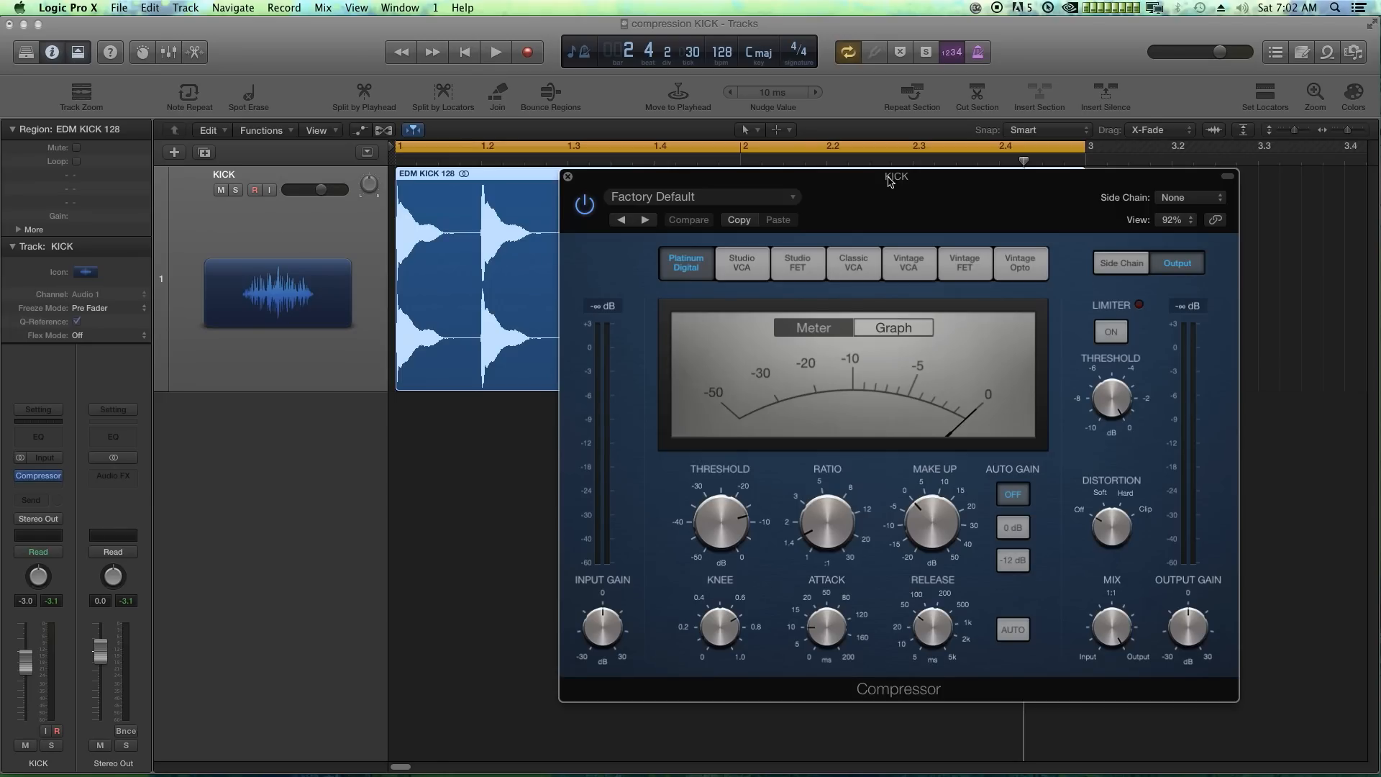
# Step: Preview the KICK compressor's circuit models from Studio VCA to Vintage Opto and return to Platinum Digital
pyautogui.click(750, 263)
pyautogui.click(800, 266)
pyautogui.click(855, 265)
pyautogui.click(910, 266)
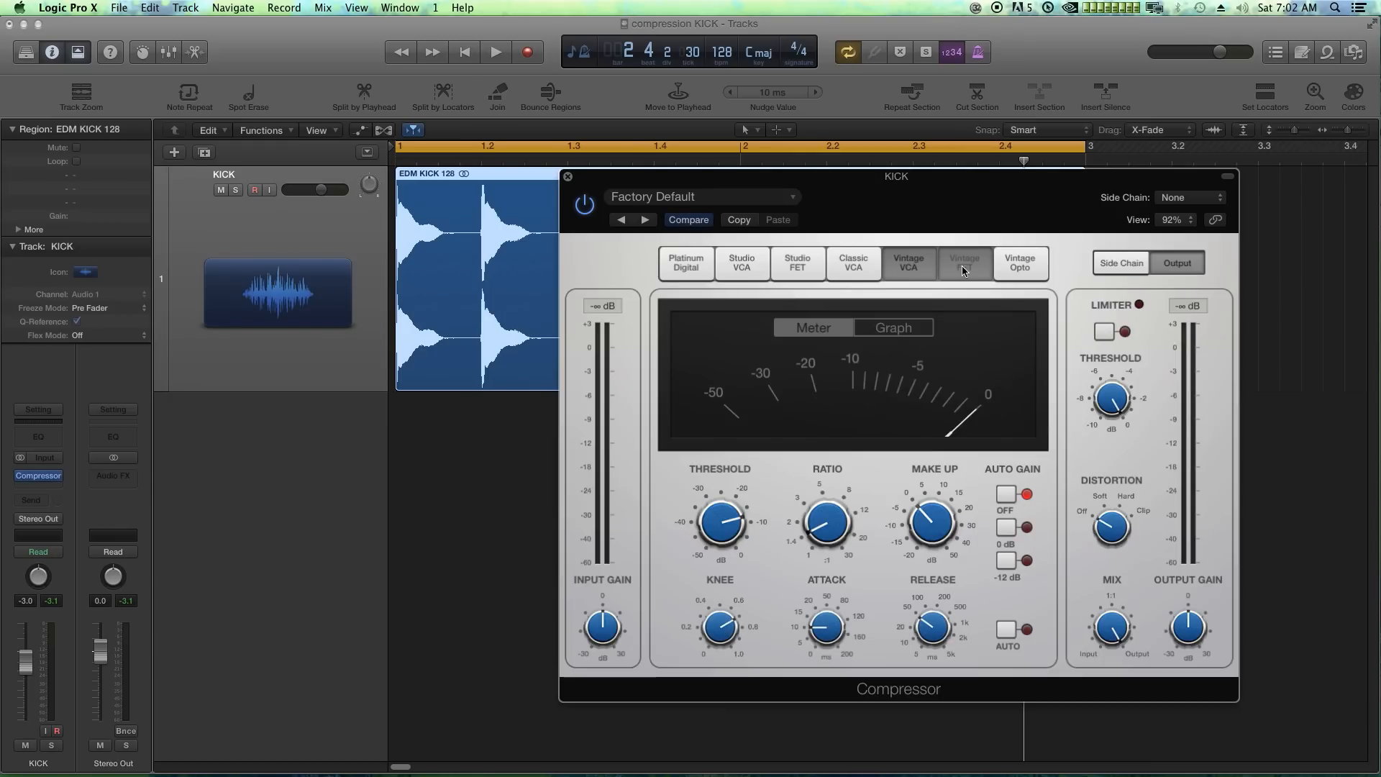
pyautogui.click(963, 265)
pyautogui.click(1011, 266)
pyautogui.click(909, 266)
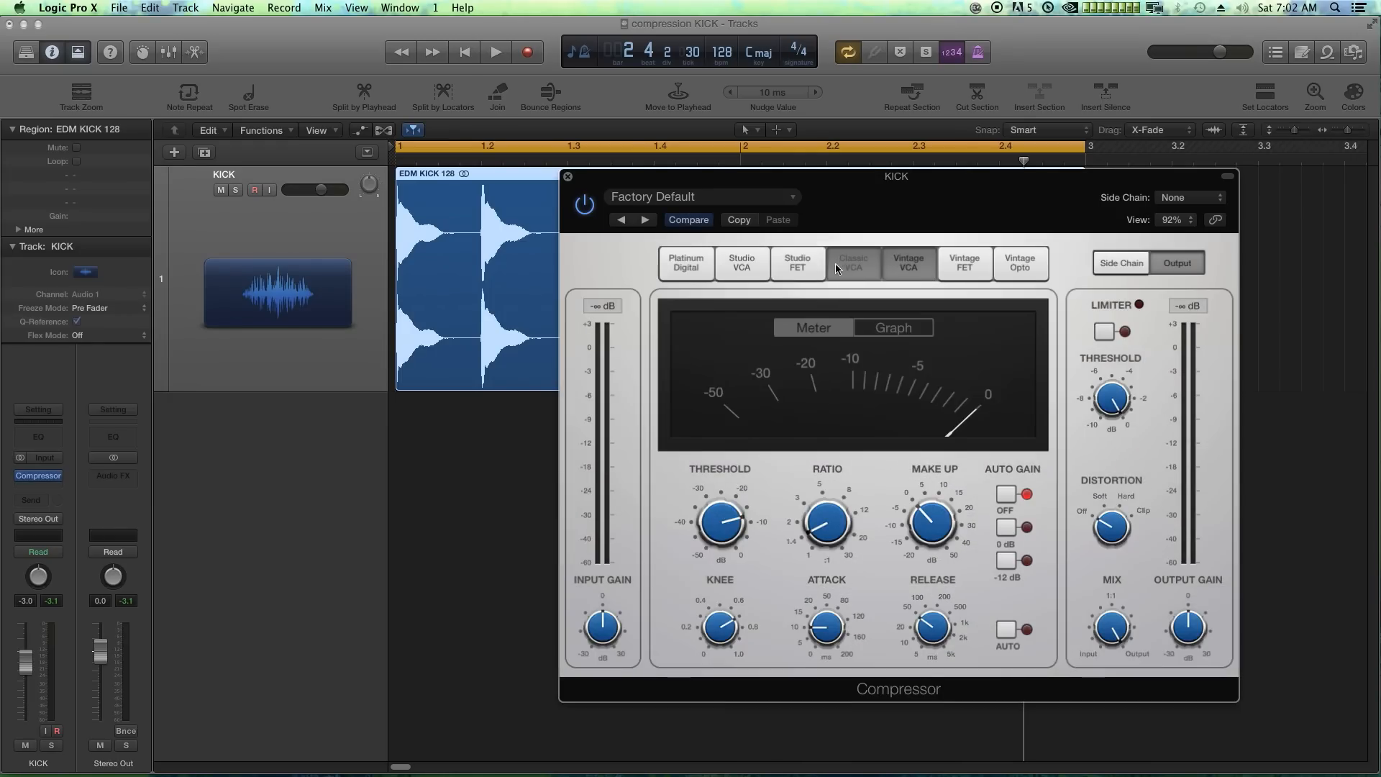
pyautogui.click(839, 264)
pyautogui.click(756, 264)
pyautogui.click(692, 266)
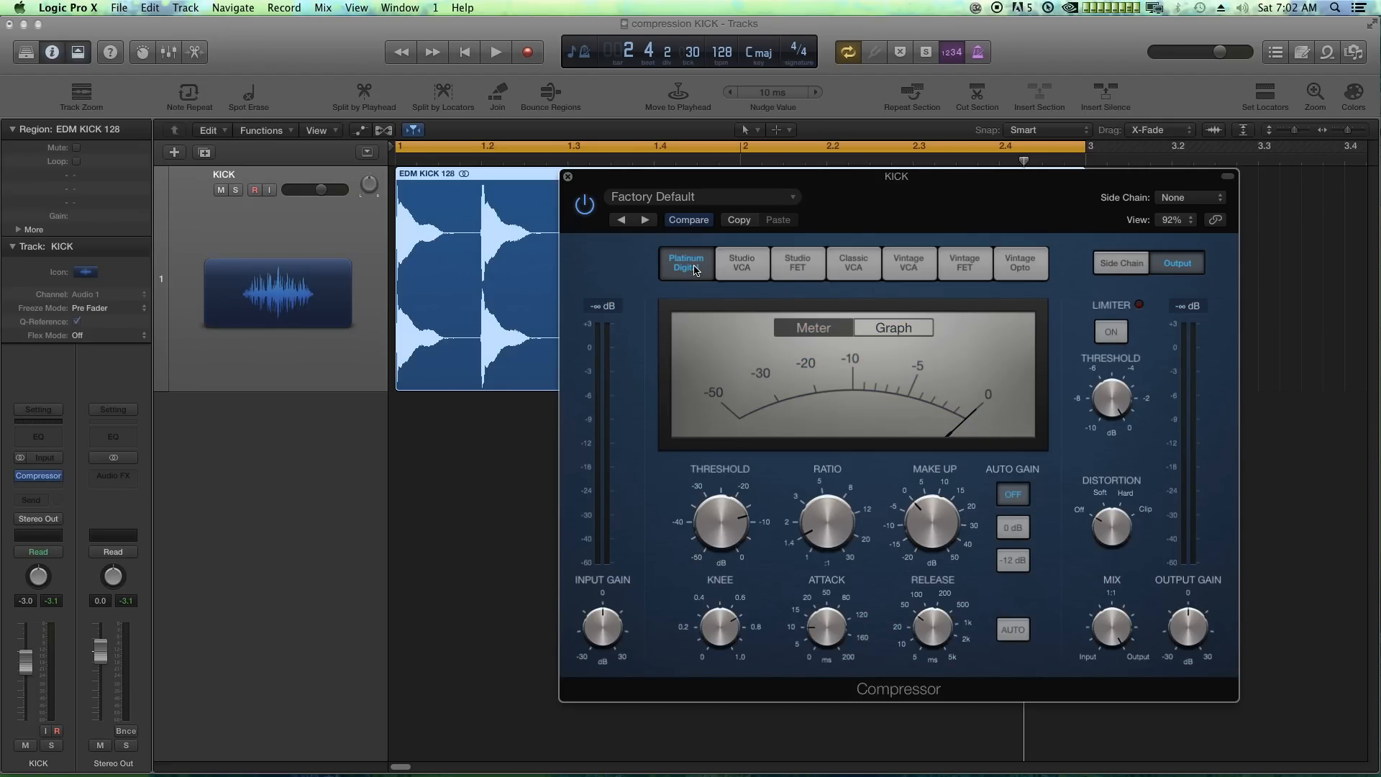
# Step: Reposition the KICK track's compressor window and adjust its Make Up gain
pyautogui.moveTo(845, 184); pyautogui.dragTo(826, 171)
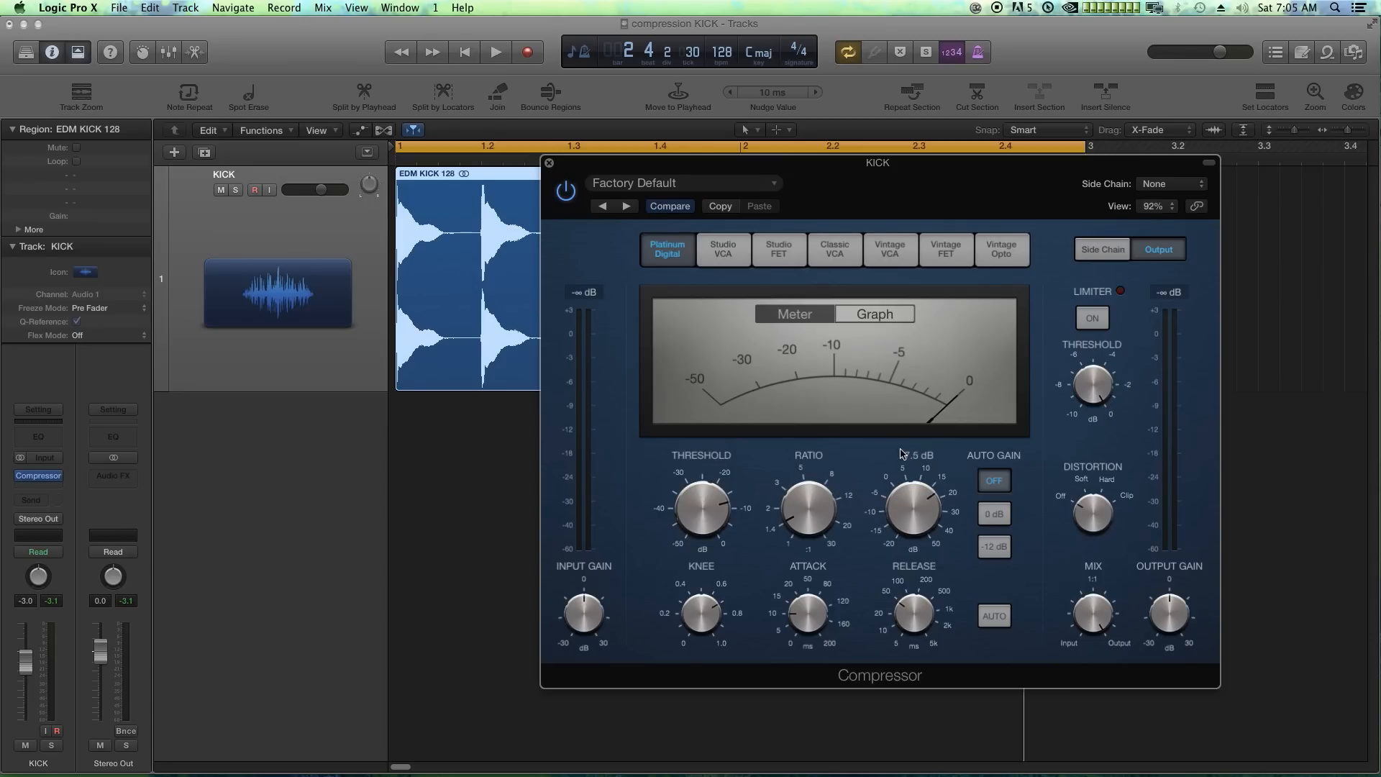
pyautogui.moveTo(939, 499)
pyautogui.mouseDown()
pyautogui.moveTo(929, 565)
pyautogui.moveTo(917, 500)
pyautogui.mouseUp()
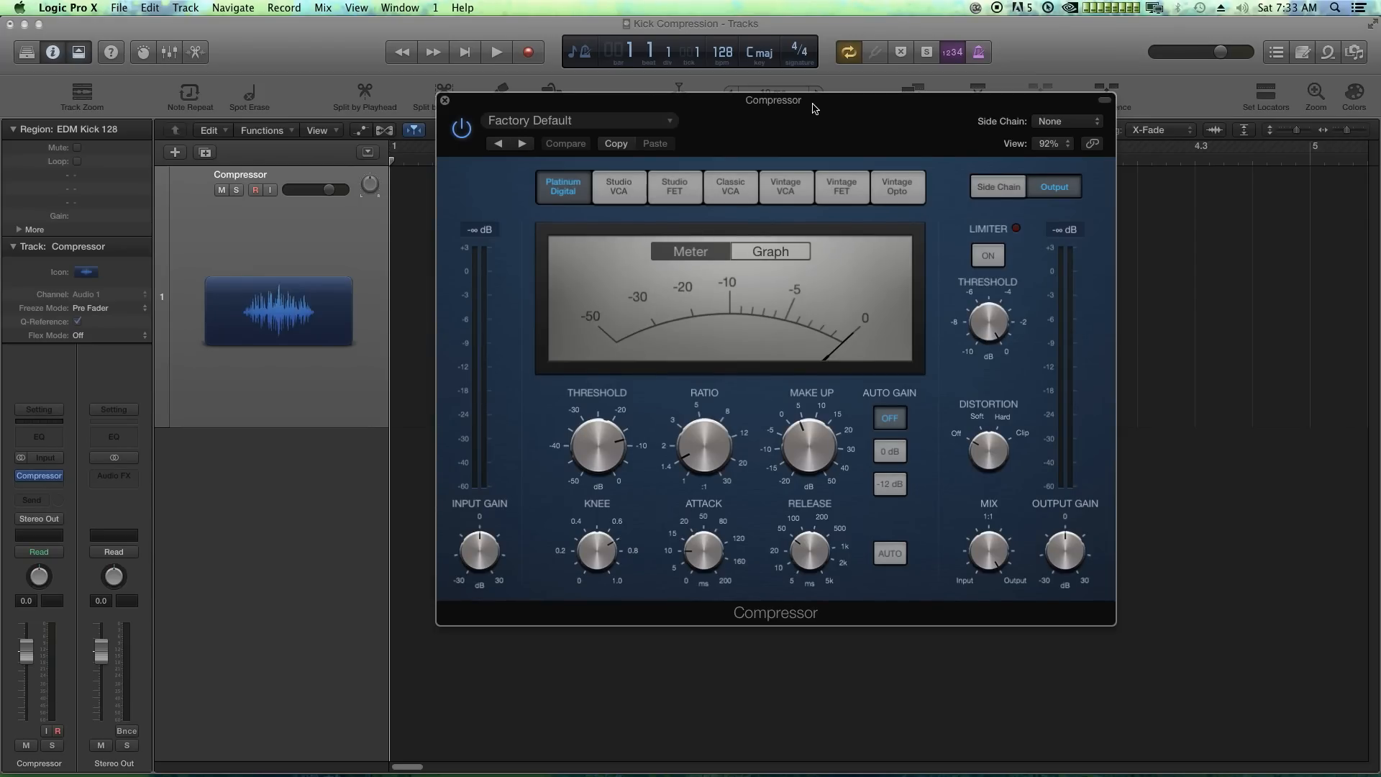
# Step: Preview the Studio VCA, Studio FET and Vintage VCA models on the Compressor track, ending on Platinum Digital
pyautogui.moveTo(813, 108); pyautogui.dragTo(808, 152)
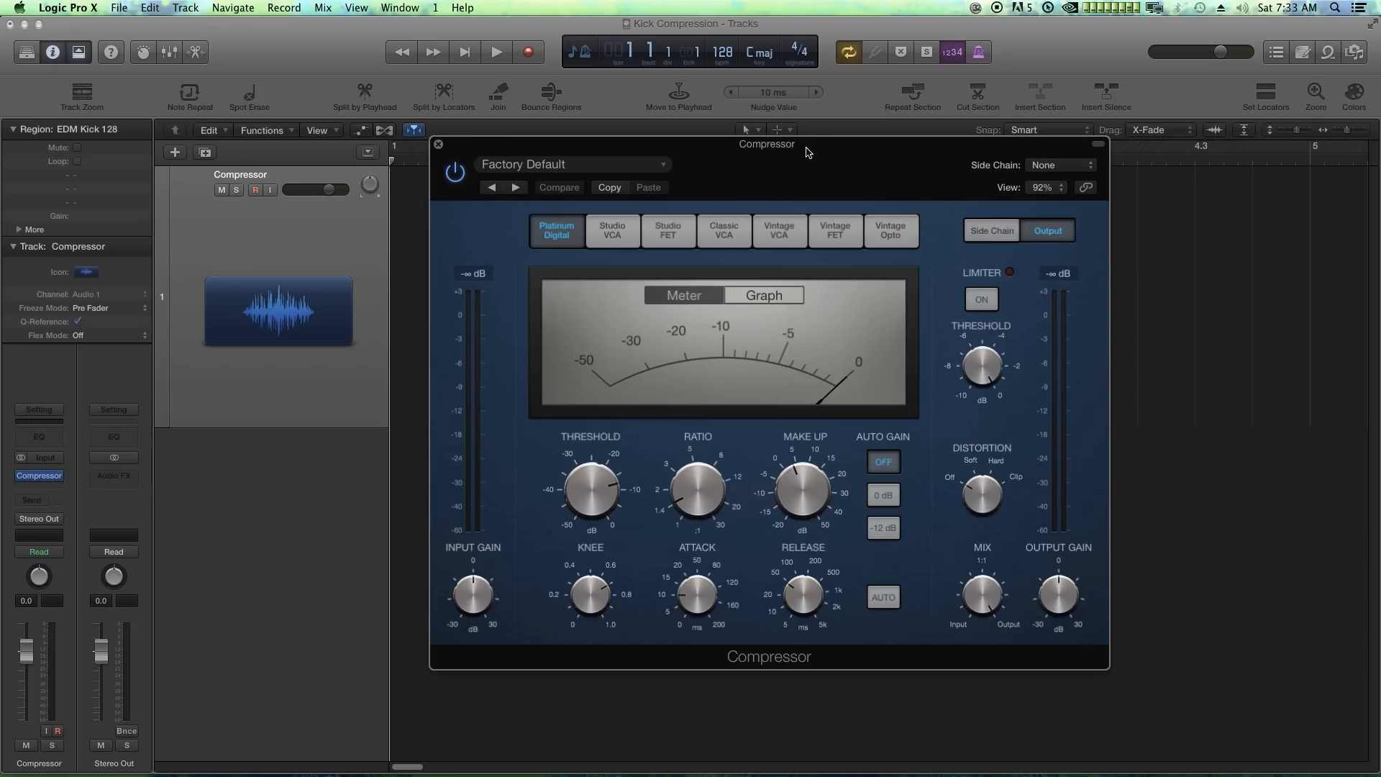
pyautogui.click(604, 243)
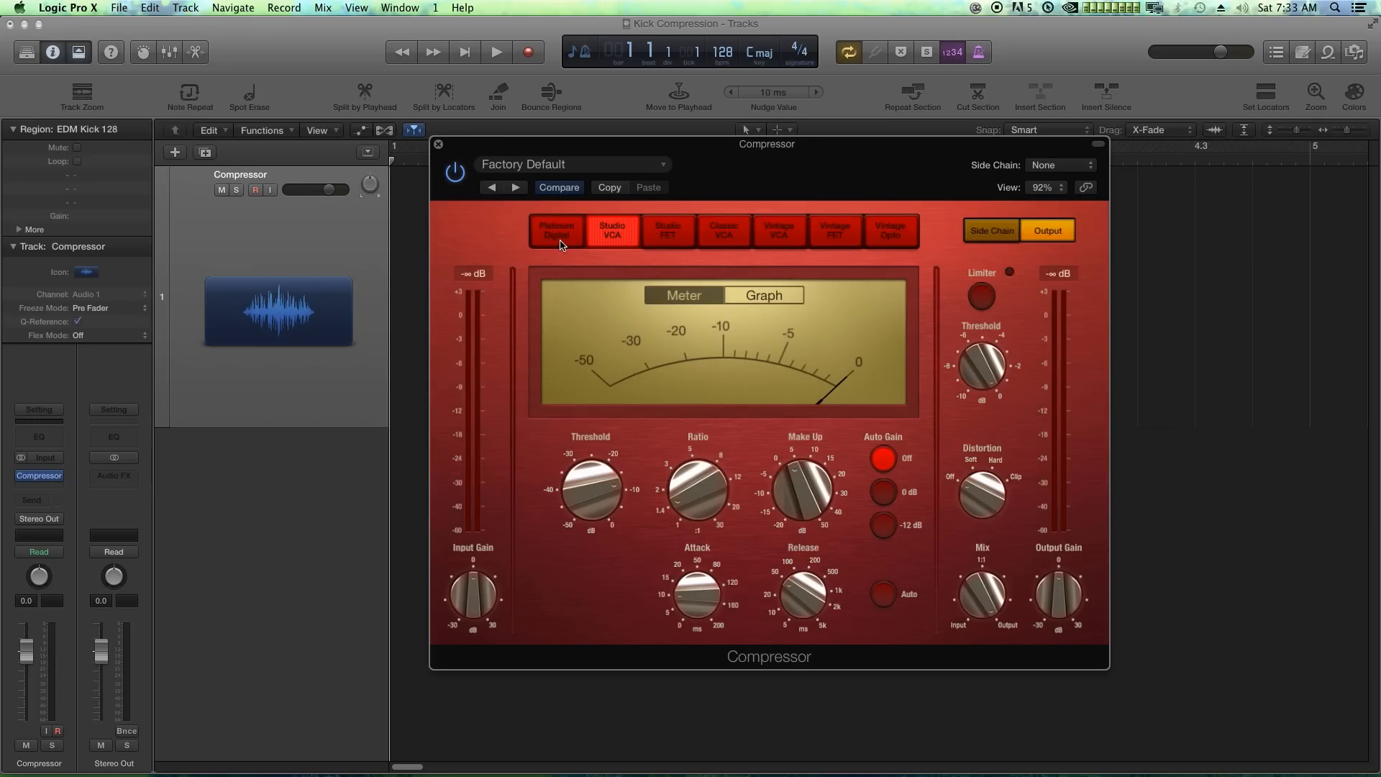
pyautogui.click(560, 244)
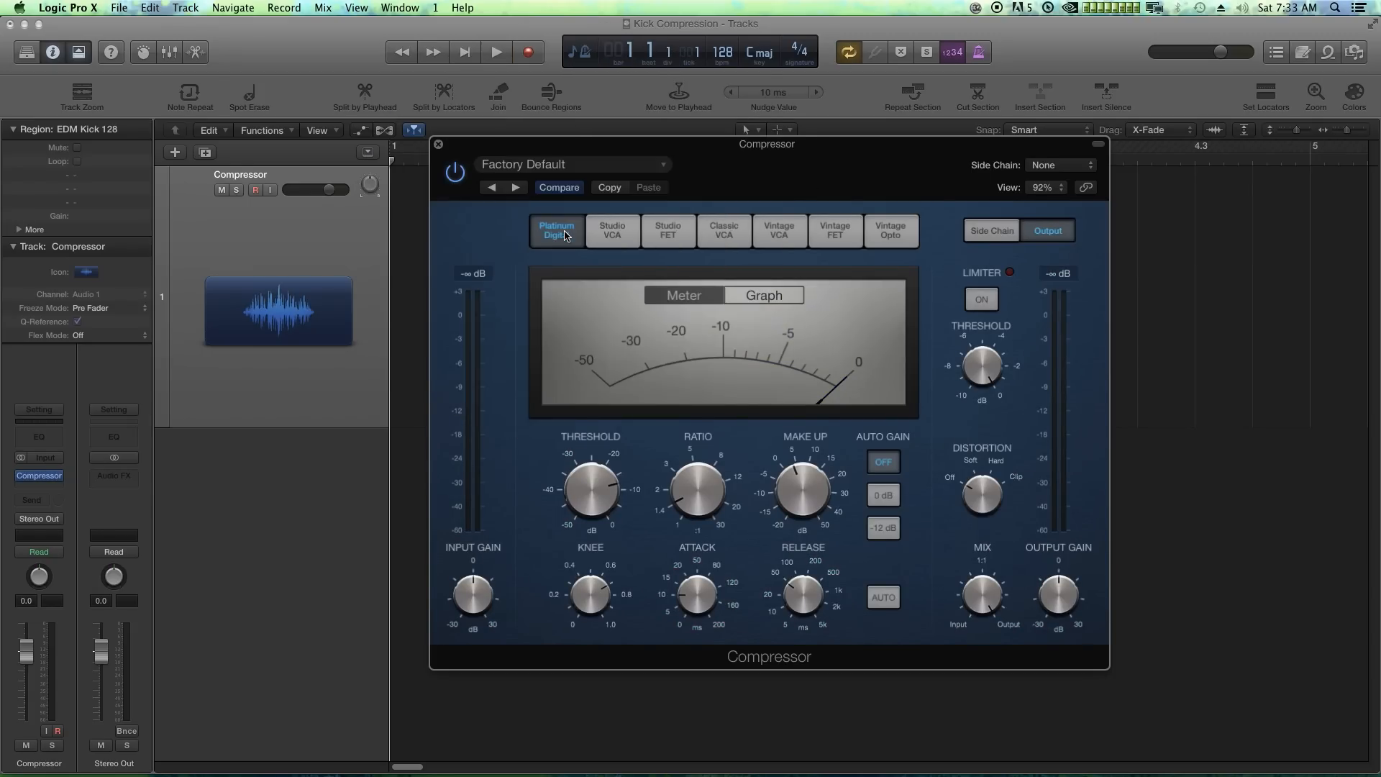
pyautogui.click(669, 230)
pyautogui.click(779, 230)
pyautogui.click(565, 234)
# Step: Set the compressor's Threshold to 0 dB, its Ratio to 1:1 and its Make Up gain to 0 dB
pyautogui.moveTo(561, 473)
pyautogui.moveTo(592, 499); pyautogui.dragTo(588, 462)
pyautogui.moveTo(680, 491)
pyautogui.moveTo(800, 477)
pyautogui.keyDown('alt'); pyautogui.click(795, 483); pyautogui.keyUp('alt')
# Step: Set the compressor's Attack to about 50 ms and its Release to about the middle of its range
pyautogui.moveTo(599, 601)
pyautogui.moveTo(704, 605); pyautogui.dragTo(709, 570)
pyautogui.moveTo(792, 590); pyautogui.dragTo(812, 567)
pyautogui.moveTo(468, 590)
pyautogui.moveTo(1063, 580)
pyautogui.moveTo(978, 591)
# Step: Compare the compressor's Graph display with its Meter display, finishing on Meter
pyautogui.moveTo(725, 154); pyautogui.dragTo(718, 151)
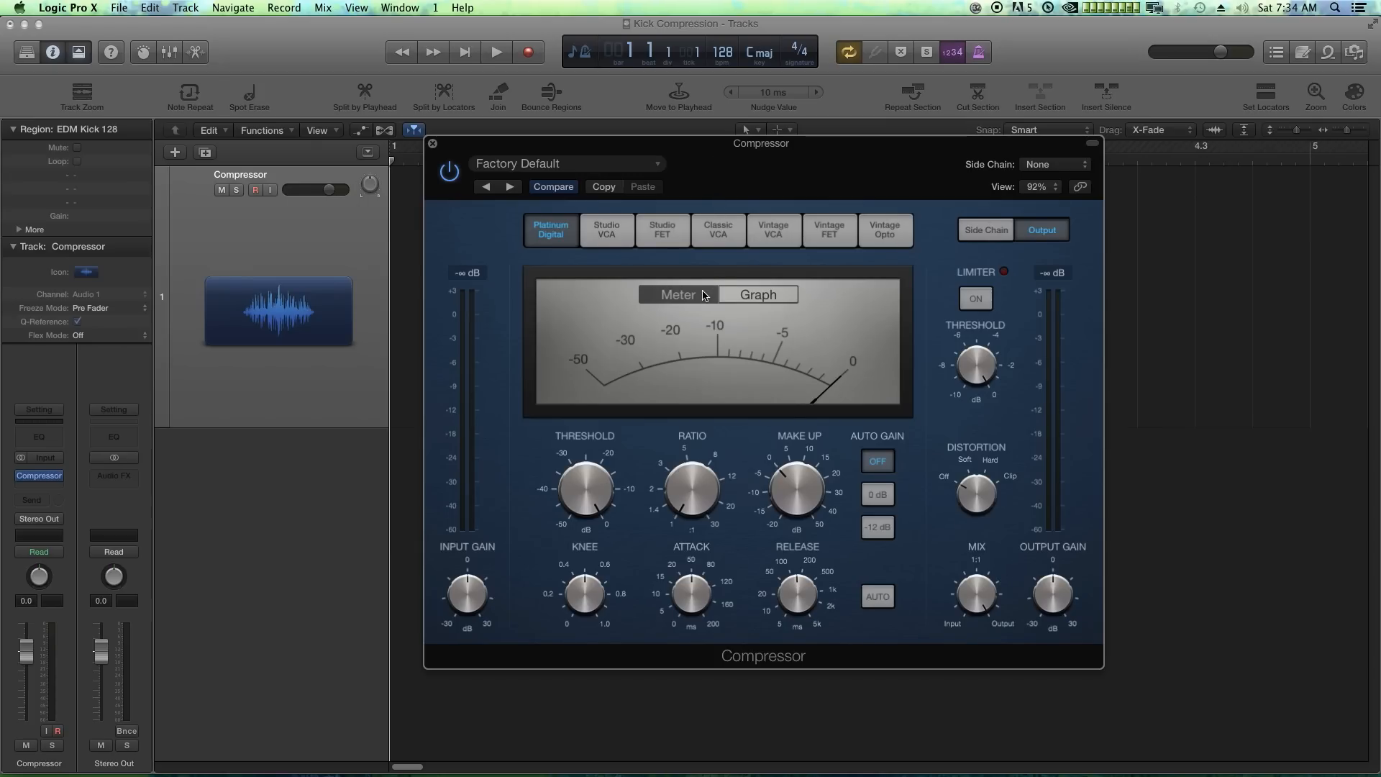
pyautogui.click(741, 295)
pyautogui.click(698, 295)
pyautogui.click(758, 296)
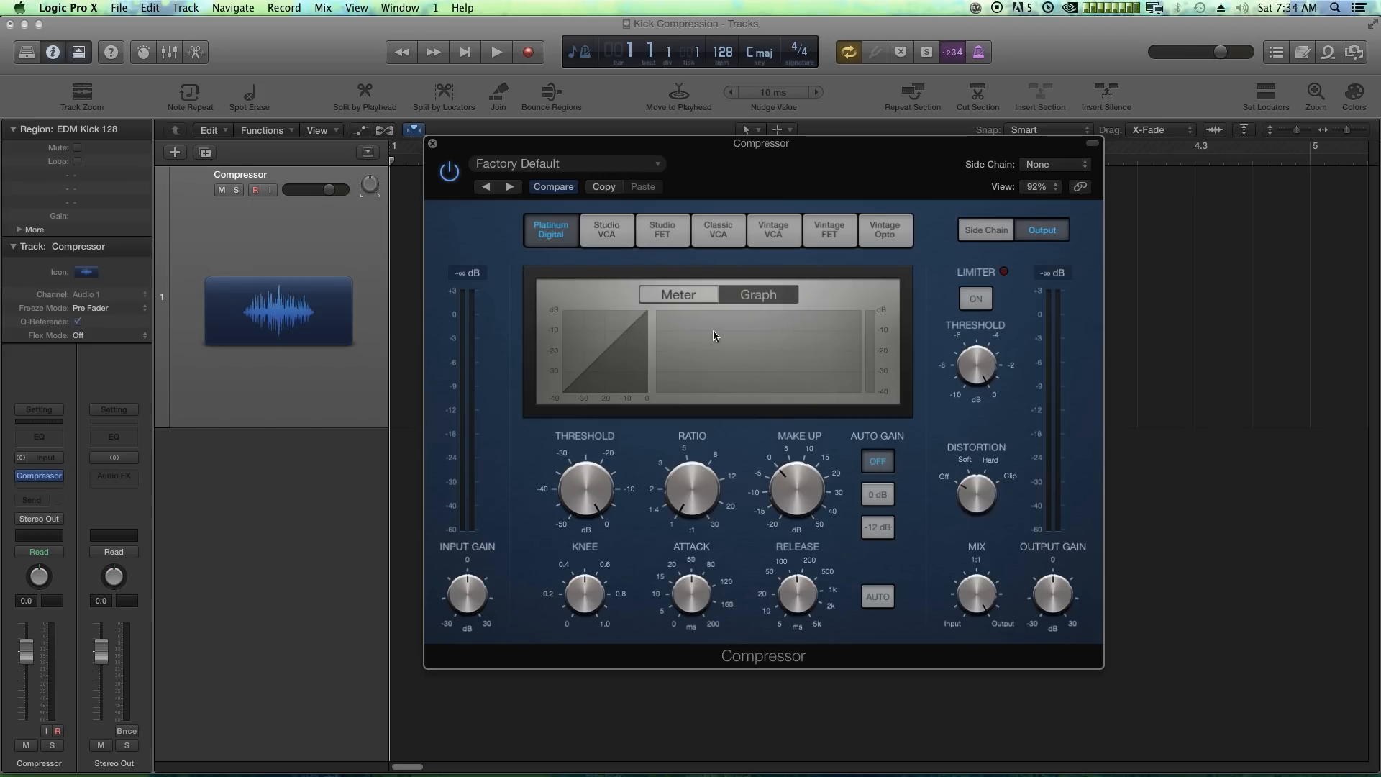
pyautogui.click(676, 296)
# Step: Lower the Compressor track's volume to -1.7 dB
pyautogui.moveTo(761, 153)
pyautogui.mouseDown()
pyautogui.moveTo(764, 405)
pyautogui.moveTo(779, 145)
pyautogui.mouseUp()
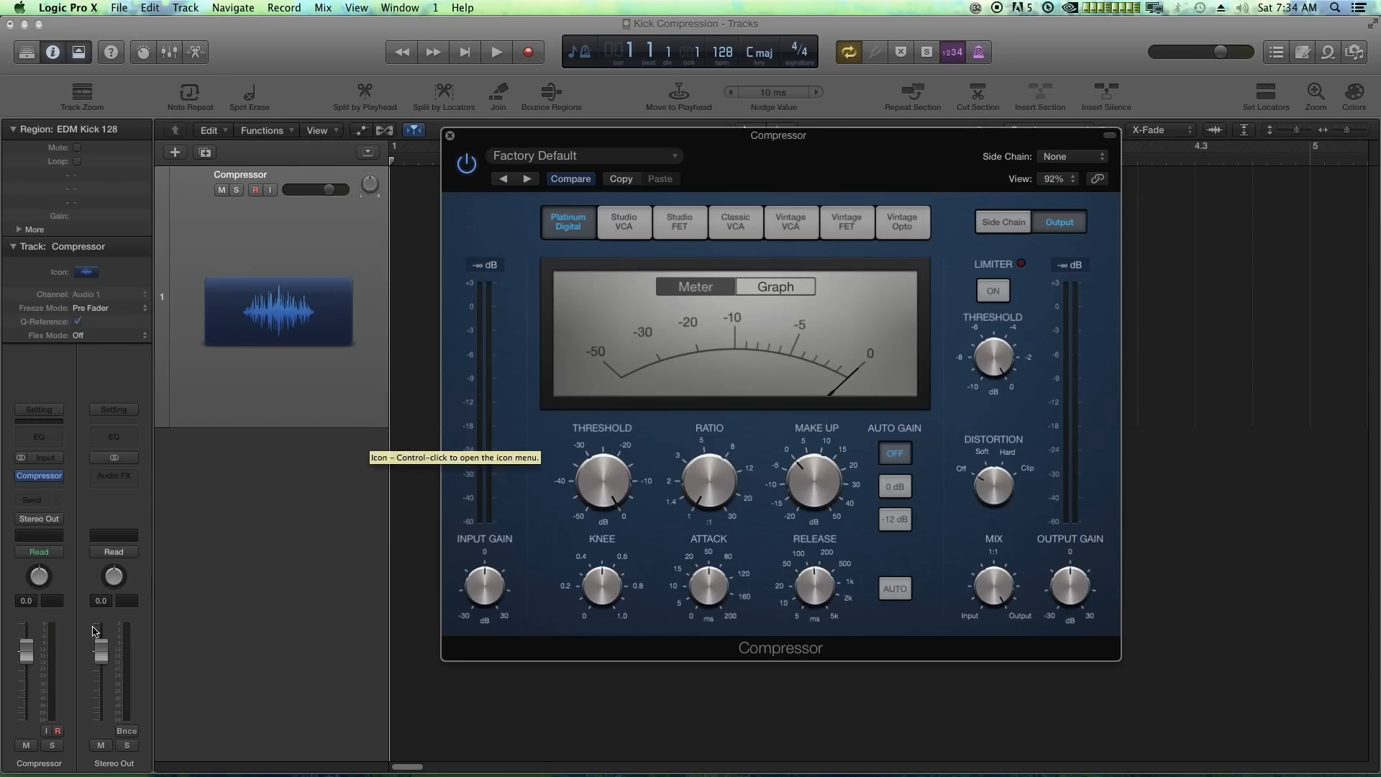
pyautogui.moveTo(38, 655); pyautogui.dragTo(41, 668)
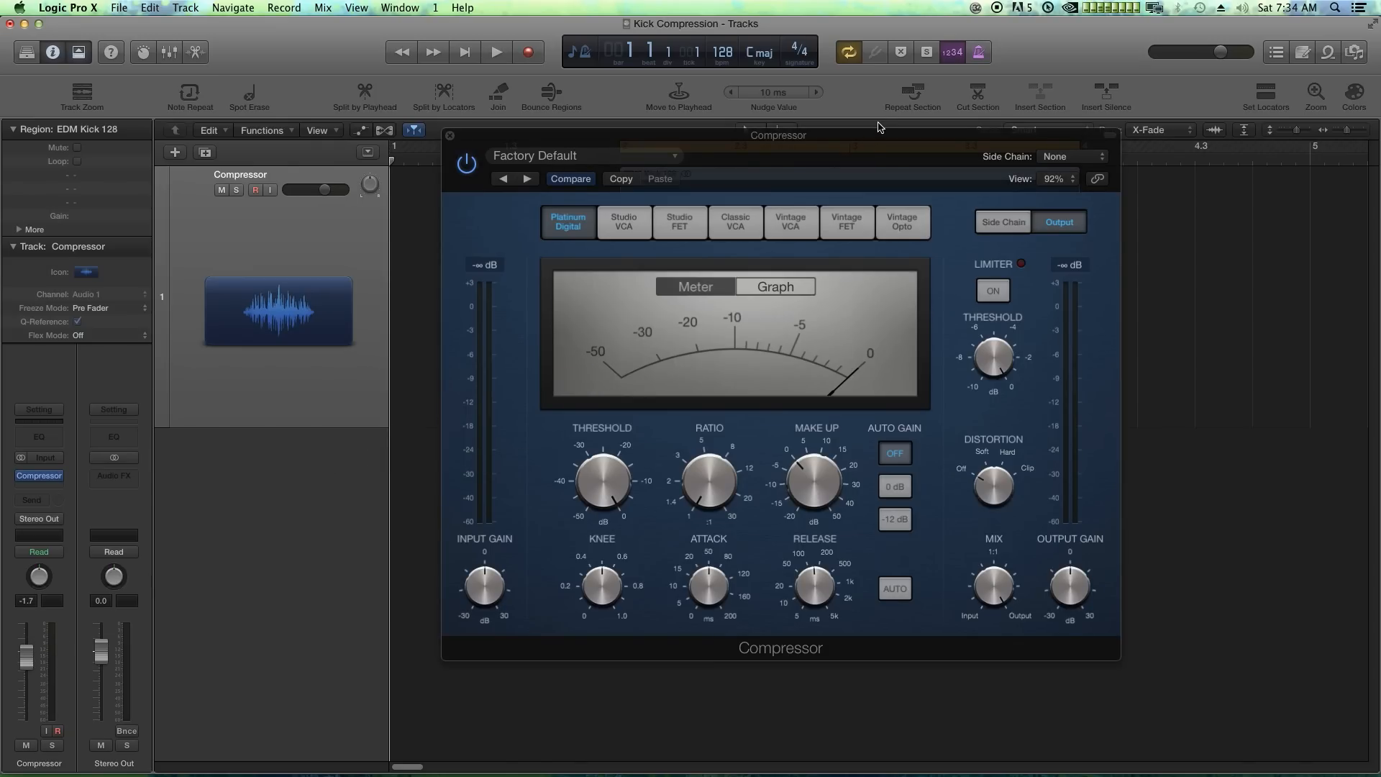
# Step: Move the compressor window off the EDM Kick 128 region, examine its waveform and deselect the region
pyautogui.moveTo(872, 140); pyautogui.dragTo(905, 375)
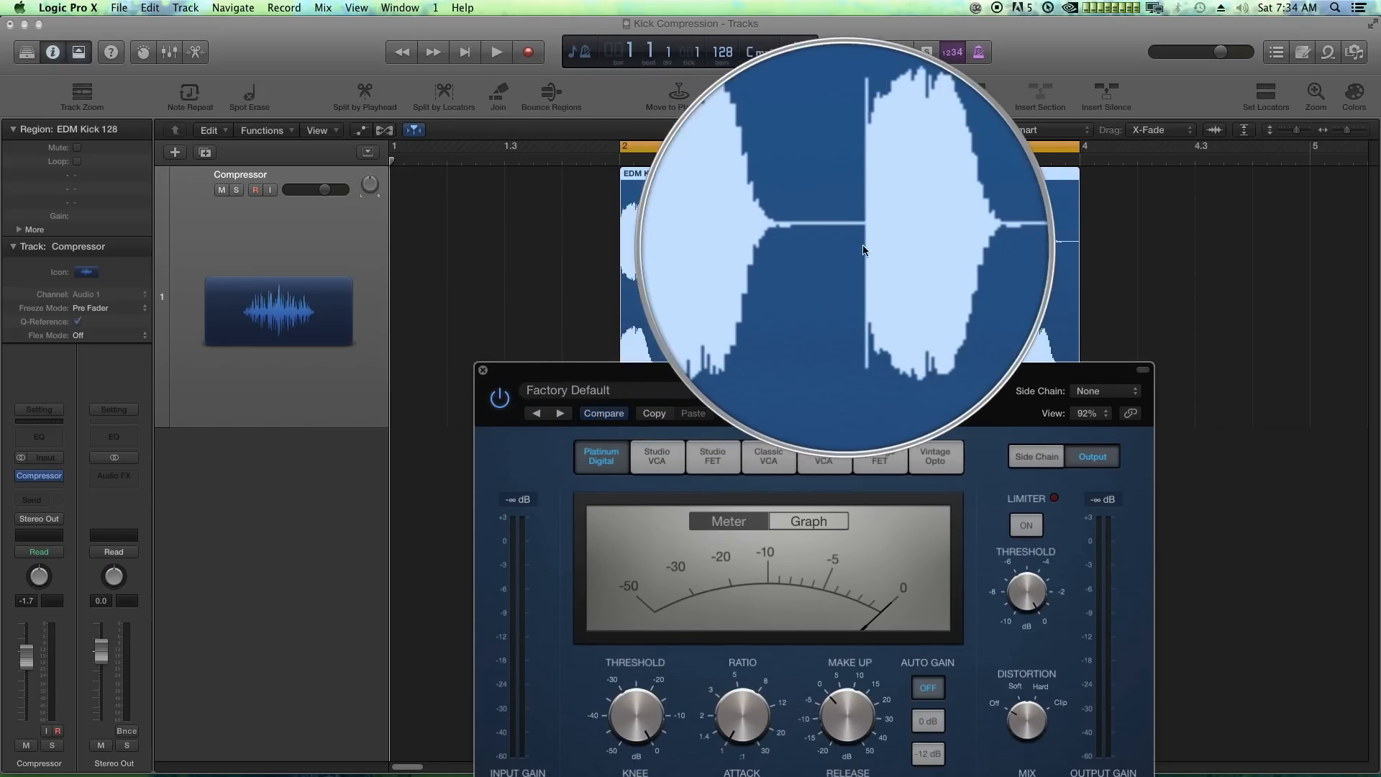
pyautogui.moveTo(927, 370); pyautogui.dragTo(975, 353)
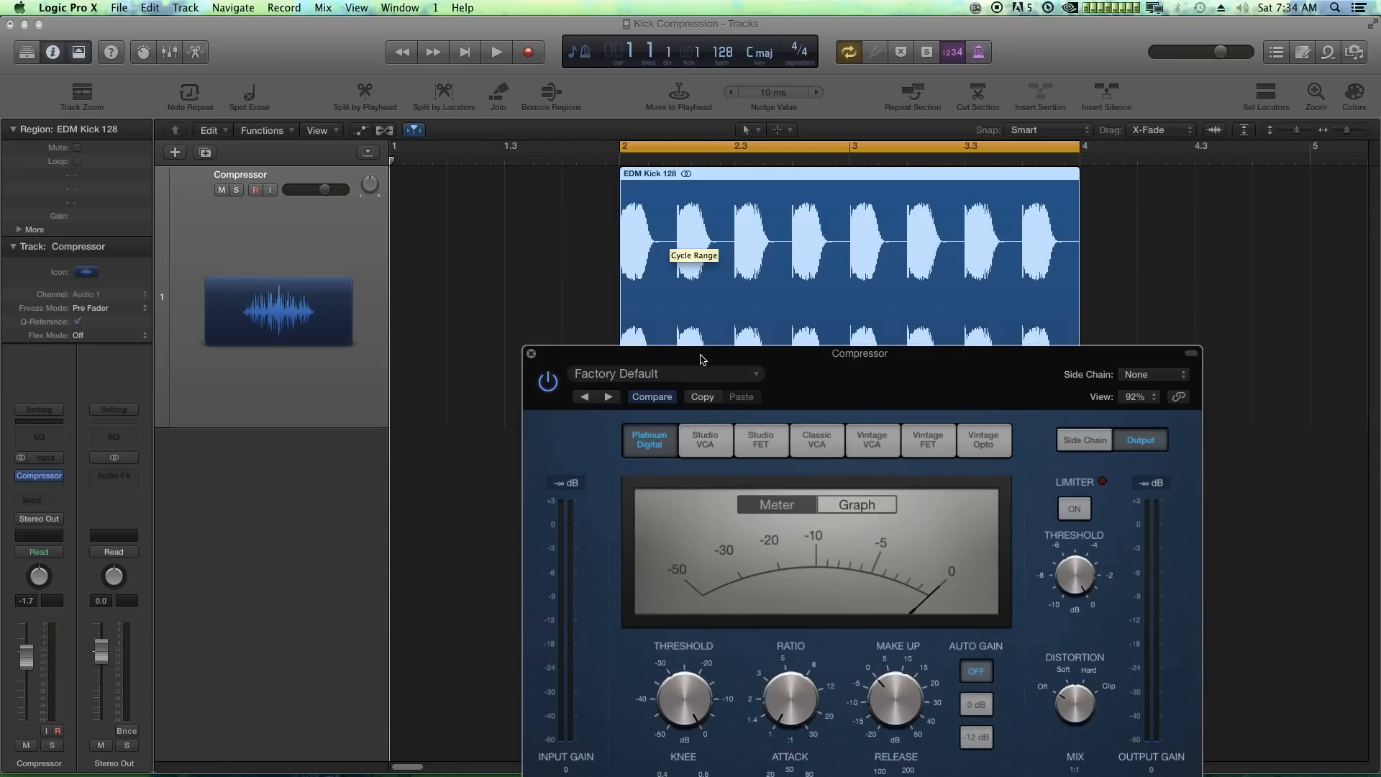
pyautogui.click(583, 245)
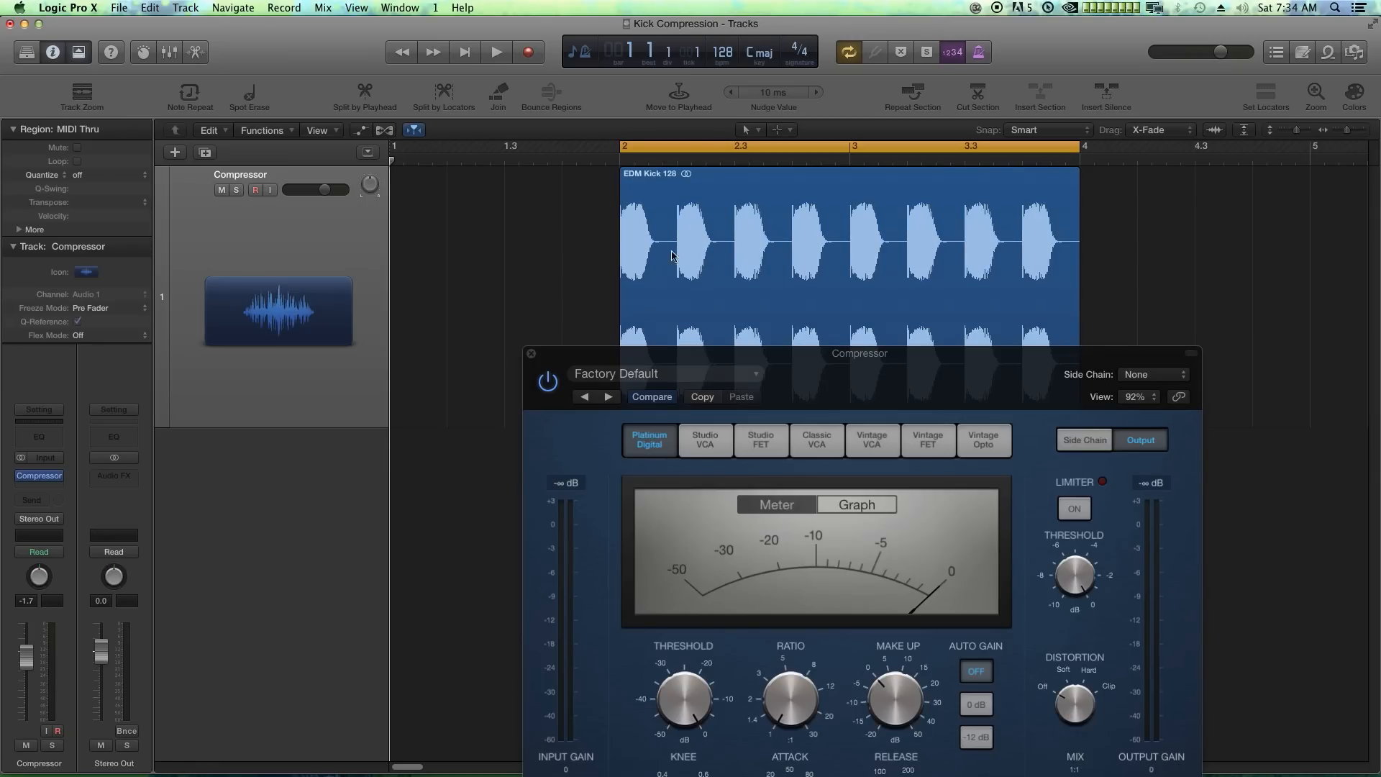
# Step: Bring the compressor window back into full view and play the kick loop to check its uncompressed levels
pyautogui.moveTo(758, 361); pyautogui.dragTo(619, 154)
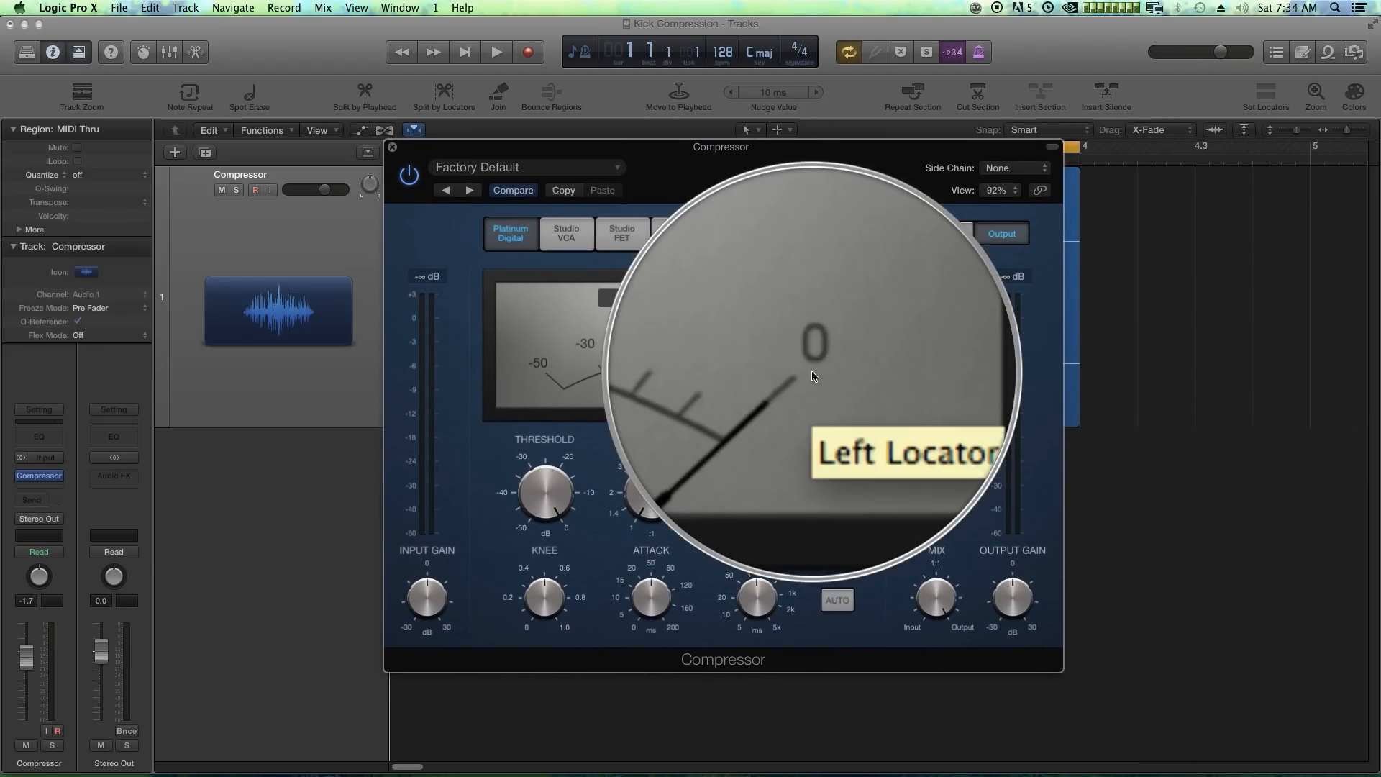
pyautogui.press('space')
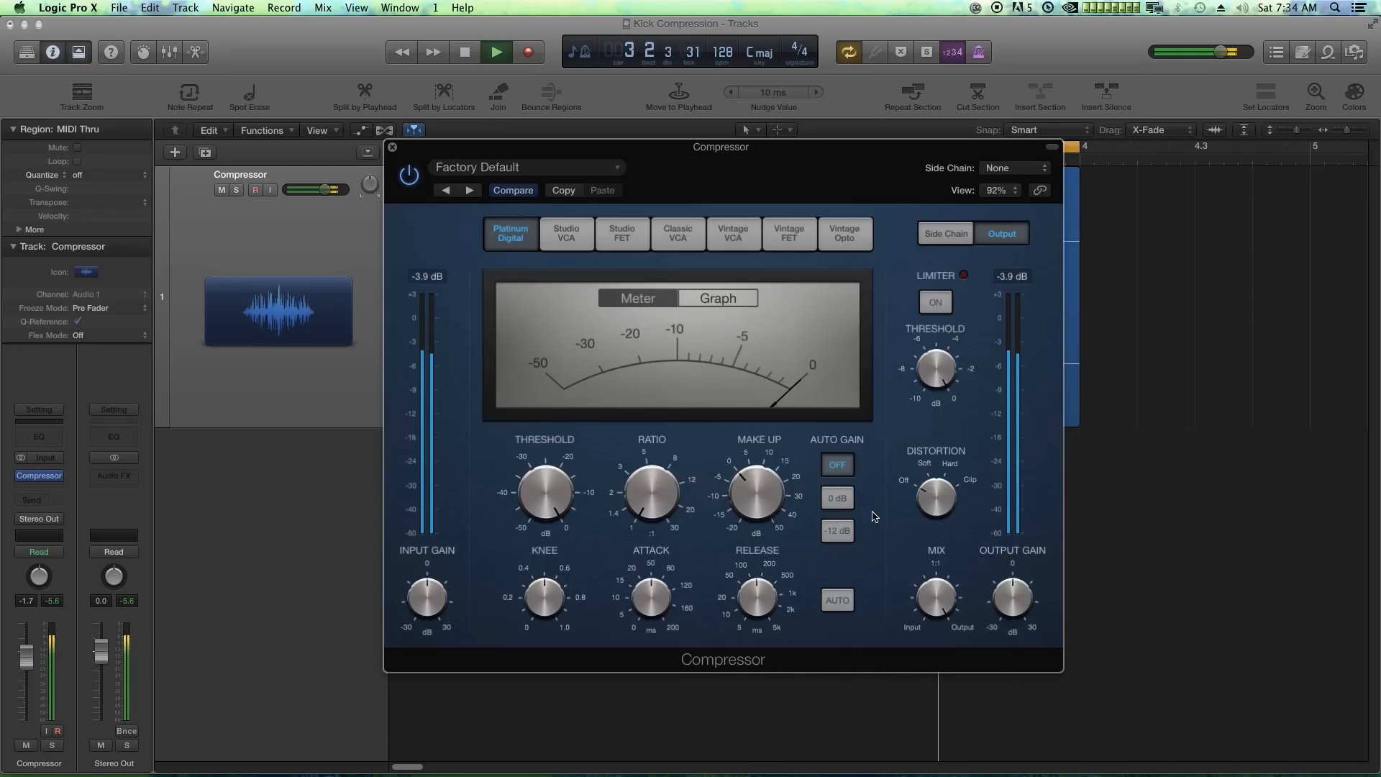
pyautogui.press('space')
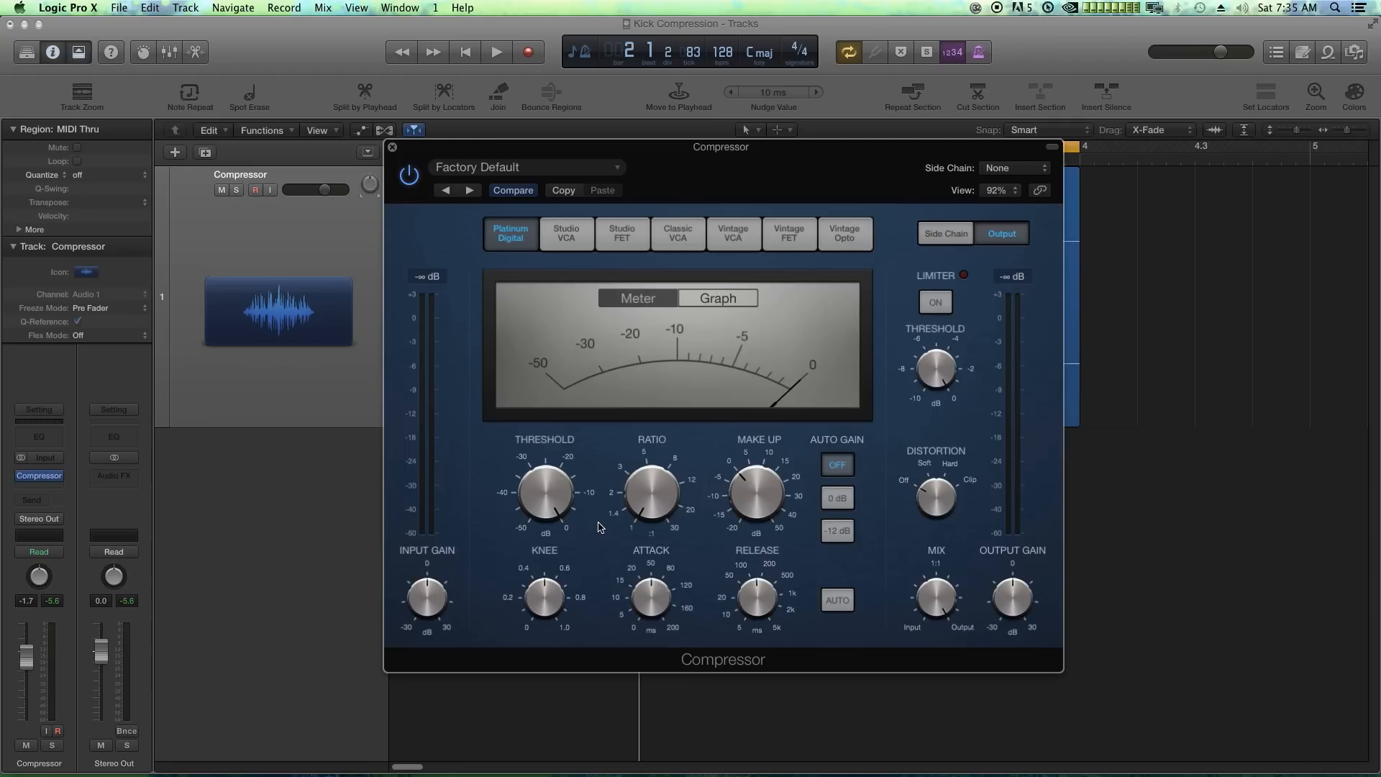
# Step: Try low and high extremes of the compressor's Ratio and Threshold with playback stopped
pyautogui.moveTo(667, 527); pyautogui.dragTo(656, 461)
pyautogui.moveTo(653, 473); pyautogui.dragTo(656, 606)
pyautogui.moveTo(554, 507); pyautogui.dragTo(548, 567)
pyautogui.moveTo(546, 466); pyautogui.dragTo(556, 434)
pyautogui.moveTo(557, 506); pyautogui.dragTo(556, 572)
pyautogui.moveTo(633, 501); pyautogui.dragTo(653, 433)
pyautogui.moveTo(568, 508); pyautogui.dragTo(576, 430)
pyautogui.moveTo(615, 476); pyautogui.dragTo(671, 609)
pyautogui.moveTo(549, 487); pyautogui.dragTo(544, 523)
pyautogui.moveTo(553, 491); pyautogui.dragTo(569, 407)
# Step: Play the kick loop while trying different Threshold, Knee and Ratio settings, including a 4.8:1 ratio, and stop playback
pyautogui.press('space')
pyautogui.moveTo(549, 493); pyautogui.dragTo(551, 577)
pyautogui.moveTo(650, 493); pyautogui.dragTo(673, 419)
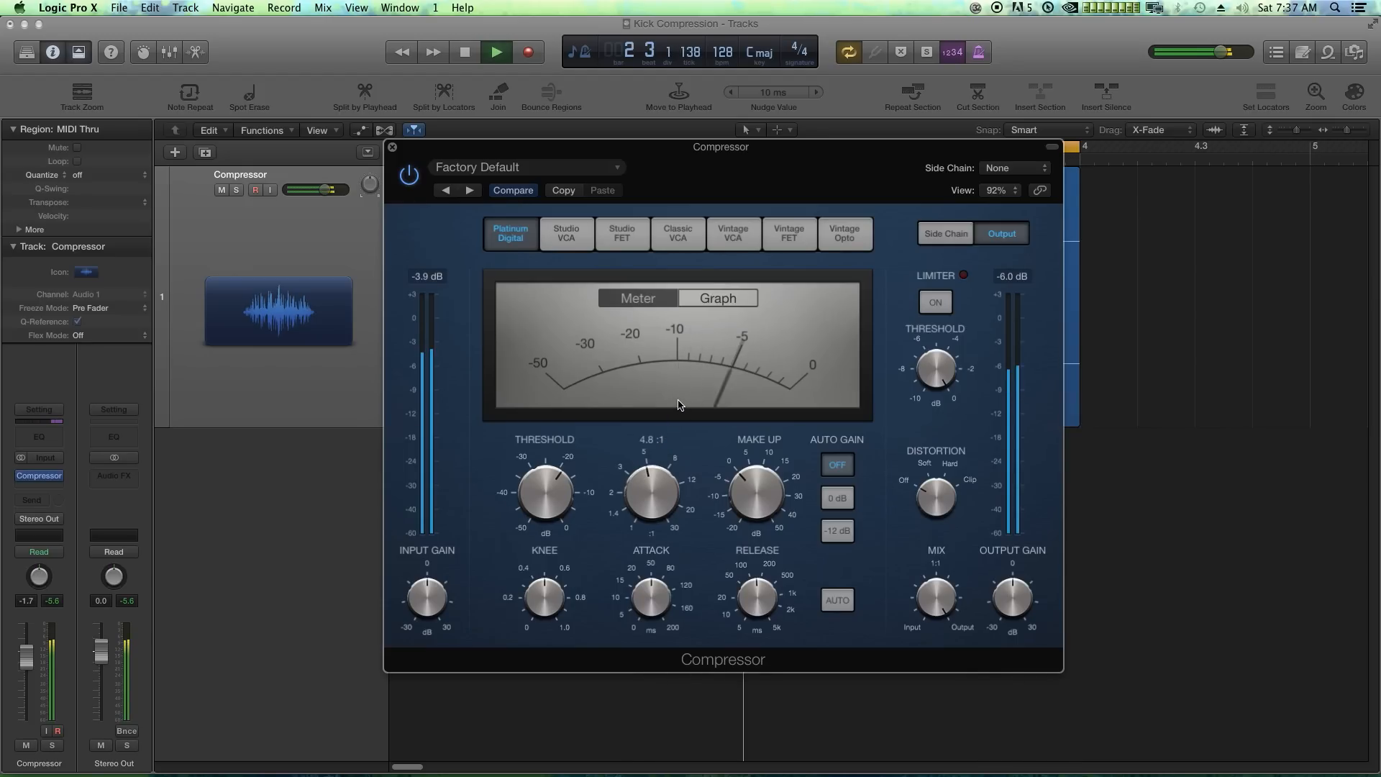
pyautogui.moveTo(559, 583); pyautogui.dragTo(531, 642)
pyautogui.moveTo(642, 505); pyautogui.dragTo(576, 368)
pyautogui.press('space')
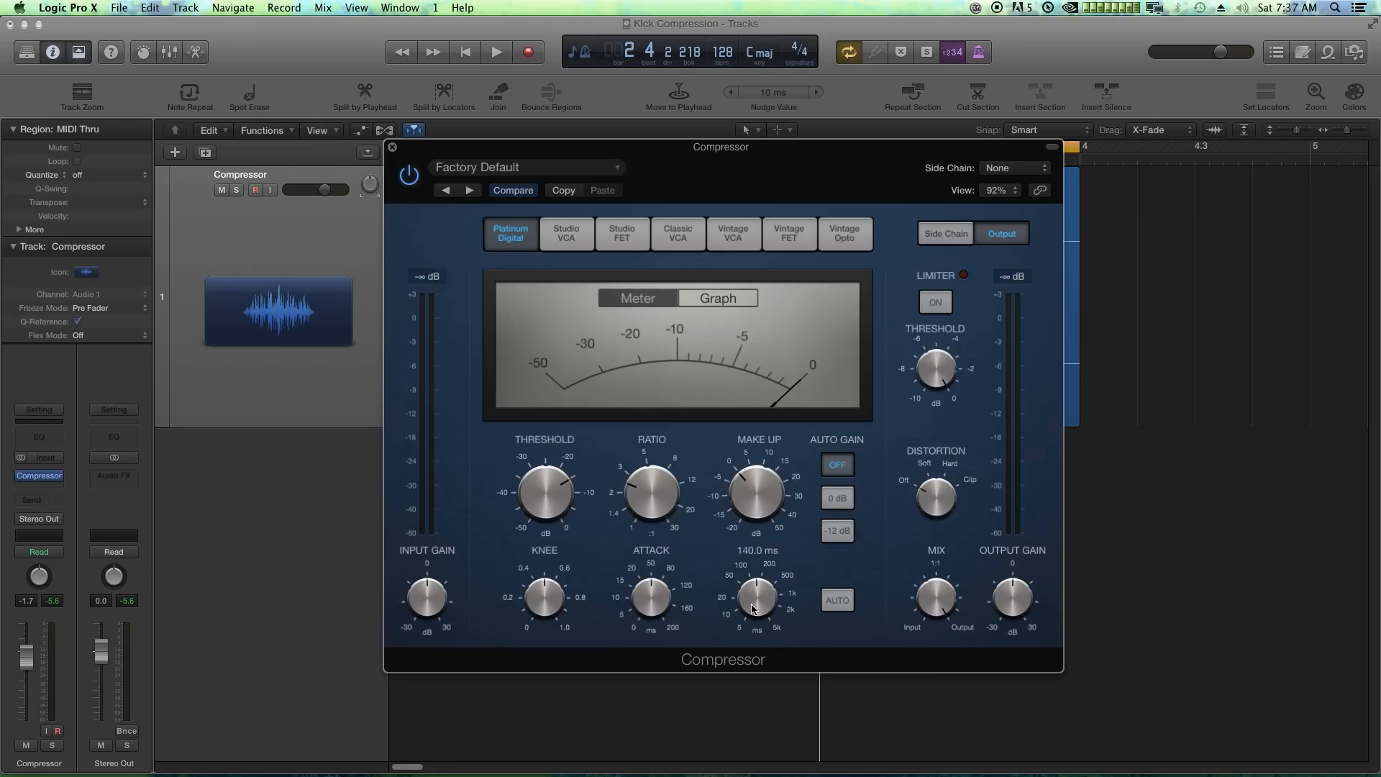
# Step: Switch the compressor display to Graph, reset the Ratio to 1:1 and play the loop while lowering the Threshold to -10 dB
pyautogui.click(727, 301)
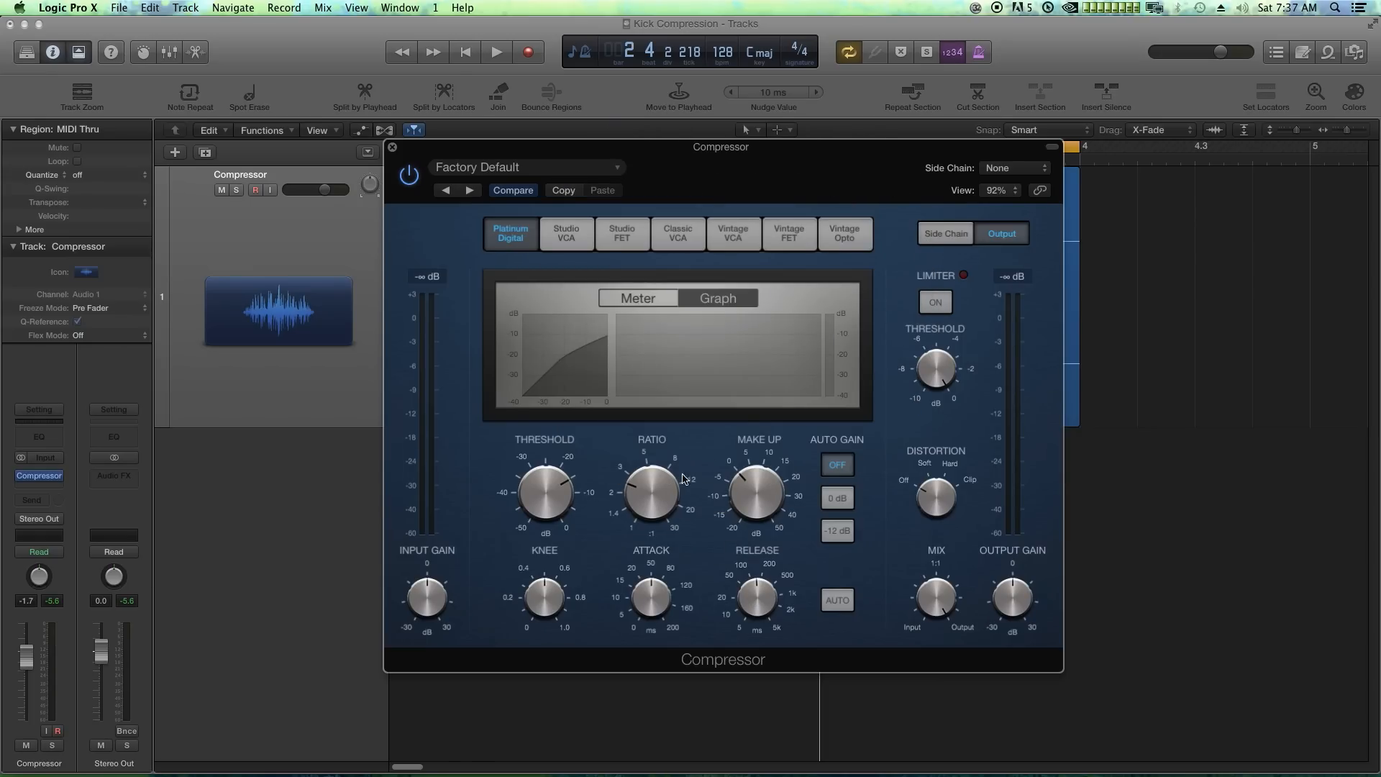
pyautogui.moveTo(545, 484); pyautogui.dragTo(541, 385)
pyautogui.moveTo(652, 491); pyautogui.dragTo(661, 596)
pyautogui.press('space')
pyautogui.moveTo(551, 493); pyautogui.dragTo(554, 536)
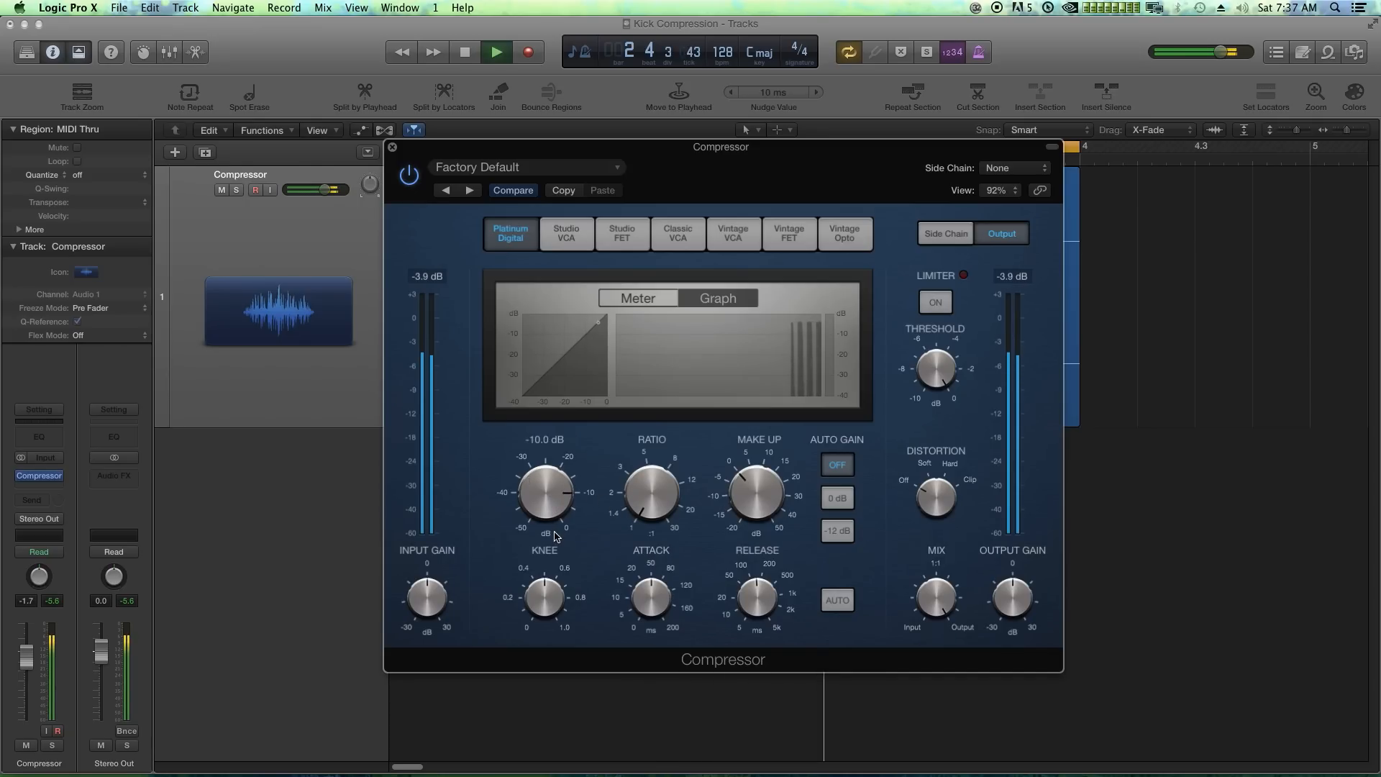
# Step: Raise the Ratio to 4.8:1 during playback, and push the Threshold to -50 dB and the Ratio to 30:1
pyautogui.moveTo(652, 493); pyautogui.dragTo(676, 423)
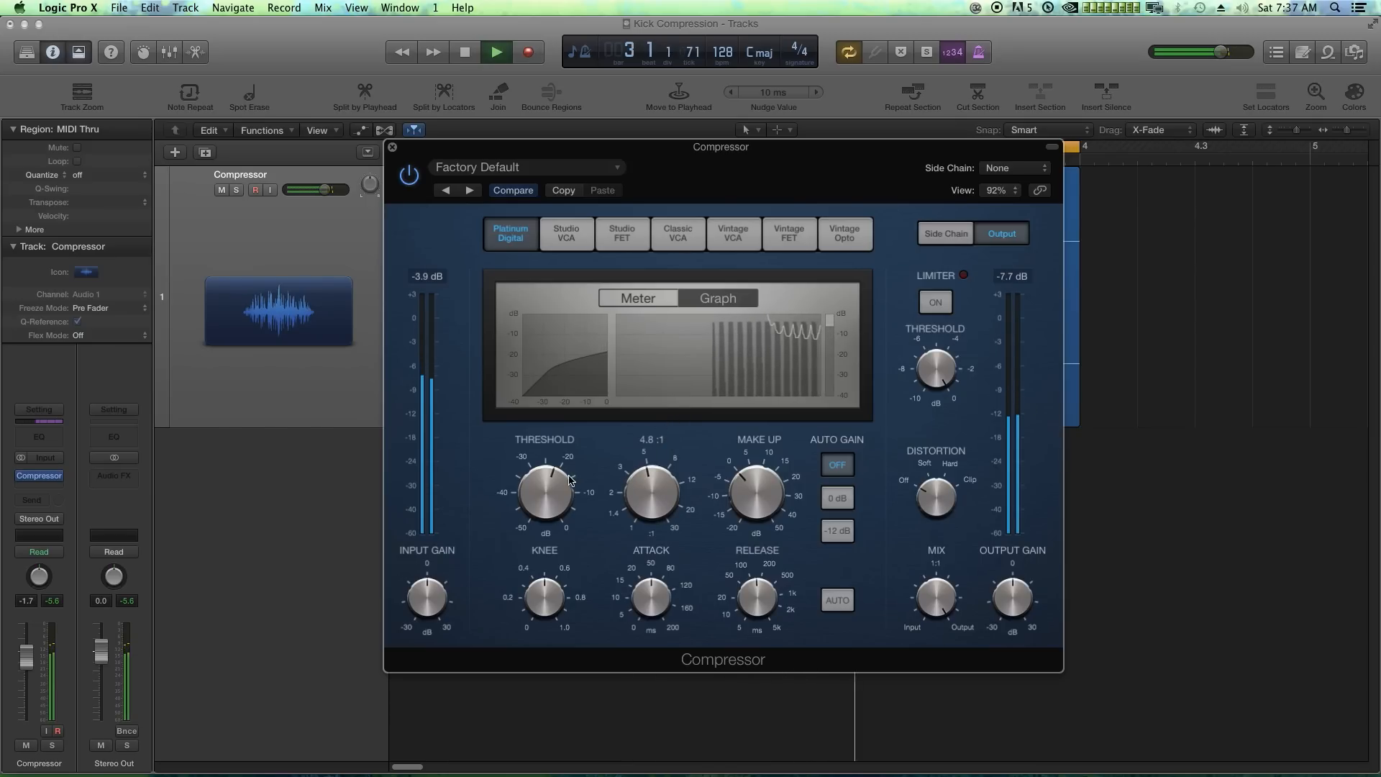
pyautogui.moveTo(569, 480); pyautogui.dragTo(577, 602)
pyautogui.moveTo(662, 495); pyautogui.dragTo(656, 362)
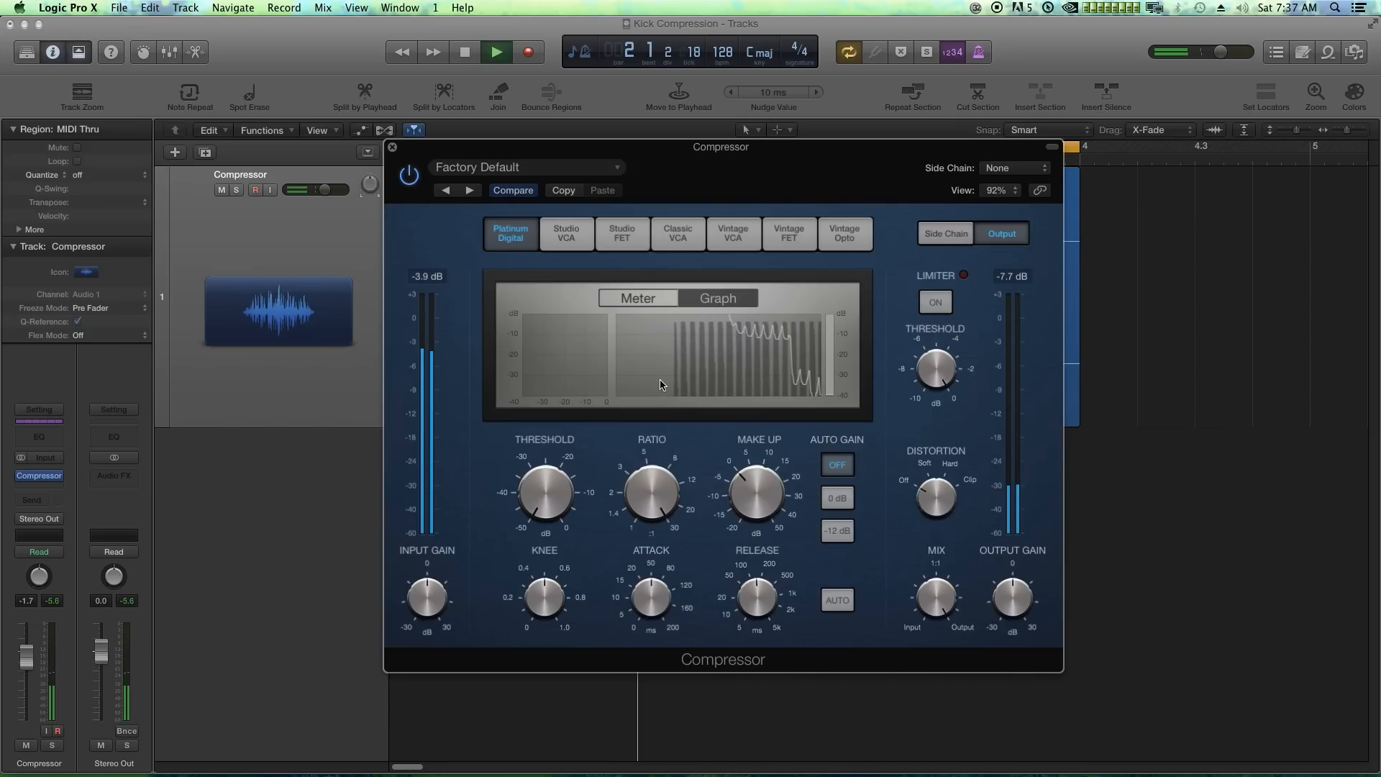
# Step: Bring the Ratio and Threshold back to moderate compression settings and stop playback
pyautogui.moveTo(652, 492); pyautogui.dragTo(655, 604)
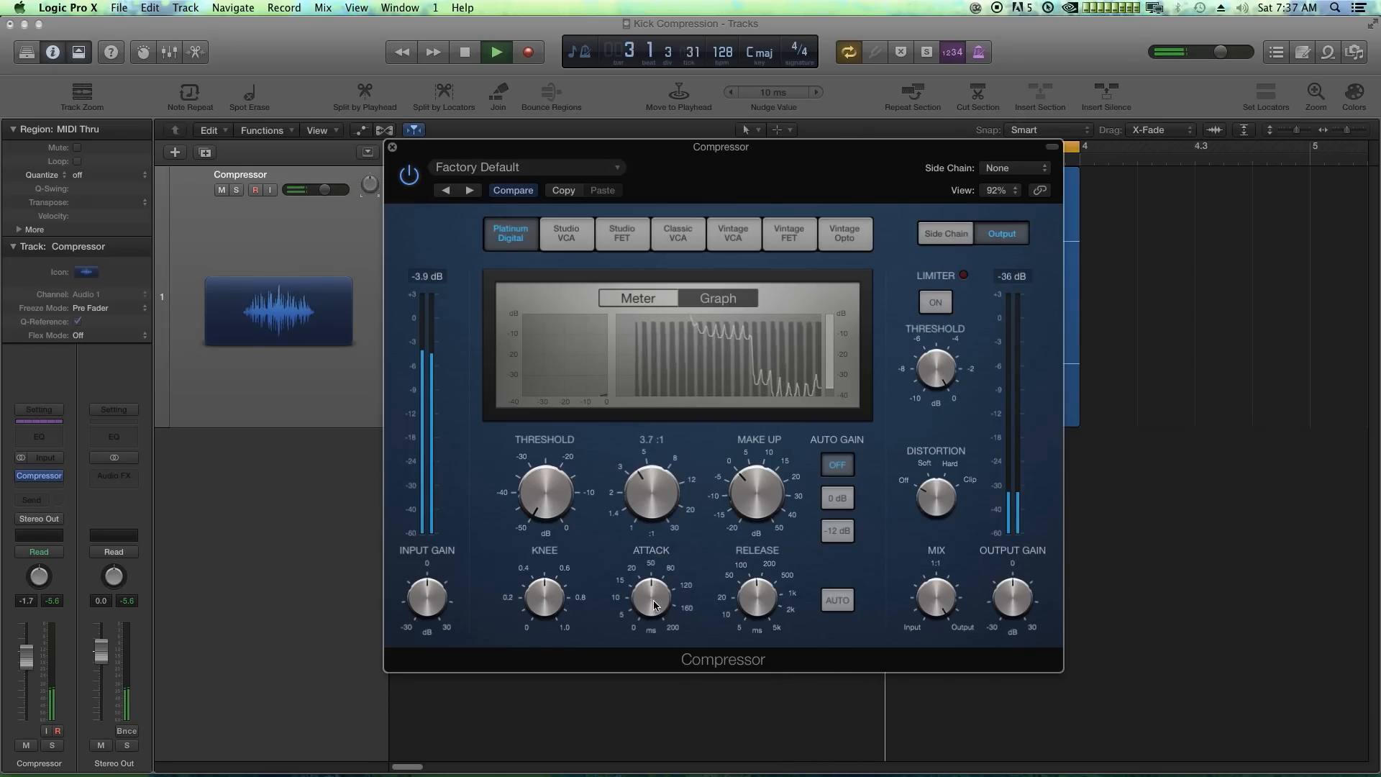
pyautogui.moveTo(546, 493); pyautogui.dragTo(591, 385)
pyautogui.press('space')
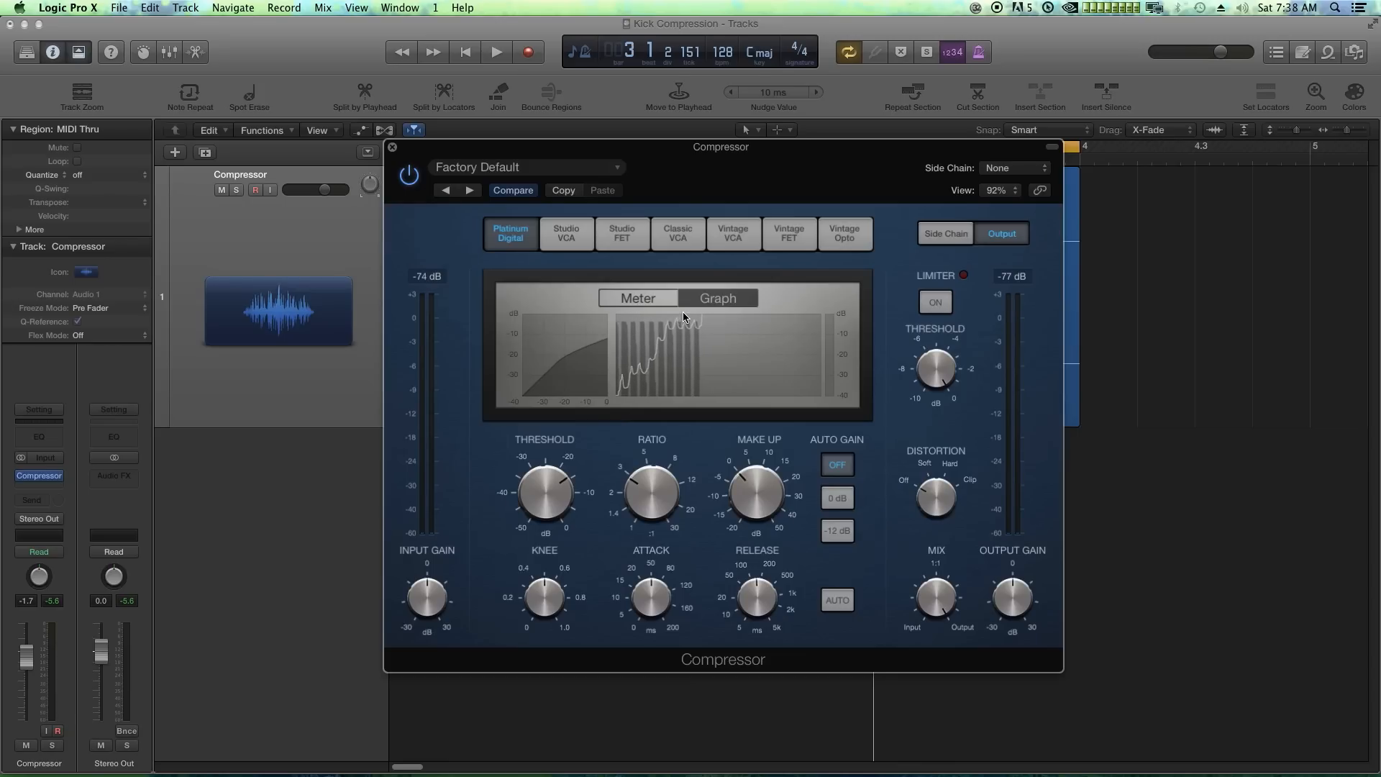
# Step: Switch the compressor display between Meter and Graph to compare the two views
pyautogui.click(663, 302)
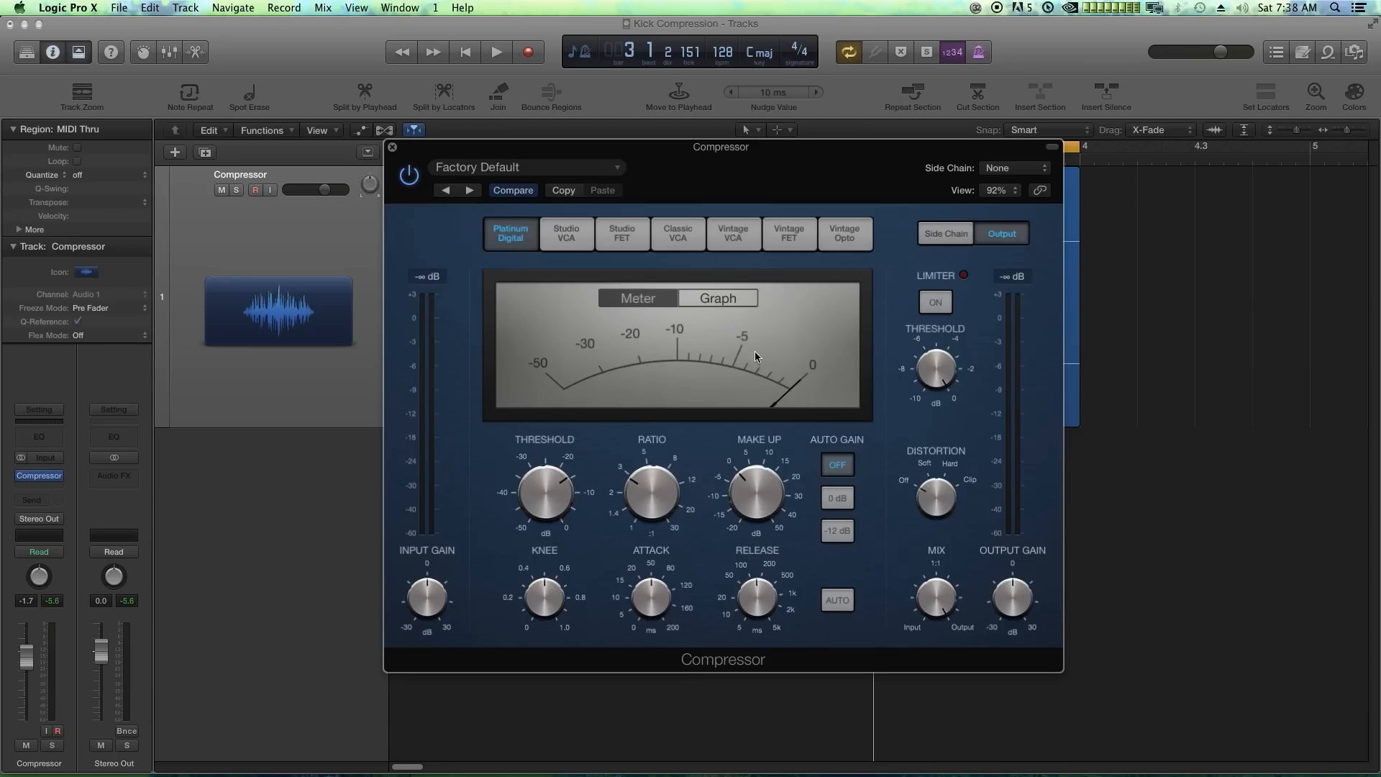
pyautogui.click(706, 297)
pyautogui.click(705, 298)
# Step: Fine-tune the compressor's Threshold and close the plug-in window
pyautogui.moveTo(550, 512)
pyautogui.moveTo(550, 511); pyautogui.dragTo(552, 506)
pyautogui.moveTo(547, 487); pyautogui.dragTo(549, 518)
pyautogui.click(392, 147)
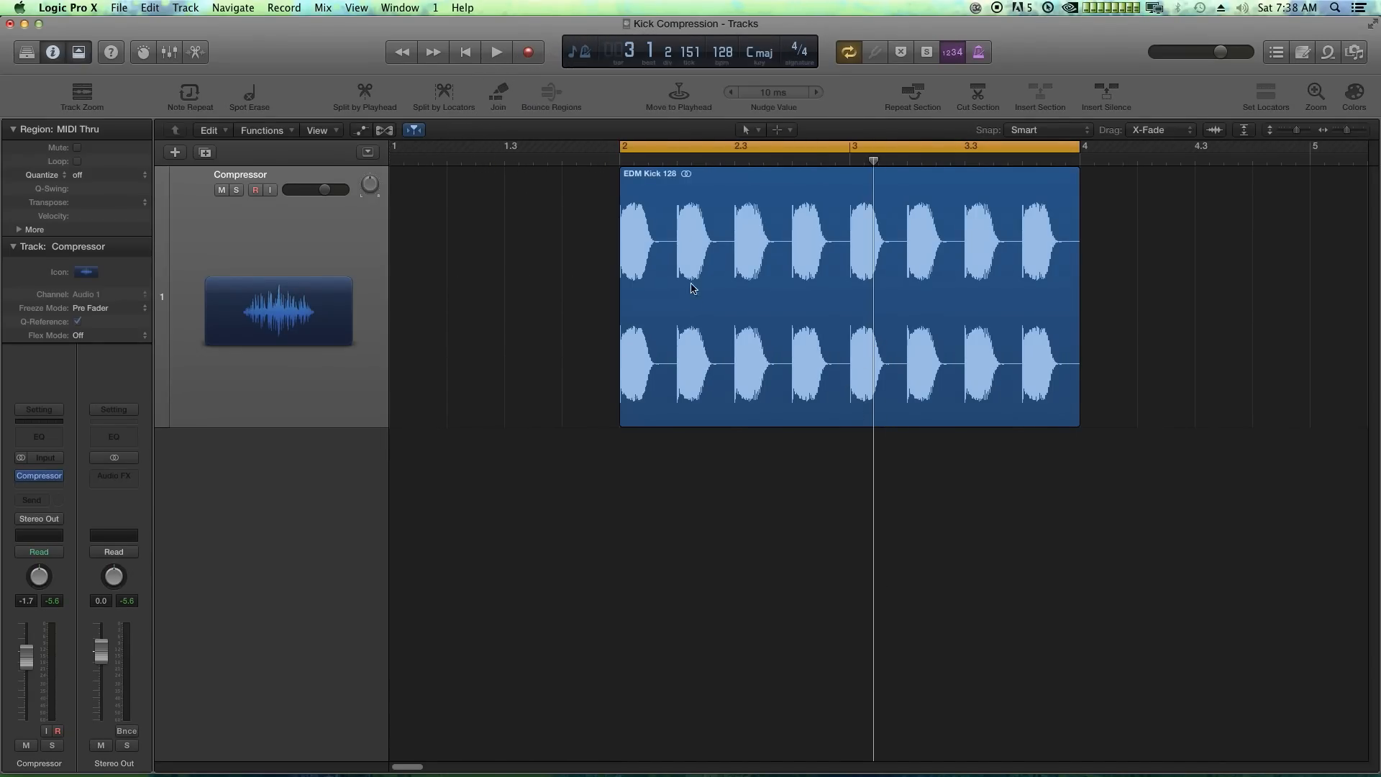
# Step: Bounce the EDM Kick 128 region in place and enlarge the new track to compare both waveforms
pyautogui.click(720, 260)
pyautogui.rightClick(720, 260)
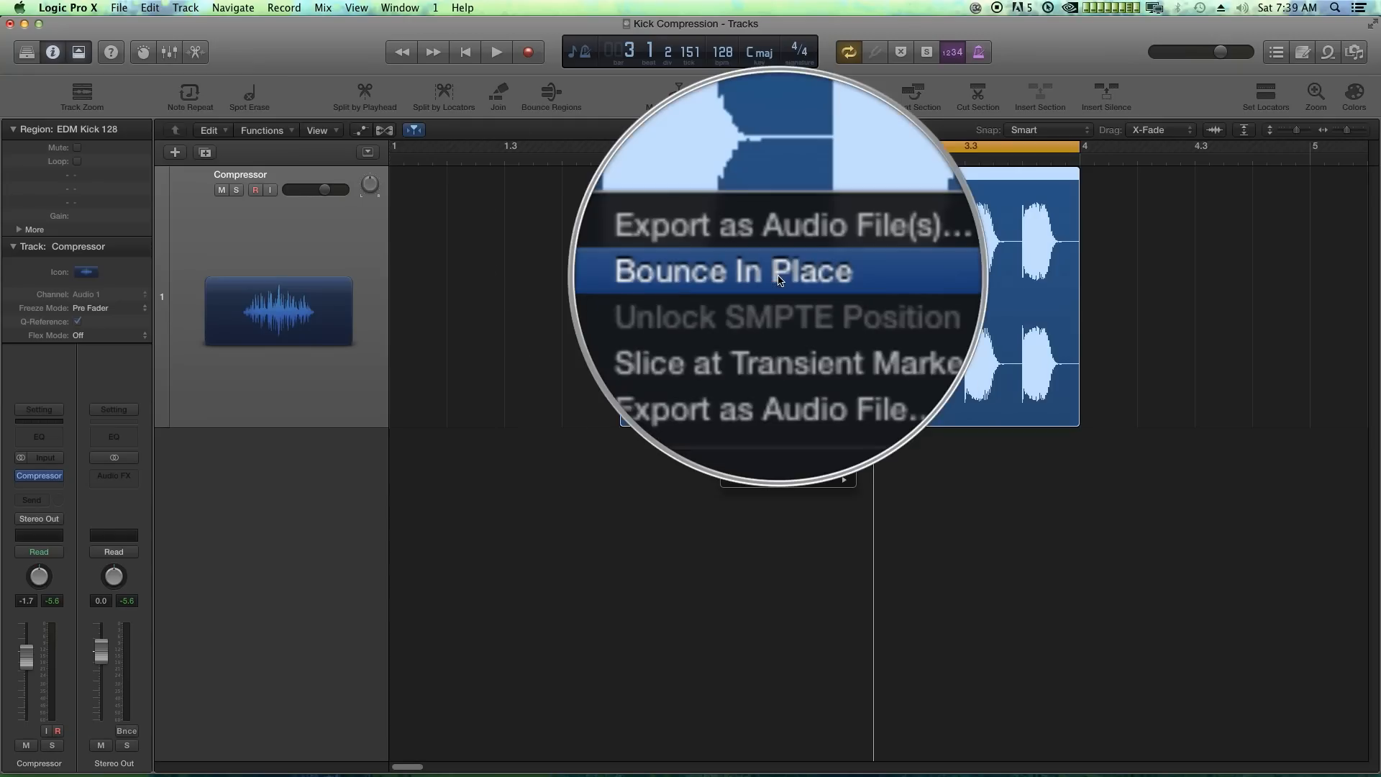
pyautogui.click(780, 276)
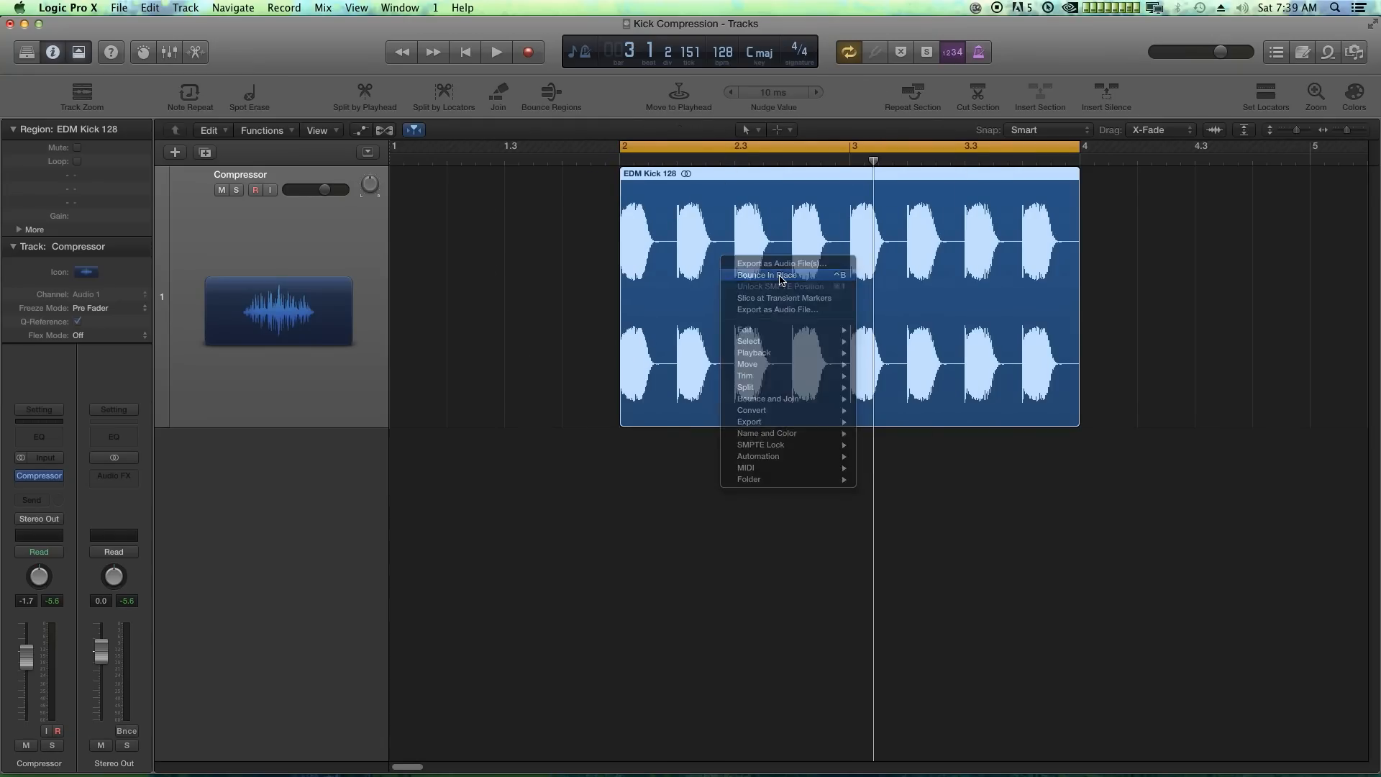
pyautogui.click(801, 294)
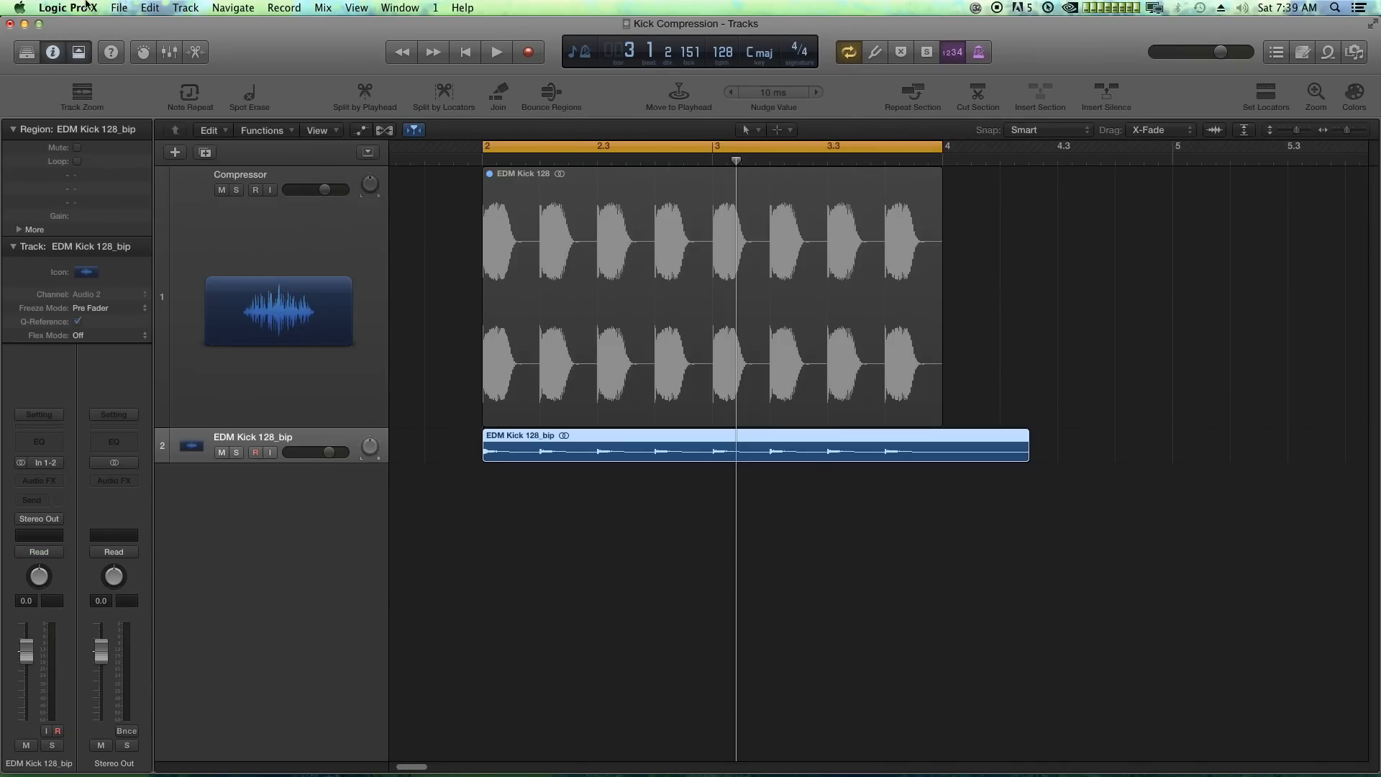
pyautogui.moveTo(162, 461); pyautogui.dragTo(226, 667)
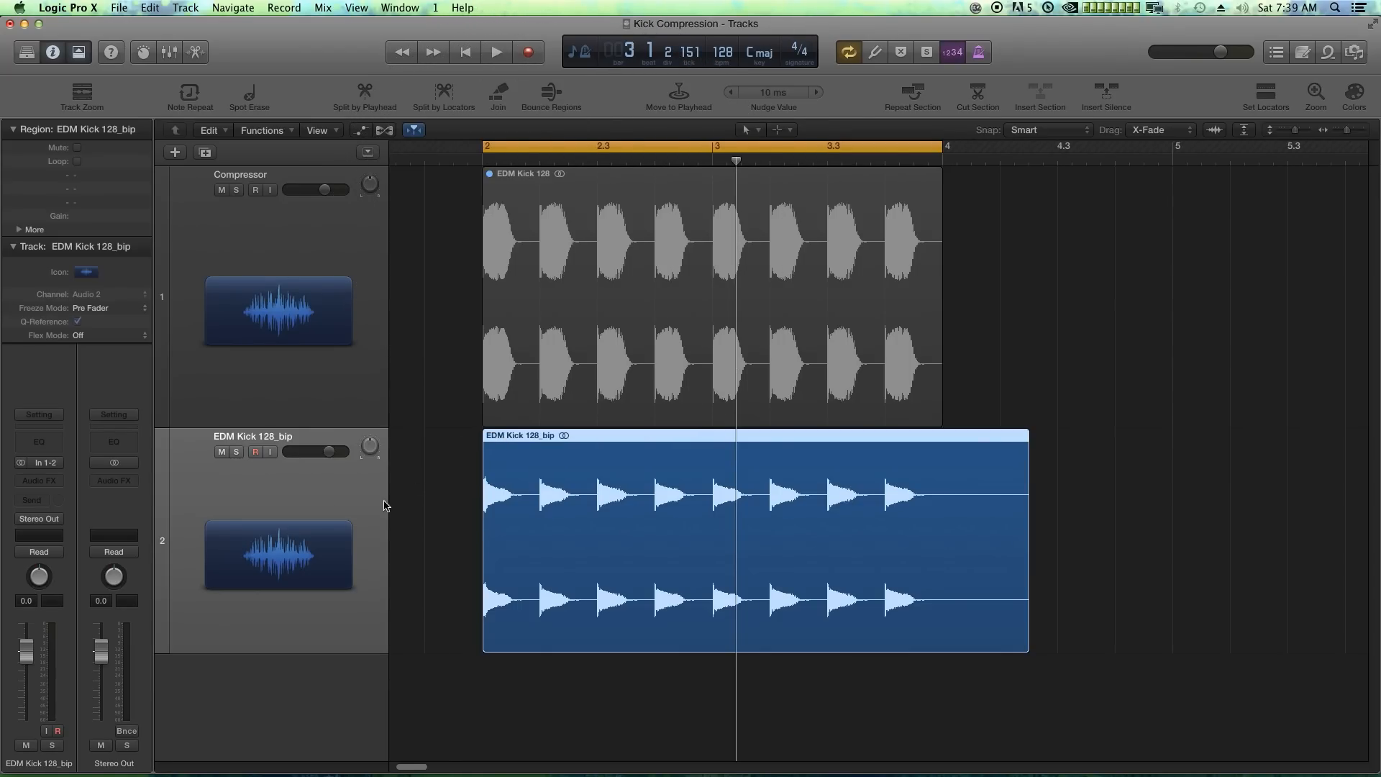
# Step: Delete the bounced region with its track, and unmute and deselect the original EDM Kick 128 region
pyautogui.press('Delete')
pyautogui.press('super+BackSpace')
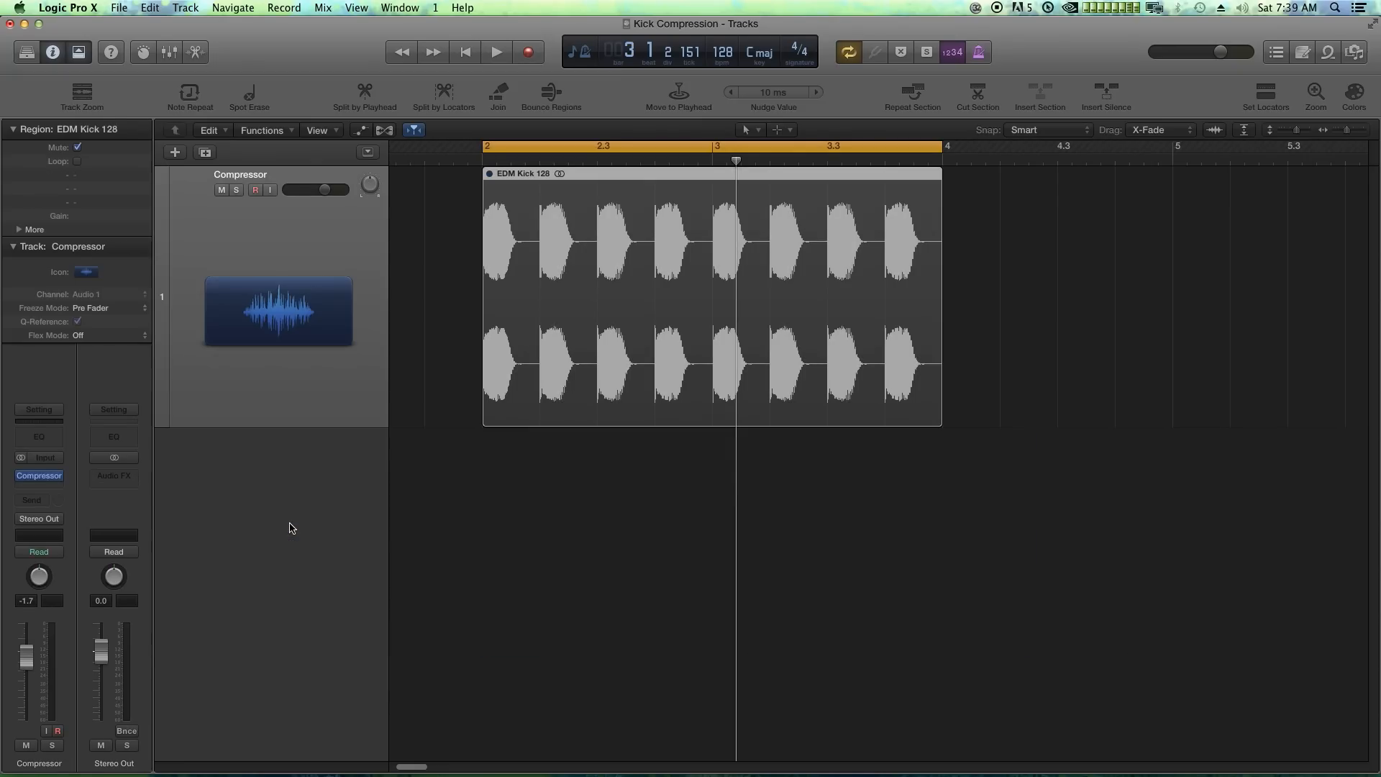
pyautogui.click(695, 233)
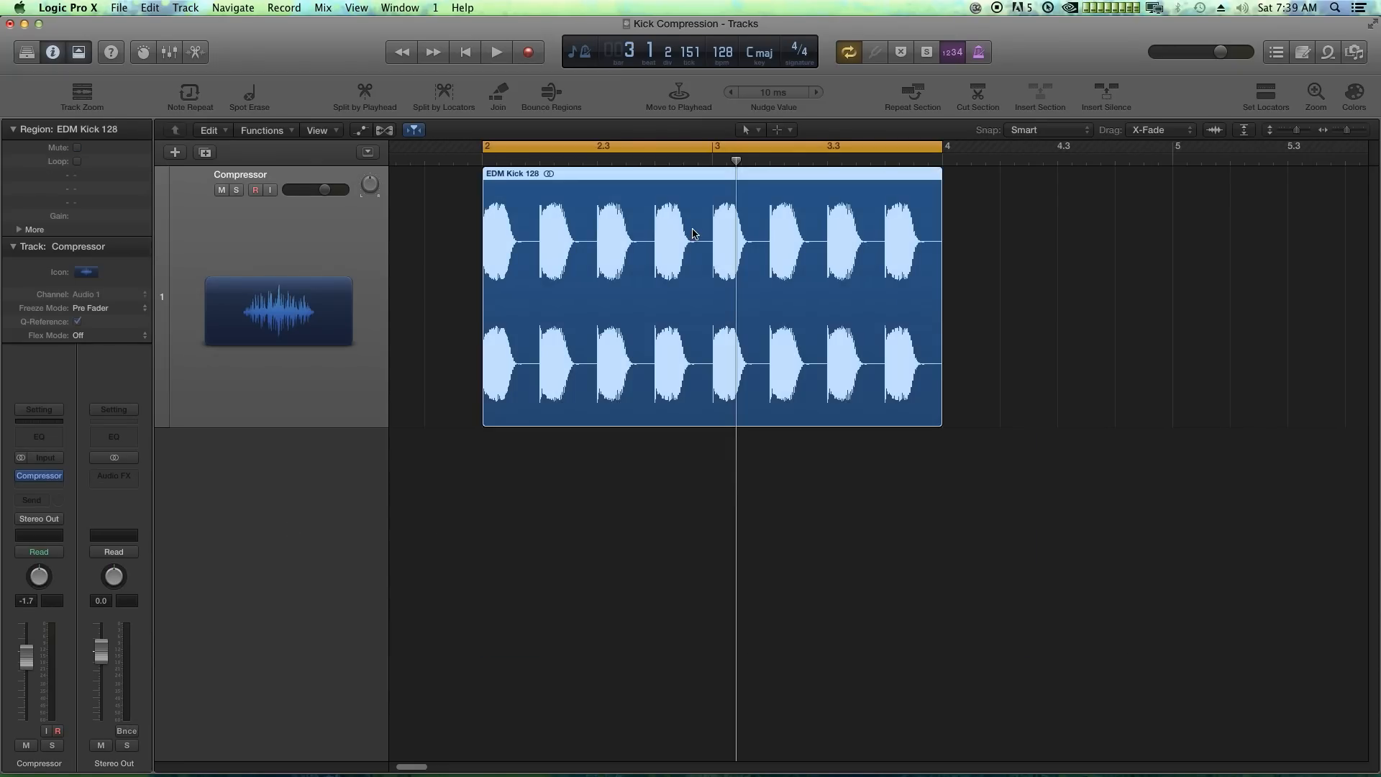
pyautogui.click(1020, 296)
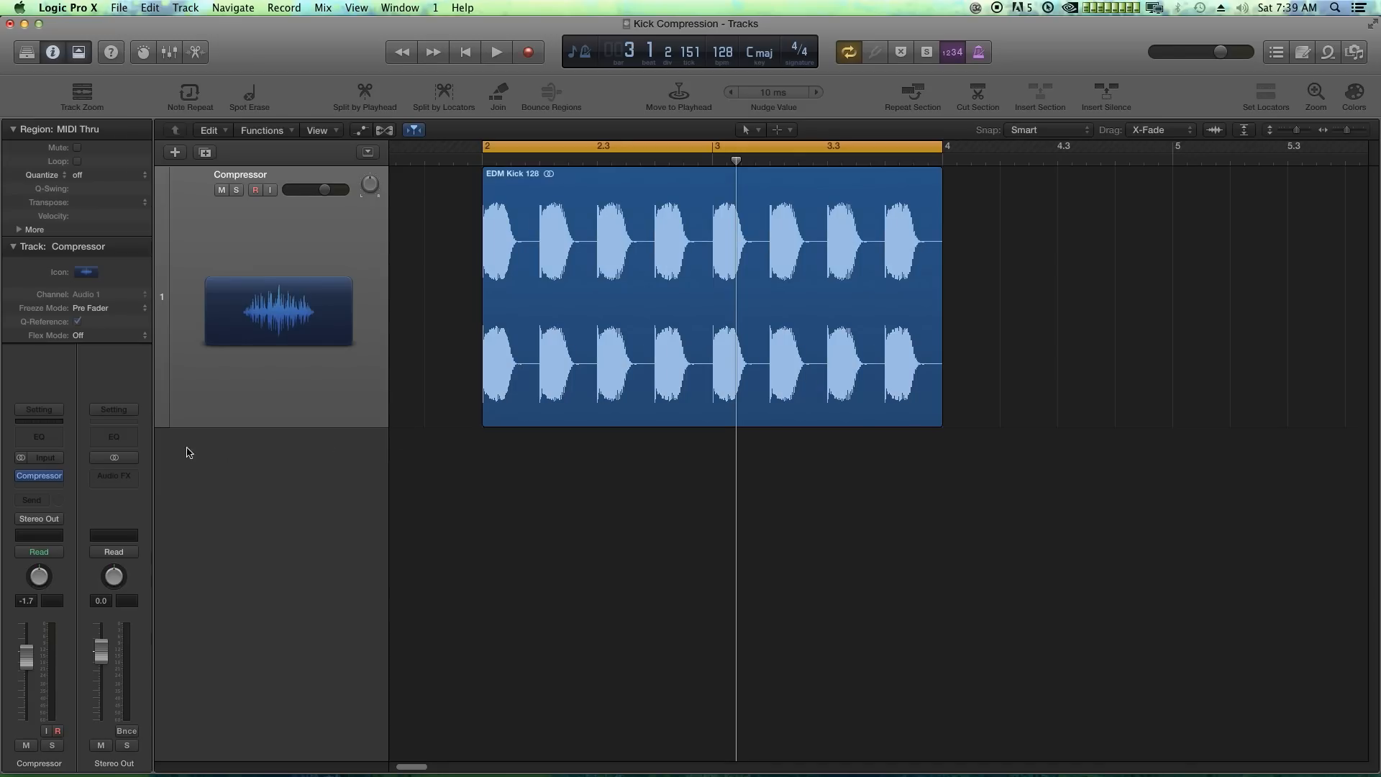
# Step: Reopen the Compressor on the kick track, set its Ratio to 3.9:1, and audition the loop
pyautogui.click(40, 477)
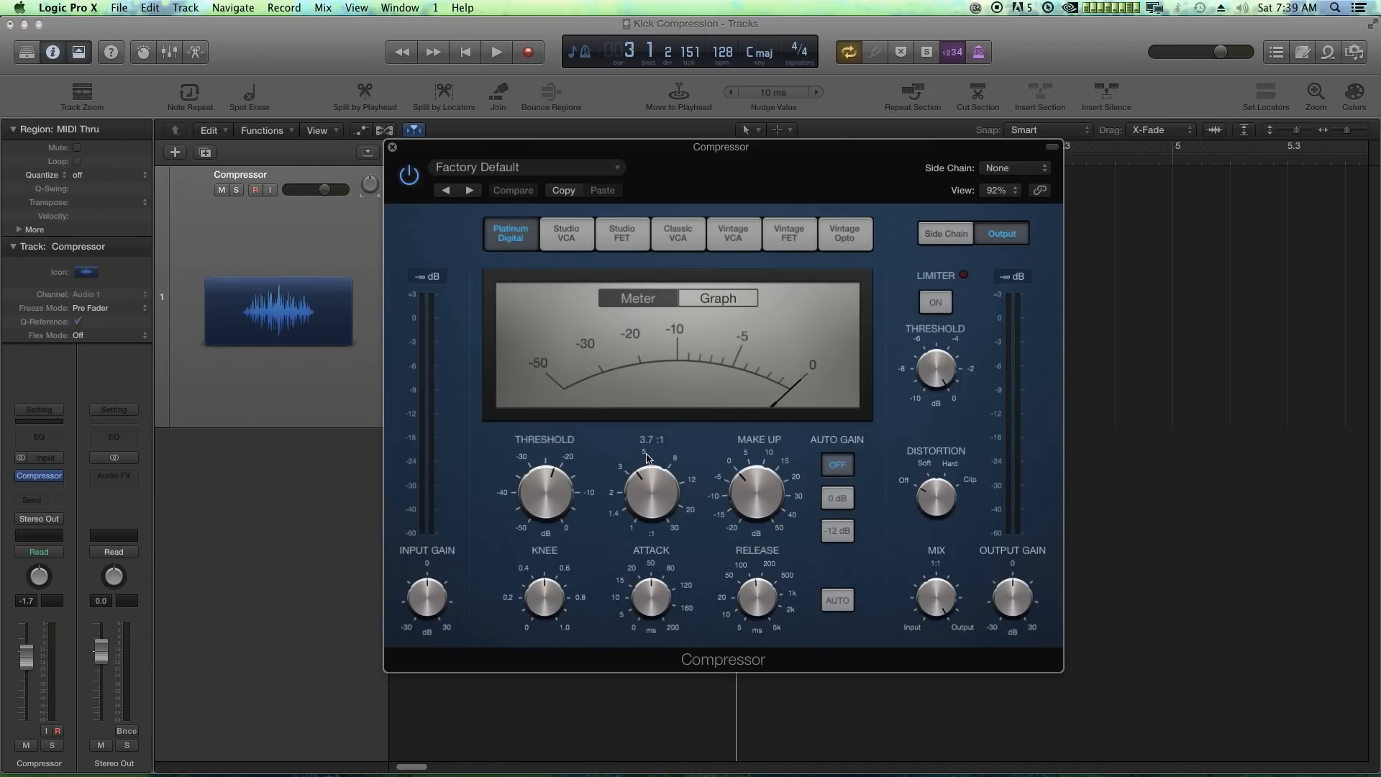
pyautogui.moveTo(764, 492)
pyautogui.moveTo(646, 503); pyautogui.dragTo(649, 498)
pyautogui.press('space')
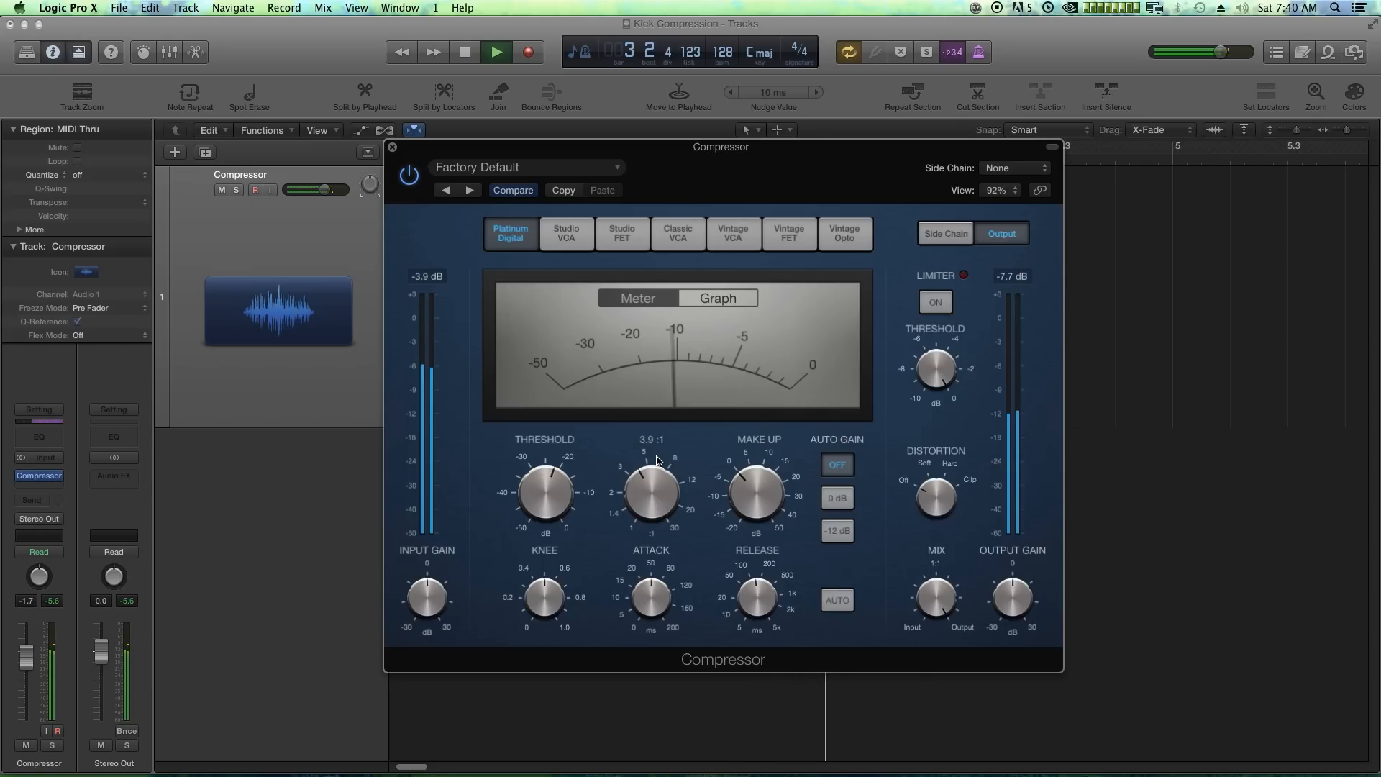
pyautogui.press('space')
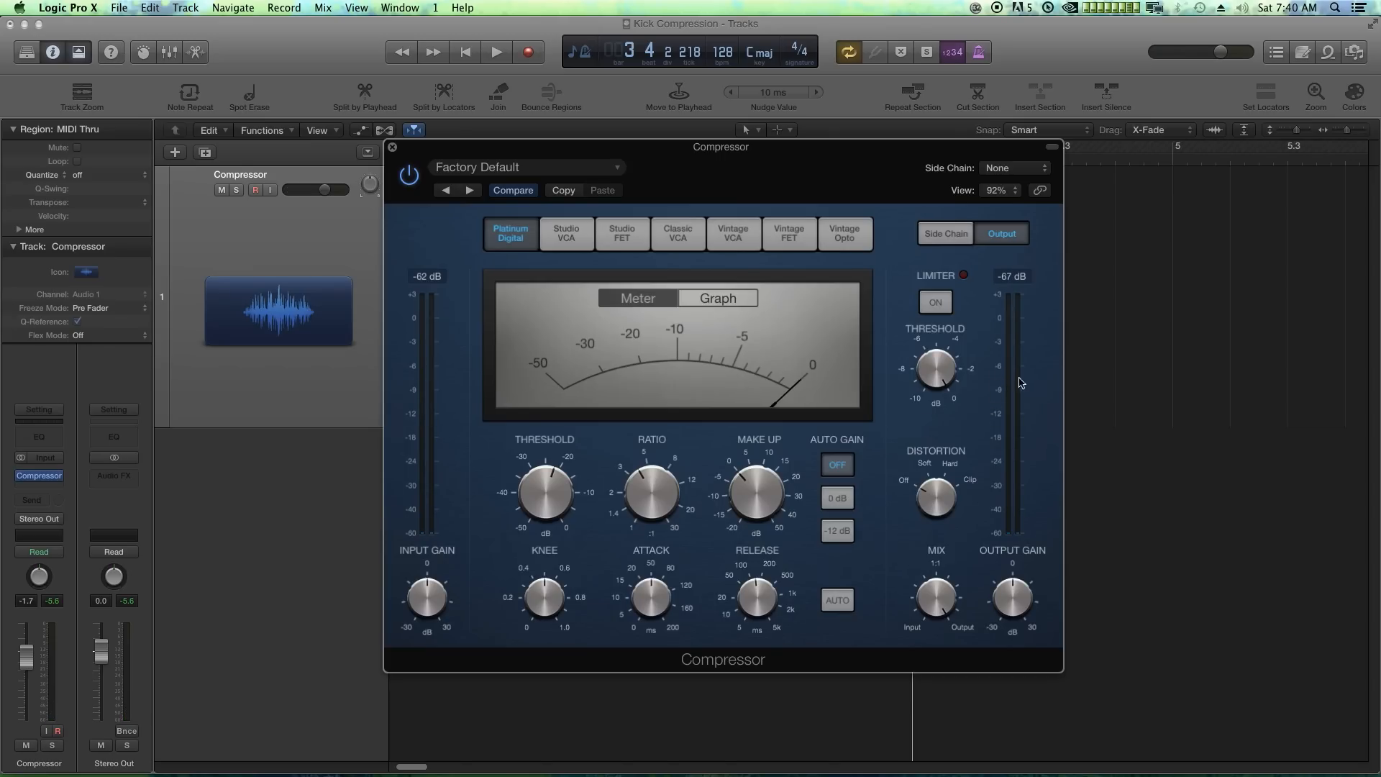
# Step: Play the kick loop in short passes and compare the Compressor's input and output peak levels
pyautogui.press('space')
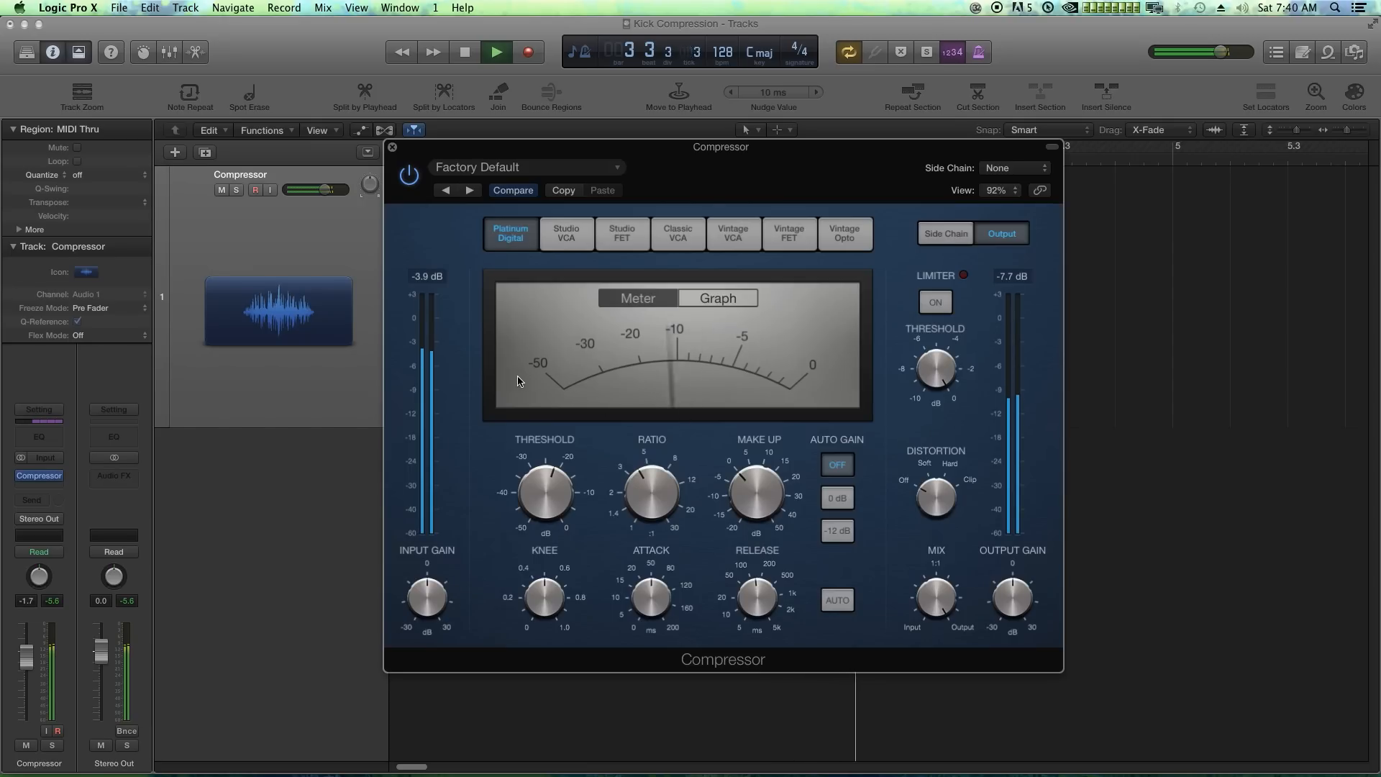
pyautogui.press('space')
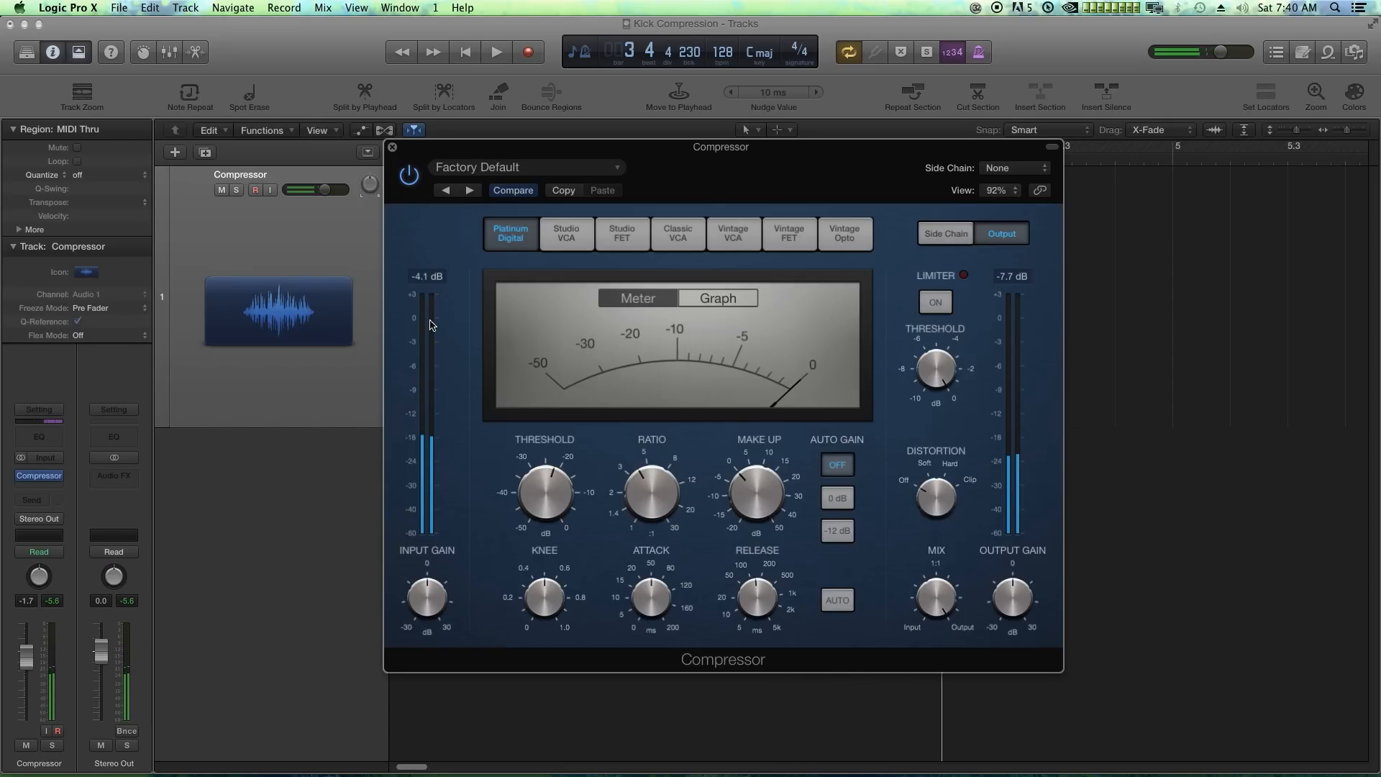
pyautogui.press('F1')
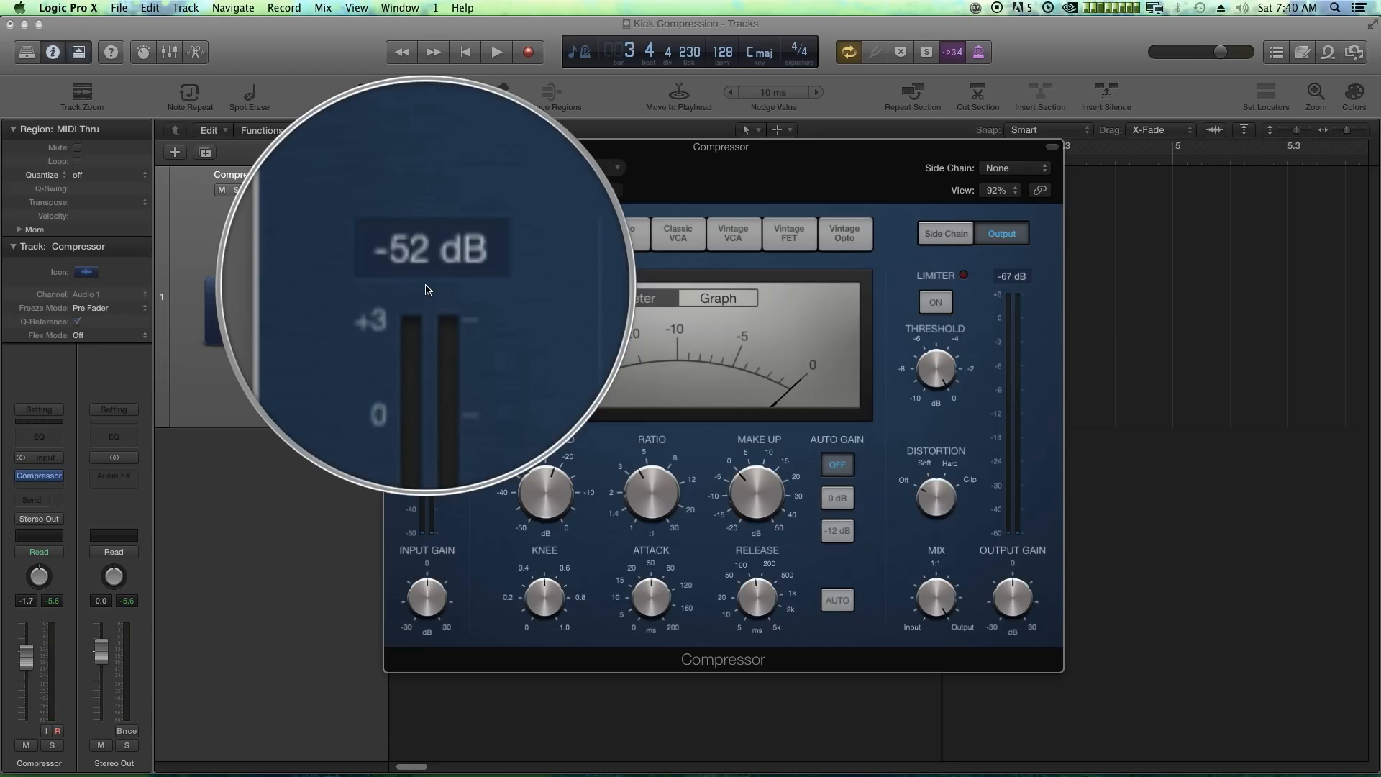
pyautogui.press('F1')
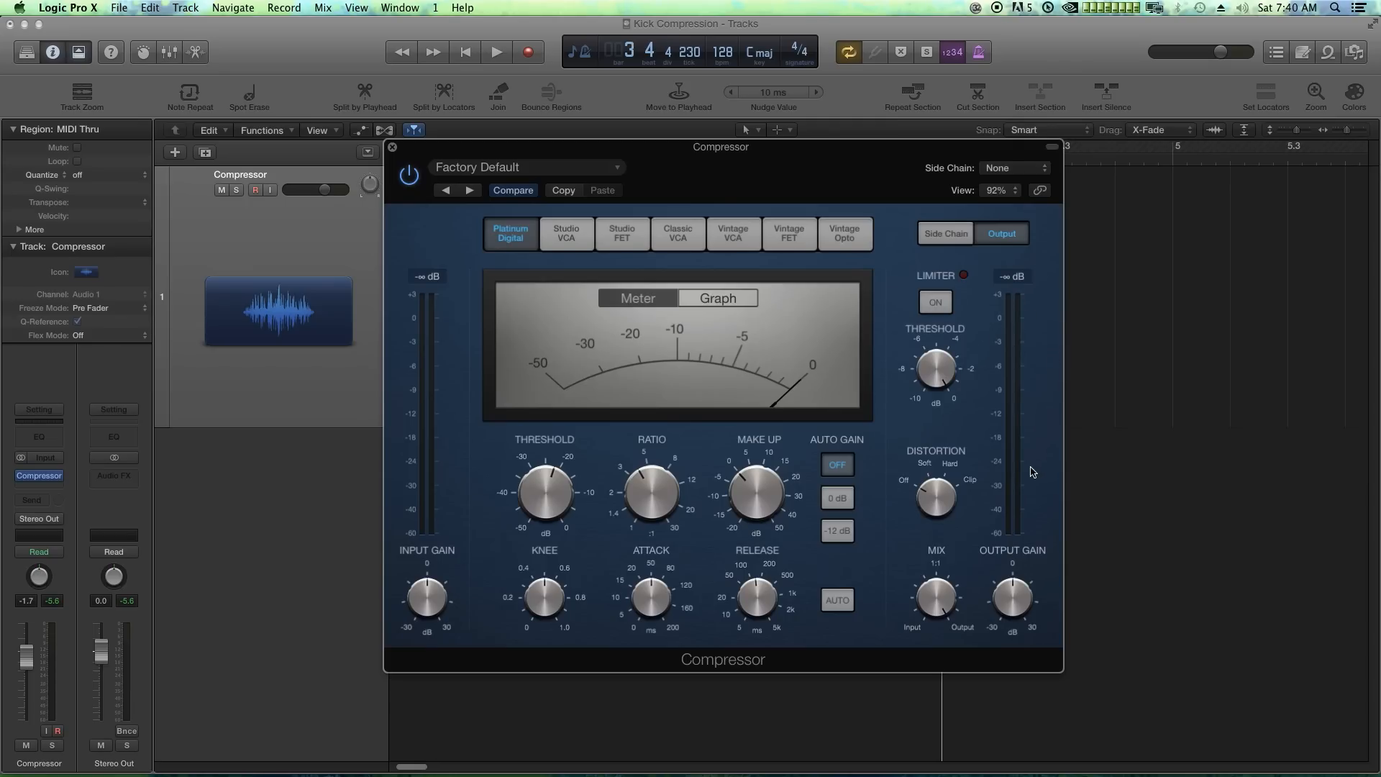
pyautogui.press('space')
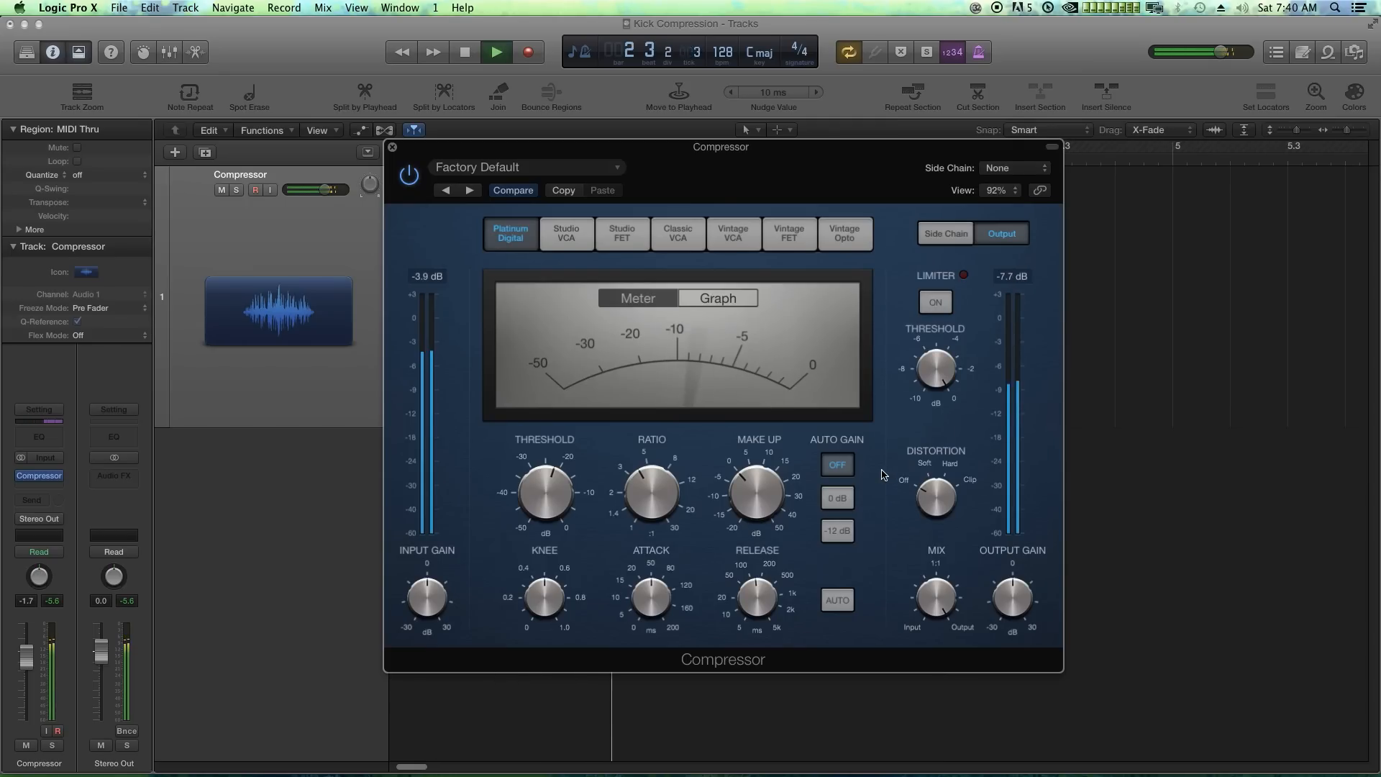
pyautogui.press('space')
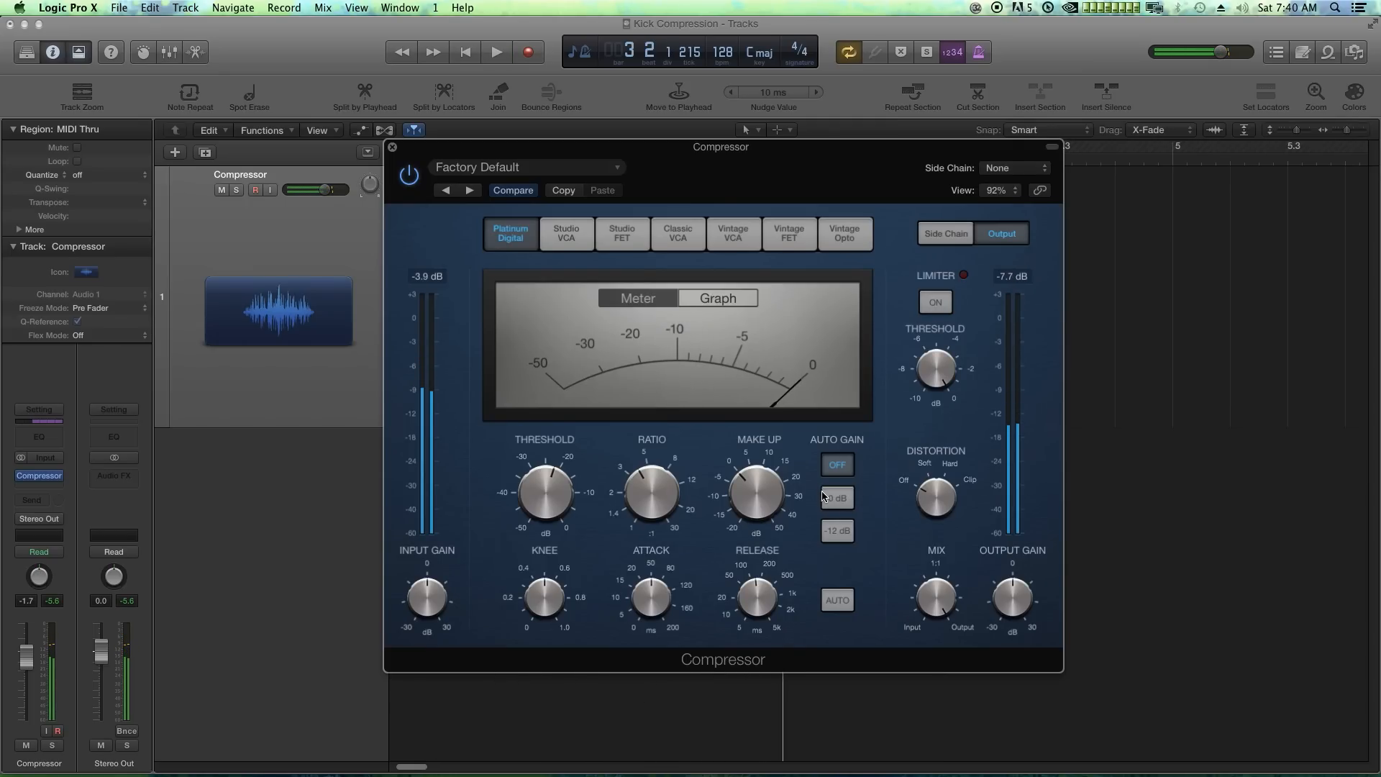
# Step: Set the Make Up gain to 4 dB, play the kick loop, and raise the gain to 8.5 dB
pyautogui.moveTo(783, 505); pyautogui.dragTo(776, 485)
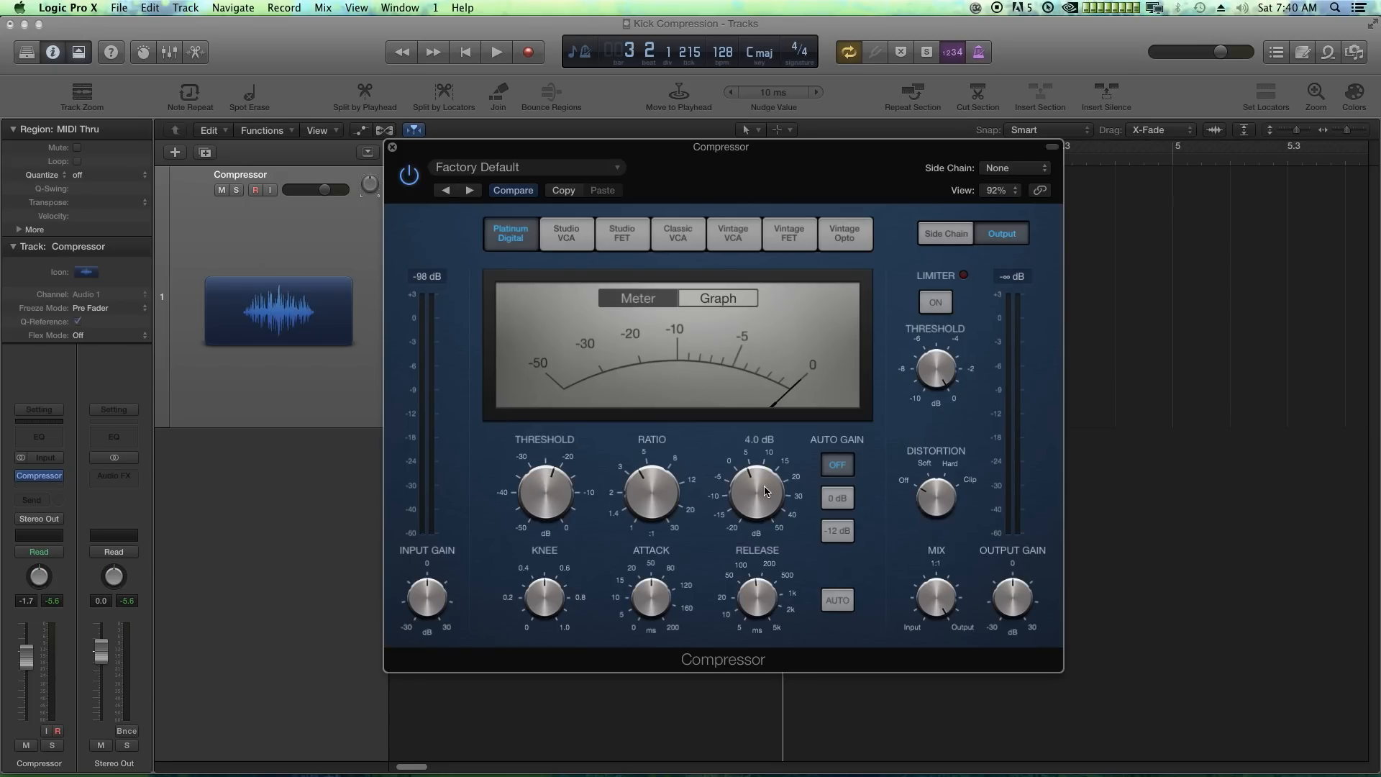
pyautogui.press('space')
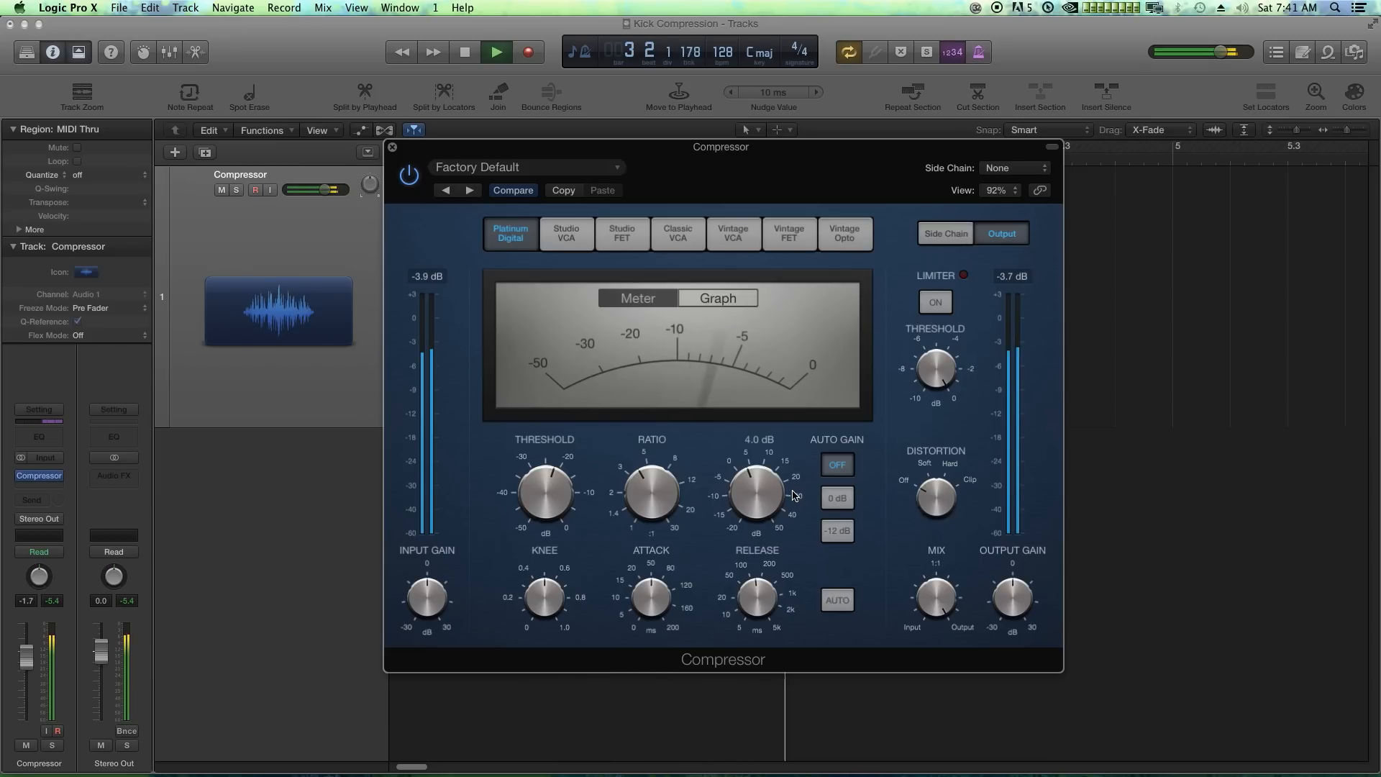
pyautogui.moveTo(777, 503); pyautogui.dragTo(777, 485)
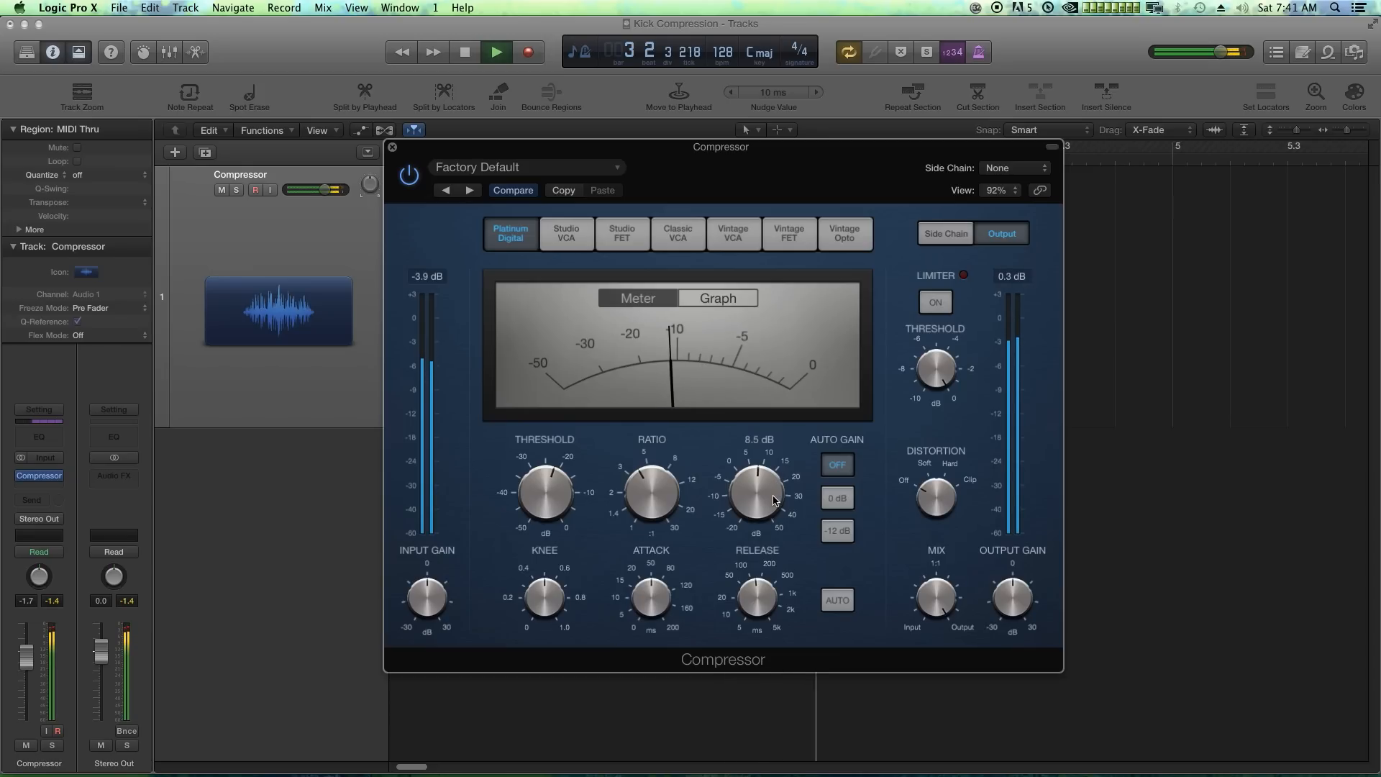
pyautogui.press('space')
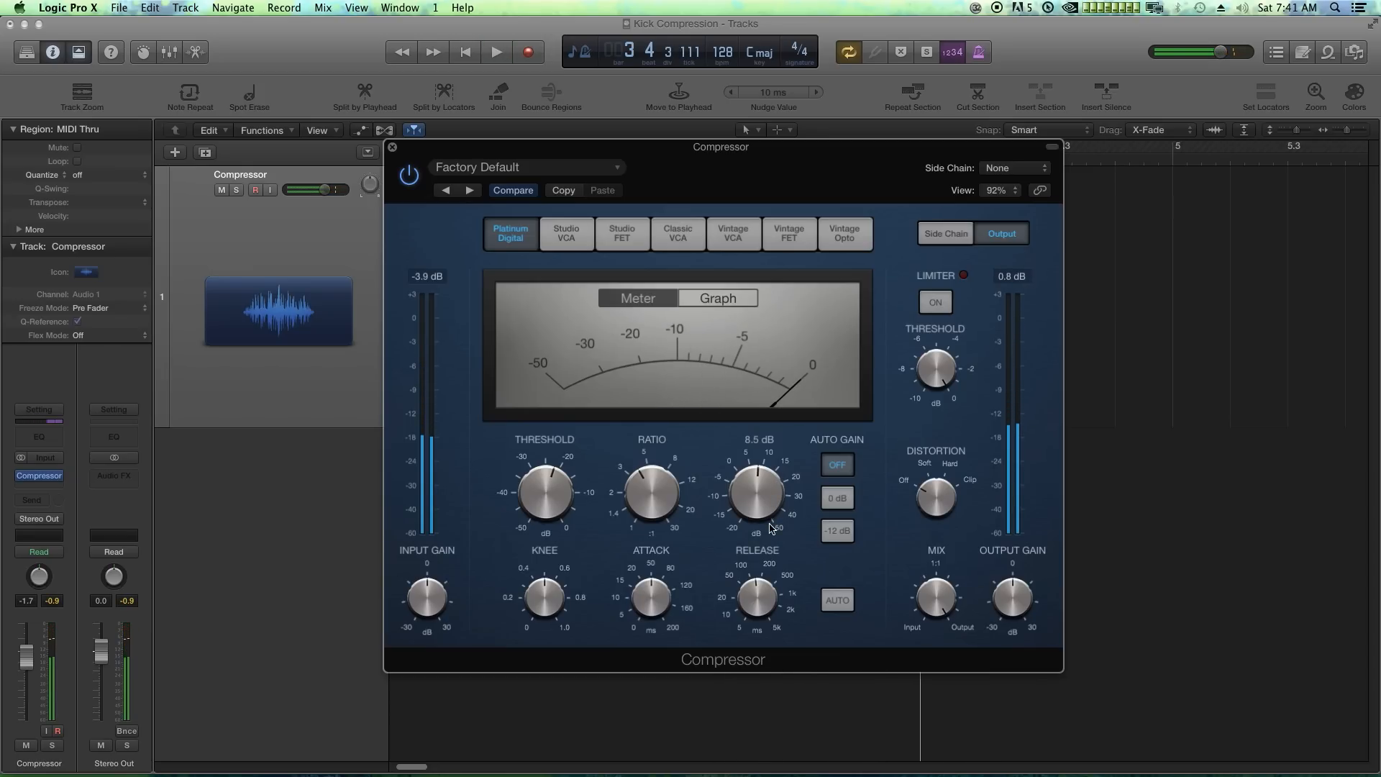
# Step: Close the plug-in window, bounce the EDM Kick 128 region in place, and enlarge both tracks to the same height
pyautogui.click(392, 147)
pyautogui.click(573, 246)
pyautogui.rightClick(573, 246)
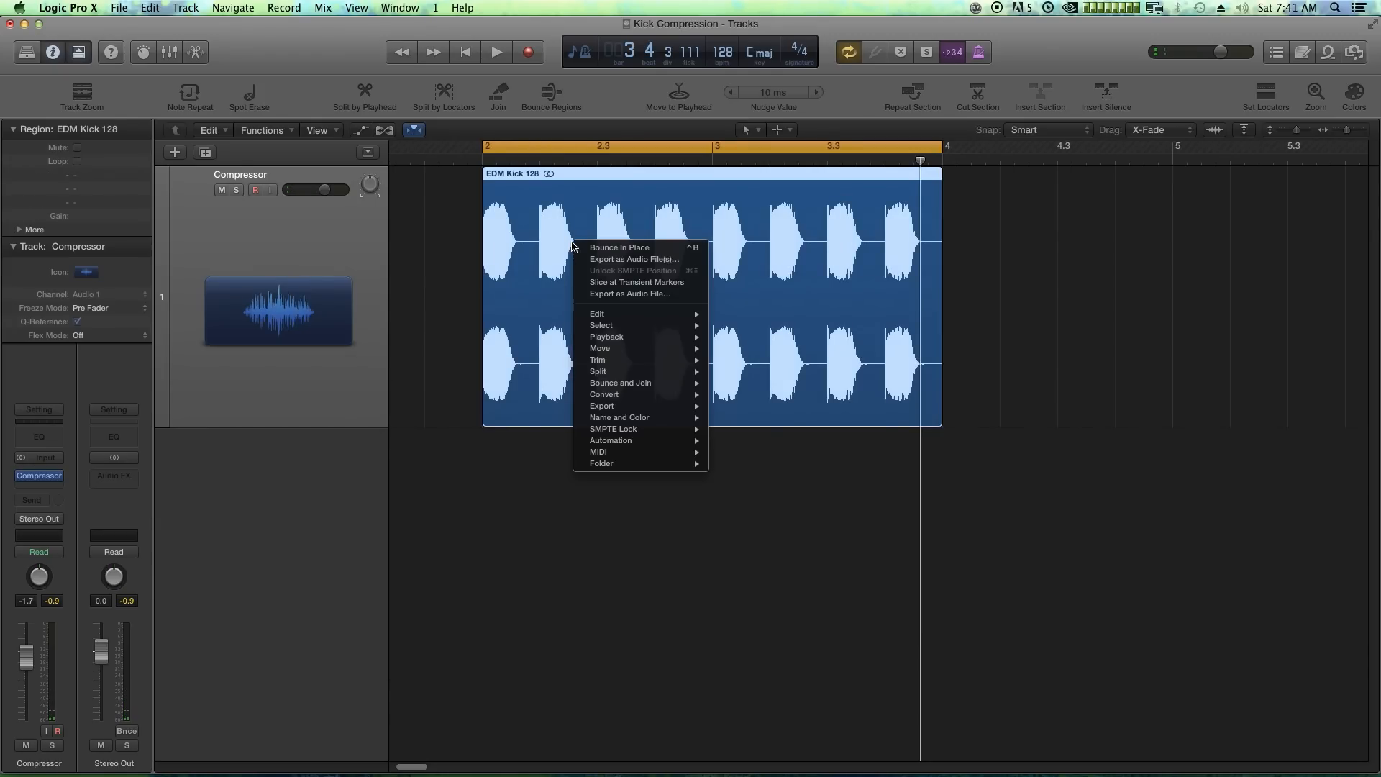
pyautogui.click(608, 247)
pyautogui.press('Return')
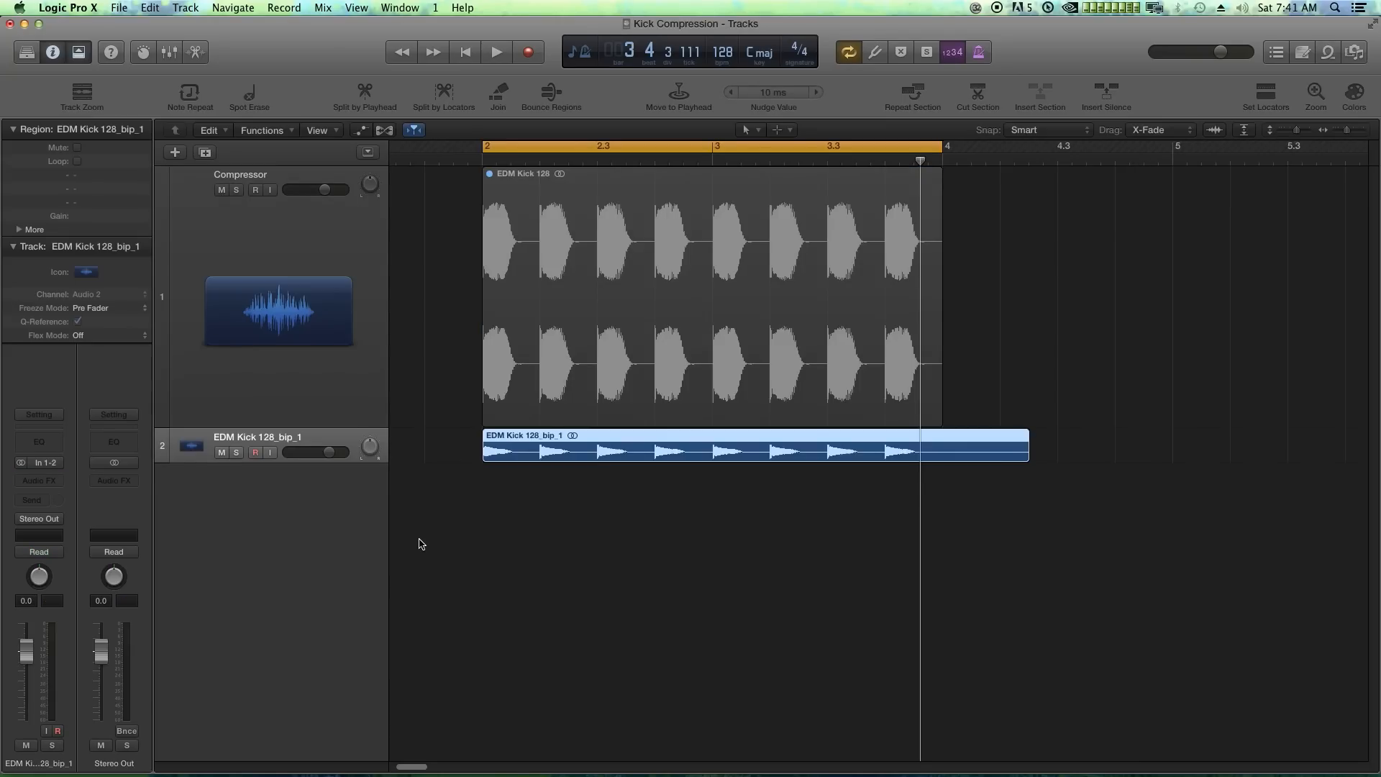
pyautogui.keyDown('alt'); pyautogui.click(171, 427); pyautogui.keyUp('alt')
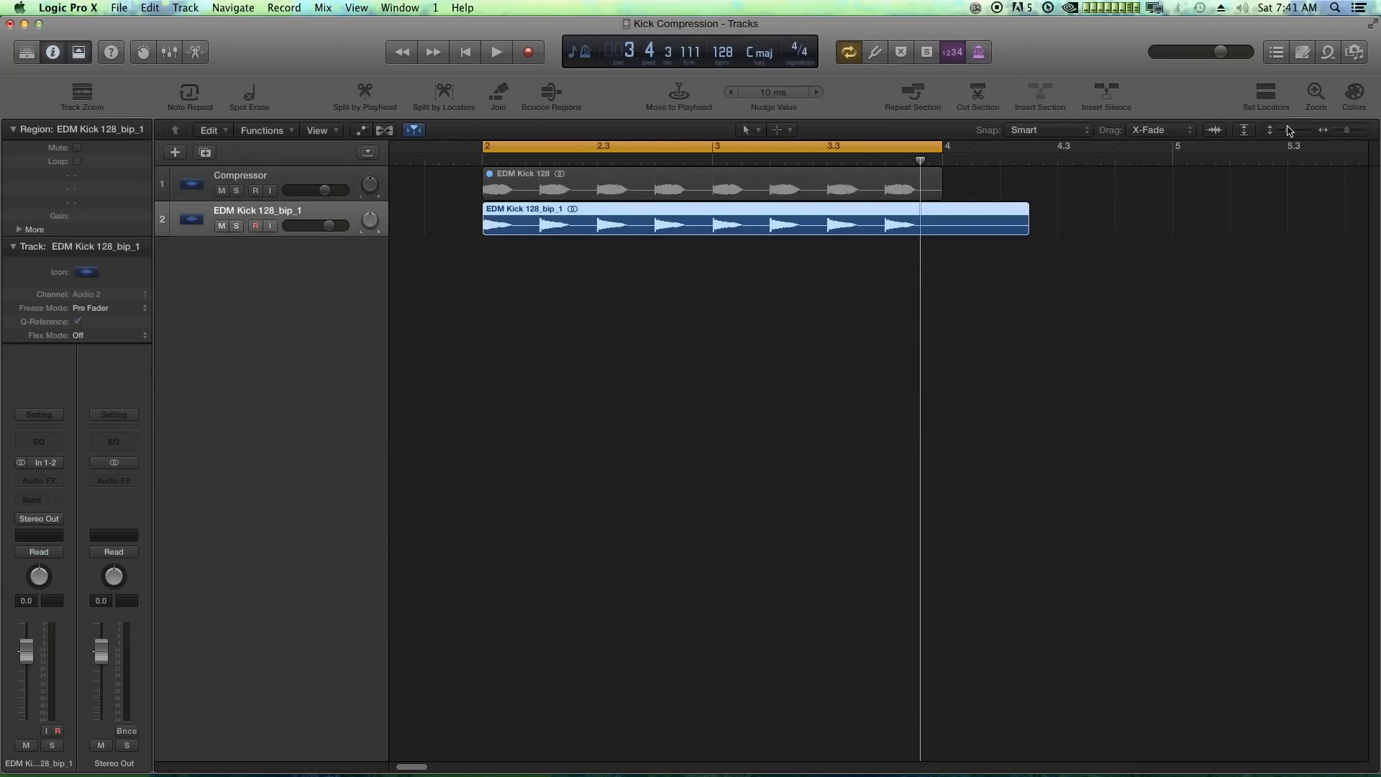
pyautogui.moveTo(1288, 130); pyautogui.dragTo(1301, 134)
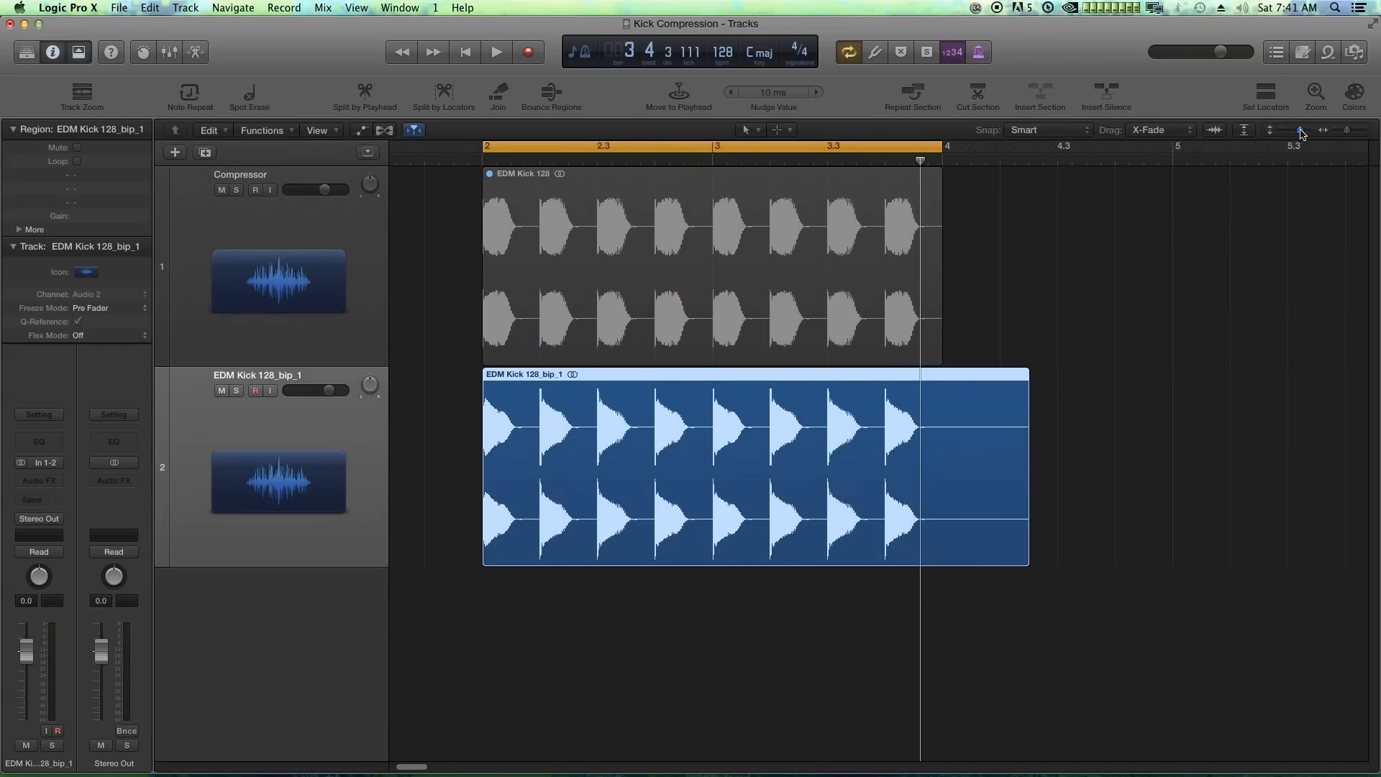
# Step: Examine the original and bounced kick waveforms closely around beat 3.2, comparing the attack and body of the hit
pyautogui.click(771, 158)
pyautogui.press('super+Right')
pyautogui.press('super+Right')
pyautogui.press('super+Right')
pyautogui.press('super+Right')
pyautogui.press('super+Right')
pyautogui.press('super+Right')
pyautogui.press('super+Right')
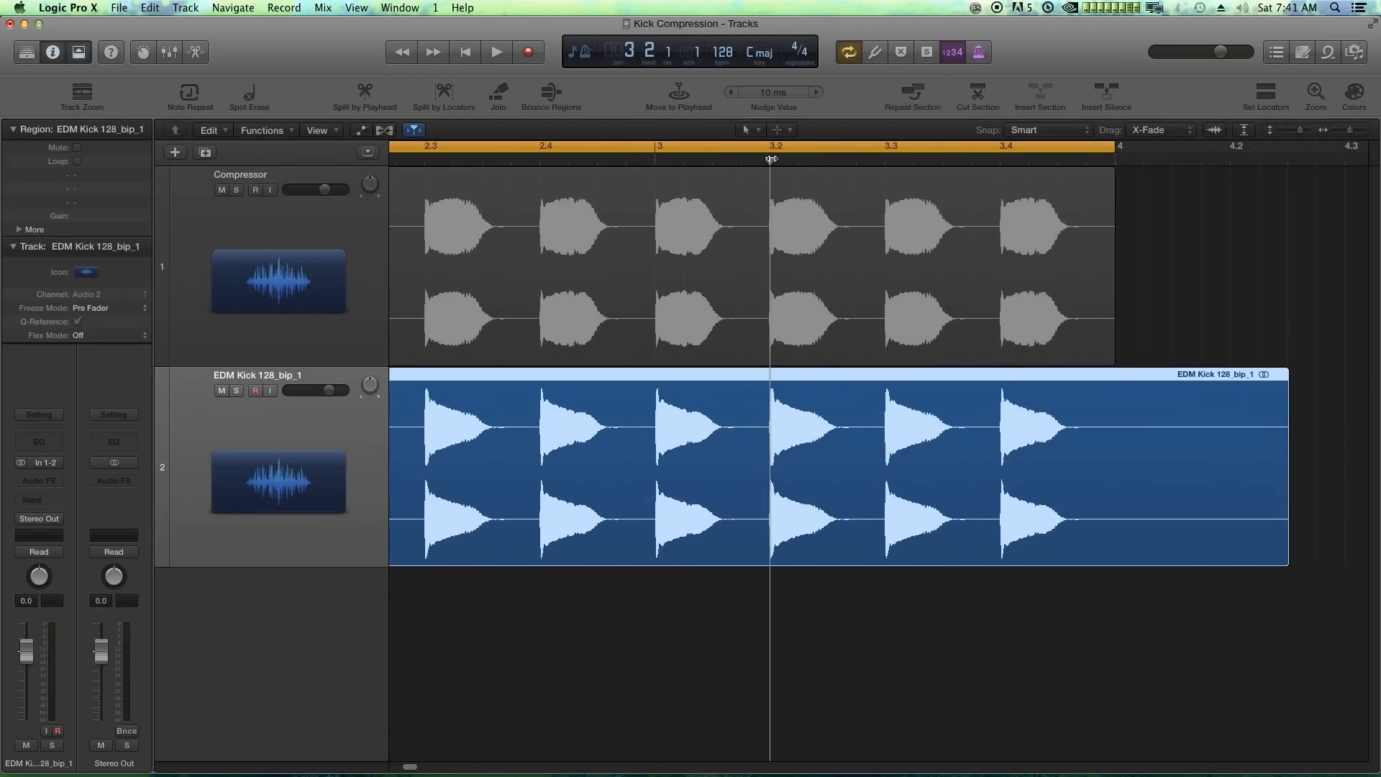
pyautogui.click(715, 153)
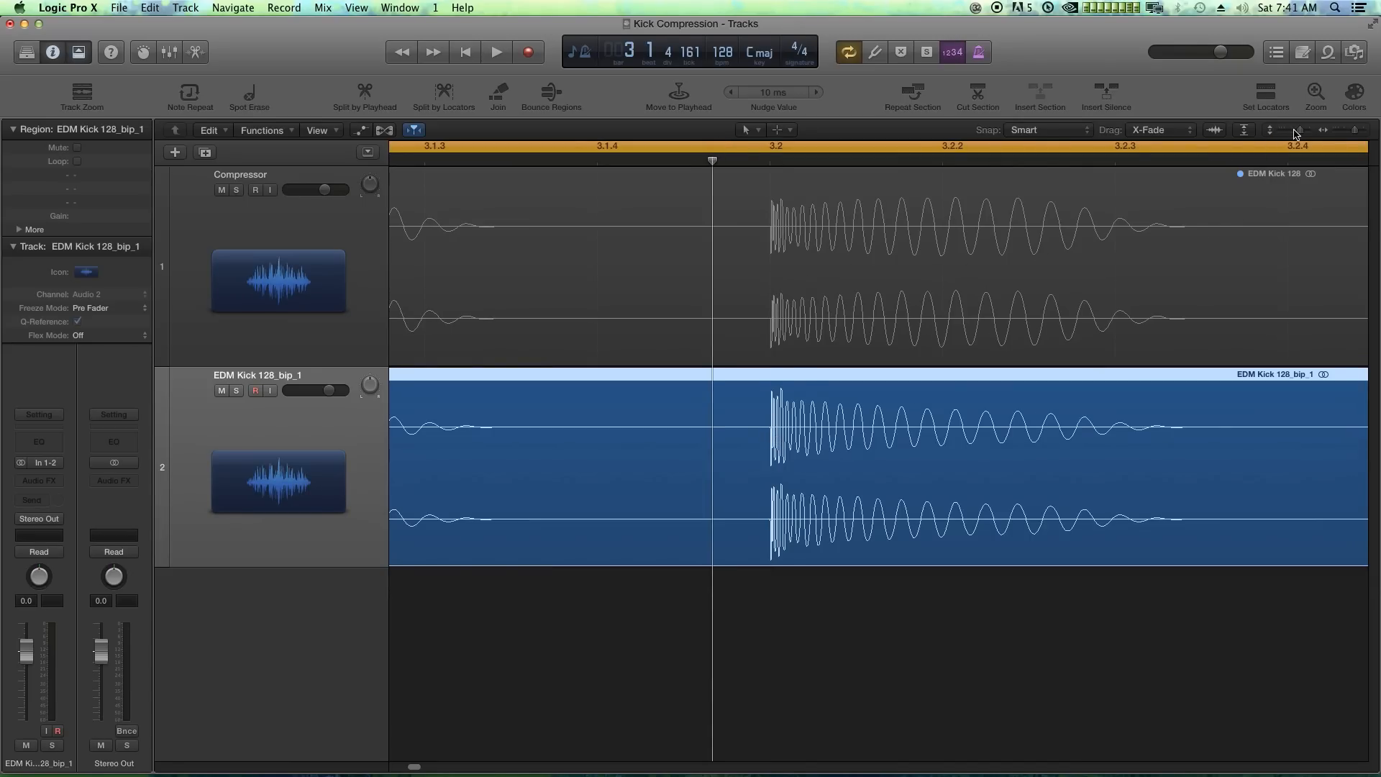
pyautogui.moveTo(1299, 130); pyautogui.dragTo(1293, 131)
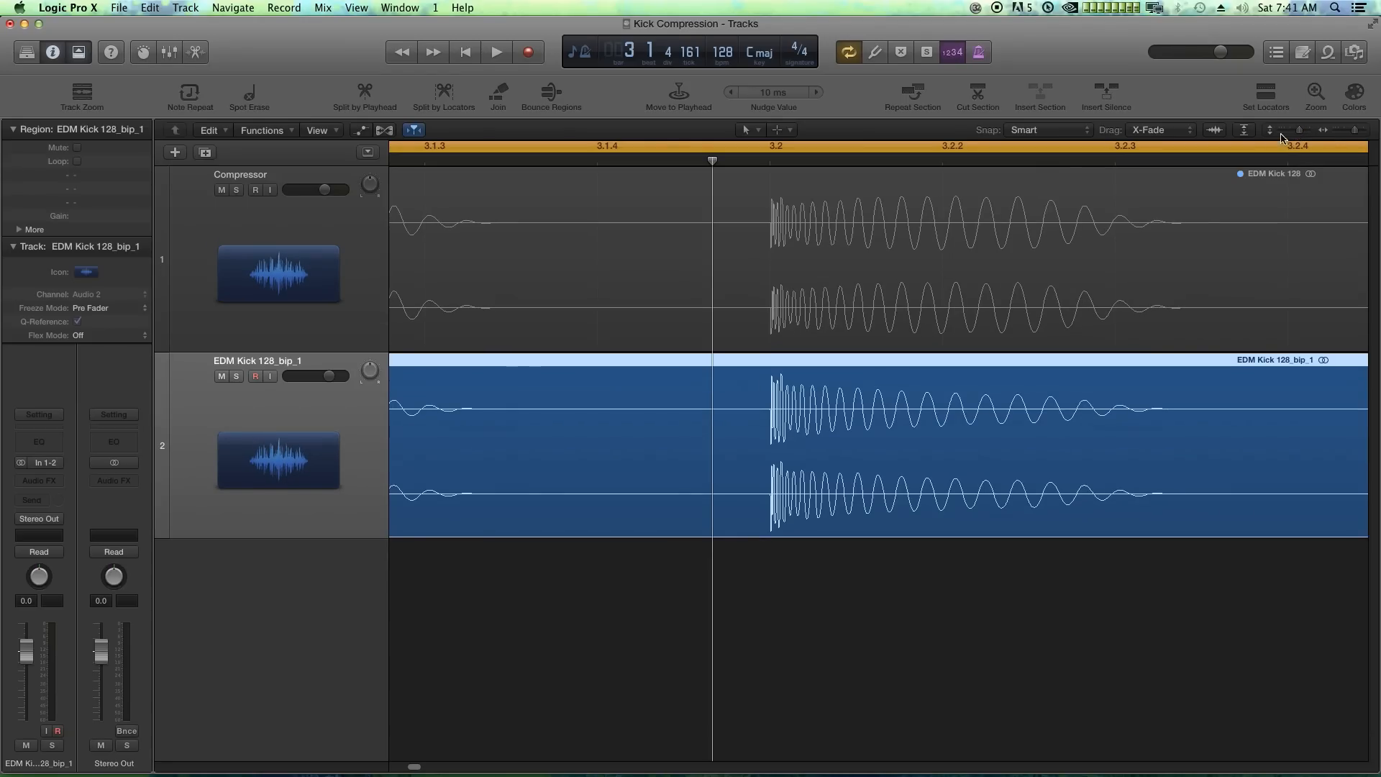
pyautogui.press('super+Left')
pyautogui.press('super+Left')
pyautogui.press('super+Left')
pyautogui.press('super+Left')
pyautogui.press('super+Left')
pyautogui.press('super+Left')
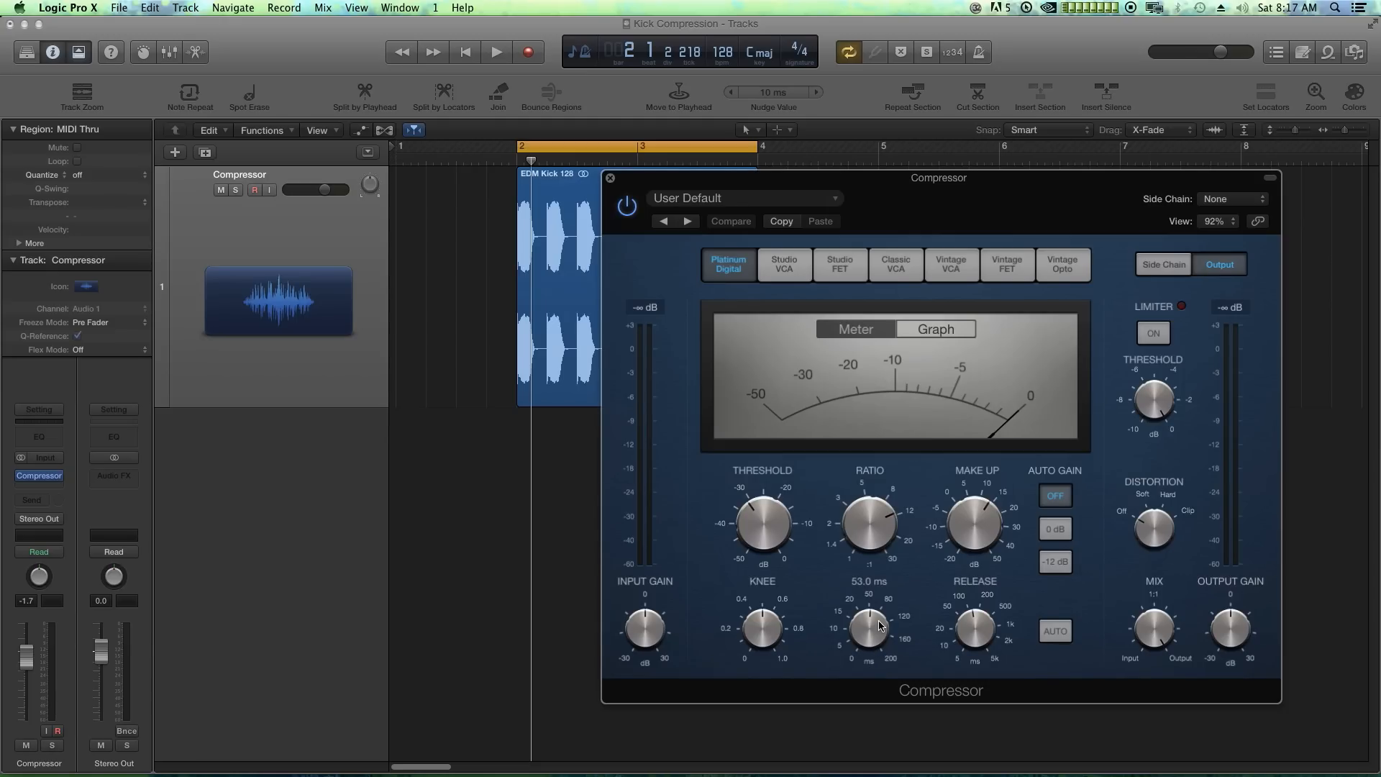
# Step: Sweep the Compressor's Attack time down and up through its range, ending at 59 ms
pyautogui.moveTo(879, 625); pyautogui.dragTo(886, 737)
pyautogui.moveTo(869, 660); pyautogui.dragTo(886, 565)
pyautogui.moveTo(883, 623); pyautogui.dragTo(877, 584)
pyautogui.moveTo(874, 576); pyautogui.dragTo(880, 752)
pyautogui.moveTo(865, 644)
pyautogui.moveTo(881, 658); pyautogui.dragTo(886, 506)
pyautogui.moveTo(886, 506)
# Step: Audition the kick loop while shortening the Attack, bring it down to 0 ms, and raise it again
pyautogui.press('space')
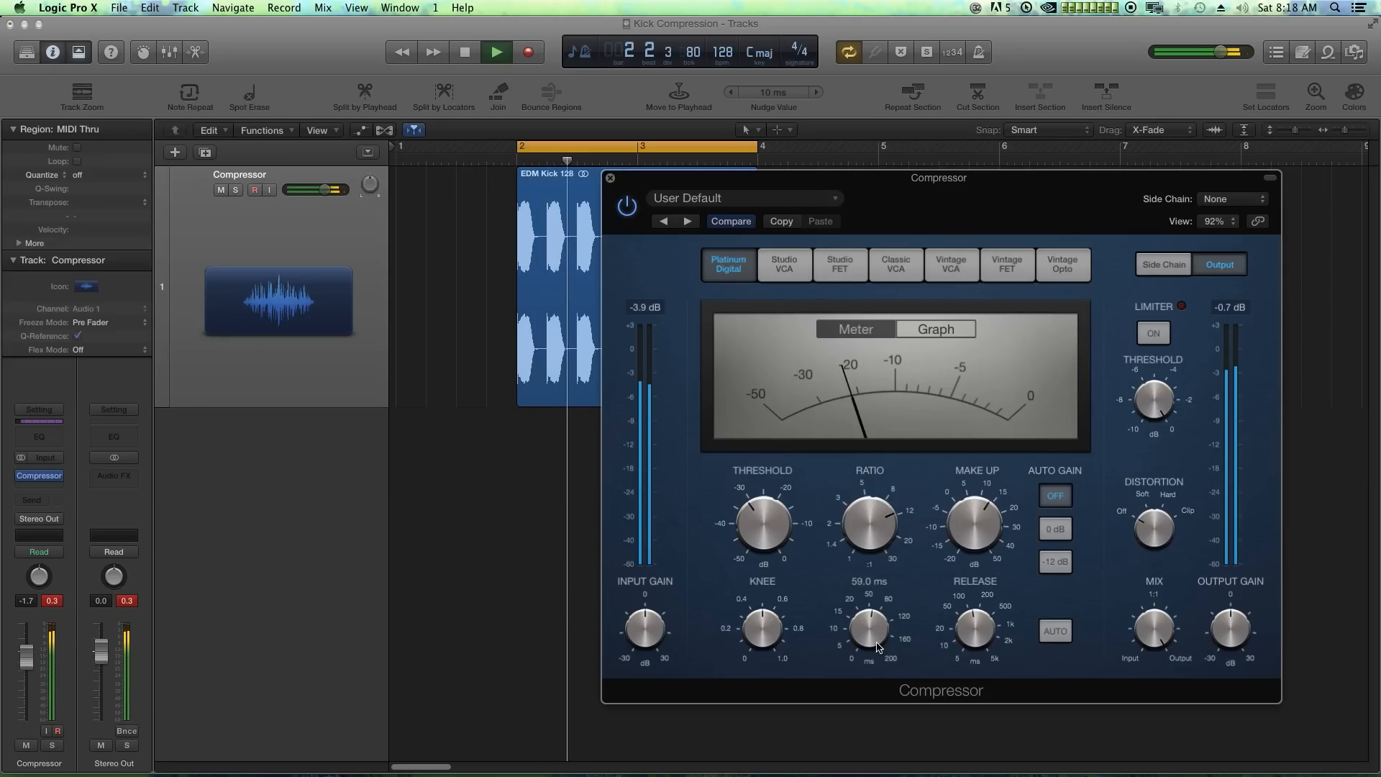
pyautogui.moveTo(873, 636); pyautogui.dragTo(897, 744)
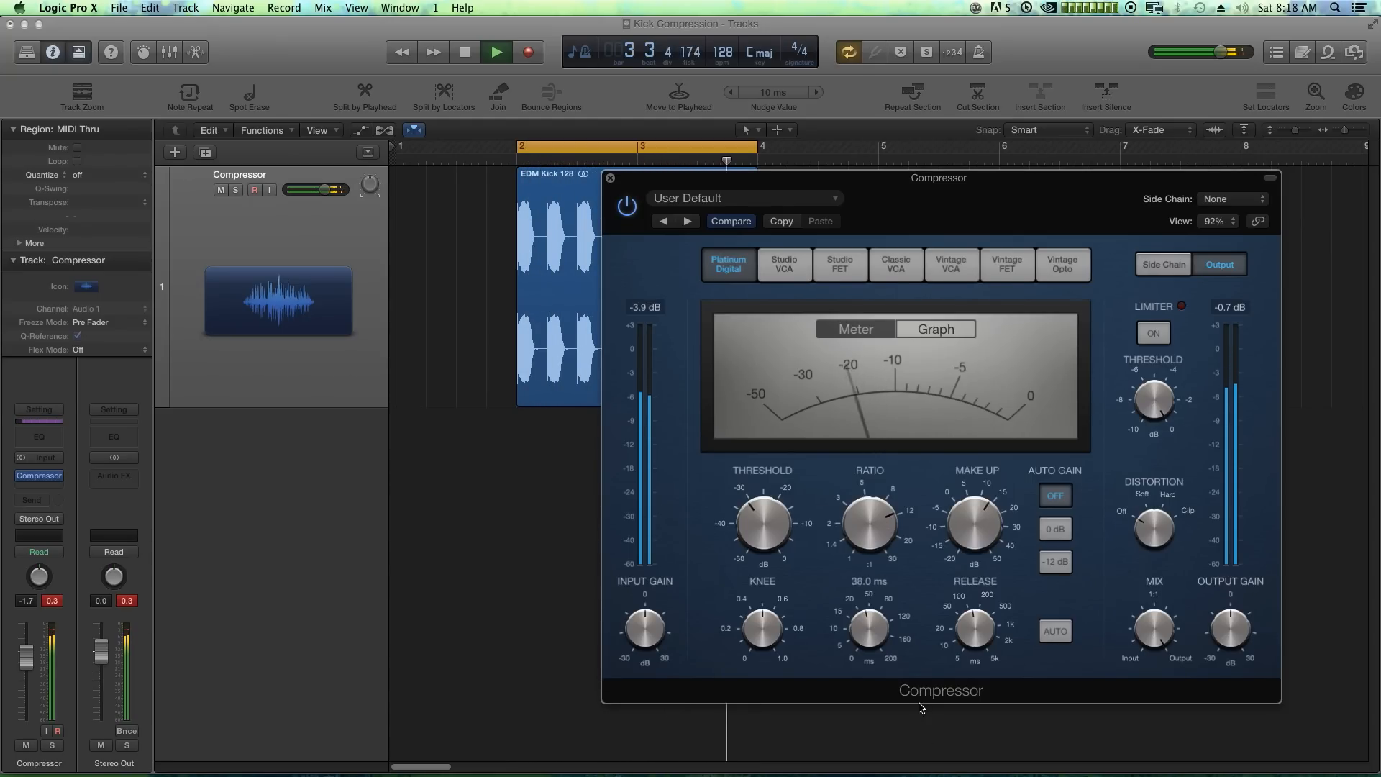
pyautogui.press('space')
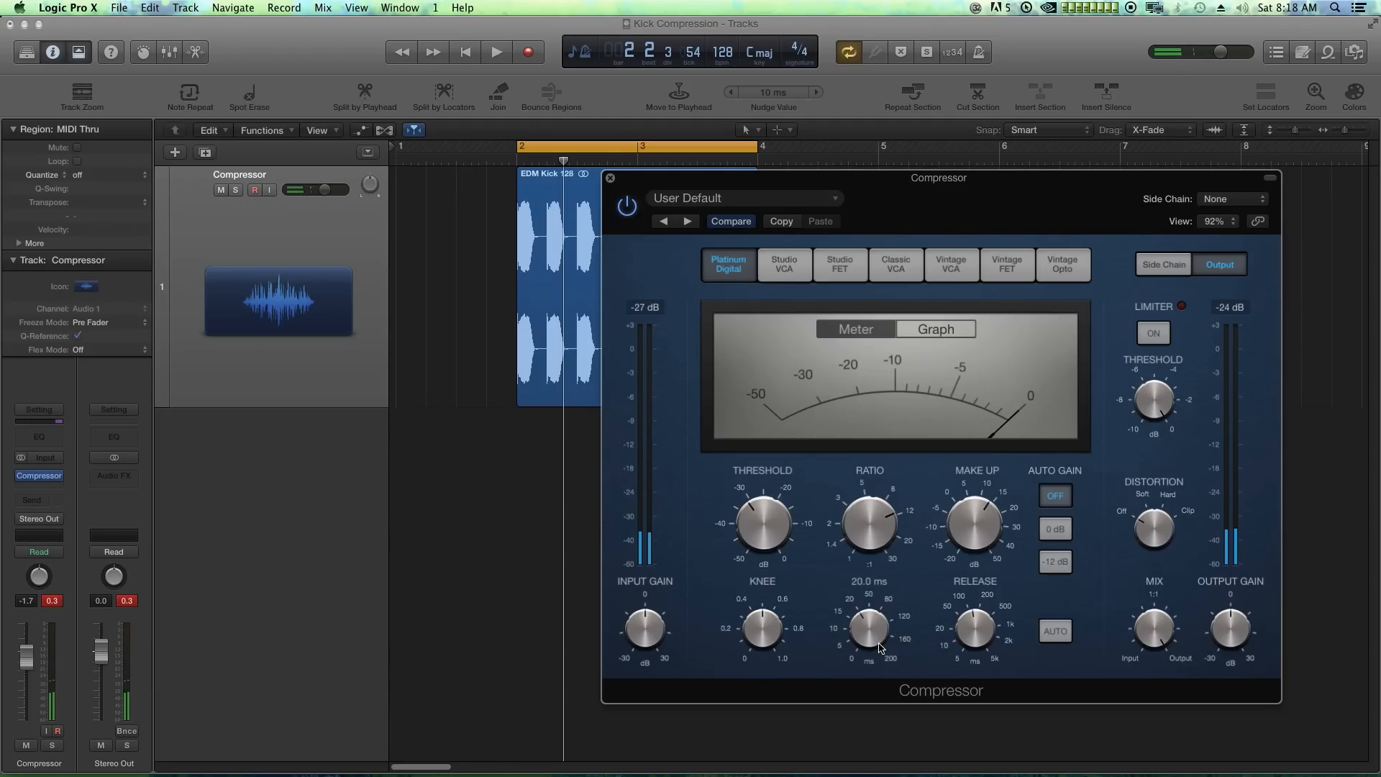
pyautogui.moveTo(880, 648); pyautogui.dragTo(886, 730)
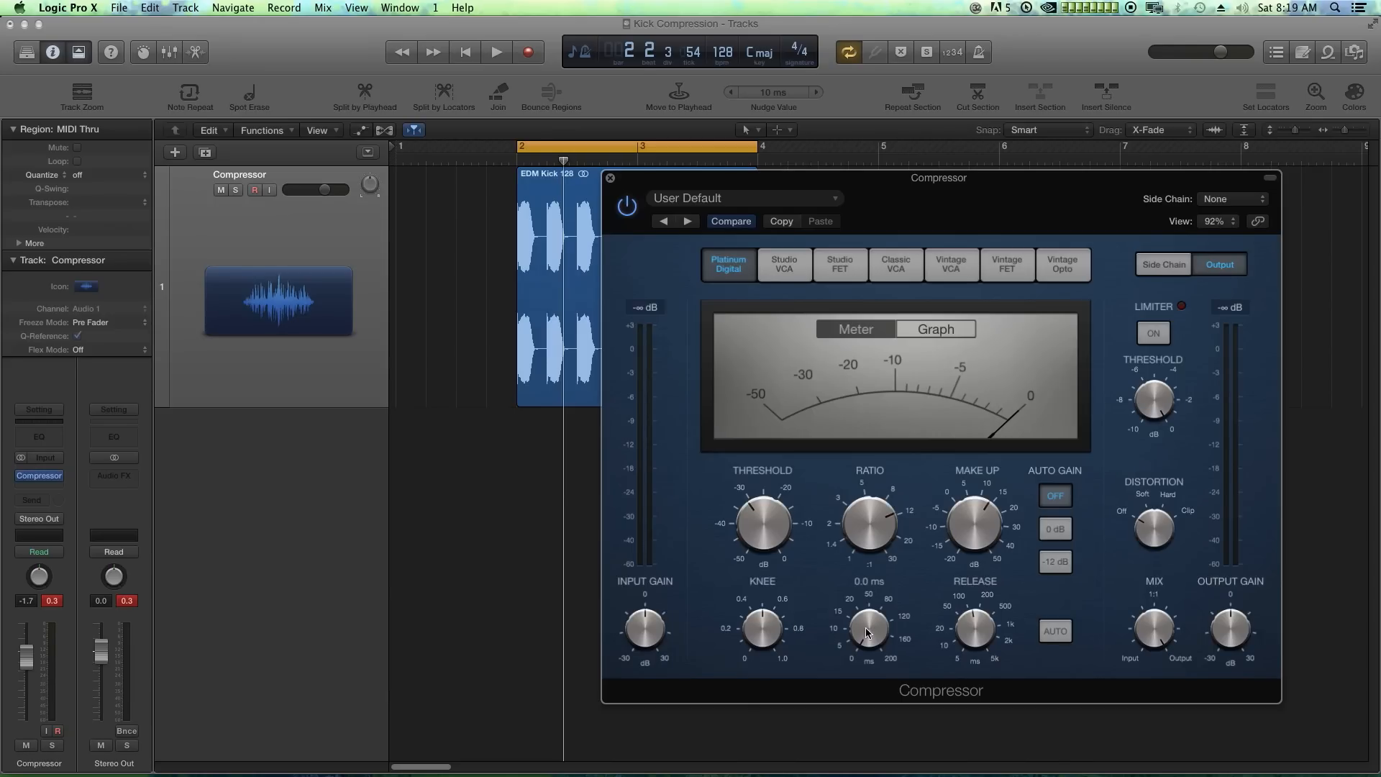
pyautogui.moveTo(865, 627); pyautogui.dragTo(900, 576)
# Step: Sweep the Release time and audition the kick loop with it at 550 ms and 270 ms
pyautogui.moveTo(995, 643); pyautogui.dragTo(985, 720)
pyautogui.moveTo(983, 645); pyautogui.dragTo(983, 570)
pyautogui.moveTo(978, 636); pyautogui.dragTo(976, 531)
pyautogui.press('space')
pyautogui.moveTo(971, 628); pyautogui.dragTo(1008, 682)
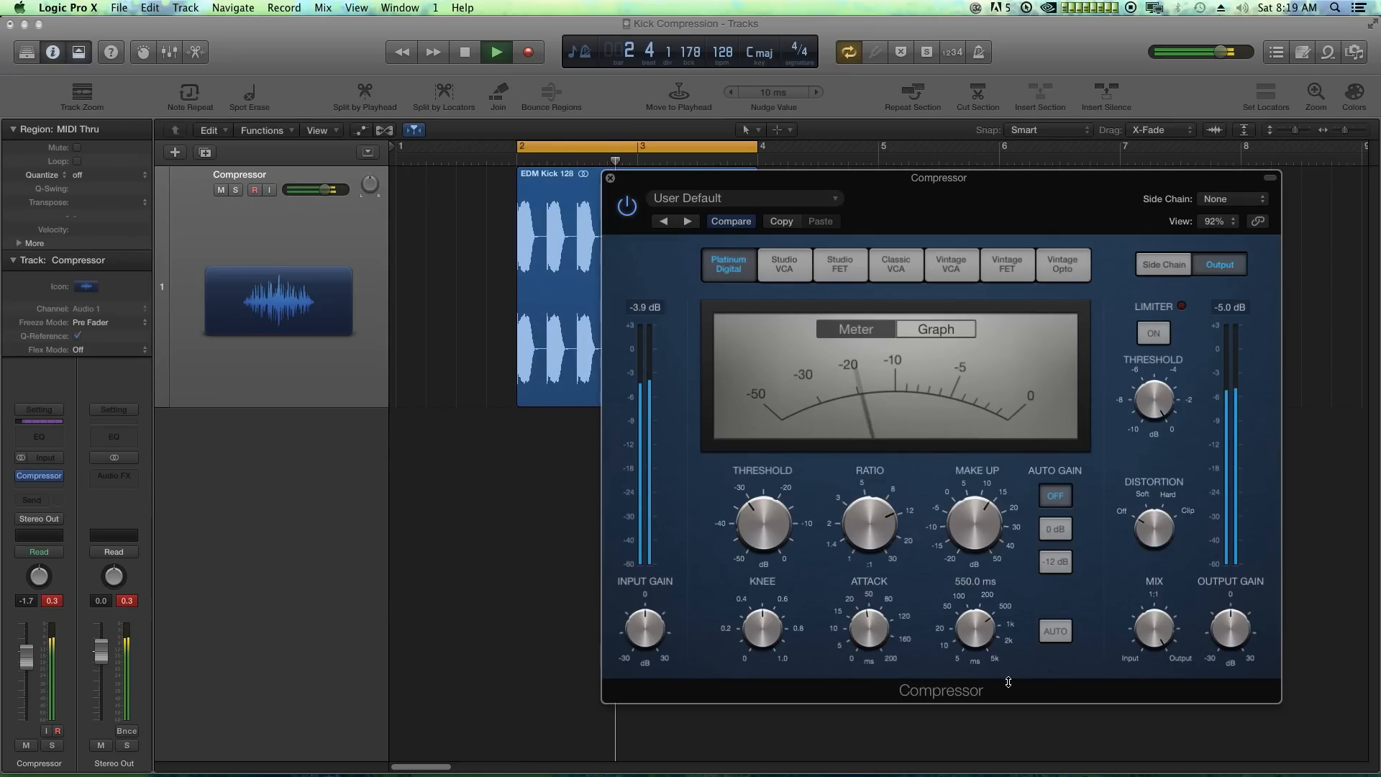
pyautogui.press('space')
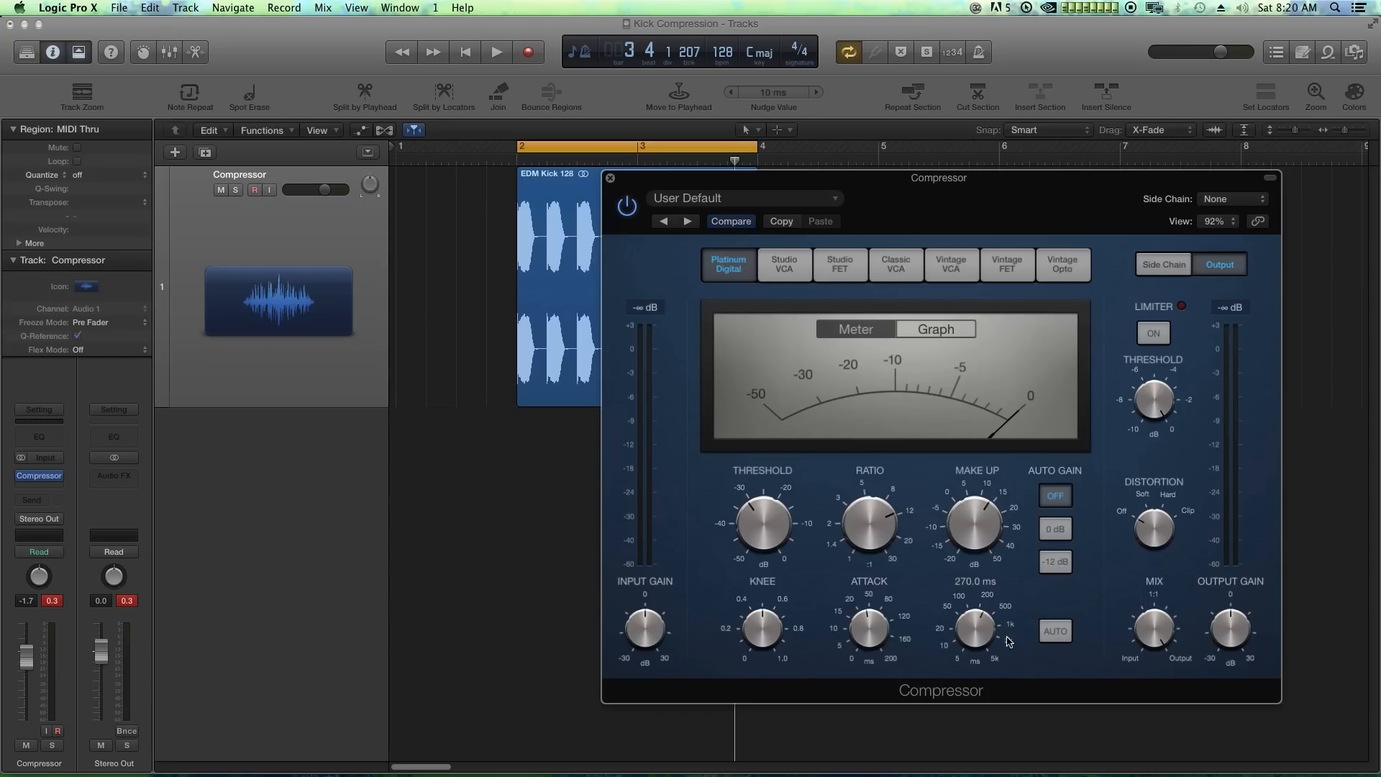
# Step: Set the Release to 100 ms, enable automatic release, and raise the Release to 260 ms
pyautogui.moveTo(980, 621); pyautogui.dragTo(971, 567)
pyautogui.moveTo(979, 612); pyautogui.dragTo(980, 630)
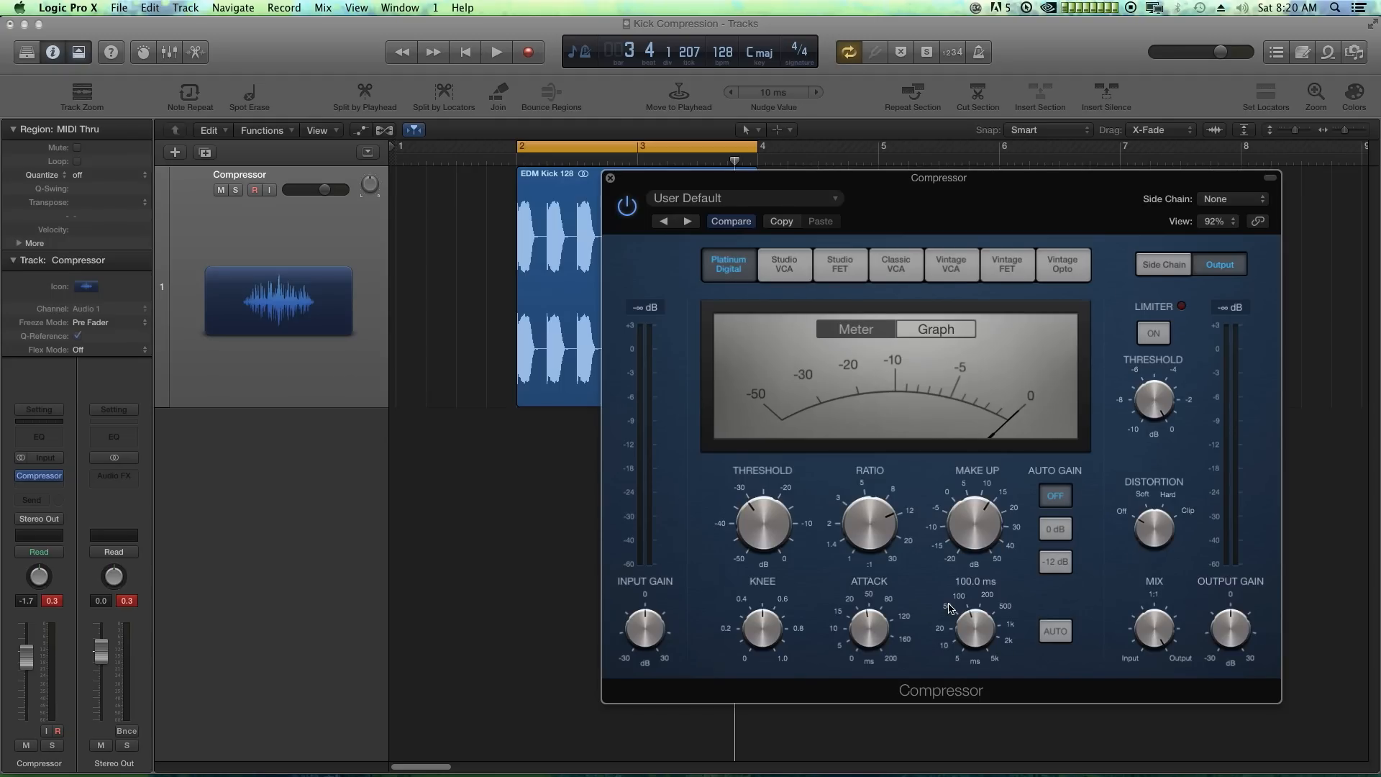
pyautogui.click(1056, 633)
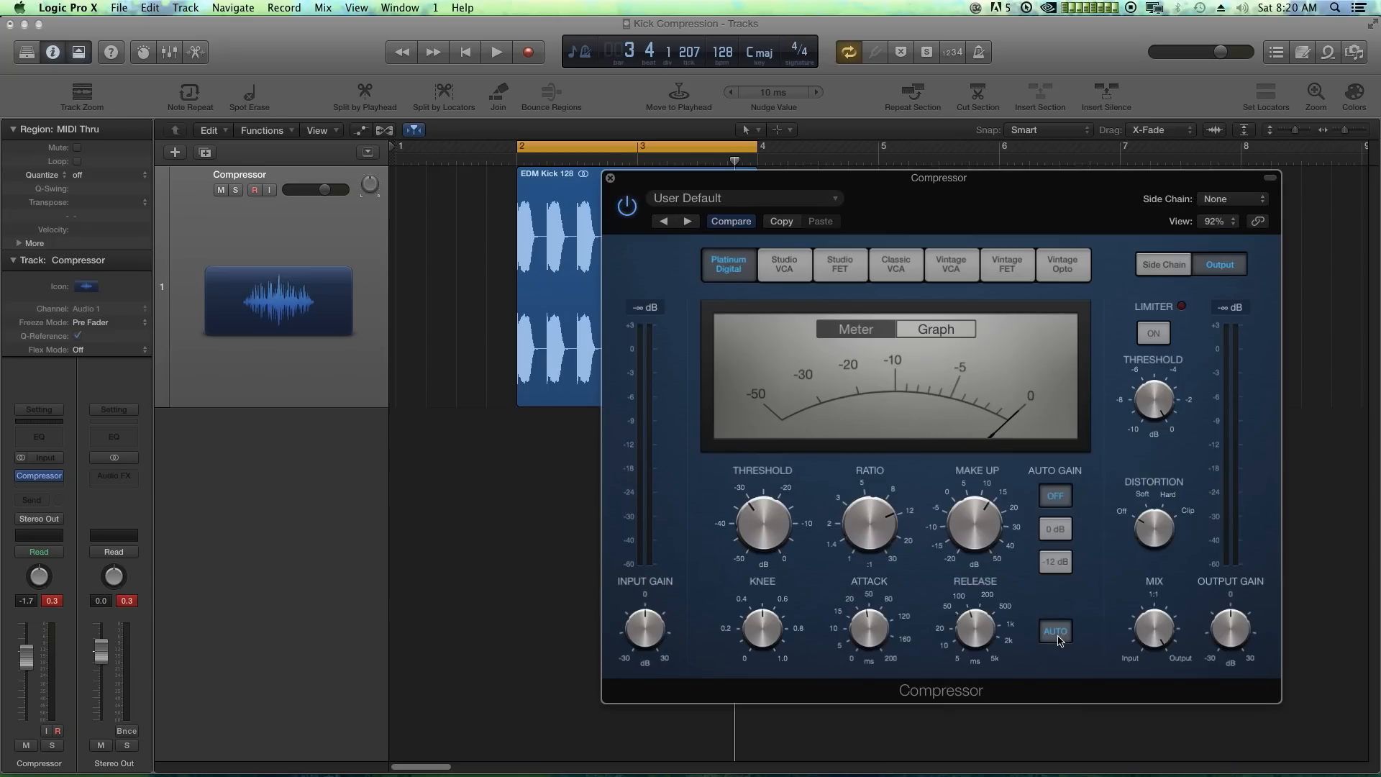
pyautogui.moveTo(976, 626); pyautogui.dragTo(999, 638)
# Step: Switch the display to Graph and sweep the Knee between its minimum and 1.0 to compare hard and soft curves
pyautogui.moveTo(768, 616)
pyautogui.mouseDown()
pyautogui.moveTo(768, 651)
pyautogui.moveTo(765, 635)
pyautogui.mouseUp()
pyautogui.moveTo(764, 634); pyautogui.dragTo(787, 715)
pyautogui.click(951, 333)
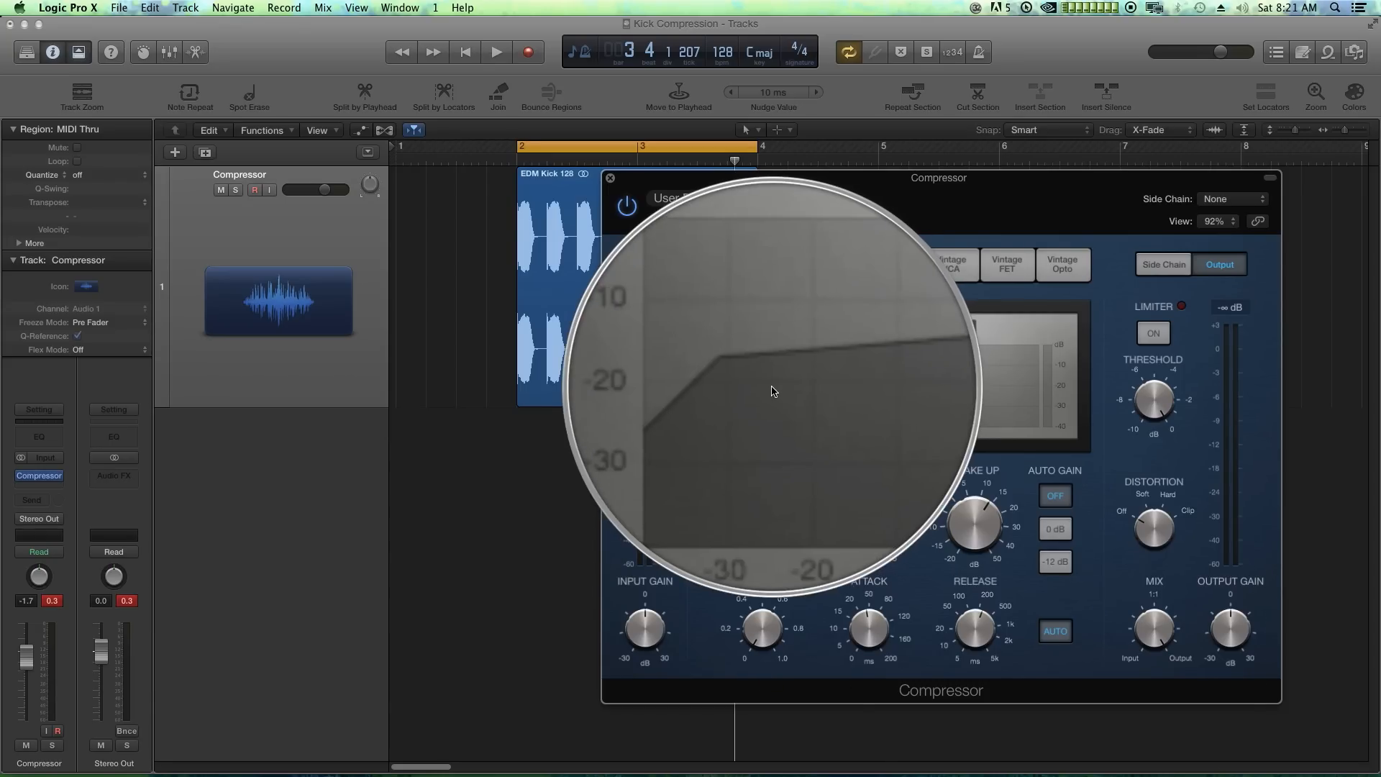
pyautogui.moveTo(764, 625); pyautogui.dragTo(775, 506)
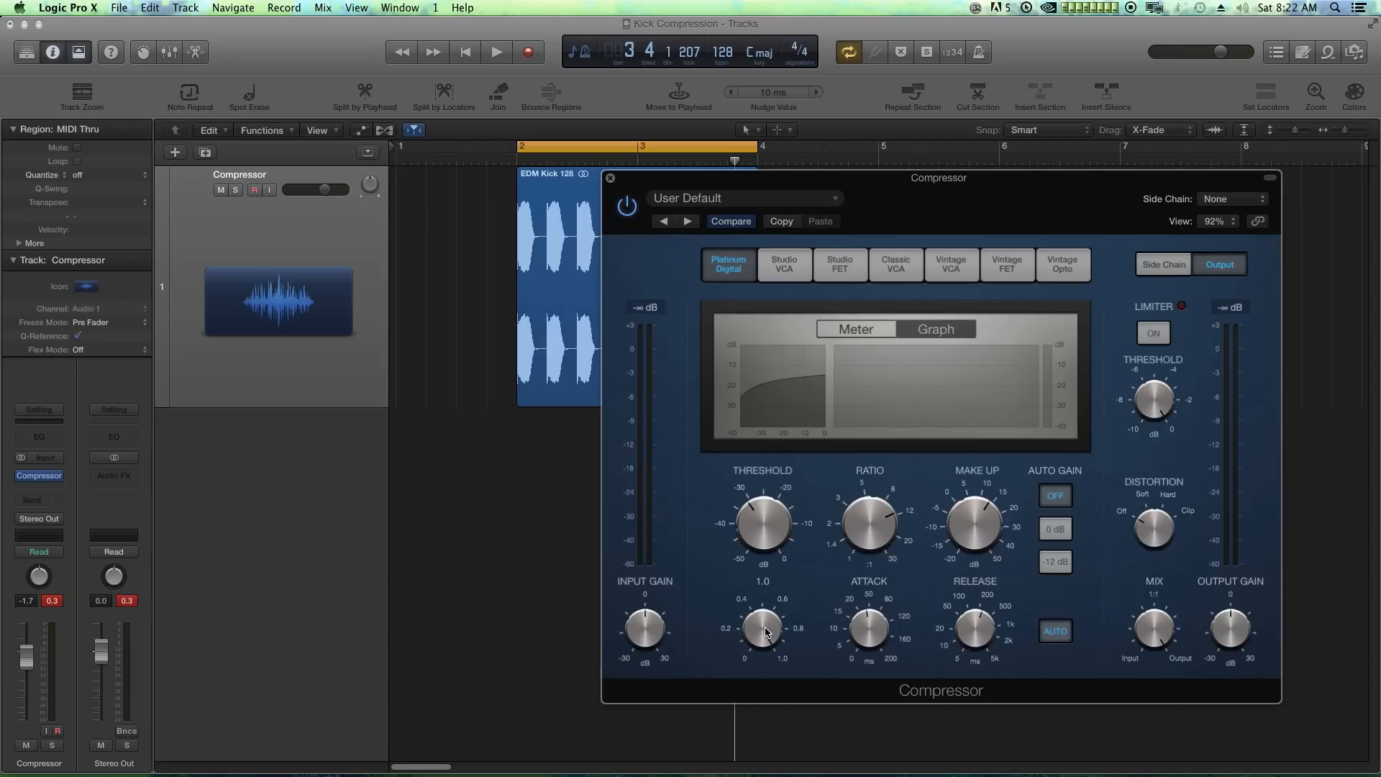
pyautogui.moveTo(766, 632); pyautogui.dragTo(768, 662)
pyautogui.moveTo(768, 662); pyautogui.dragTo(771, 723)
pyautogui.moveTo(761, 624); pyautogui.dragTo(755, 549)
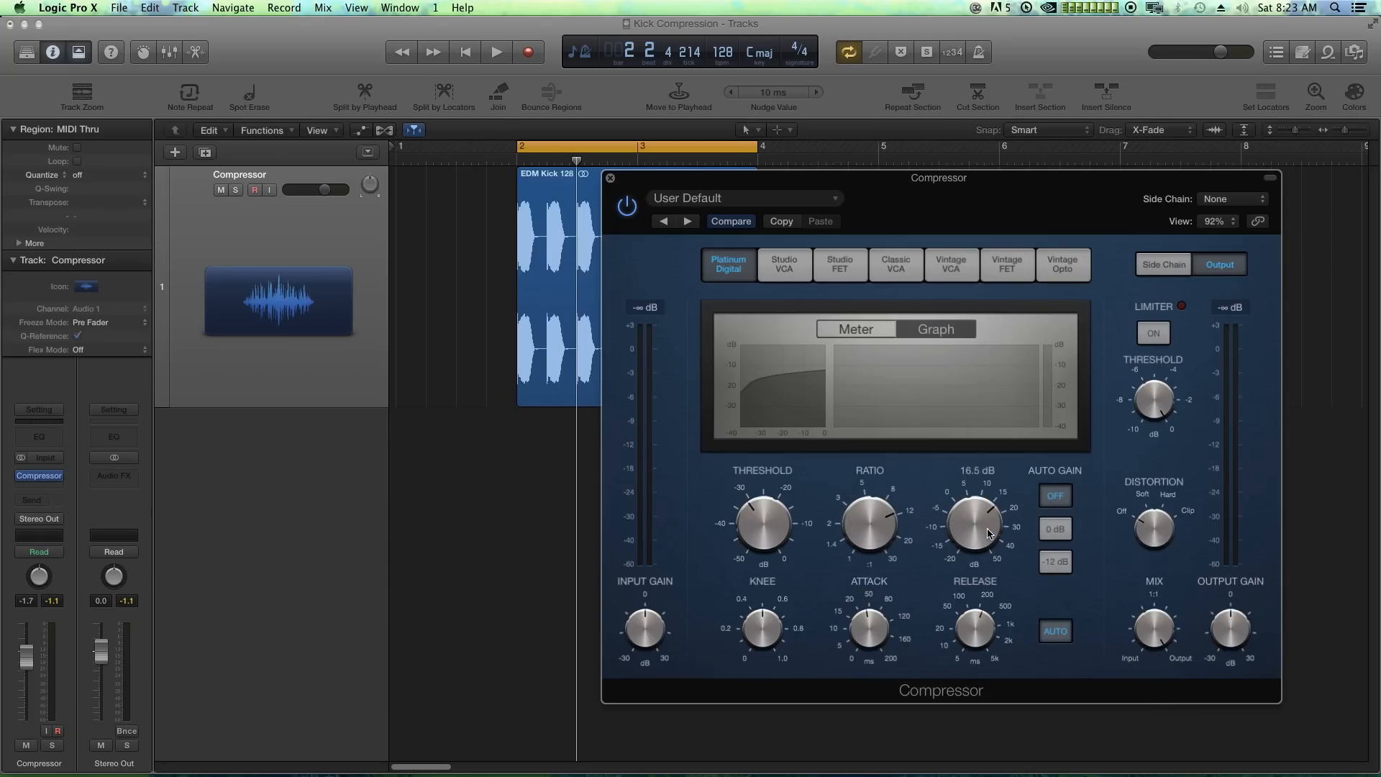
# Step: Adjust the Make Up gain while auditioning the kick loop, and reset it to 0 dB
pyautogui.moveTo(987, 528); pyautogui.dragTo(1002, 497)
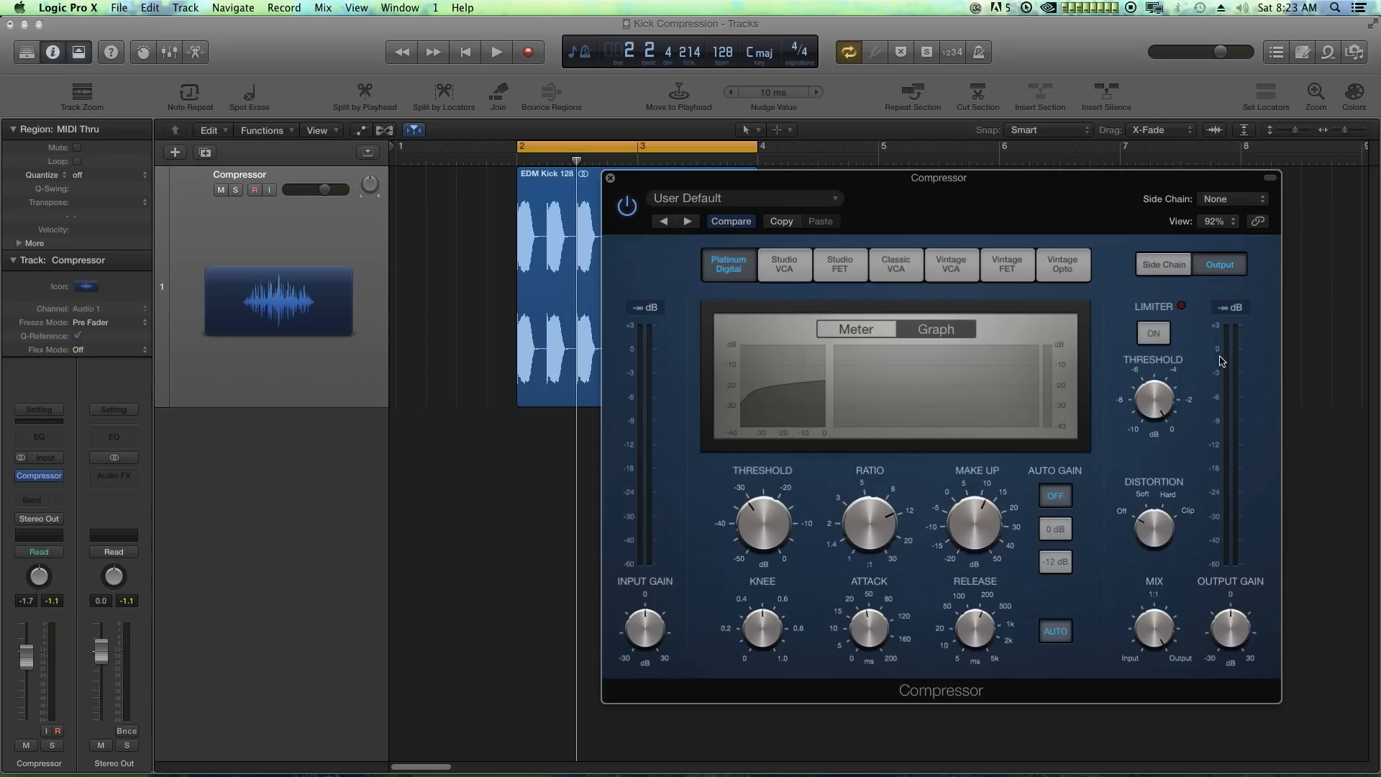
pyautogui.moveTo(971, 523)
pyautogui.press('space')
pyautogui.moveTo(981, 516); pyautogui.dragTo(982, 508)
pyautogui.press('space')
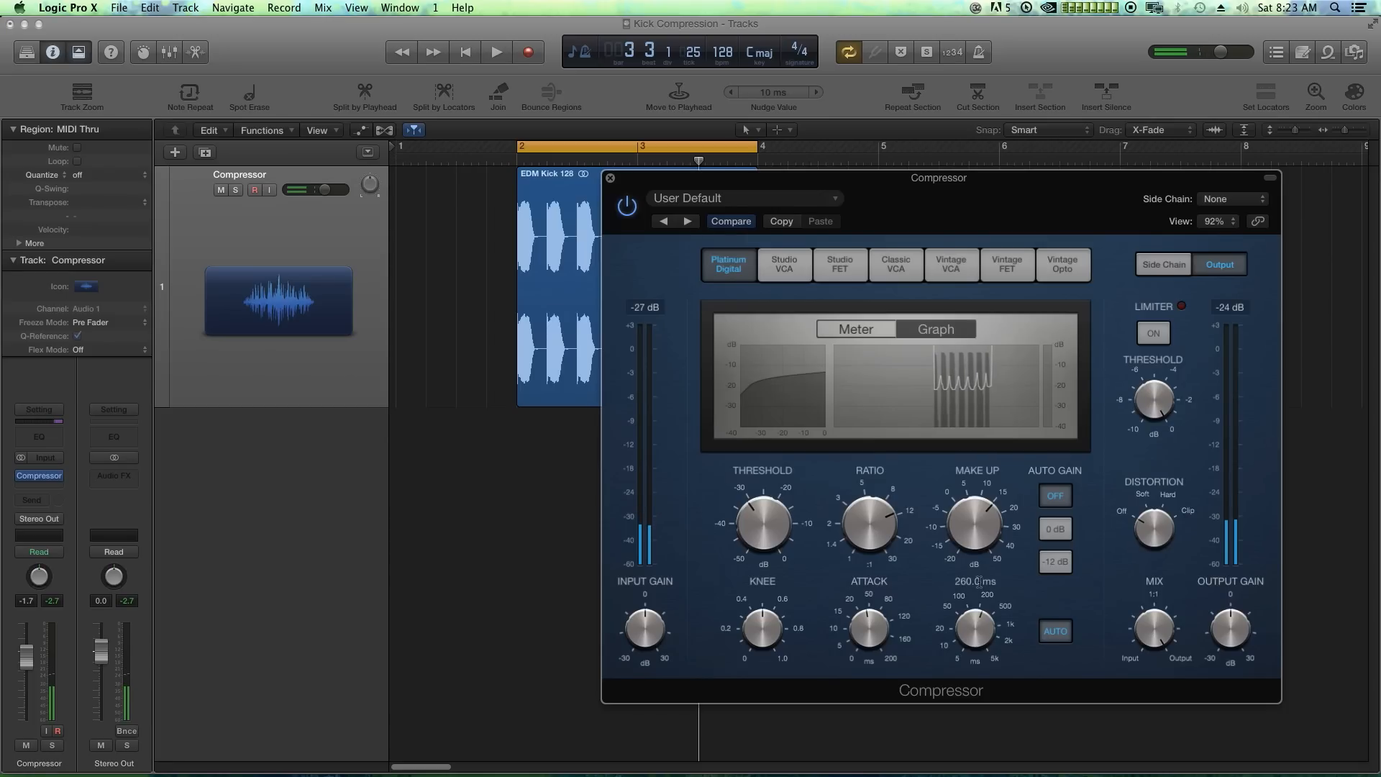
pyautogui.keyDown('alt'); pyautogui.click(979, 530); pyautogui.keyUp('alt')
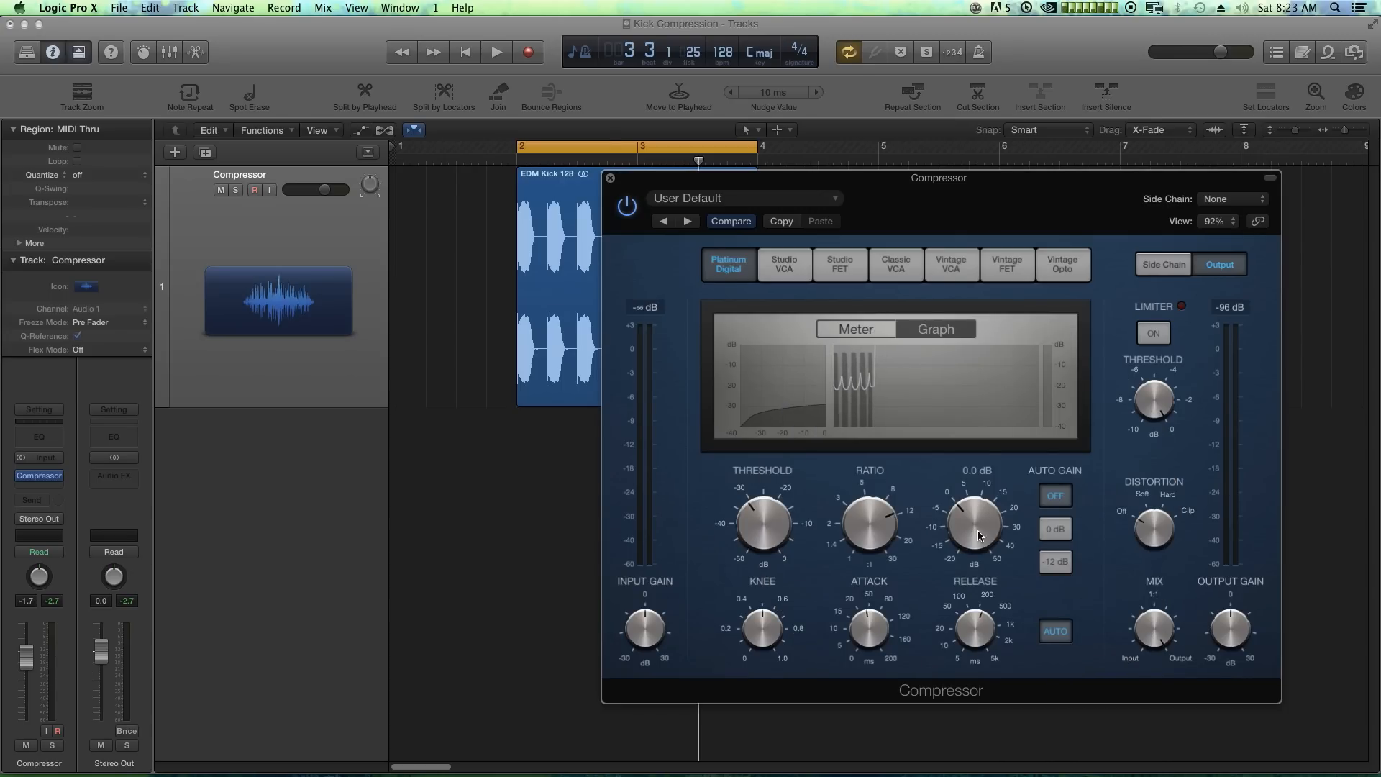
# Step: Try the 0 dB and -12 dB Auto Gain options, turn Auto Gain off, and reset the Make Up gain to 0 dB
pyautogui.click(1055, 530)
pyautogui.click(1060, 561)
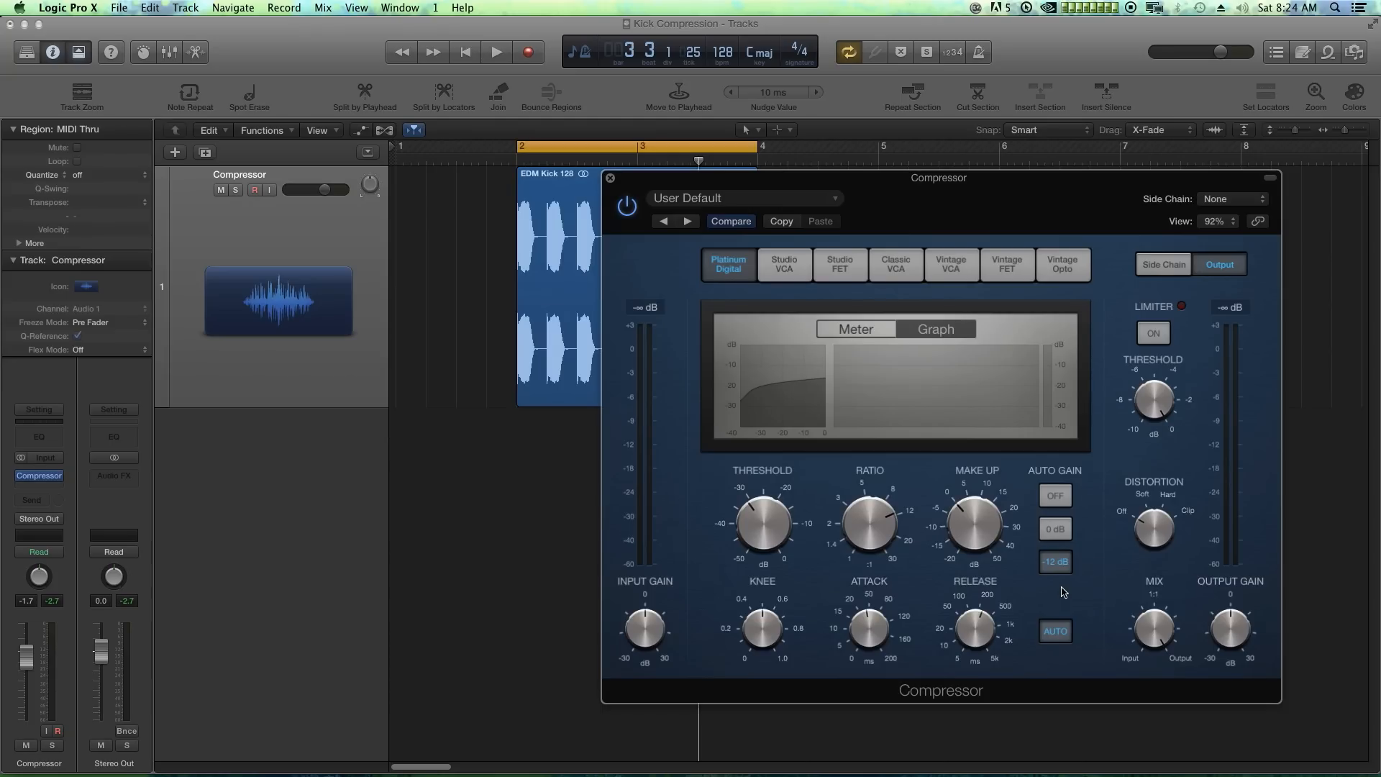
pyautogui.click(1069, 531)
pyautogui.click(1064, 568)
pyautogui.click(1065, 498)
pyautogui.moveTo(990, 527); pyautogui.dragTo(993, 510)
pyautogui.keyDown('alt'); pyautogui.click(983, 530); pyautogui.keyUp('alt')
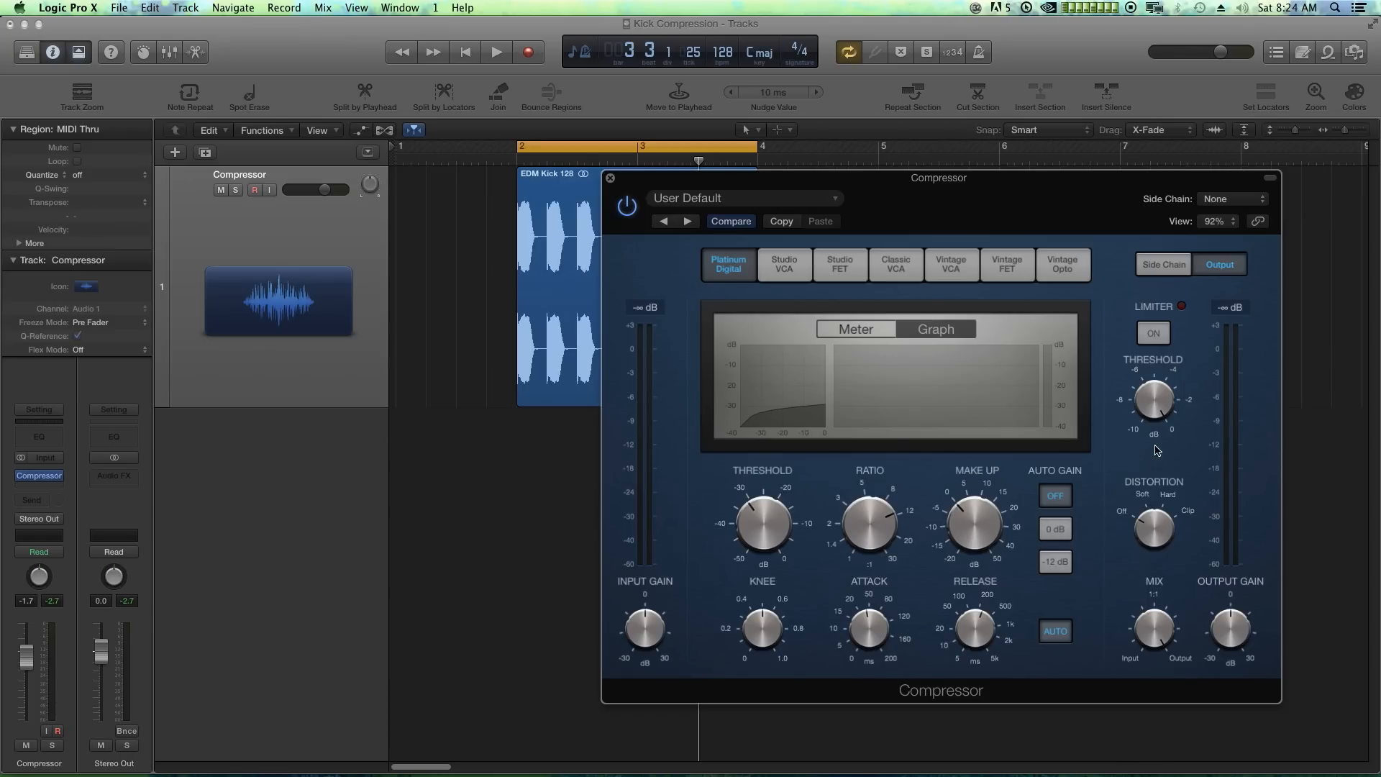
# Step: Audition the kick loop with Auto Gain off, at 0 dB, and at -12 dB, leaving it at -12 dB
pyautogui.press('space')
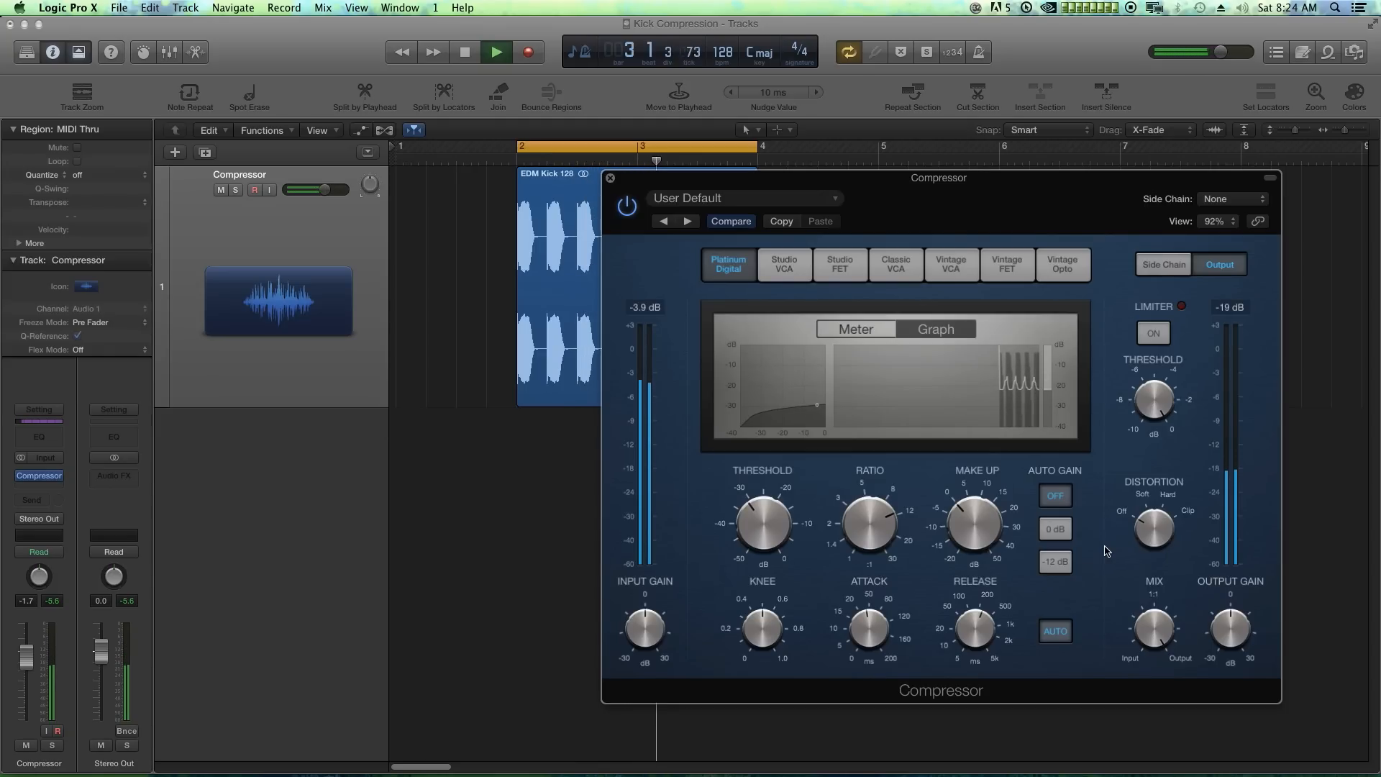
pyautogui.press('space')
pyautogui.click(1065, 538)
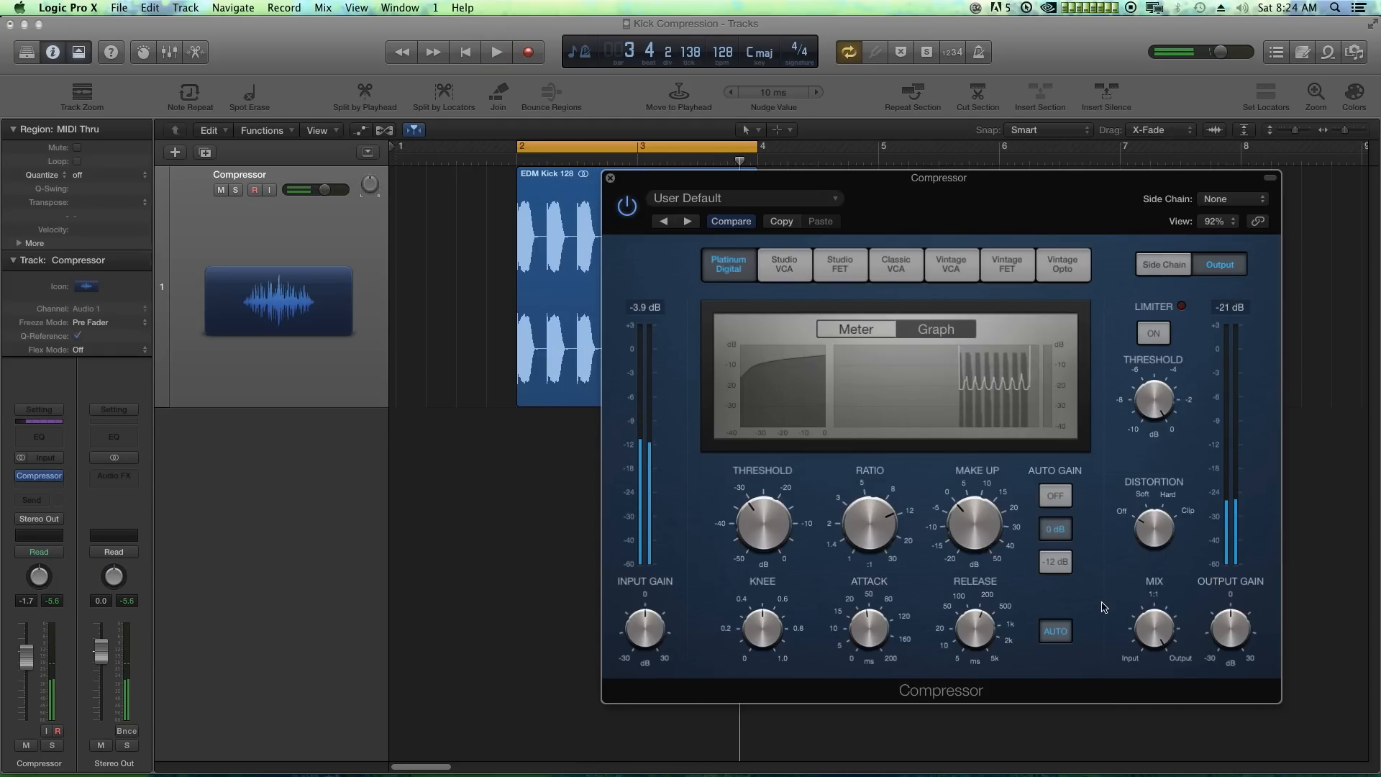
pyautogui.press('space')
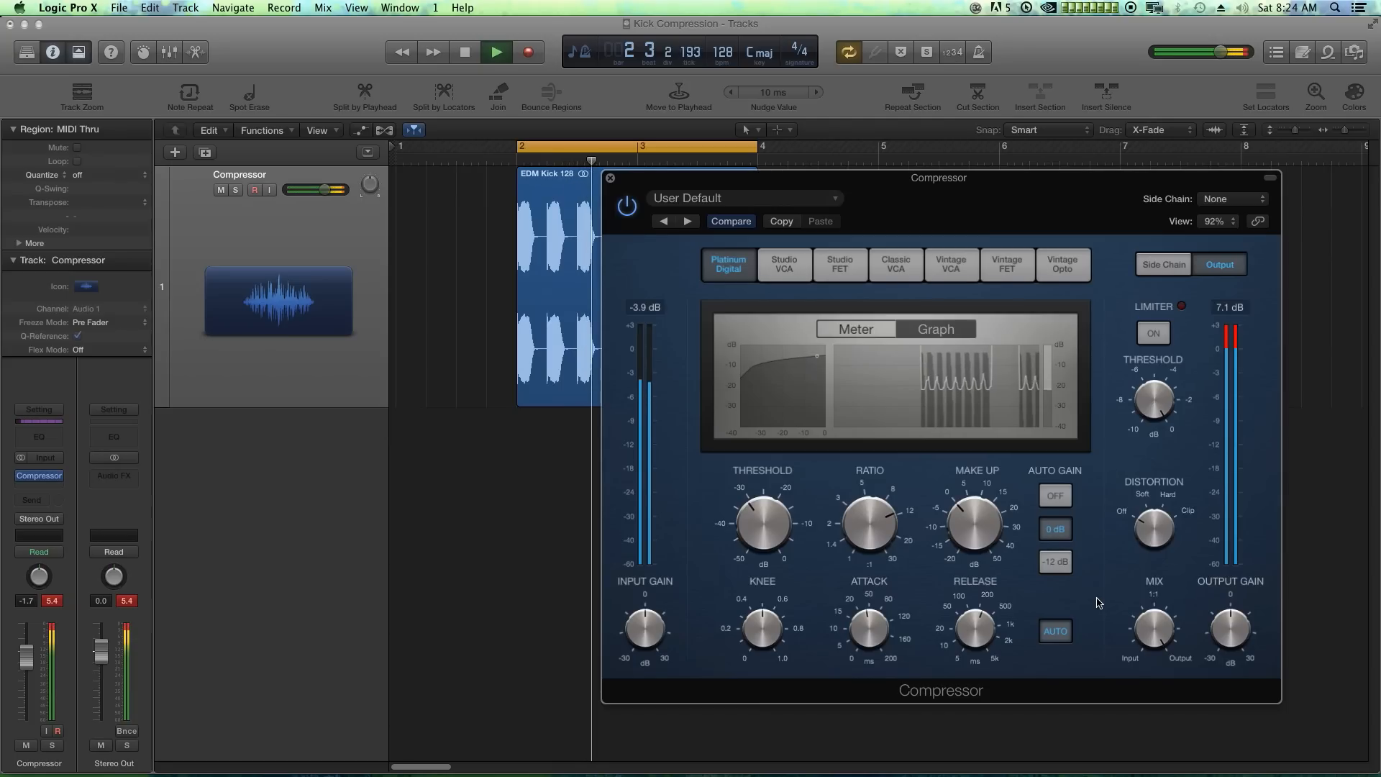
pyautogui.press('space')
pyautogui.press('space')
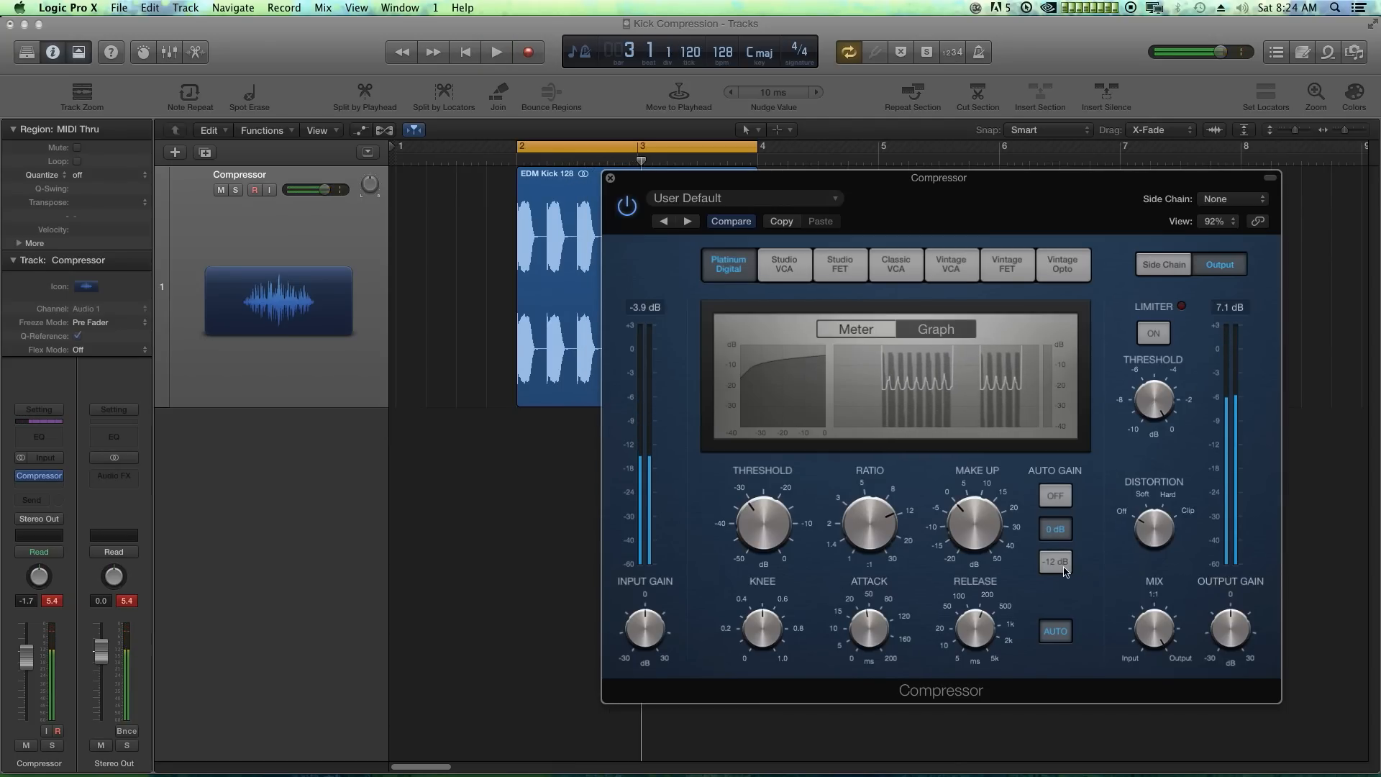
pyautogui.click(1056, 562)
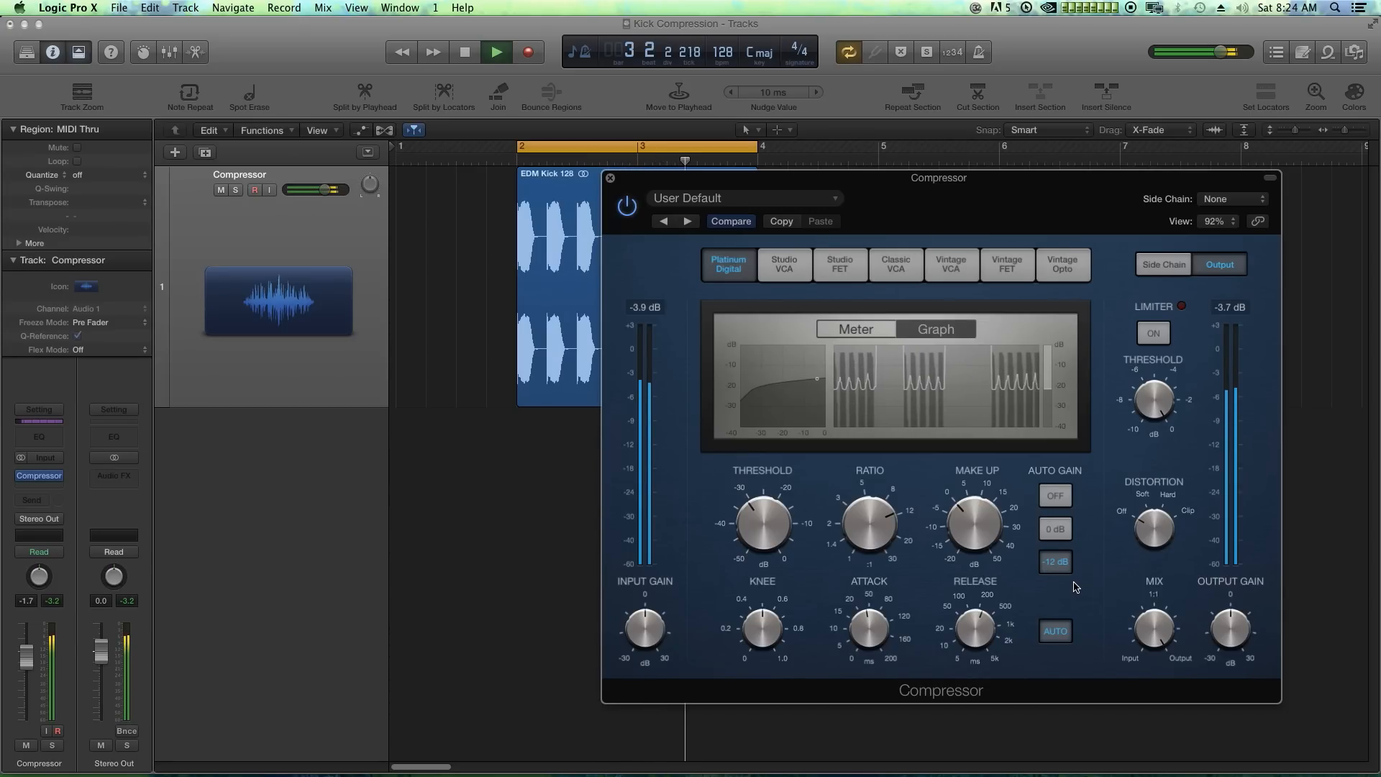
pyautogui.press('space')
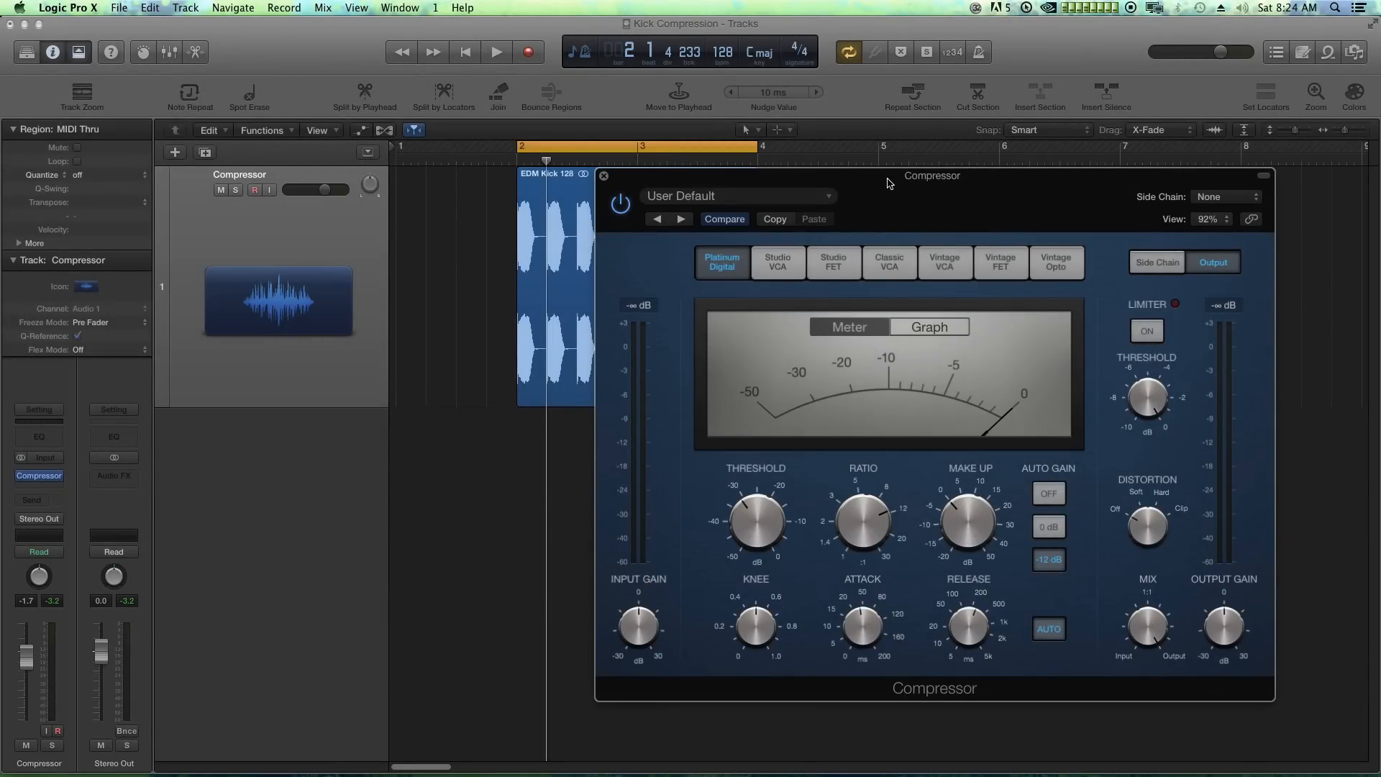
# Step: Preview the Compressor's circuit models from Studio VCA through Vintage Opto and return to Platinum Digital
pyautogui.click(770, 271)
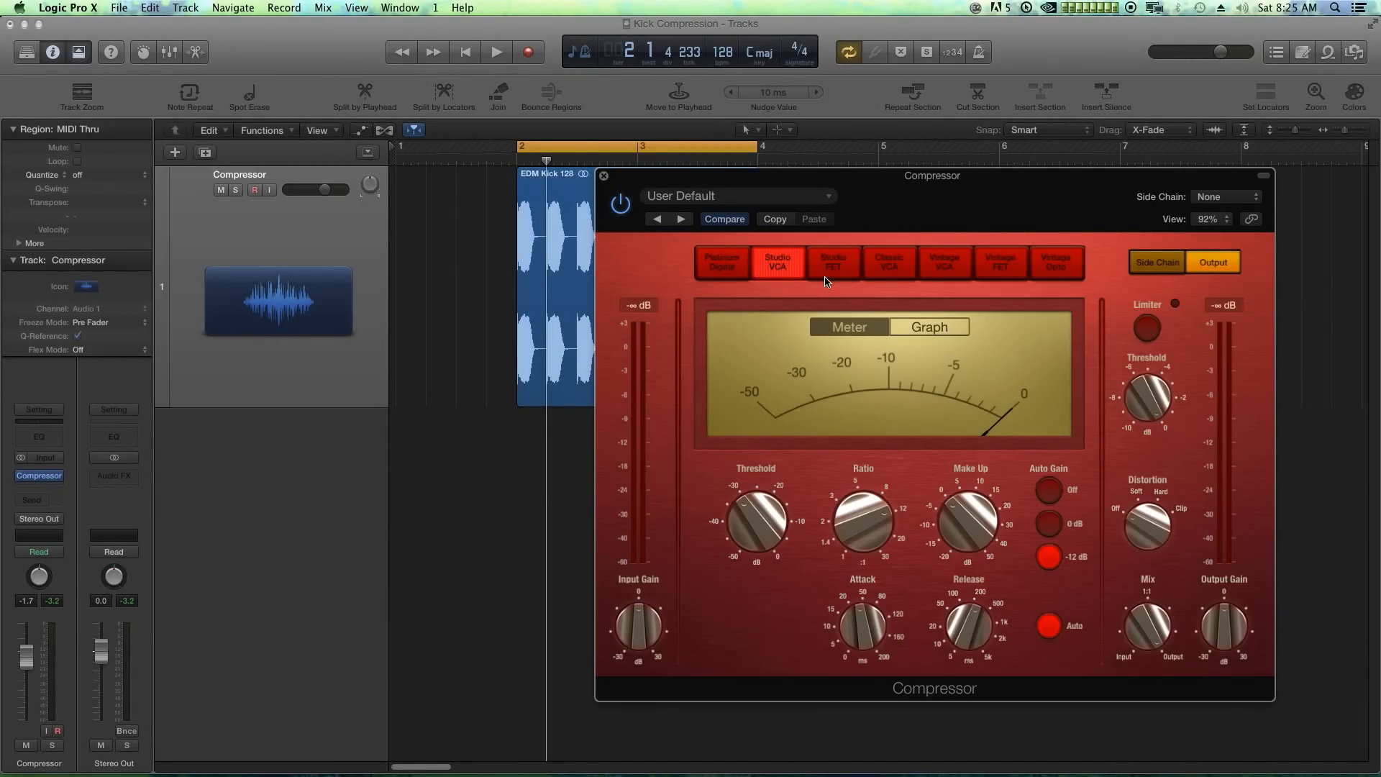
pyautogui.click(838, 274)
pyautogui.click(891, 267)
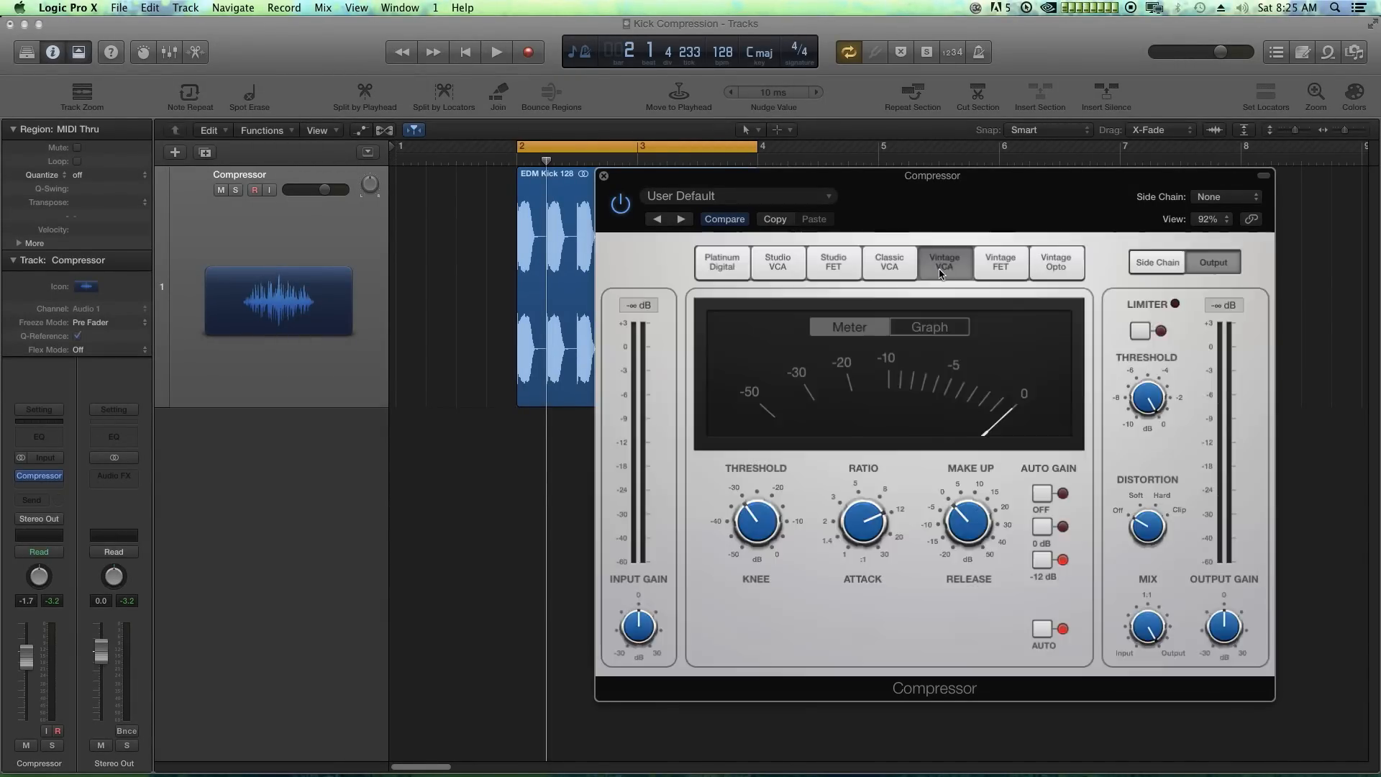
pyautogui.click(997, 265)
pyautogui.click(1047, 266)
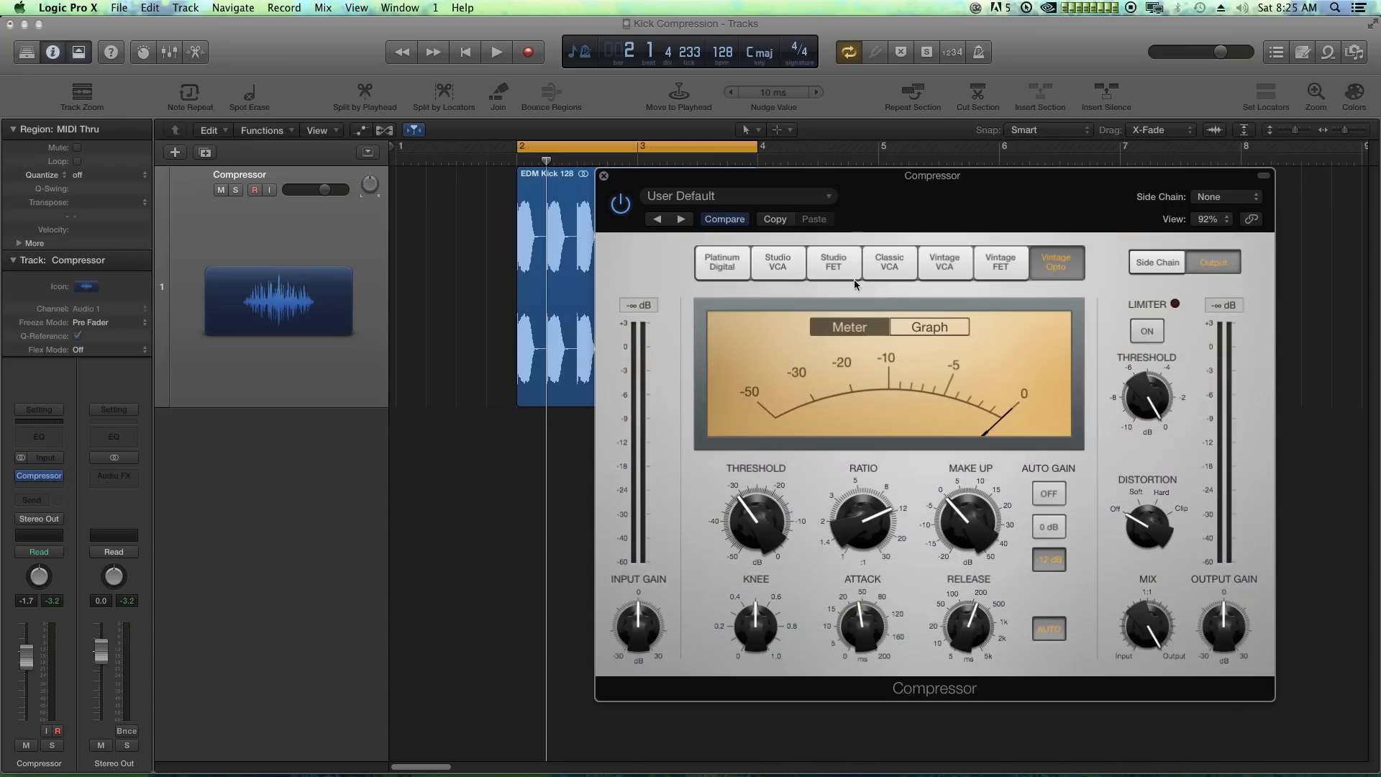
pyautogui.click(743, 272)
pyautogui.click(771, 269)
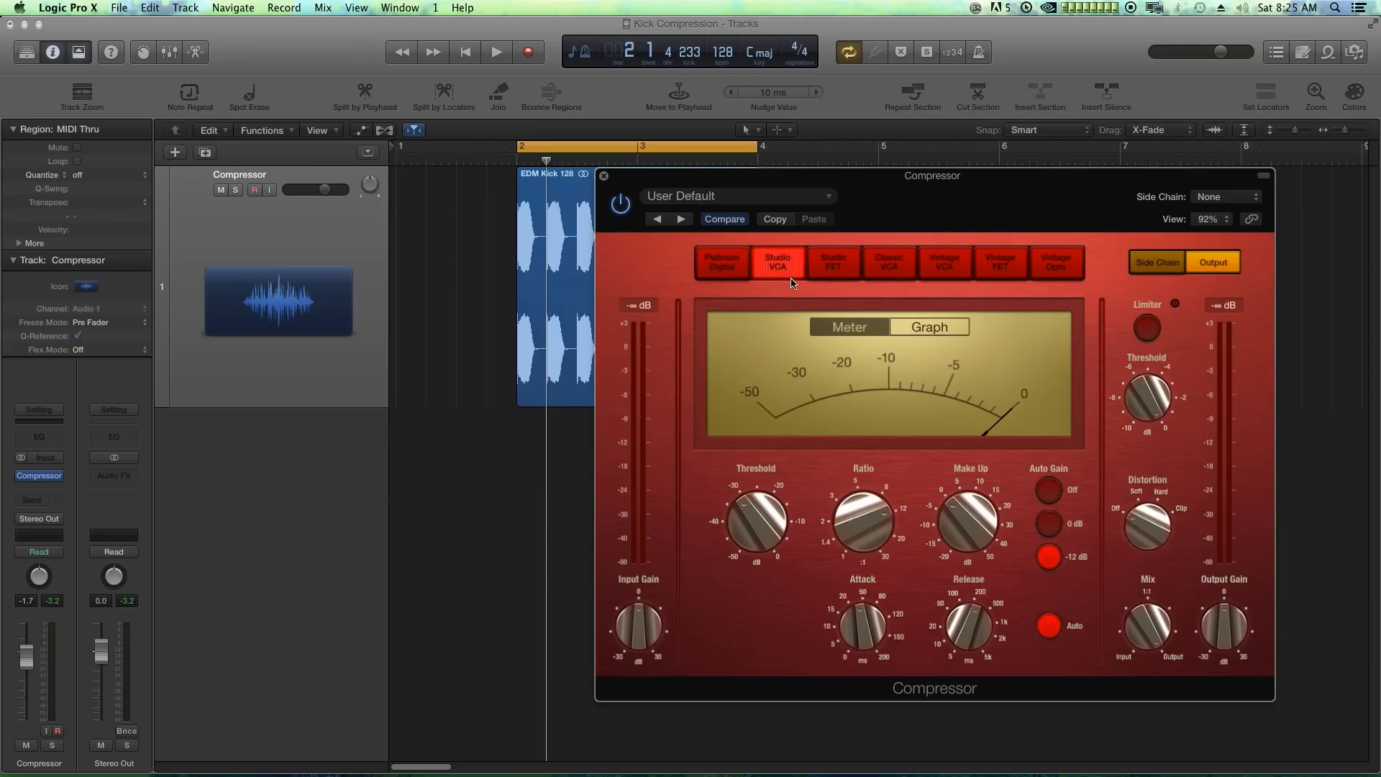
pyautogui.click(720, 269)
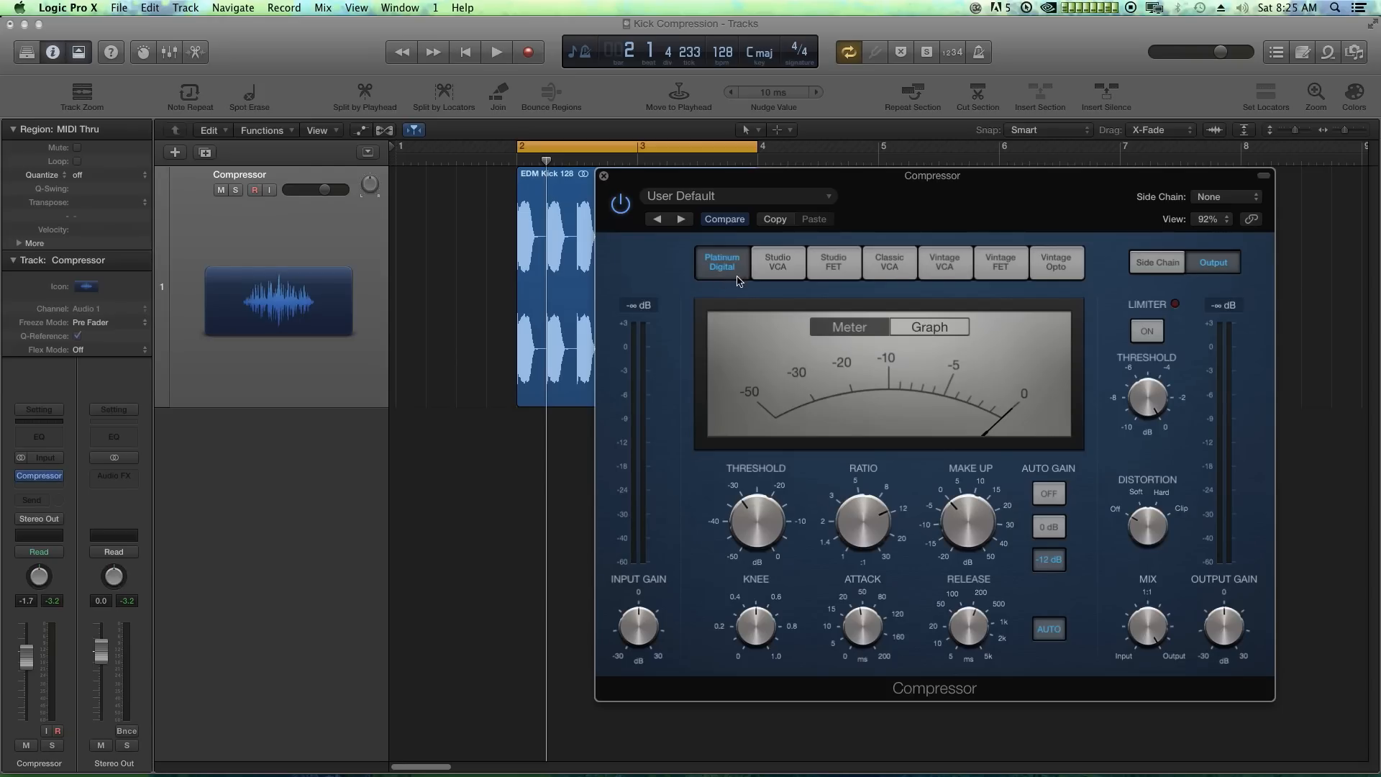
# Step: Step through the circuit models up to Vintage Opto and back down to Studio VCA to compare their faceplates and controls
pyautogui.click(777, 262)
pyautogui.click(825, 264)
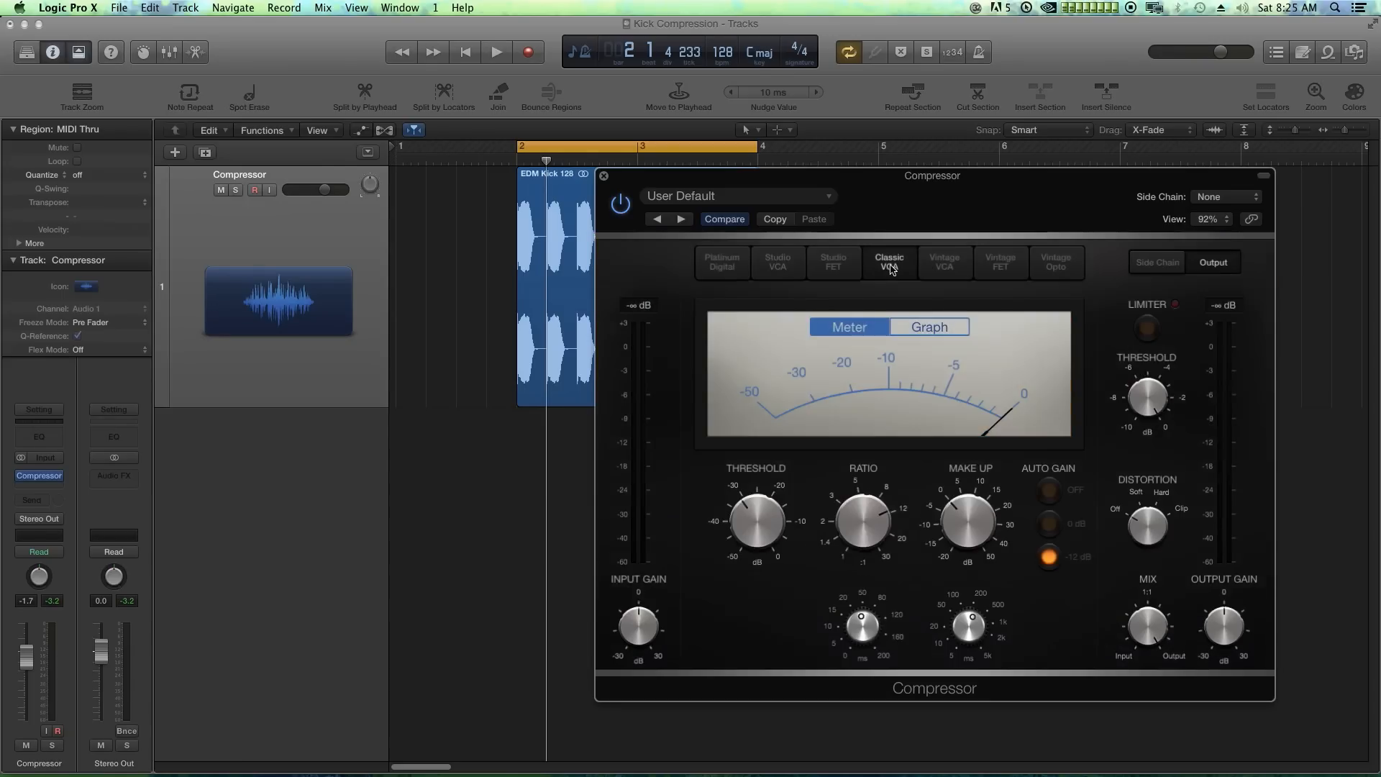
pyautogui.click(941, 266)
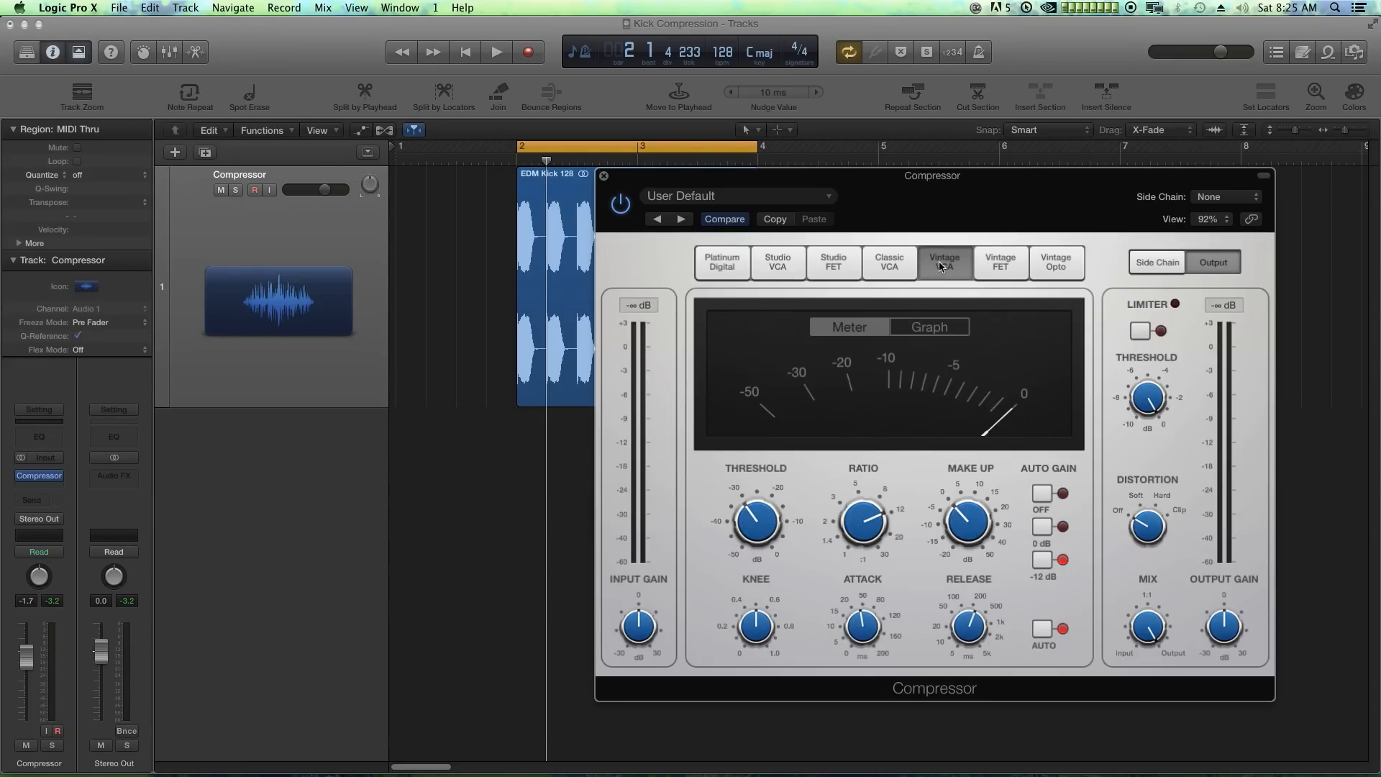
pyautogui.click(1002, 264)
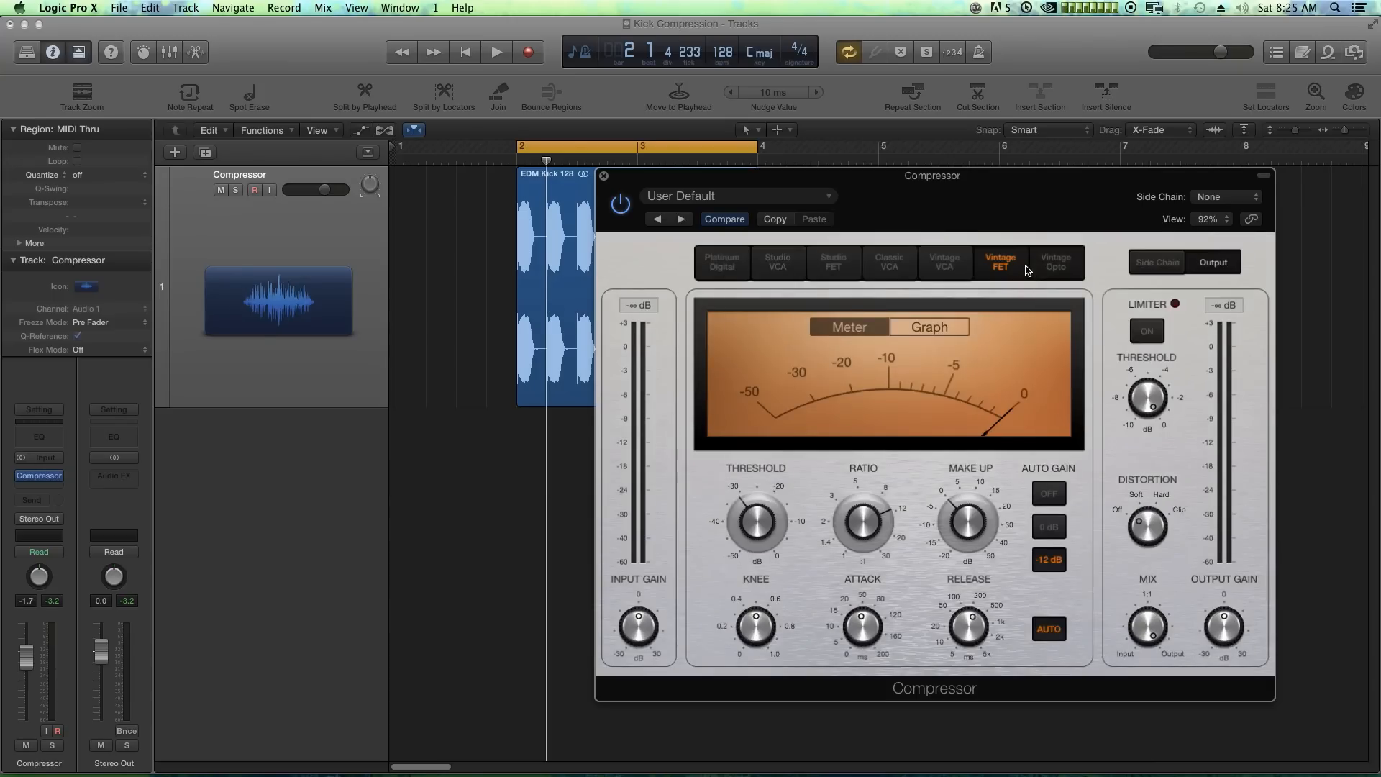
pyautogui.click(1033, 269)
pyautogui.click(1001, 268)
pyautogui.click(946, 266)
pyautogui.click(908, 265)
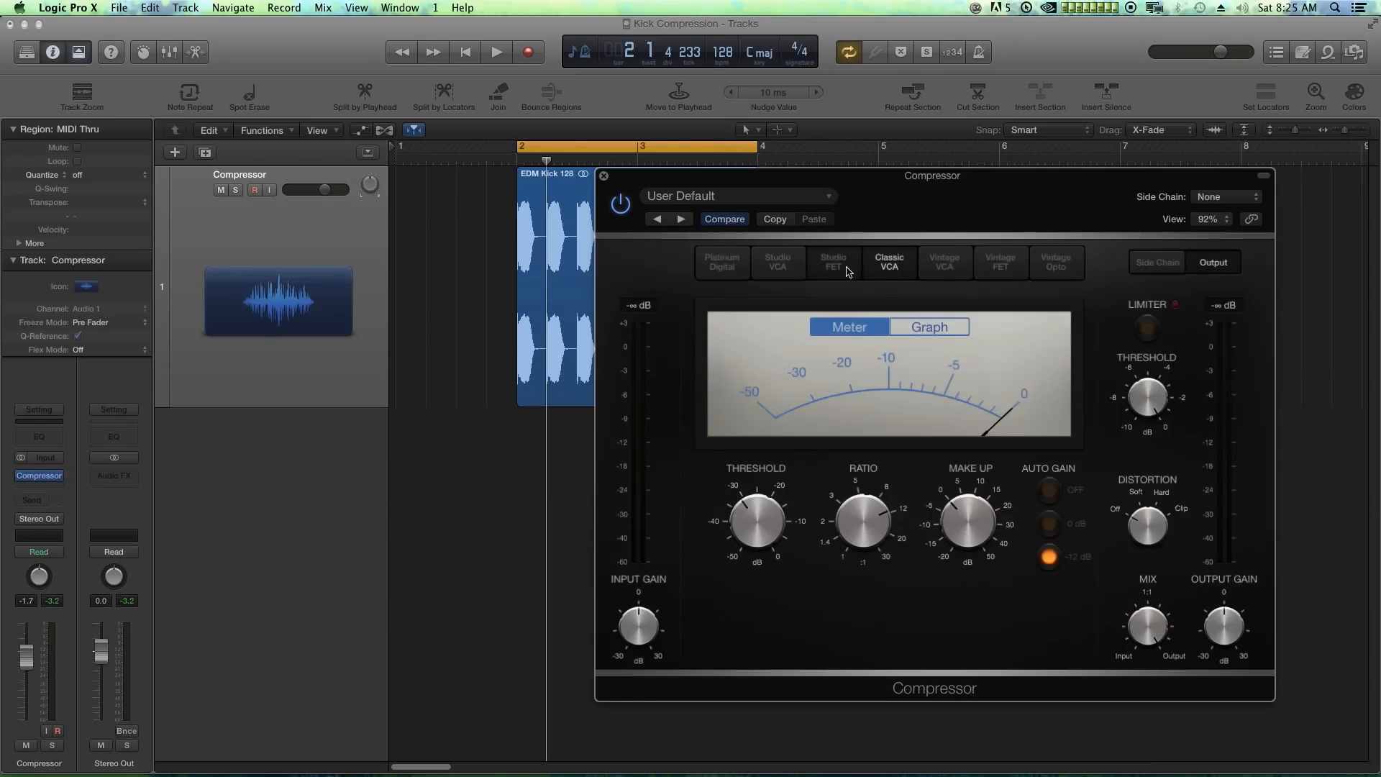
pyautogui.click(783, 267)
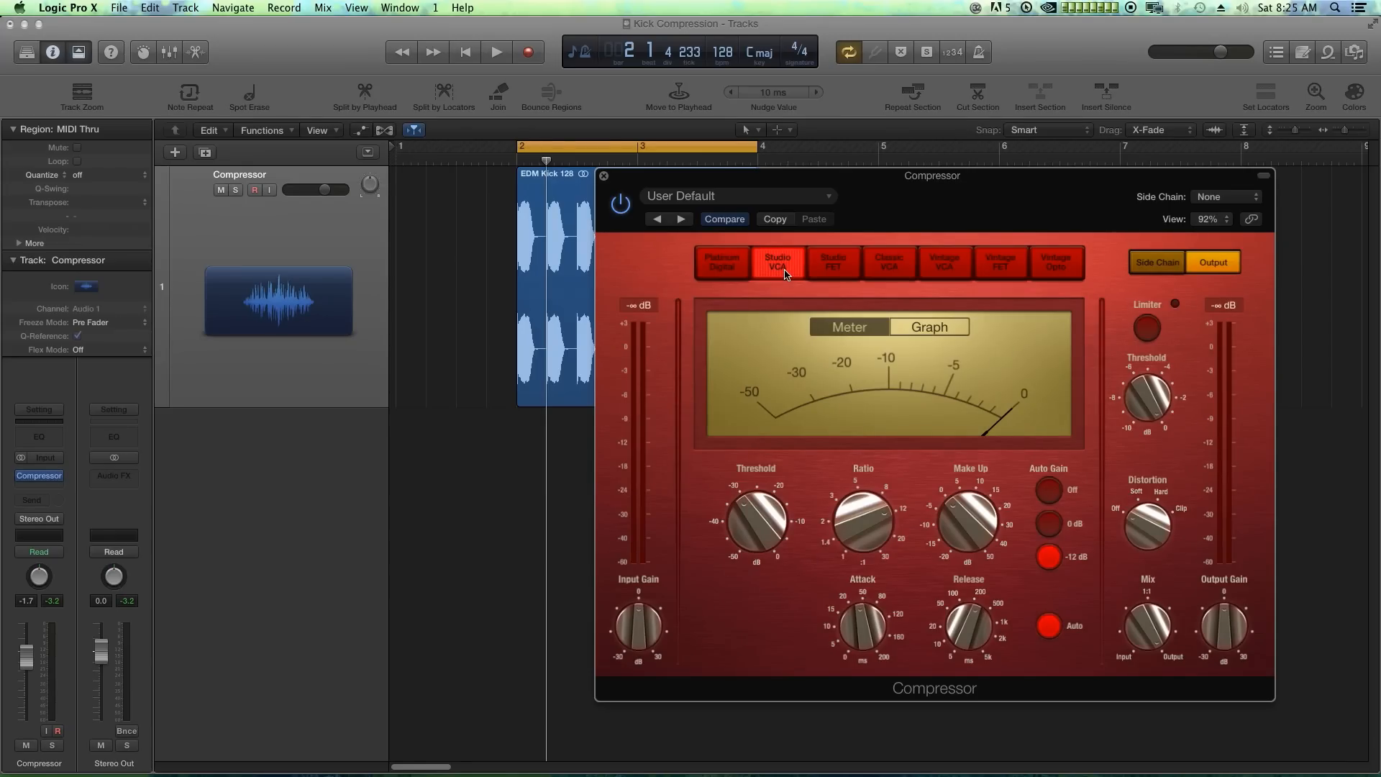
# Step: Compare the models by circuit family: Studio, Classic and Vintage VCA, Studio and Vintage FET, and Vintage Opto, ending on Vintage FET
pyautogui.click(787, 265)
pyautogui.click(896, 277)
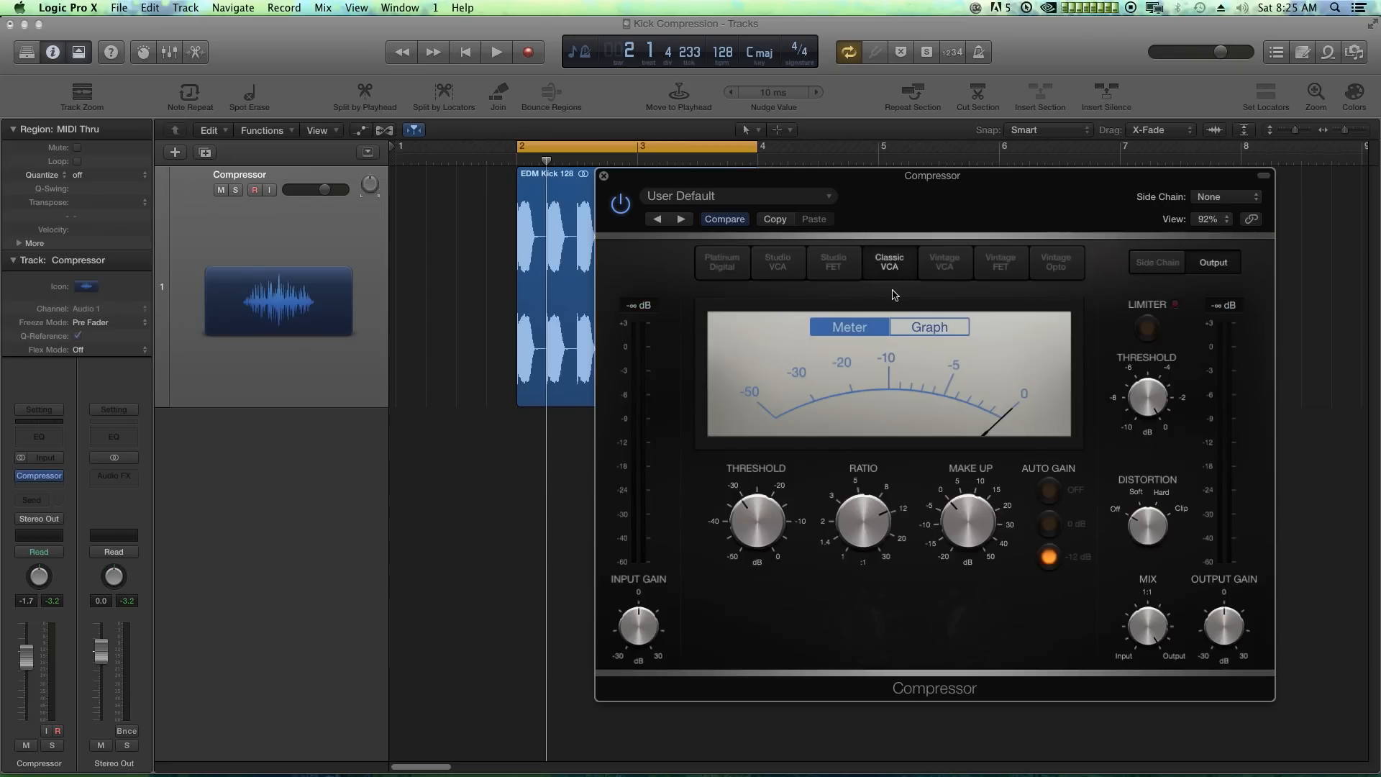
pyautogui.click(935, 273)
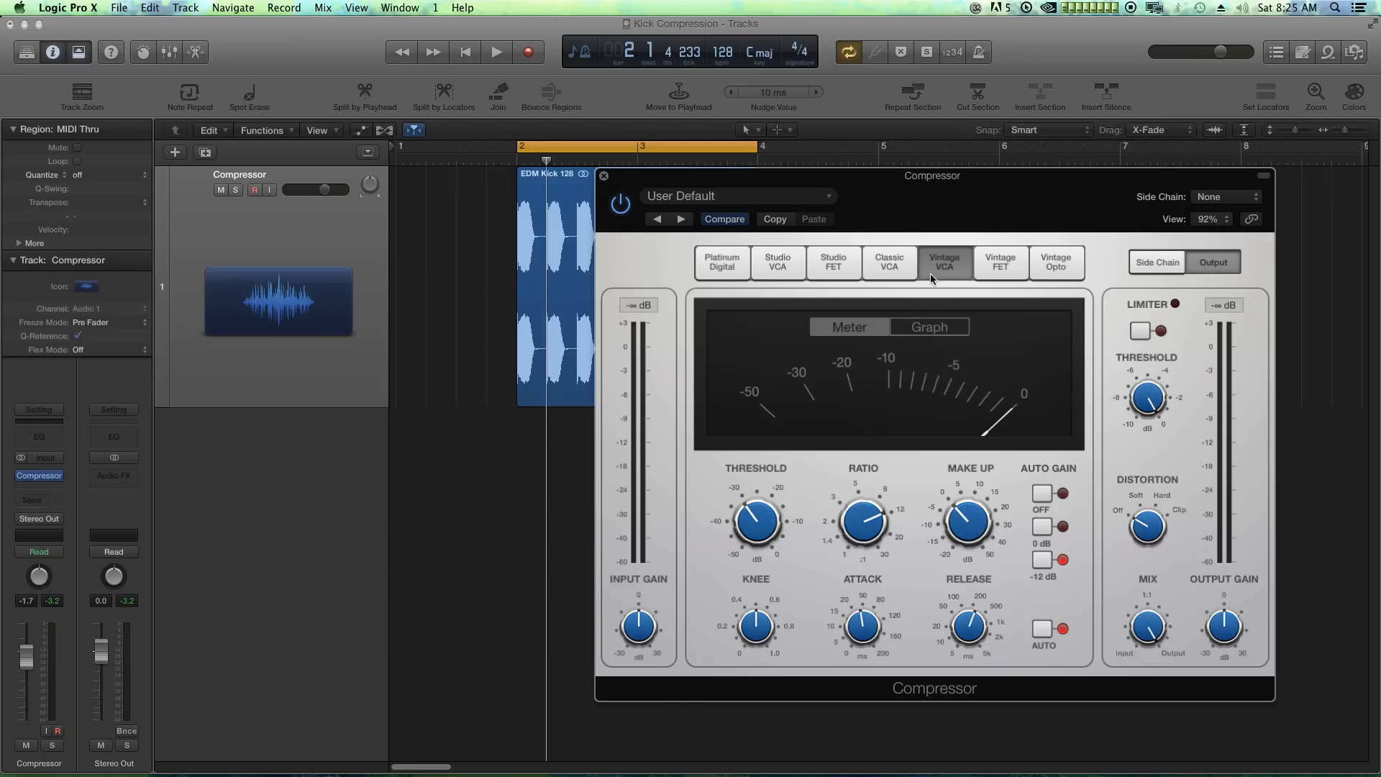
pyautogui.click(836, 265)
pyautogui.click(996, 273)
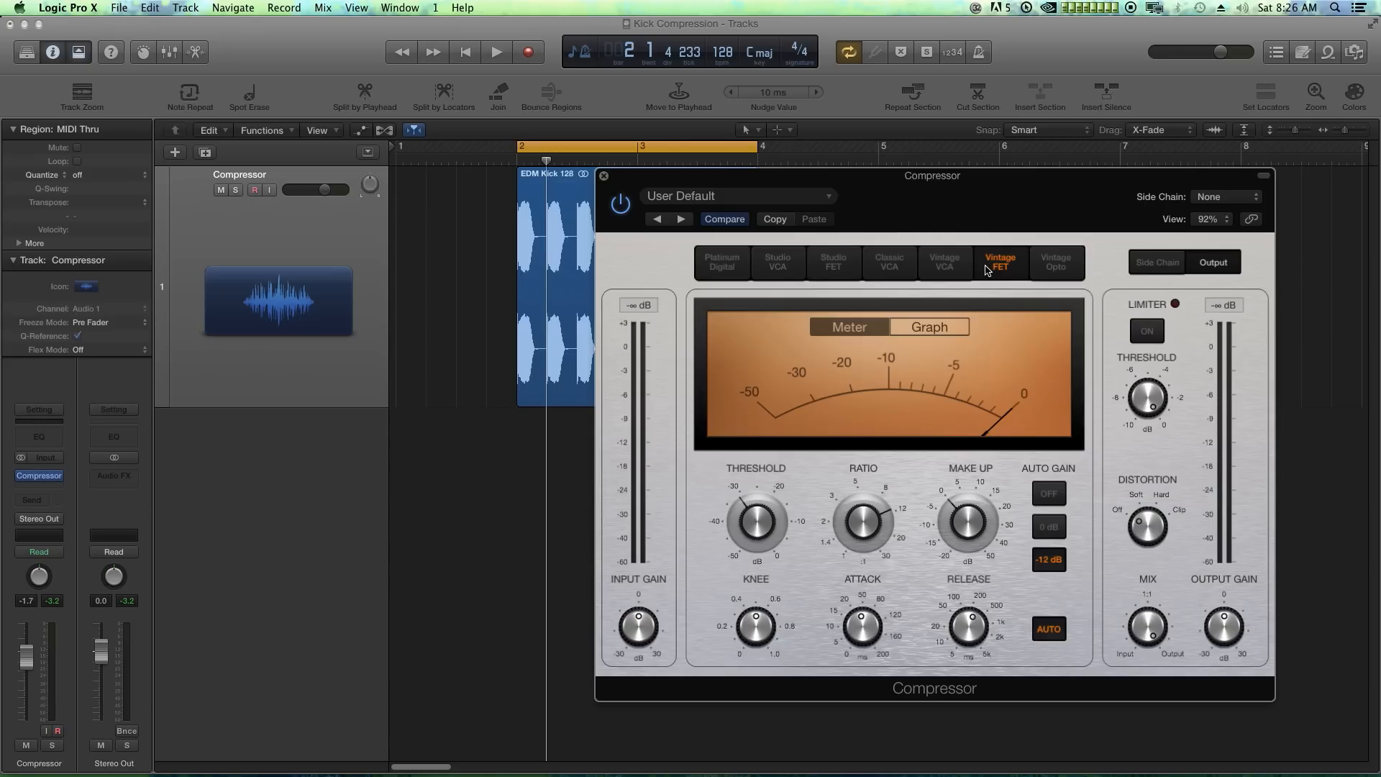
pyautogui.click(1062, 268)
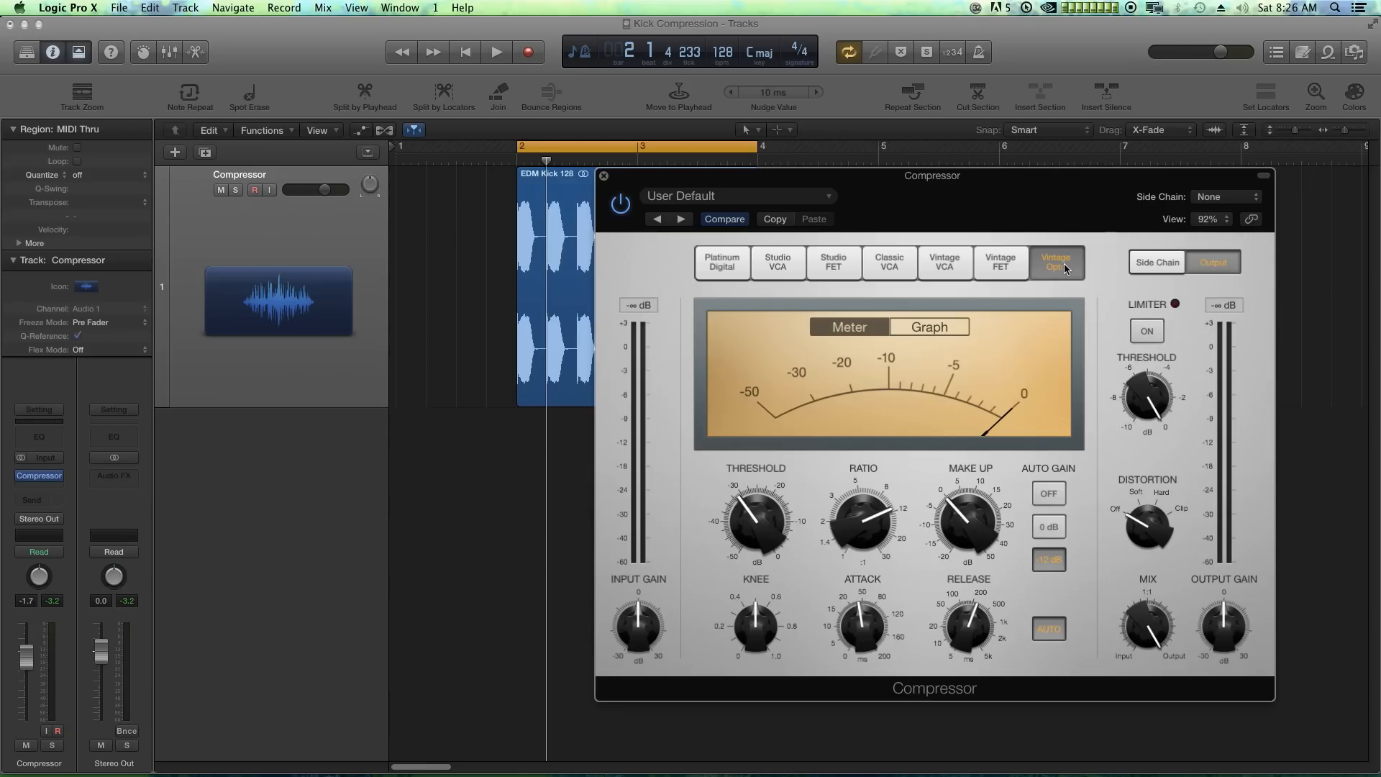
pyautogui.click(990, 264)
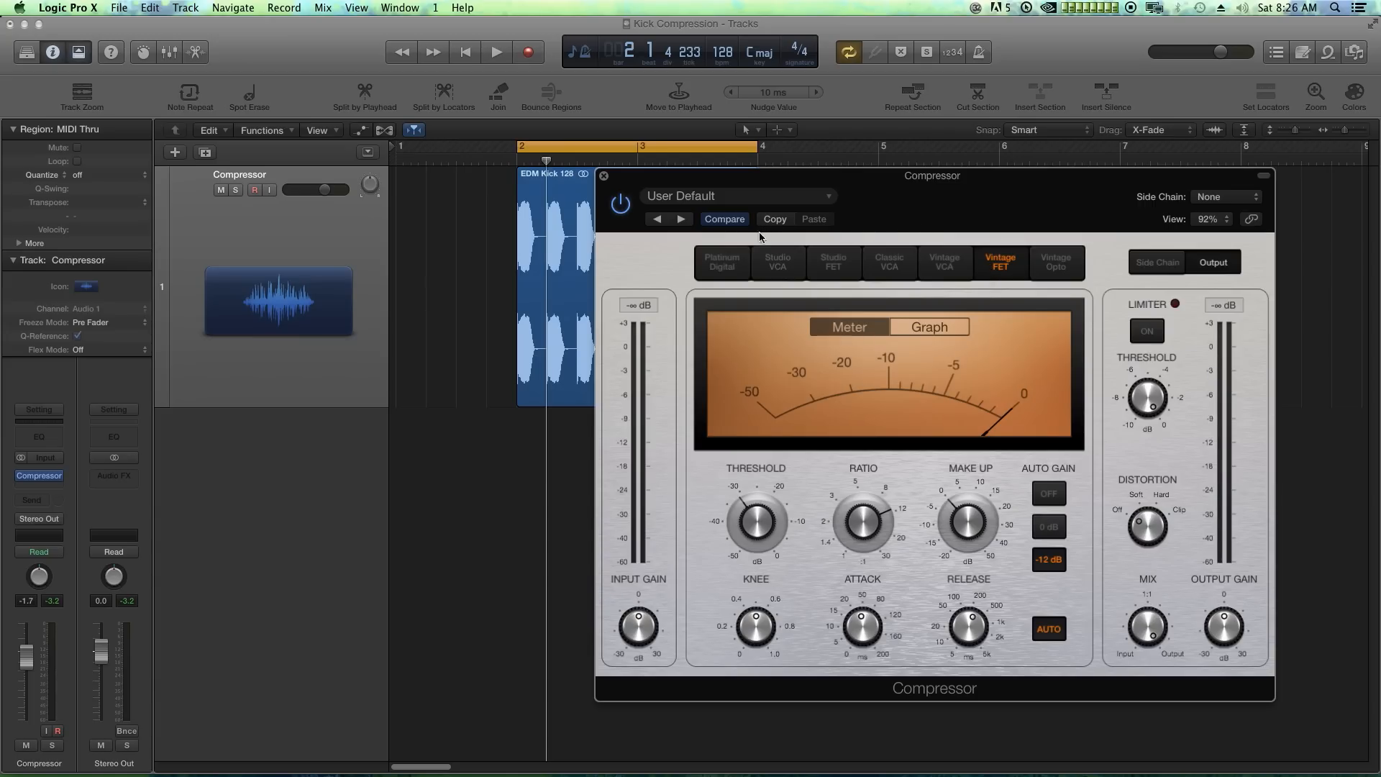
# Step: Review the Studio VCA, Classic VCA, Vintage VCA, Vintage FET and Vintage Opto models one after another
pyautogui.click(775, 262)
pyautogui.click(895, 270)
pyautogui.click(927, 267)
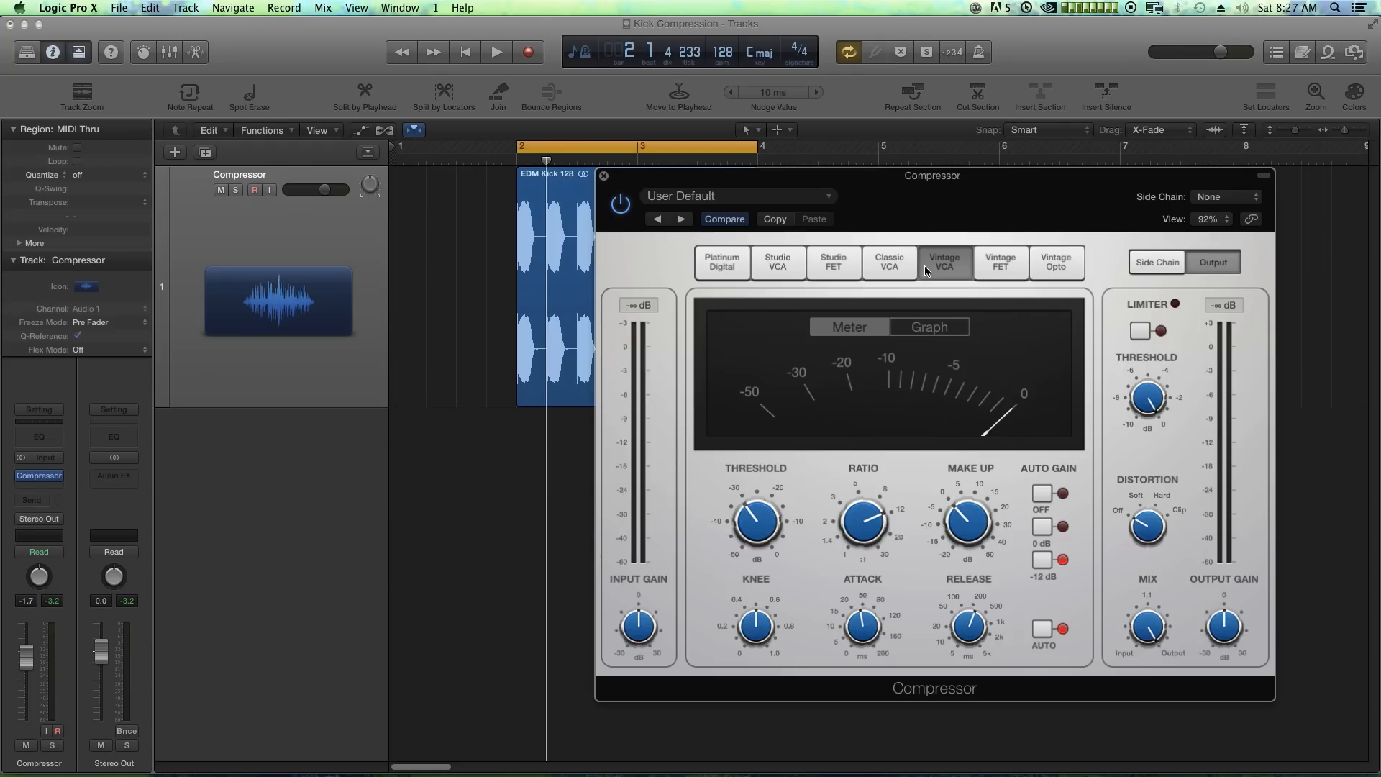
pyautogui.click(1001, 264)
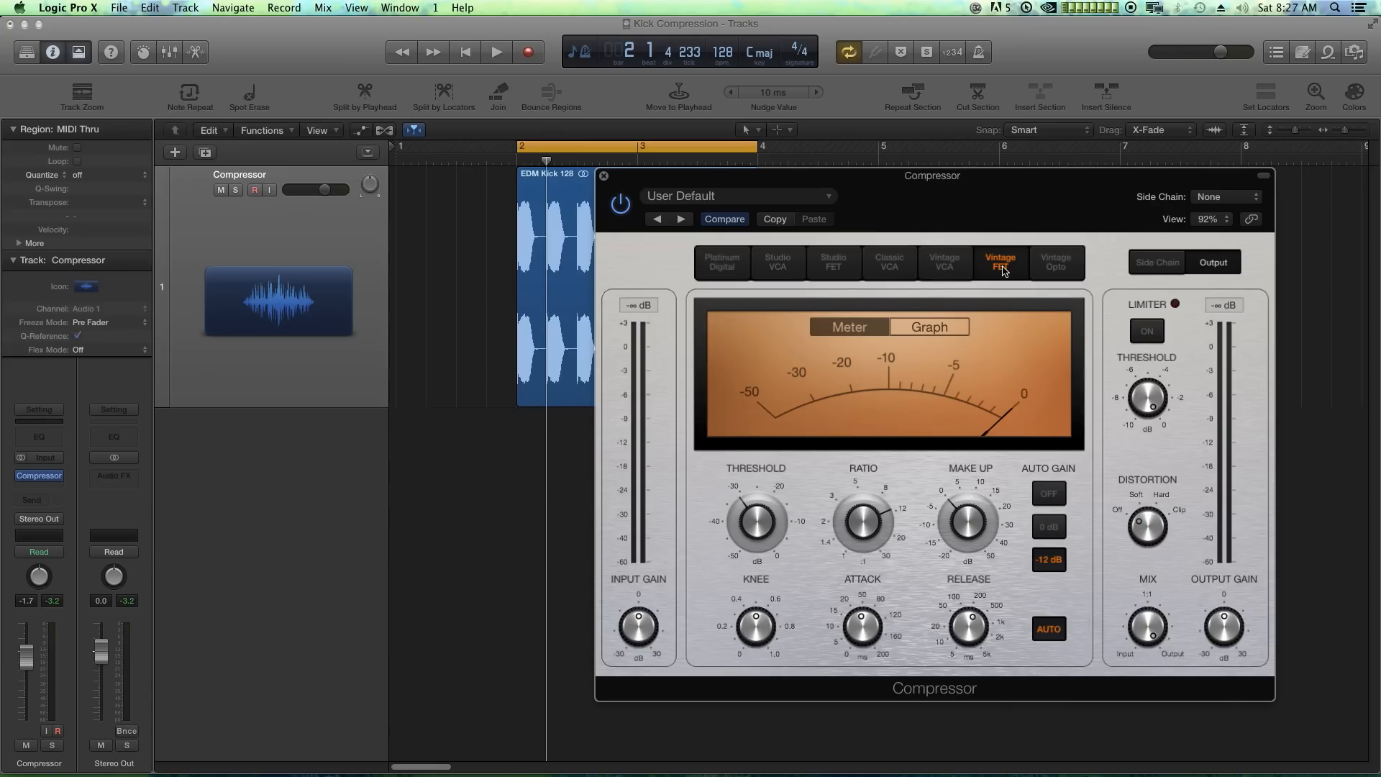
pyautogui.click(1054, 263)
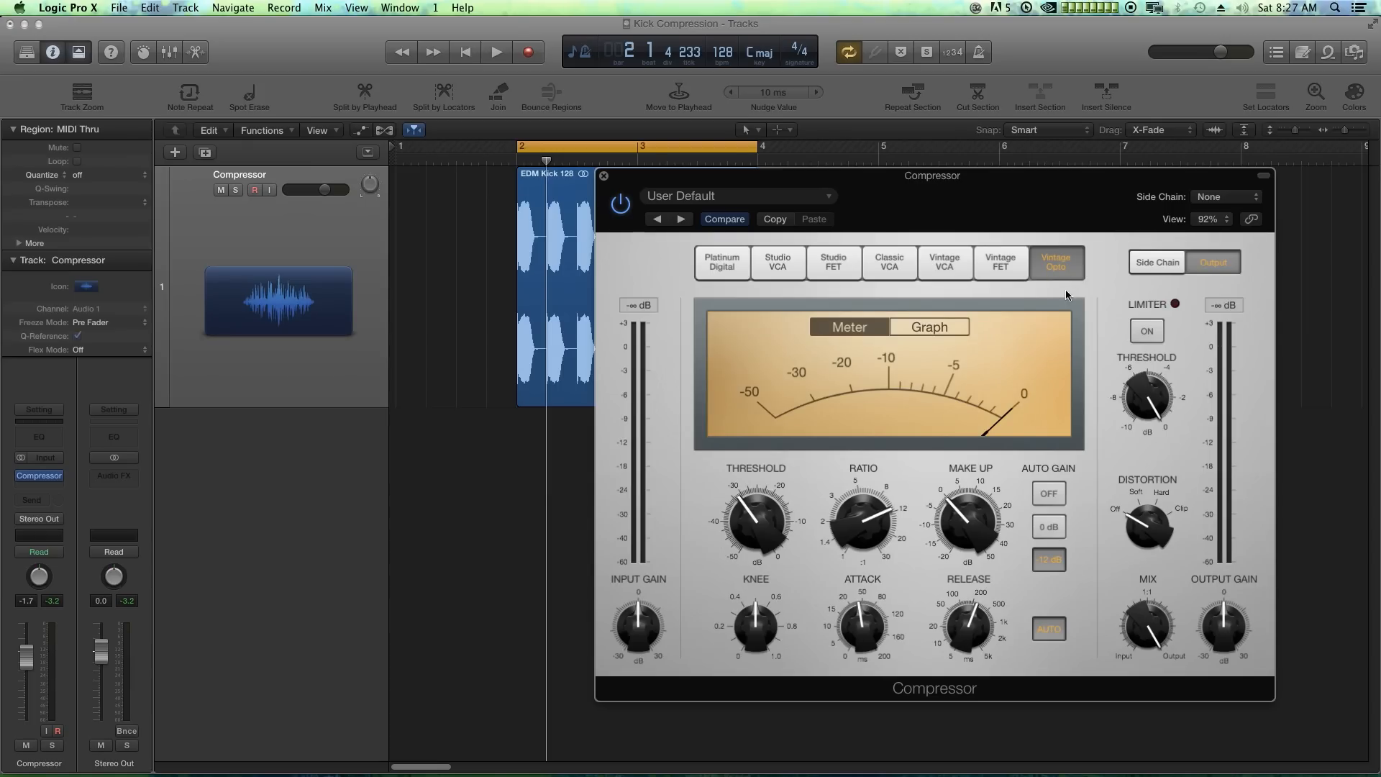
# Step: Switch among the Studio FET, Classic VCA, Vintage Opto, Vintage FET and Vintage VCA models to compare them, ending on Studio FET
pyautogui.click(829, 265)
pyautogui.click(879, 271)
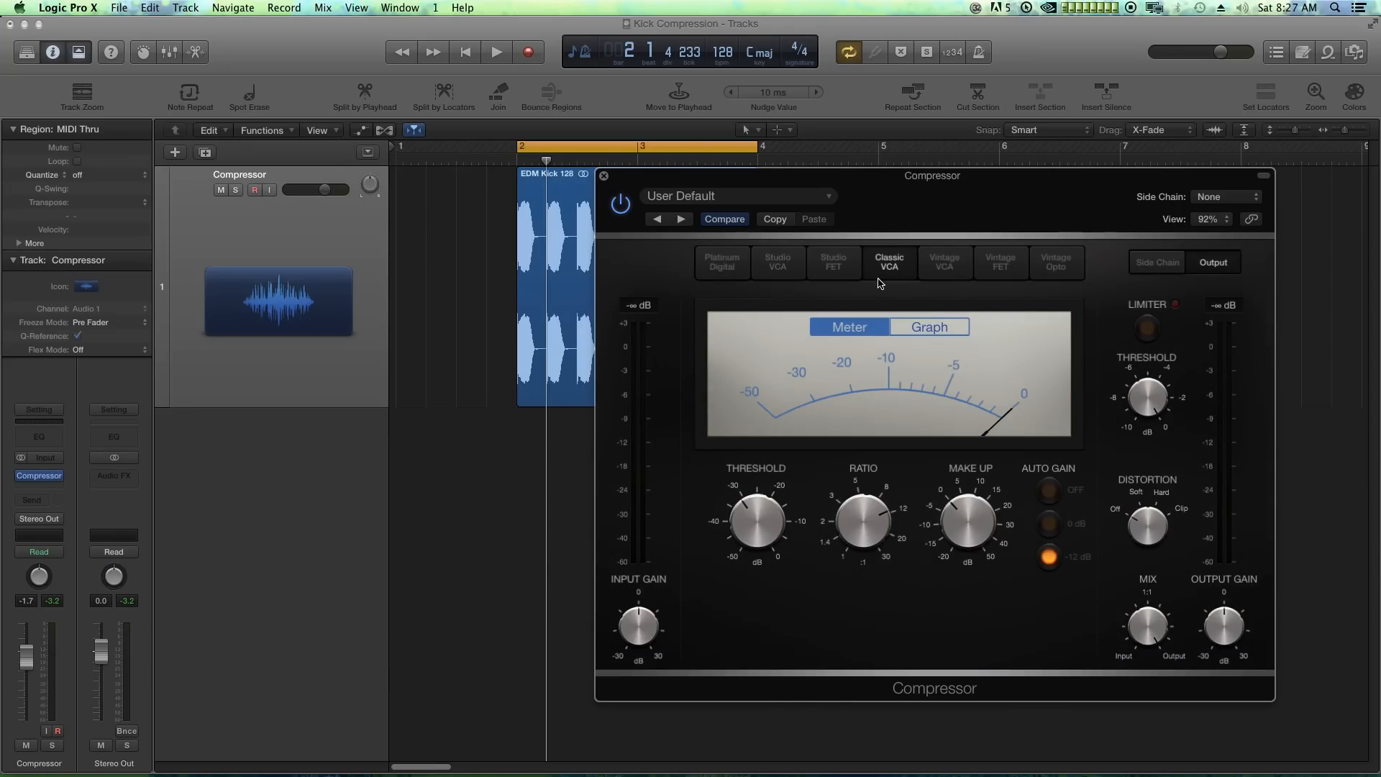
pyautogui.click(1040, 273)
pyautogui.click(1002, 275)
pyautogui.click(834, 268)
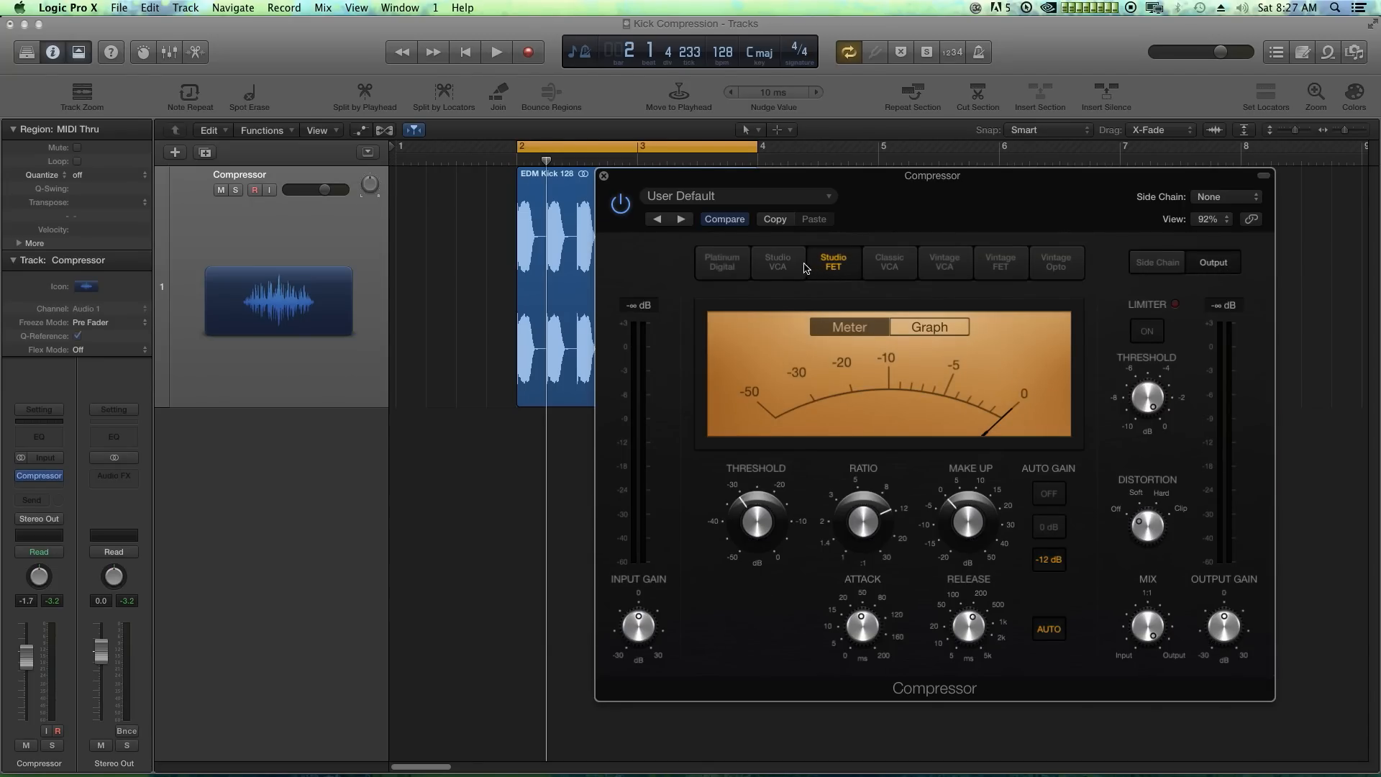
pyautogui.click(927, 268)
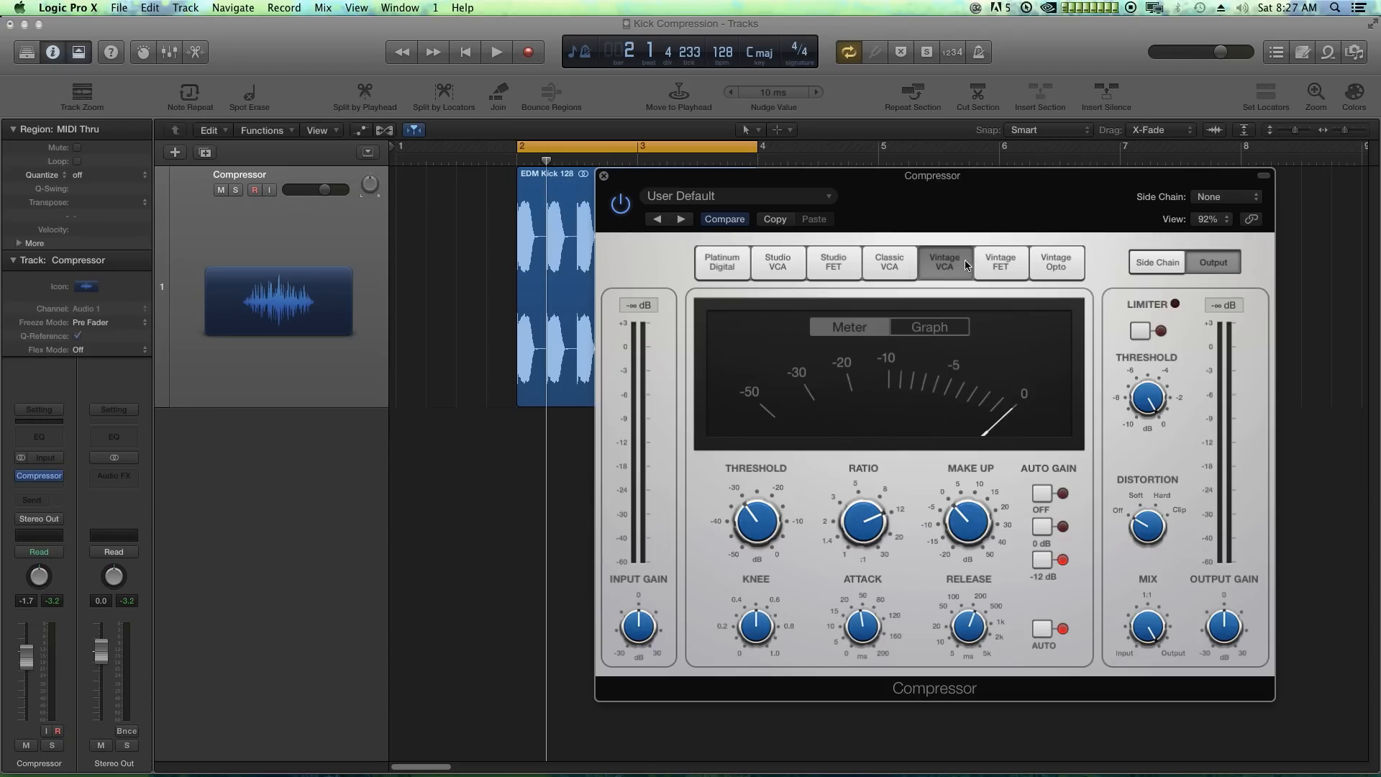
pyautogui.click(996, 261)
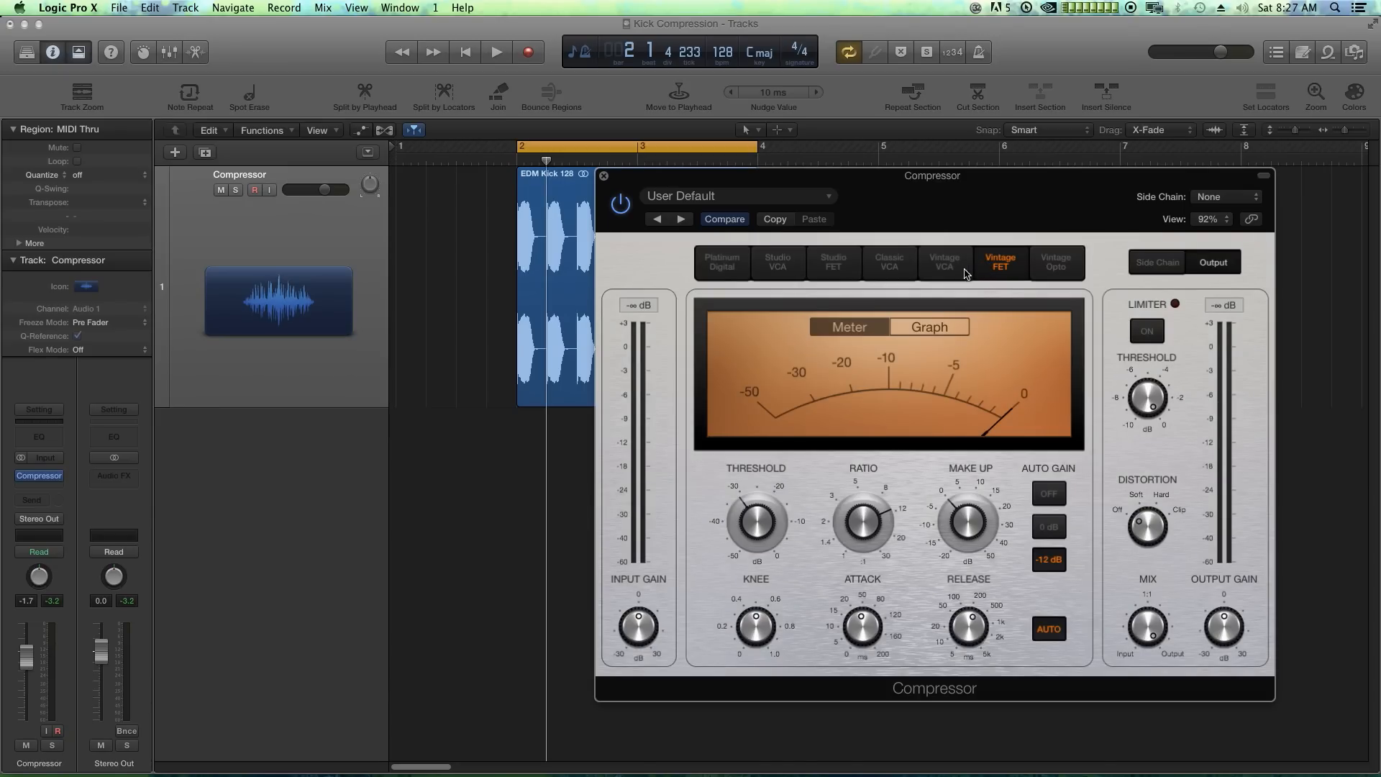
pyautogui.click(833, 268)
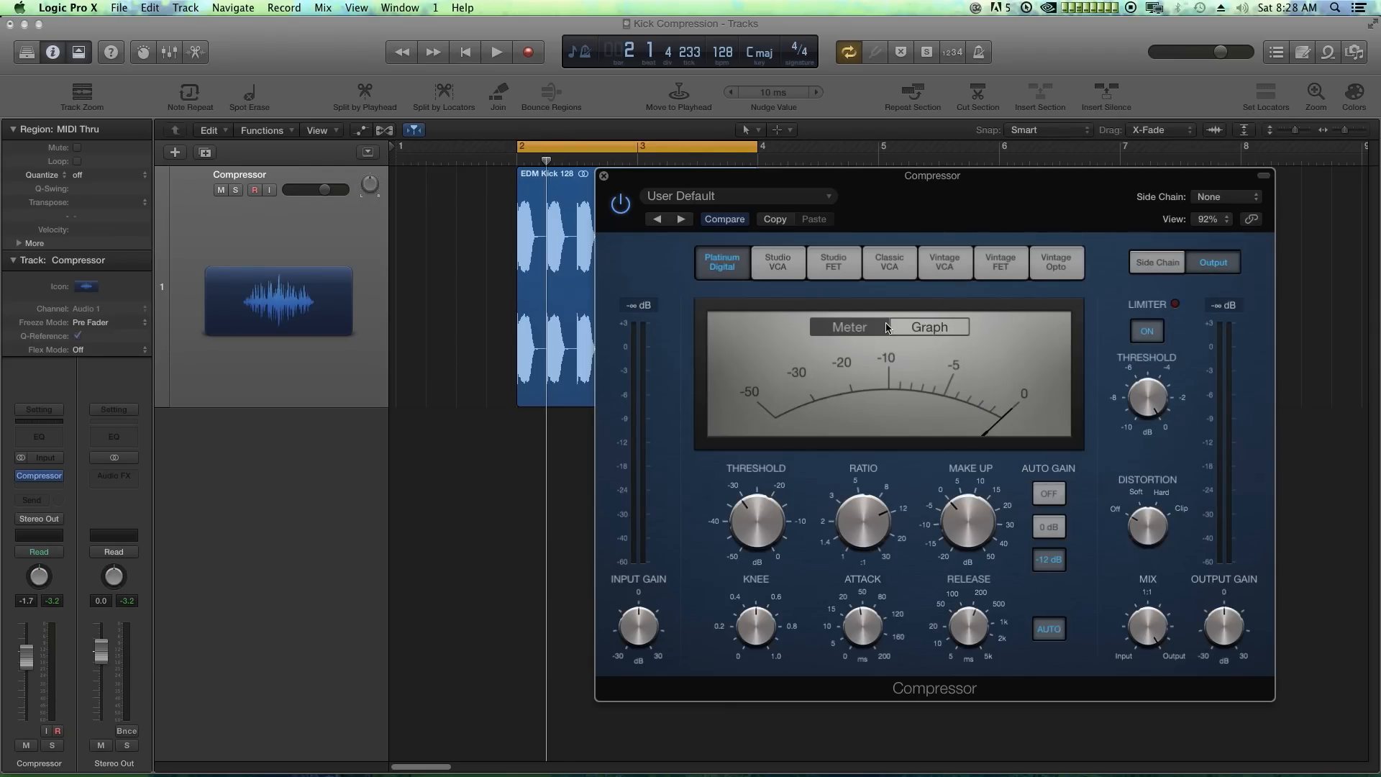
# Step: Cycle through every circuit model with the Limiter on to check its control, and return to Platinum Digital
pyautogui.click(775, 272)
pyautogui.click(835, 267)
pyautogui.click(903, 268)
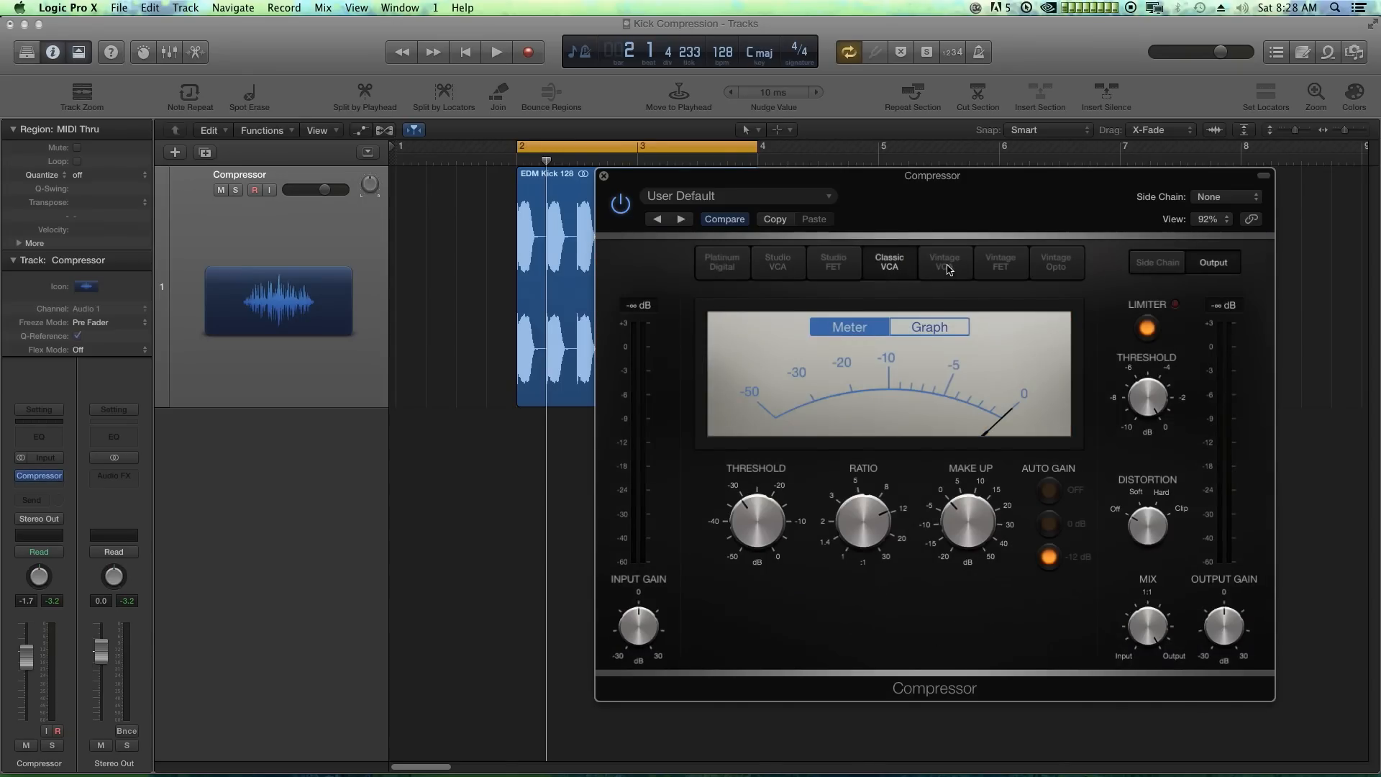
pyautogui.click(945, 267)
pyautogui.click(1000, 268)
pyautogui.click(1042, 271)
pyautogui.click(722, 263)
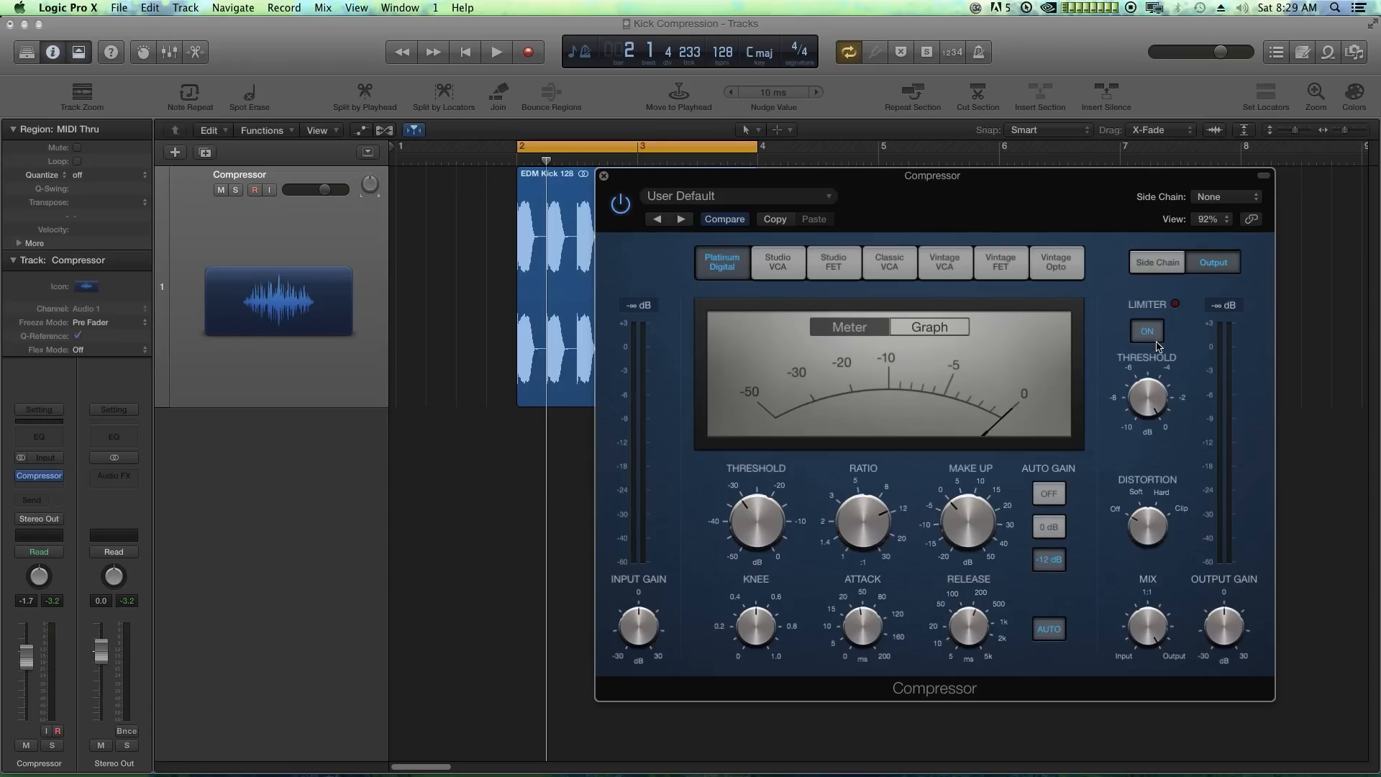
# Step: Turn off the Limiter, reposition the Compressor window over the tracks area, and try the Limiter's Threshold knob
pyautogui.click(1157, 335)
pyautogui.moveTo(822, 202); pyautogui.dragTo(763, 215)
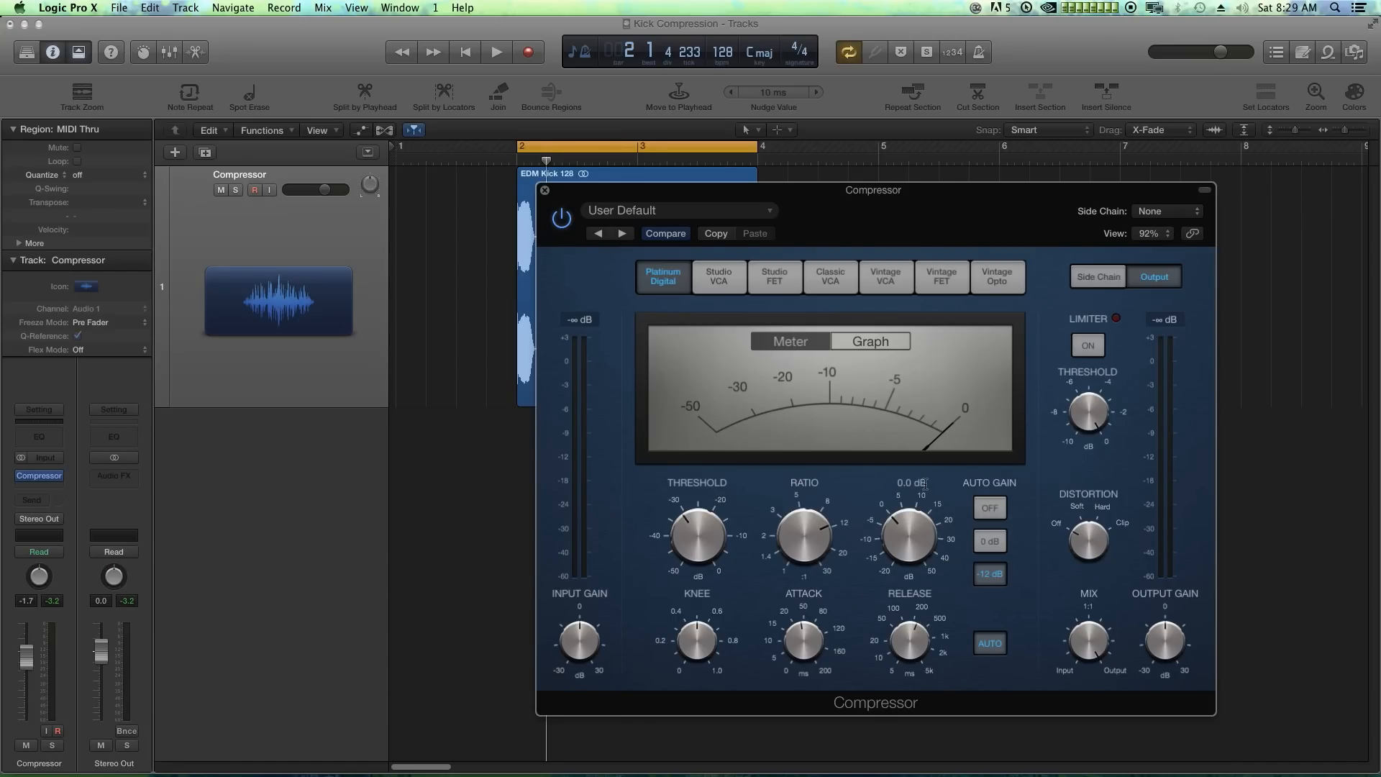
pyautogui.moveTo(822, 526)
pyautogui.moveTo(1095, 429)
pyautogui.moveTo(1095, 429)
pyautogui.mouseDown()
pyautogui.moveTo(1093, 452)
pyautogui.moveTo(1091, 417)
pyautogui.mouseUp()
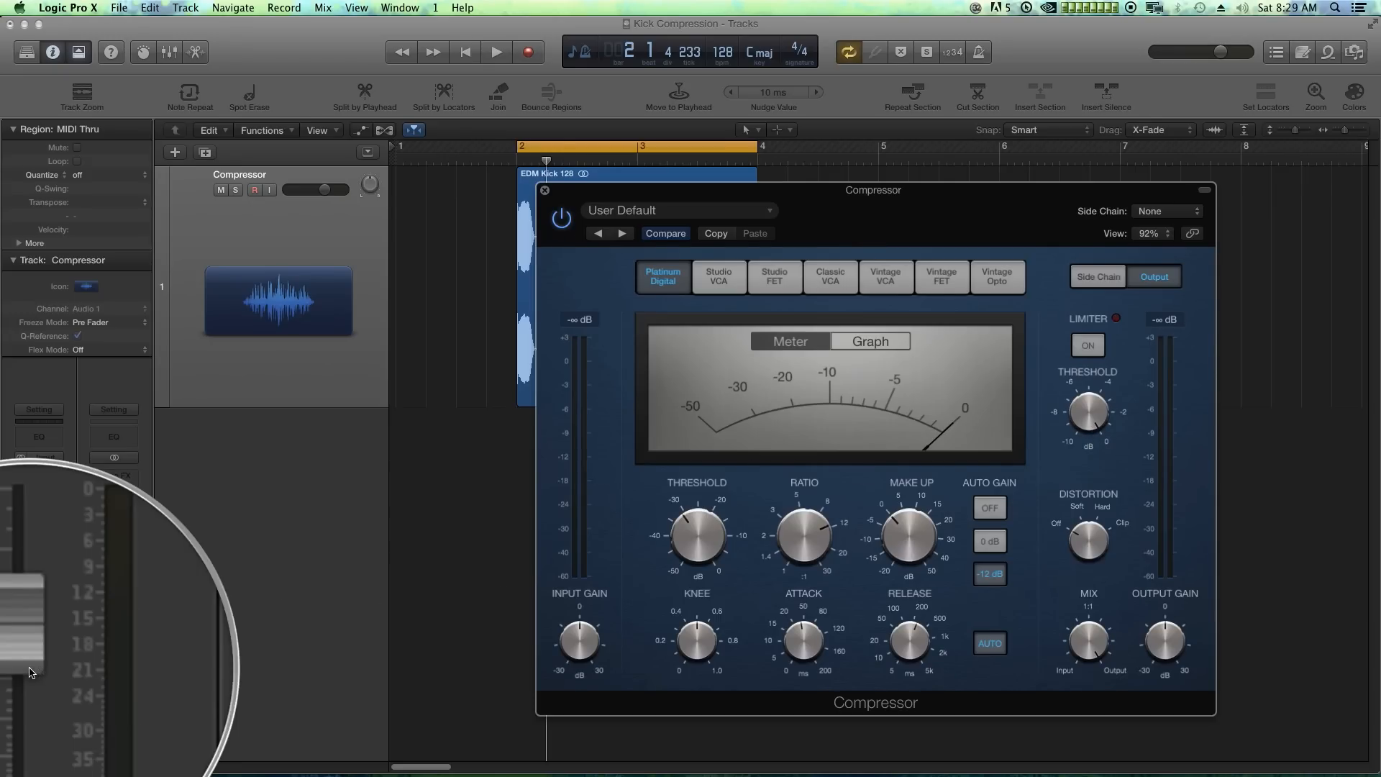
# Step: Play the kick loop while setting Make Up to 5.5 dB, lowering the Ratio to 6.1:1 and raising the Compressor Threshold
pyautogui.keyDown('alt'); pyautogui.click(32, 685); pyautogui.keyUp('alt')
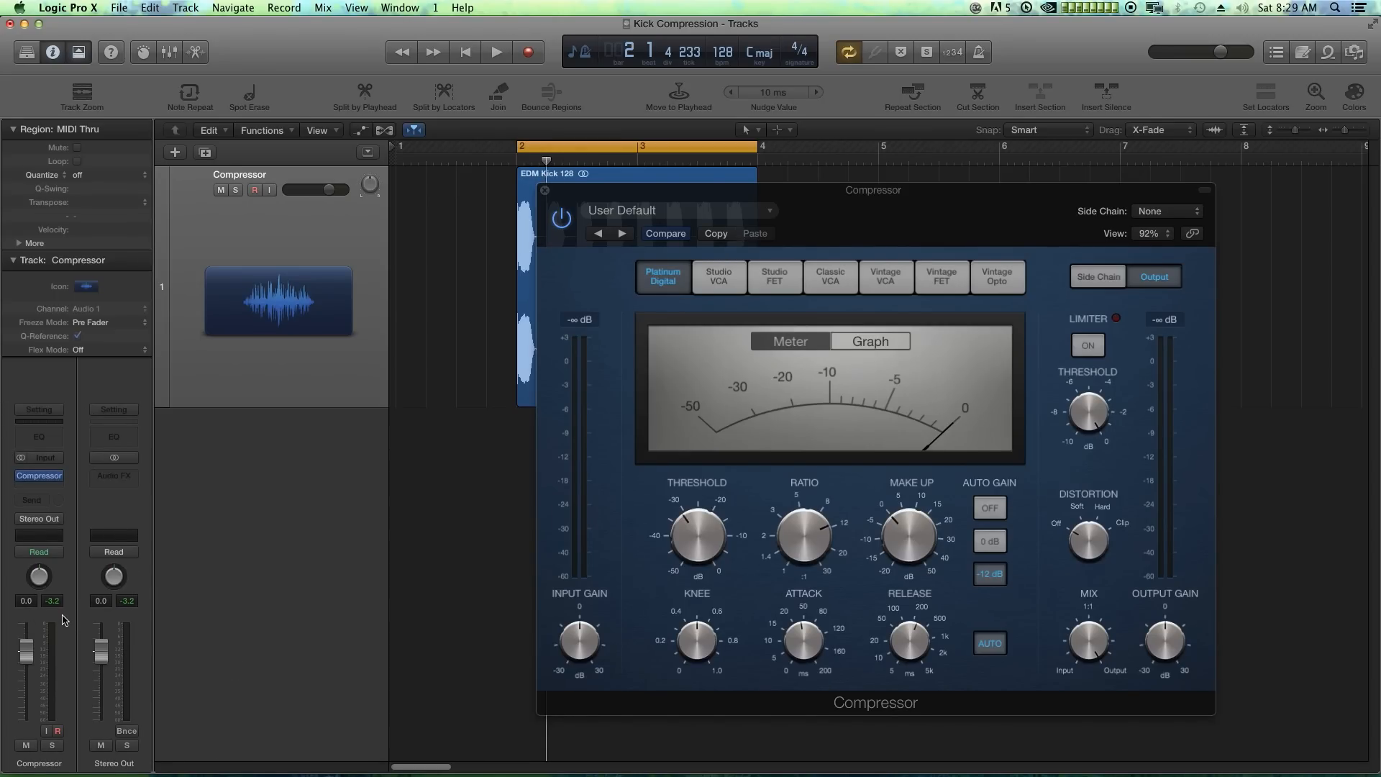
pyautogui.press('space')
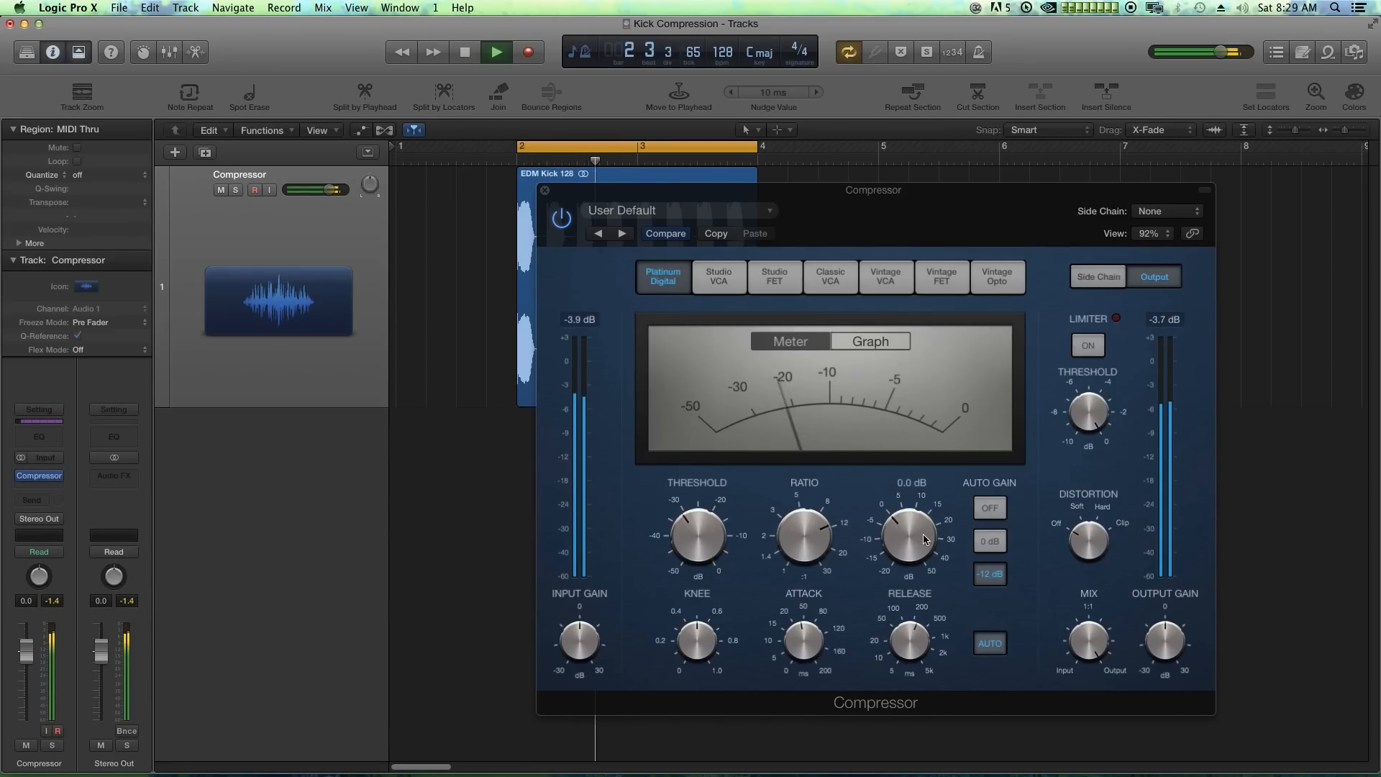
pyautogui.moveTo(919, 531); pyautogui.dragTo(919, 512)
pyautogui.moveTo(818, 533); pyautogui.dragTo(818, 570)
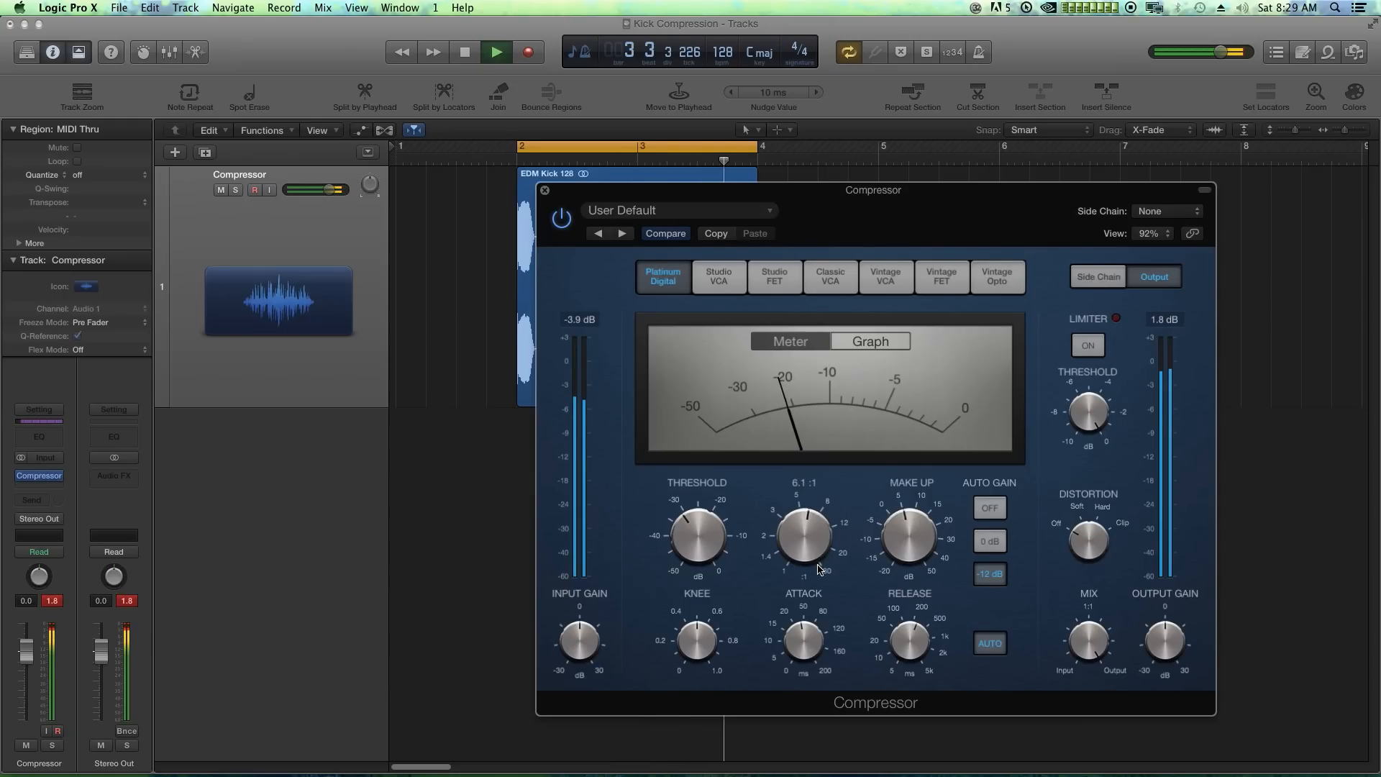
pyautogui.moveTo(704, 546); pyautogui.dragTo(704, 517)
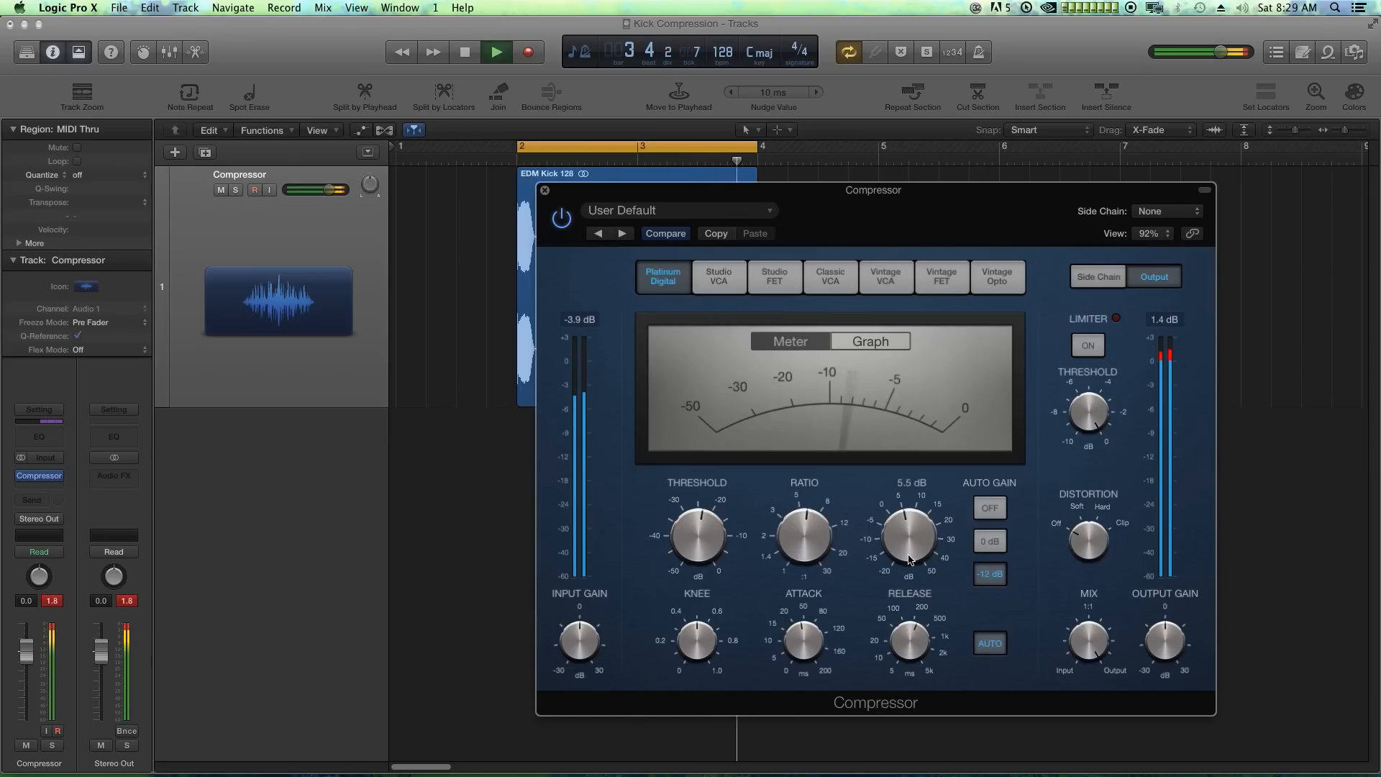
pyautogui.press('space')
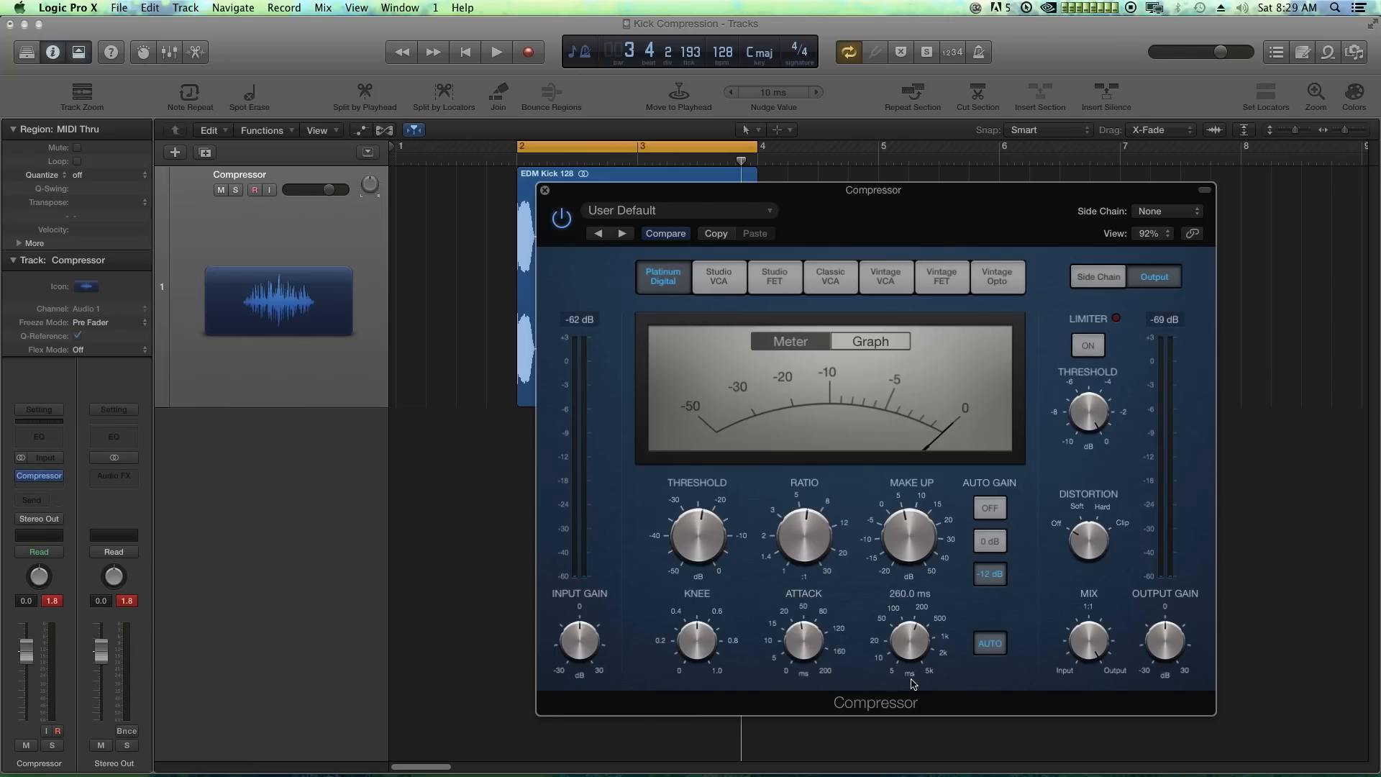
# Step: Turn on the Limiter at a 0.0 dB threshold and play the kick loop repeatedly to check the output level and Limiter light
pyautogui.click(1088, 346)
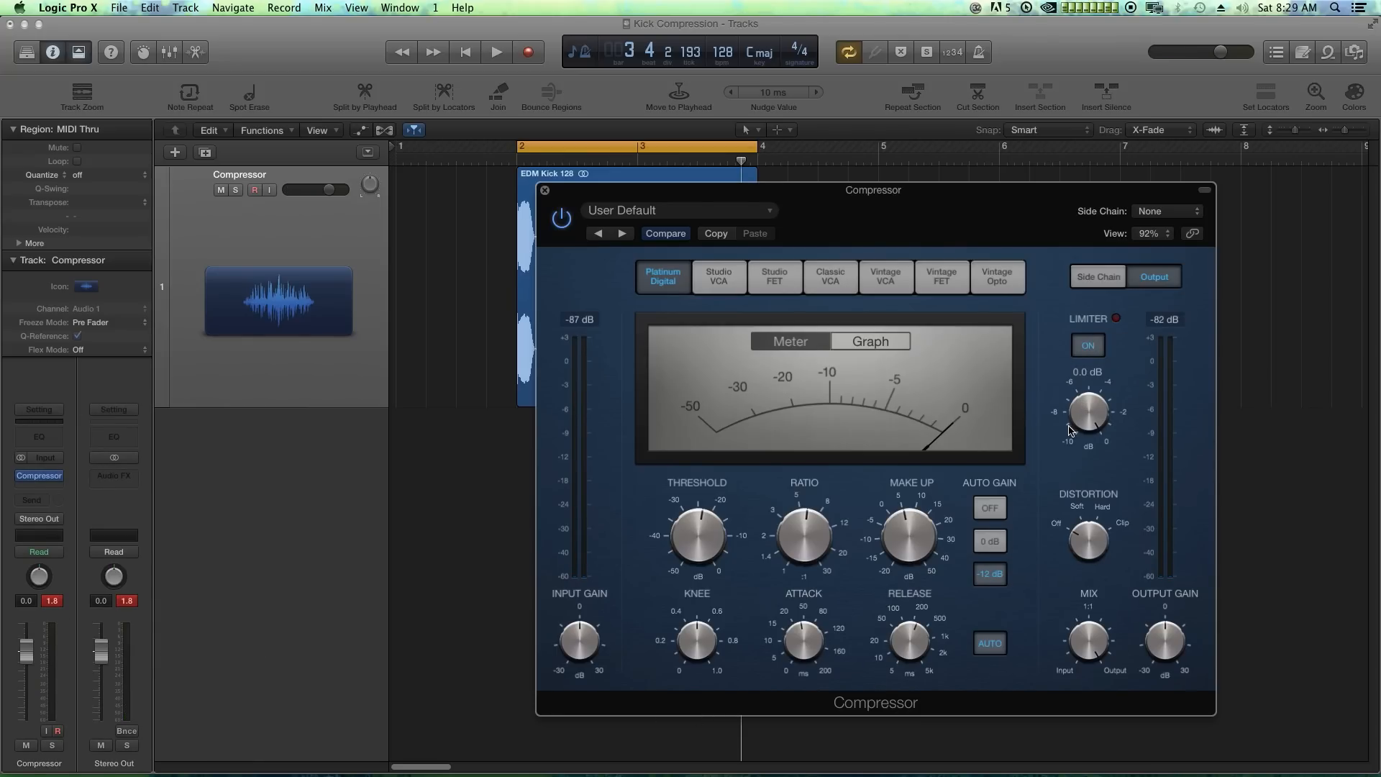
pyautogui.press('space')
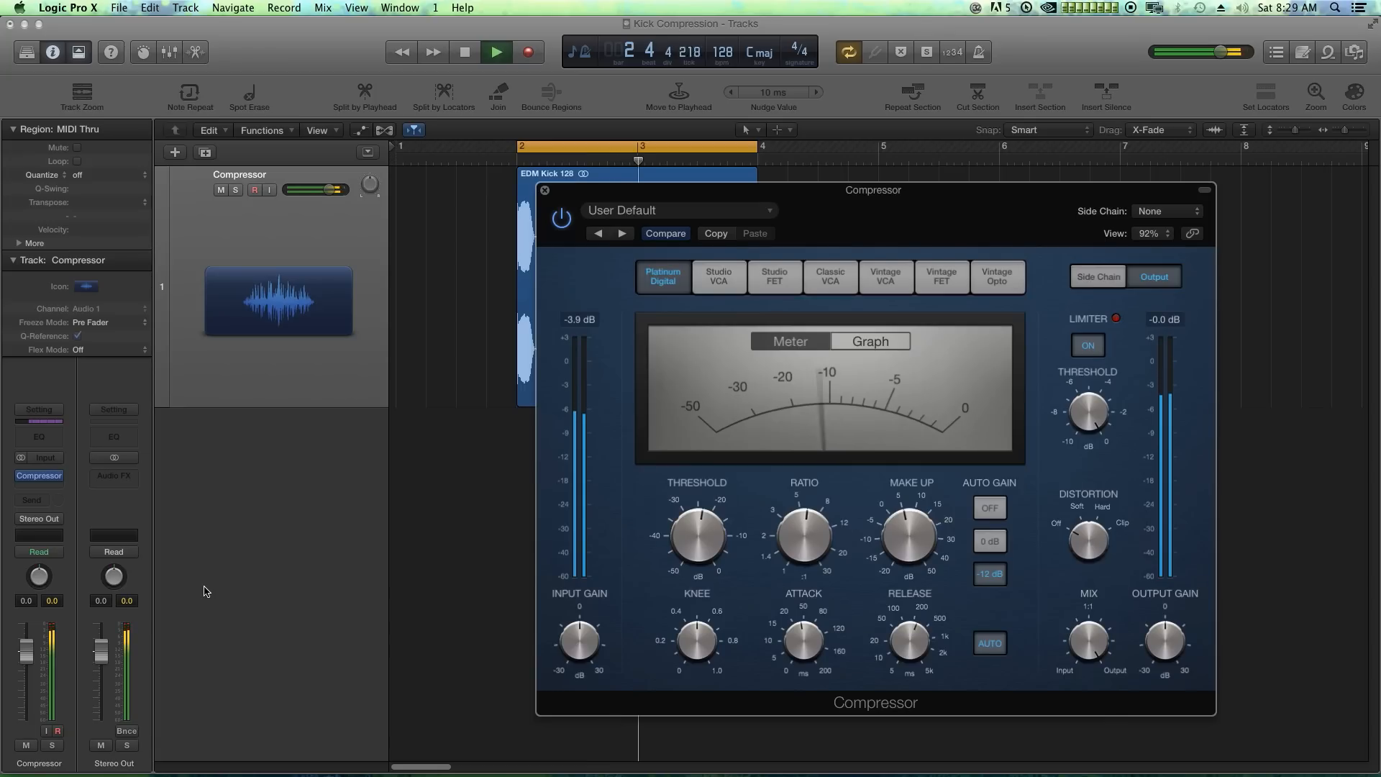
pyautogui.press('space')
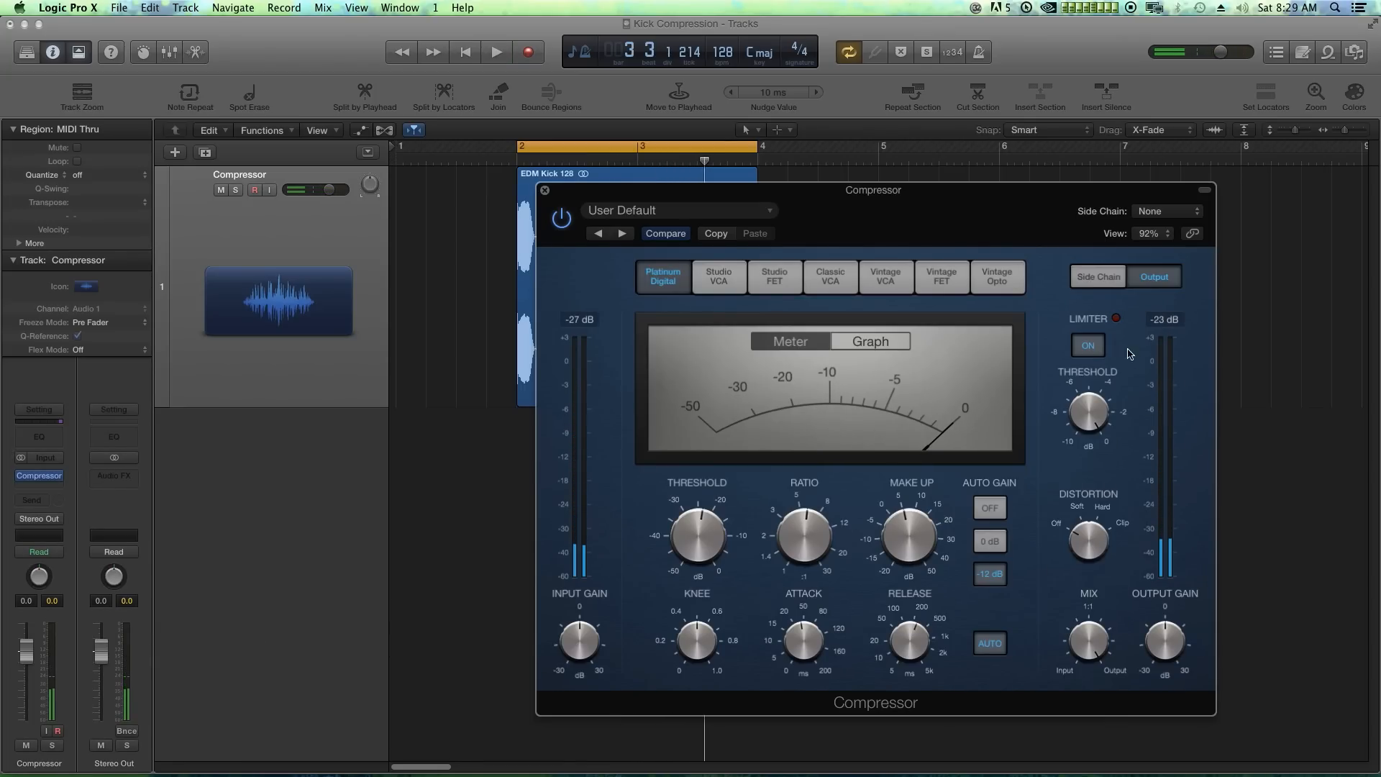
pyautogui.press('space')
pyautogui.press('space')
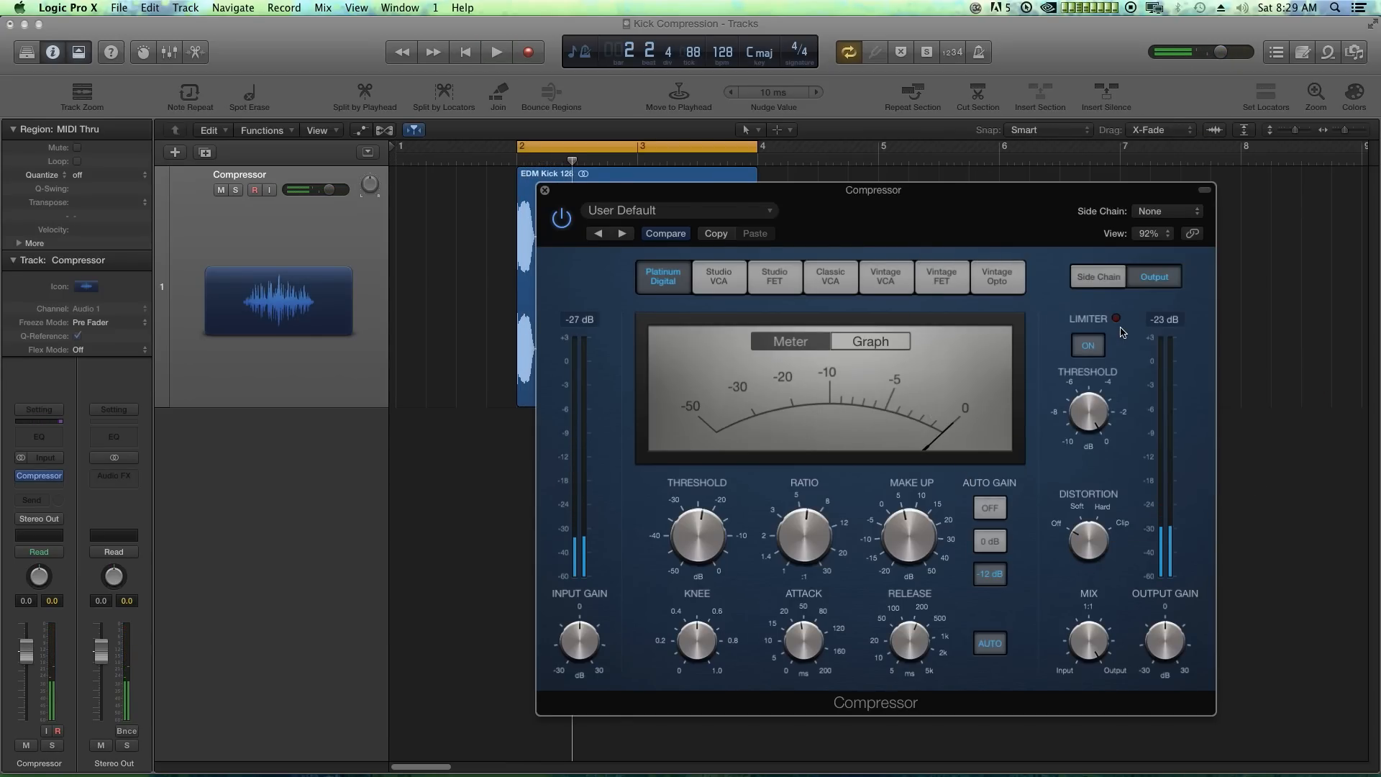
pyautogui.press('space')
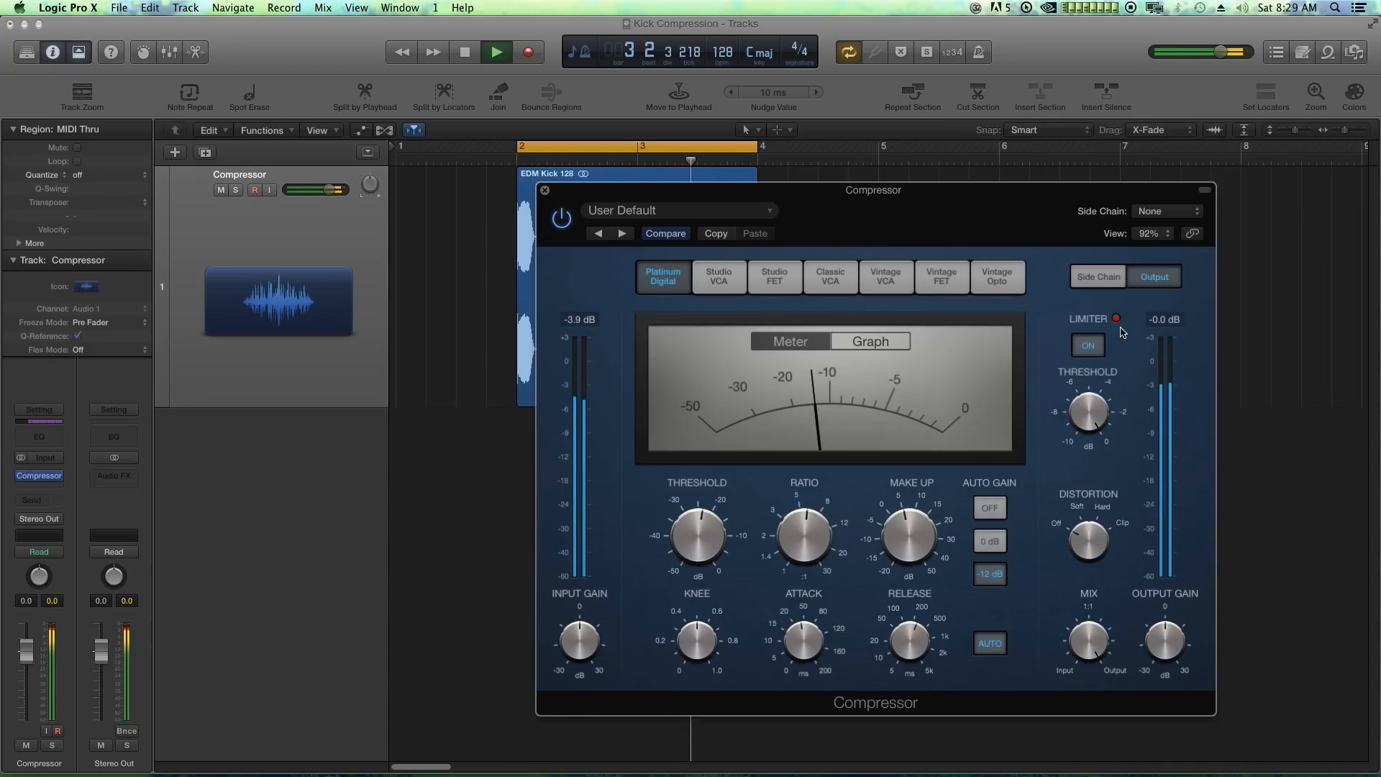
pyautogui.press('space')
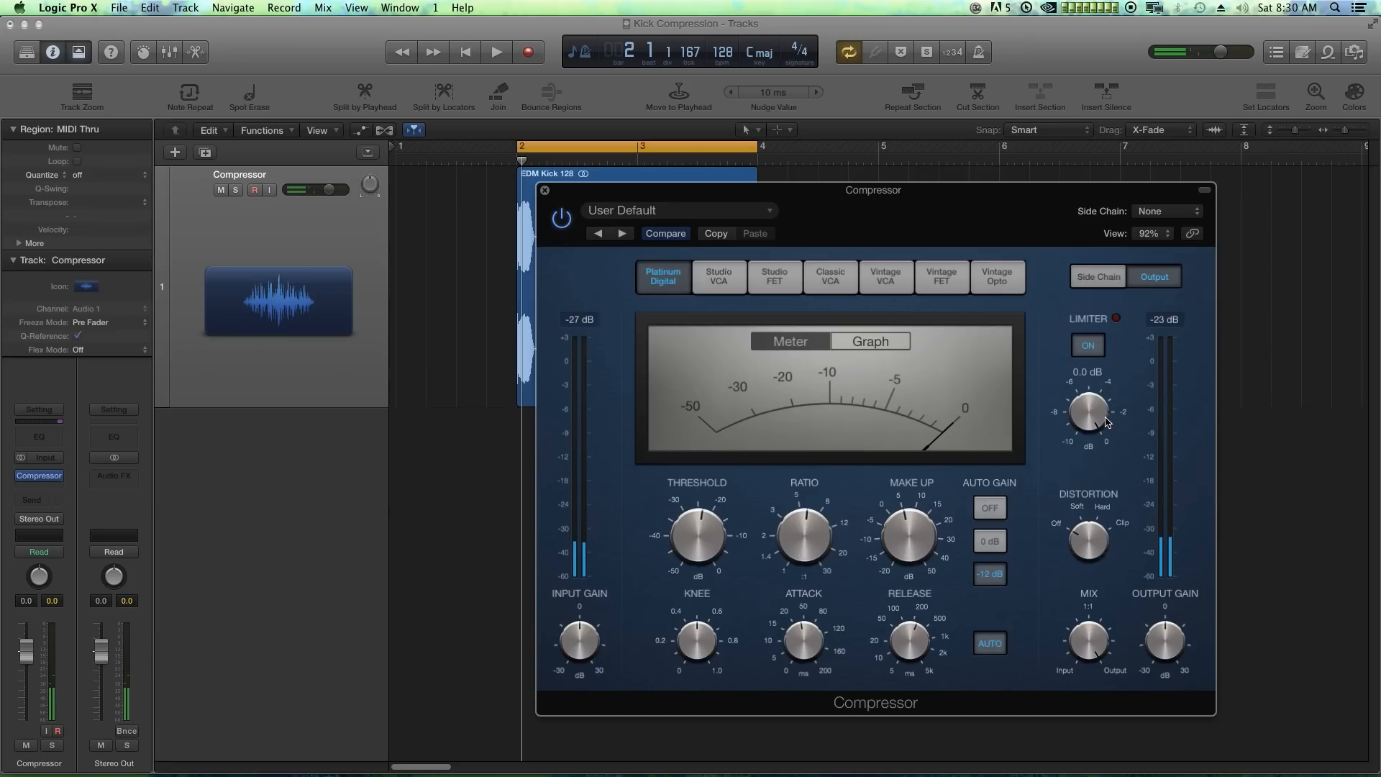
# Step: Lower the Limiter's Threshold to about -2 dB and play the kick loop to check the output level
pyautogui.moveTo(1098, 412); pyautogui.dragTo(1094, 444)
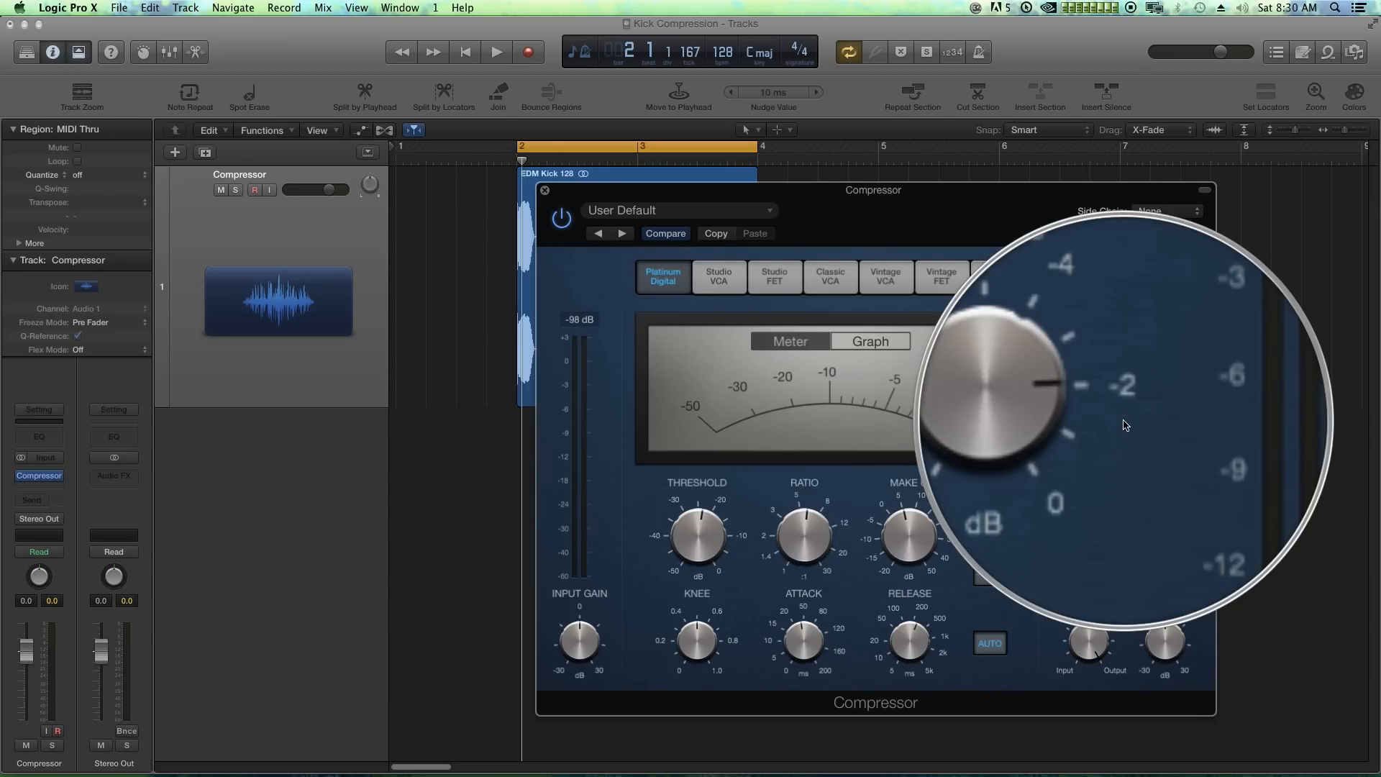
pyautogui.press('space')
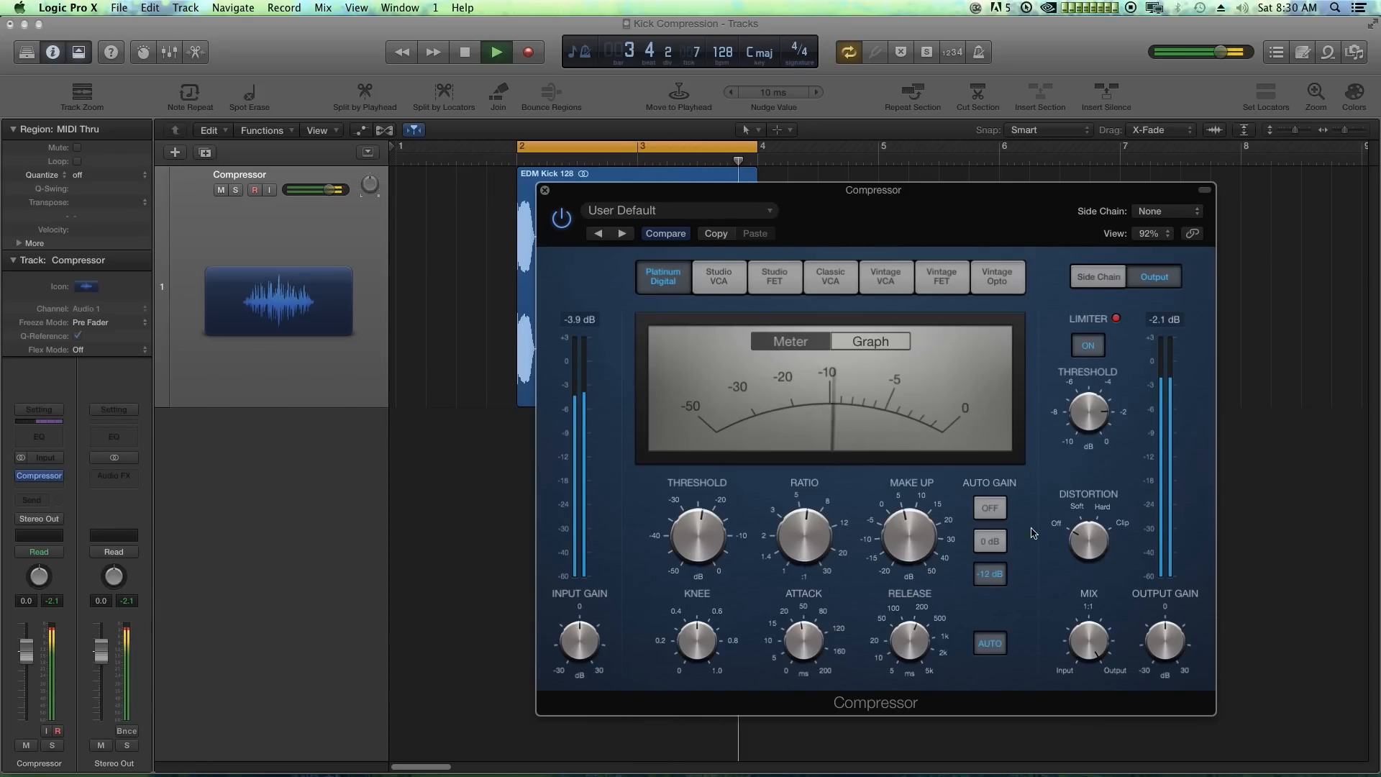
pyautogui.press('space')
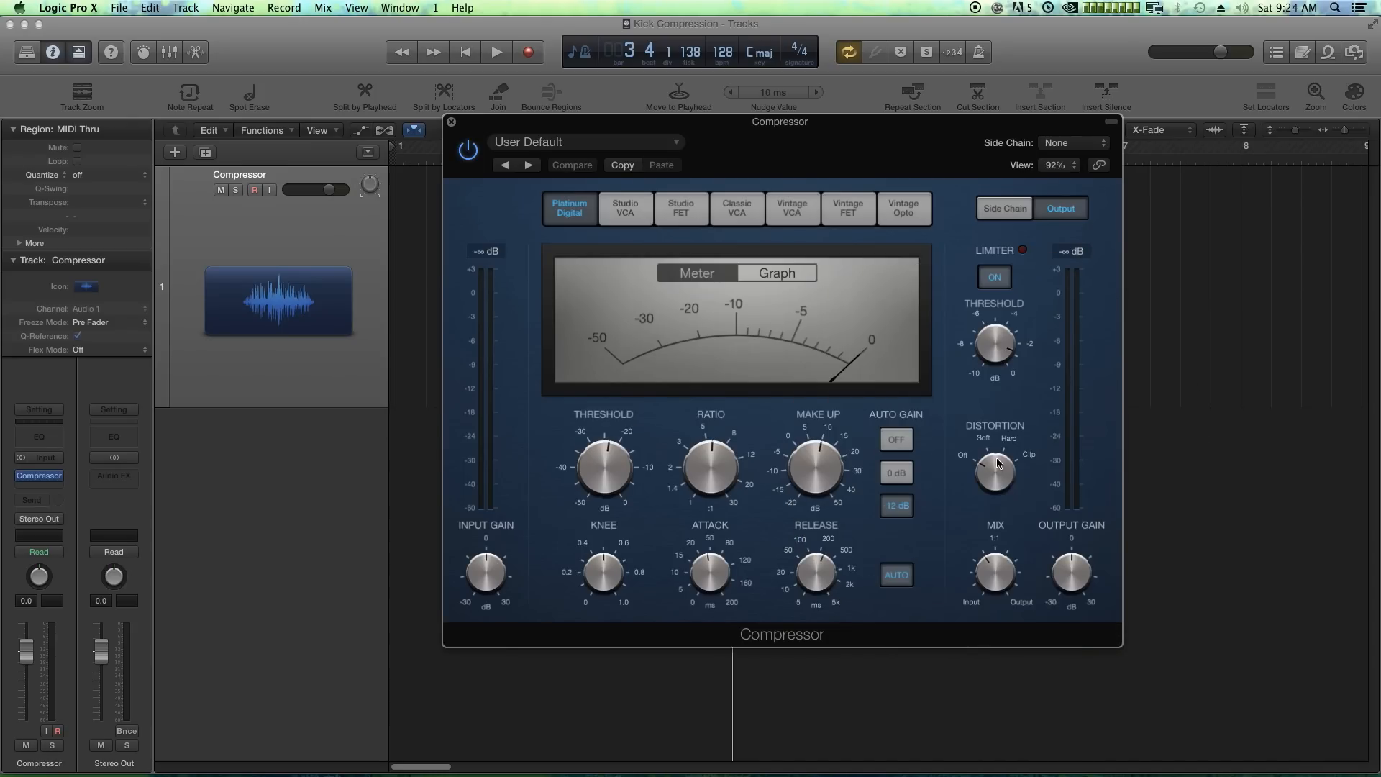
# Step: Try the Soft and Hard Distortion settings, and reposition the Compressor window slightly higher
pyautogui.moveTo(996, 458); pyautogui.dragTo(995, 453)
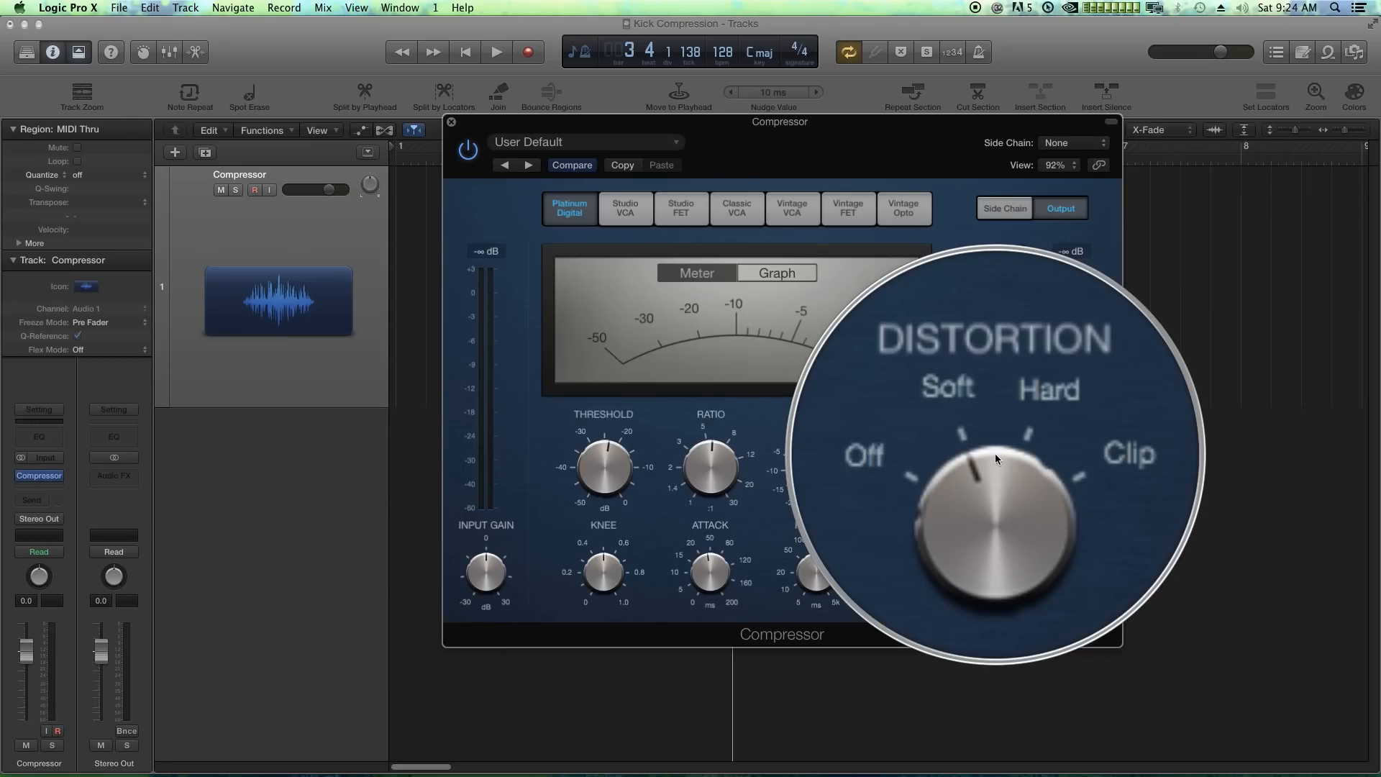
pyautogui.moveTo(997, 452); pyautogui.dragTo(1004, 434)
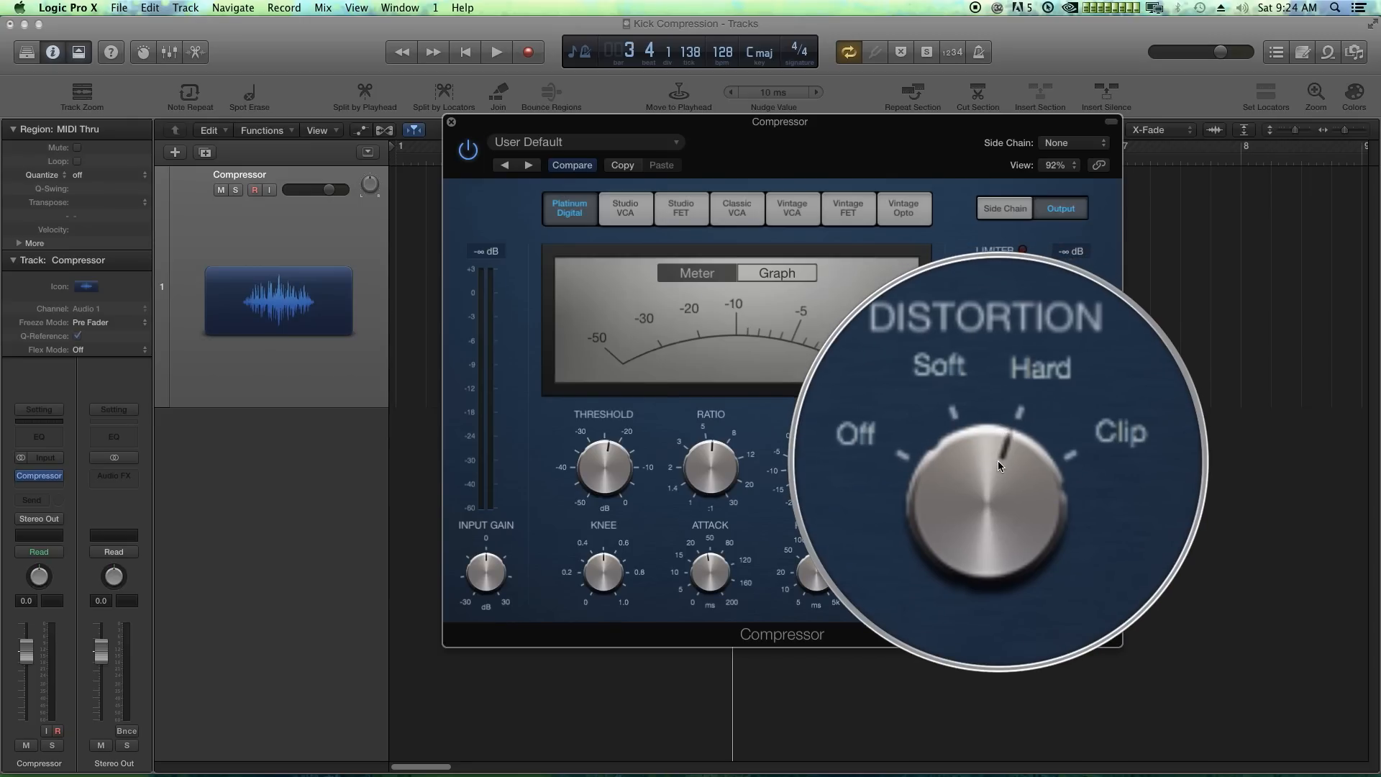
pyautogui.moveTo(999, 461); pyautogui.dragTo(996, 453)
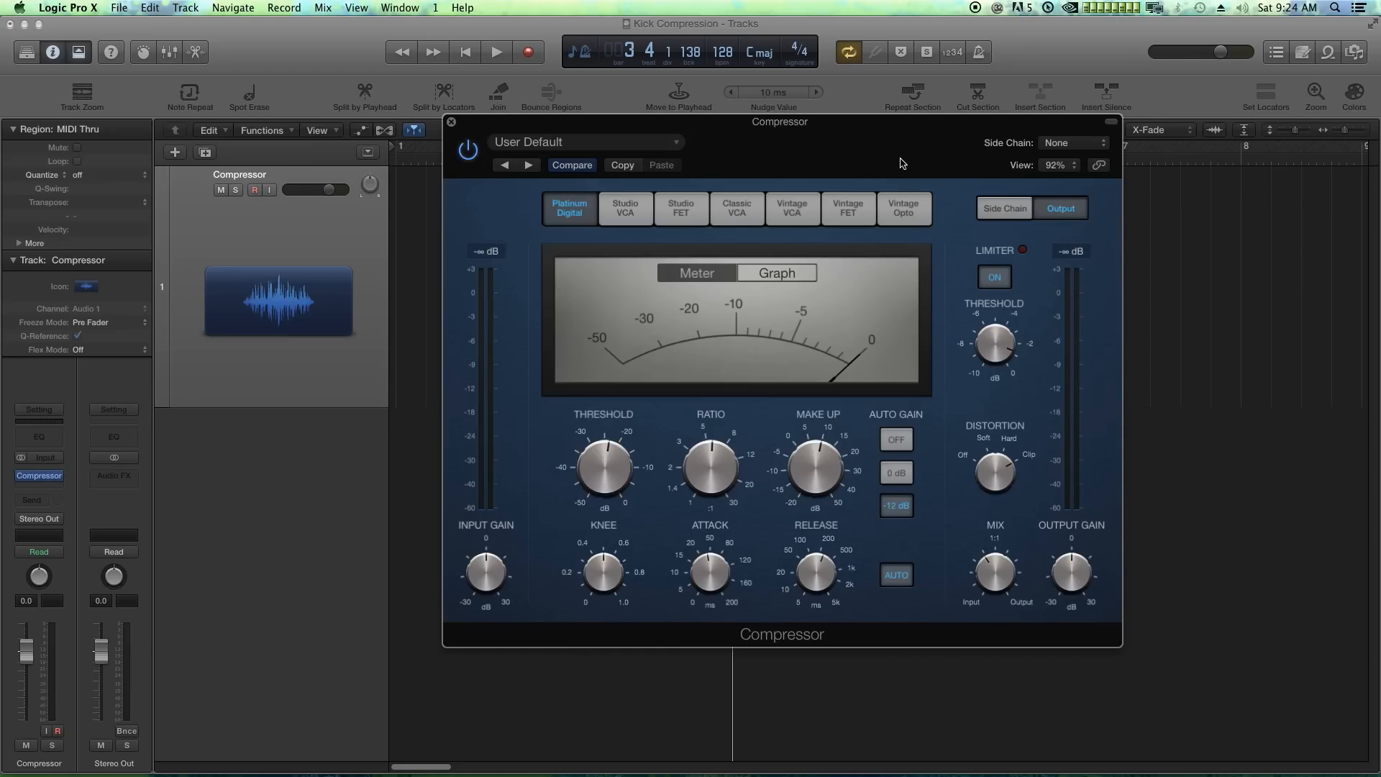
pyautogui.moveTo(899, 155)
pyautogui.mouseDown()
pyautogui.moveTo(908, 427)
pyautogui.moveTo(916, 146)
pyautogui.mouseUp()
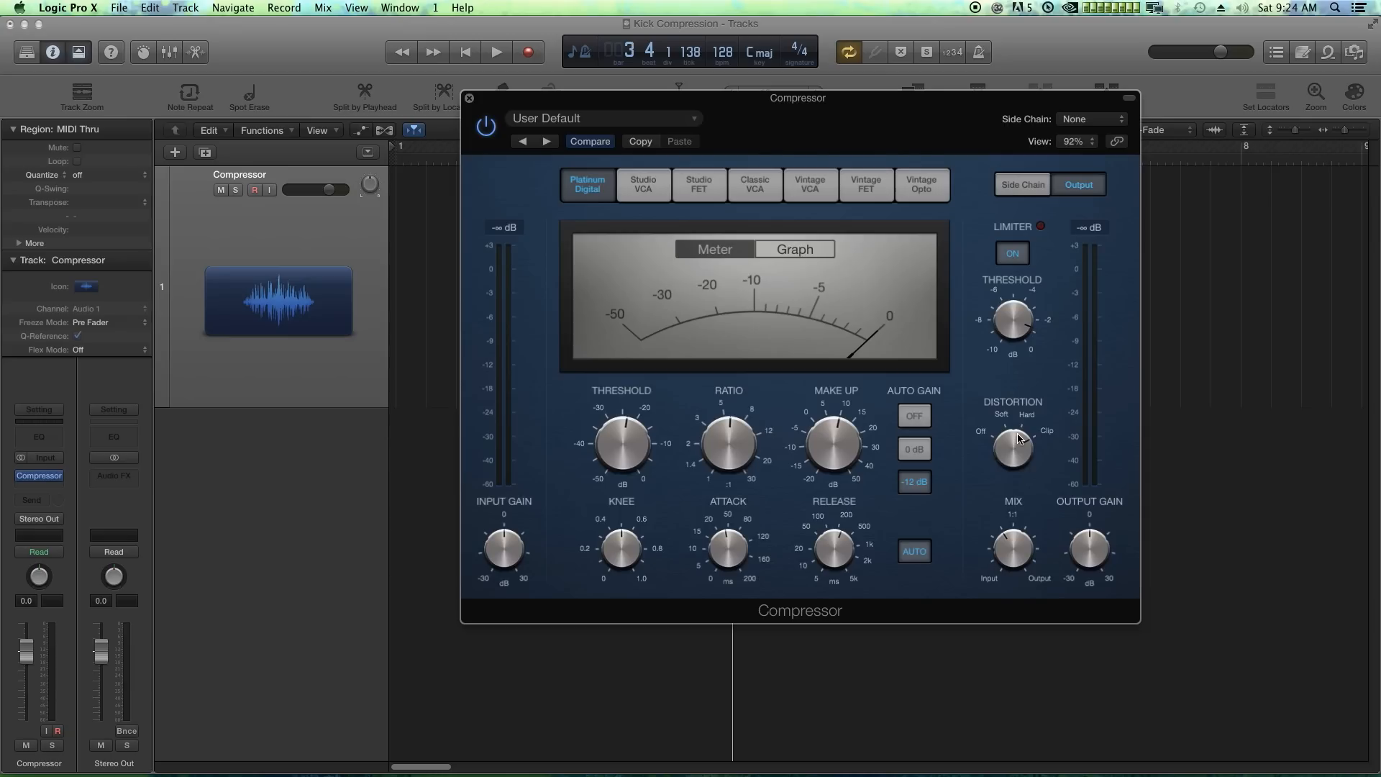
# Step: Sweep the Mix knob between Input and Output, and look at the Side Chain detection and filter settings before returning to Output
pyautogui.moveTo(1016, 545)
pyautogui.moveTo(1019, 565); pyautogui.dragTo(1022, 644)
pyautogui.moveTo(1018, 563); pyautogui.dragTo(999, 402)
pyautogui.moveTo(1012, 562); pyautogui.dragTo(1044, 647)
pyautogui.moveTo(1011, 545)
pyautogui.mouseDown()
pyautogui.moveTo(1009, 520)
pyautogui.moveTo(1017, 618)
pyautogui.moveTo(1016, 521)
pyautogui.moveTo(1020, 533)
pyautogui.mouseUp()
pyautogui.click(1023, 189)
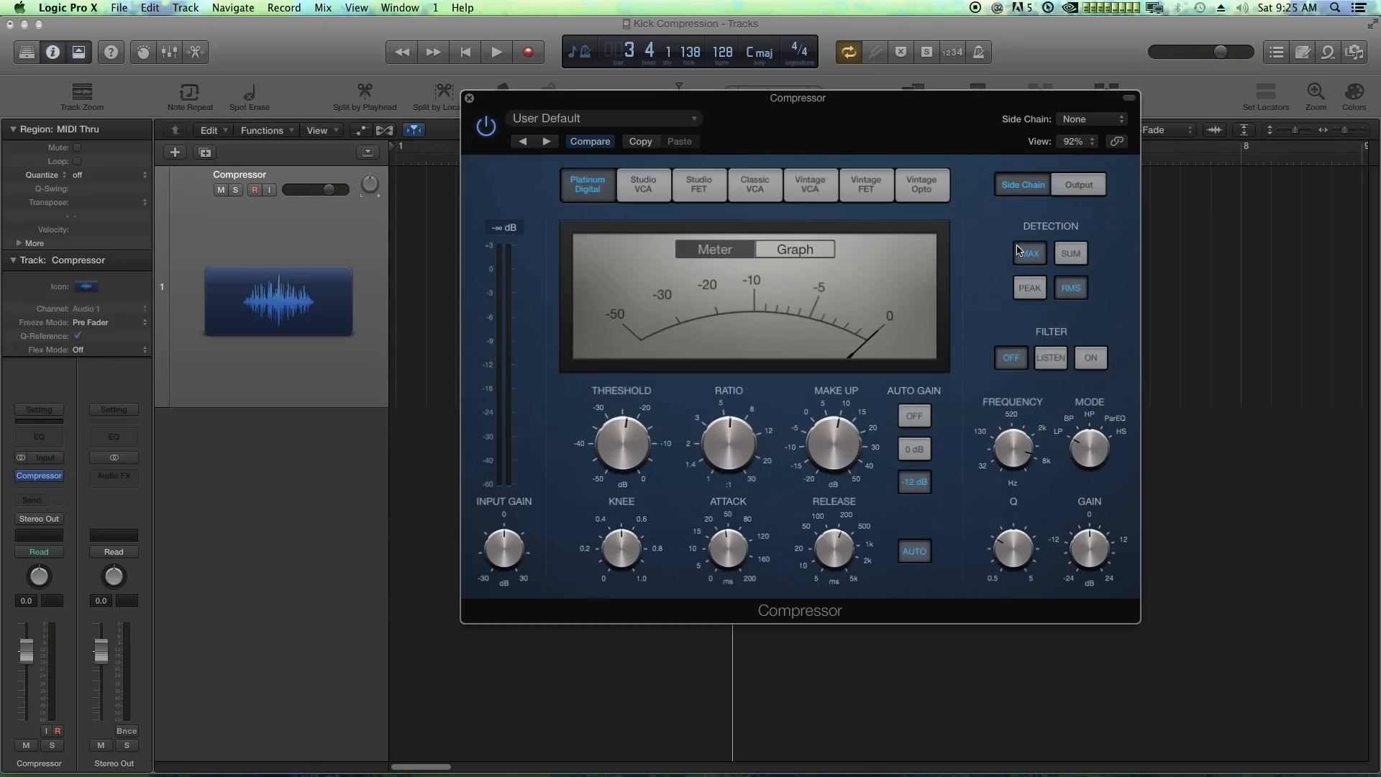
pyautogui.click(1077, 183)
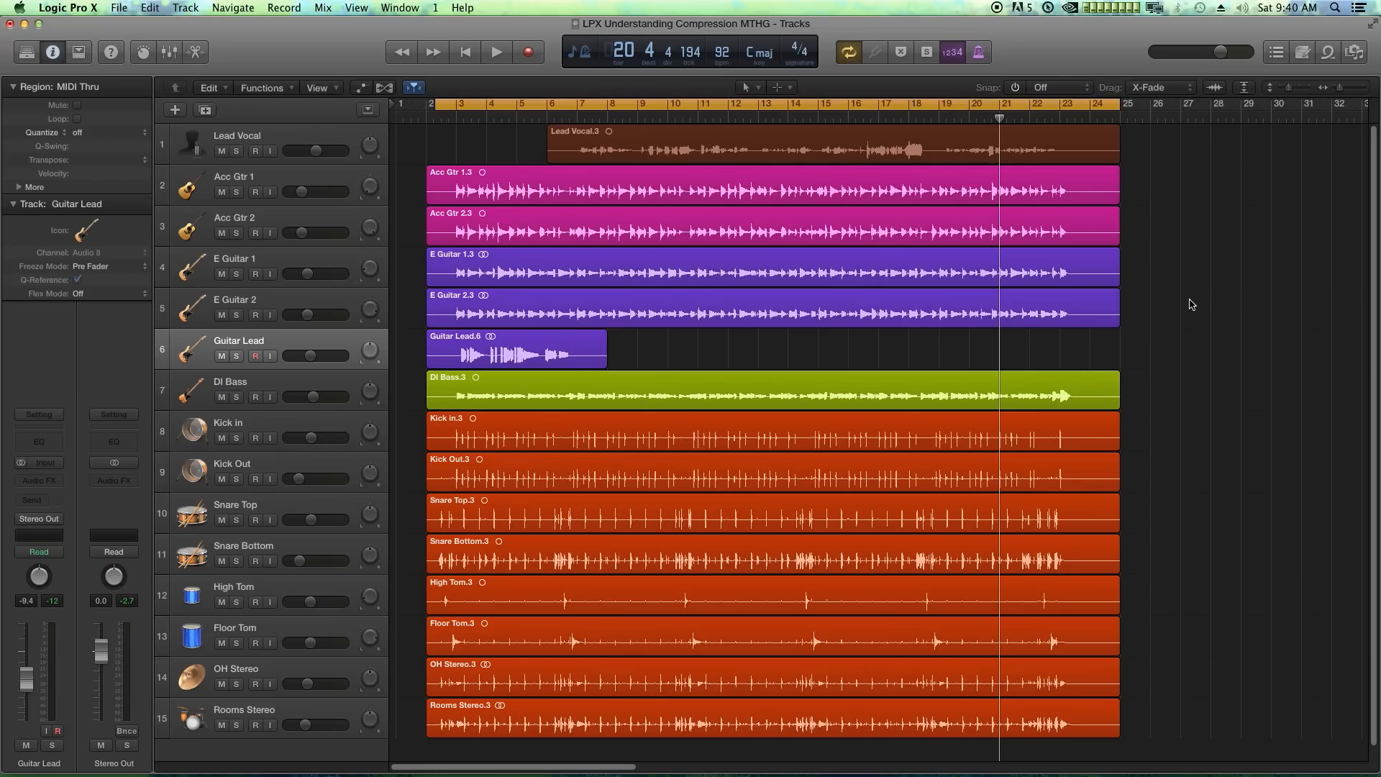
# Step: Review the drum regions as a group, and highlight the kick and snare regions one after another
pyautogui.moveTo(1174, 453); pyautogui.dragTo(1115, 737)
pyautogui.click(430, 439)
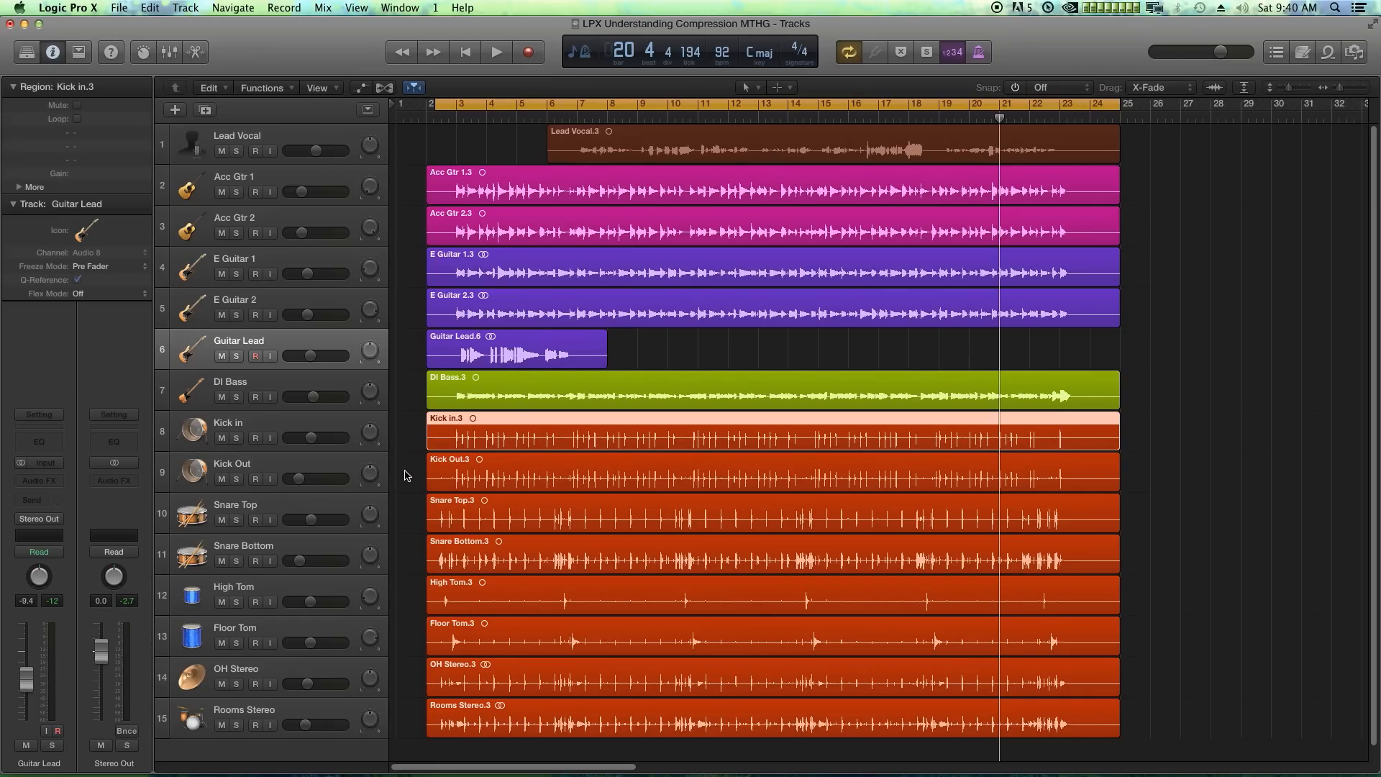
pyautogui.press('Down')
pyautogui.click(433, 519)
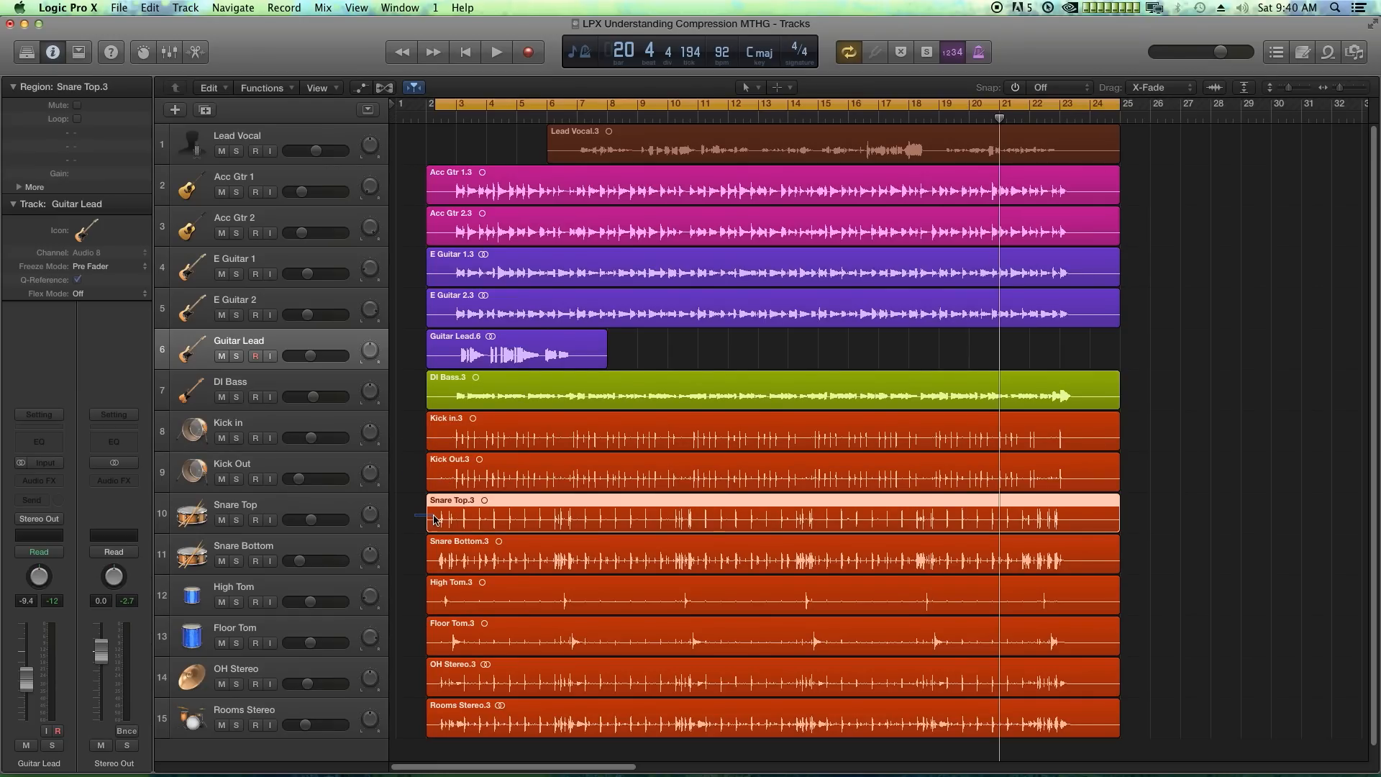
pyautogui.press('Down')
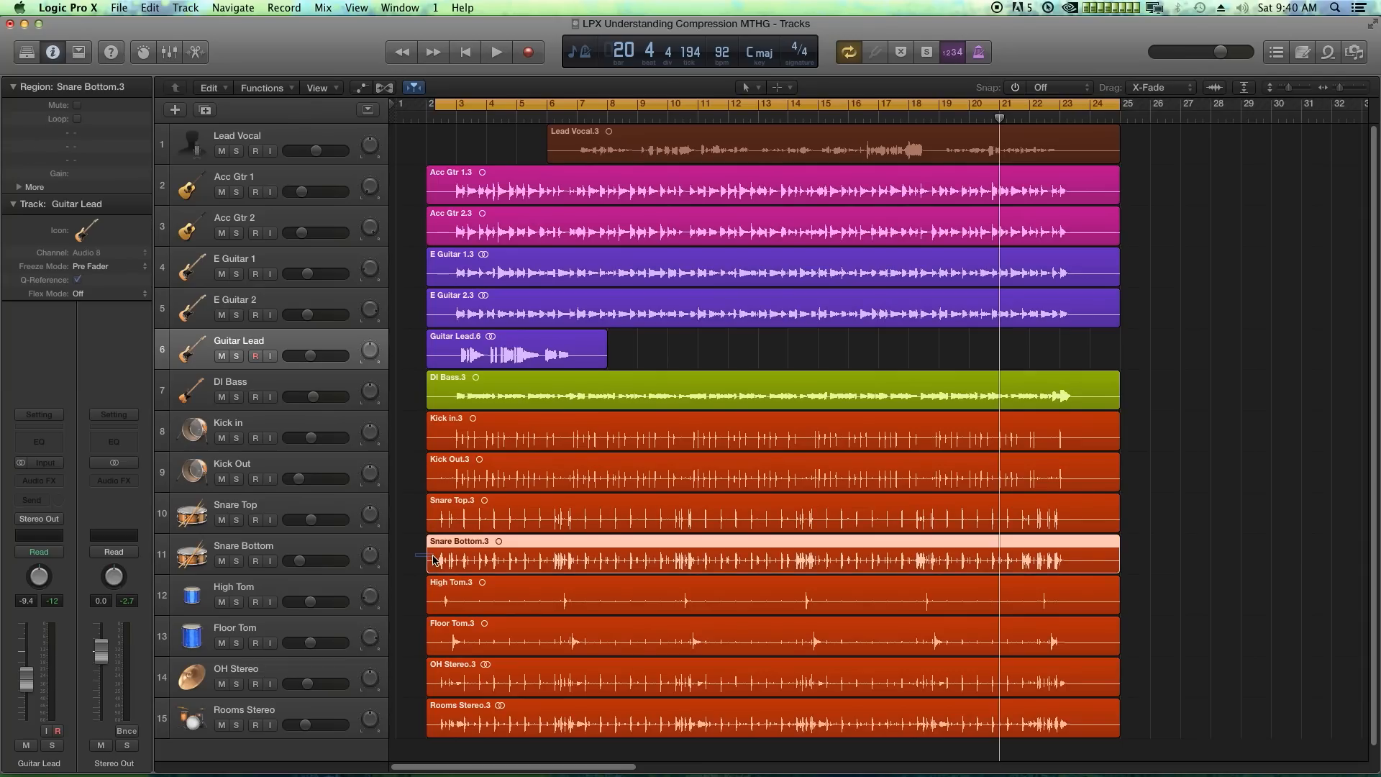
pyautogui.click(415, 579)
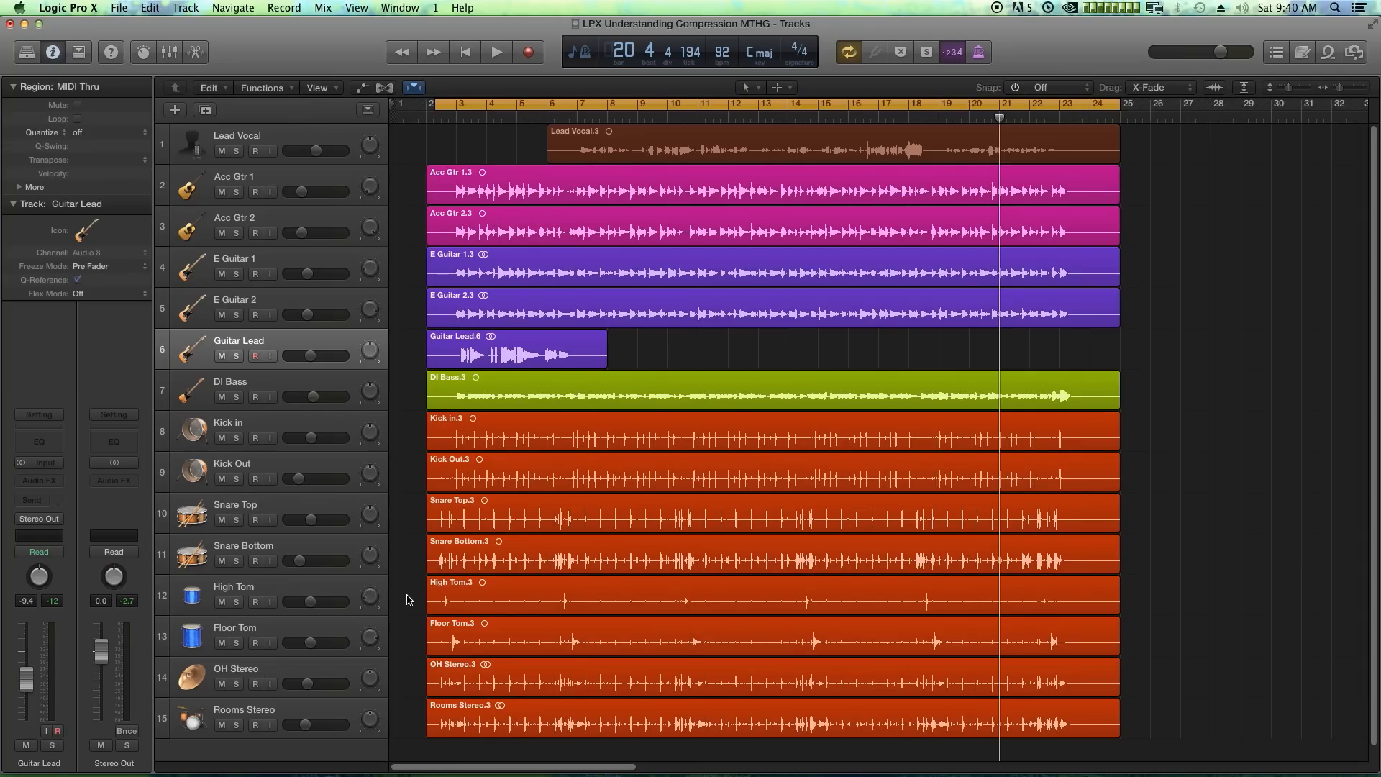
# Step: Highlight the High Tom and Floor Tom regions together, the OH Stereo and Rooms Stereo regions in turn, and clear the selection
pyautogui.moveTo(408, 596); pyautogui.dragTo(454, 646)
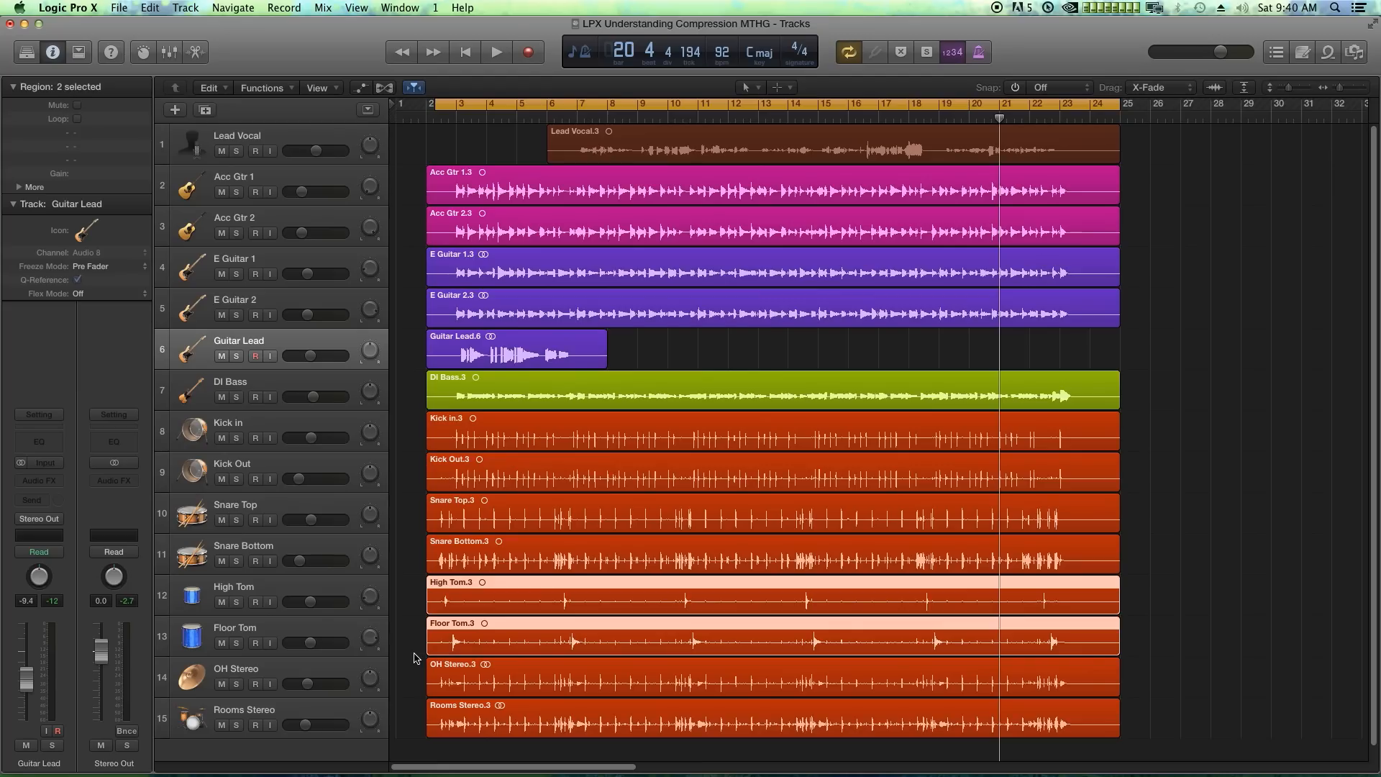
pyautogui.click(415, 658)
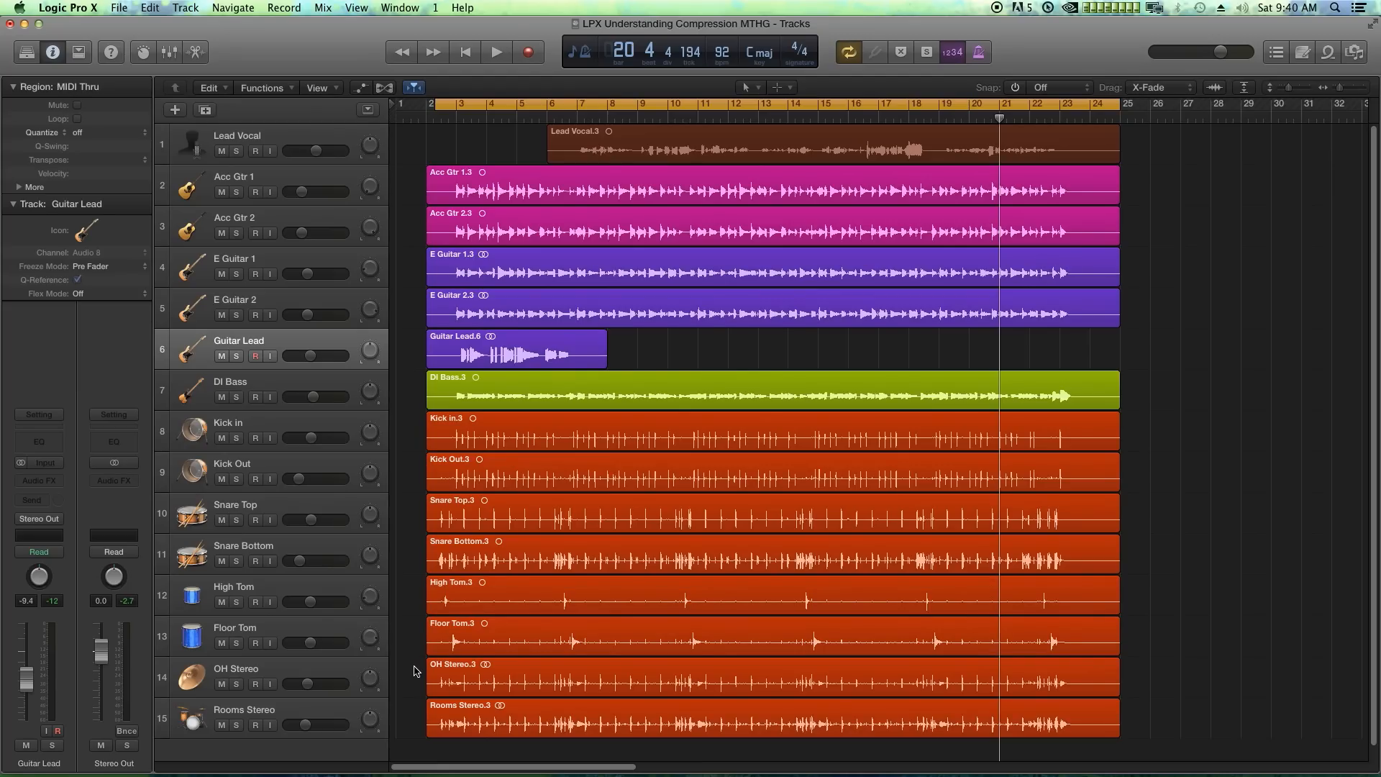
pyautogui.moveTo(415, 676); pyautogui.dragTo(431, 679)
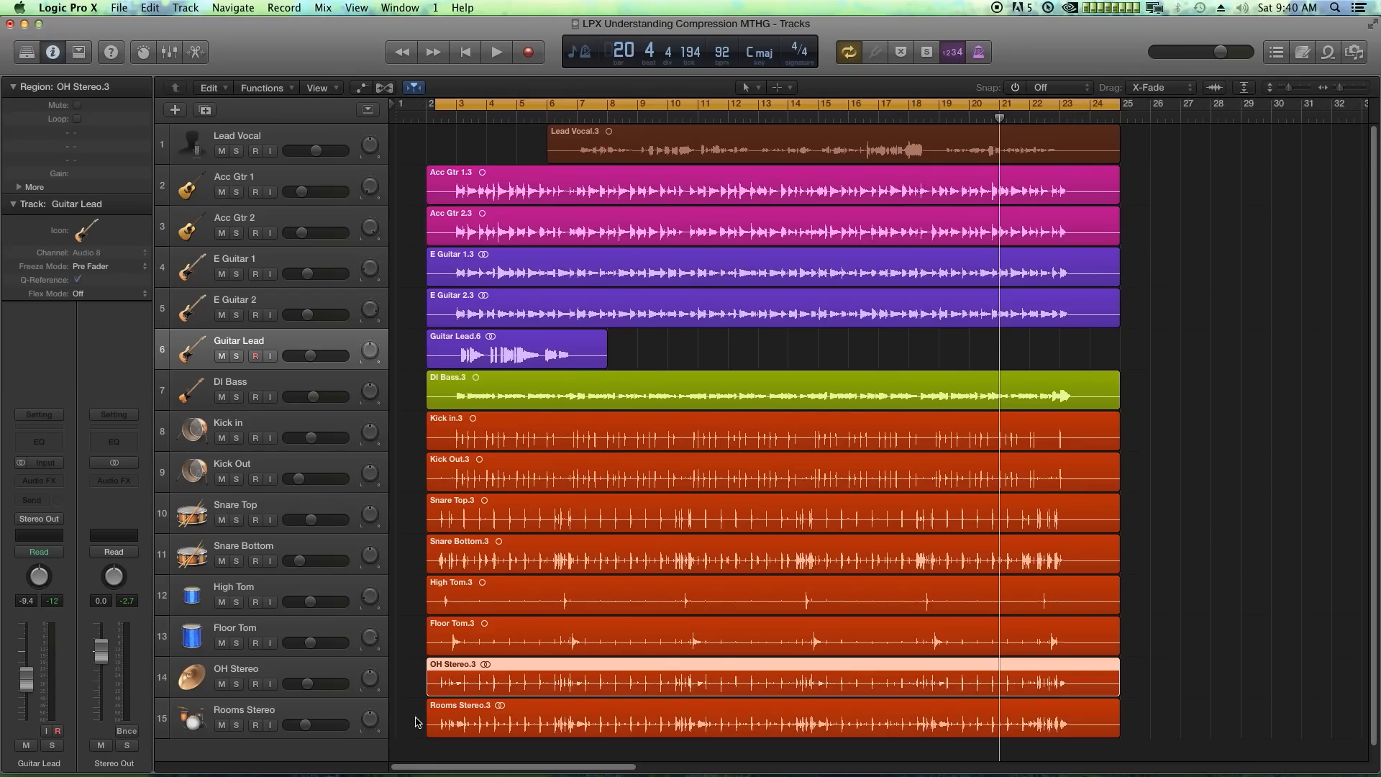
pyautogui.moveTo(416, 719); pyautogui.dragTo(434, 726)
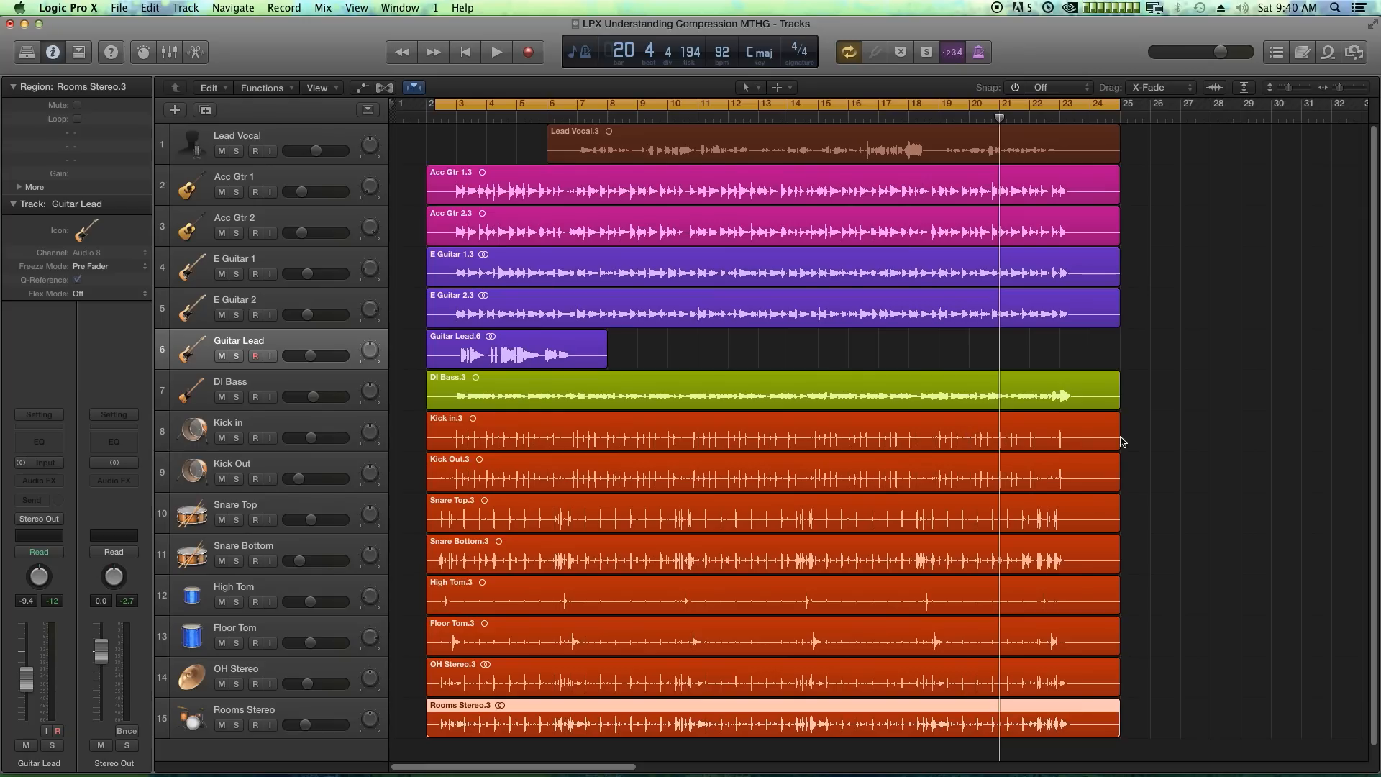
pyautogui.click(1219, 392)
# Step: Highlight the DI Bass, guitar and Lead Vocal regions in turn to review the remaining tracks, and clear the selection
pyautogui.moveTo(1202, 346); pyautogui.dragTo(1085, 394)
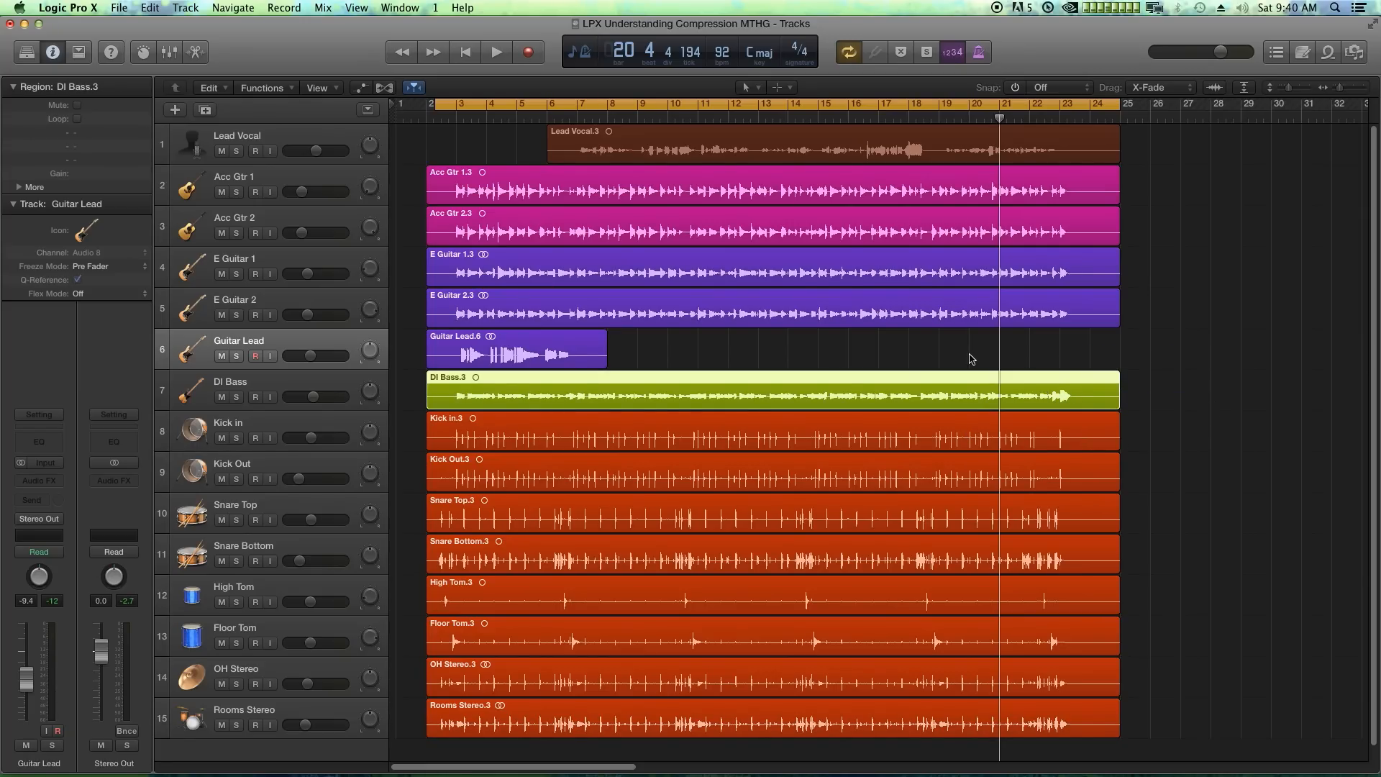
pyautogui.moveTo(420, 279); pyautogui.dragTo(459, 356)
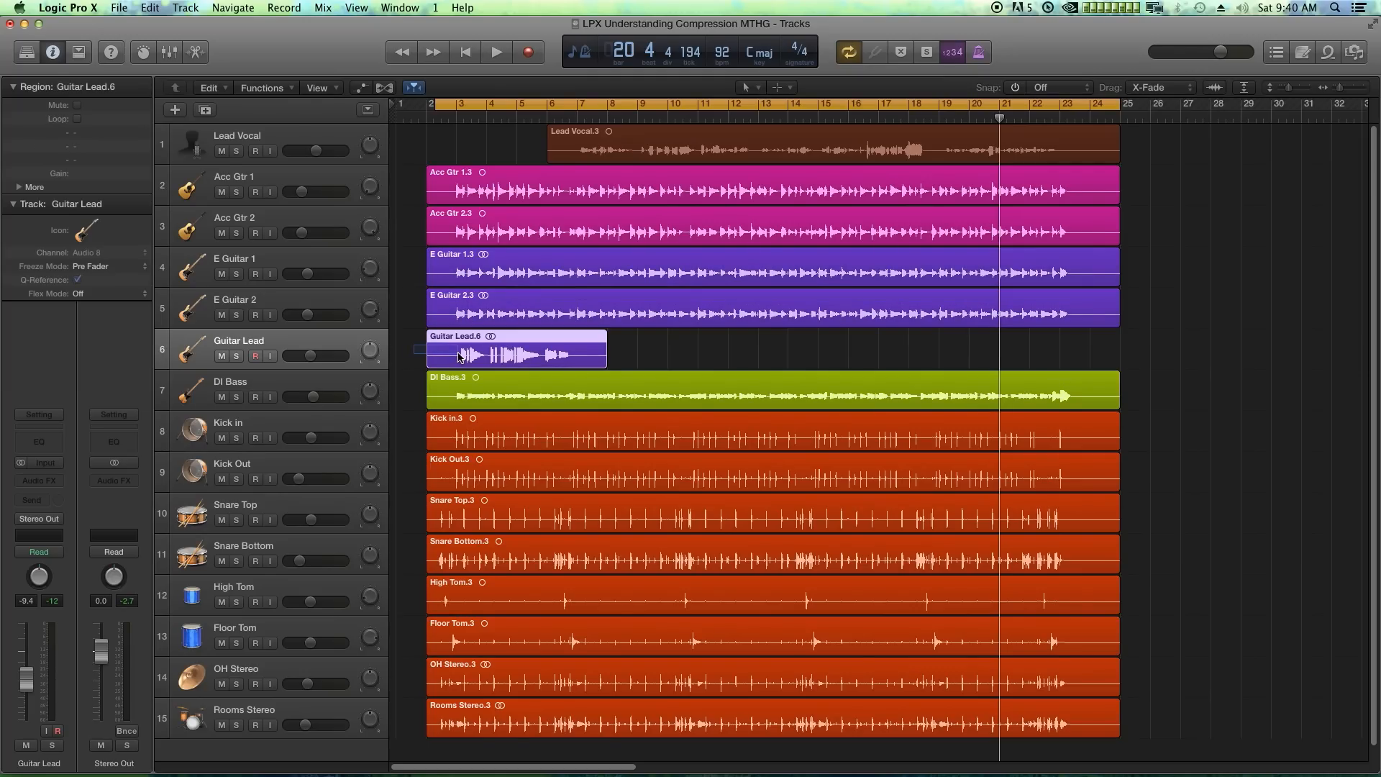
pyautogui.moveTo(414, 188); pyautogui.dragTo(447, 222)
pyautogui.moveTo(537, 141); pyautogui.dragTo(560, 148)
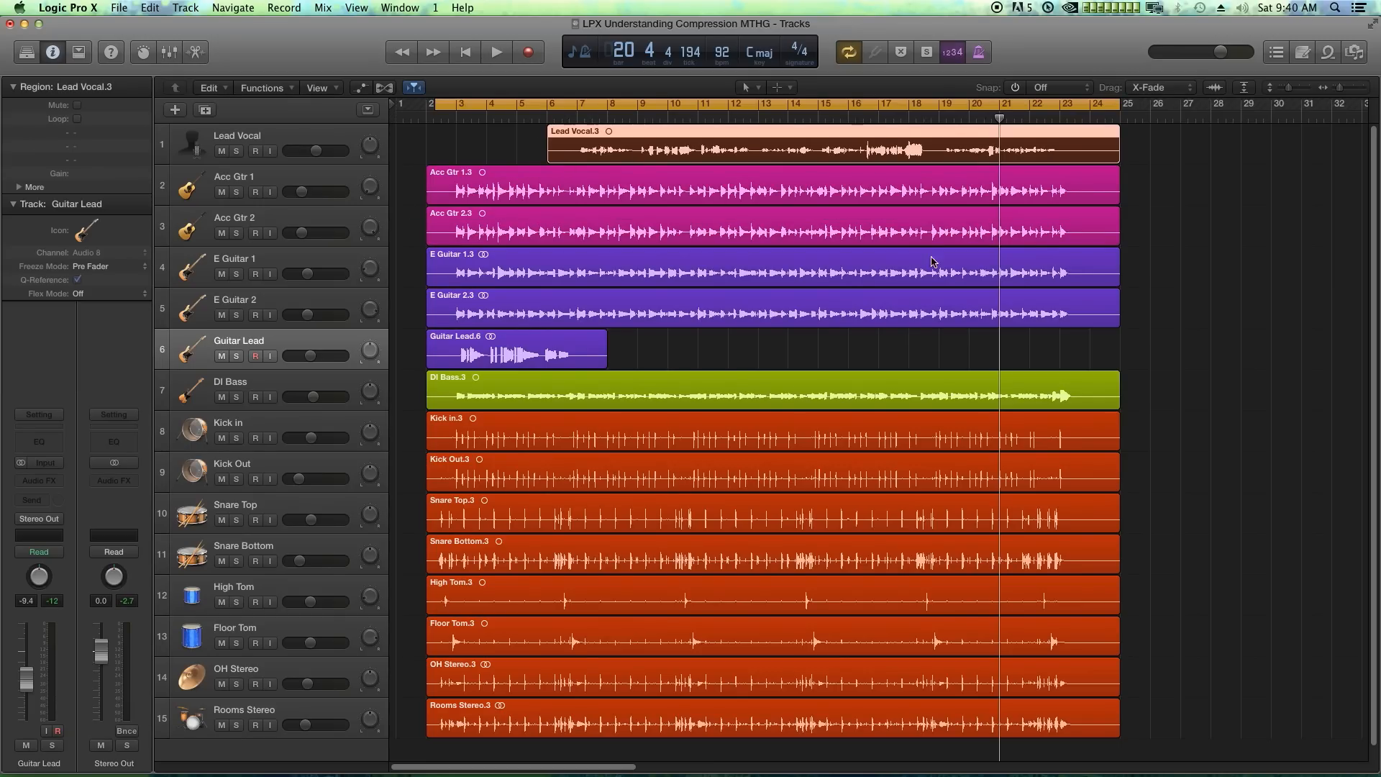
pyautogui.click(1197, 249)
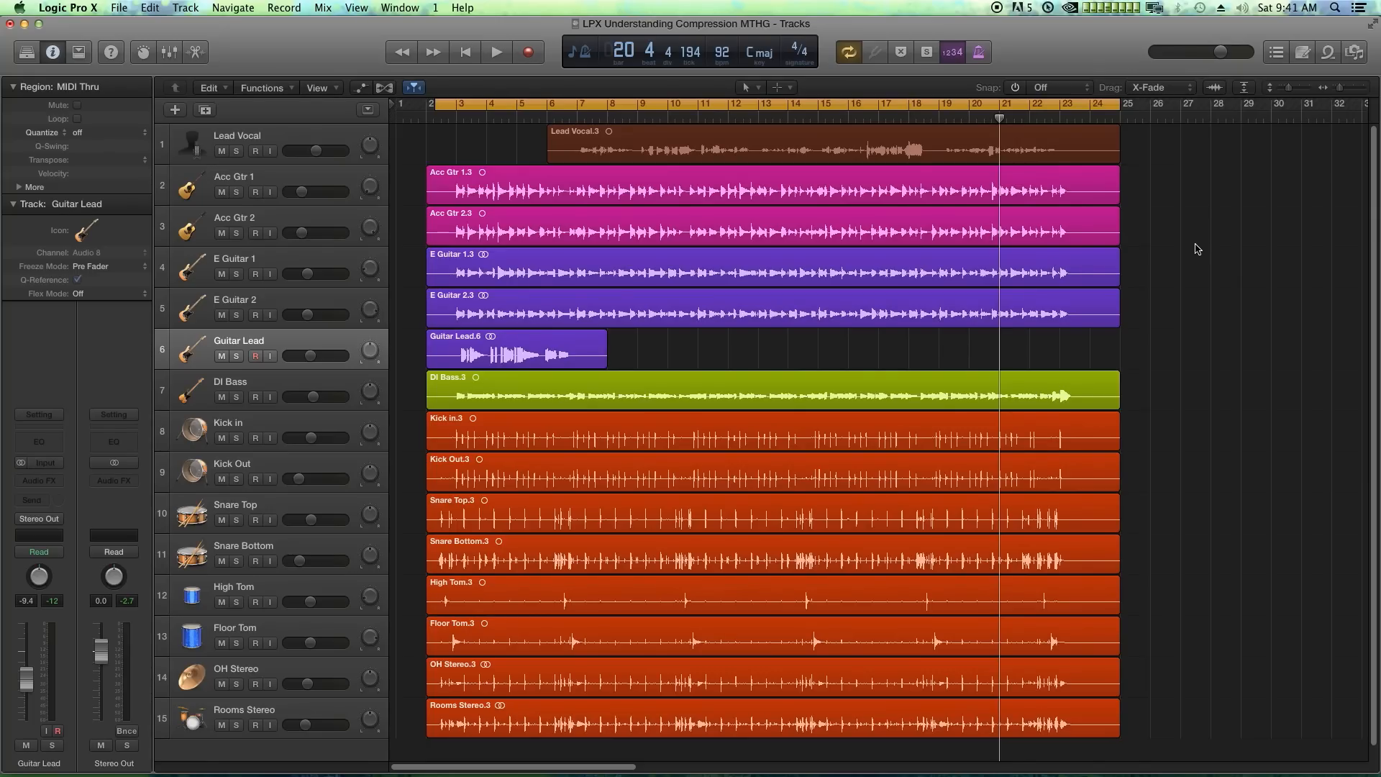
# Step: Glance at the channel strips in the mixer, hide it again, and play the song from bar 2
pyautogui.press('x')
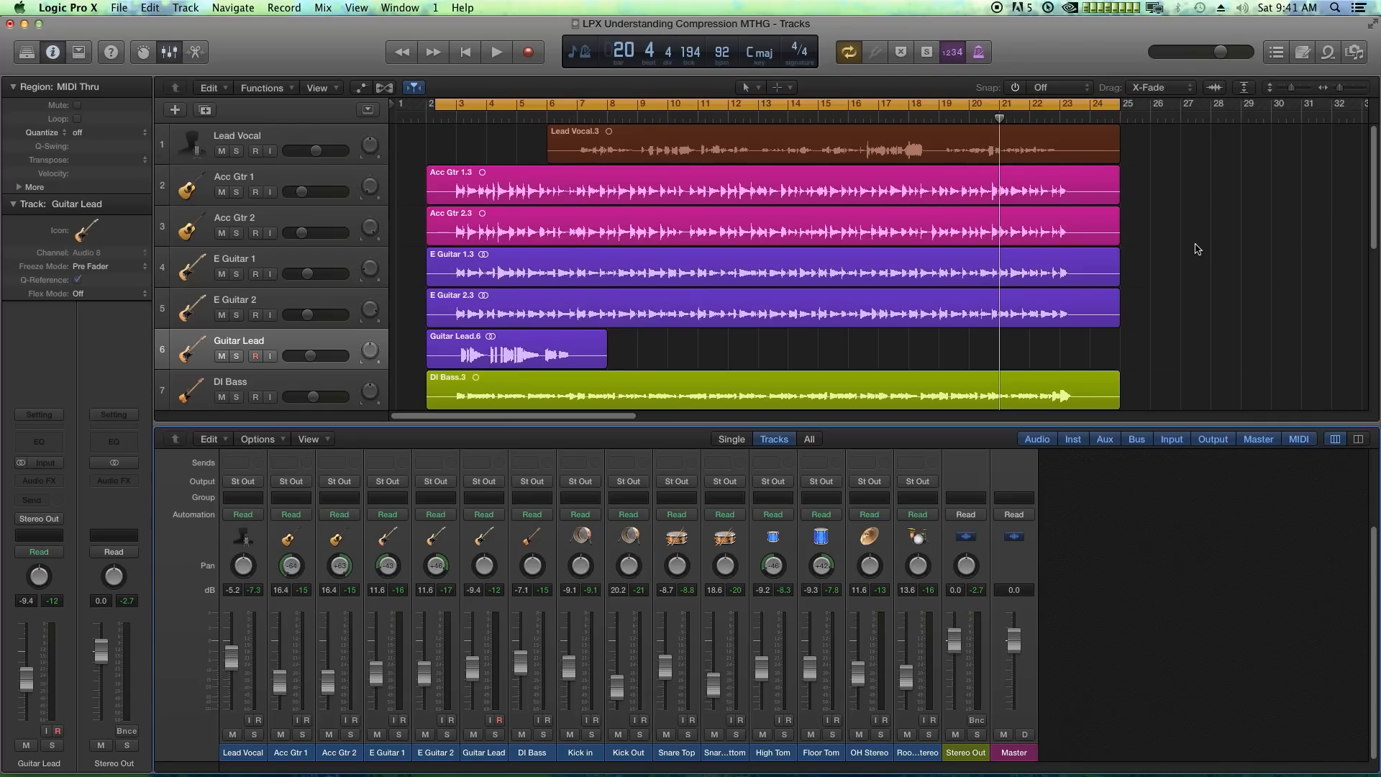
pyautogui.press('x')
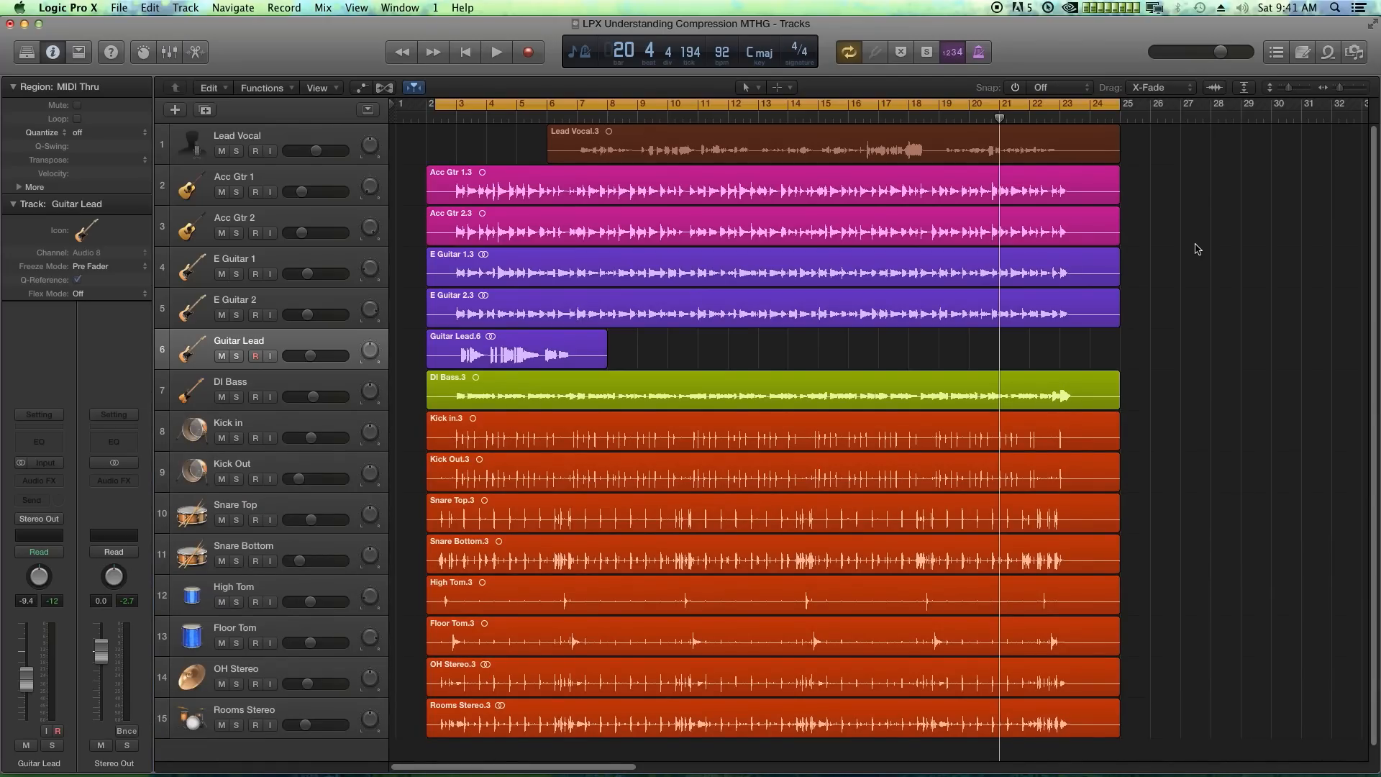
pyautogui.press('space')
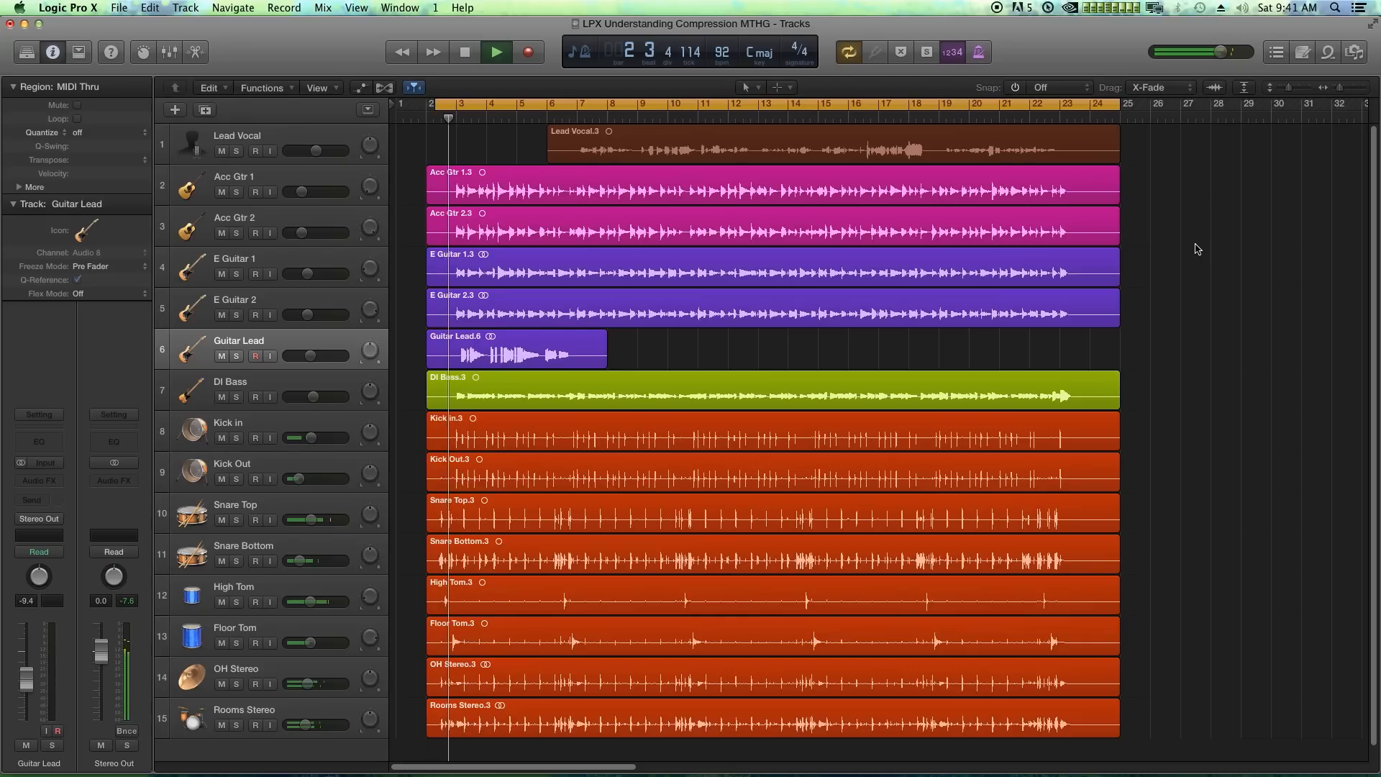
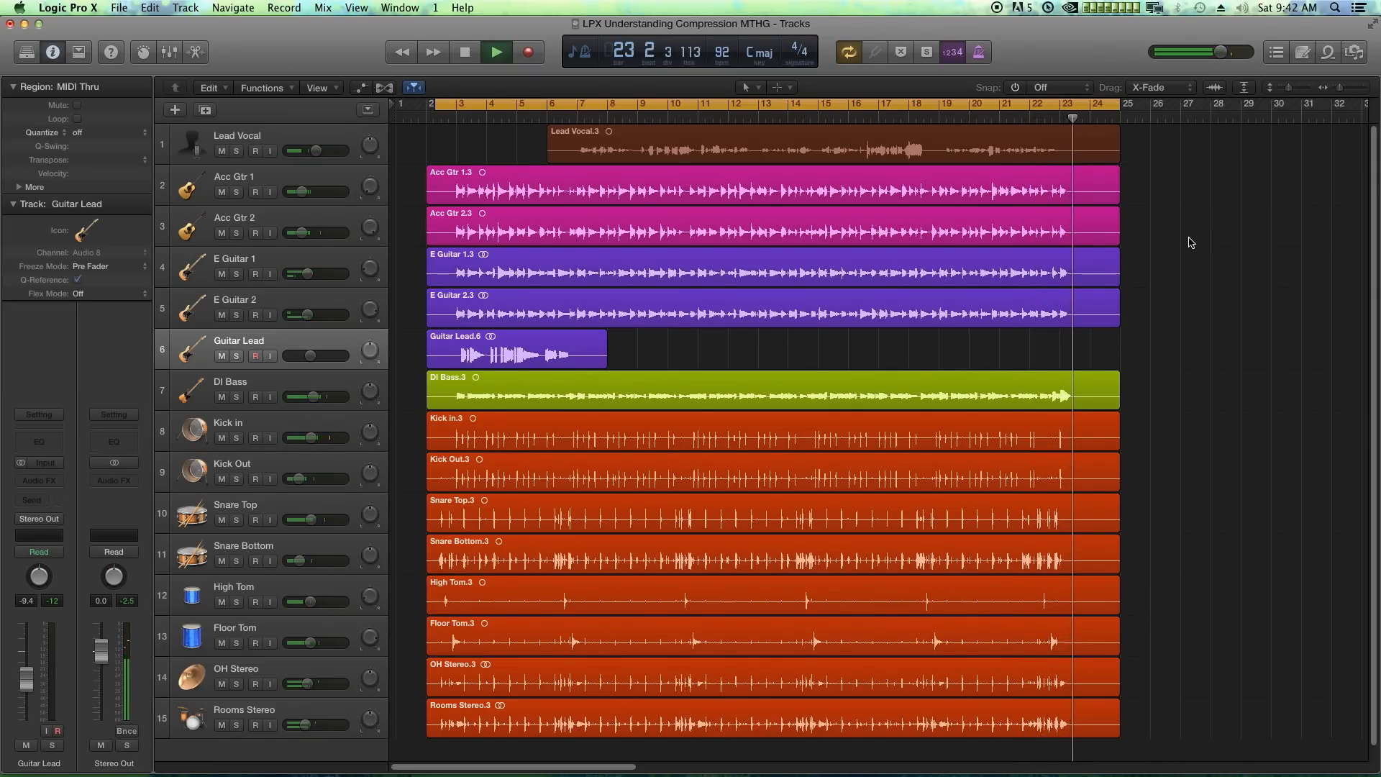
# Step: Stop playback, highlight the four acoustic and electric guitar regions and the acoustic pair alone, and clear the selection
pyautogui.press('space')
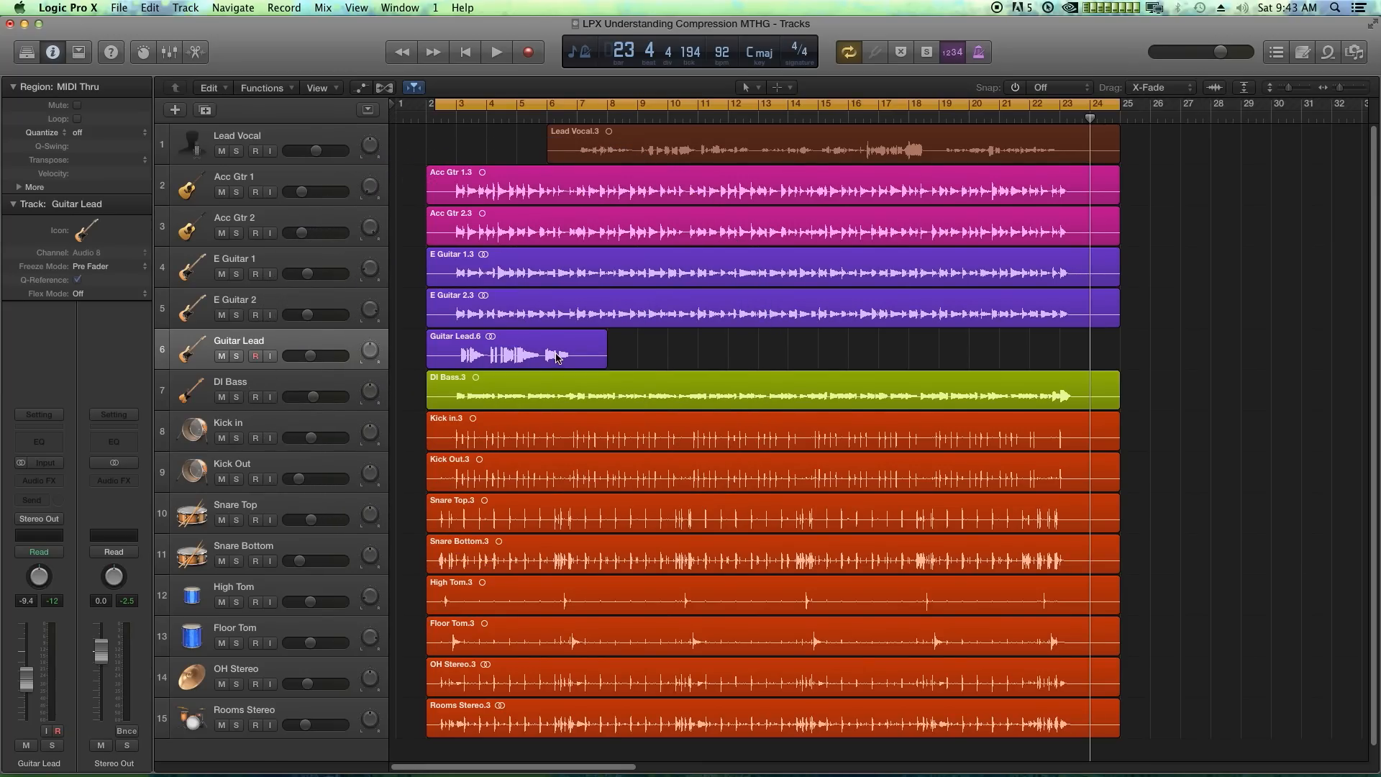
pyautogui.moveTo(1144, 198); pyautogui.dragTo(963, 310)
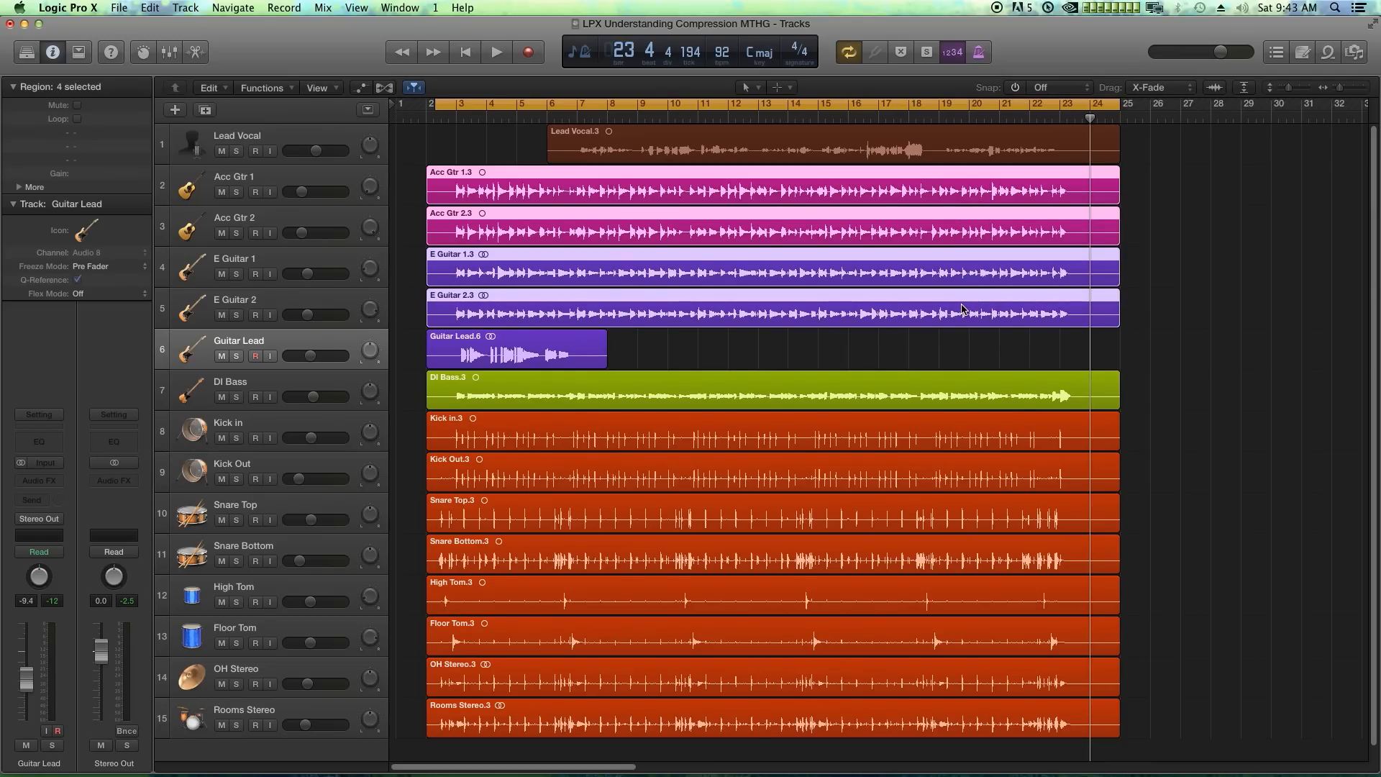
pyautogui.moveTo(1154, 193); pyautogui.dragTo(1094, 229)
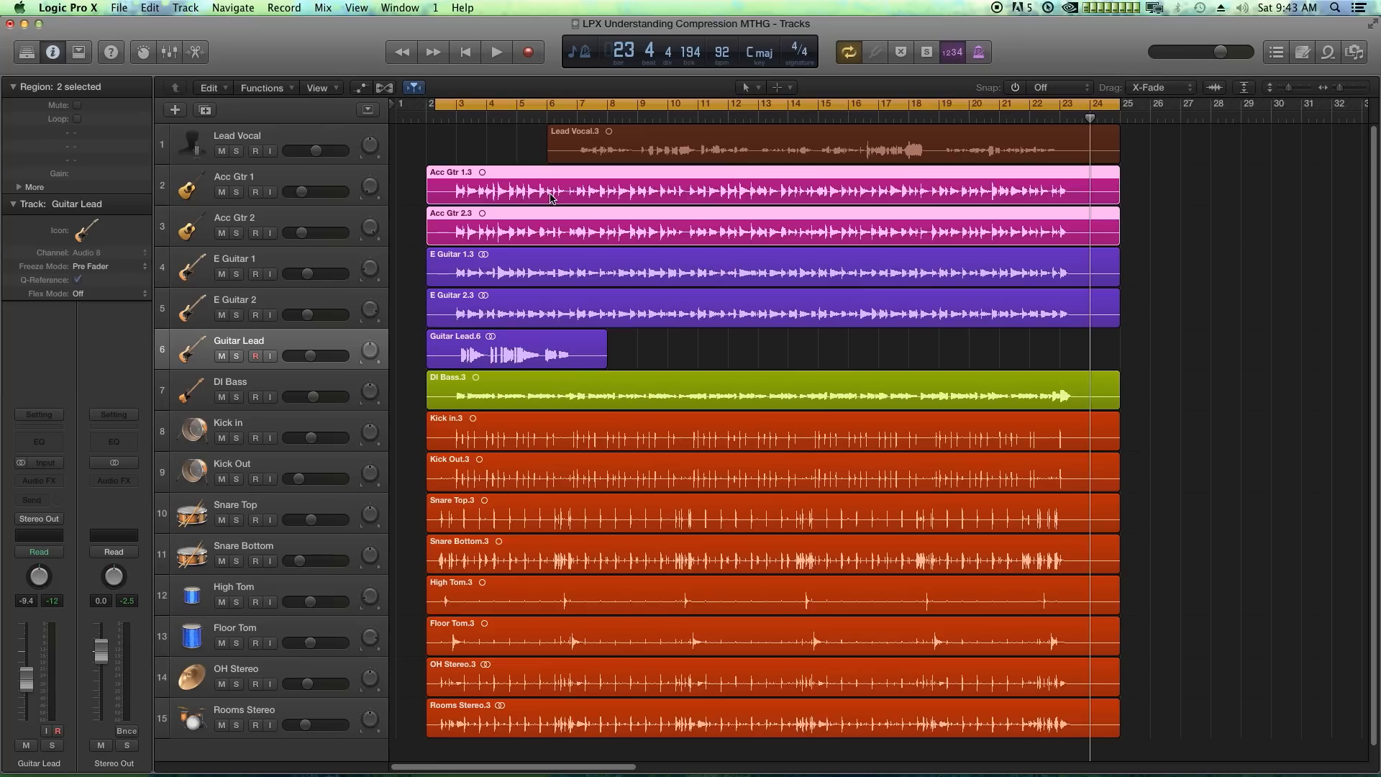
pyautogui.click(531, 144)
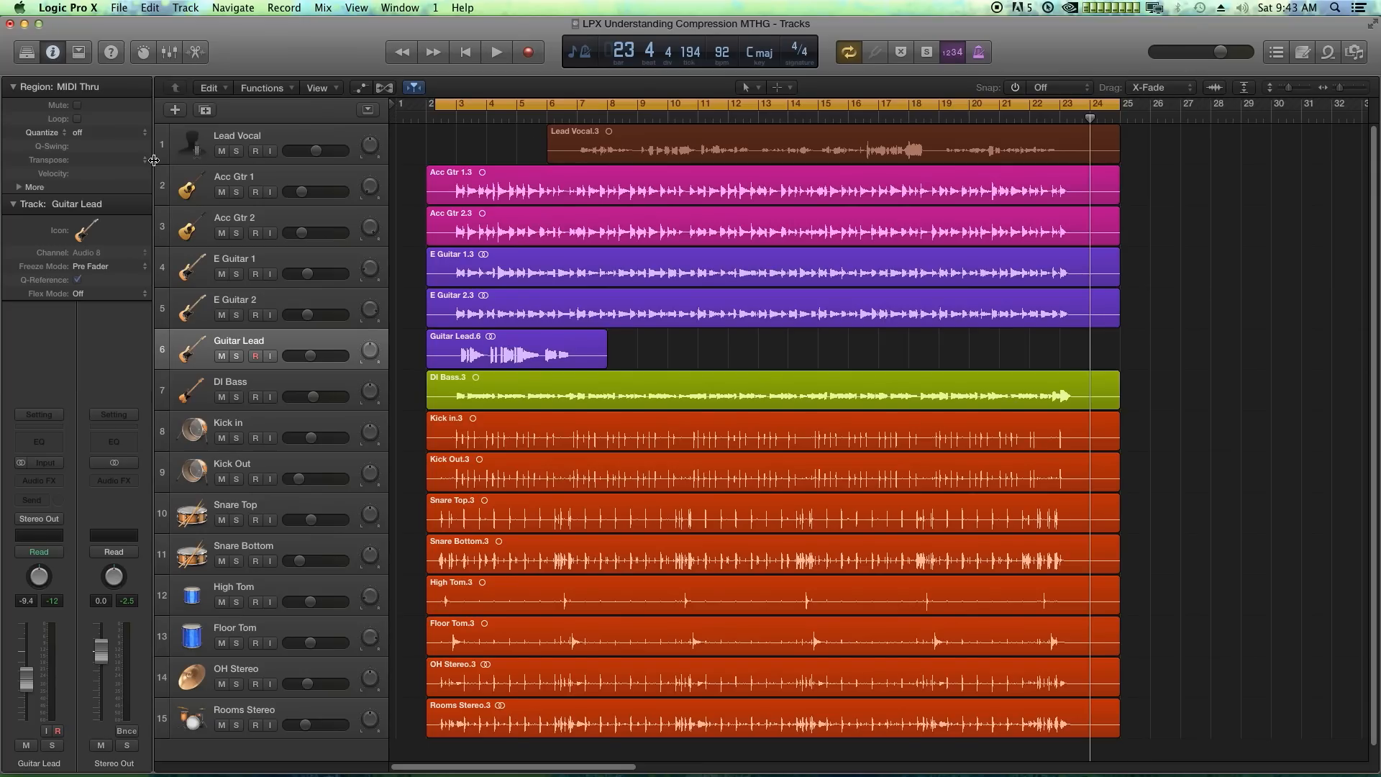
pyautogui.moveTo(172, 163)
pyautogui.mouseDown()
pyautogui.moveTo(183, 240)
pyautogui.moveTo(185, 163)
pyautogui.mouseUp()
# Step: Solo all drum tracks from Kick in to Rooms Stereo together, unsolo them again, and clear the region selection
pyautogui.click(301, 432)
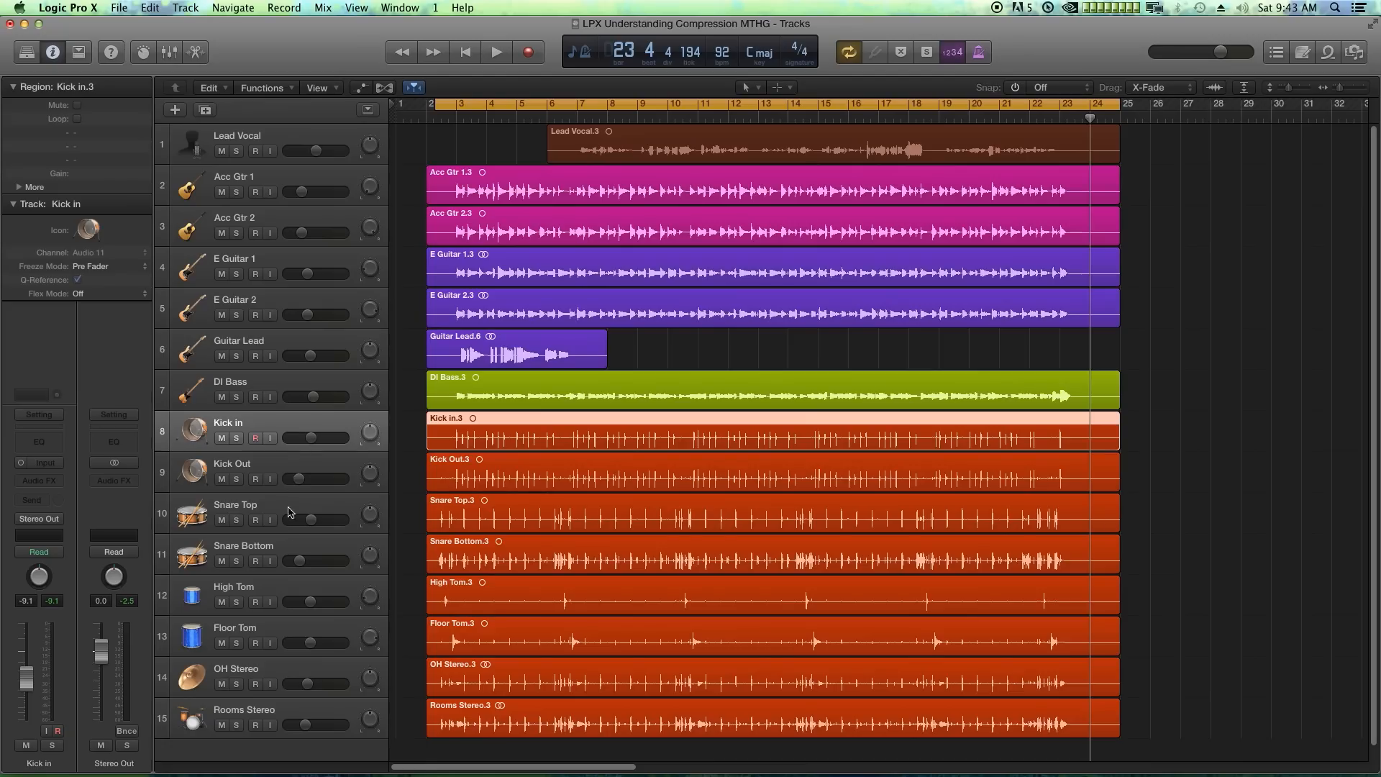
pyautogui.keyDown('shift'); pyautogui.click(262, 713); pyautogui.keyUp('shift')
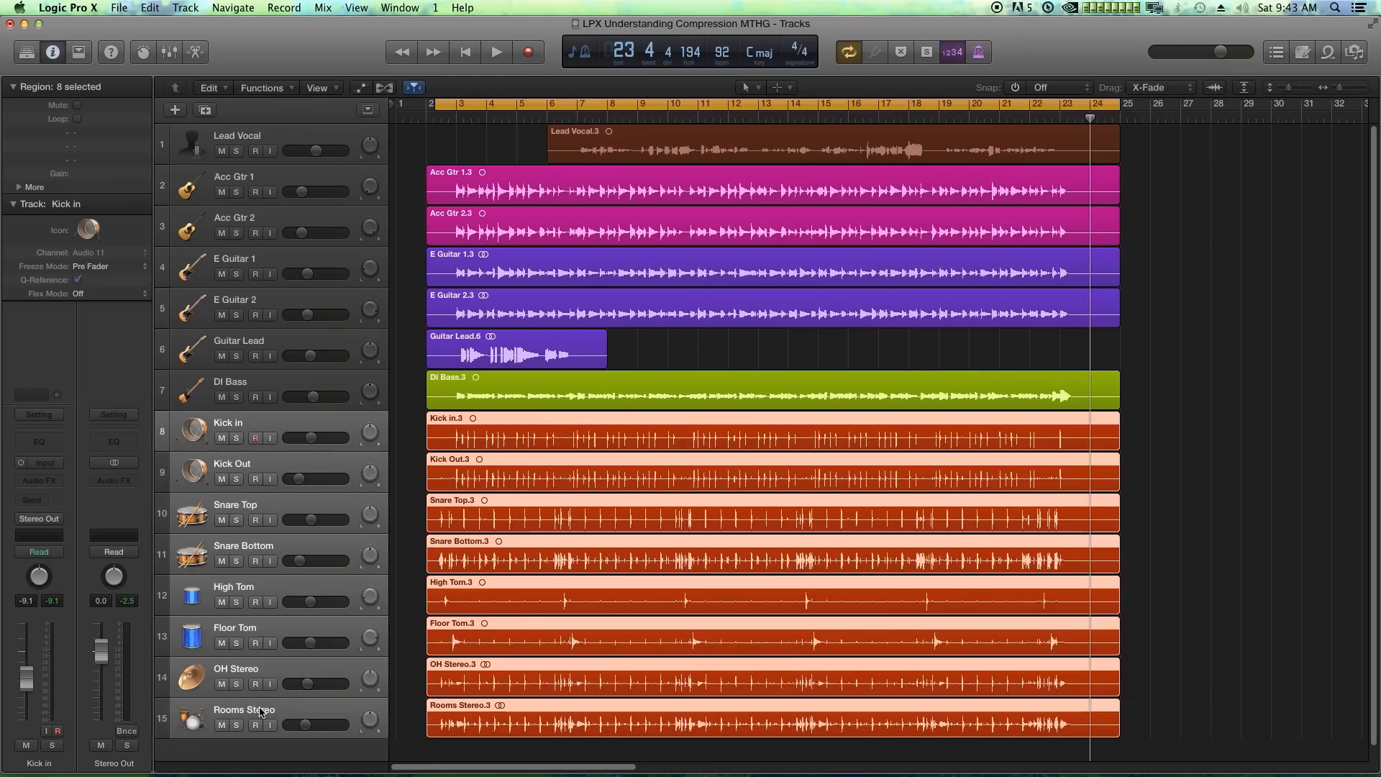
pyautogui.click(236, 438)
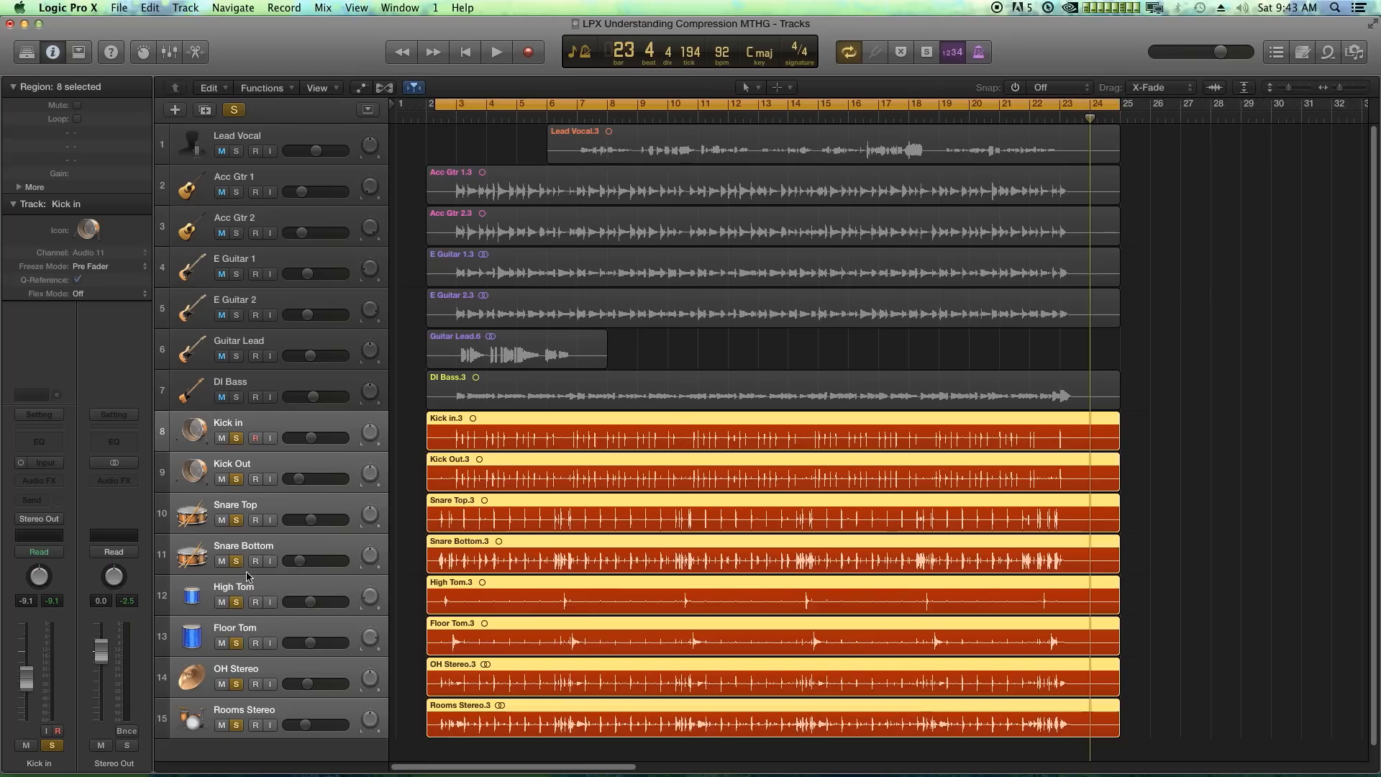
pyautogui.click(236, 480)
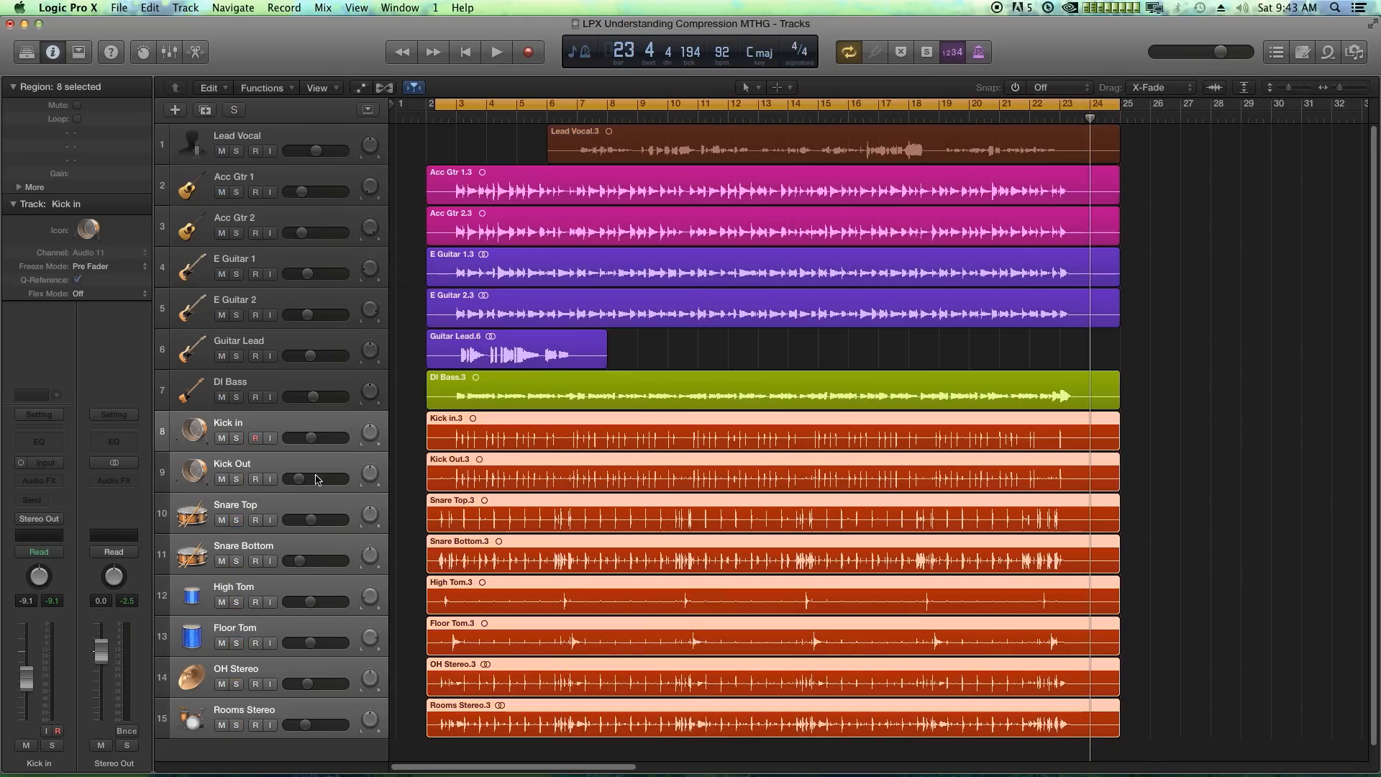
pyautogui.click(1249, 539)
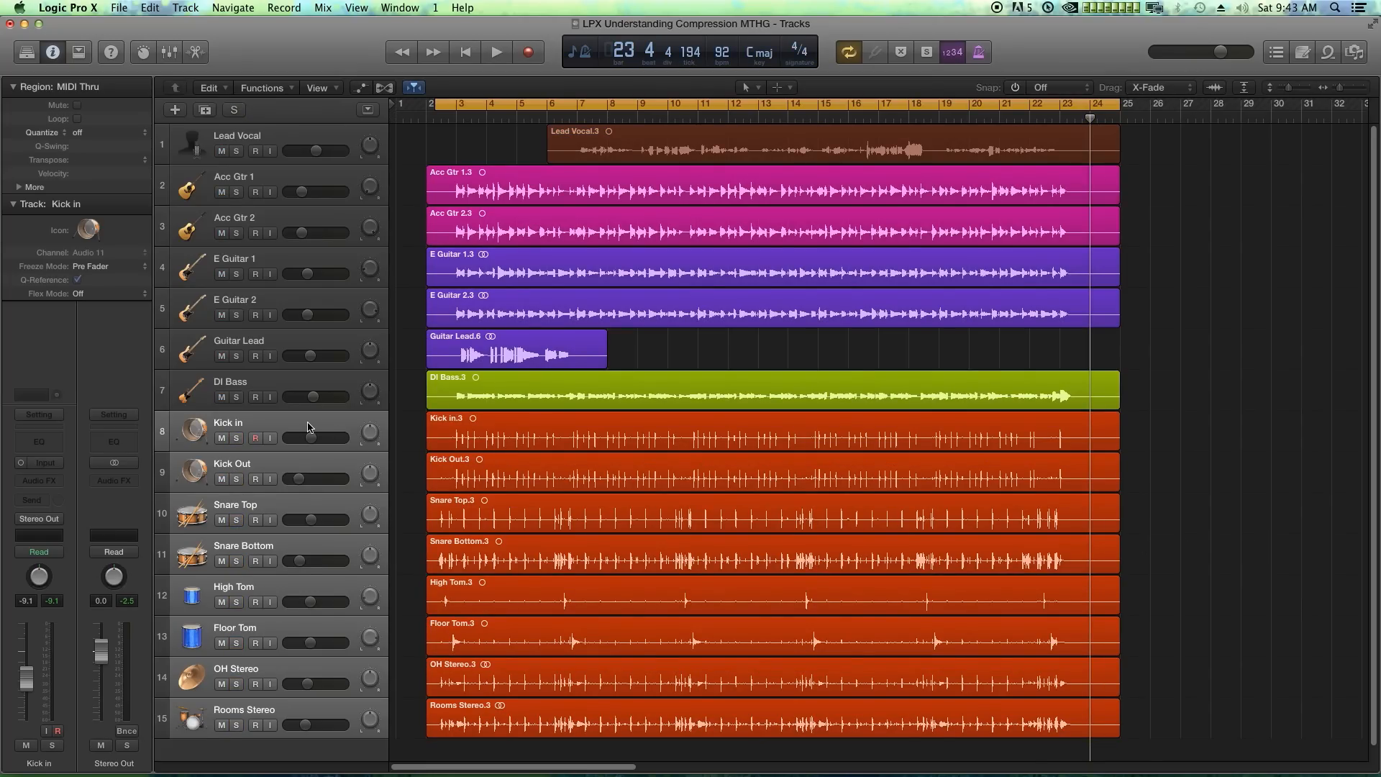
# Step: Show the mixer and shorten the cycle range to run from about bar 3 to bar 6
pyautogui.press('x')
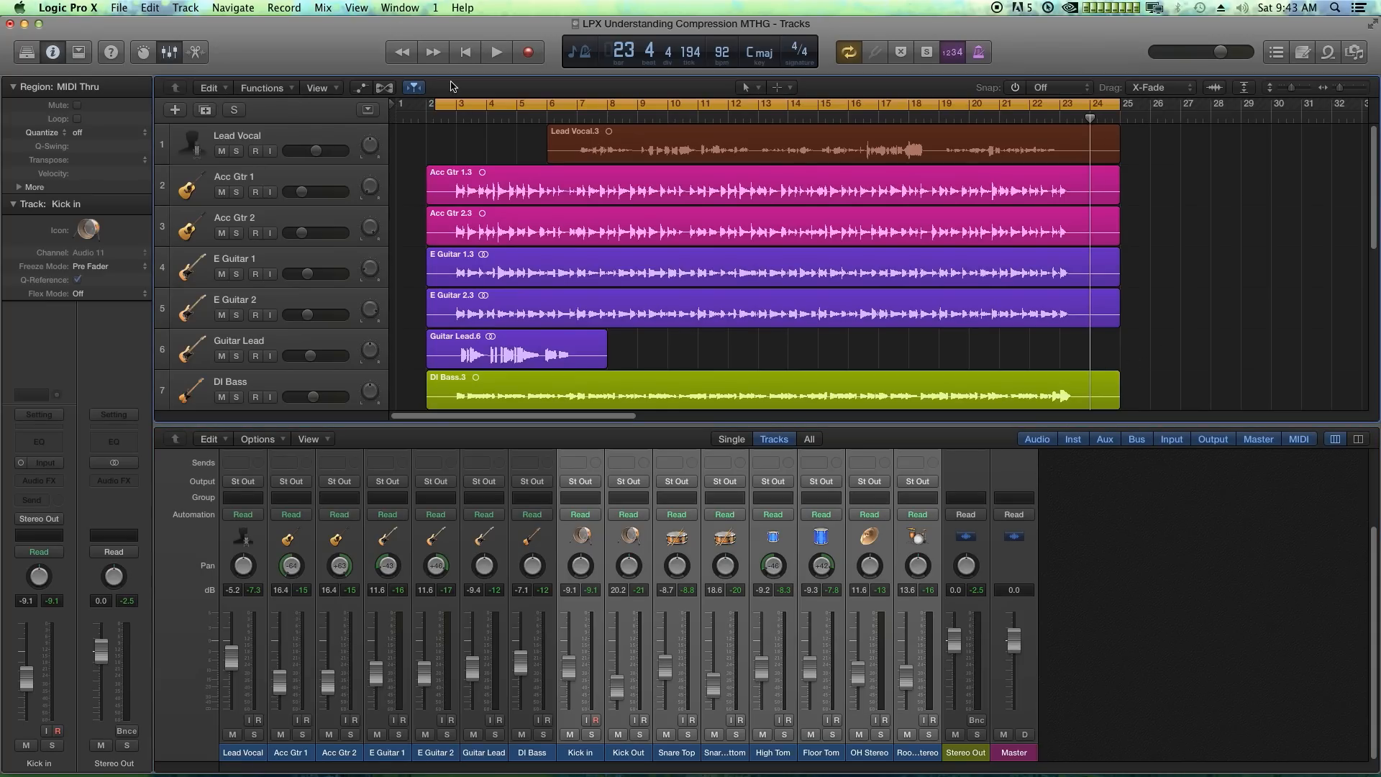
pyautogui.moveTo(436, 108)
pyautogui.mouseDown()
pyautogui.moveTo(466, 109)
pyautogui.moveTo(456, 120)
pyautogui.mouseUp()
pyautogui.moveTo(1119, 105); pyautogui.dragTo(533, 261)
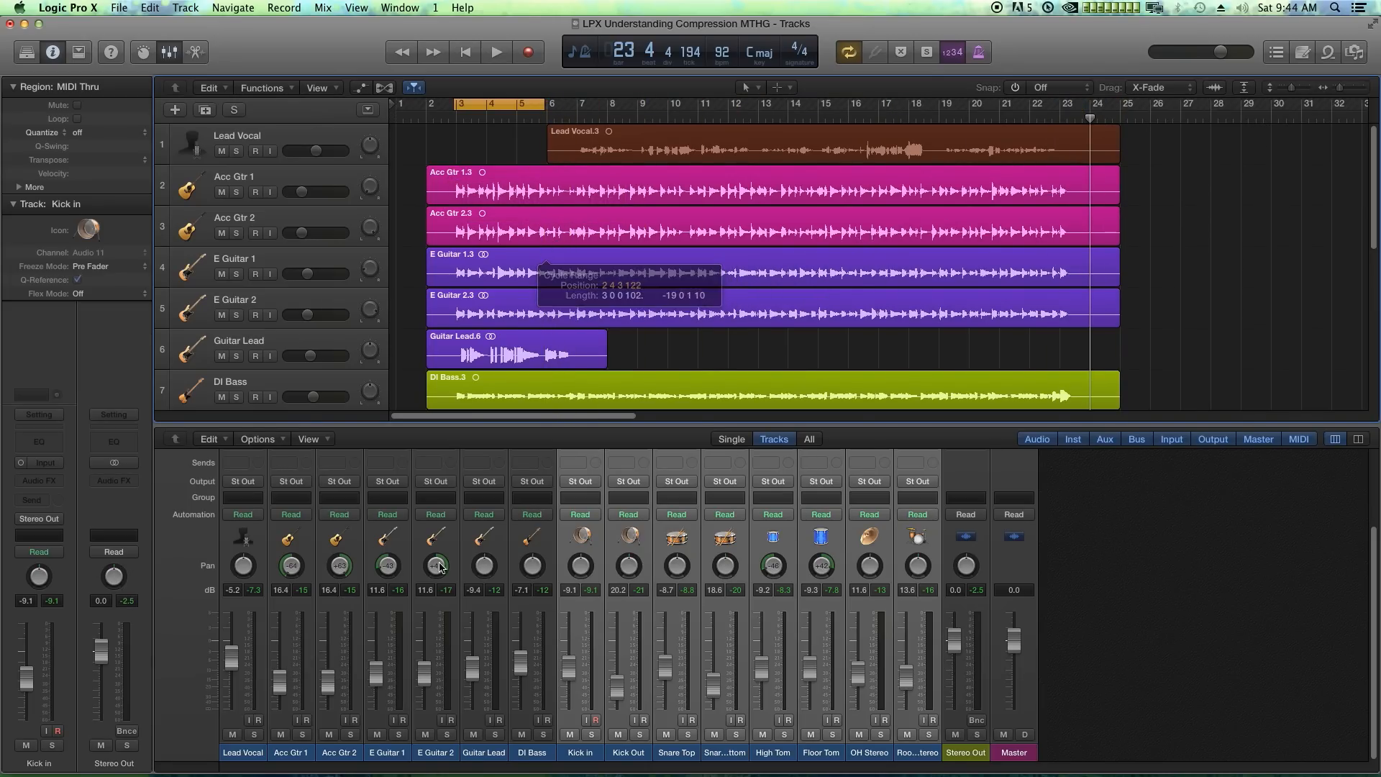
# Step: Clear the multiple channel selection, solo the Kick in channel, hide the mixer, and select only the Kick in track
pyautogui.click(962, 751)
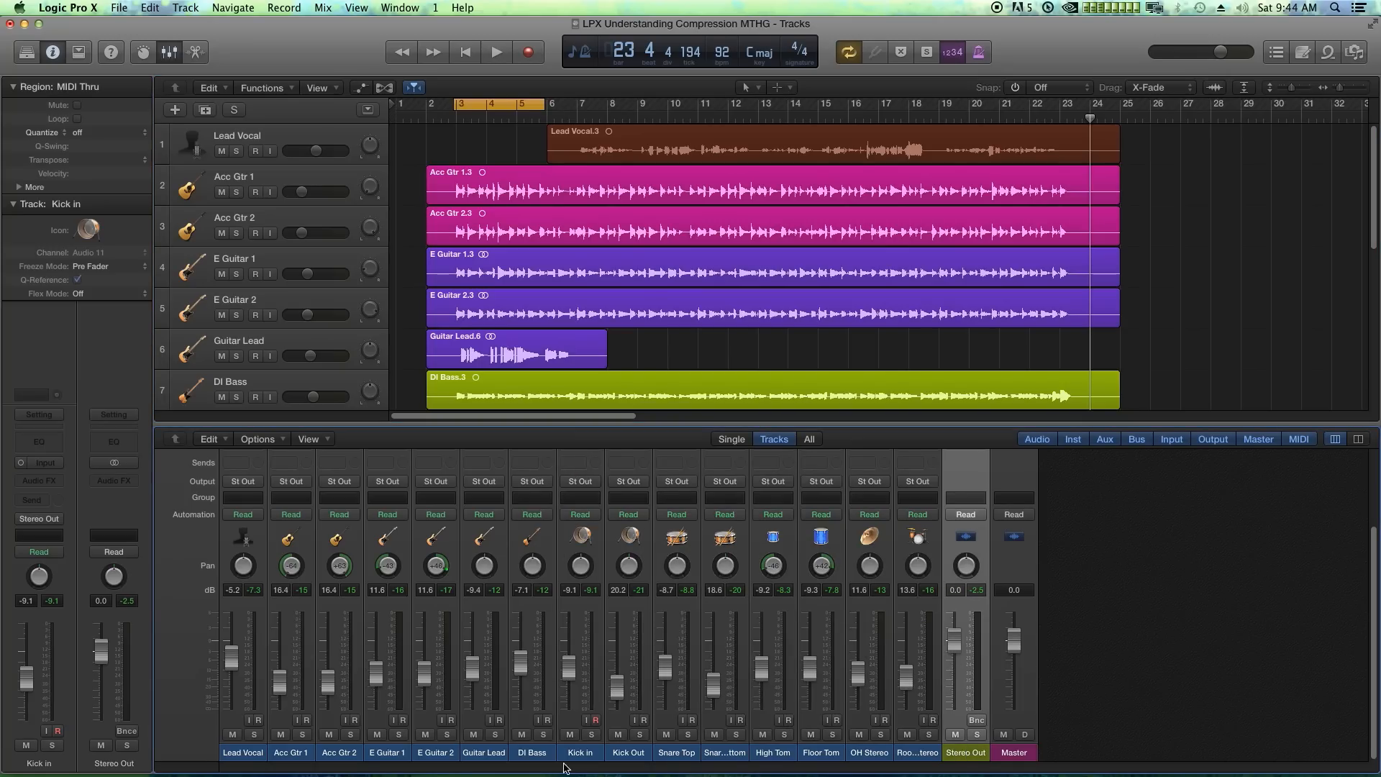
pyautogui.click(592, 734)
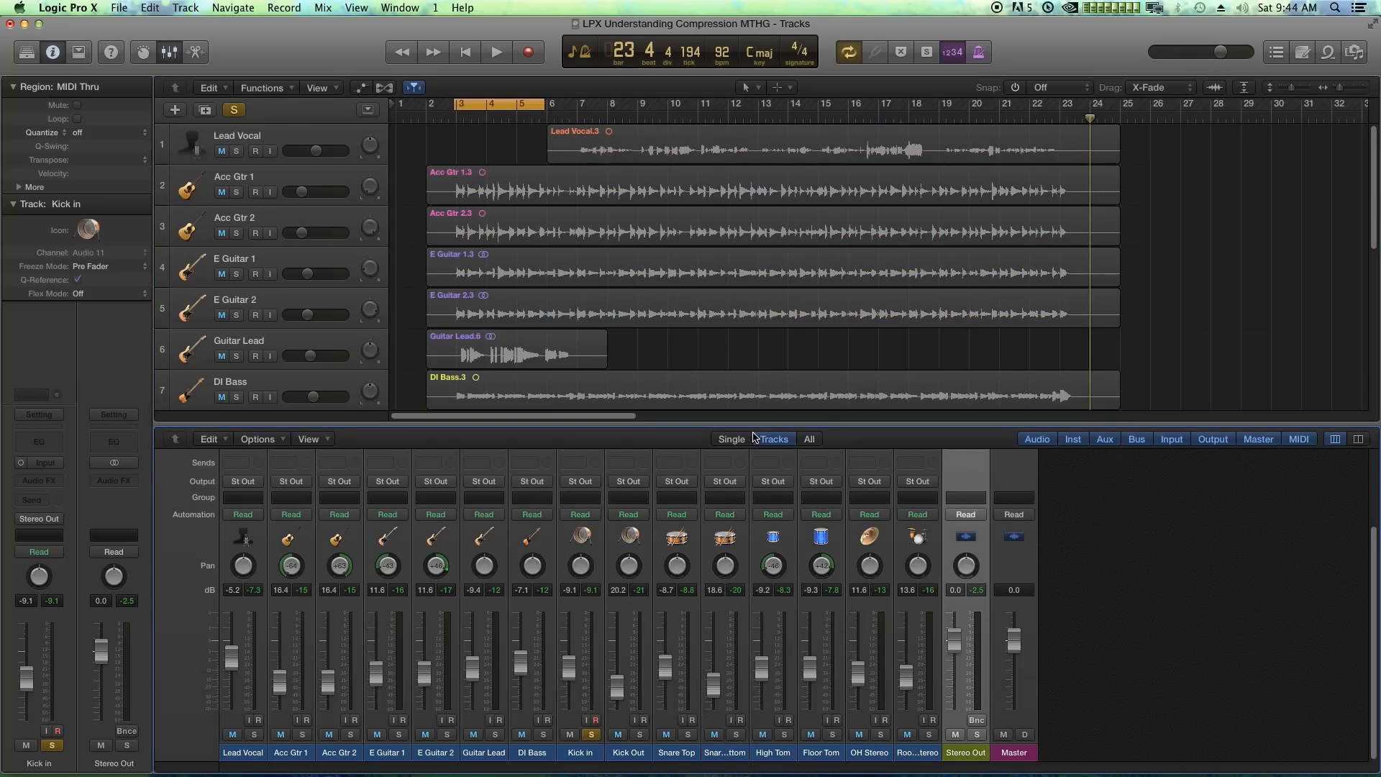
pyautogui.press('x')
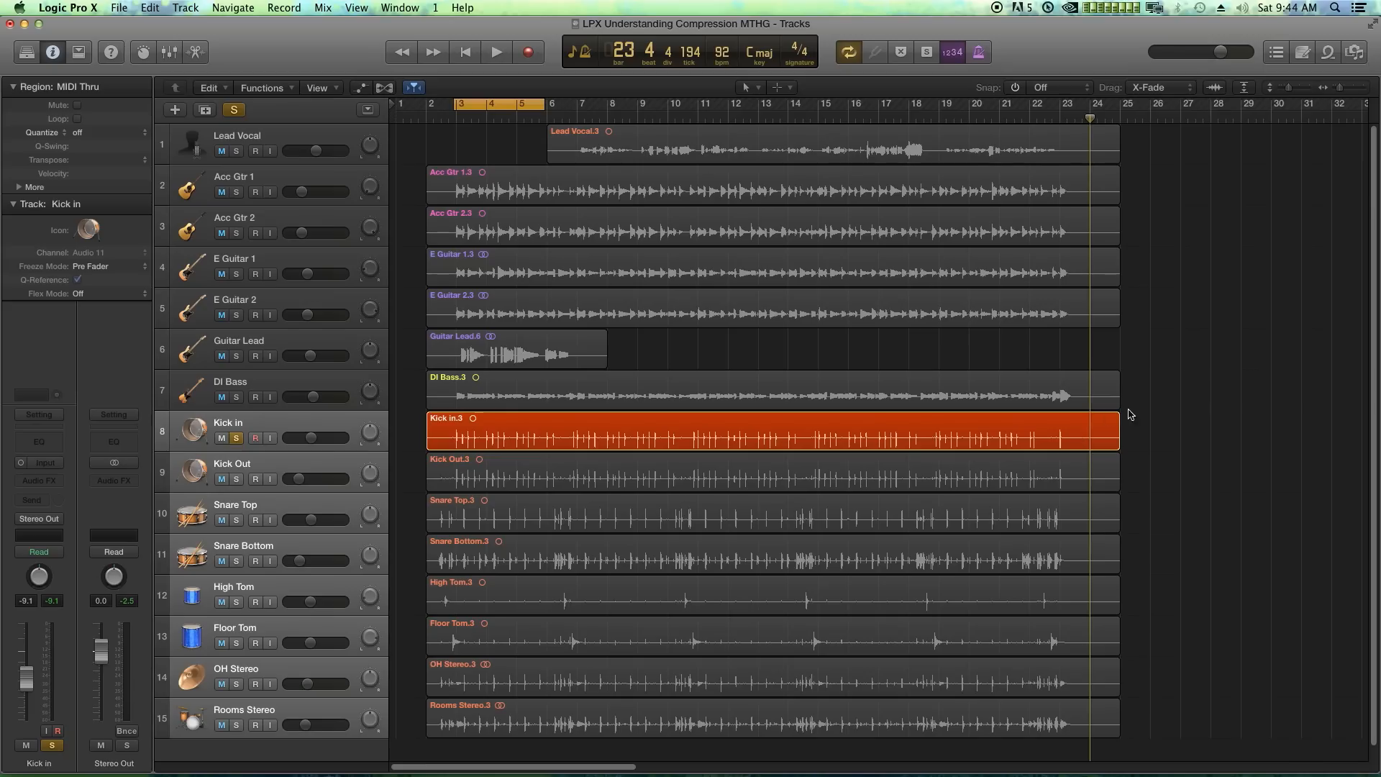
pyautogui.click(249, 422)
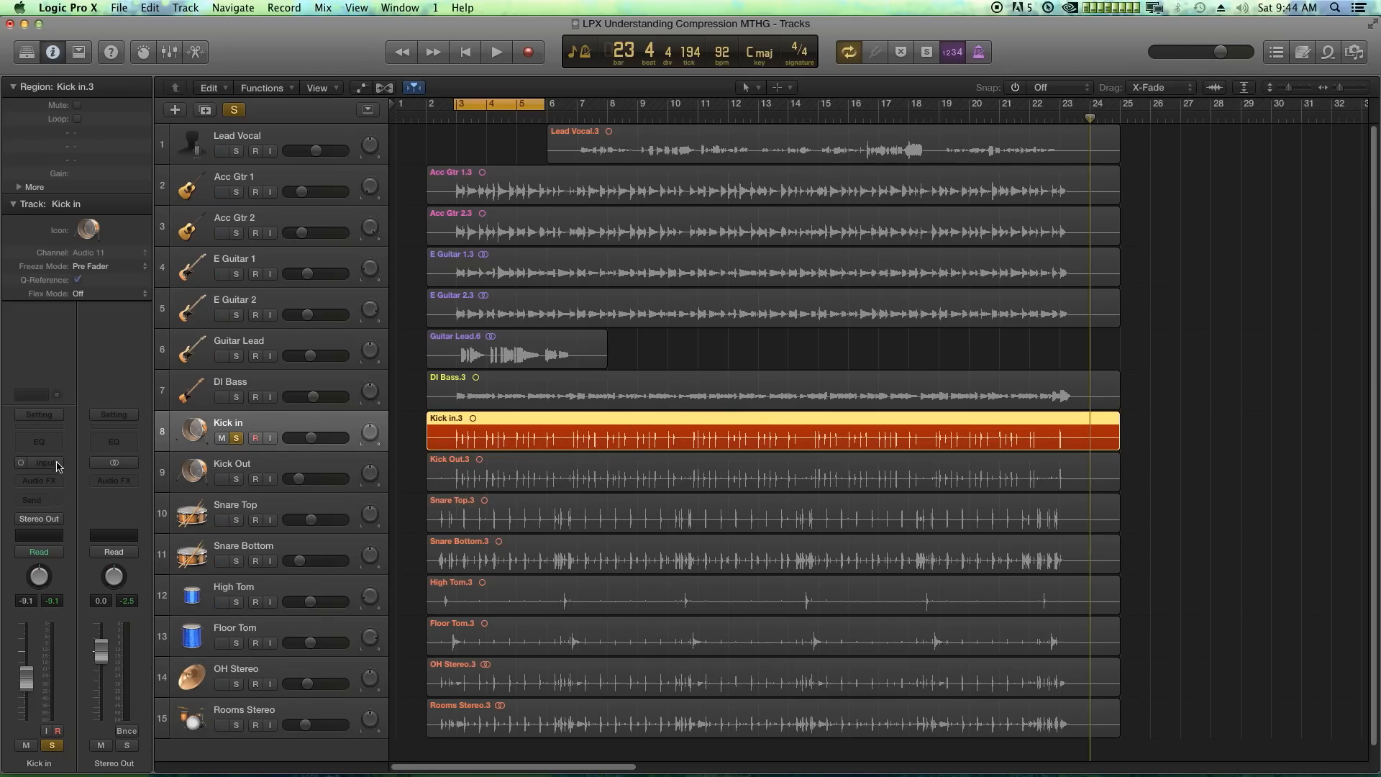
# Step: Insert a mono Compressor on the Kick in track and move its window over the arrangement
pyautogui.click(39, 481)
pyautogui.moveTo(65, 534)
pyautogui.moveTo(167, 547)
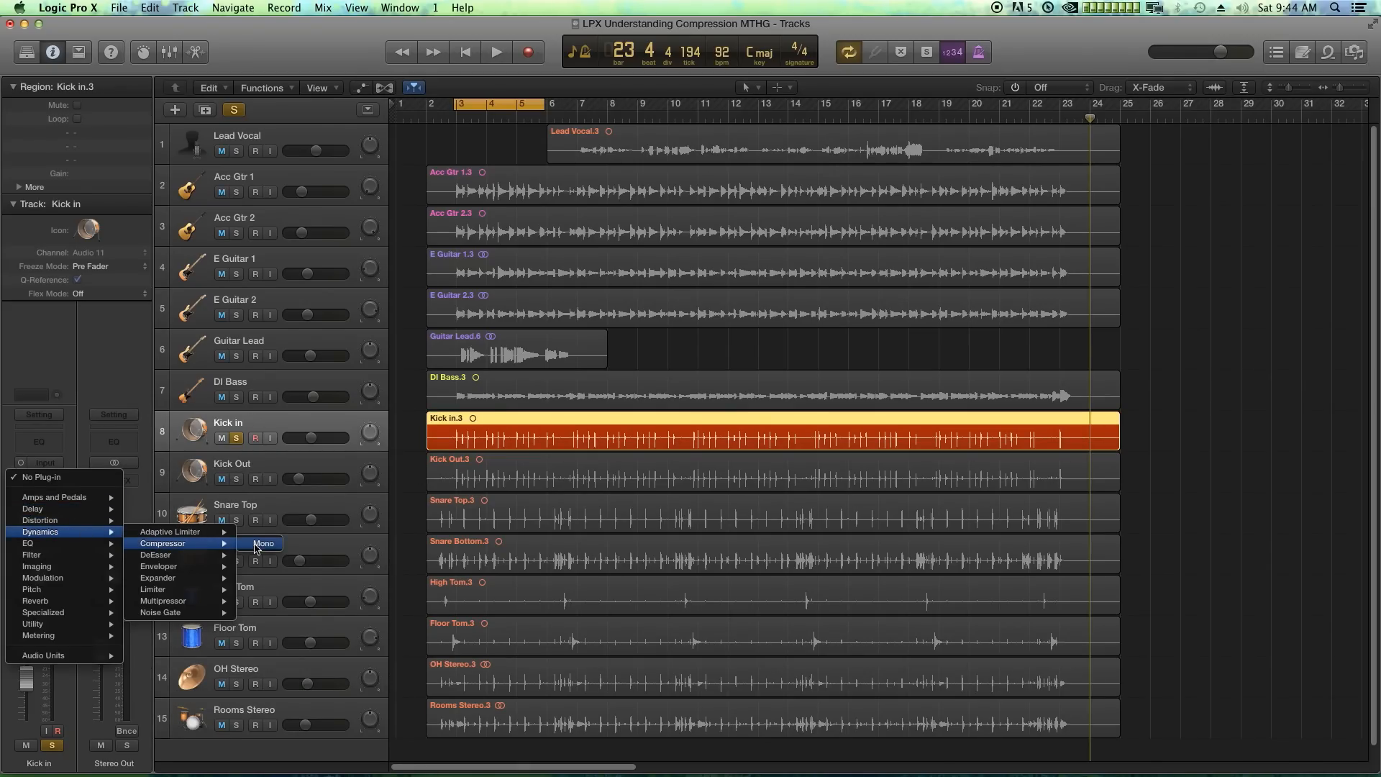
pyautogui.click(260, 544)
pyautogui.moveTo(411, 78); pyautogui.dragTo(792, 163)
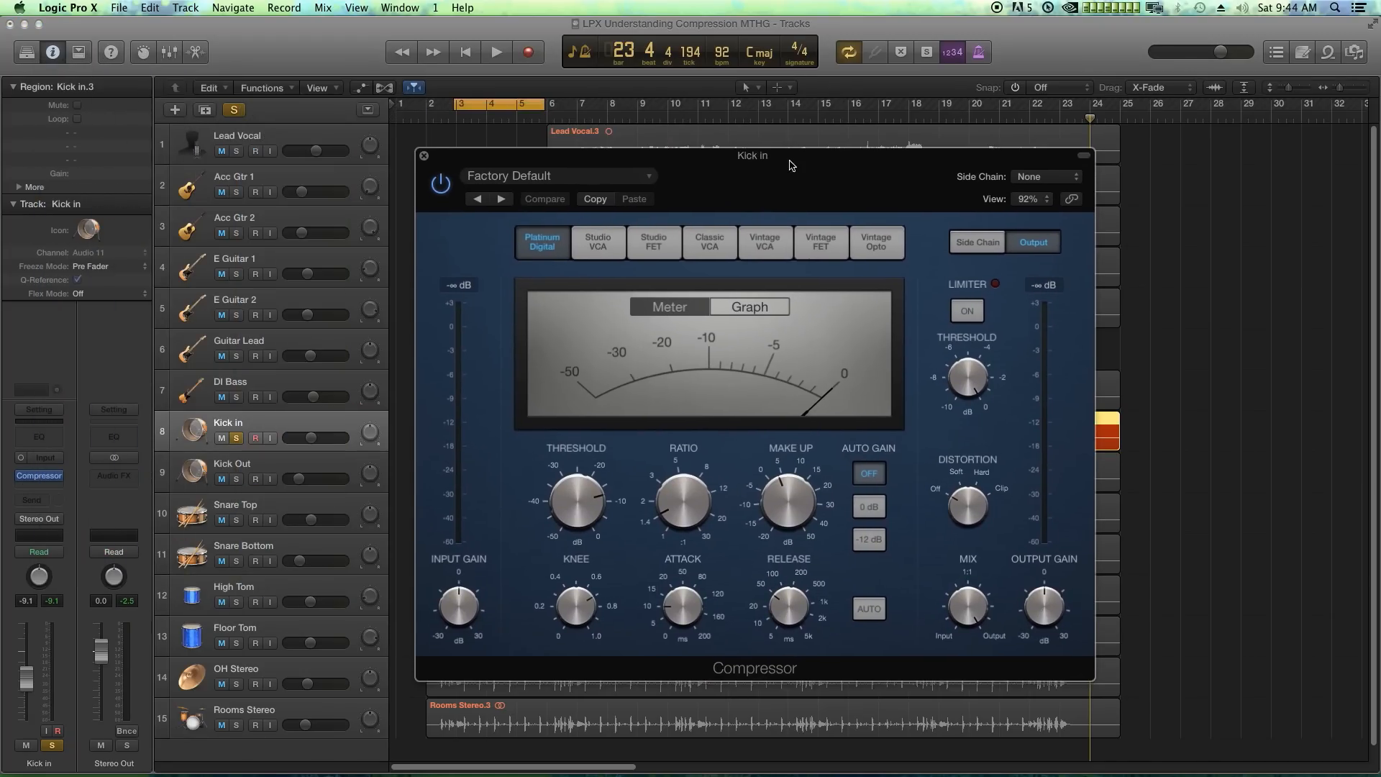
# Step: Play the looped kick with the Compressor bypassed, stop playback, and switch the Compressor back on
pyautogui.press('space')
pyautogui.moveTo(561, 163); pyautogui.dragTo(724, 176)
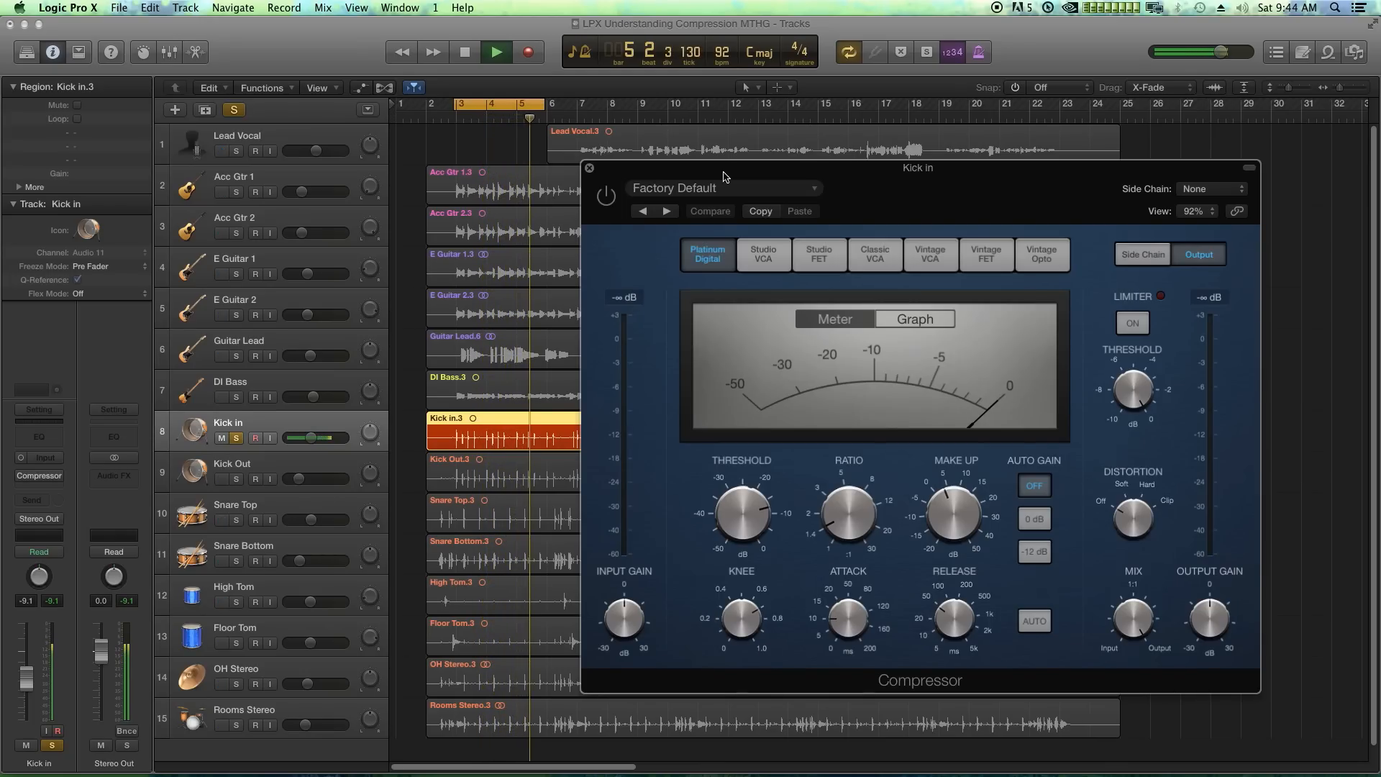
pyautogui.press('space')
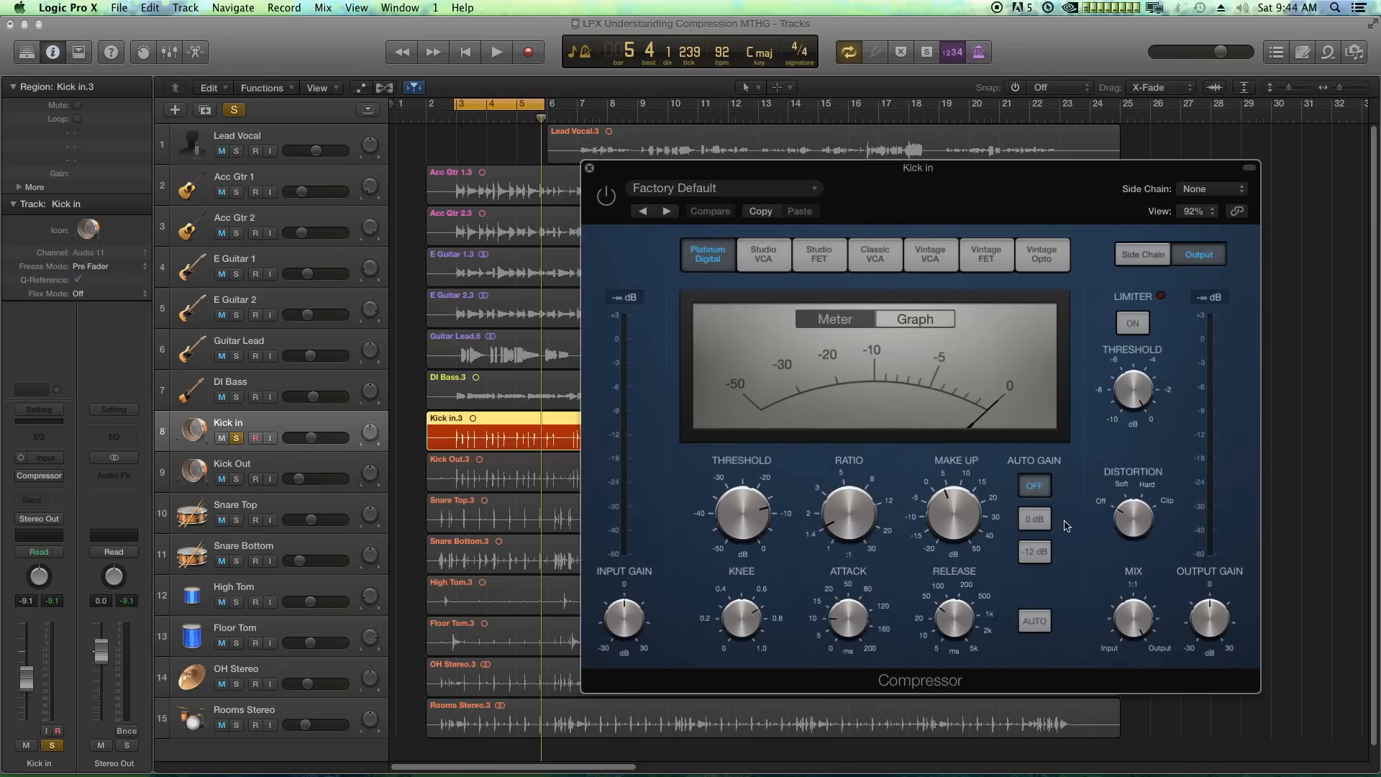
pyautogui.click(609, 199)
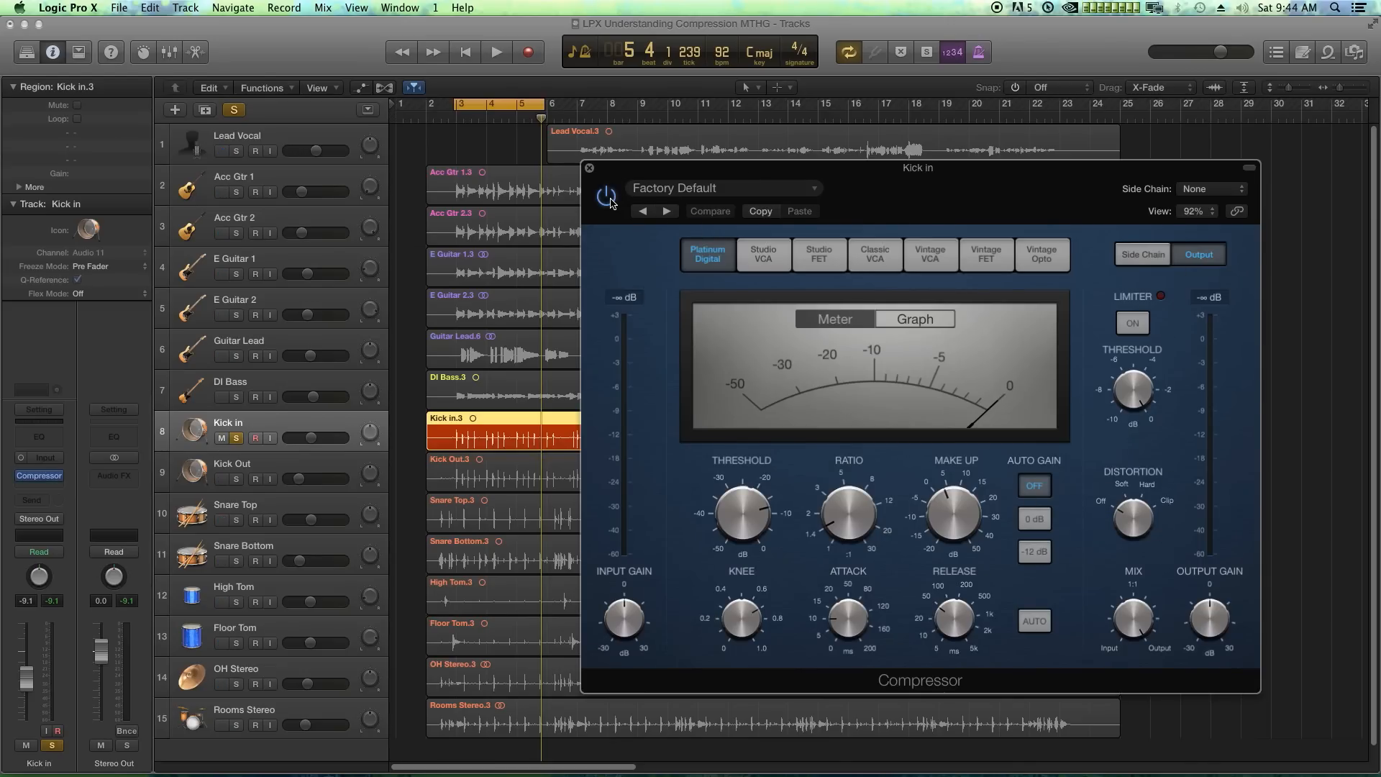
# Step: Browse the Compressor's preset categories, including the Drums presets, and dismiss the list without loading a preset
pyautogui.click(683, 196)
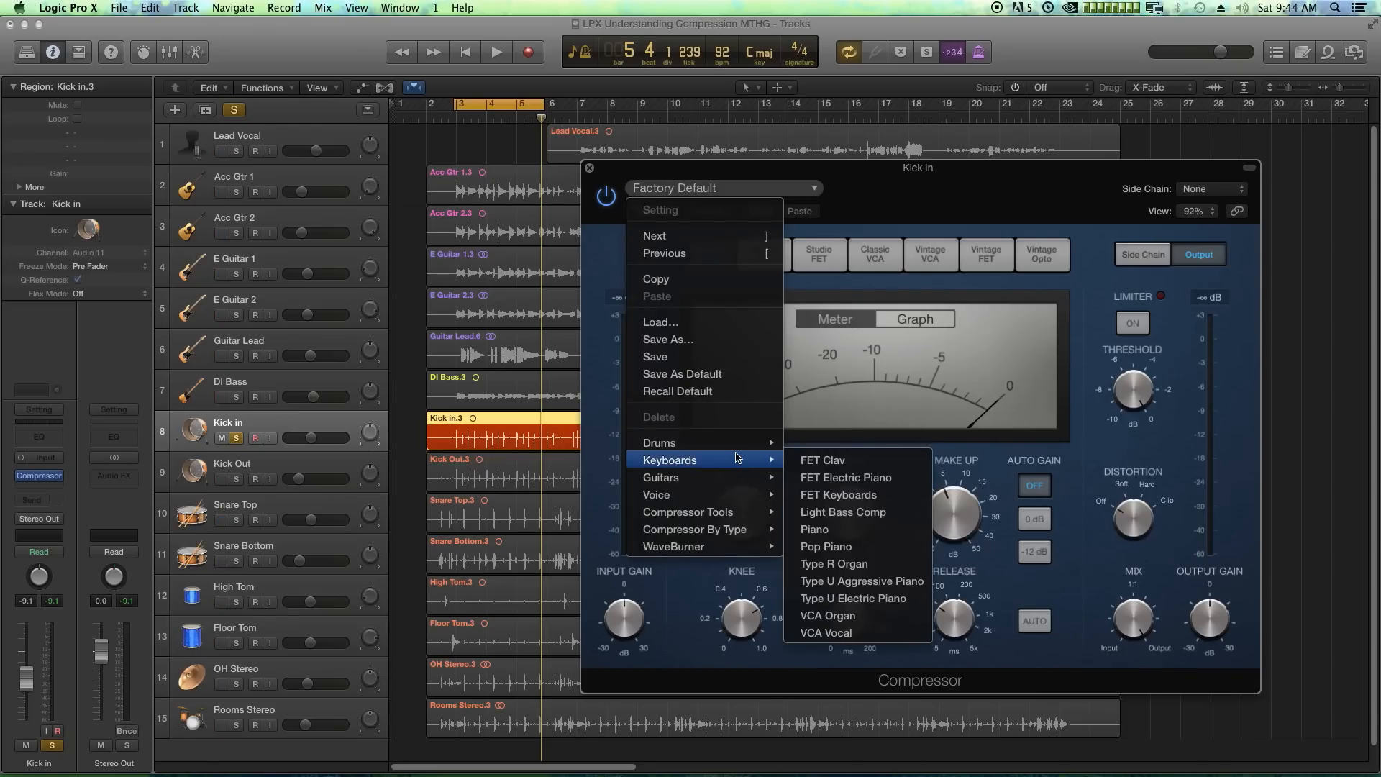
pyautogui.moveTo(734, 452)
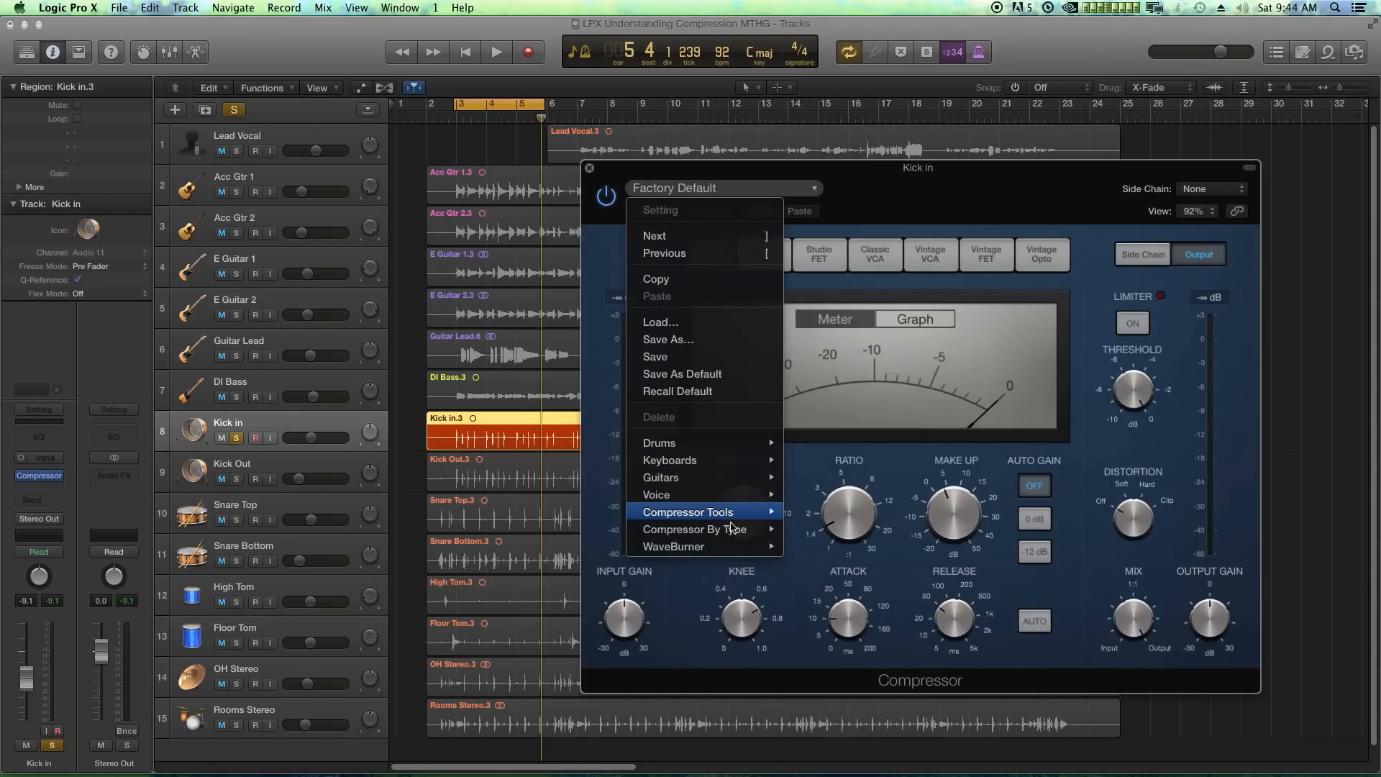
pyautogui.click(860, 189)
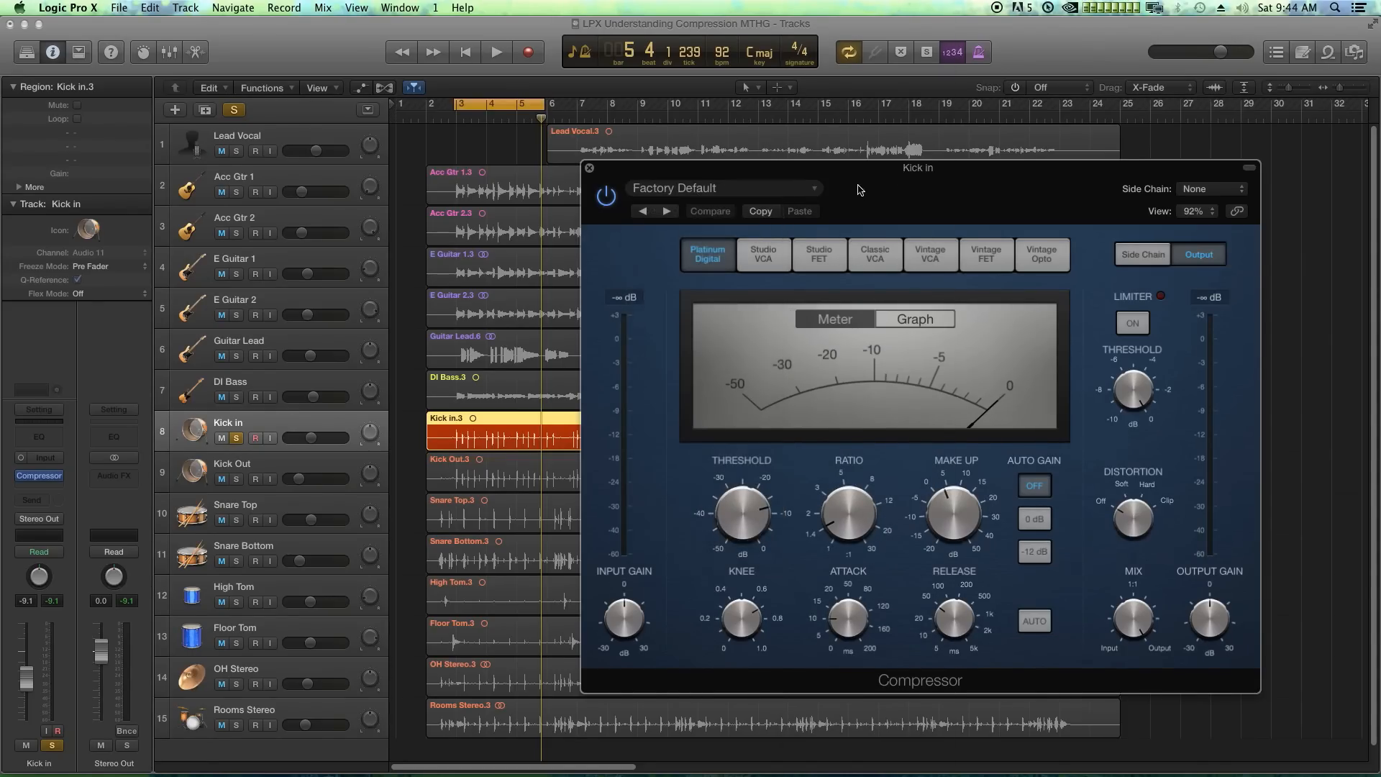
pyautogui.click(665, 197)
pyautogui.moveTo(691, 445)
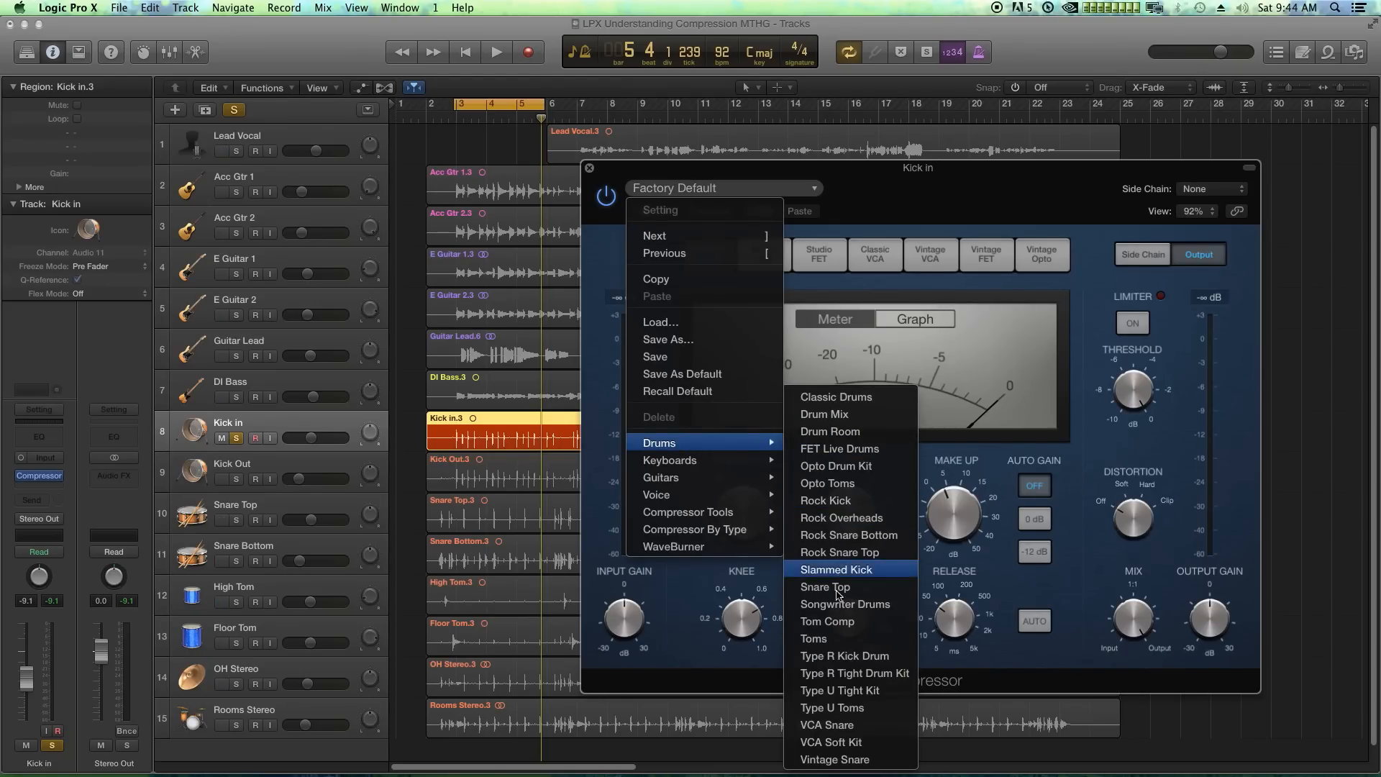
pyautogui.click(858, 189)
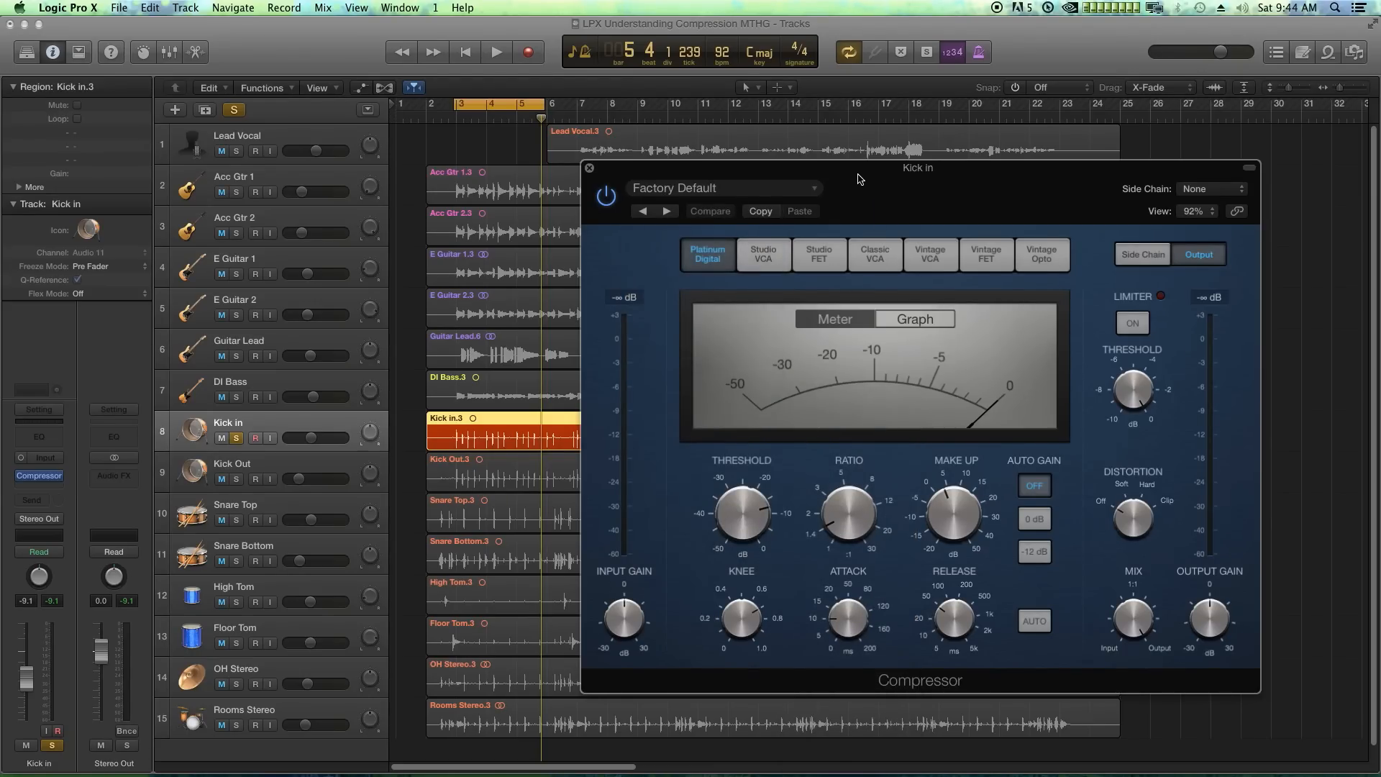
# Step: Set the Compressor's threshold to -25 dB, attack to 13 ms and release to 48 ms, raise the ratio, and lower the knee and make-up gain
pyautogui.moveTo(858, 175); pyautogui.dragTo(887, 127)
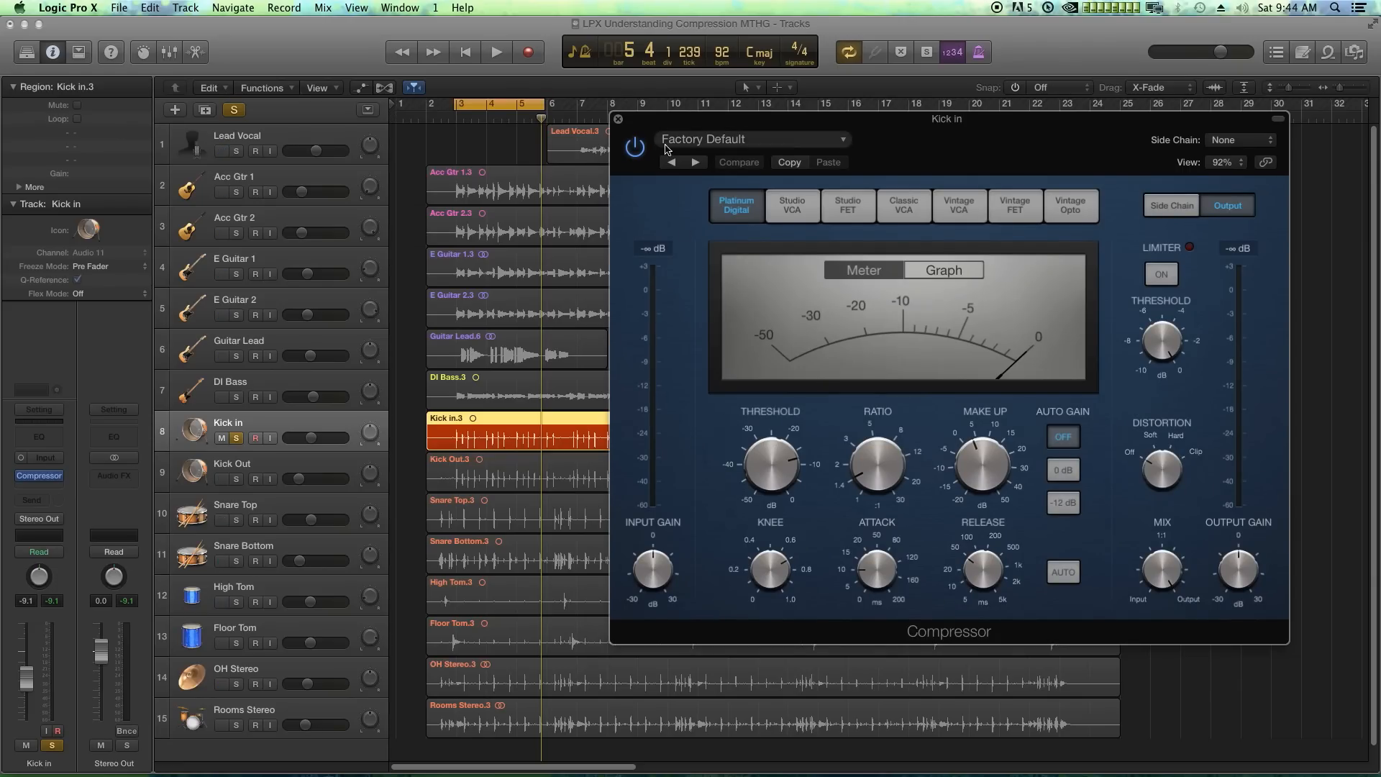
pyautogui.moveTo(780, 465); pyautogui.dragTo(777, 511)
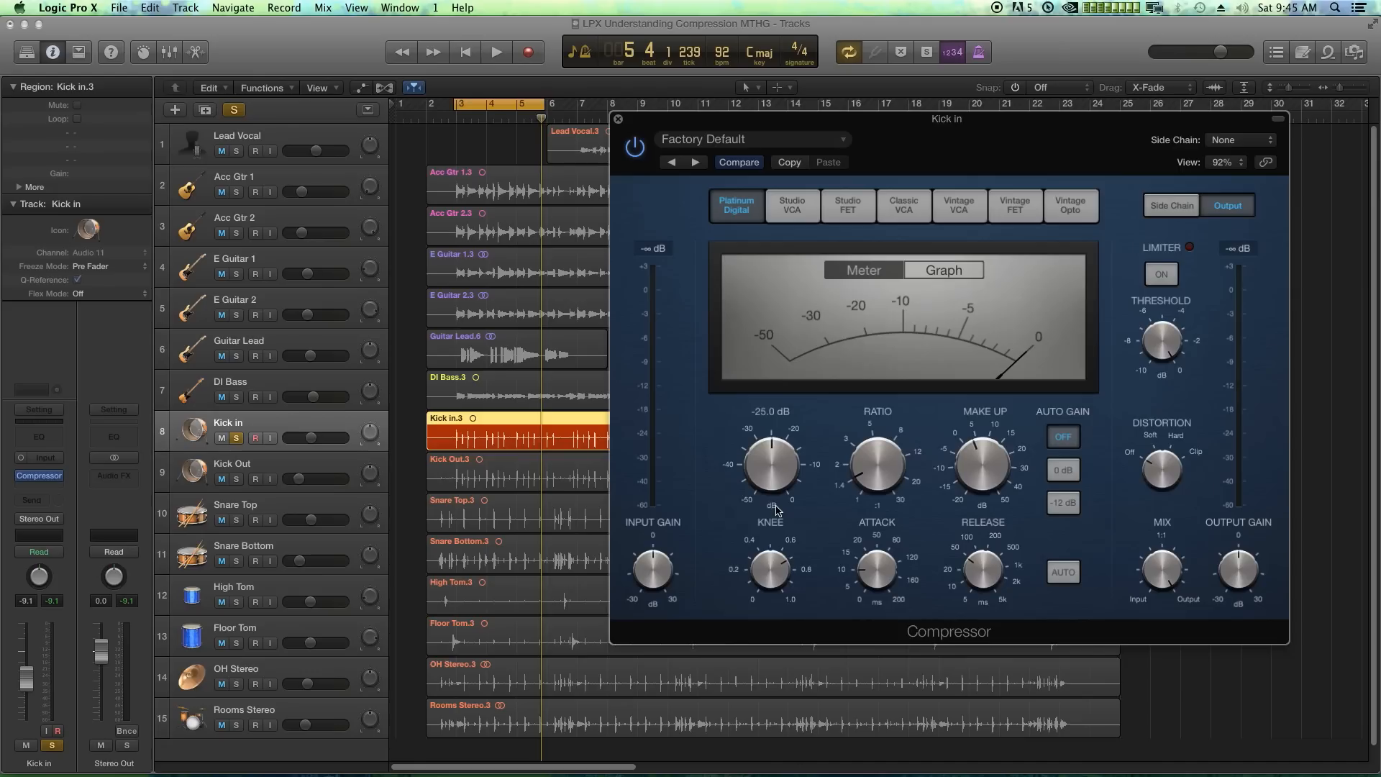
pyautogui.moveTo(879, 465); pyautogui.dragTo(895, 427)
pyautogui.moveTo(777, 592); pyautogui.dragTo(797, 748)
pyautogui.moveTo(994, 464); pyautogui.dragTo(984, 464)
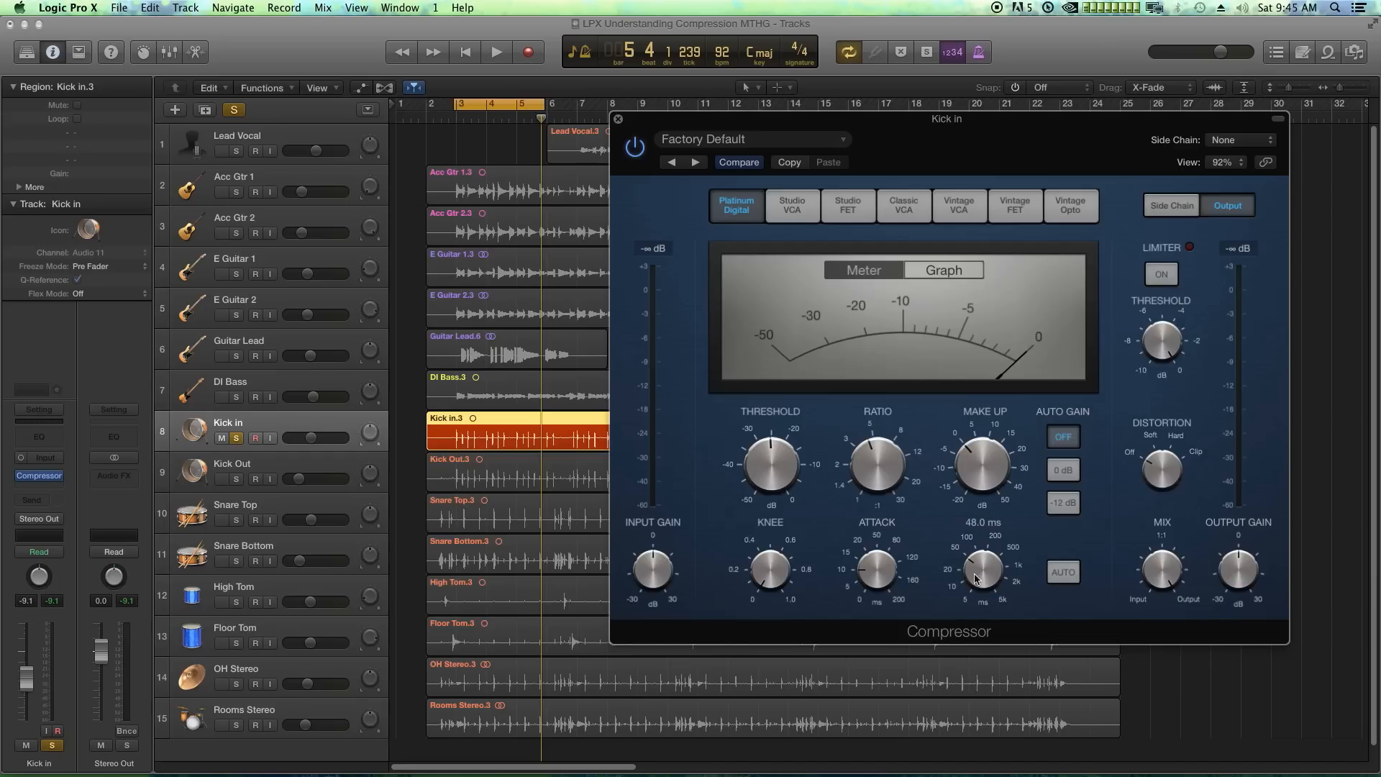
pyautogui.moveTo(878, 562); pyautogui.dragTo(888, 532)
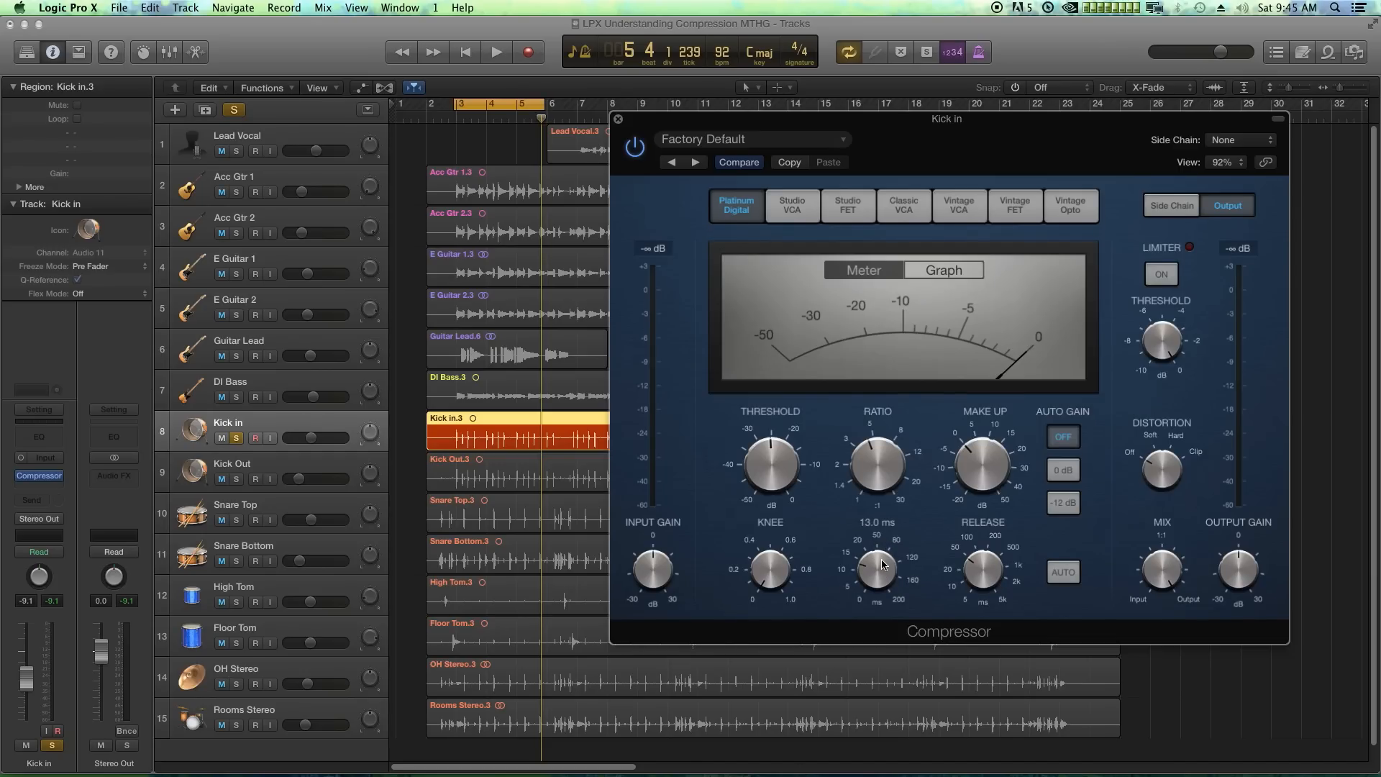
# Step: While looping the kick, sweep the attack, raise the ratio, set the threshold to -34.5 dB and release to 130 ms, and enable automatic release
pyautogui.press('space')
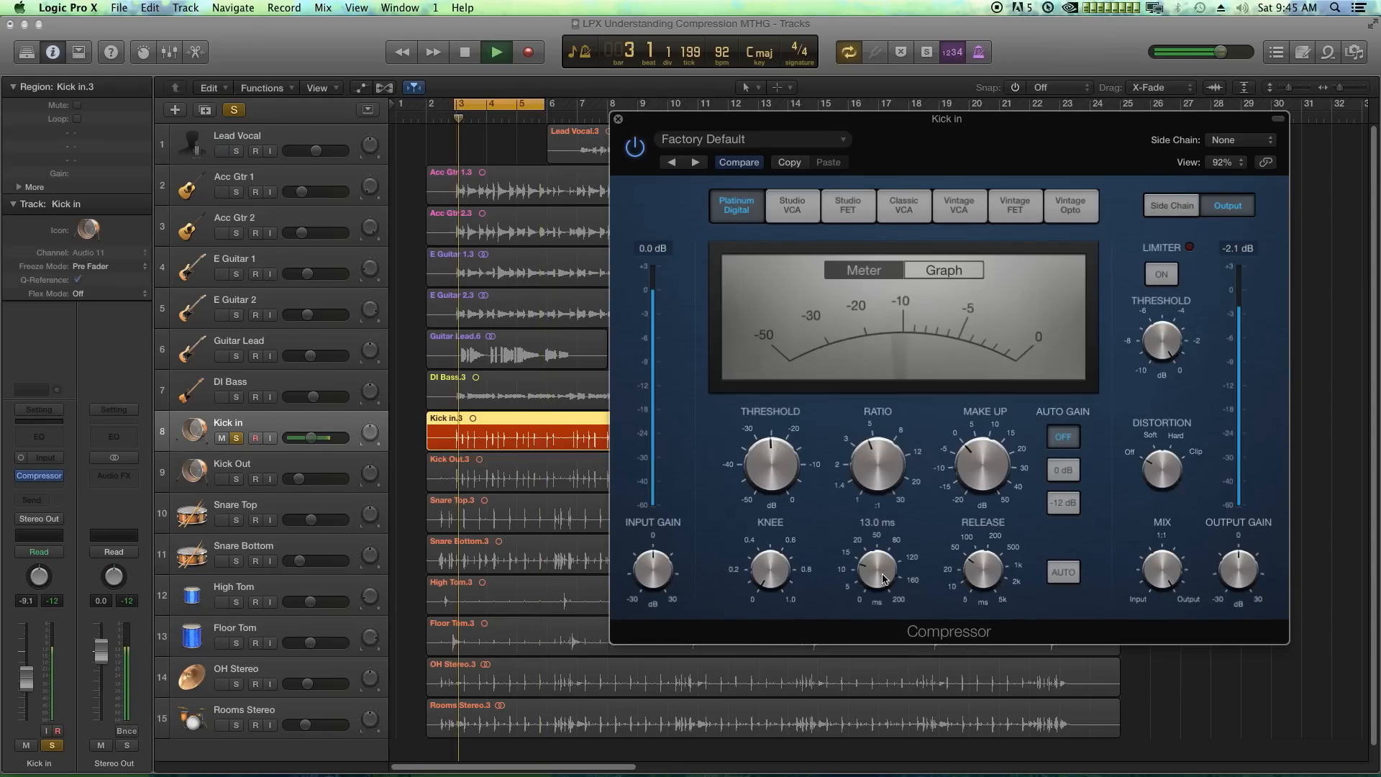
pyautogui.moveTo(883, 575); pyautogui.dragTo(892, 539)
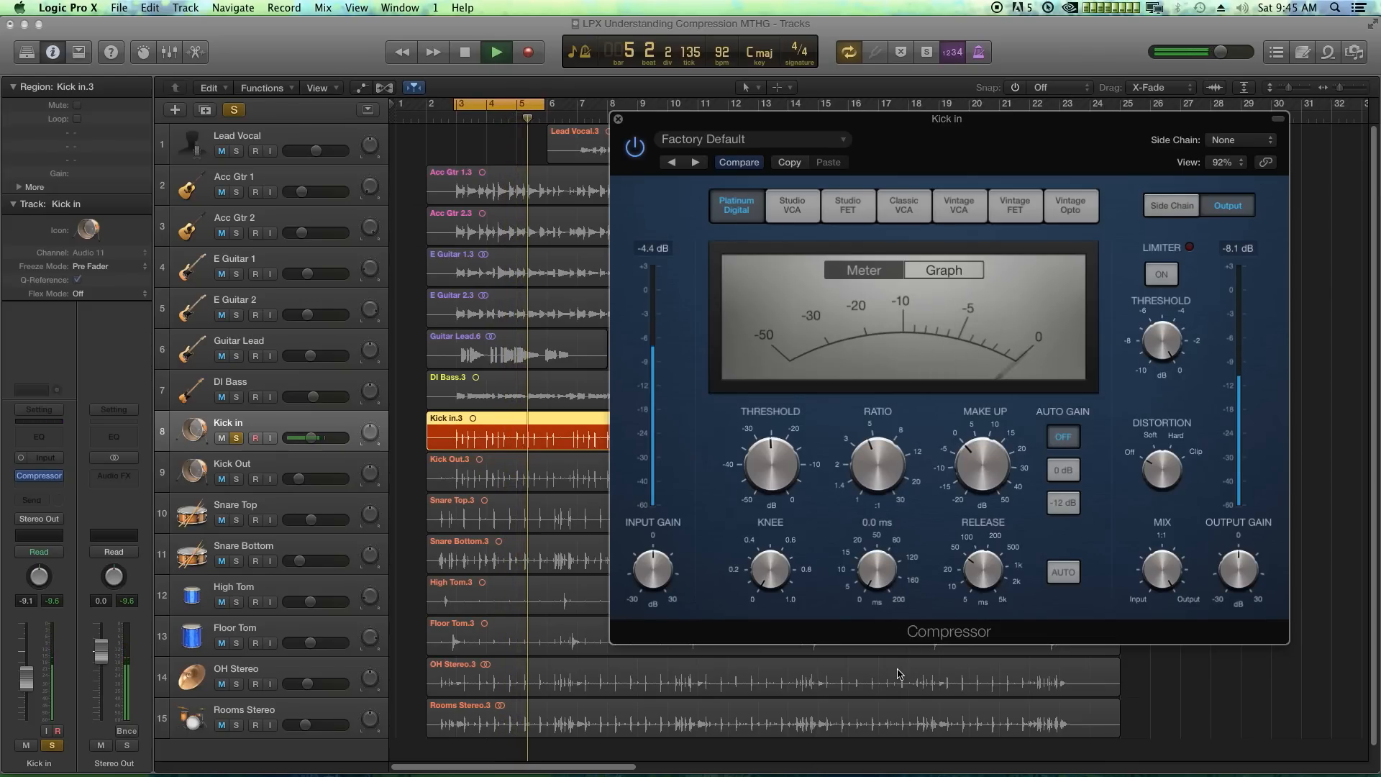
pyautogui.moveTo(883, 523); pyautogui.dragTo(890, 588)
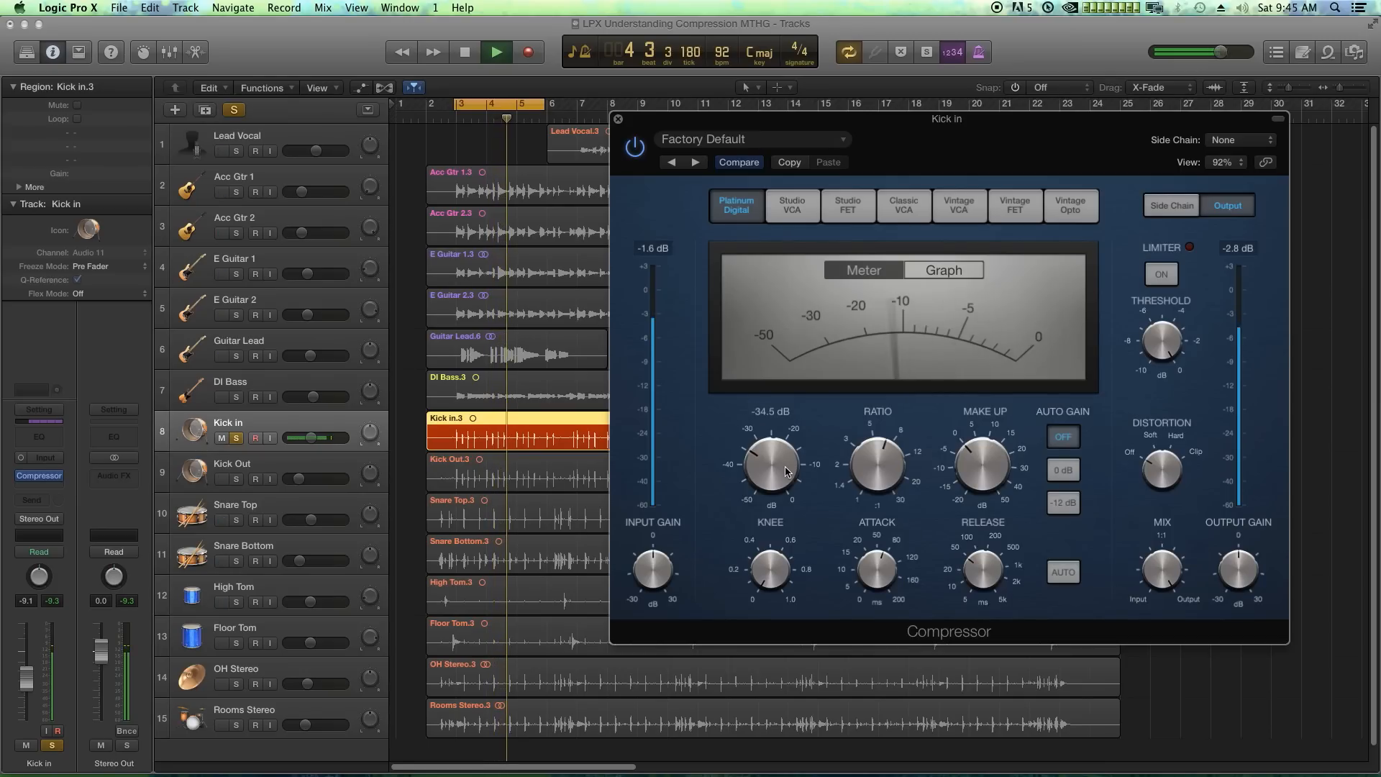
pyautogui.moveTo(991, 510)
pyautogui.mouseDown()
pyautogui.moveTo(1012, 432)
pyautogui.moveTo(1013, 510)
pyautogui.mouseUp()
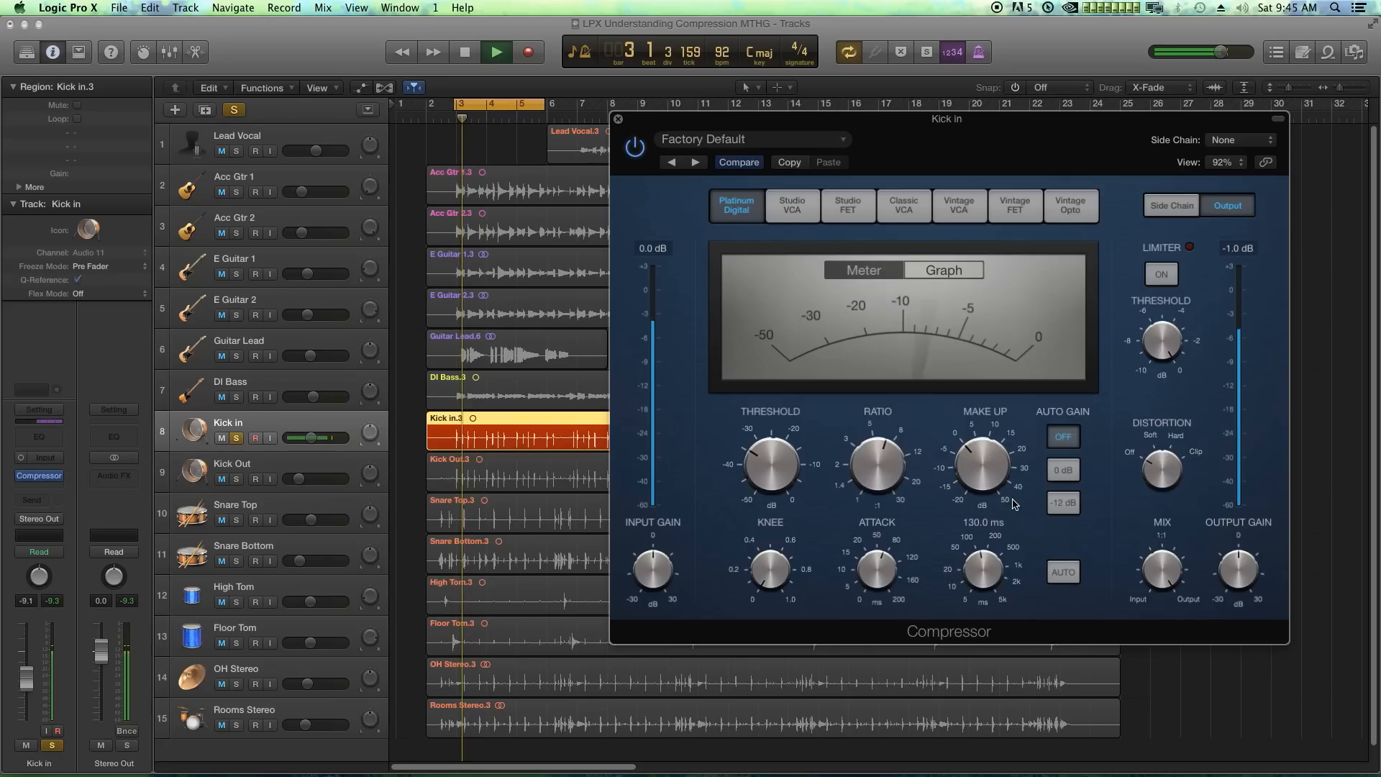
pyautogui.click(1065, 573)
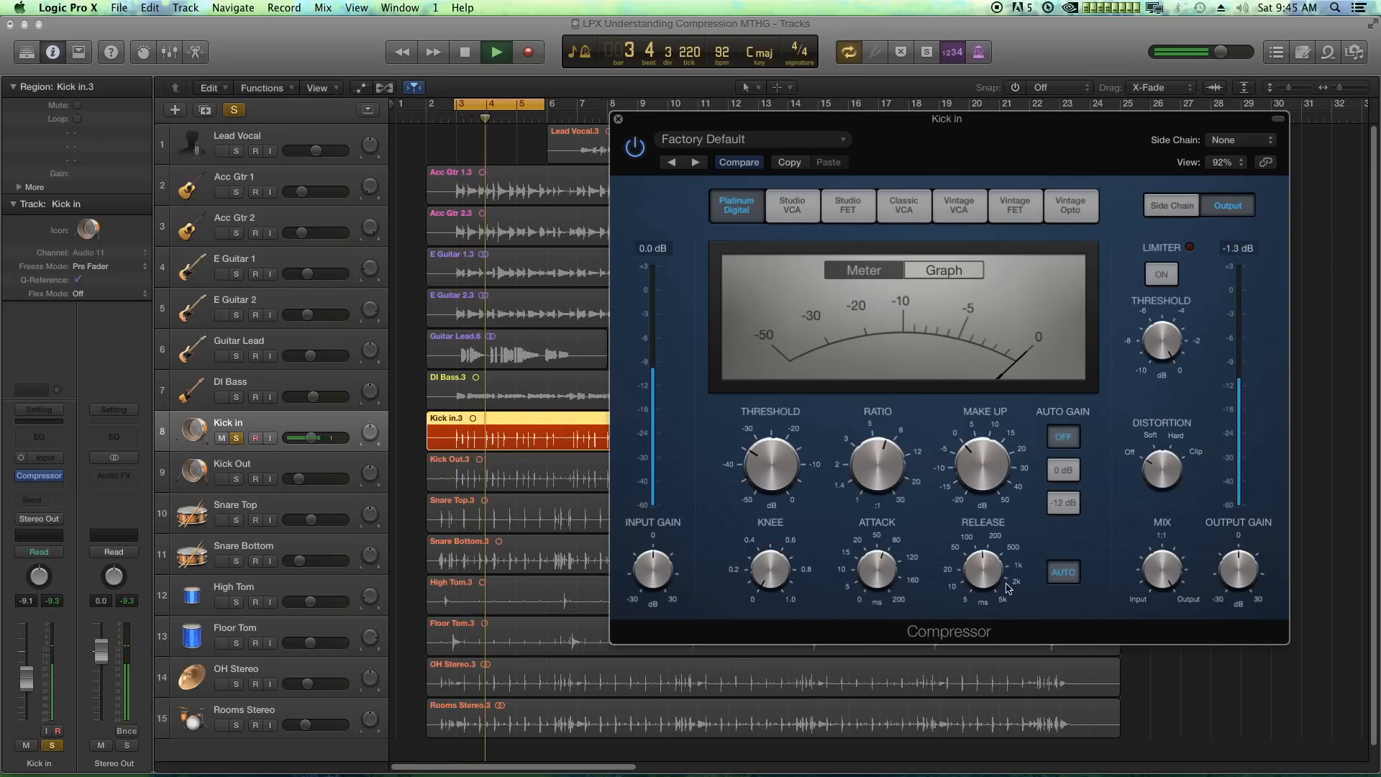
# Step: Audition make-up gain settings on the looped kick, set the make-up gain to 2 dB, and stop playback
pyautogui.moveTo(987, 461); pyautogui.dragTo(990, 449)
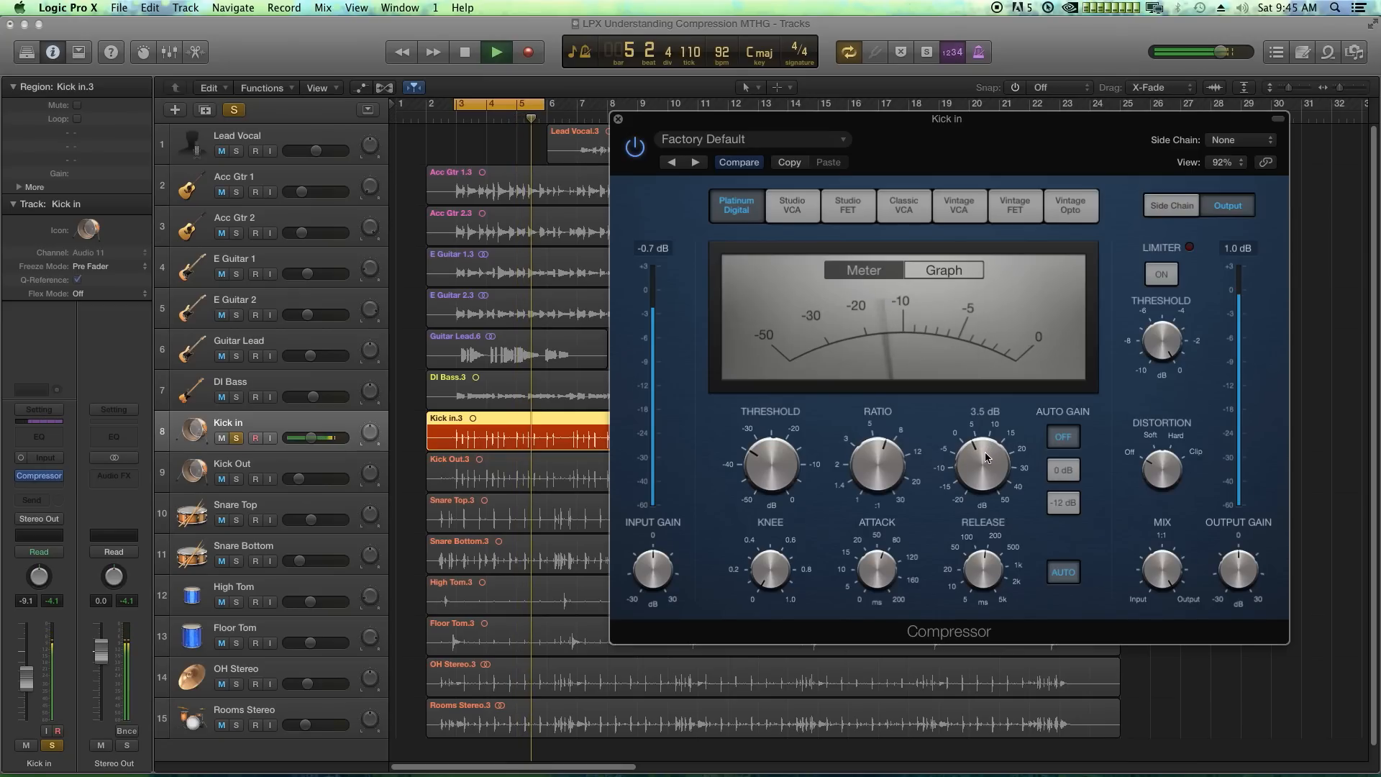
pyautogui.press('space')
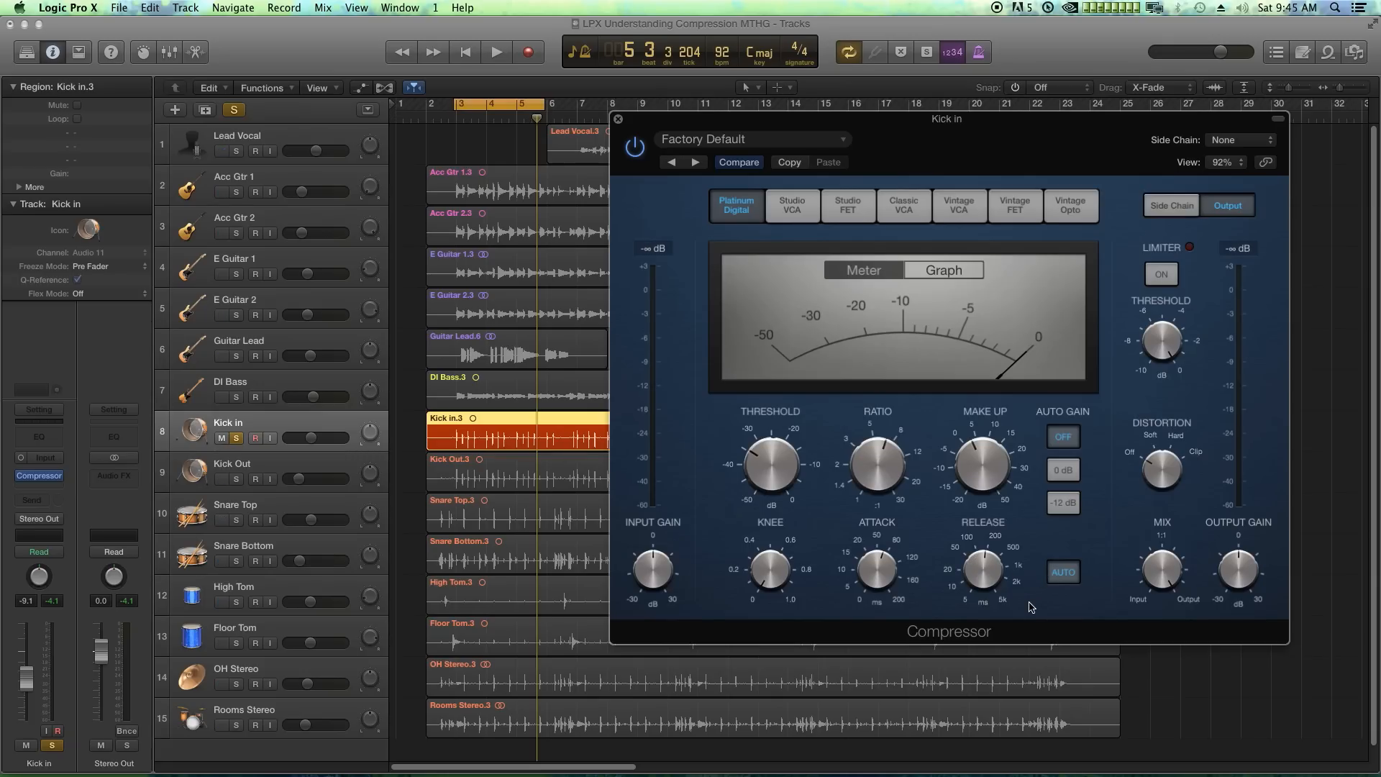
pyautogui.moveTo(988, 476); pyautogui.dragTo(989, 467)
pyautogui.moveTo(976, 476); pyautogui.dragTo(978, 482)
pyautogui.press('space')
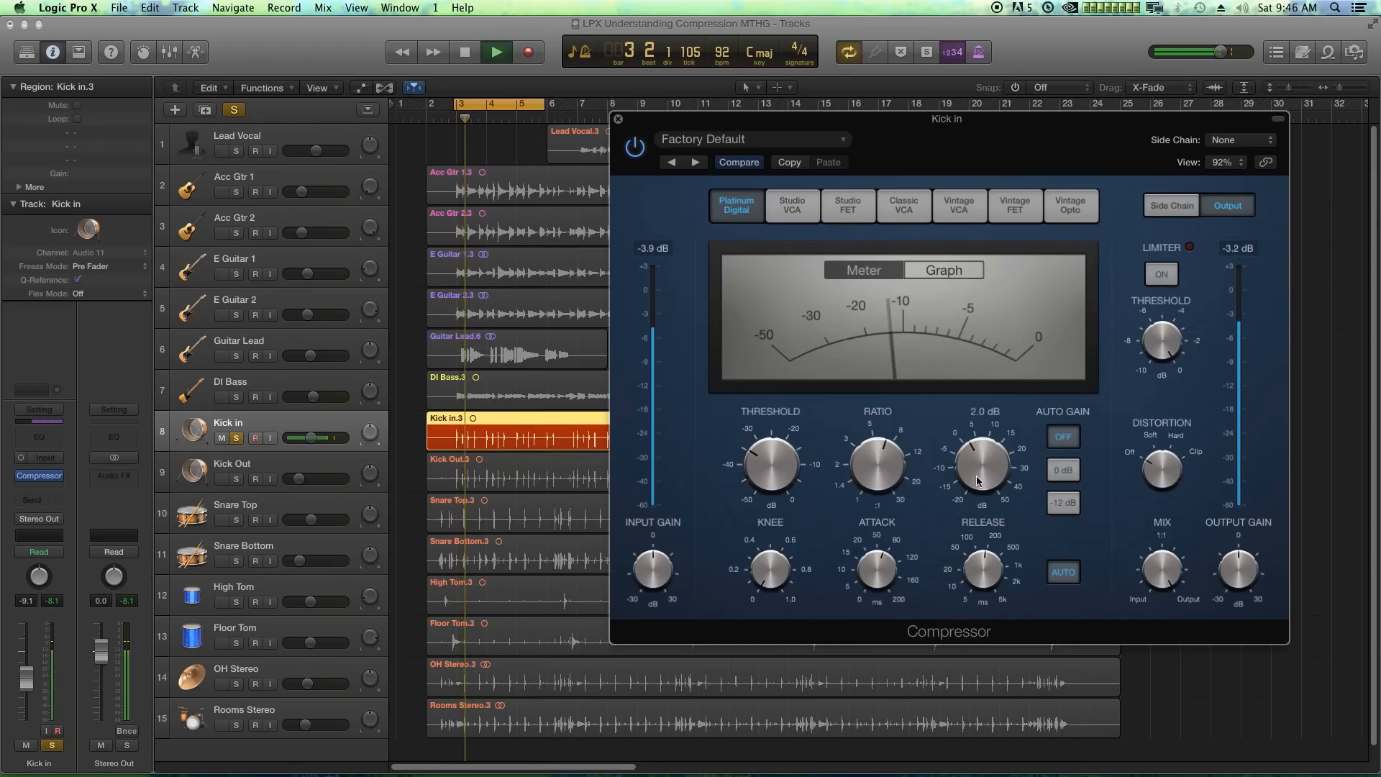
pyautogui.press('space')
pyautogui.click(762, 444)
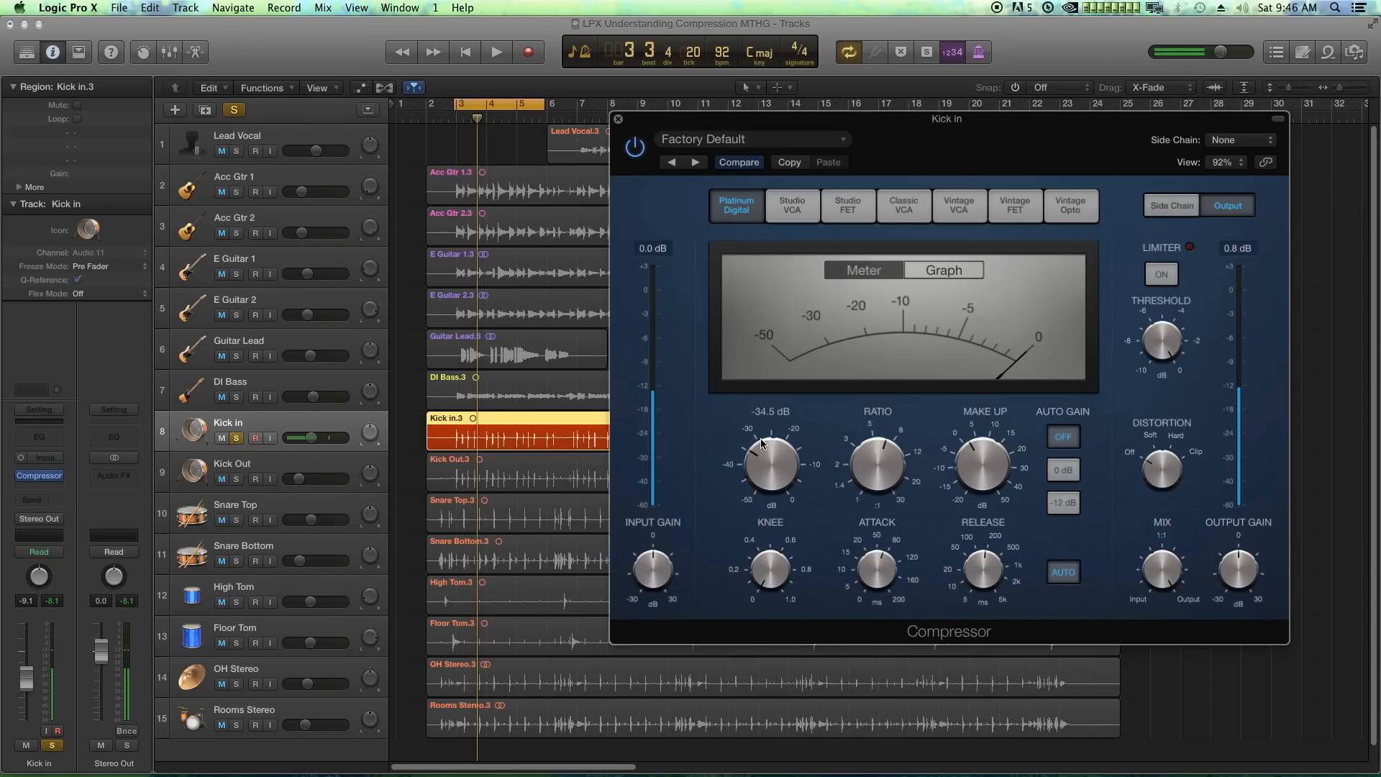
# Step: Enable the Compressor's limiter, play the kick loop, and set the make-up gain to 6.5 dB after trying 10 dB
pyautogui.click(1164, 277)
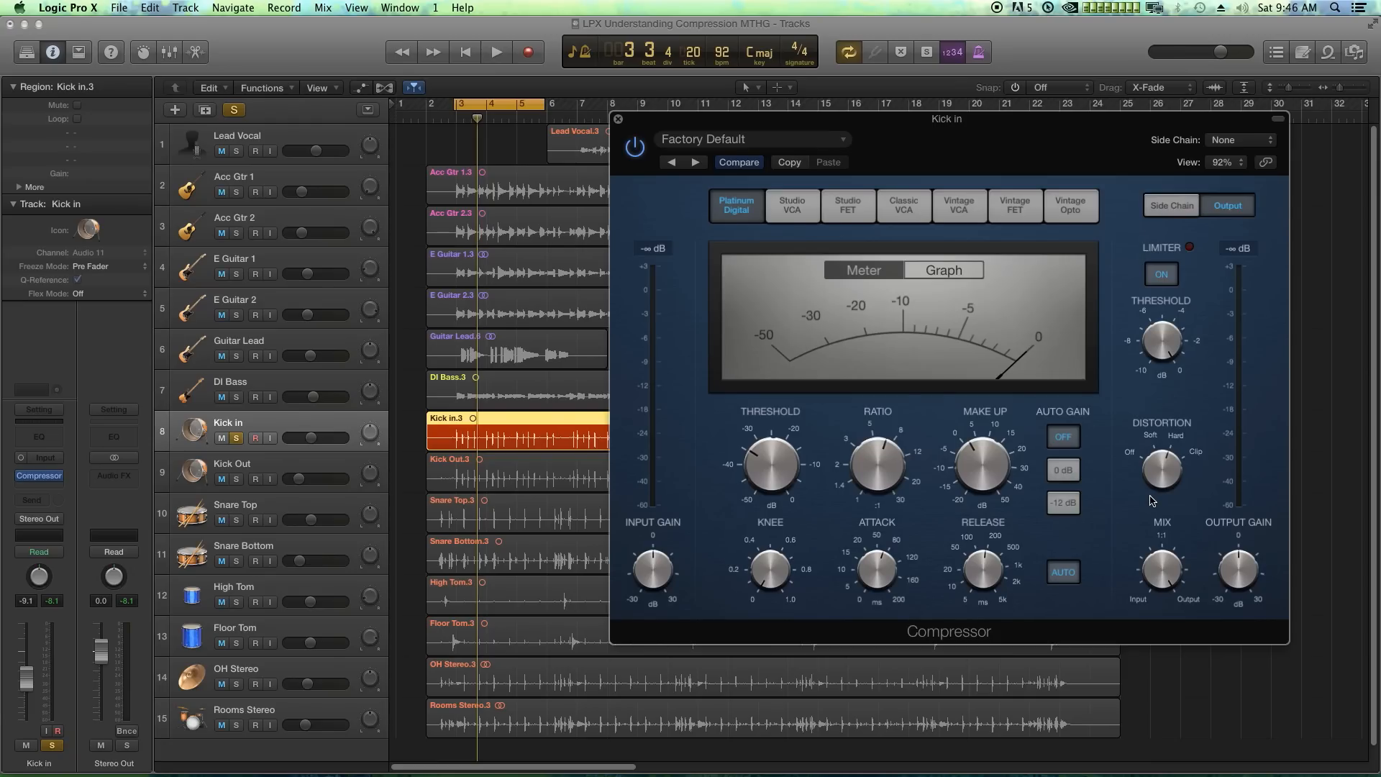
pyautogui.press('space')
pyautogui.moveTo(991, 440)
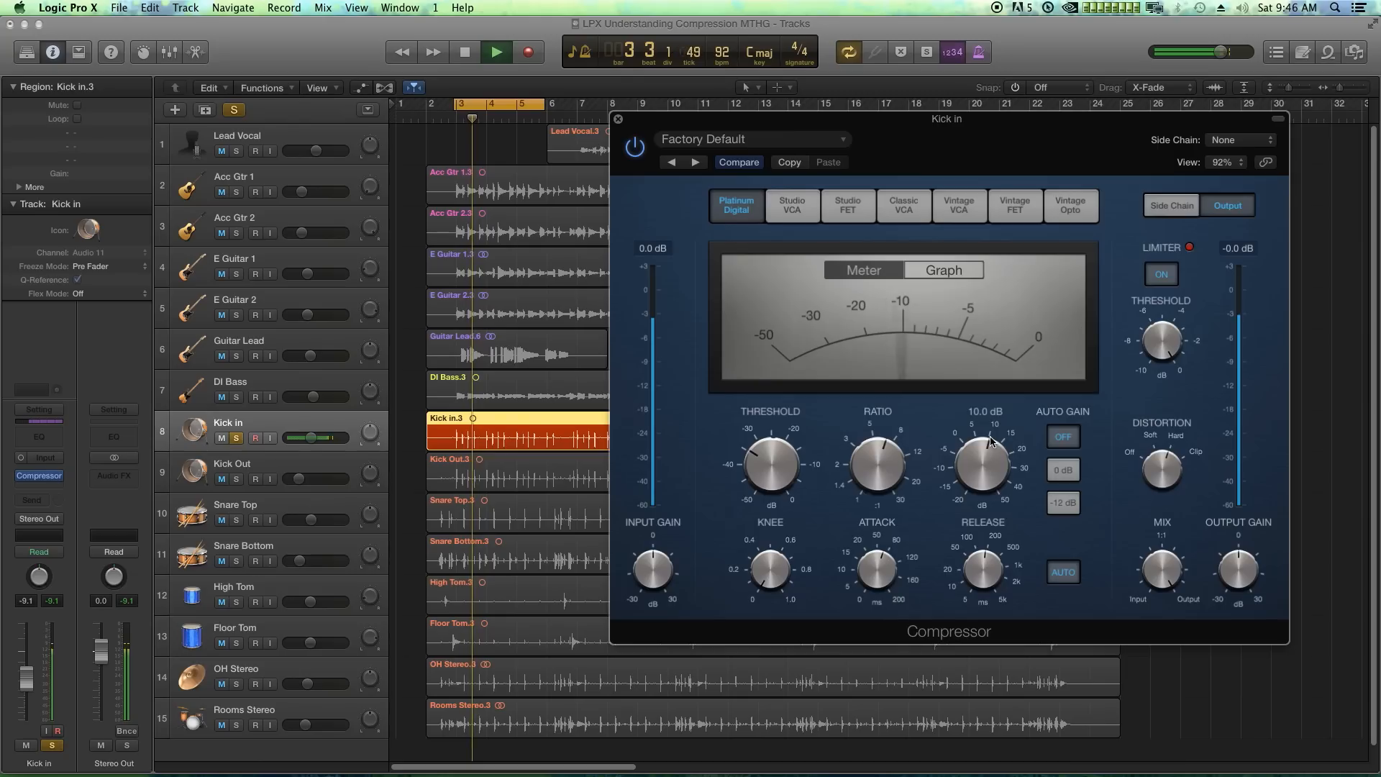
pyautogui.moveTo(991, 441); pyautogui.dragTo(985, 447)
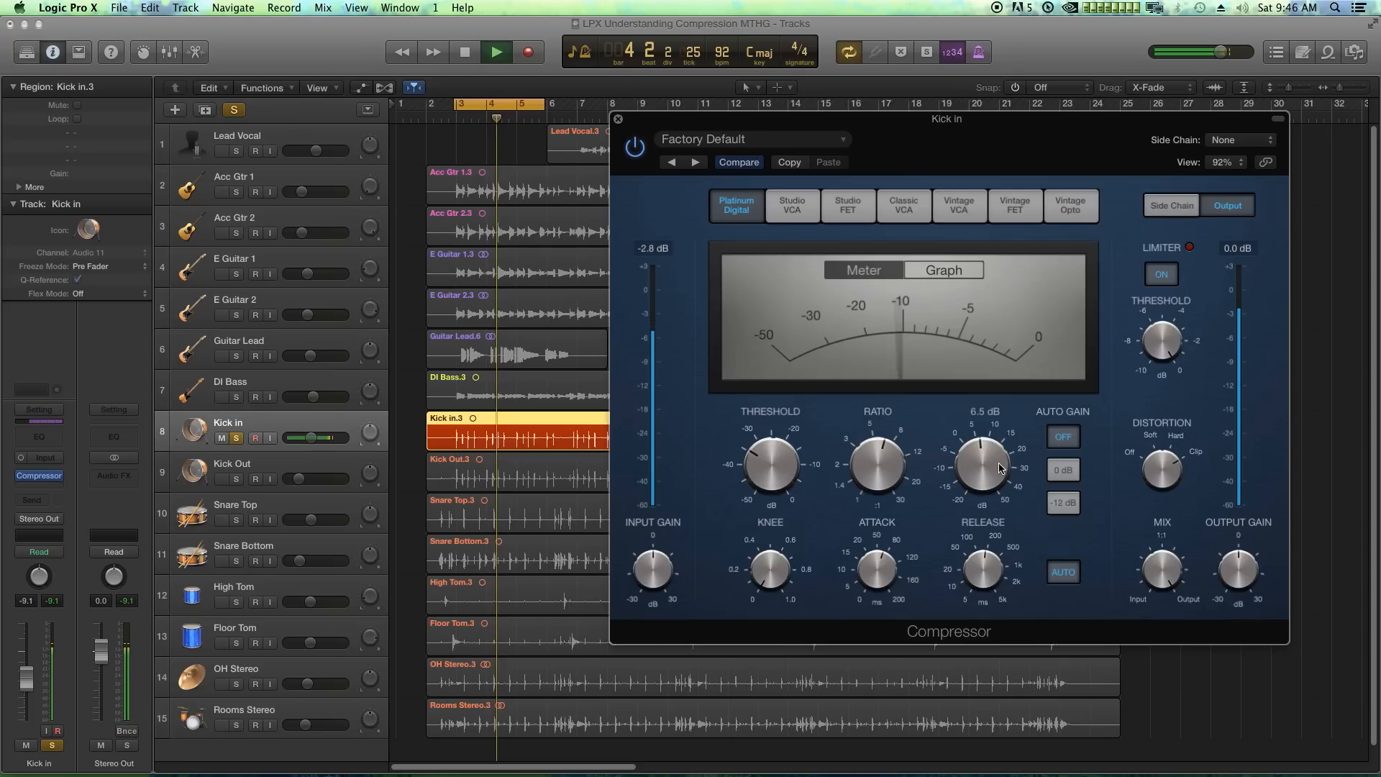
# Step: Audition auto gain at 0 dB on the kick, switch it back off, and stop playback
pyautogui.click(1063, 469)
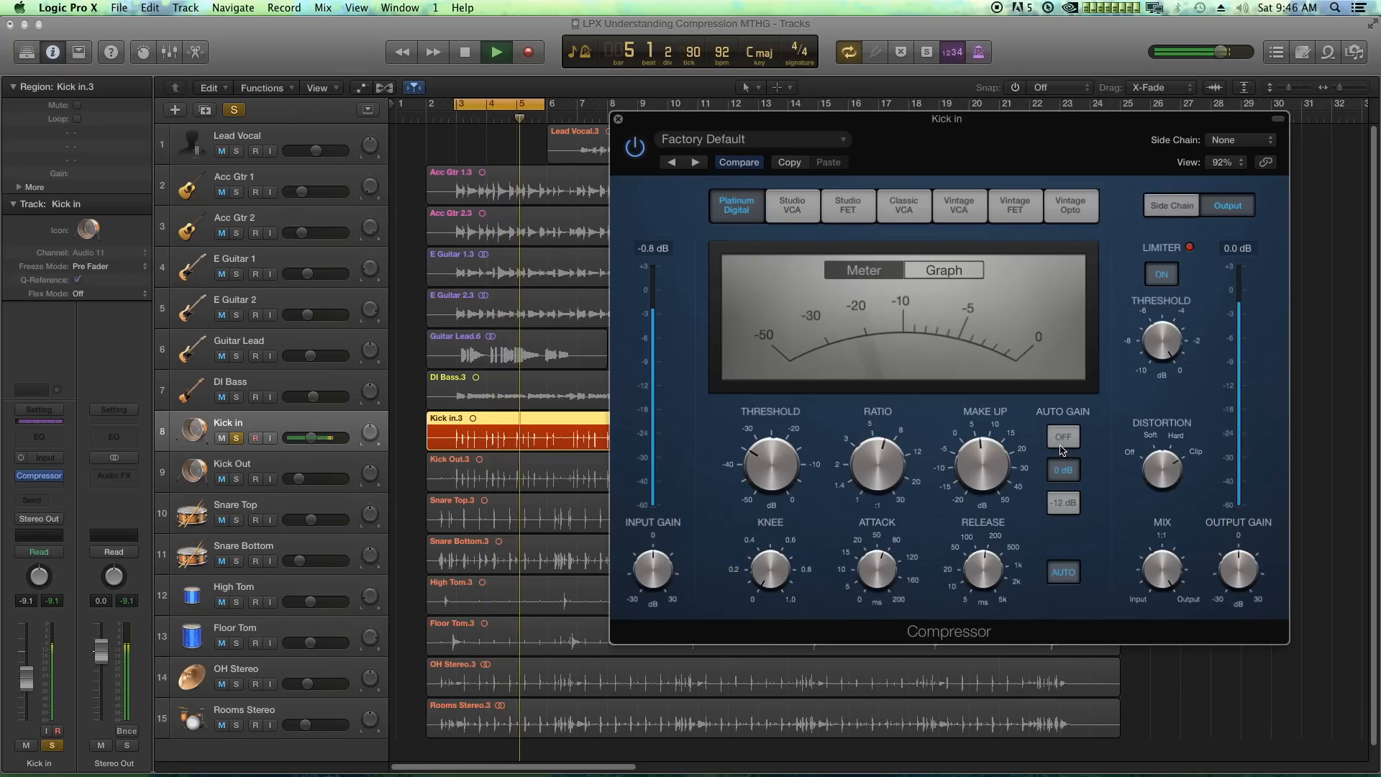
pyautogui.click(1062, 442)
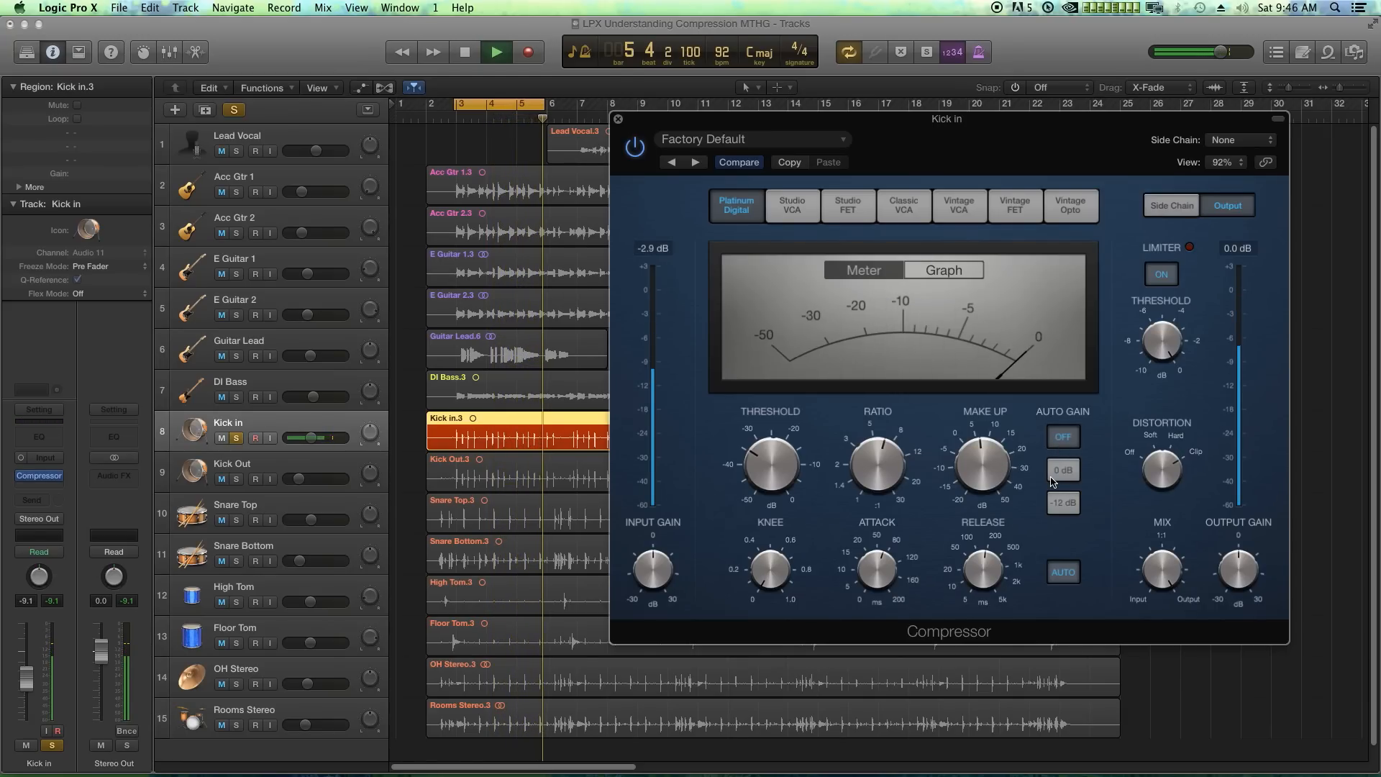
pyautogui.press('space')
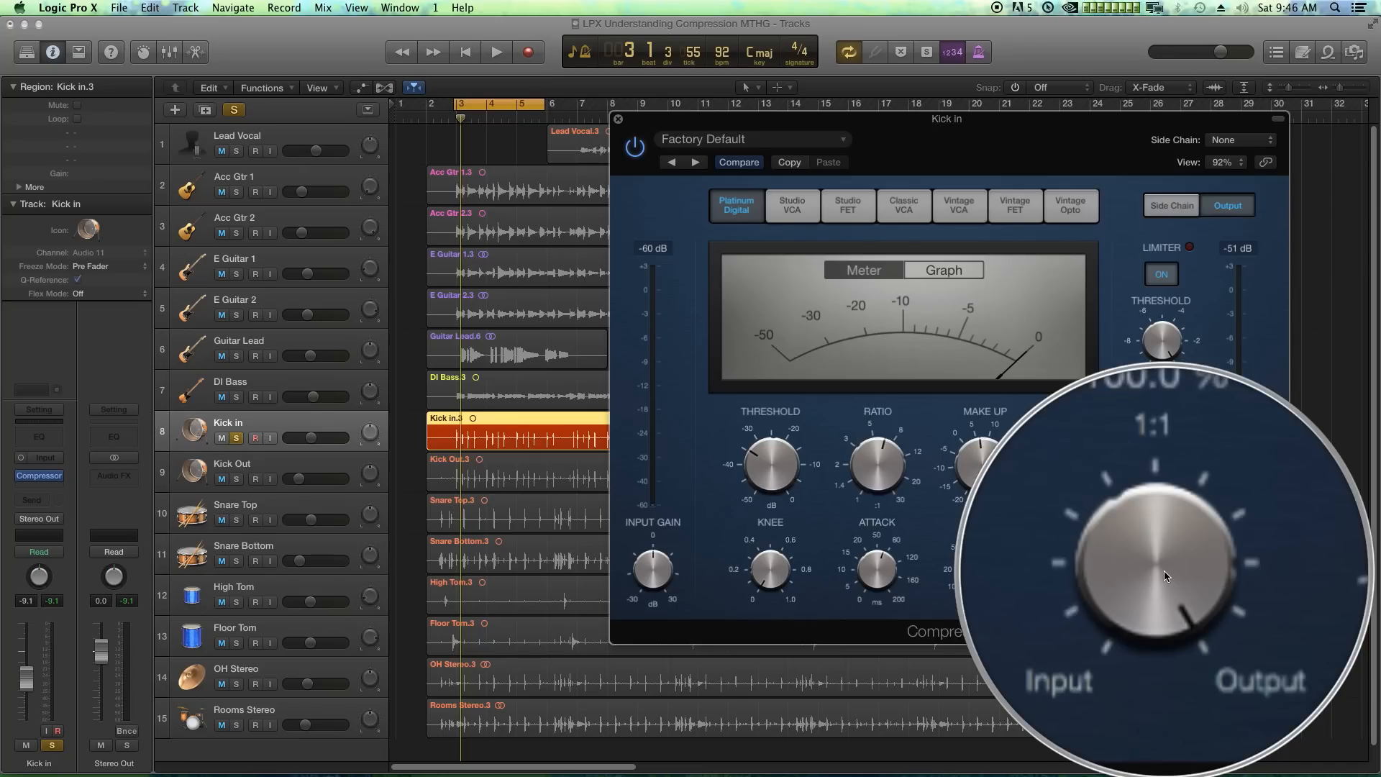
# Step: Set the Compressor's mix to 75%, switch its model to Studio FET, and close the plug-in window
pyautogui.moveTo(1165, 601); pyautogui.dragTo(1161, 611)
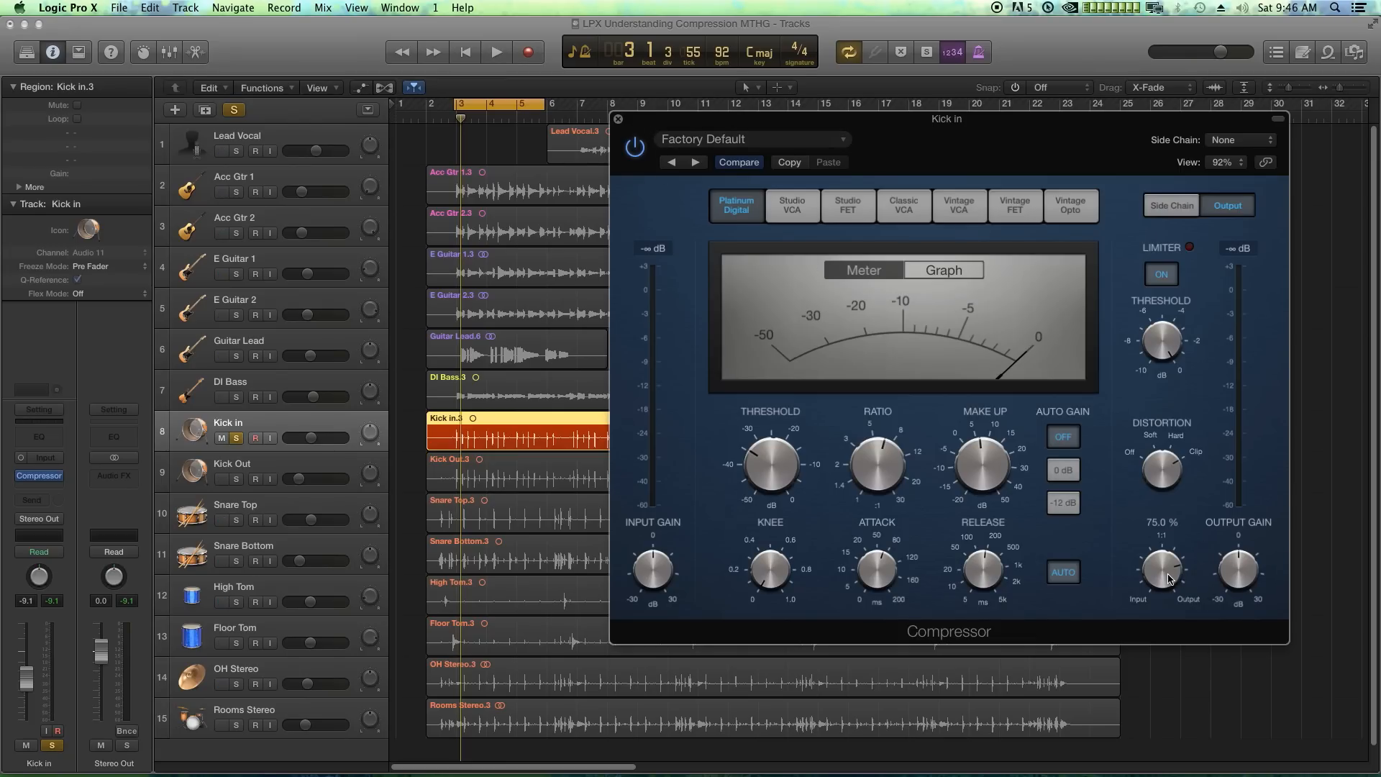
pyautogui.click(867, 220)
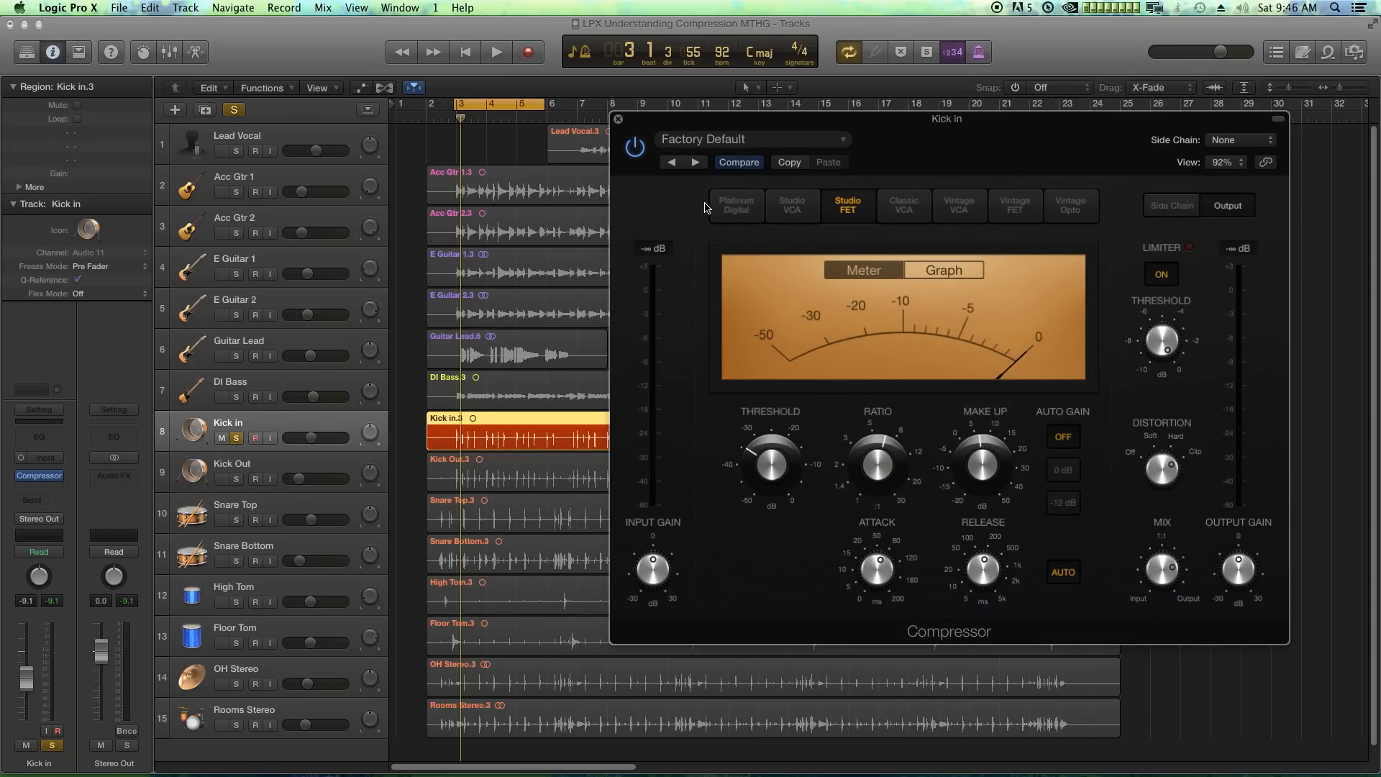
pyautogui.click(618, 120)
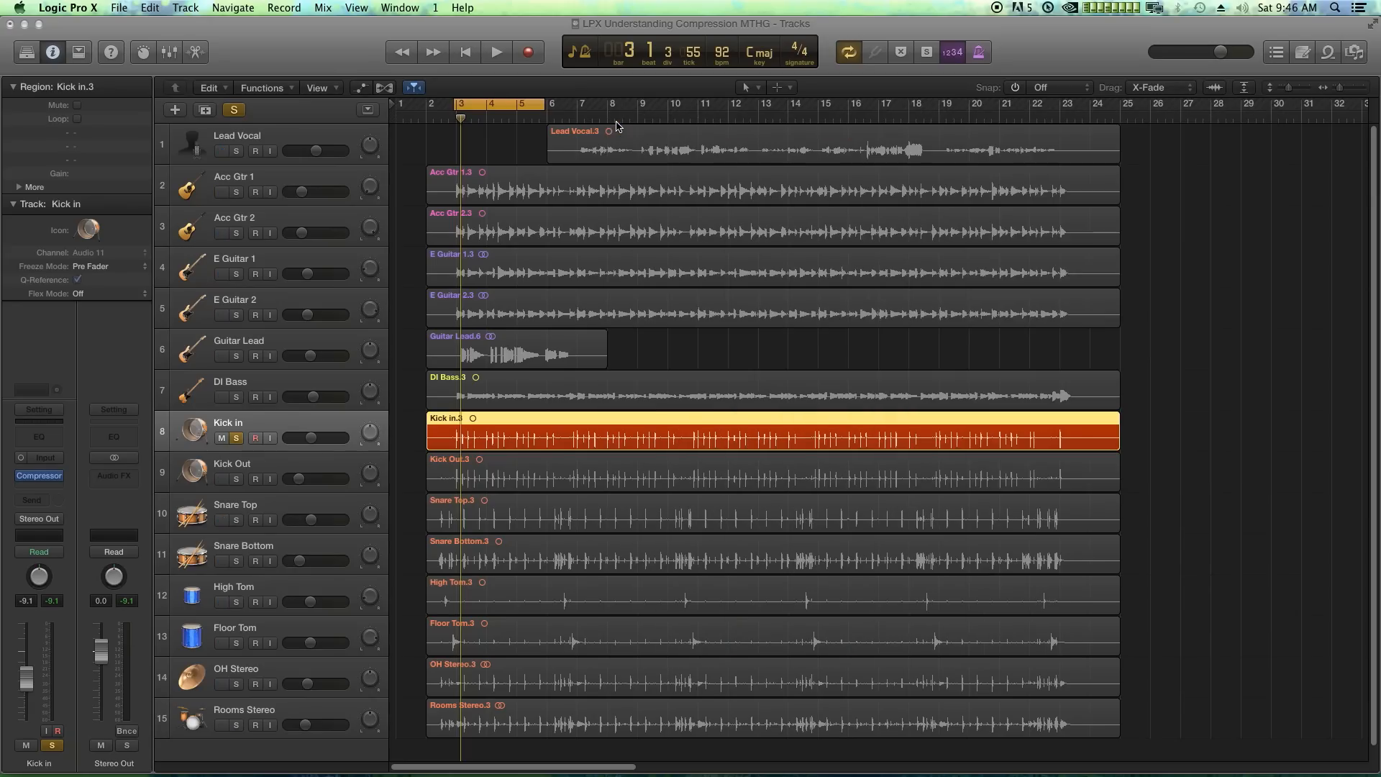
# Step: Solo all drum tracks from Kick Out through Rooms Stereo alongside Kick in, and play them with cycle turned off
pyautogui.press('space')
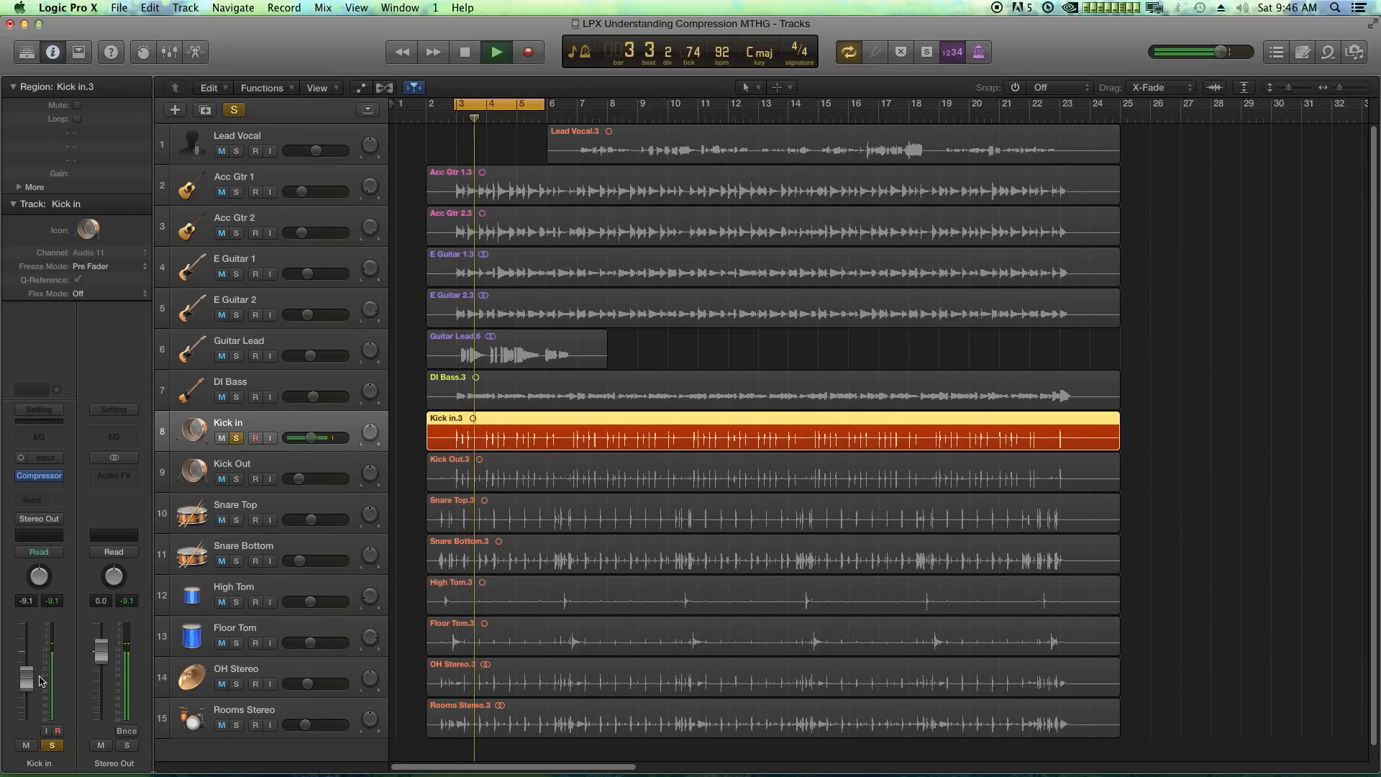
pyautogui.press('space')
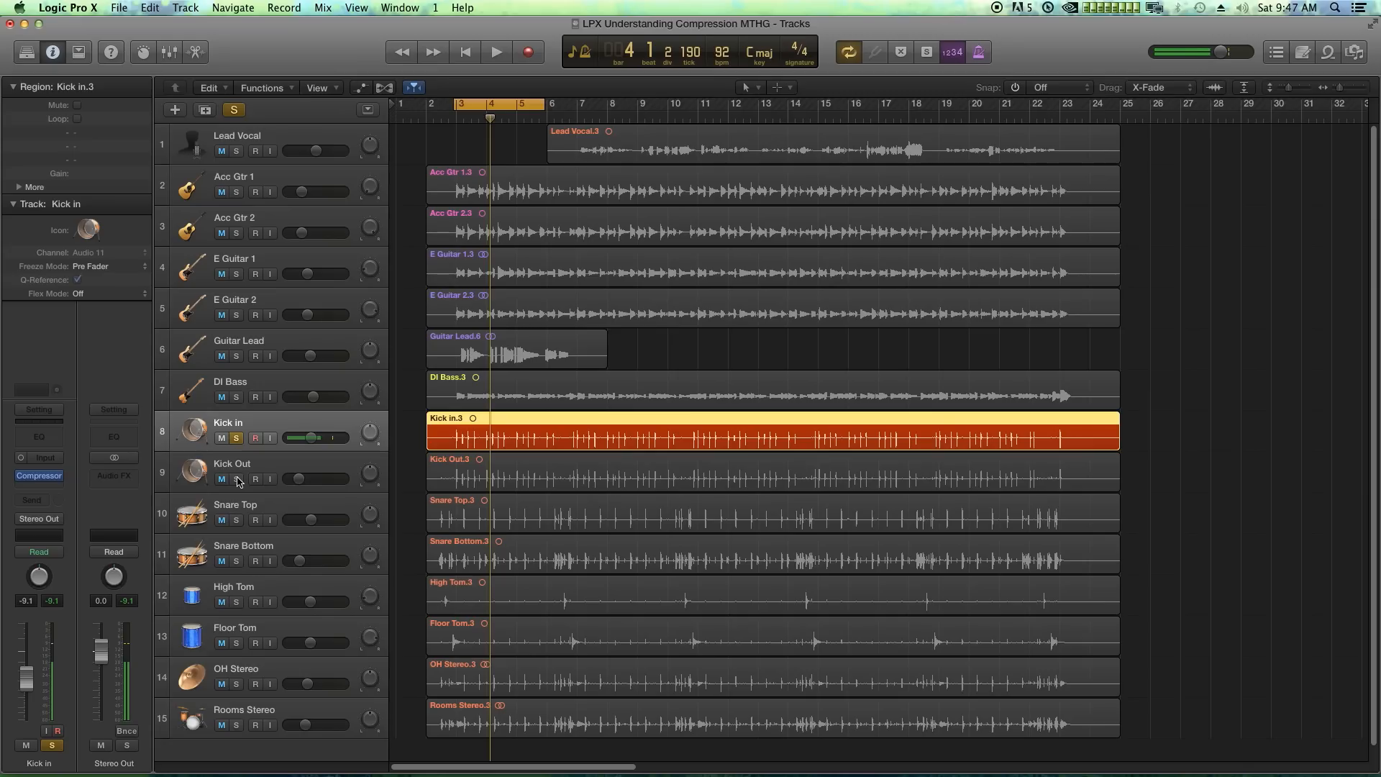
pyautogui.click(242, 476)
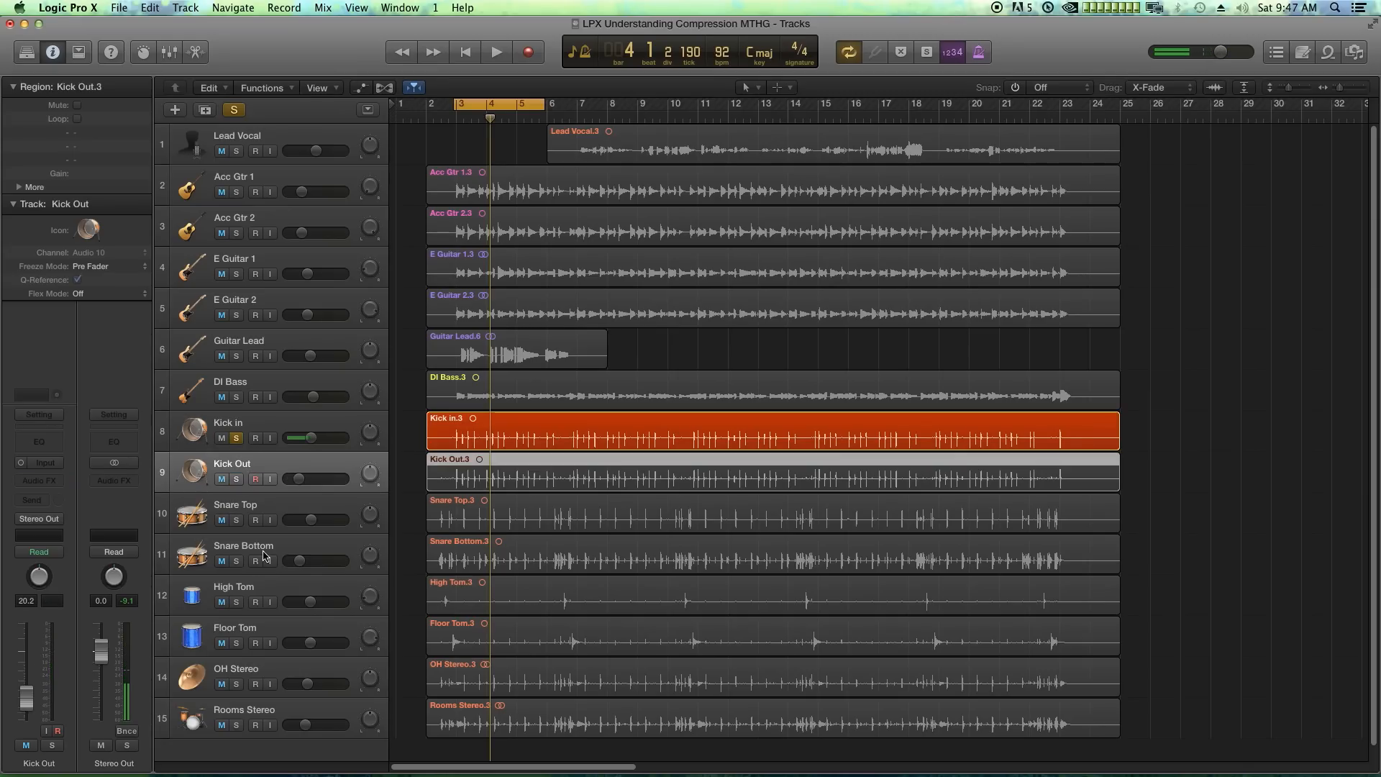
pyautogui.keyDown('shift'); pyautogui.click(267, 716); pyautogui.keyUp('shift')
pyautogui.press('s')
pyautogui.press('space')
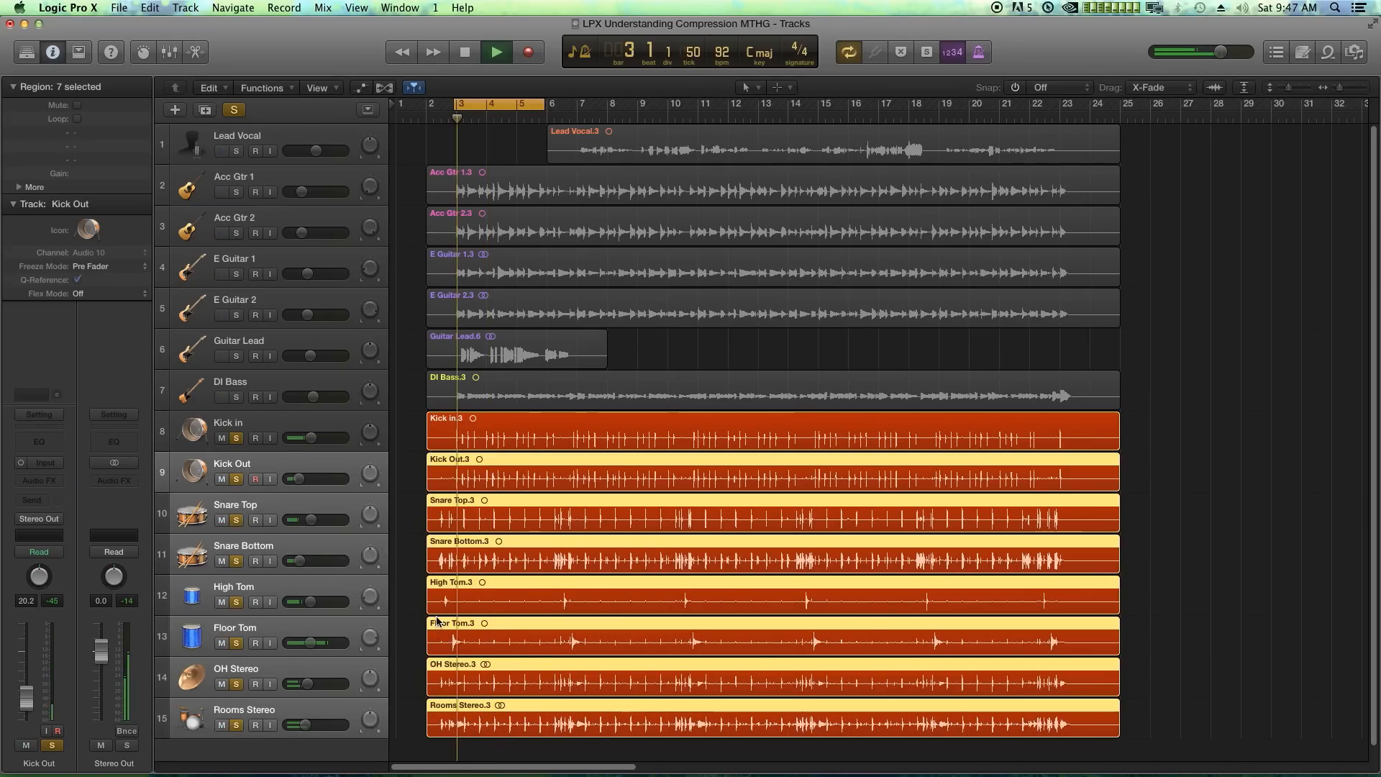
pyautogui.press('c')
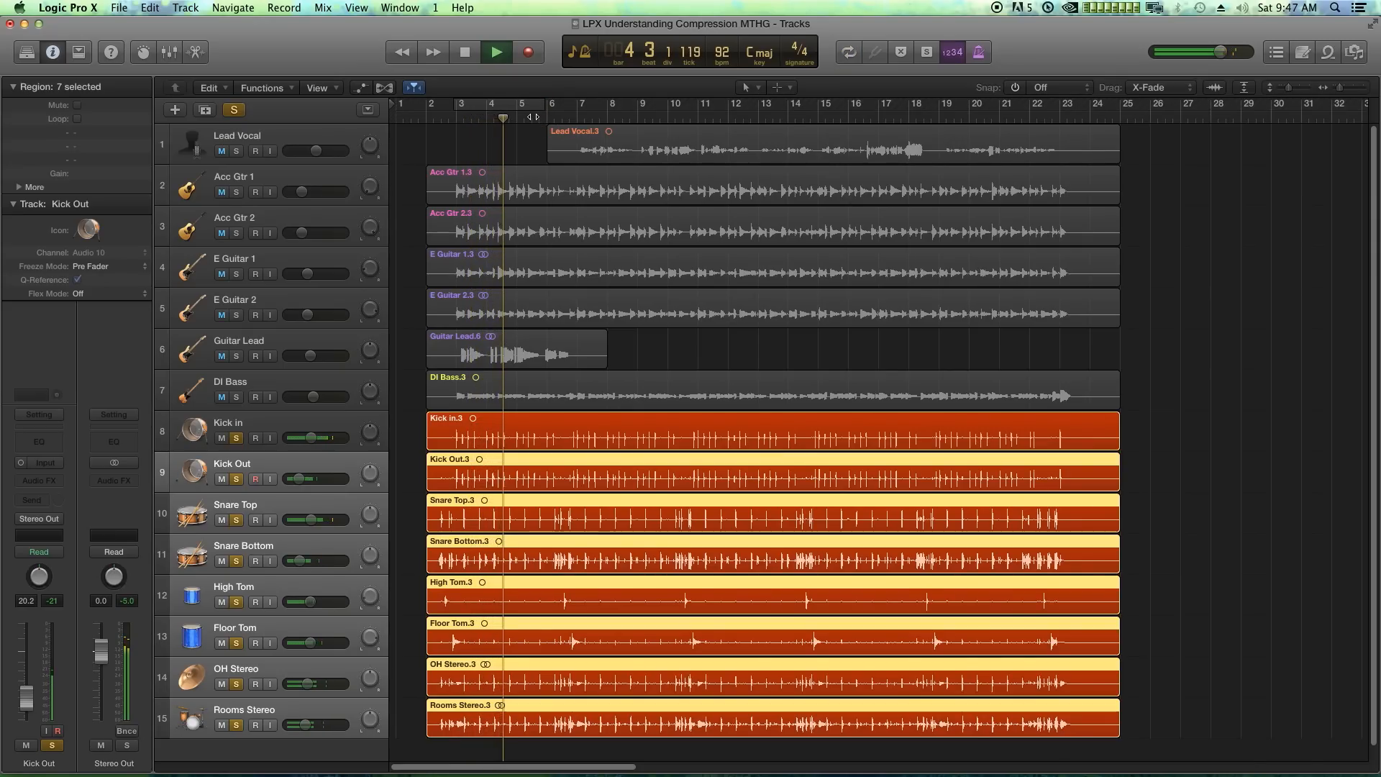
pyautogui.press('space')
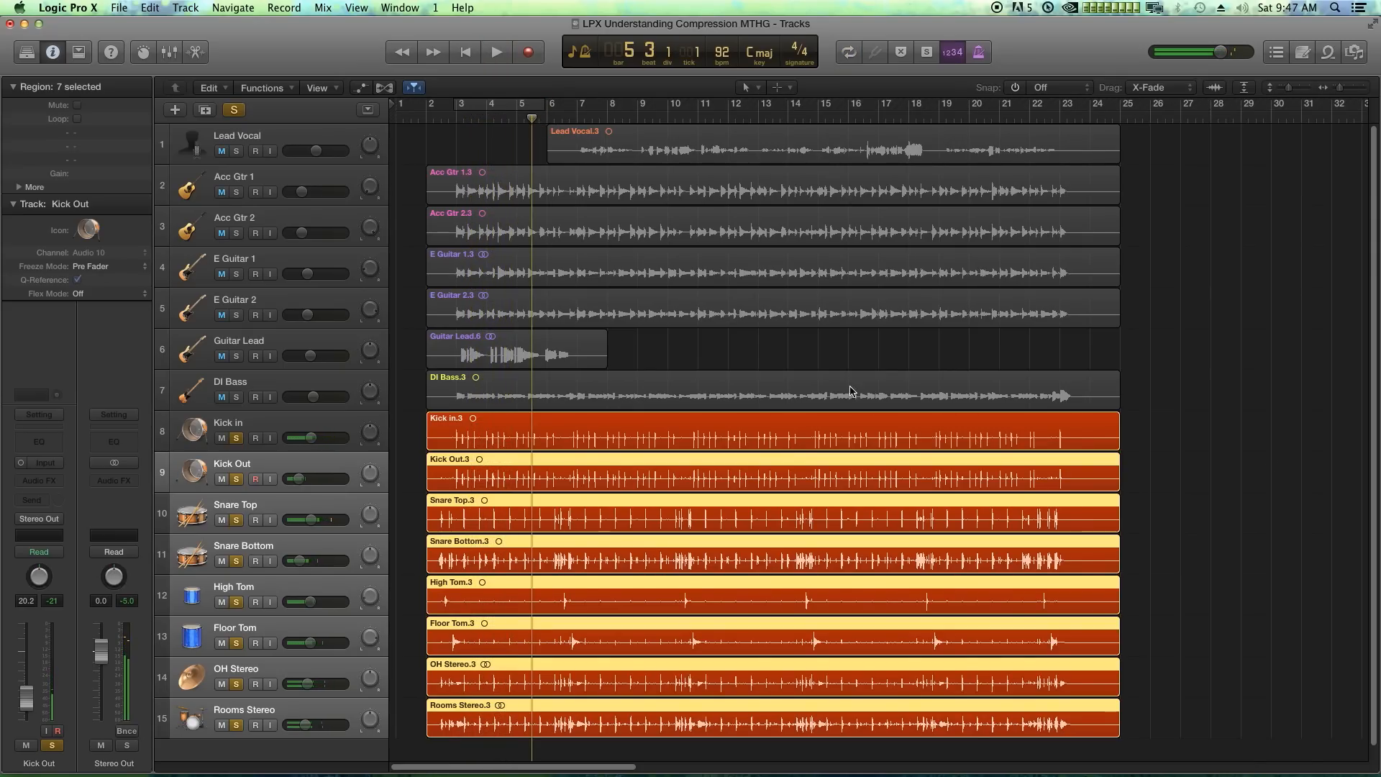
# Step: Show the mixer, raise the Kick in fader to -5.6 dB, and play the soloed drums to check the balance
pyautogui.click(1207, 431)
pyautogui.press('x')
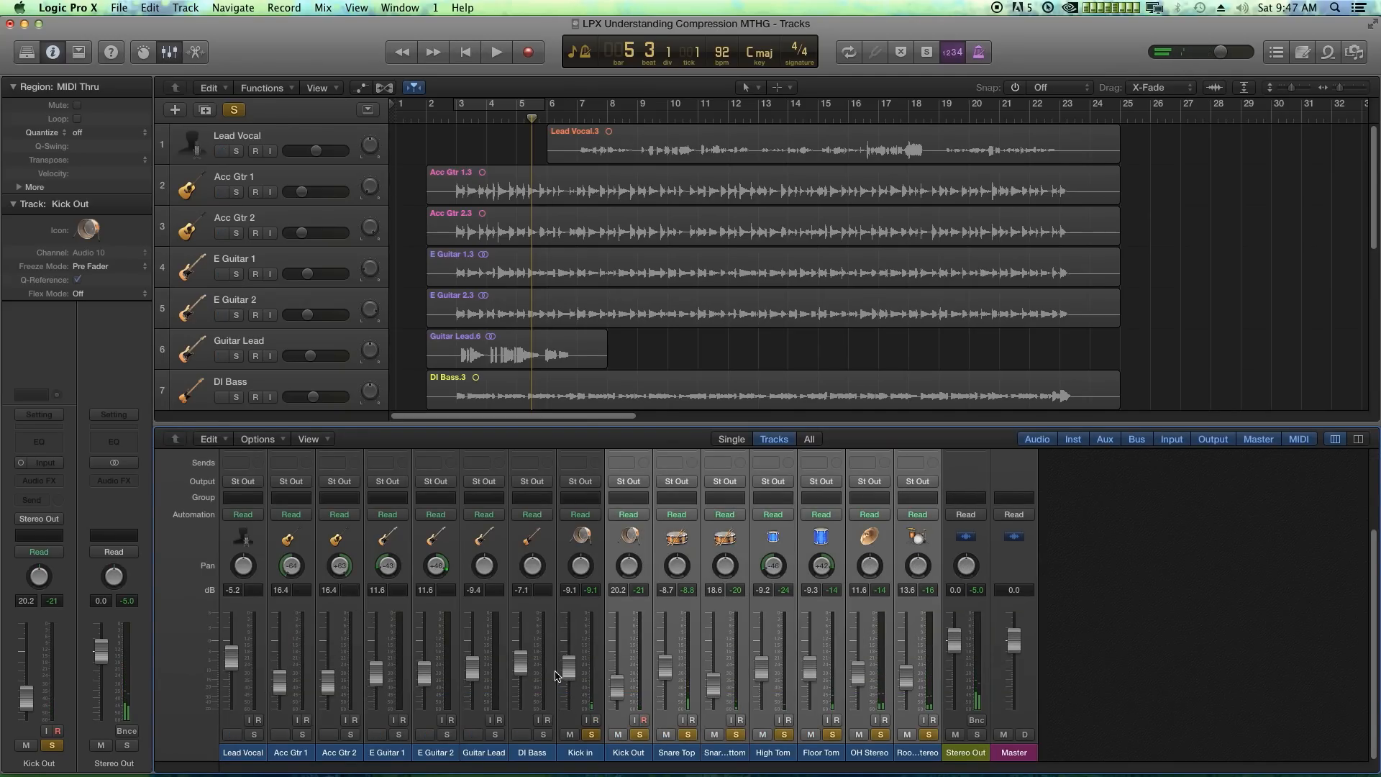
pyautogui.moveTo(572, 664); pyautogui.dragTo(573, 656)
pyautogui.press('space')
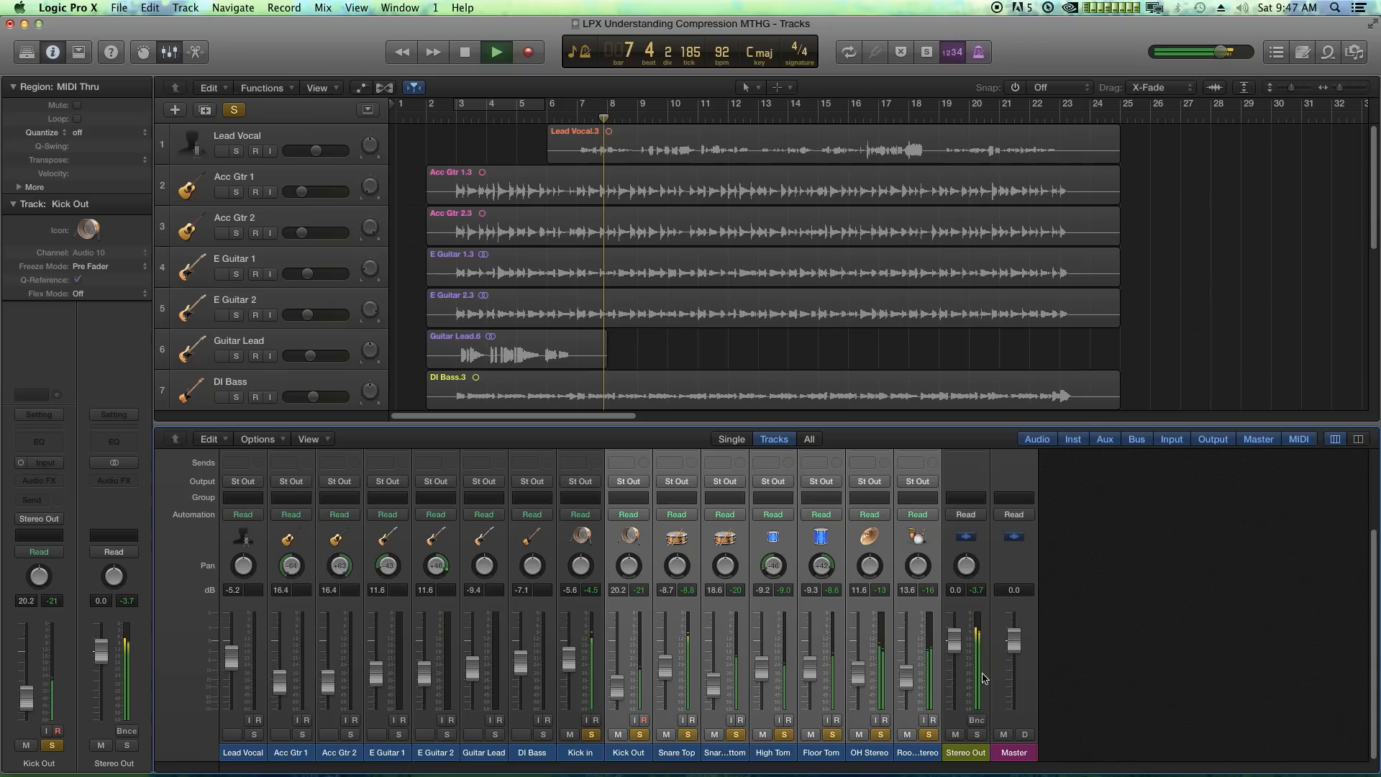
pyautogui.press('space')
# Step: Enlarge the mixer and turn off solo on every drum channel except Kick Out
pyautogui.scroll(5, 783, 619)
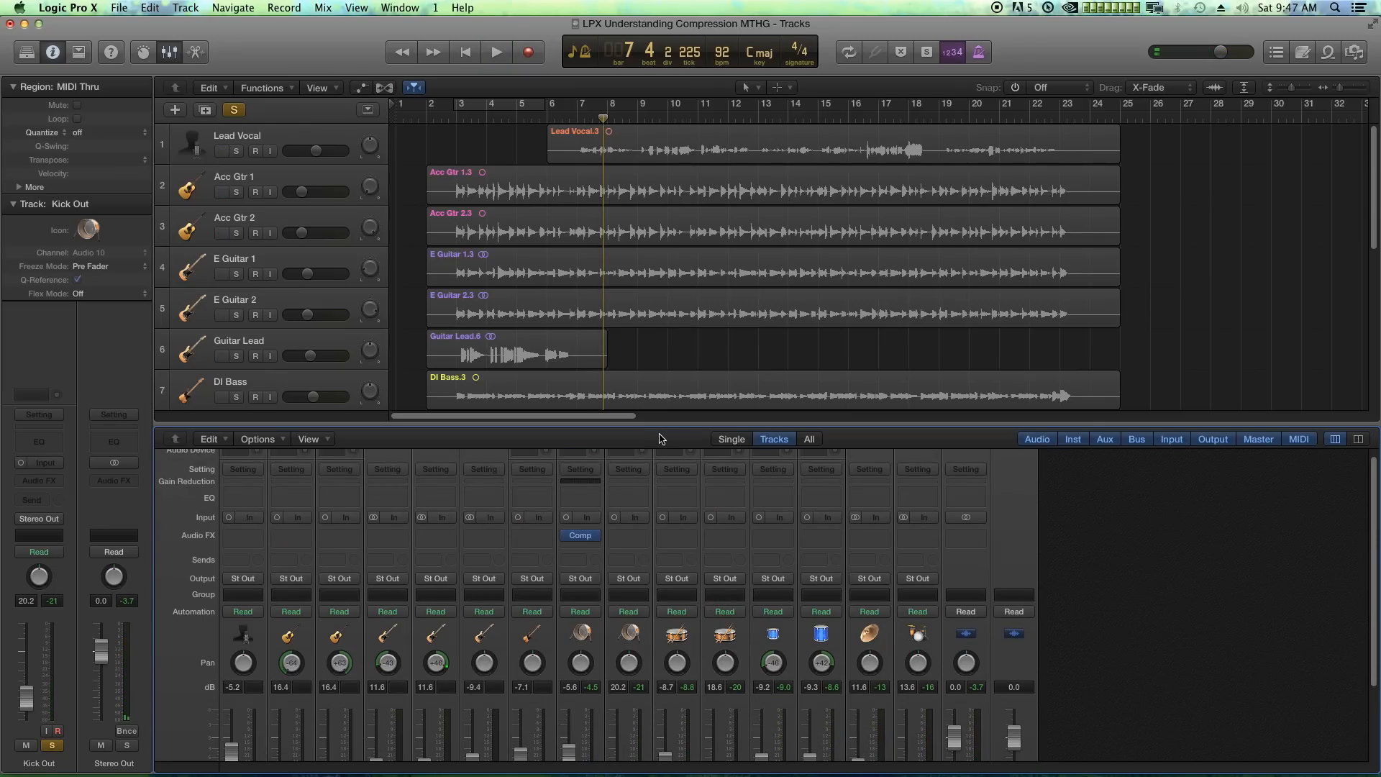
pyautogui.scroll(-3, 677, 482)
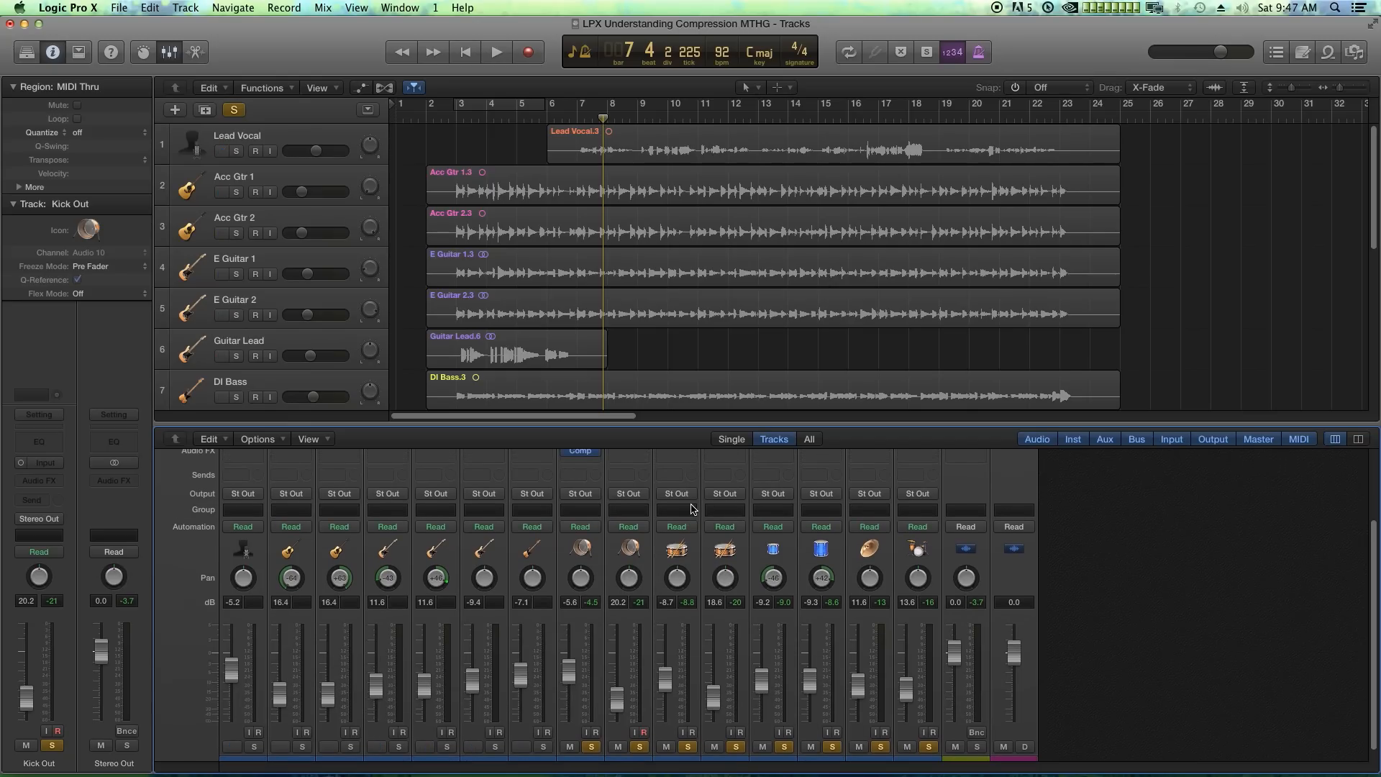
pyautogui.scroll(1, 692, 489)
pyautogui.moveTo(686, 425)
pyautogui.mouseDown()
pyautogui.moveTo(692, 363)
pyautogui.moveTo(697, 406)
pyautogui.mouseUp()
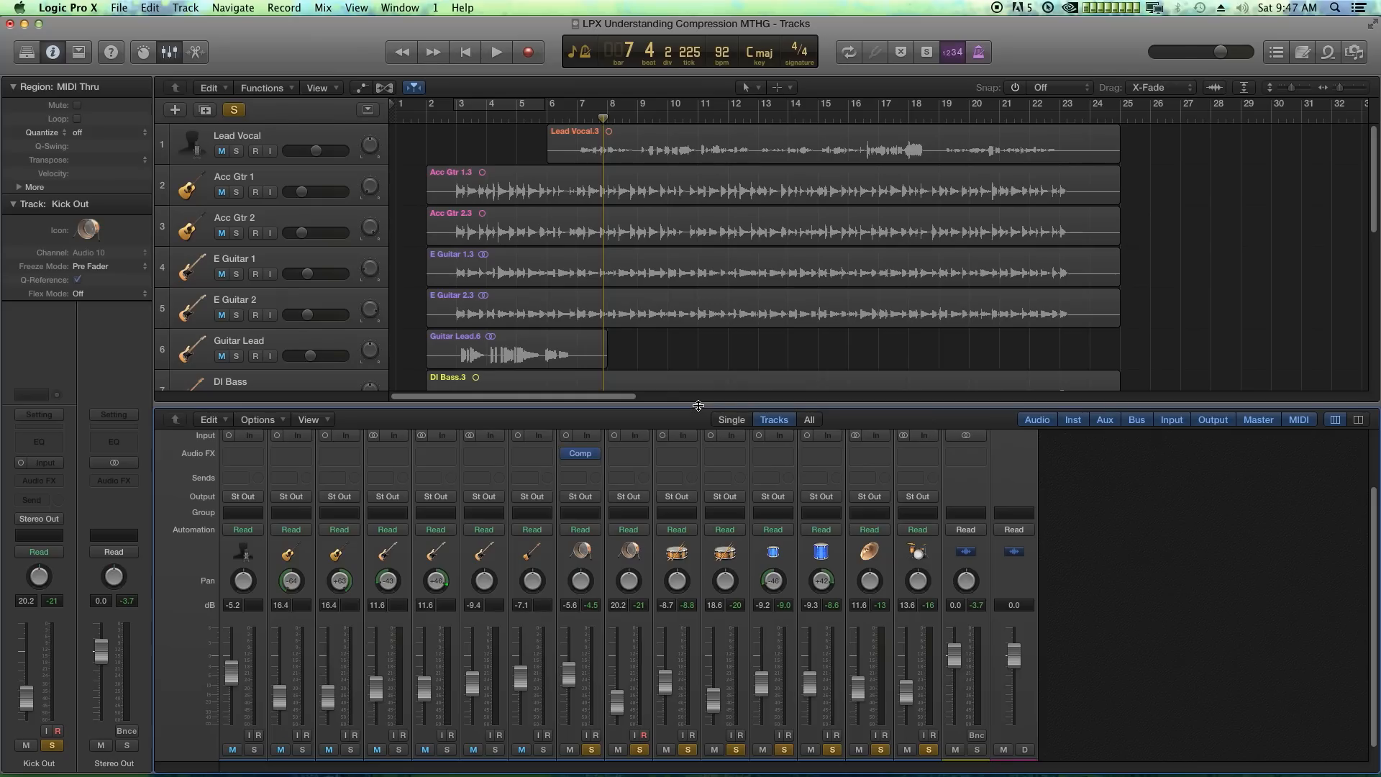
pyautogui.moveTo(696, 752); pyautogui.dragTo(935, 759)
pyautogui.click(592, 751)
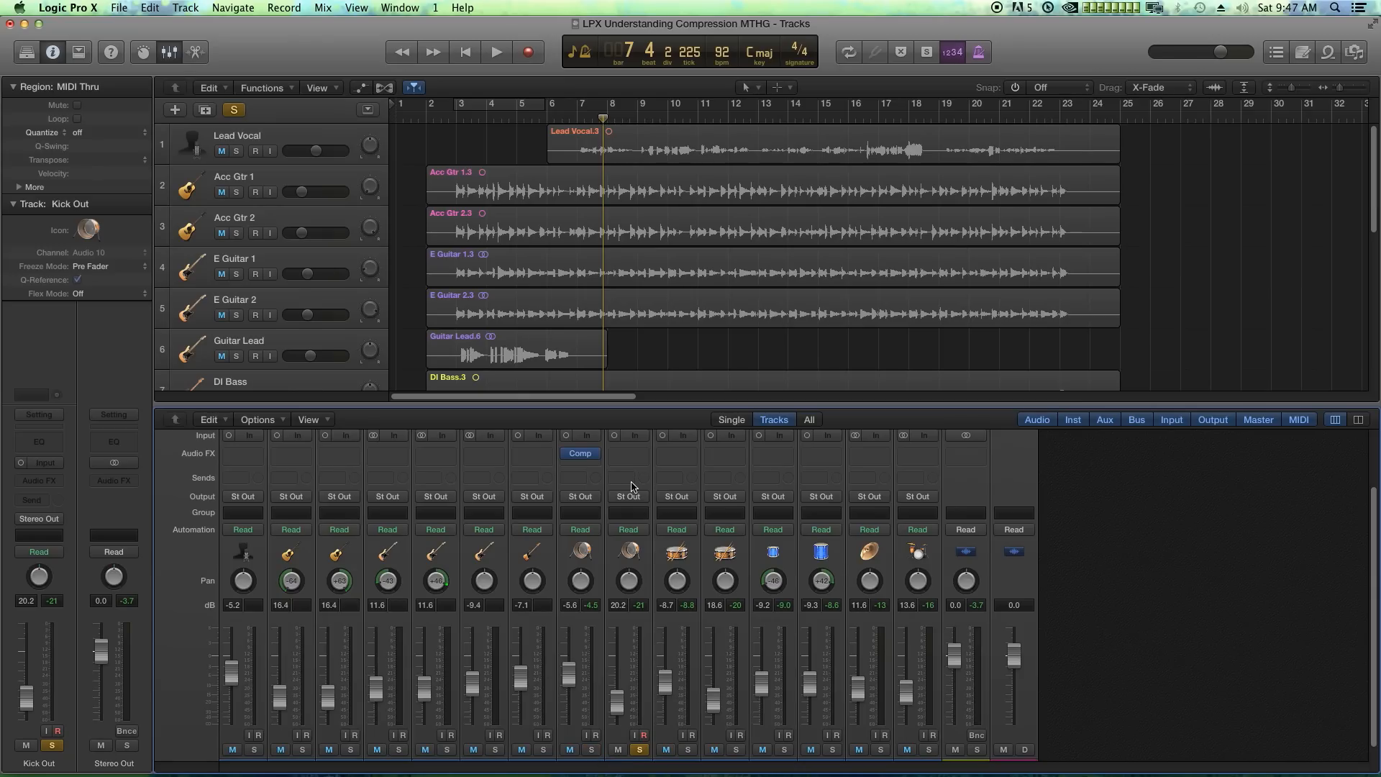
# Step: Raise the Kick Out fader to -15.8 dB, then hide the mixer and place the playhead at bar 4
pyautogui.moveTo(625, 704); pyautogui.dragTo(623, 695)
pyautogui.press('x')
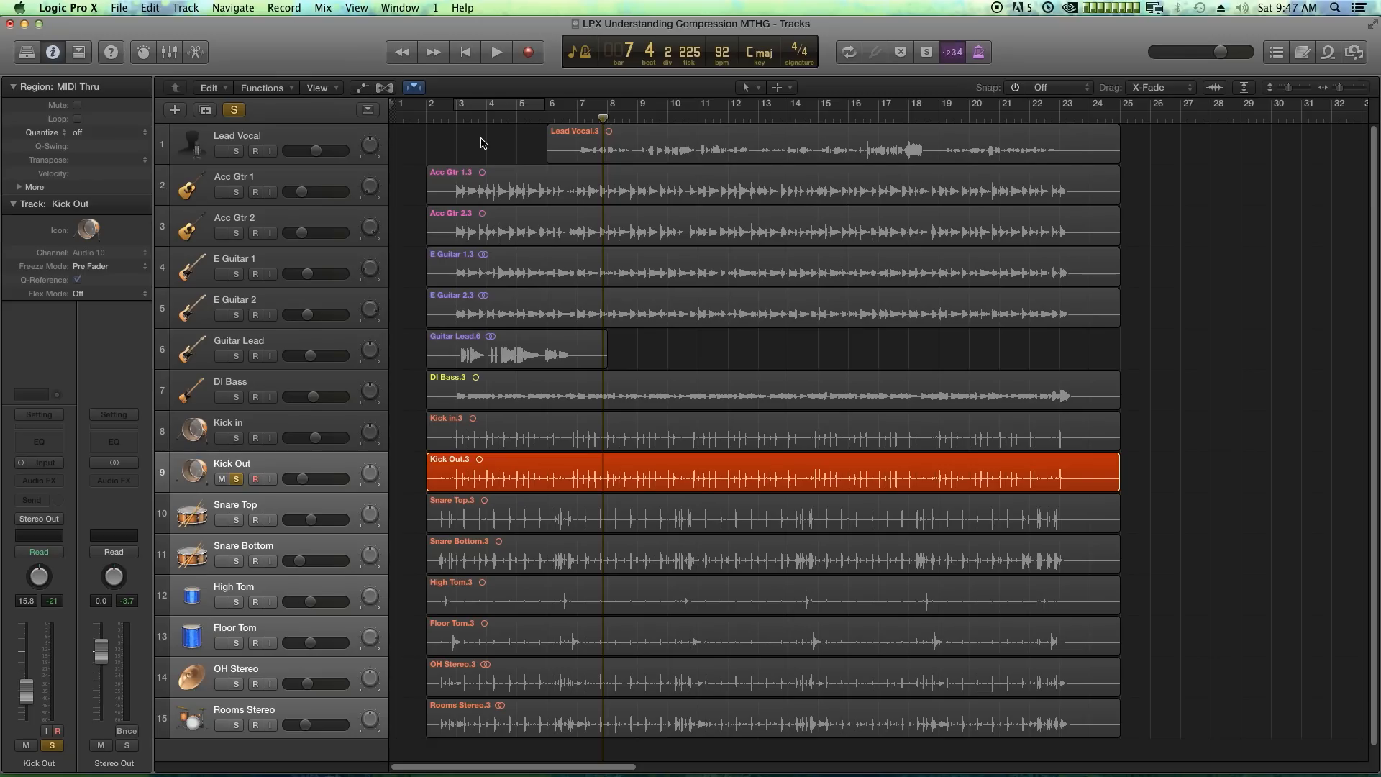
pyautogui.click(487, 118)
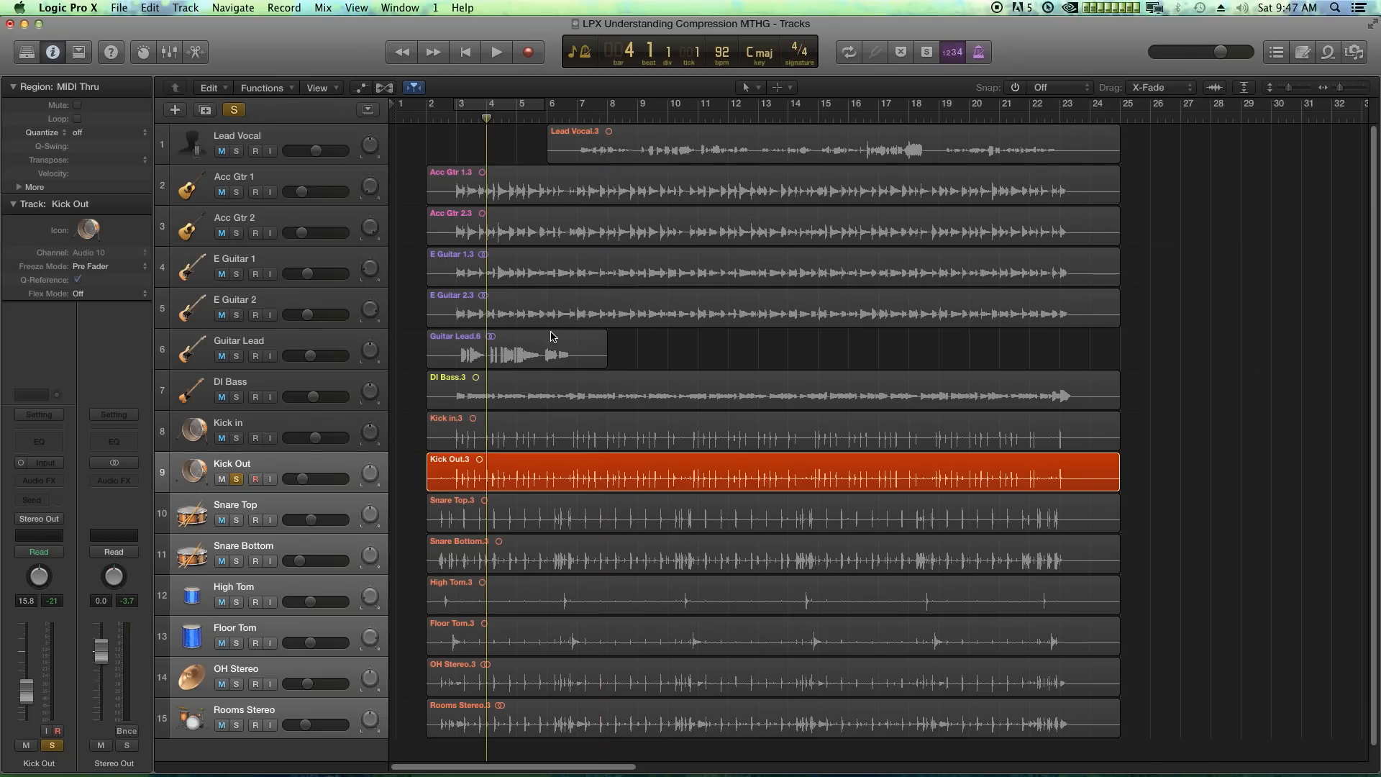
# Step: Insert a mono Compressor on the Kick Out track and move its window clear of the track list
pyautogui.click(302, 460)
pyautogui.click(43, 482)
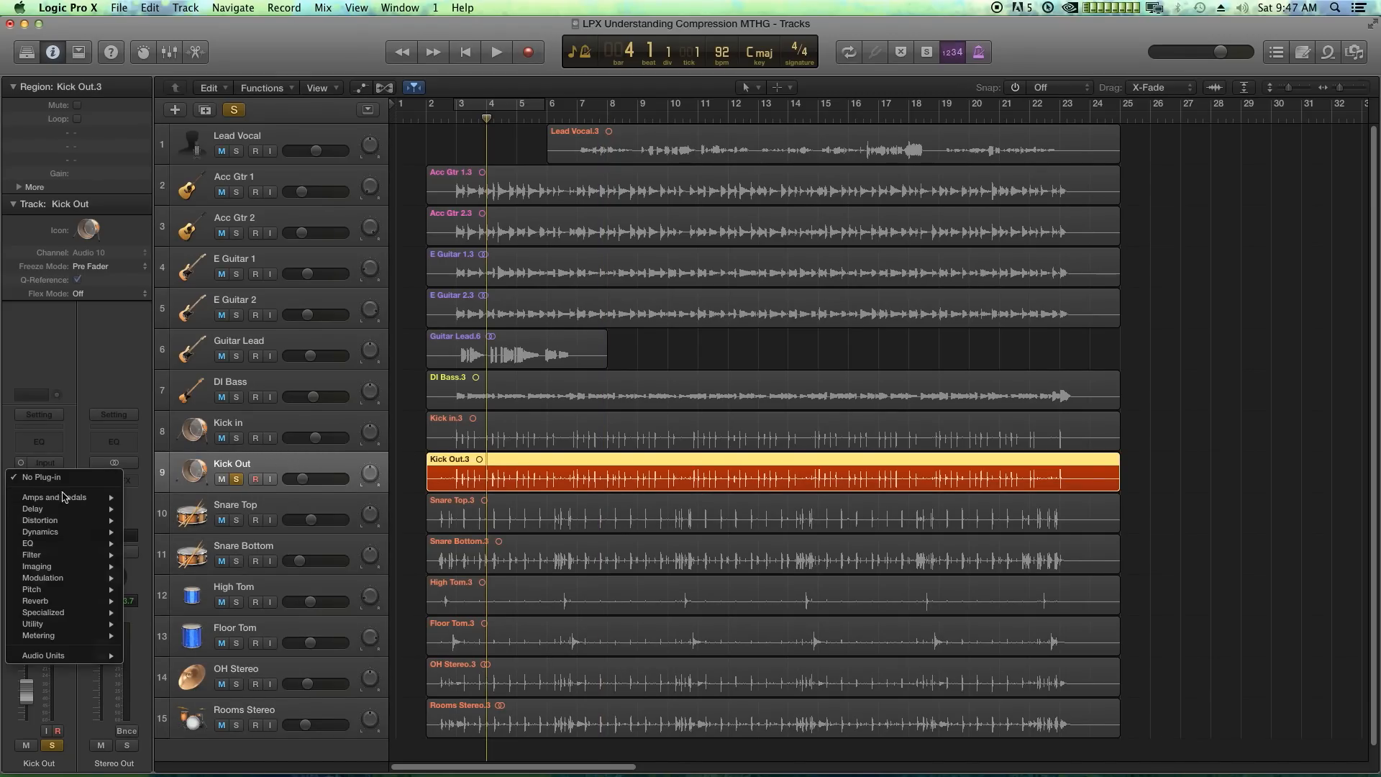
pyautogui.moveTo(80, 531)
pyautogui.moveTo(174, 543)
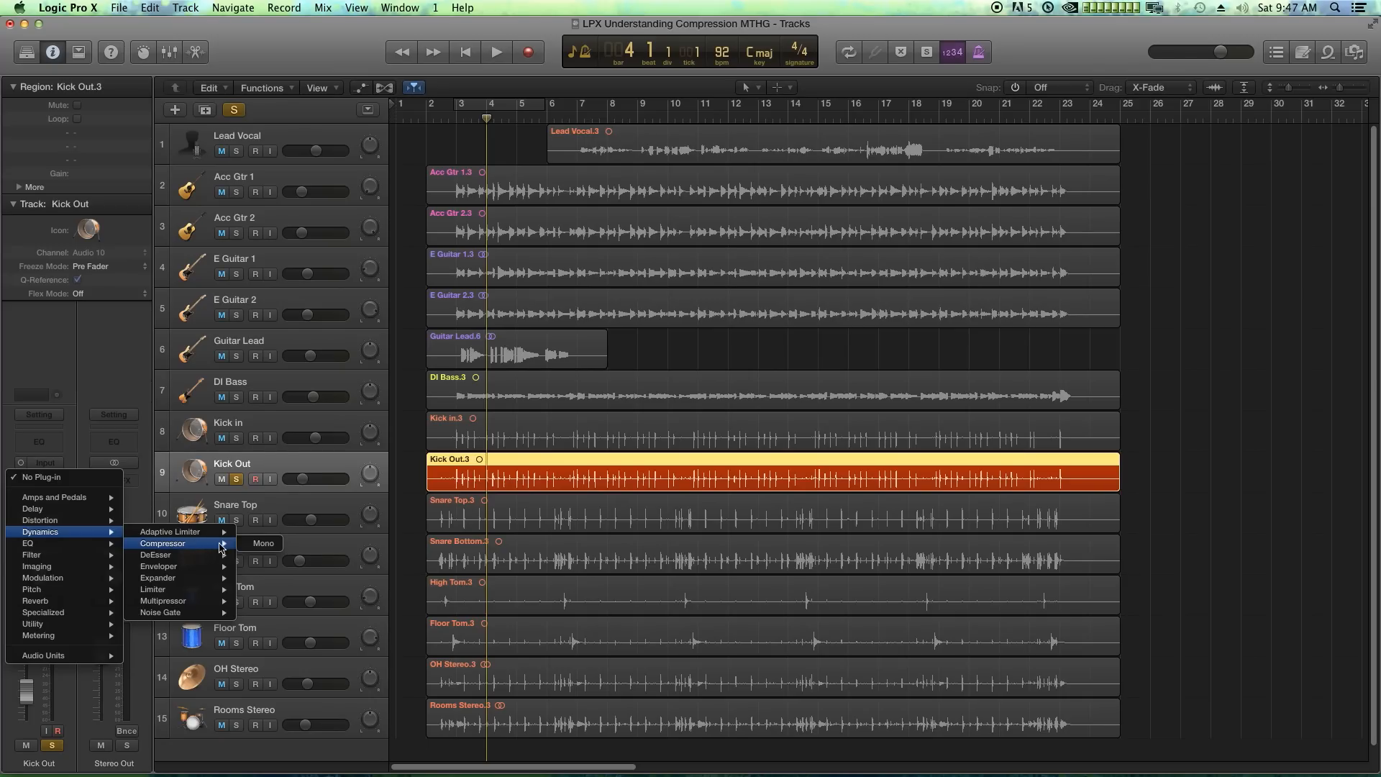
pyautogui.click(248, 547)
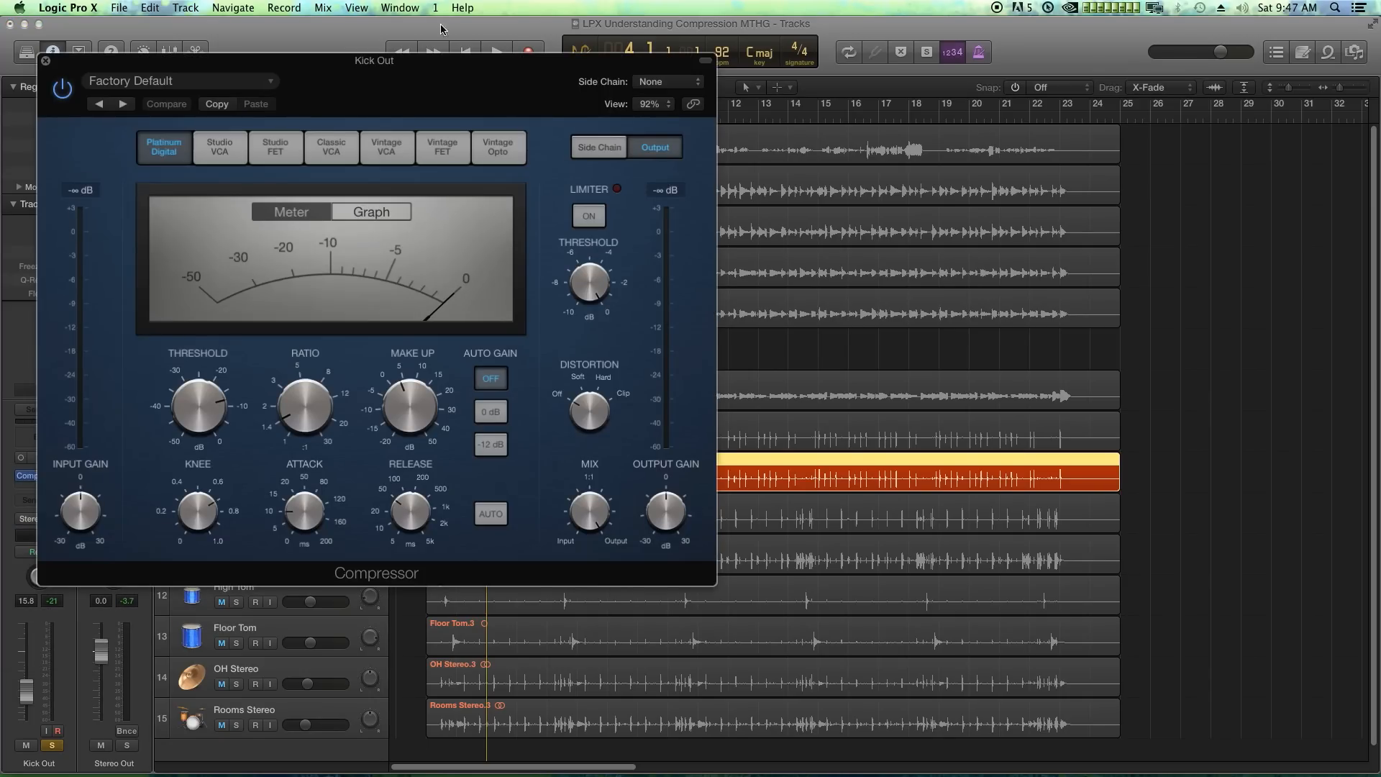
pyautogui.moveTo(434, 67); pyautogui.dragTo(1009, 150)
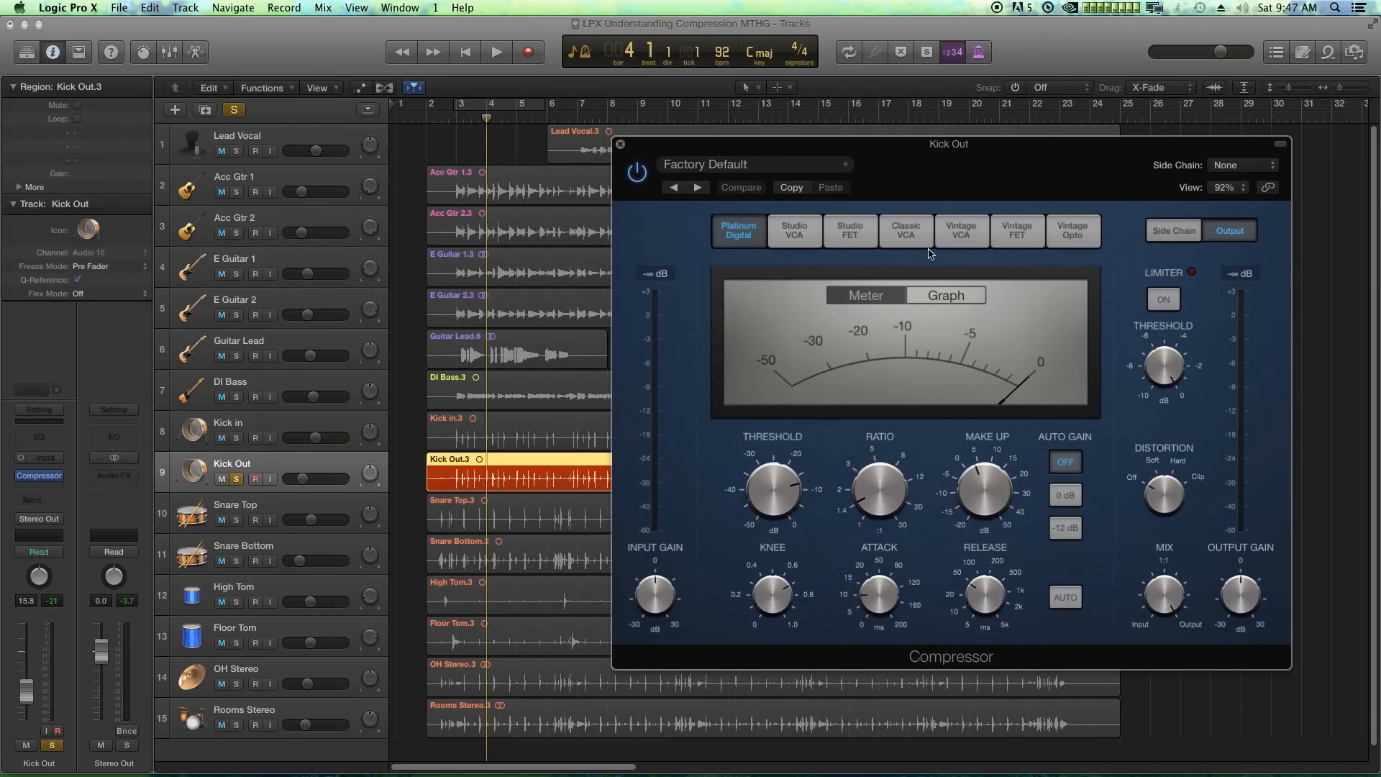
# Step: Switch the Kick Out Compressor to Vintage VCA and, during playback, lower threshold, raise ratio, set knee to 0.0, slow the attack and enable auto release
pyautogui.click(961, 232)
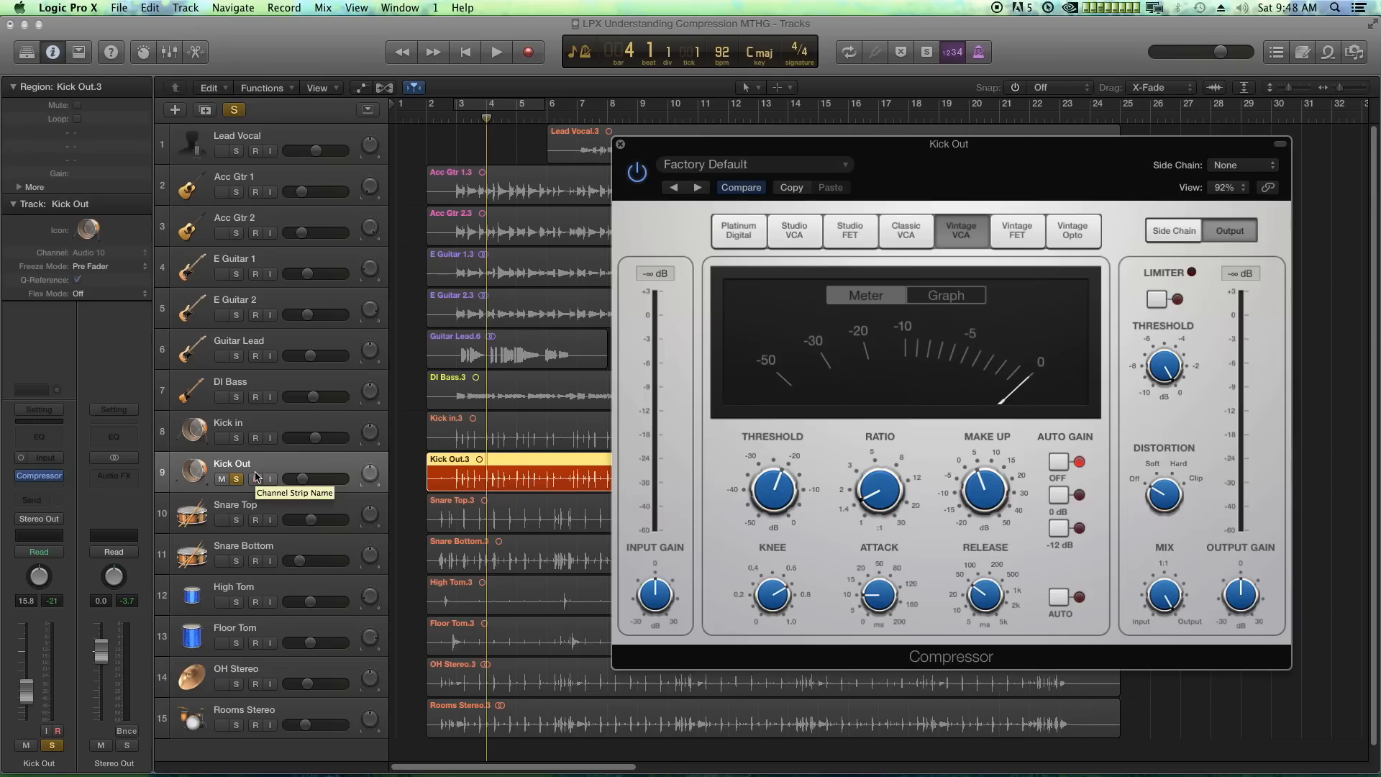
pyautogui.press('space')
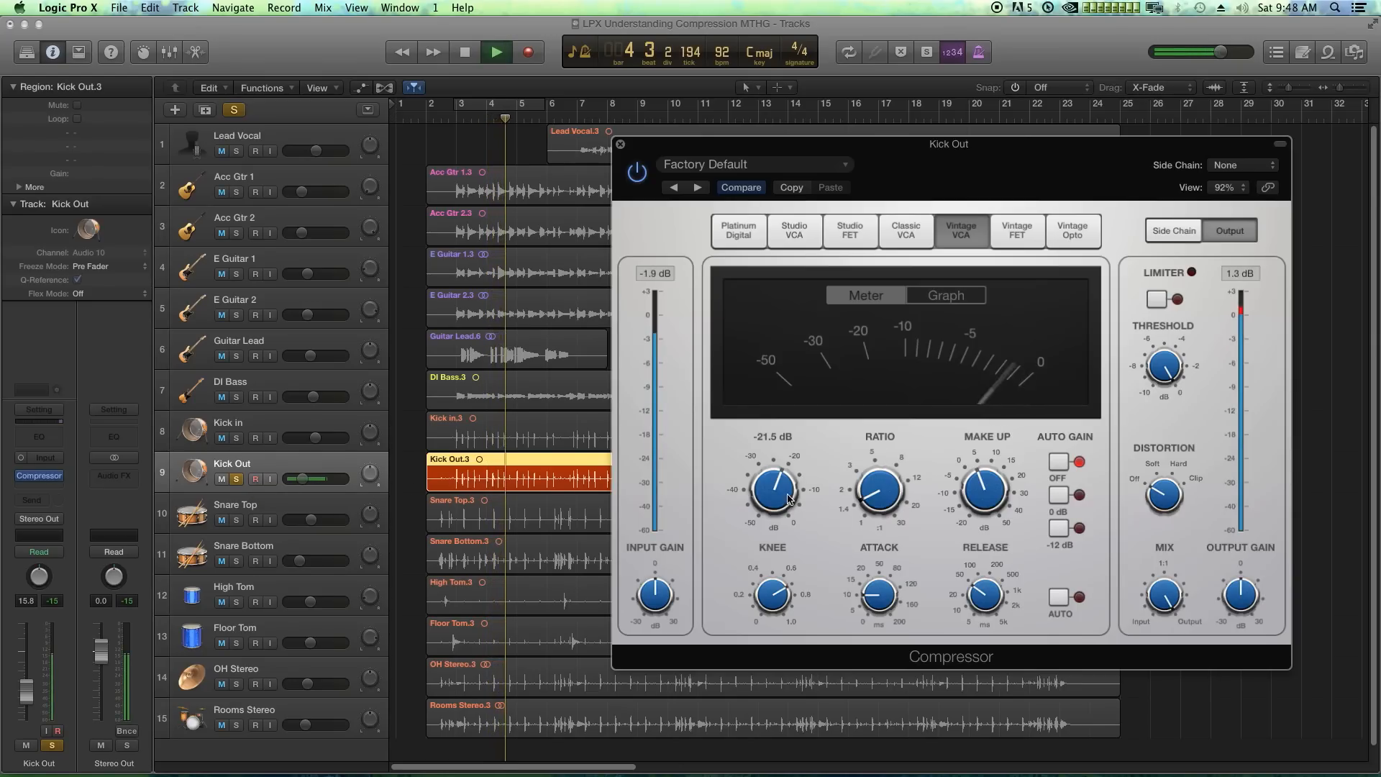
pyautogui.moveTo(859, 455); pyautogui.dragTo(886, 467)
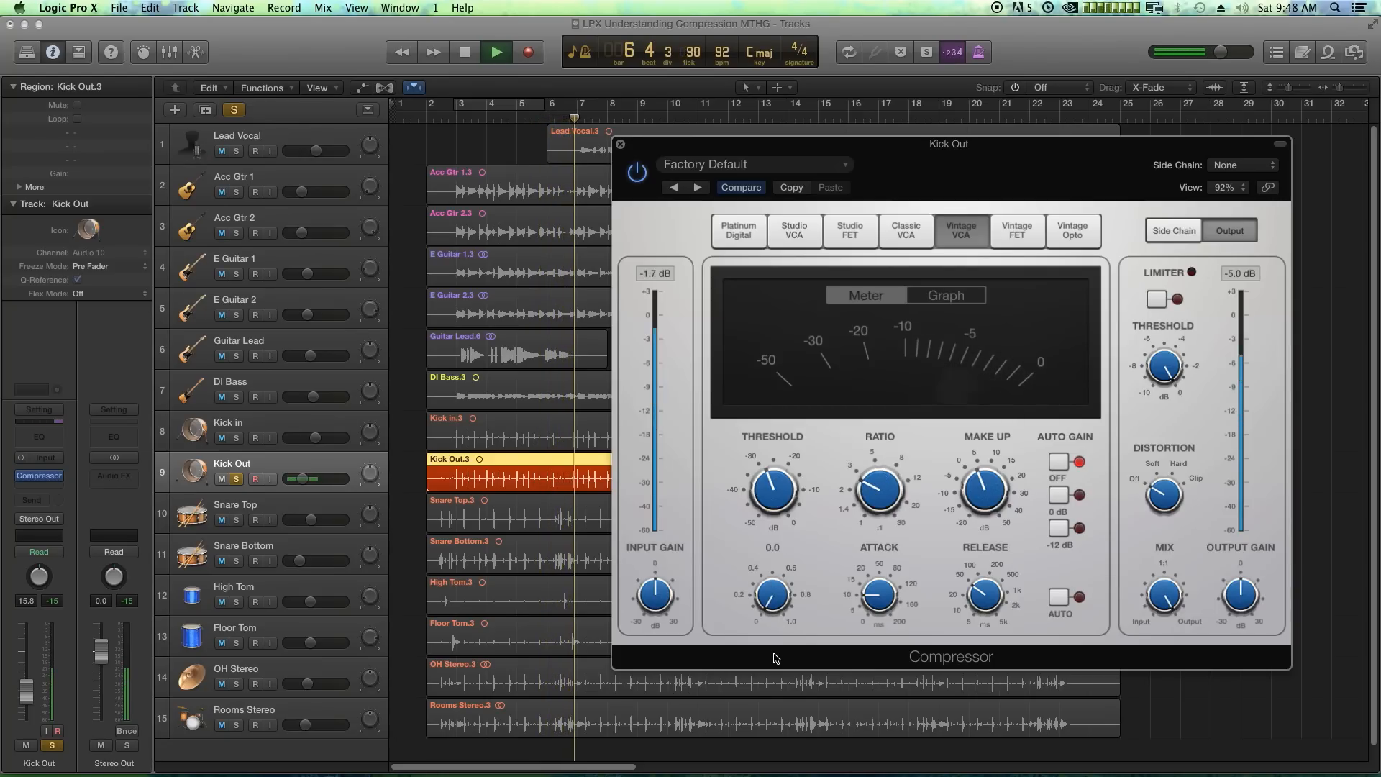
pyautogui.moveTo(883, 596); pyautogui.dragTo(887, 569)
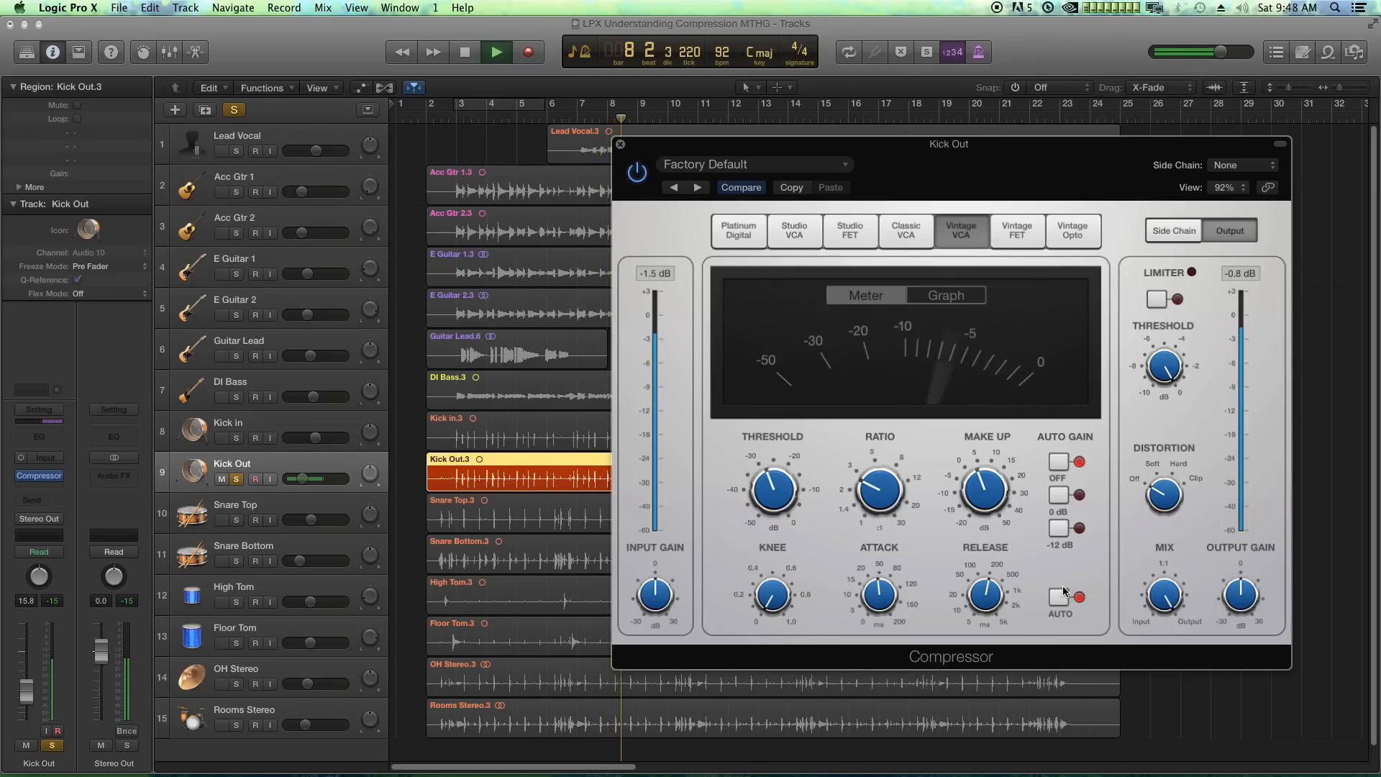
# Step: Raise the Kick Out Compressor's make-up gain slightly, enable the limiter, set distortion to Soft, reduce the mix a little, and stop playback
pyautogui.moveTo(989, 497)
pyautogui.mouseDown()
pyautogui.moveTo(994, 482)
pyautogui.moveTo(995, 498)
pyautogui.mouseUp()
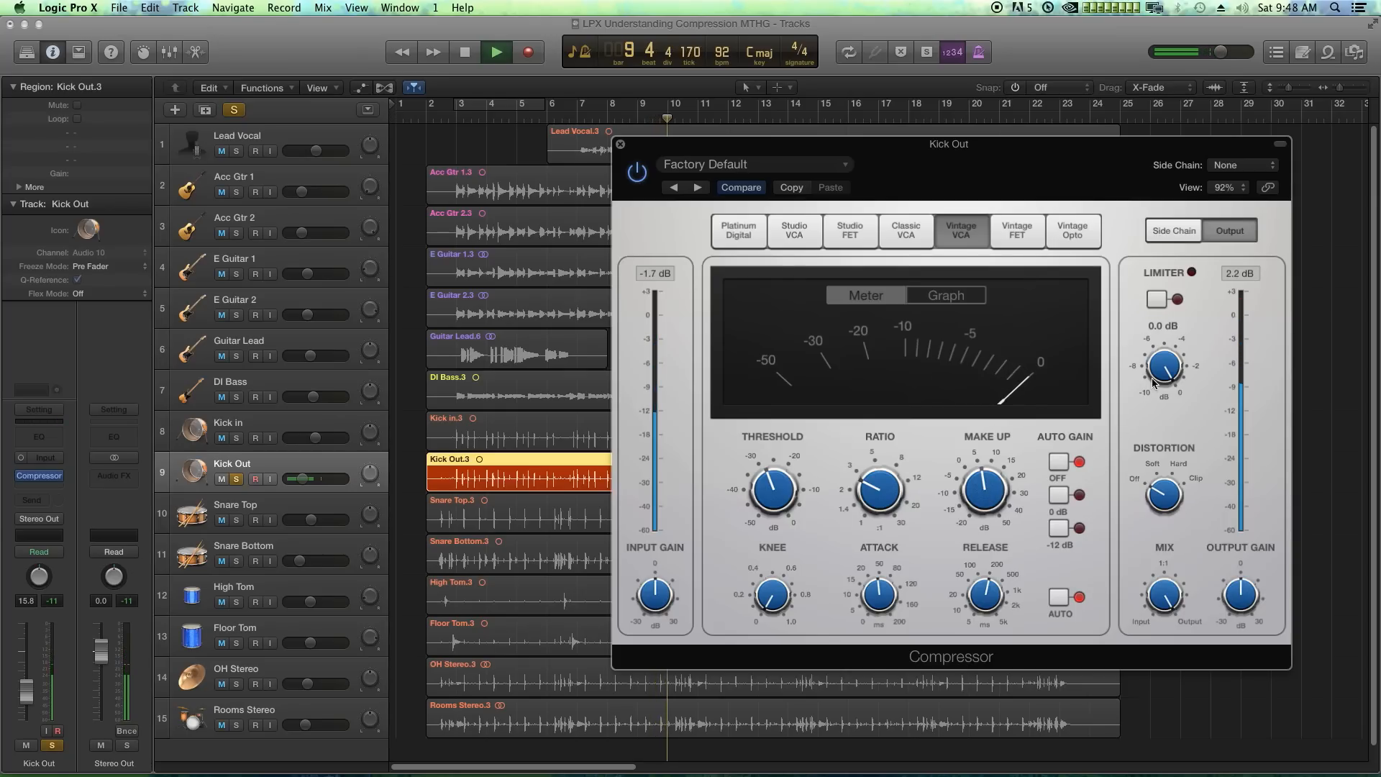
pyautogui.moveTo(1173, 492); pyautogui.dragTo(1177, 472)
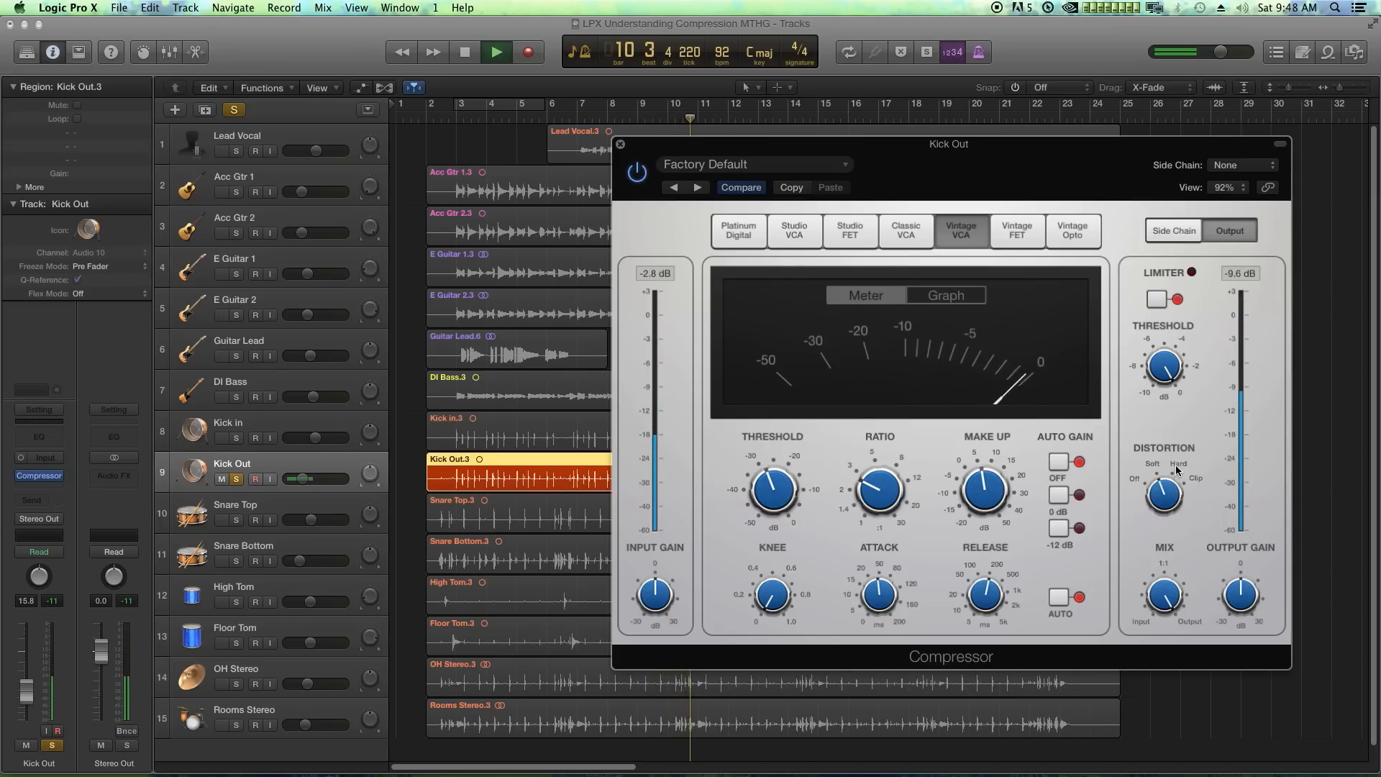
pyautogui.moveTo(1167, 599); pyautogui.dragTo(1168, 606)
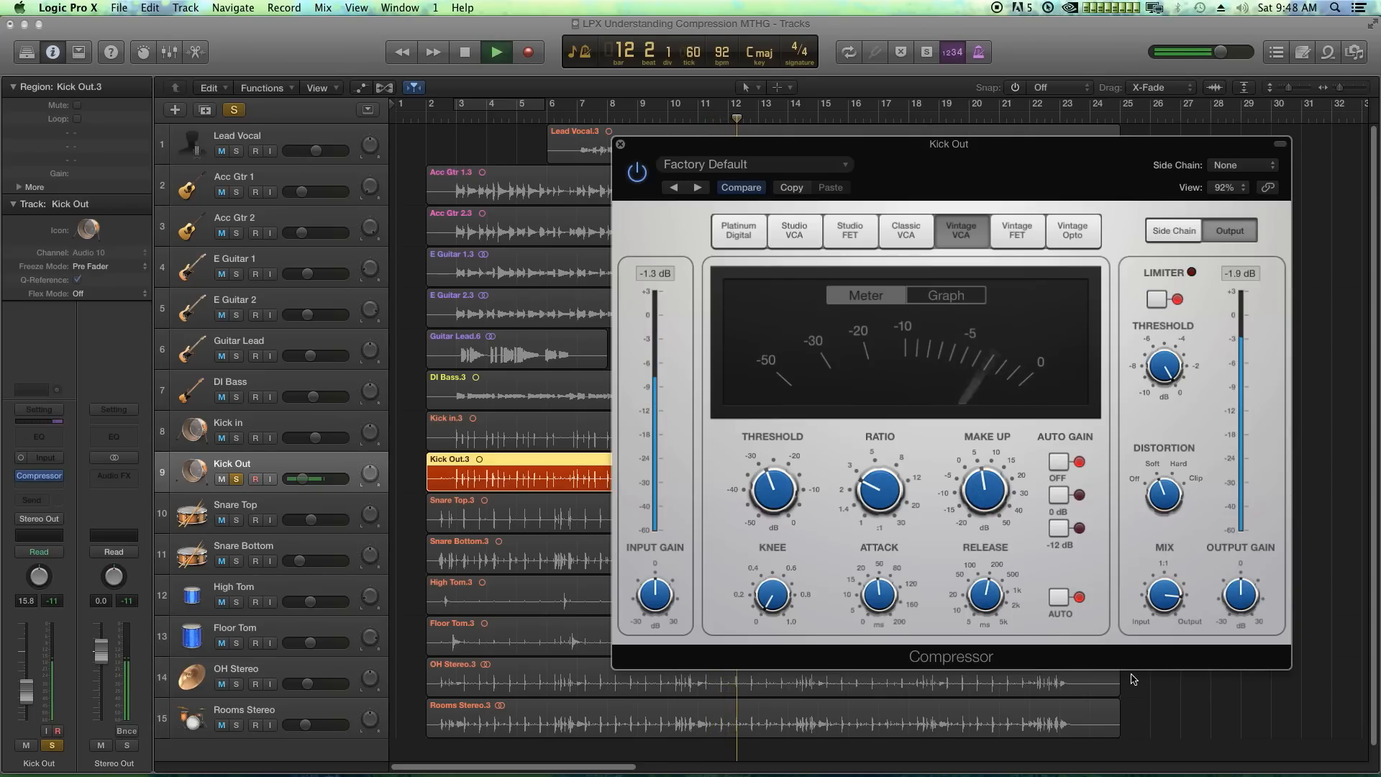
pyautogui.press('space')
# Step: Solo Kick in together with Kick Out and play both kick tracks briefly to hear the blend
pyautogui.click(236, 438)
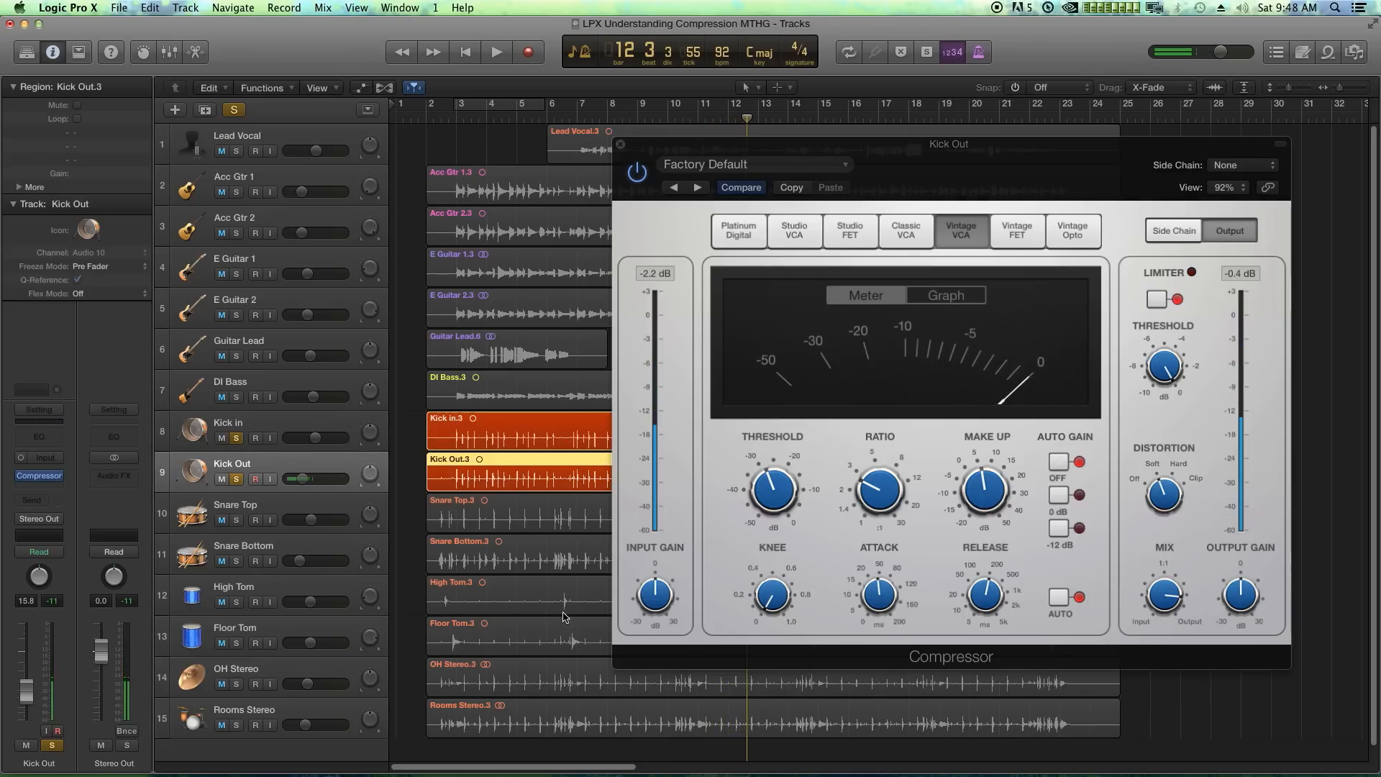
pyautogui.press('space')
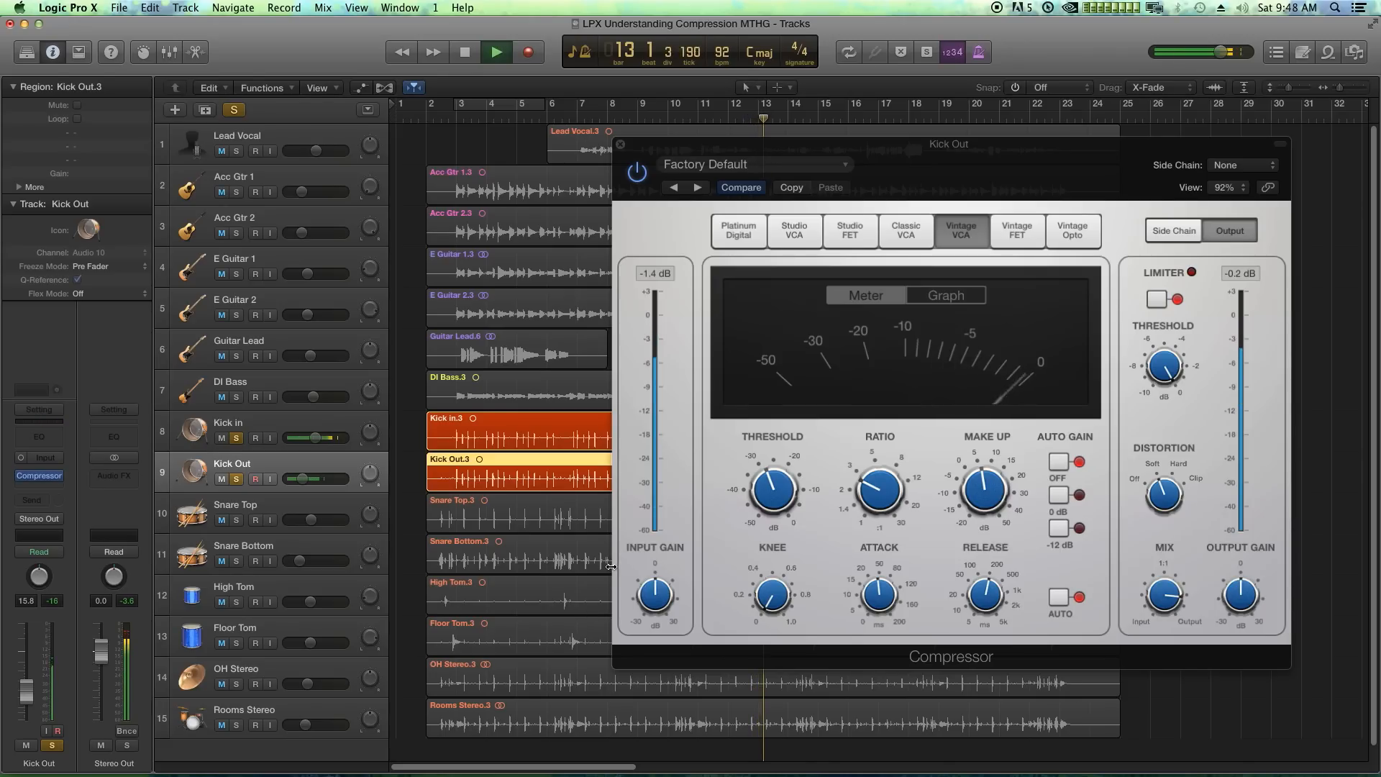
pyautogui.press('space')
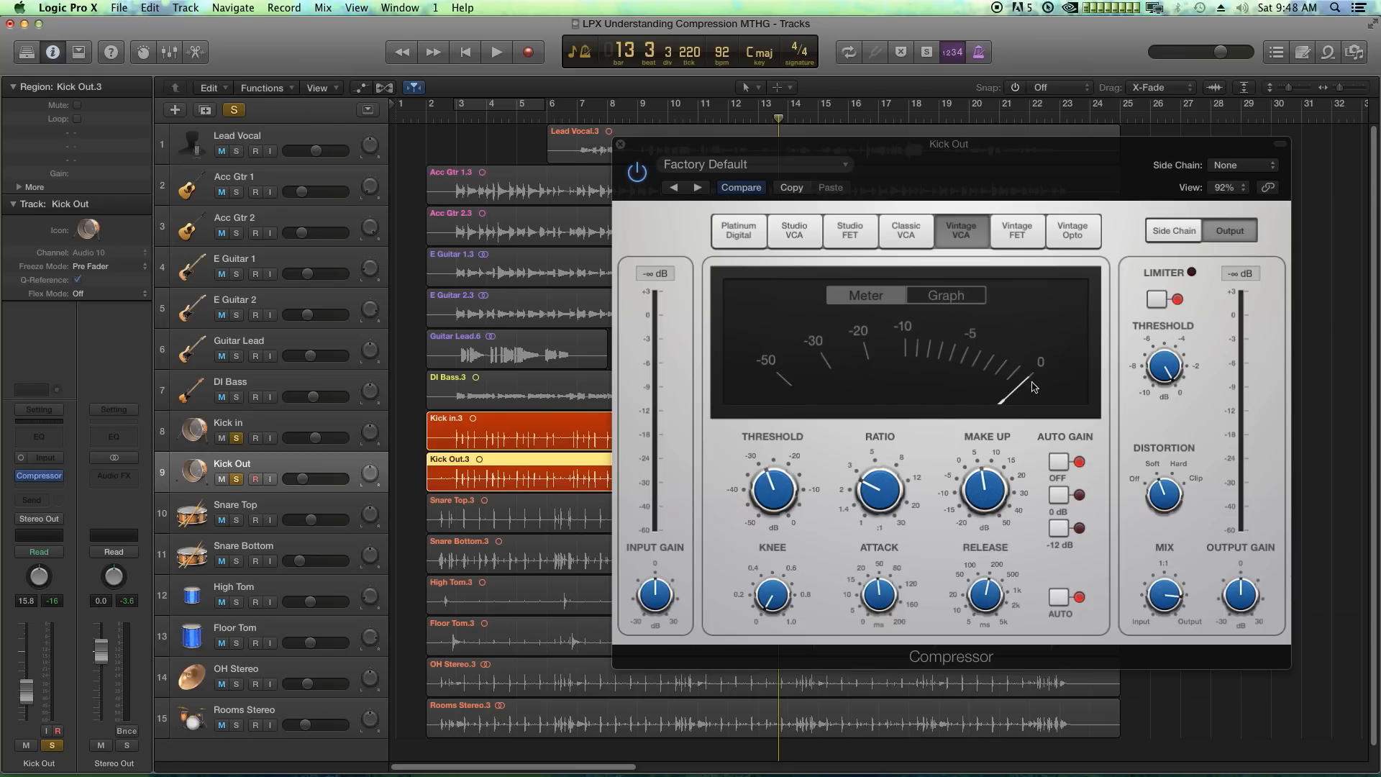
# Step: Close the Kick Out Compressor and move the solo from the two kick tracks to Snare Top
pyautogui.click(620, 145)
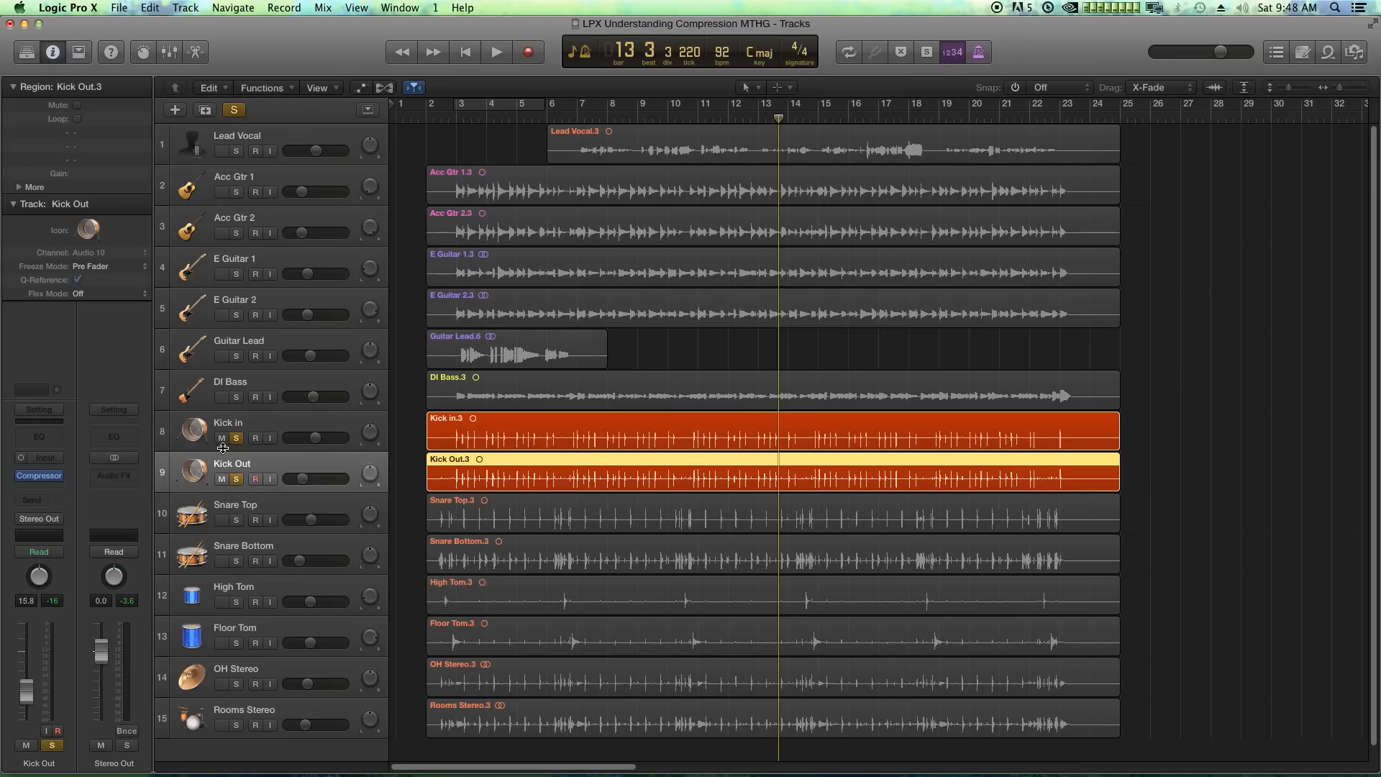
pyautogui.moveTo(234, 441); pyautogui.dragTo(240, 475)
pyautogui.click(236, 520)
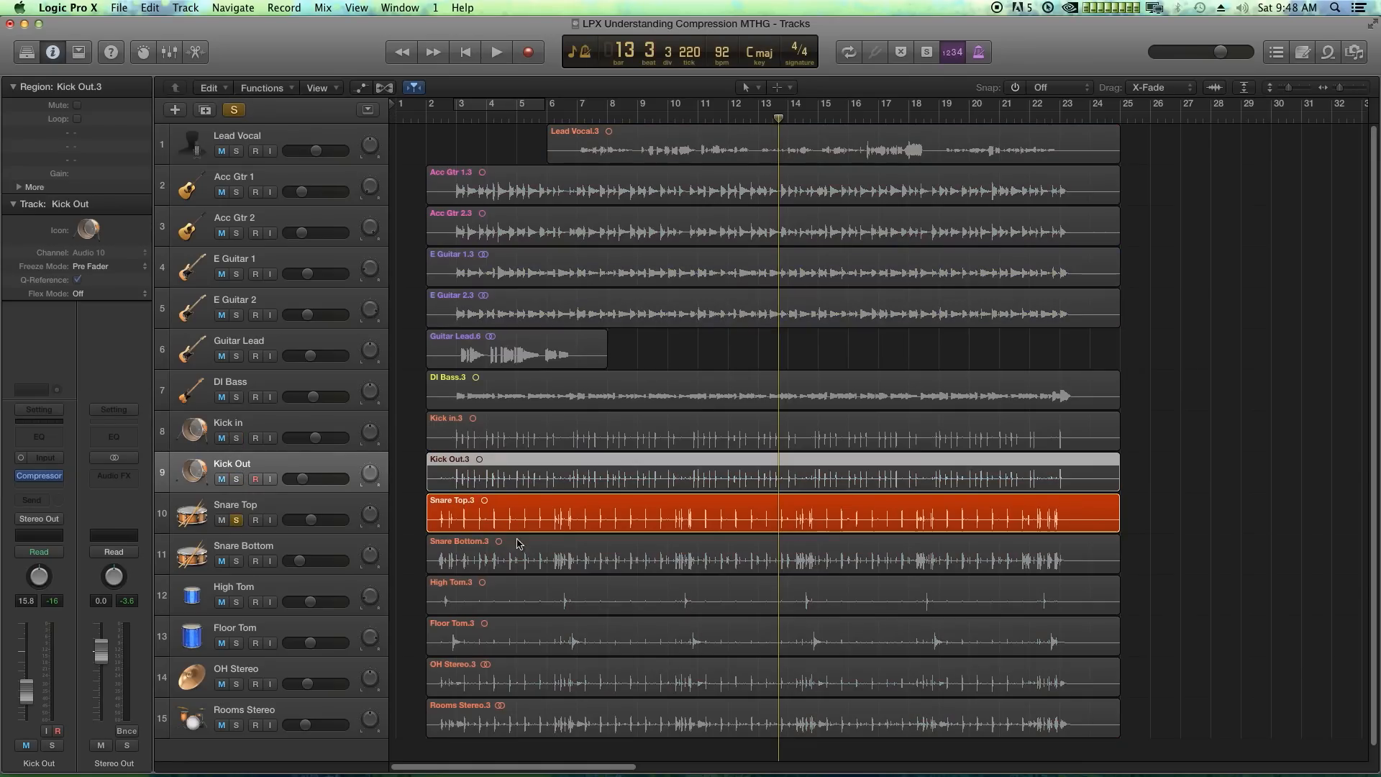
# Step: Place the playhead at bar 5, beat 2
pyautogui.click(527, 119)
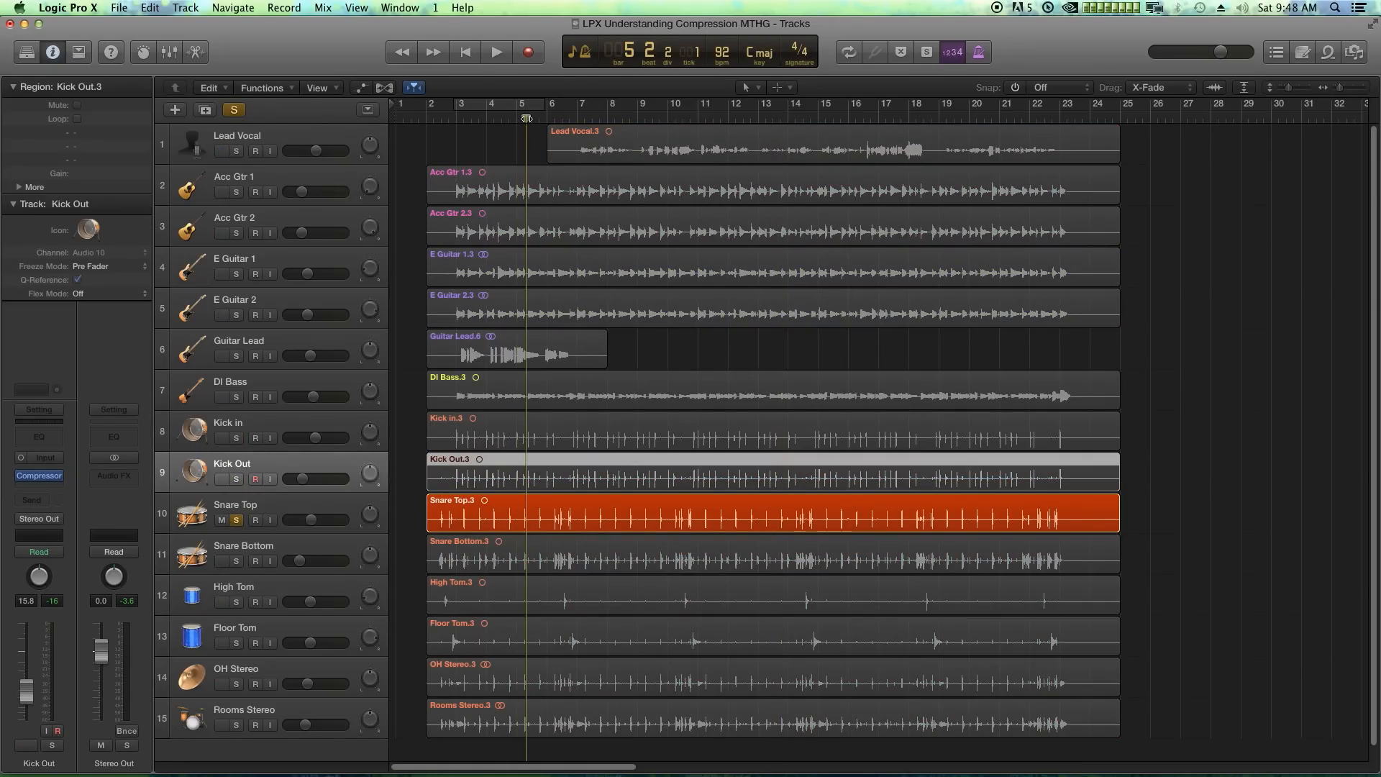
pyautogui.press('super+Right')
pyautogui.press('super+Right')
pyautogui.press('super+Right')
pyautogui.press('super+Right')
pyautogui.press('super+Right')
pyautogui.press('super+Right')
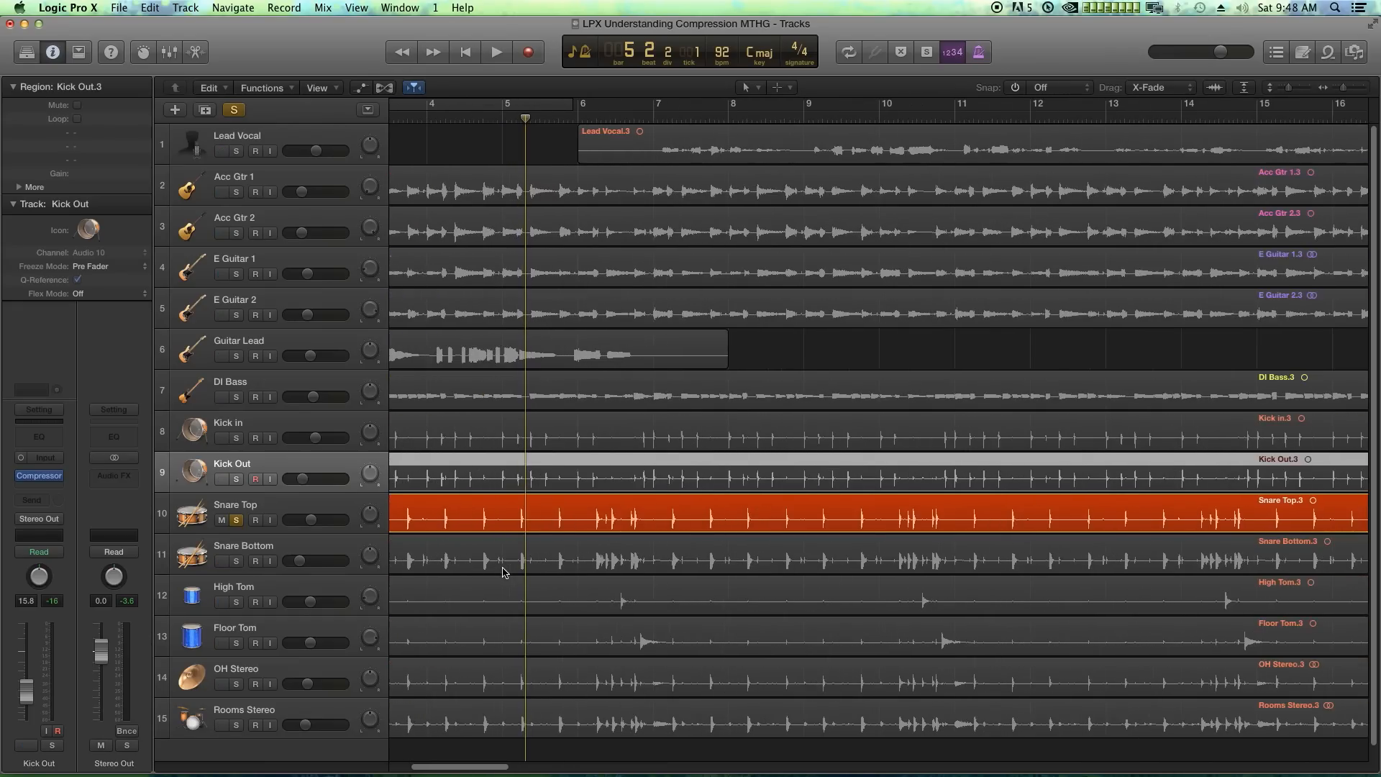
# Step: Insert a Compressor on the Snare Top track, choose the Studio FET model, and move its window clear of the track list
pyautogui.click(266, 498)
pyautogui.click(39, 479)
pyautogui.moveTo(50, 533)
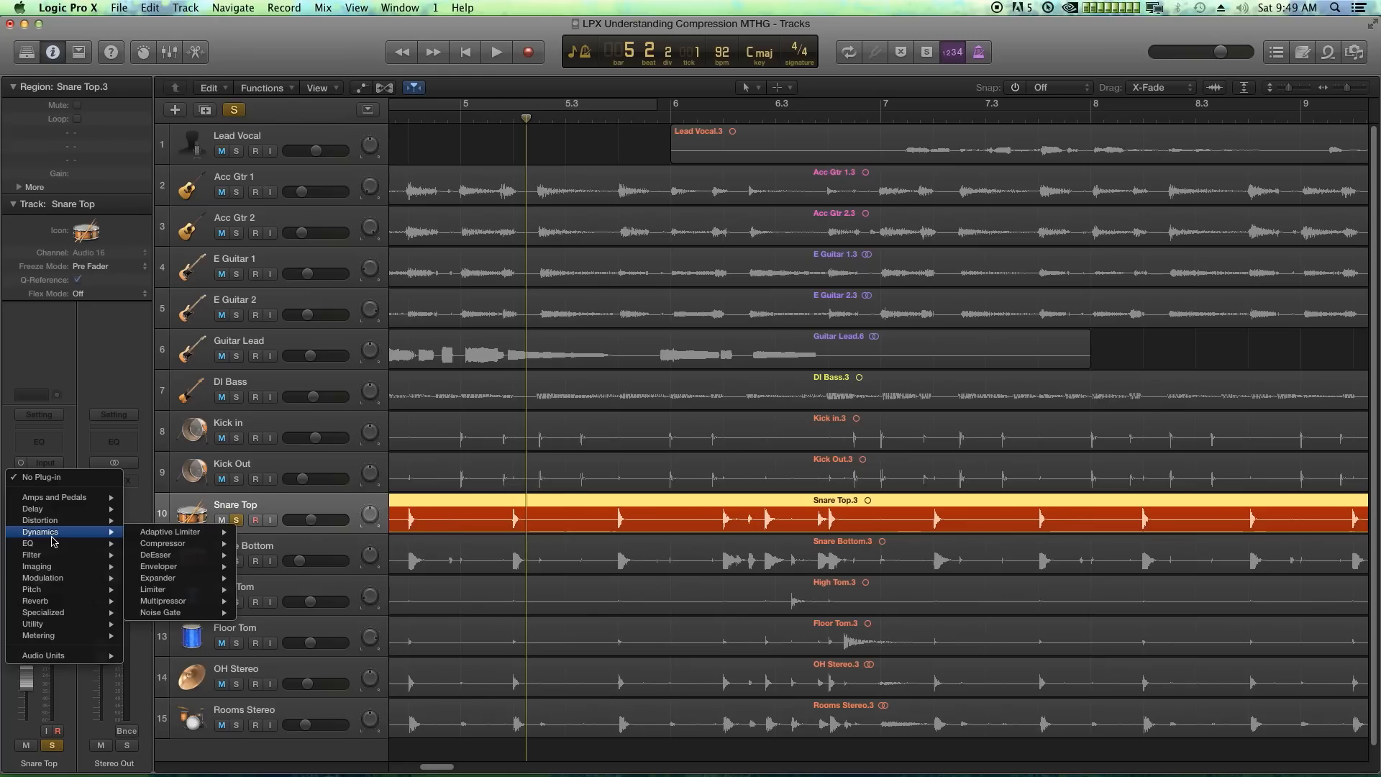
pyautogui.moveTo(143, 547)
pyautogui.click(260, 545)
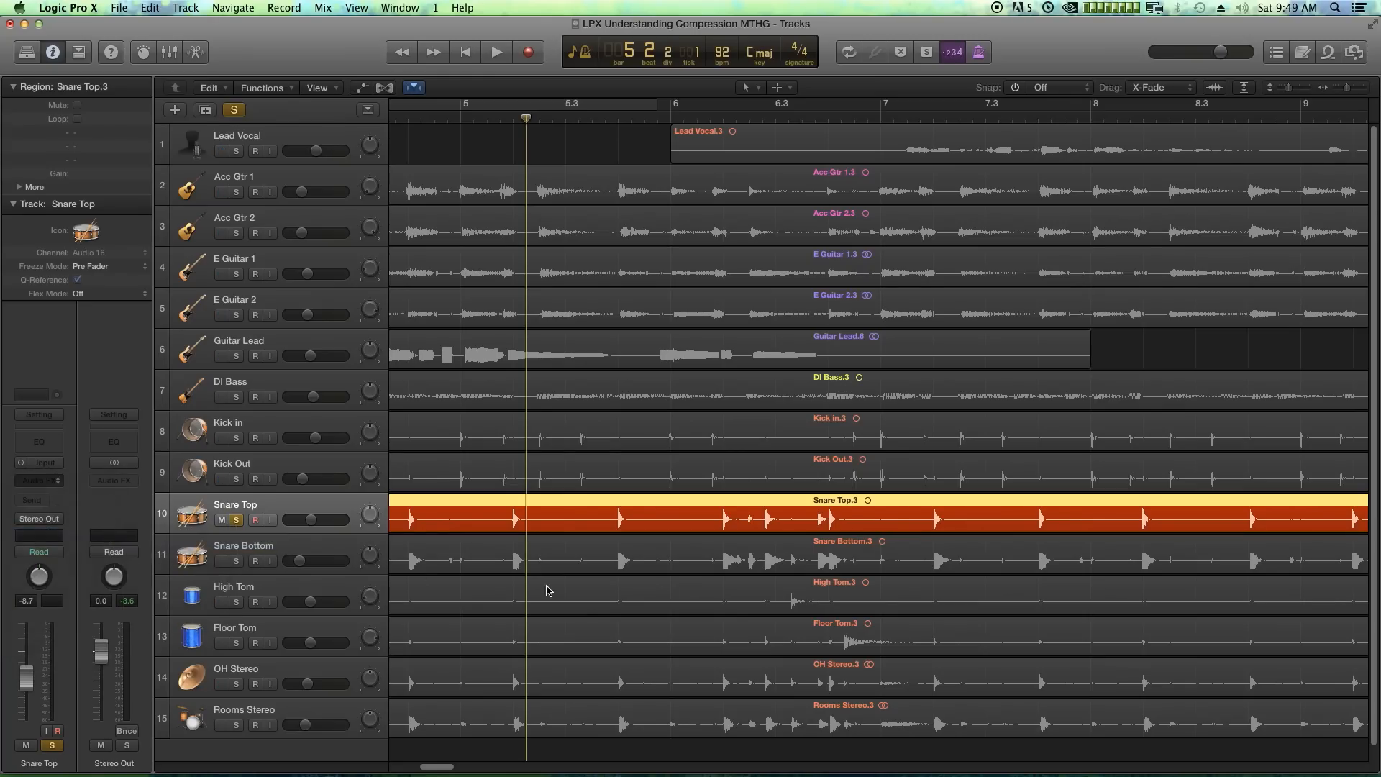
pyautogui.click(276, 148)
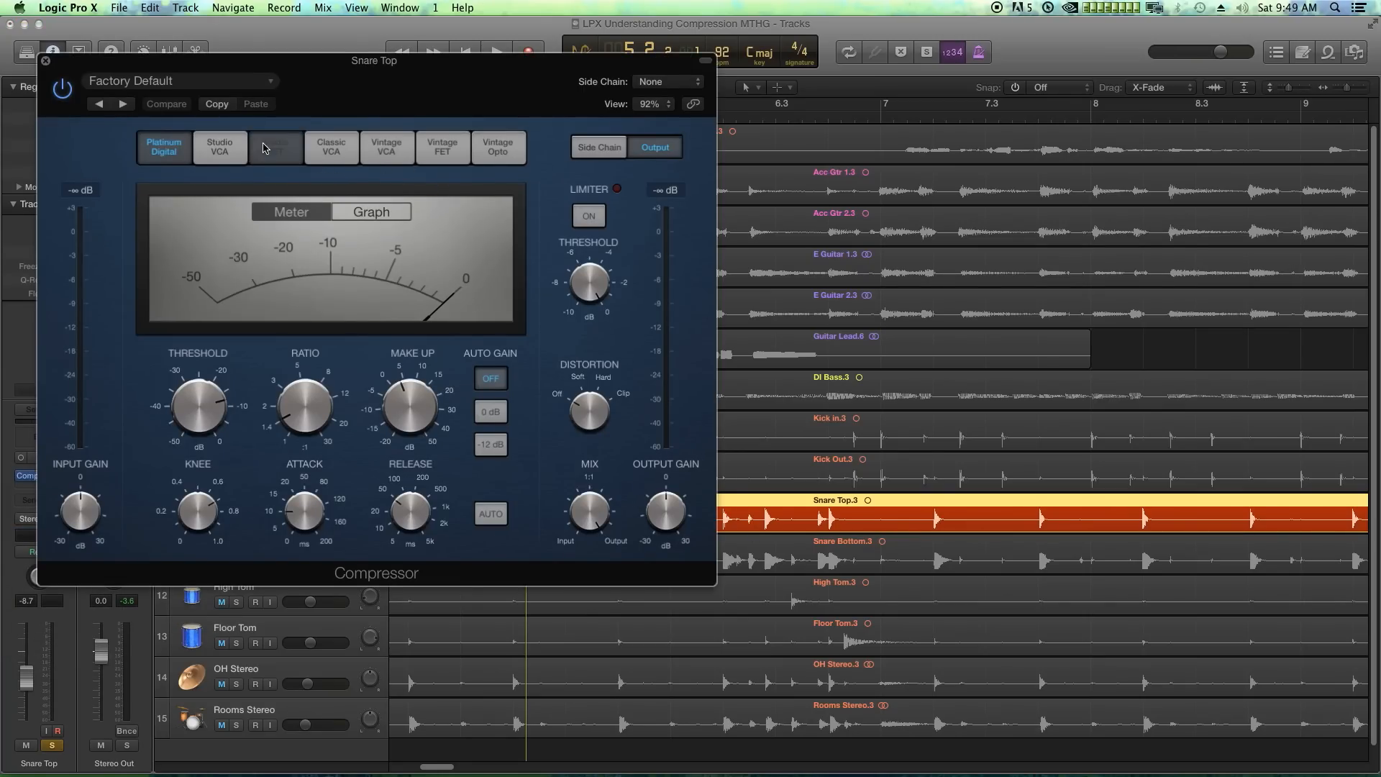
pyautogui.moveTo(404, 69); pyautogui.dragTo(941, 125)
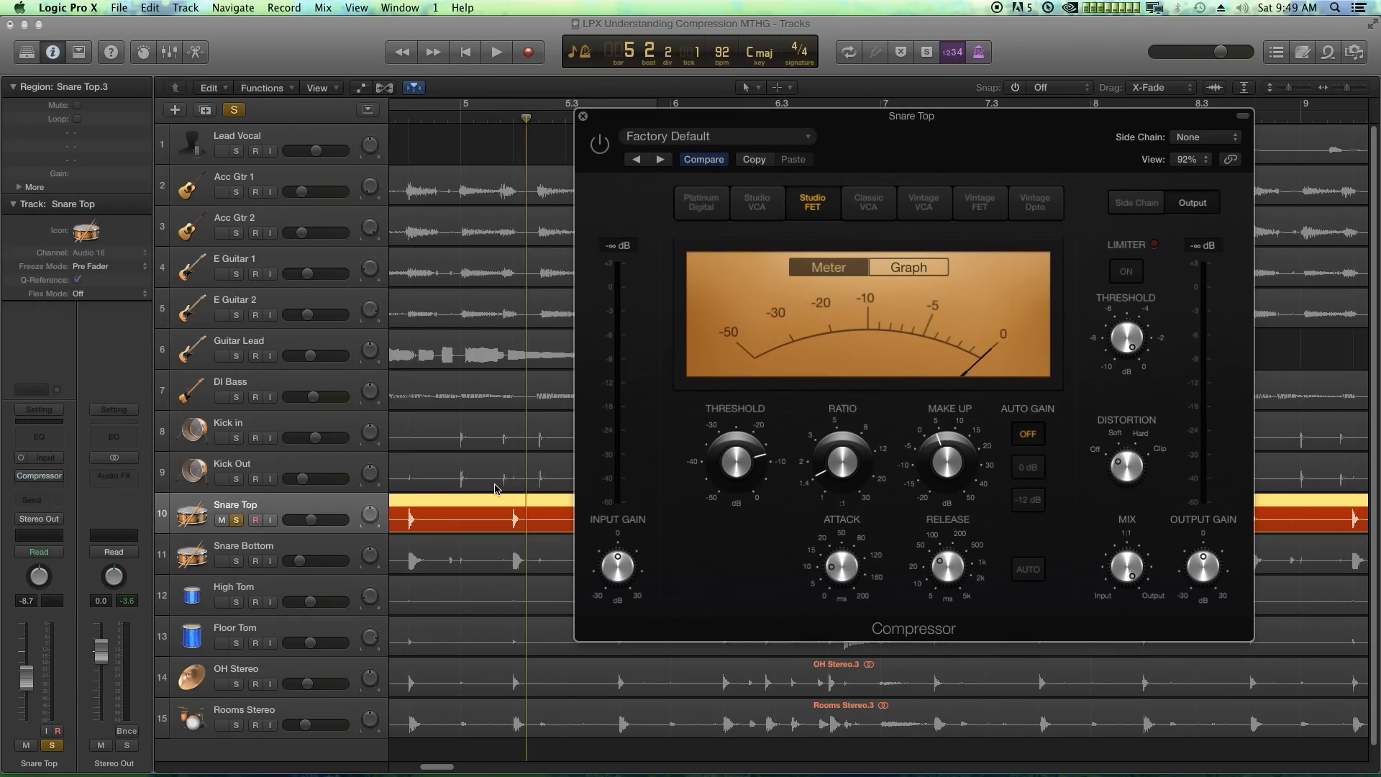
# Step: Play the soloed Snare Top with its Compressor bypassed to hear the uncompressed sound
pyautogui.press('space')
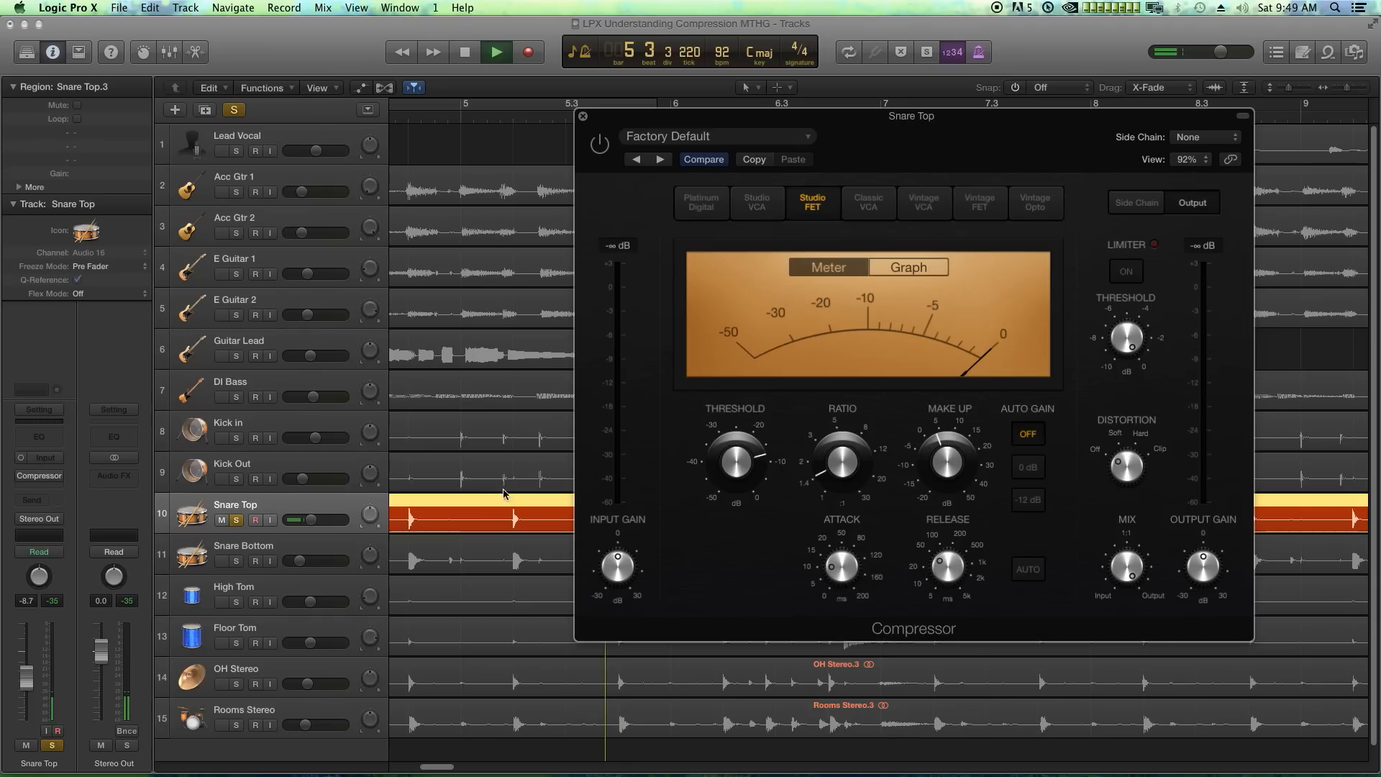
pyautogui.moveTo(863, 128); pyautogui.dragTo(766, 178)
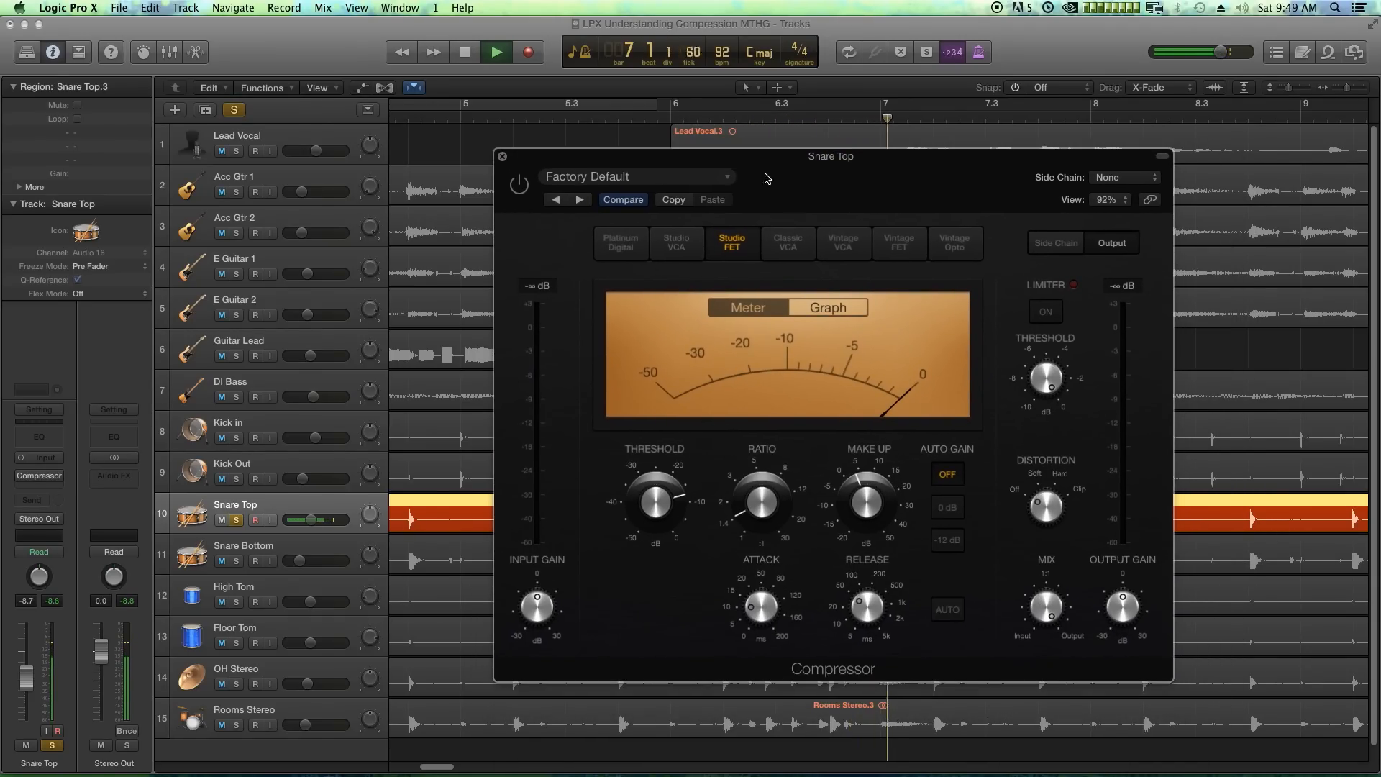
pyautogui.press('space')
# Step: Switch the Snare Top Compressor on, lower its threshold, raise its ratio, and play the snare briefly
pyautogui.click(526, 186)
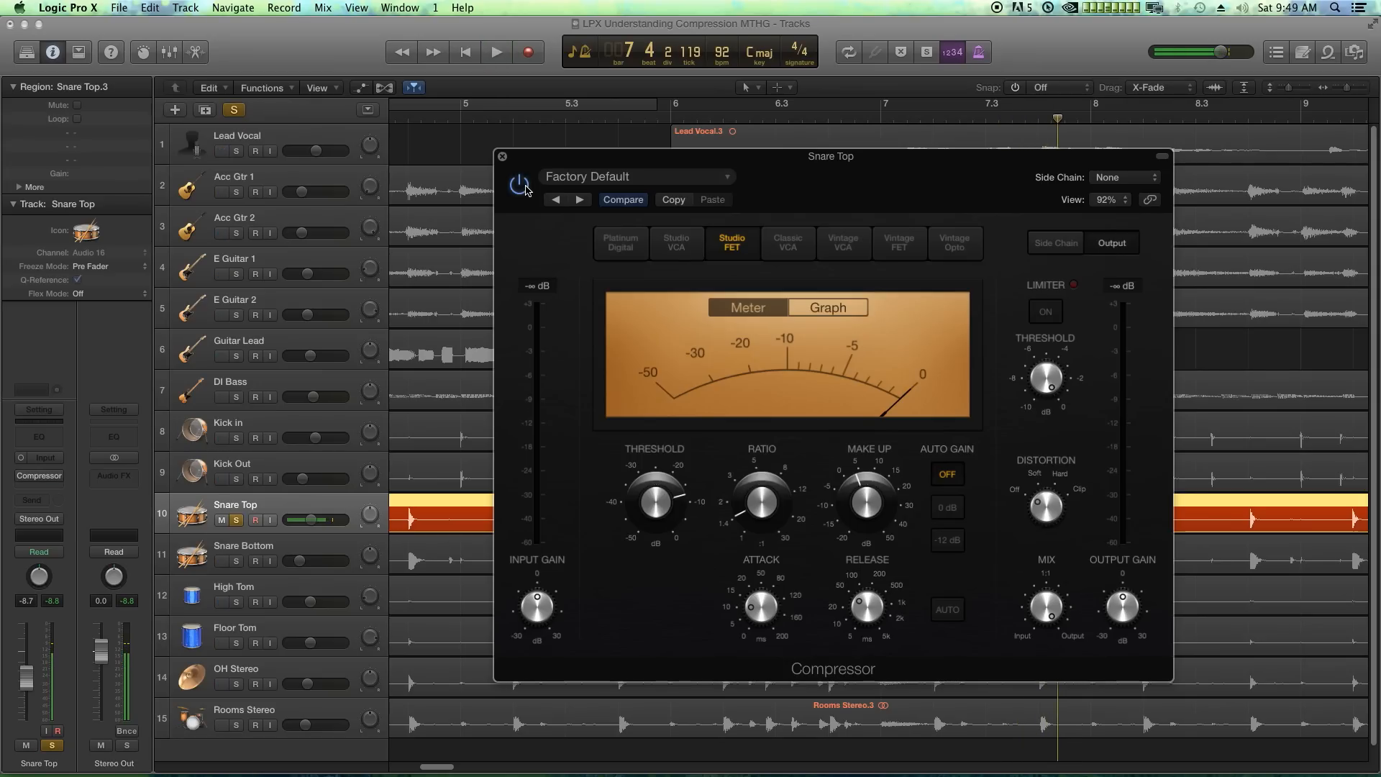
pyautogui.moveTo(669, 510)
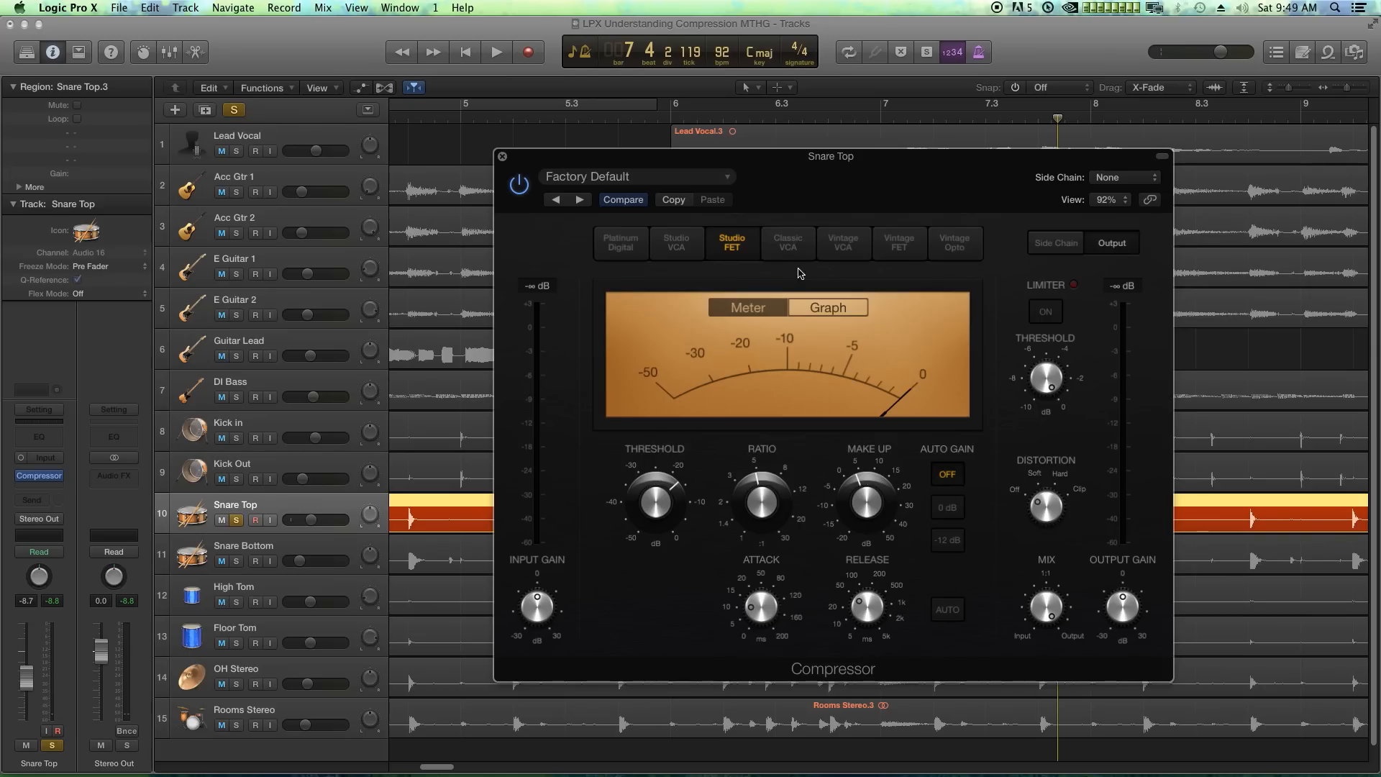
pyautogui.press('space')
pyautogui.moveTo(582, 183); pyautogui.dragTo(550, 174)
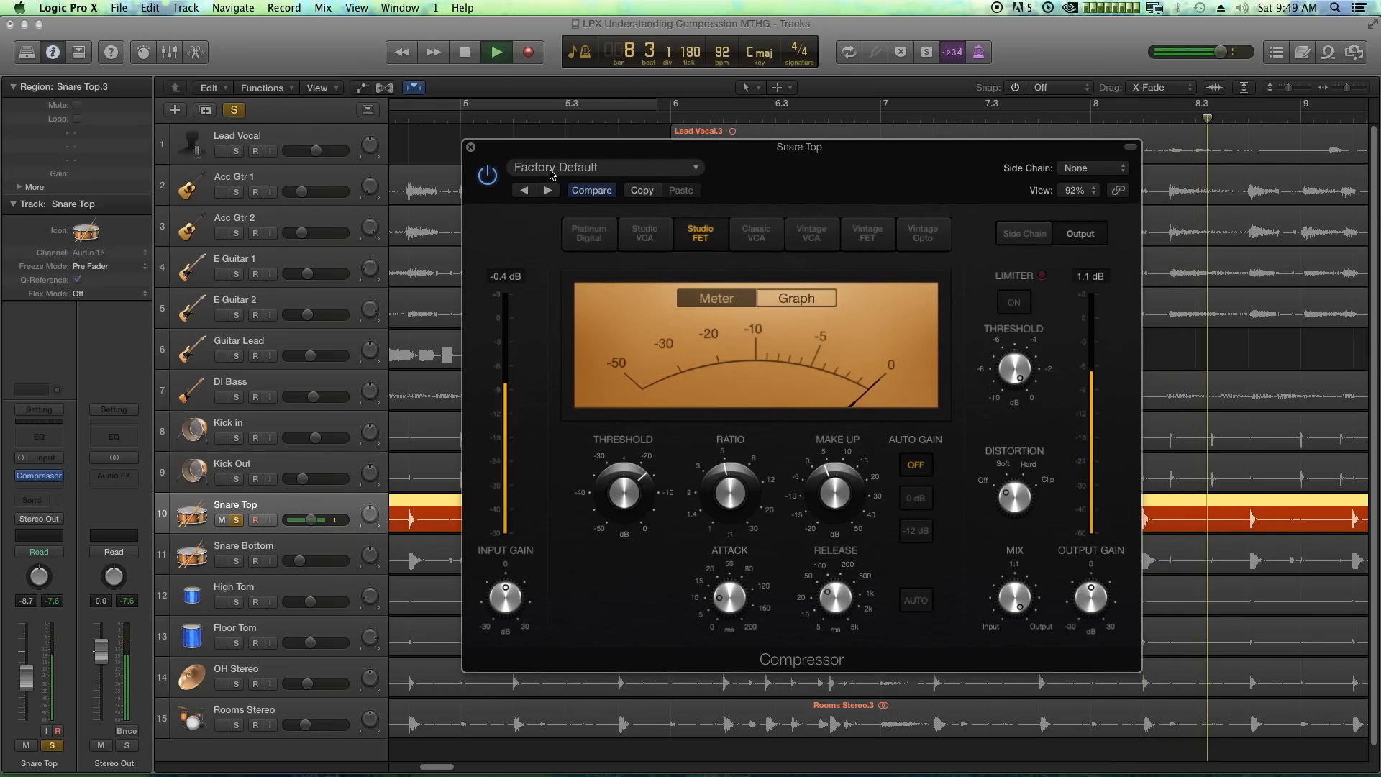
pyautogui.press('space')
# Step: Set the attack to 59 ms and audition release times of 830, 580, 81 and 5.3 ms, ending on a longer release
pyautogui.moveTo(739, 596)
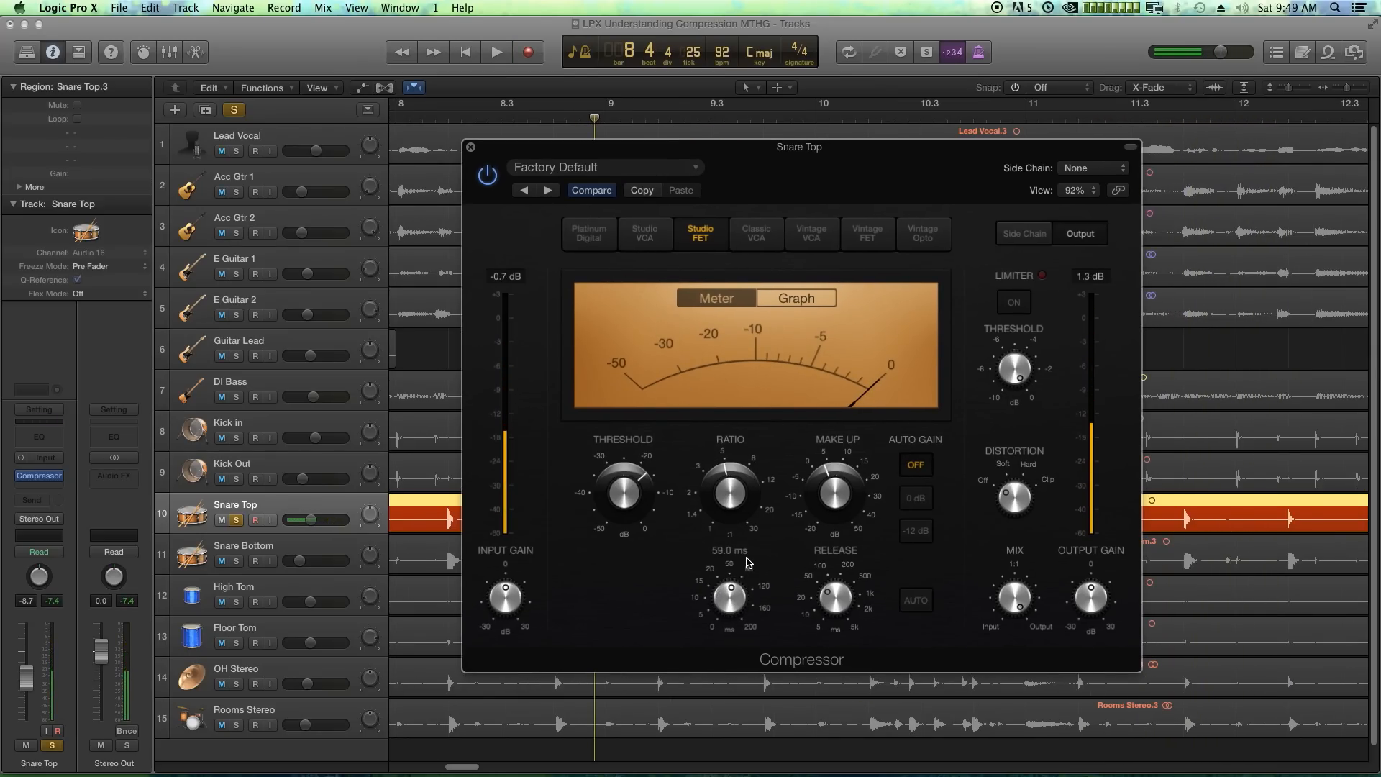
pyautogui.press('space')
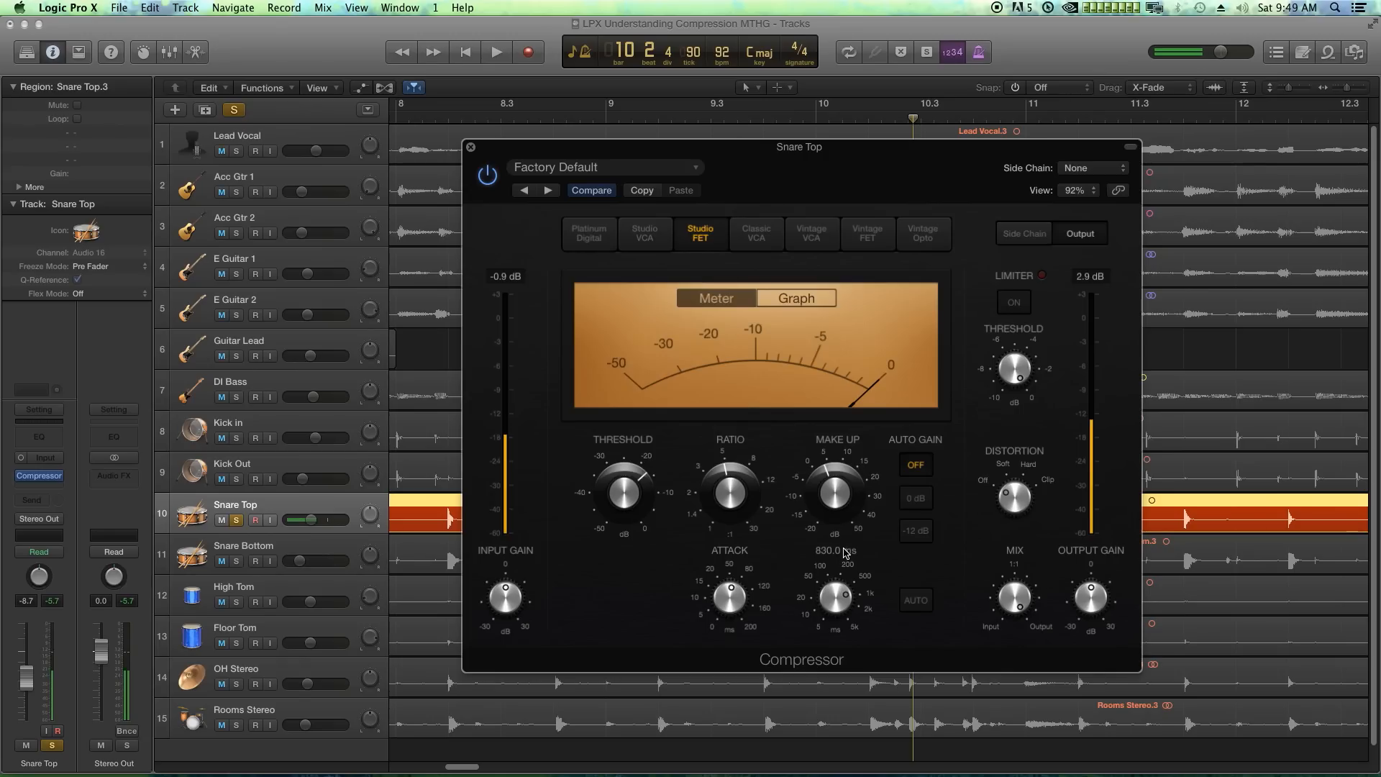
pyautogui.press('space')
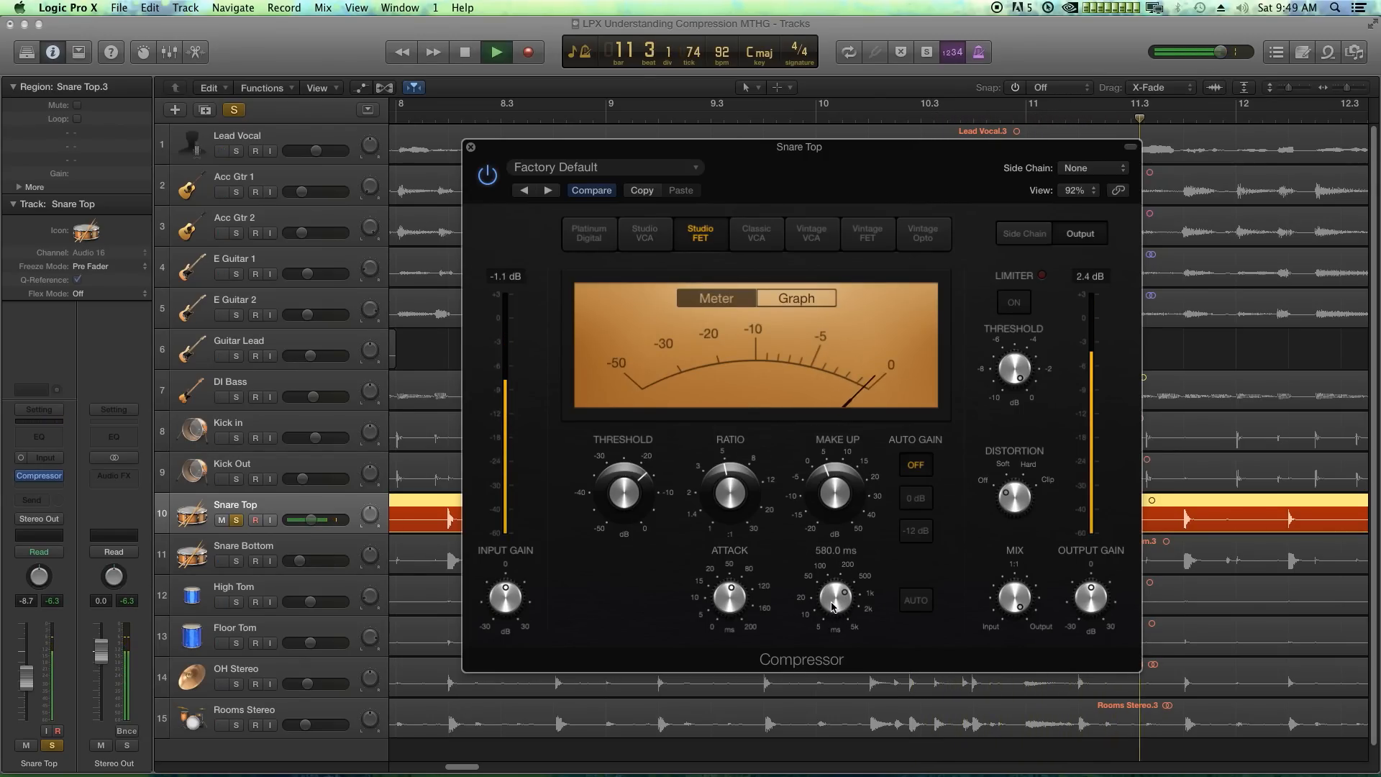
pyautogui.press('space')
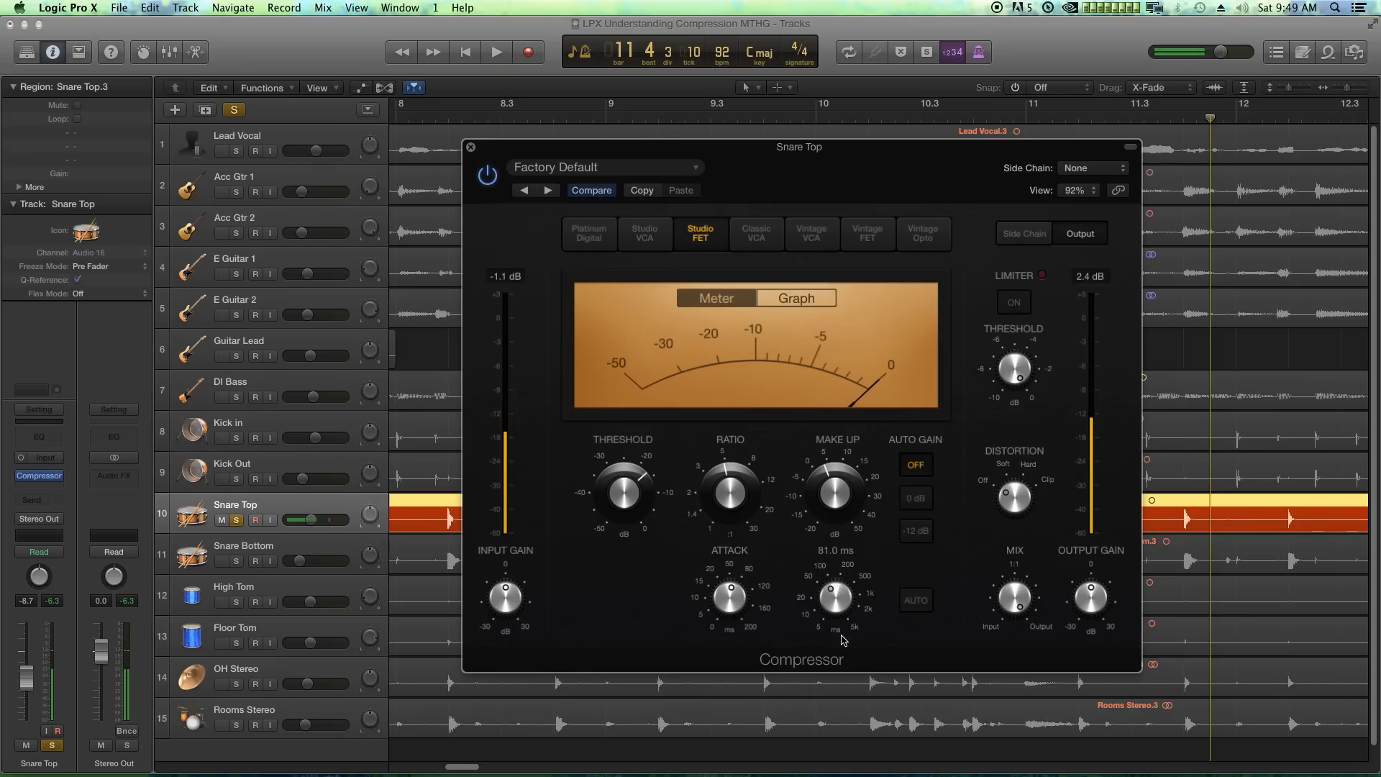
pyautogui.press('space')
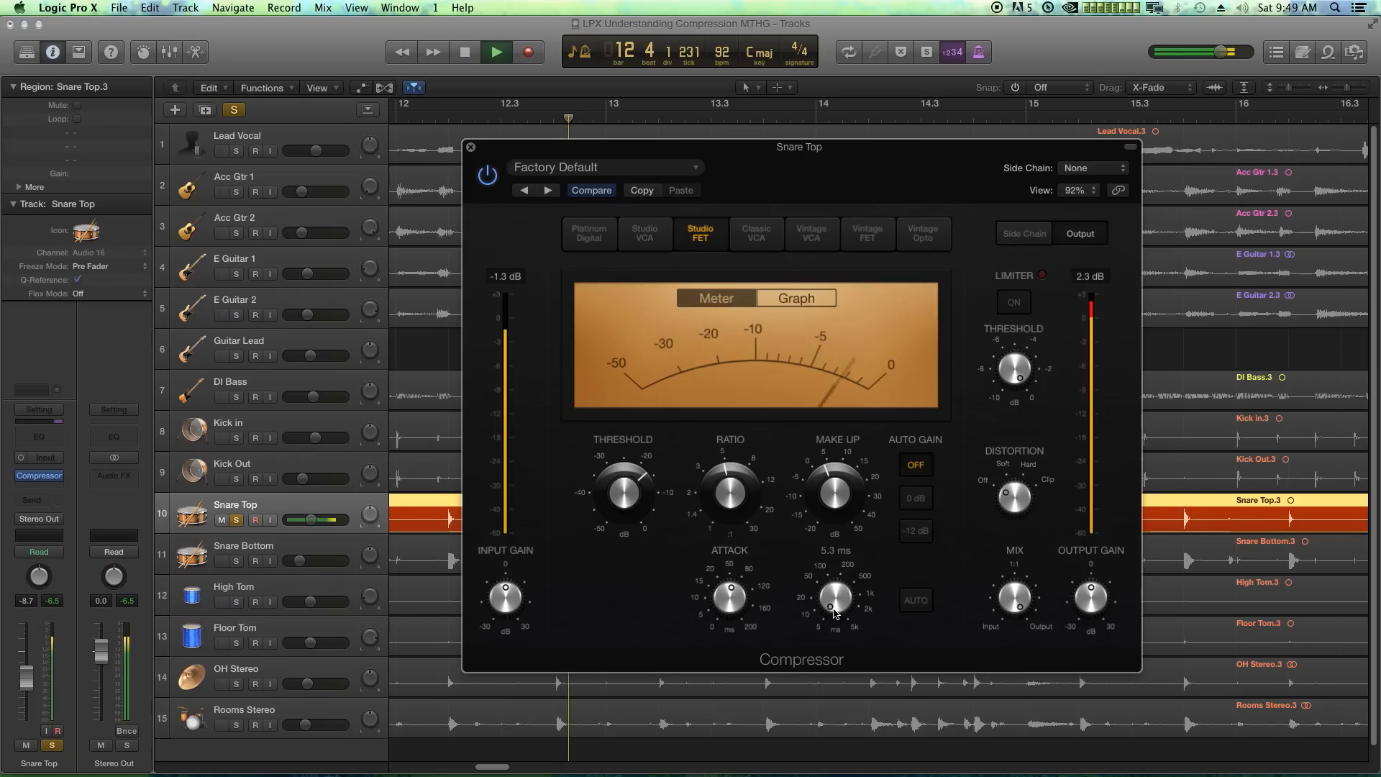
pyautogui.moveTo(834, 605); pyautogui.dragTo(841, 561)
pyautogui.press('space')
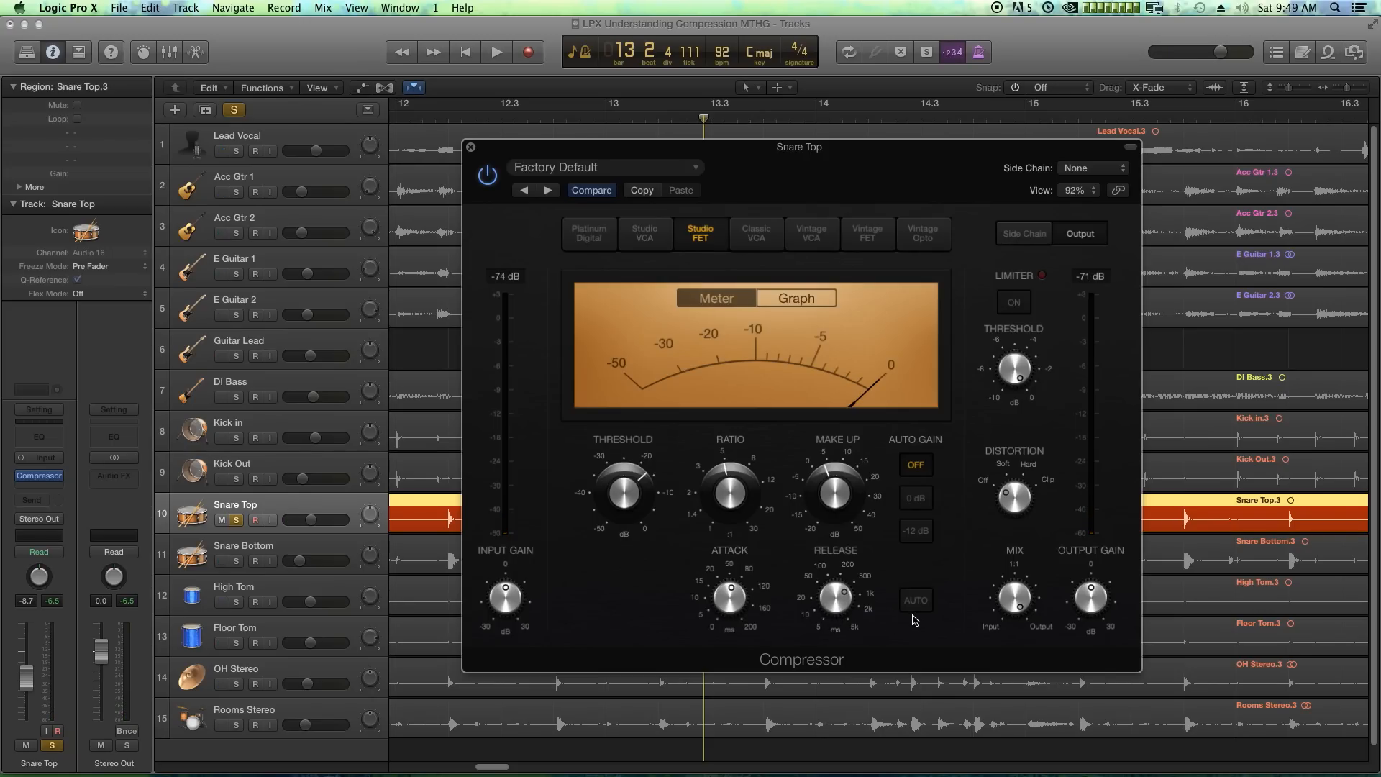
# Step: Raise the Snare Top Compressor's make-up gain to 7 dB and enable its limiter with the threshold at 0.0 dB during playback
pyautogui.press('space')
pyautogui.click(834, 512)
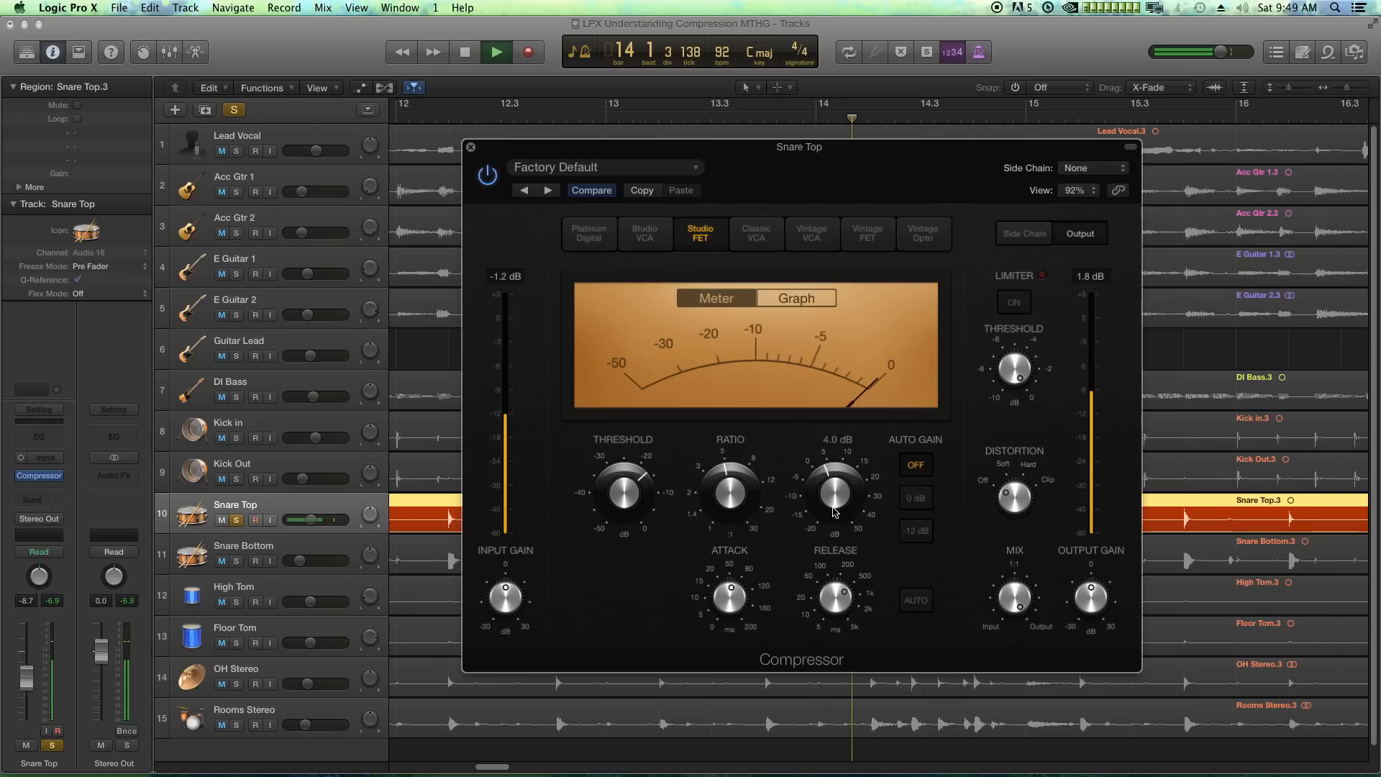
pyautogui.moveTo(835, 512); pyautogui.dragTo(840, 483)
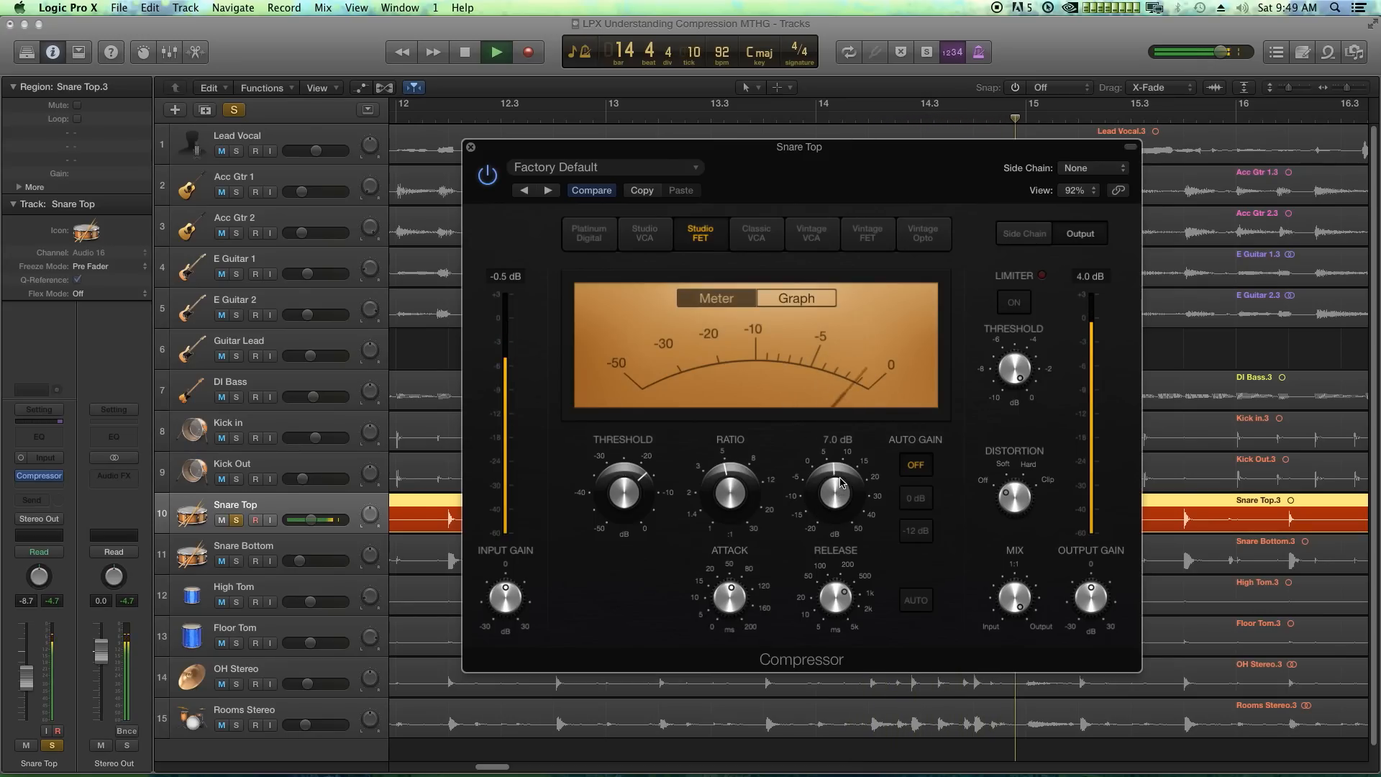
pyautogui.click(1015, 303)
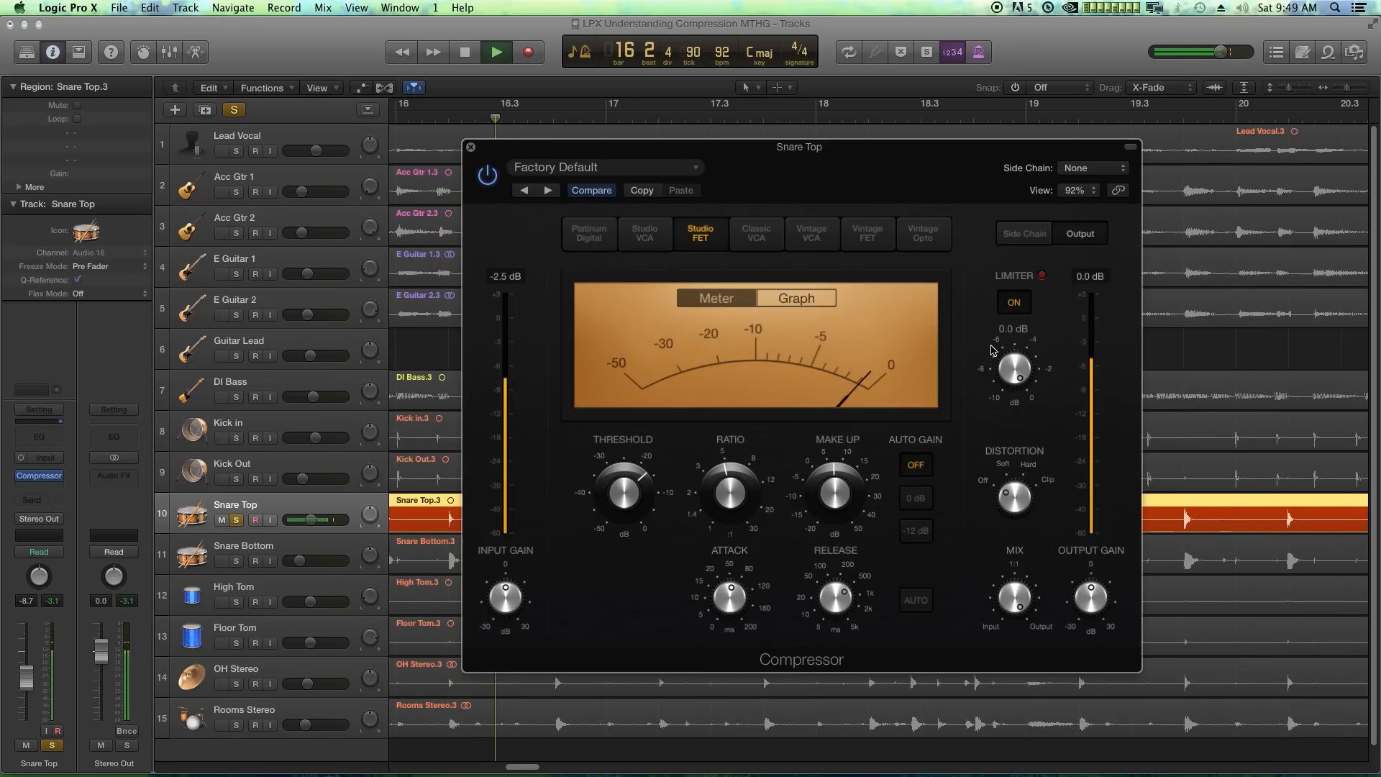
pyautogui.press('space')
# Step: Audition the Vintage Opto, Vintage FET, Vintage VCA and Classic VCA models on the playing snare, and return to Studio FET
pyautogui.click(923, 234)
pyautogui.press('space')
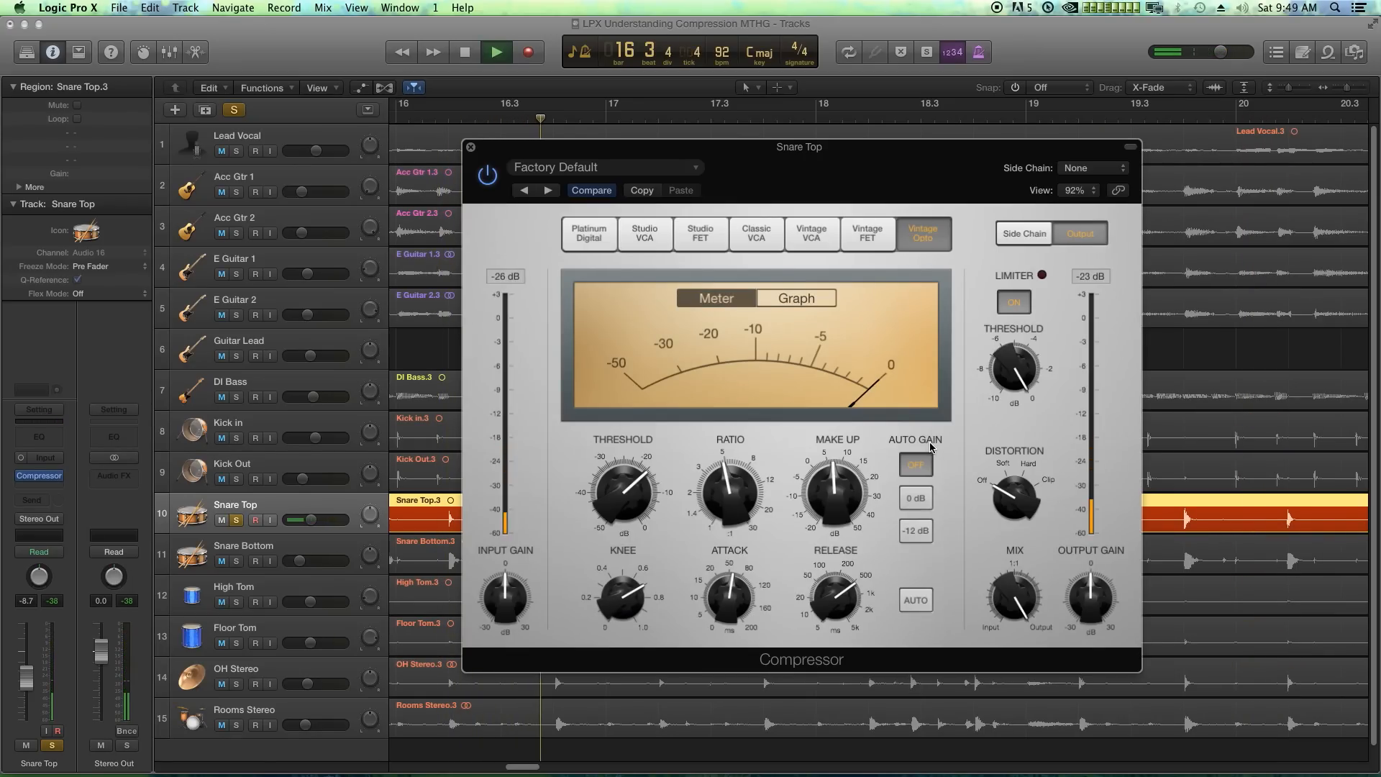
pyautogui.click(868, 234)
pyautogui.click(810, 234)
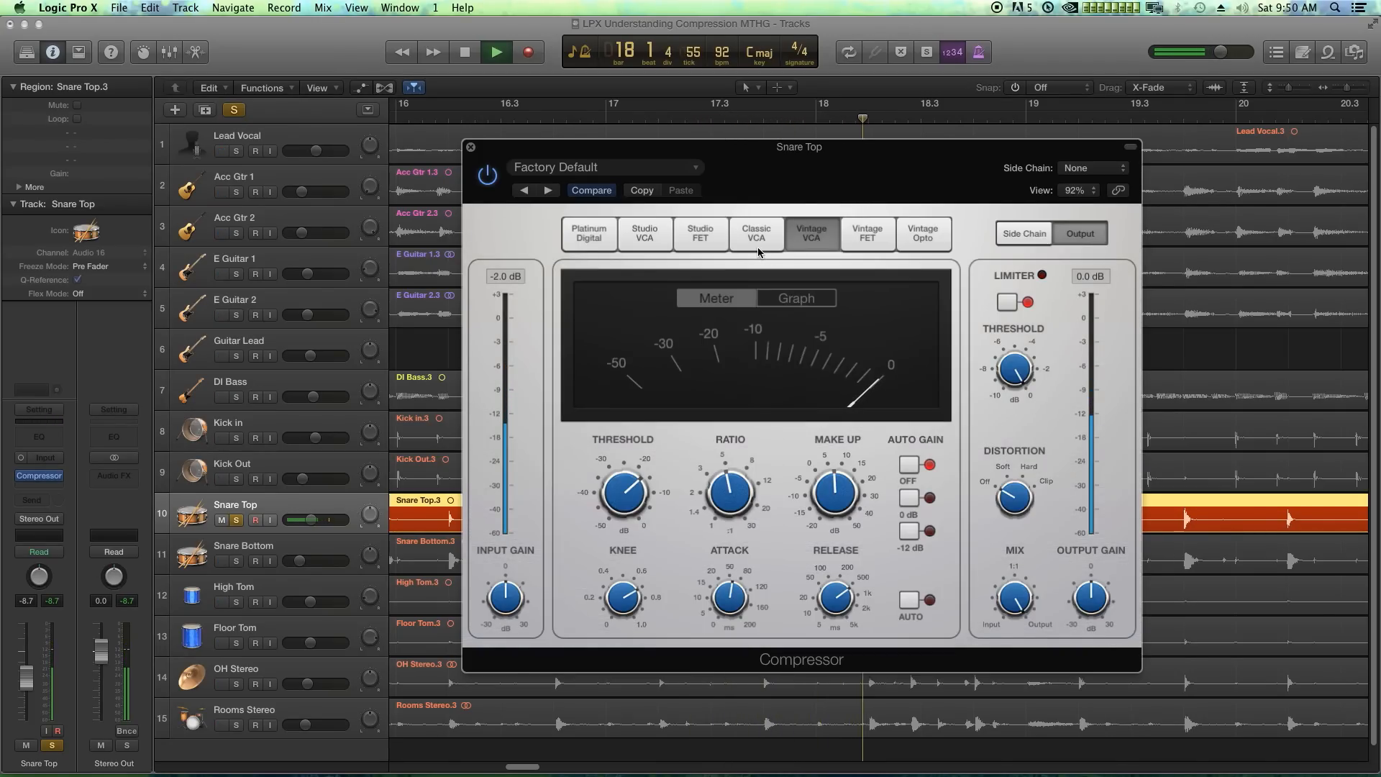
pyautogui.click(756, 233)
pyautogui.click(696, 241)
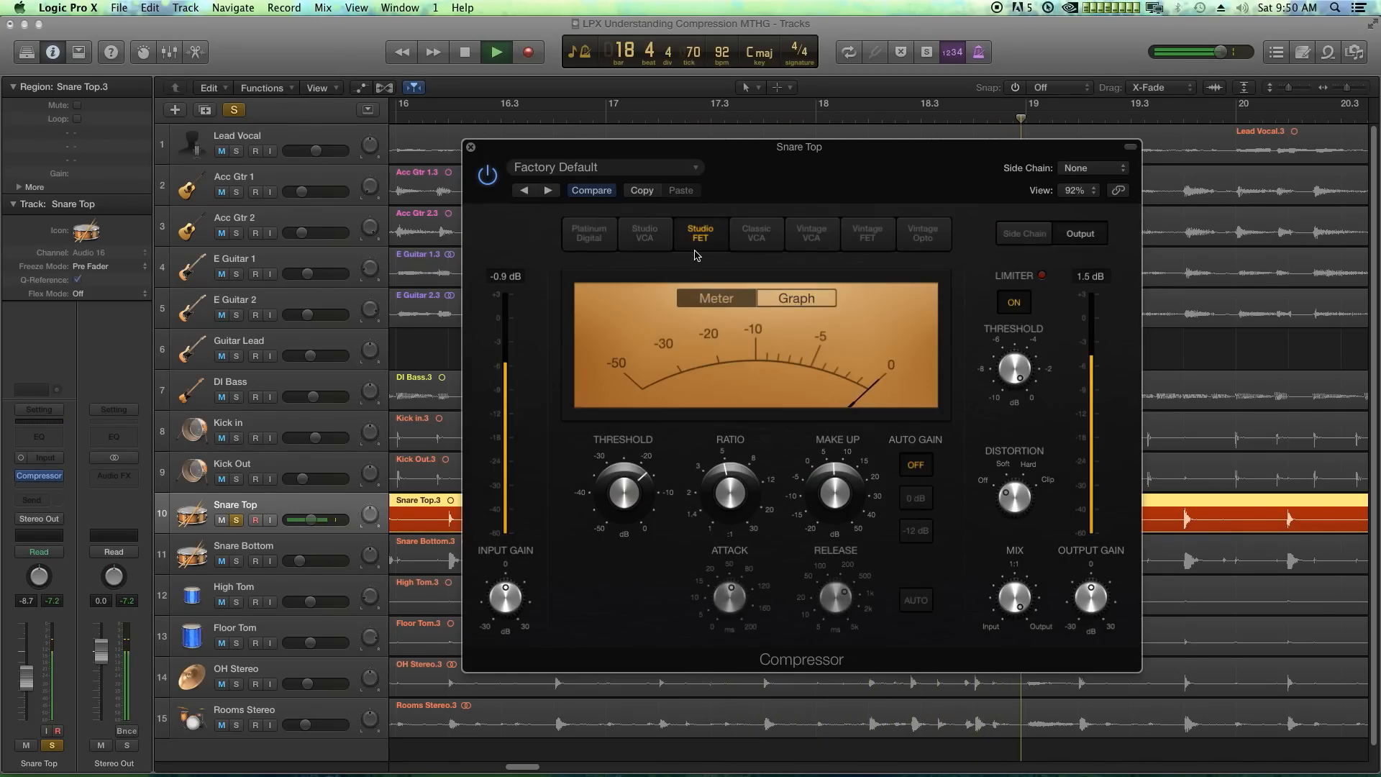
# Step: Raise the Snare Top Compressor's make-up gain to 9.5 dB and its attack to 95 ms while the snare plays
pyautogui.press('space')
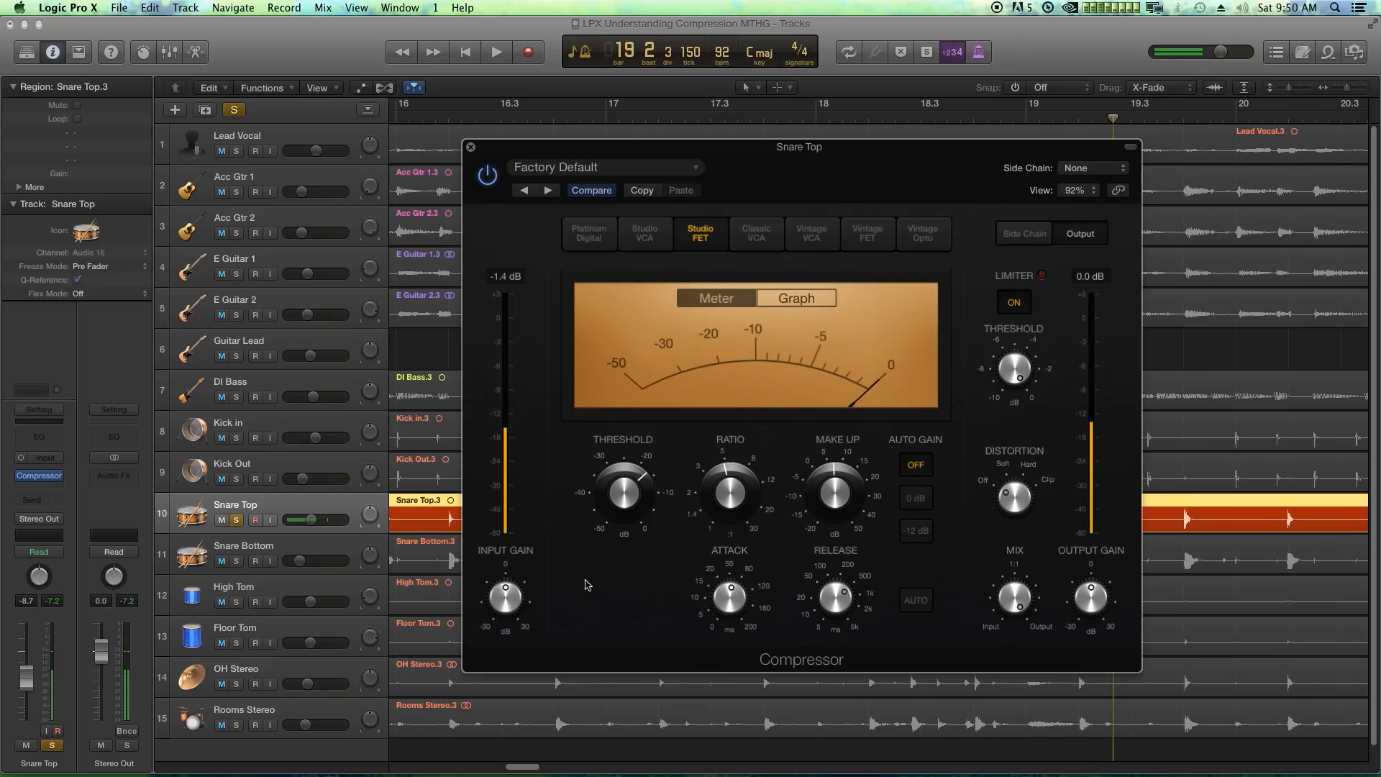
pyautogui.moveTo(626, 514)
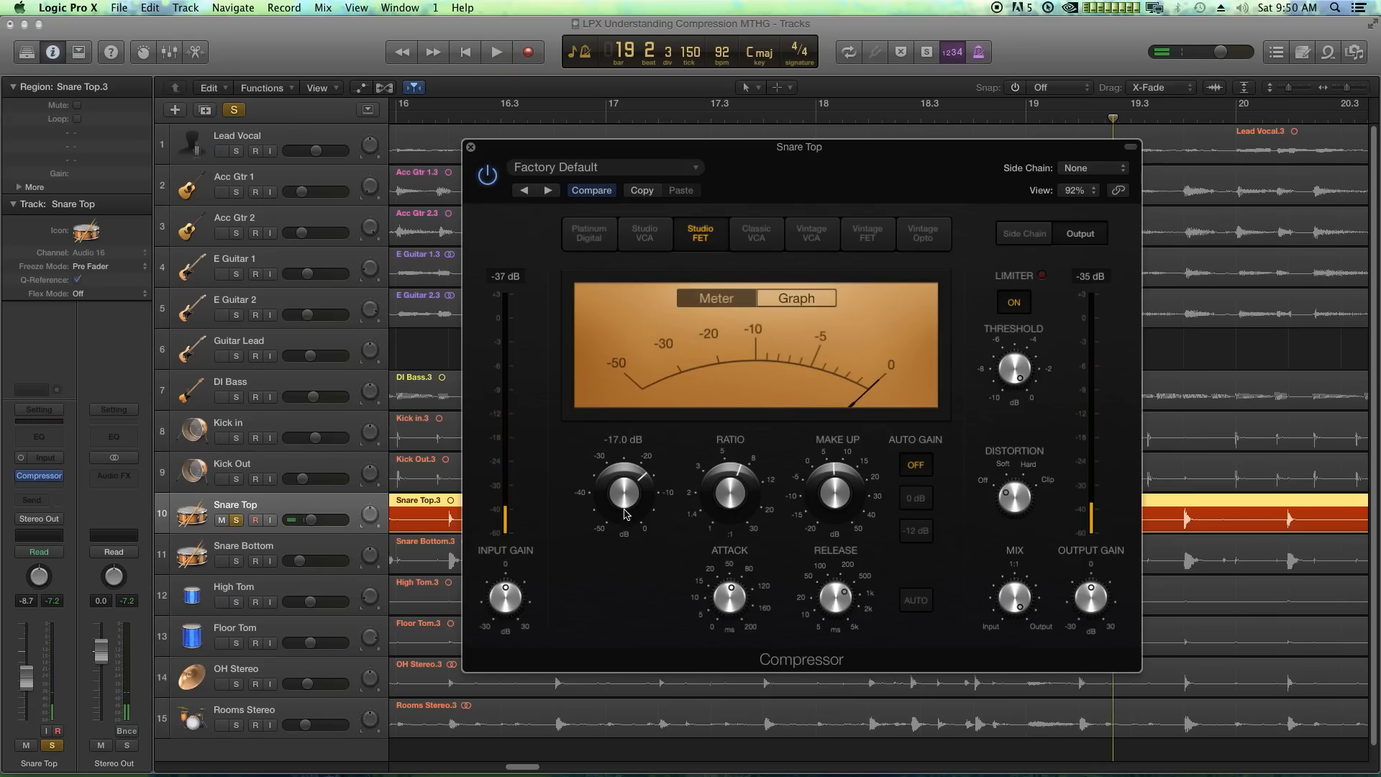
pyautogui.press('space')
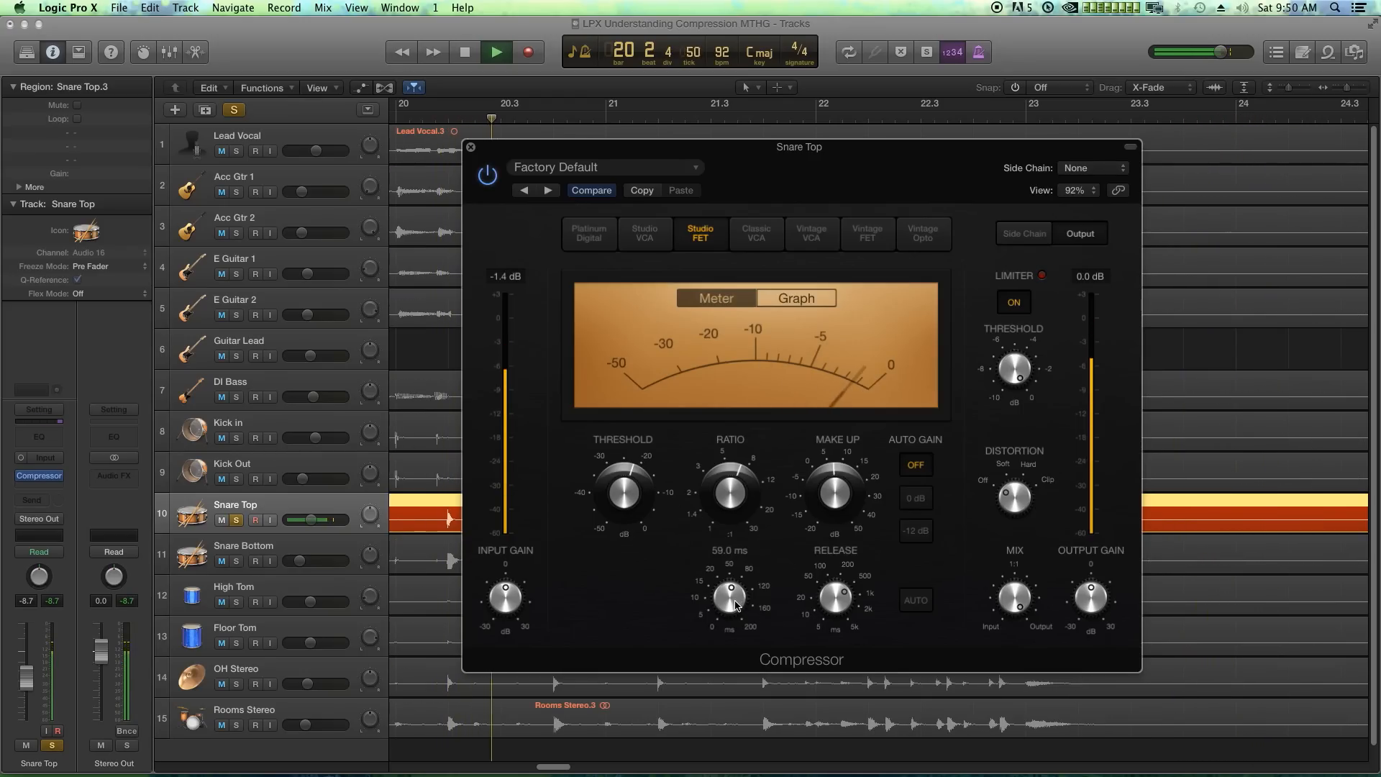
pyautogui.moveTo(820, 513)
pyautogui.moveTo(820, 513); pyautogui.dragTo(819, 505)
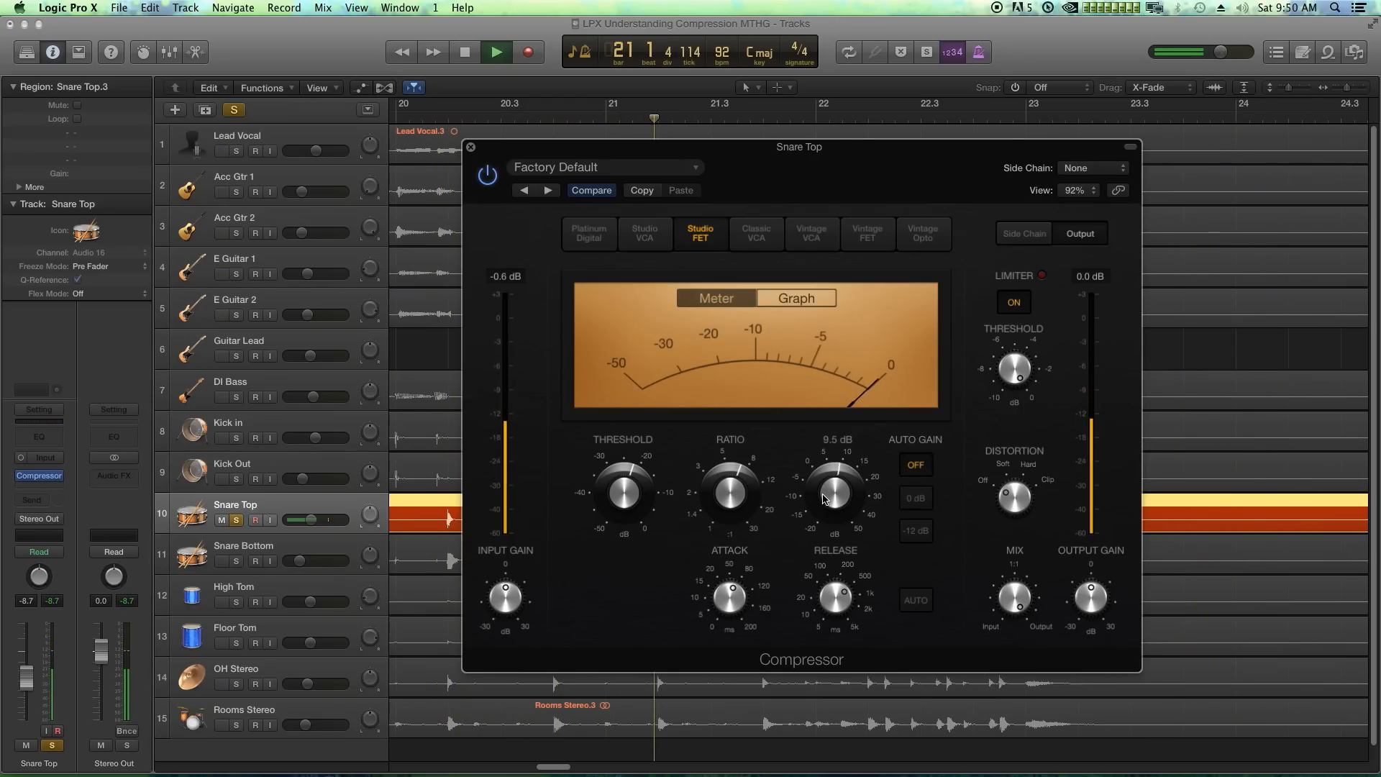
pyautogui.moveTo(836, 594)
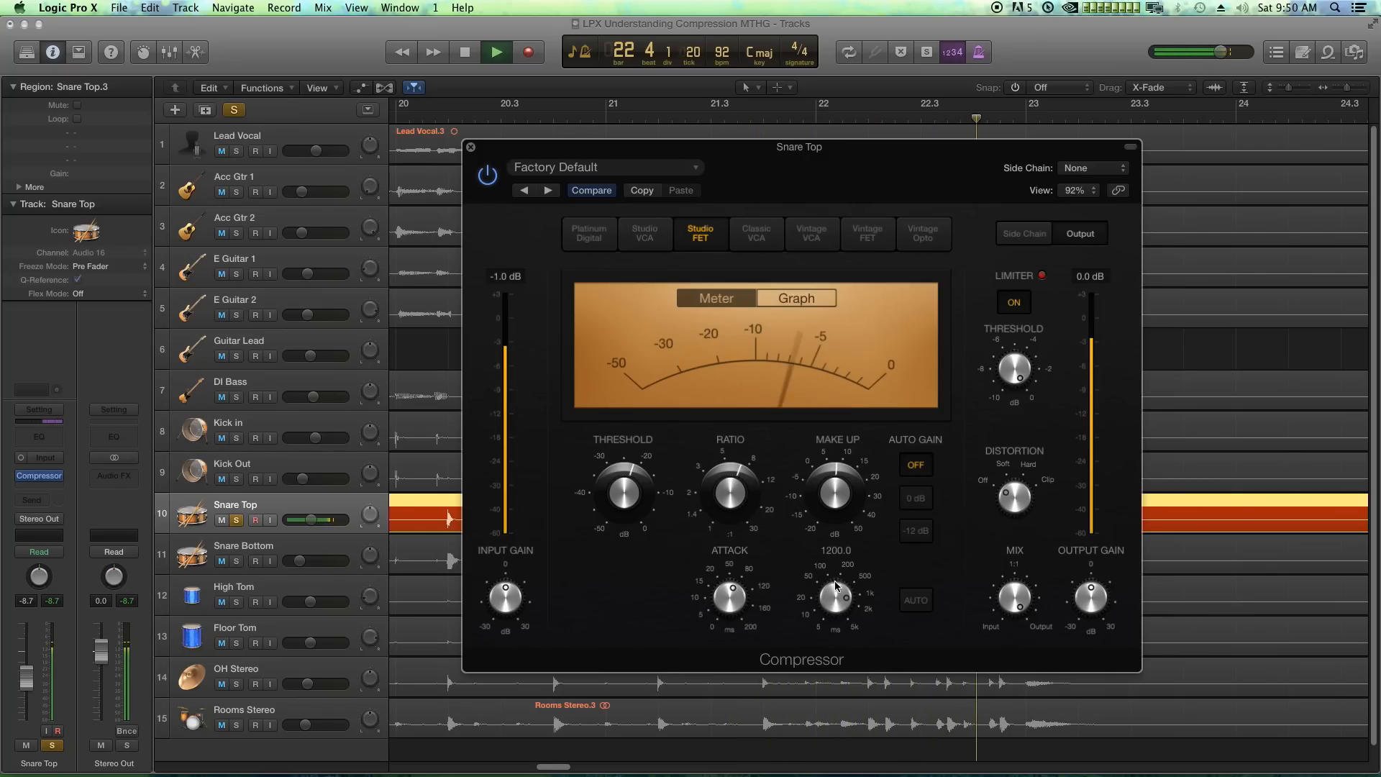
pyautogui.moveTo(741, 608); pyautogui.dragTo(739, 594)
pyautogui.press('space')
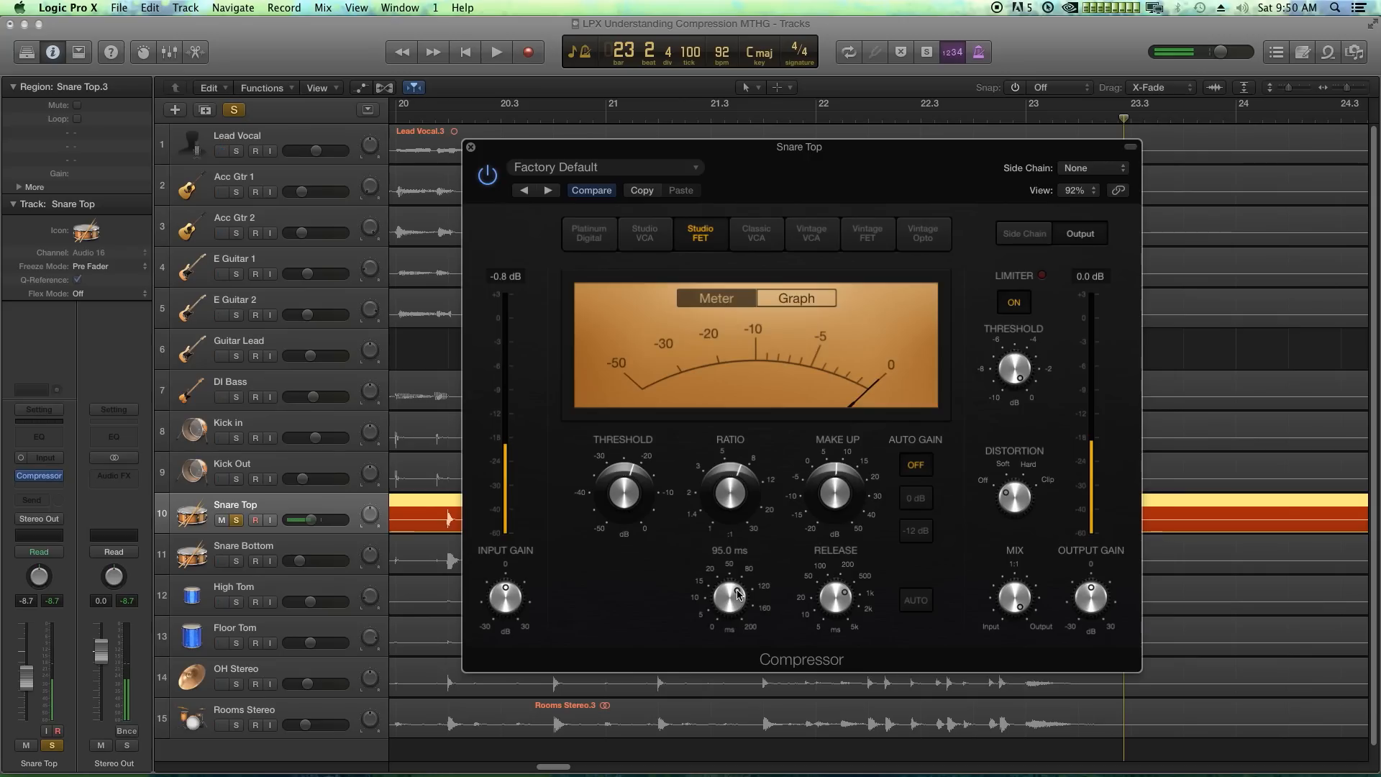
# Step: Replay the snare from bar 3 and audition attack times of 18.5 and 0.0 ms, ending on a longer attack
pyautogui.press('Return')
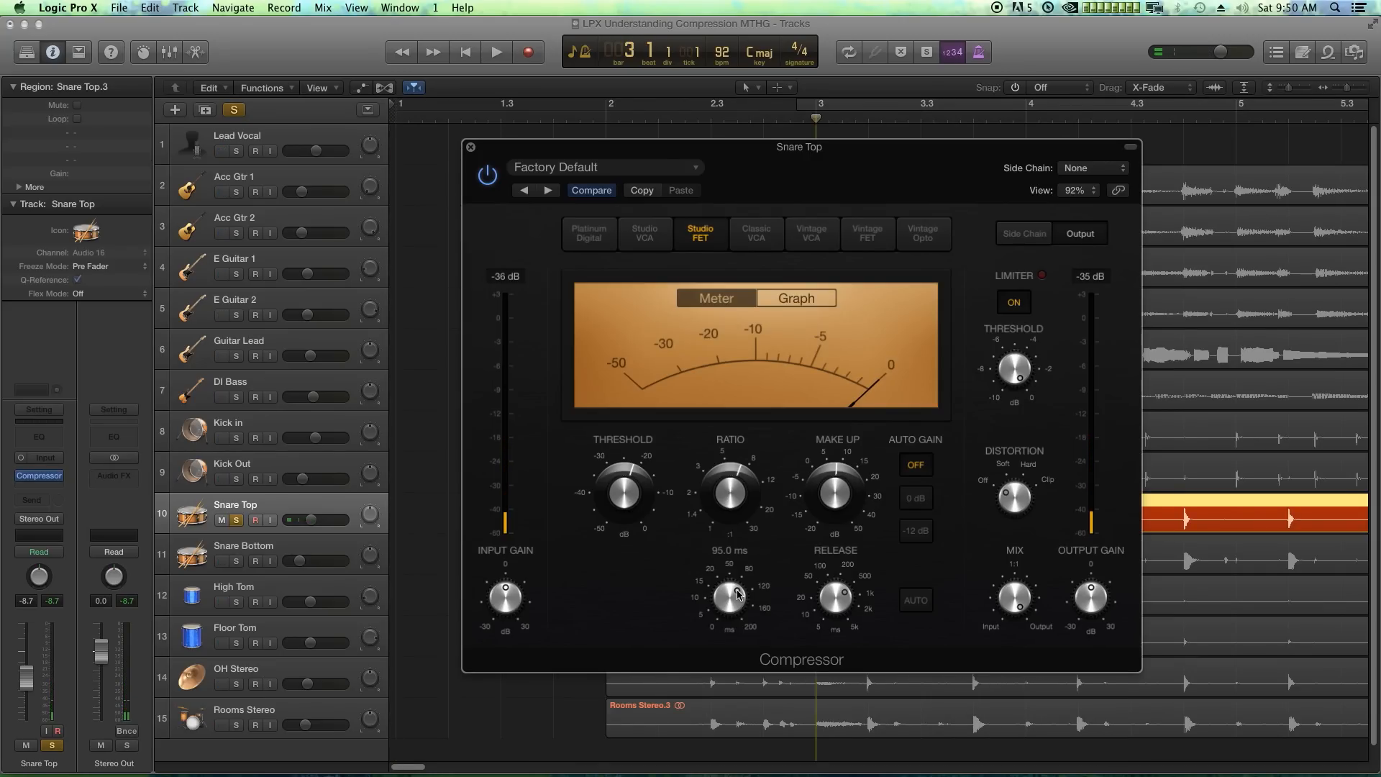
pyautogui.press('space')
pyautogui.moveTo(731, 599); pyautogui.dragTo(741, 691)
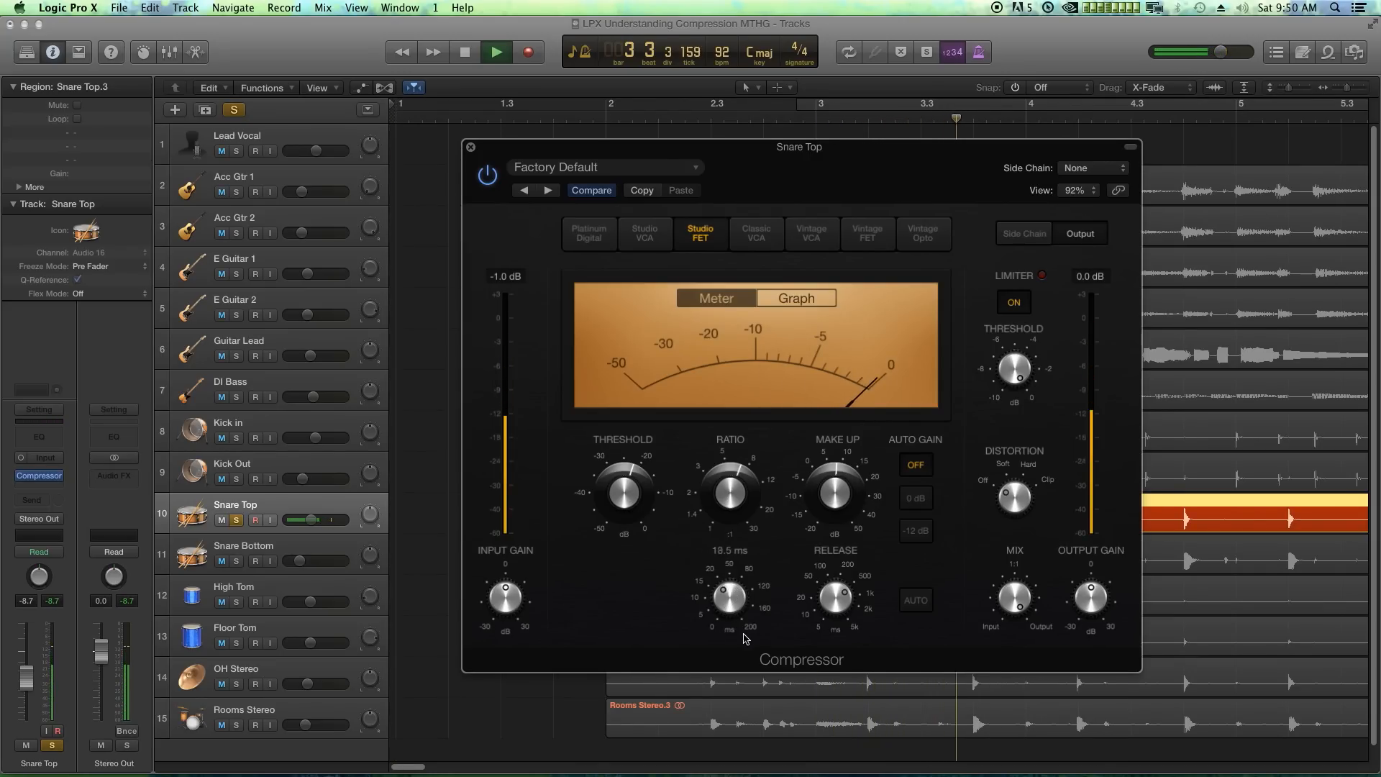
pyautogui.moveTo(757, 741); pyautogui.dragTo(745, 675)
pyautogui.press('space')
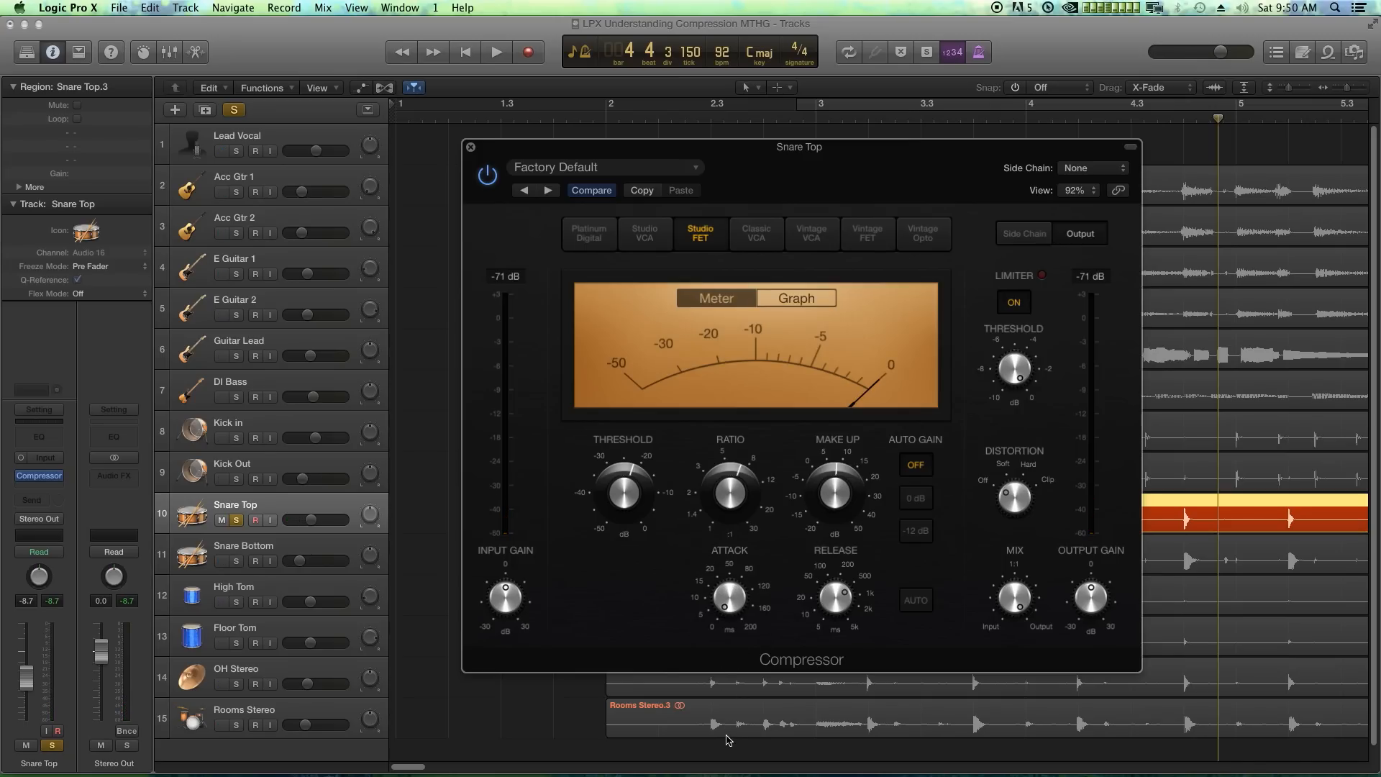
pyautogui.press('space')
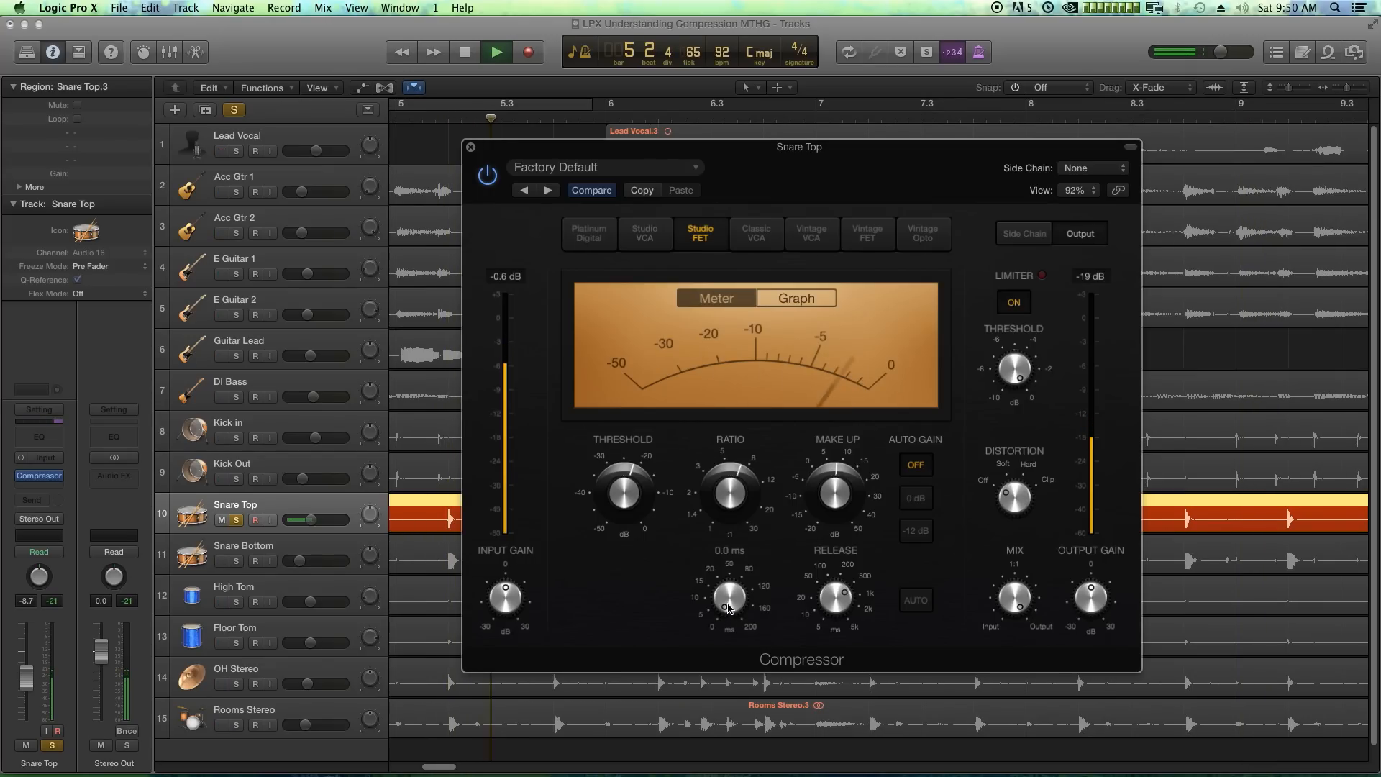
pyautogui.moveTo(729, 608); pyautogui.dragTo(745, 520)
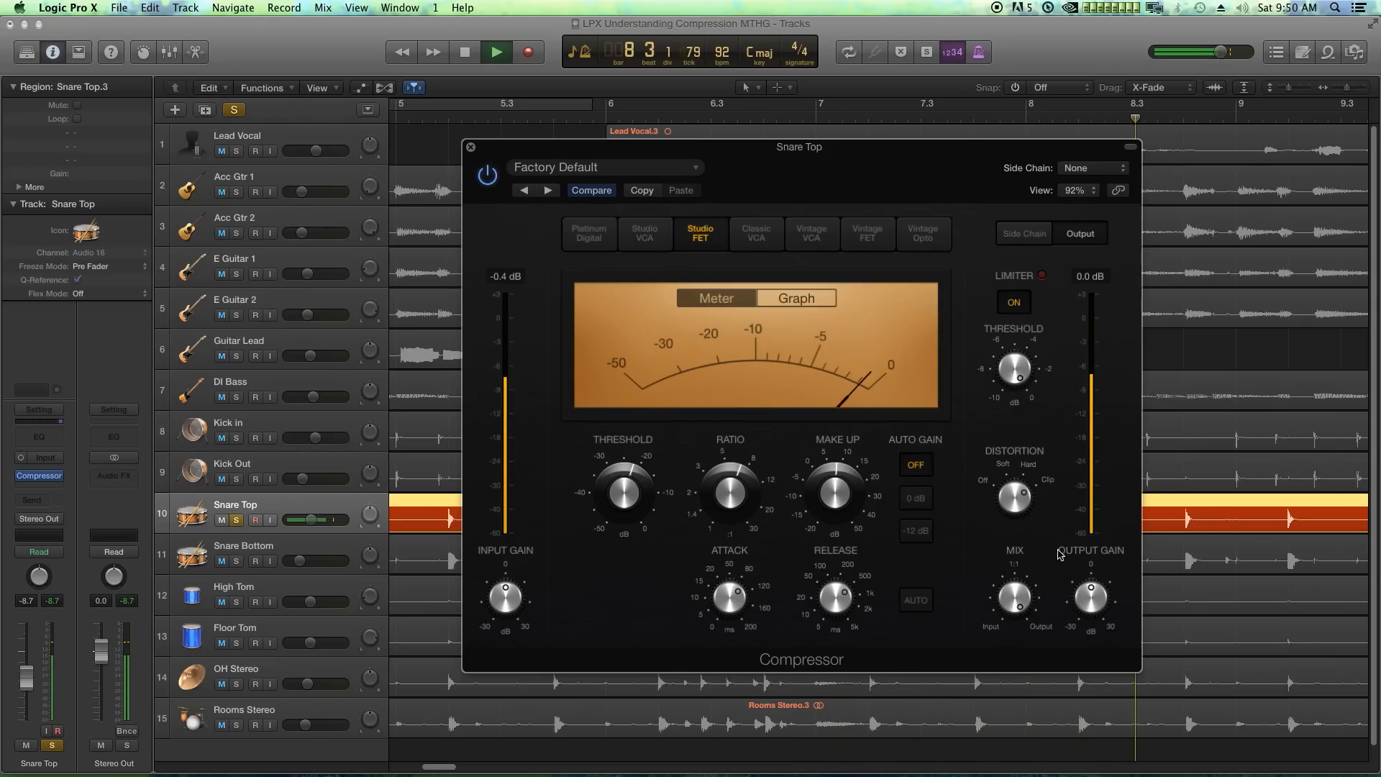
# Step: Blend some dry snare back in with the mix control, try make-up gain at 21 dB before lowering it, and close the Compressor window
pyautogui.moveTo(1014, 606); pyautogui.dragTo(1013, 608)
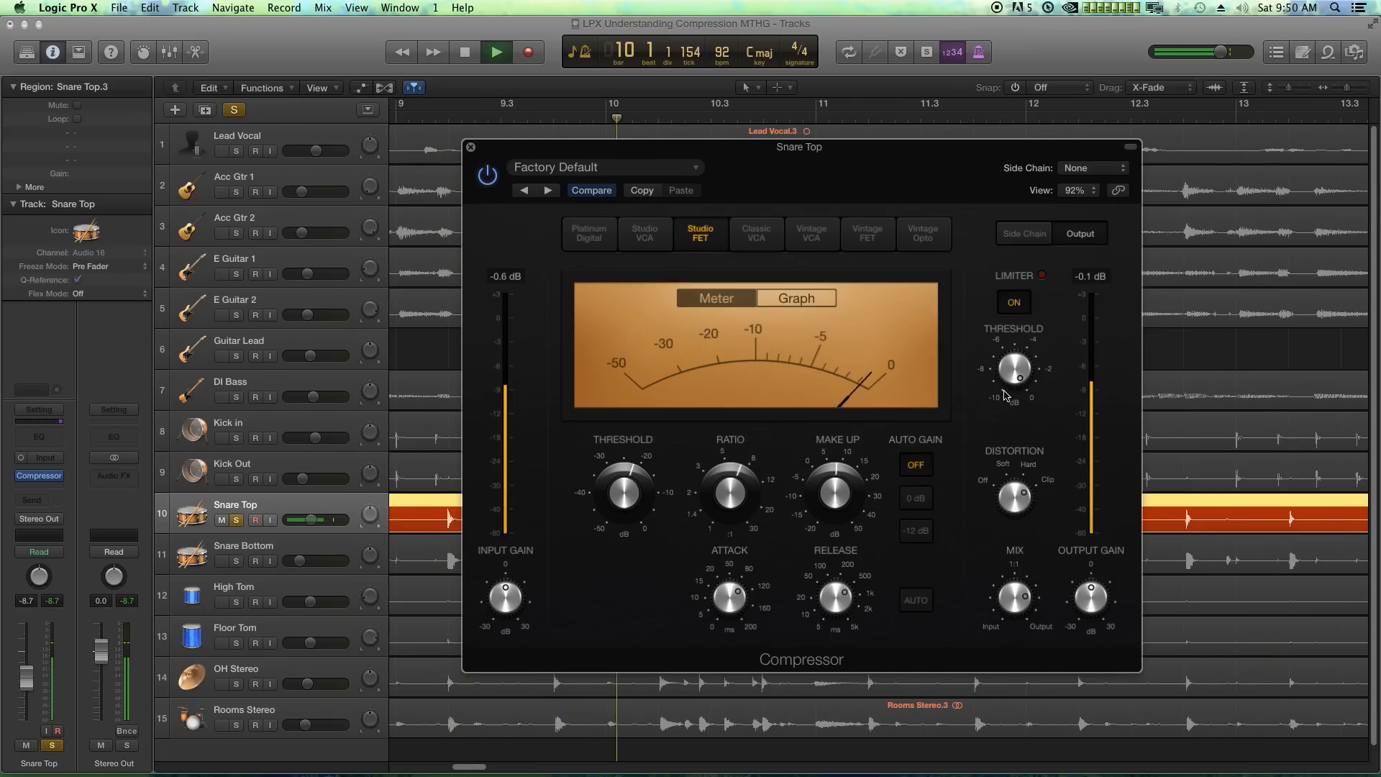
pyautogui.moveTo(846, 492)
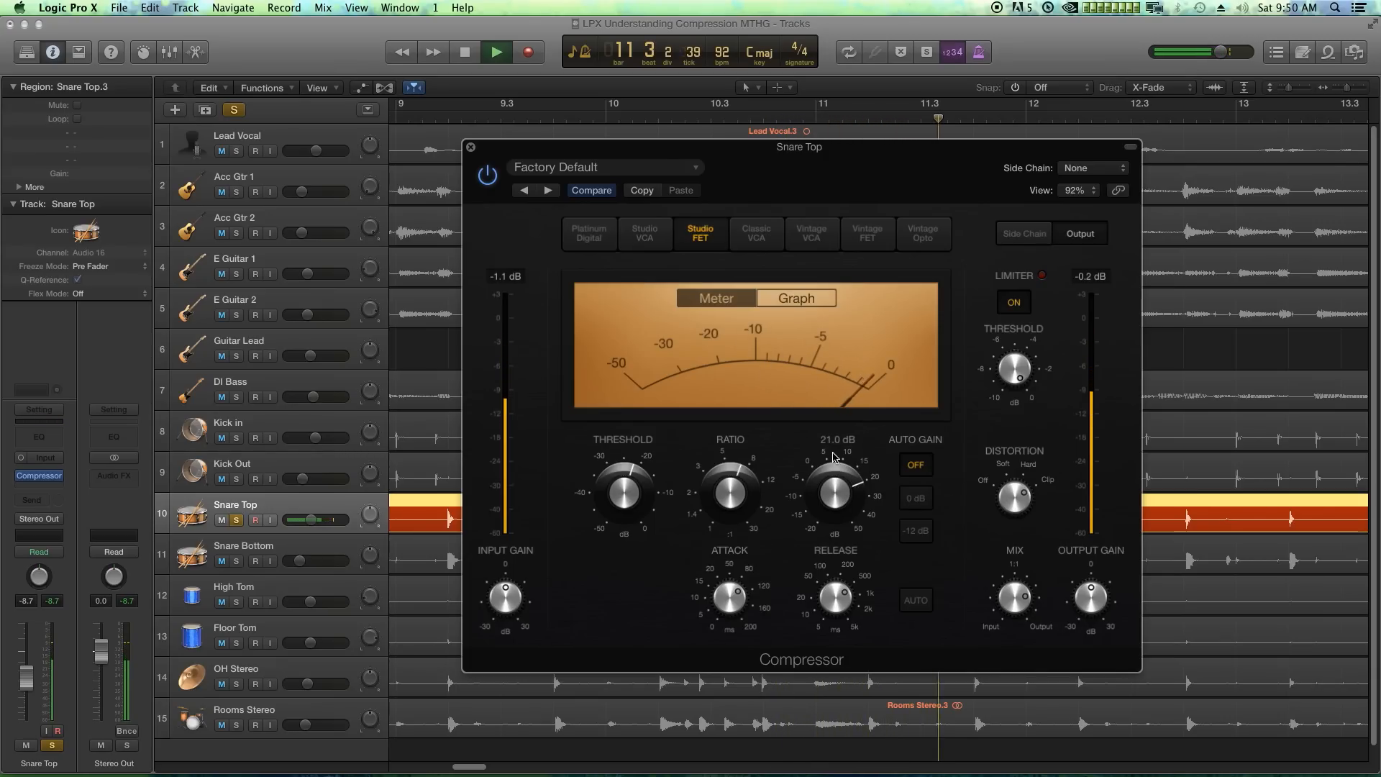
pyautogui.moveTo(833, 457); pyautogui.dragTo(831, 512)
pyautogui.click(471, 148)
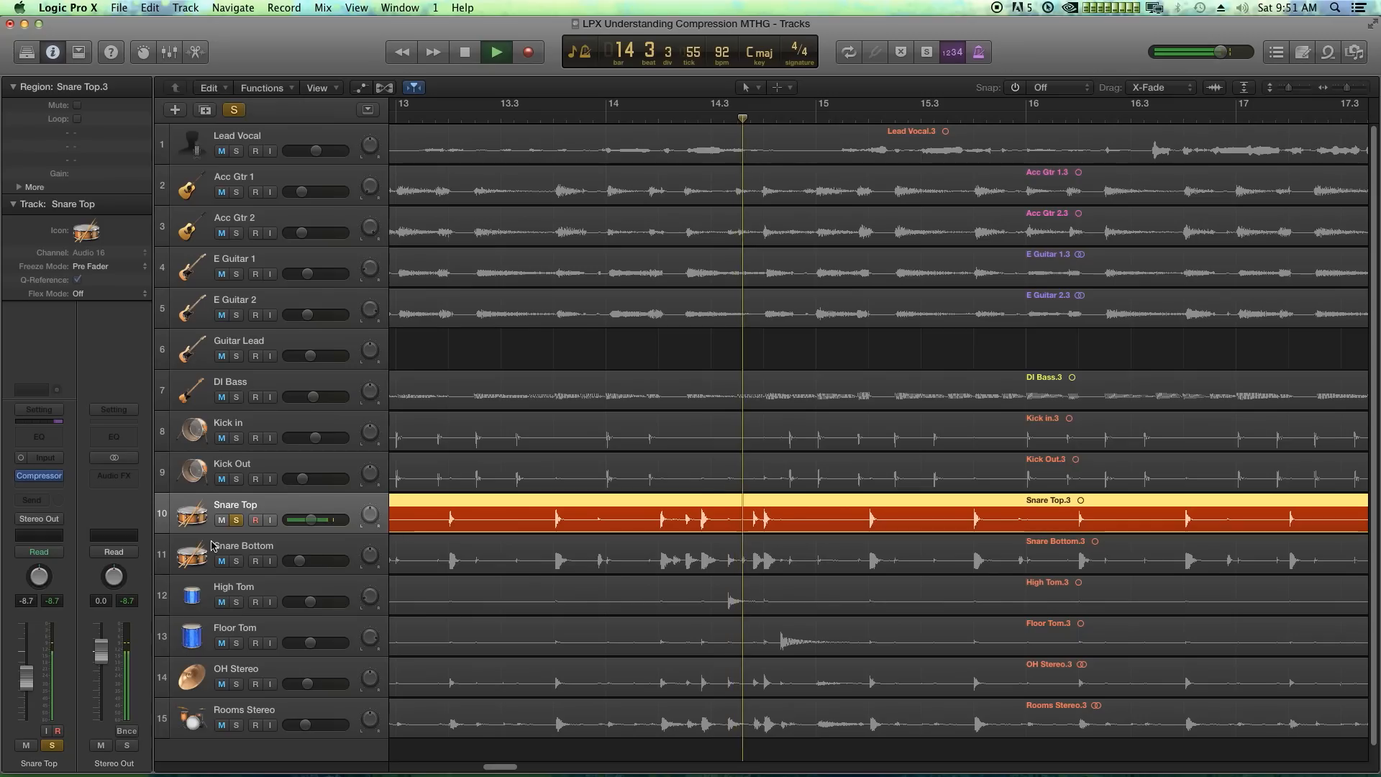
# Step: Raise the Snare Top channel level to -5.5 dB, and switch the solo to Snare Bottom for playback
pyautogui.moveTo(34, 678); pyautogui.dragTo(34, 670)
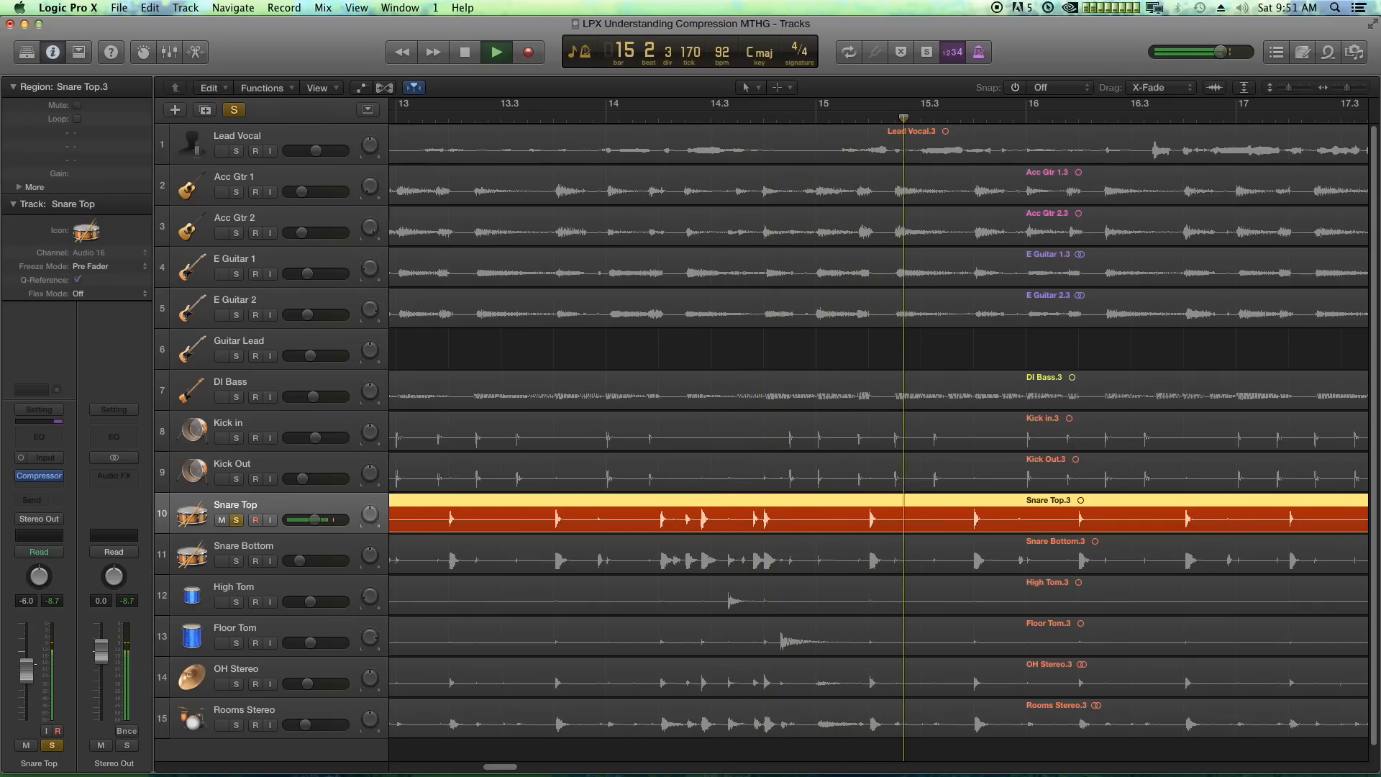
pyautogui.press('space')
pyautogui.click(236, 520)
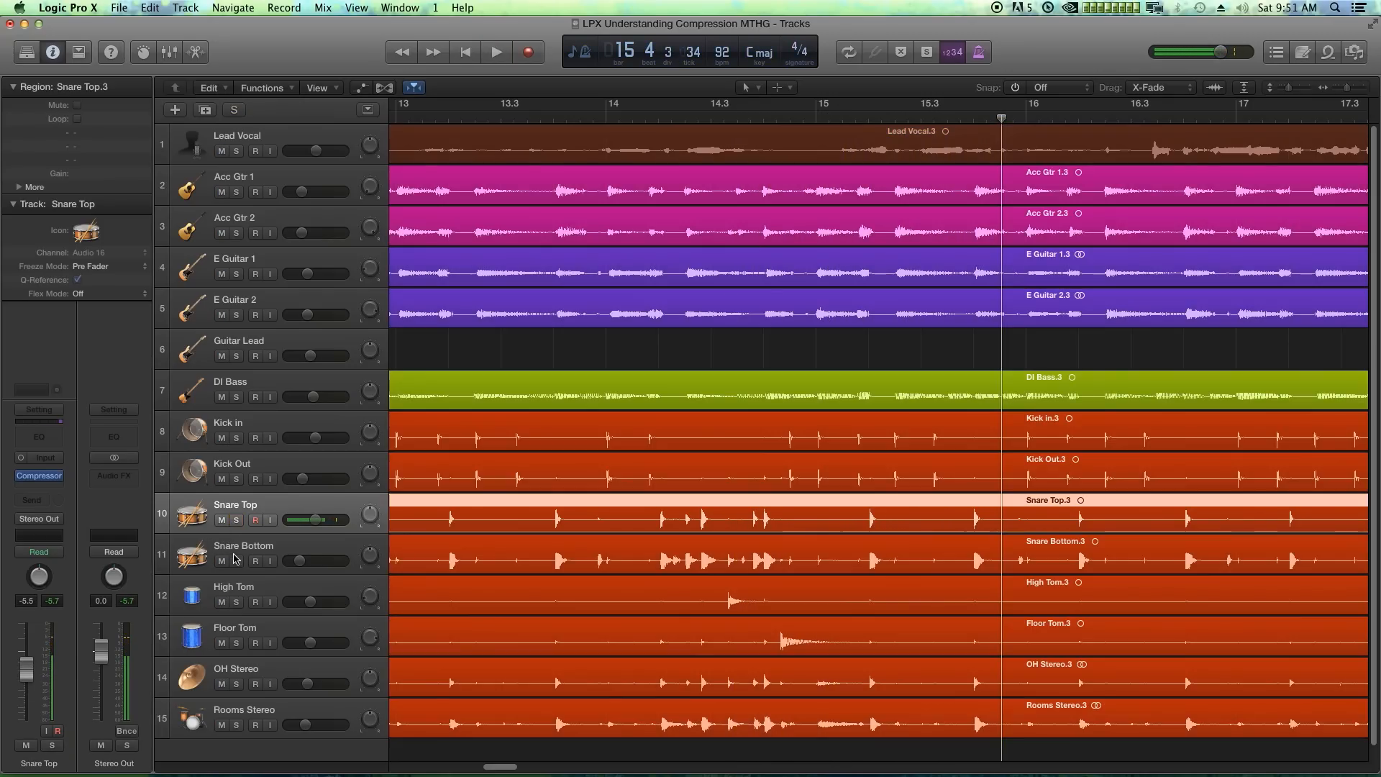
pyautogui.click(236, 562)
pyautogui.press('space')
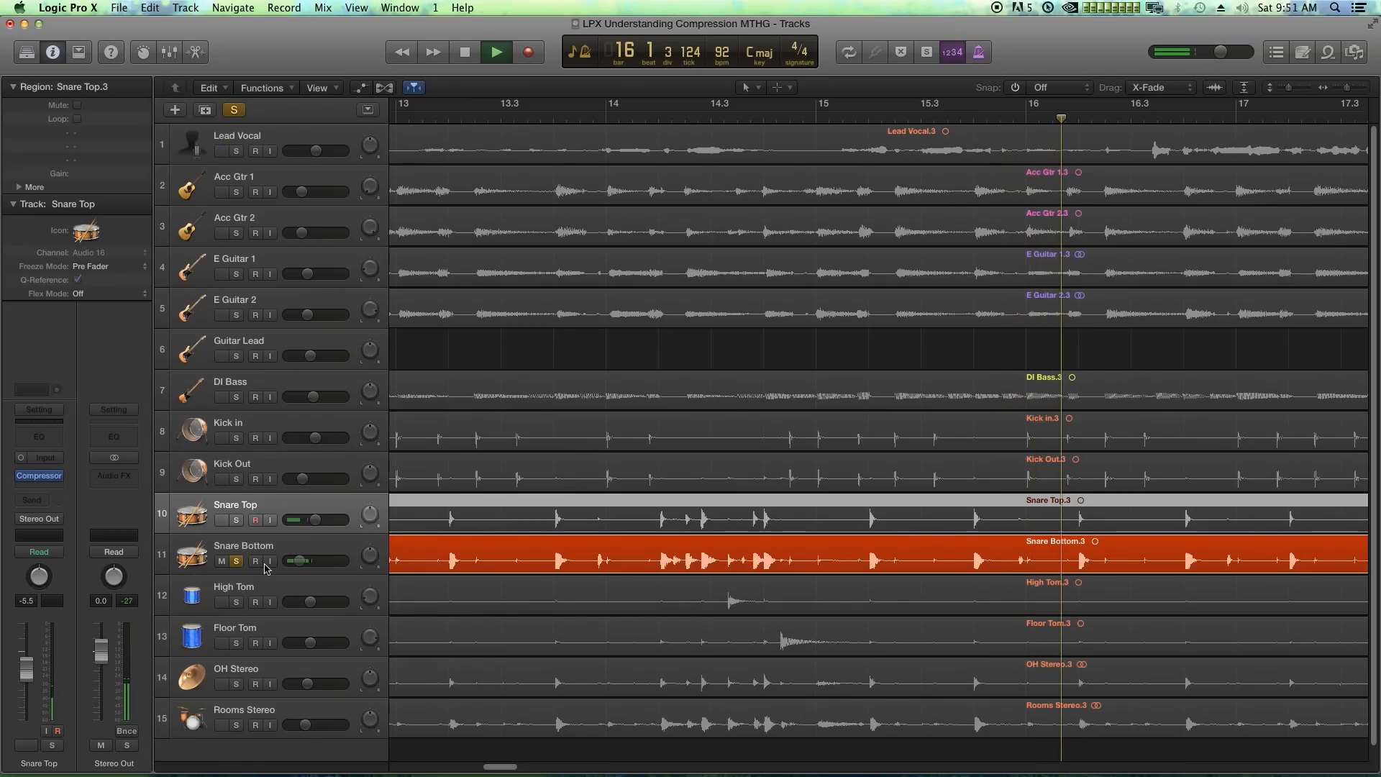
# Step: Insert a Compressor on the Snare Bottom channel and place its window over the arrangement, clear of the track headers
pyautogui.click(39, 481)
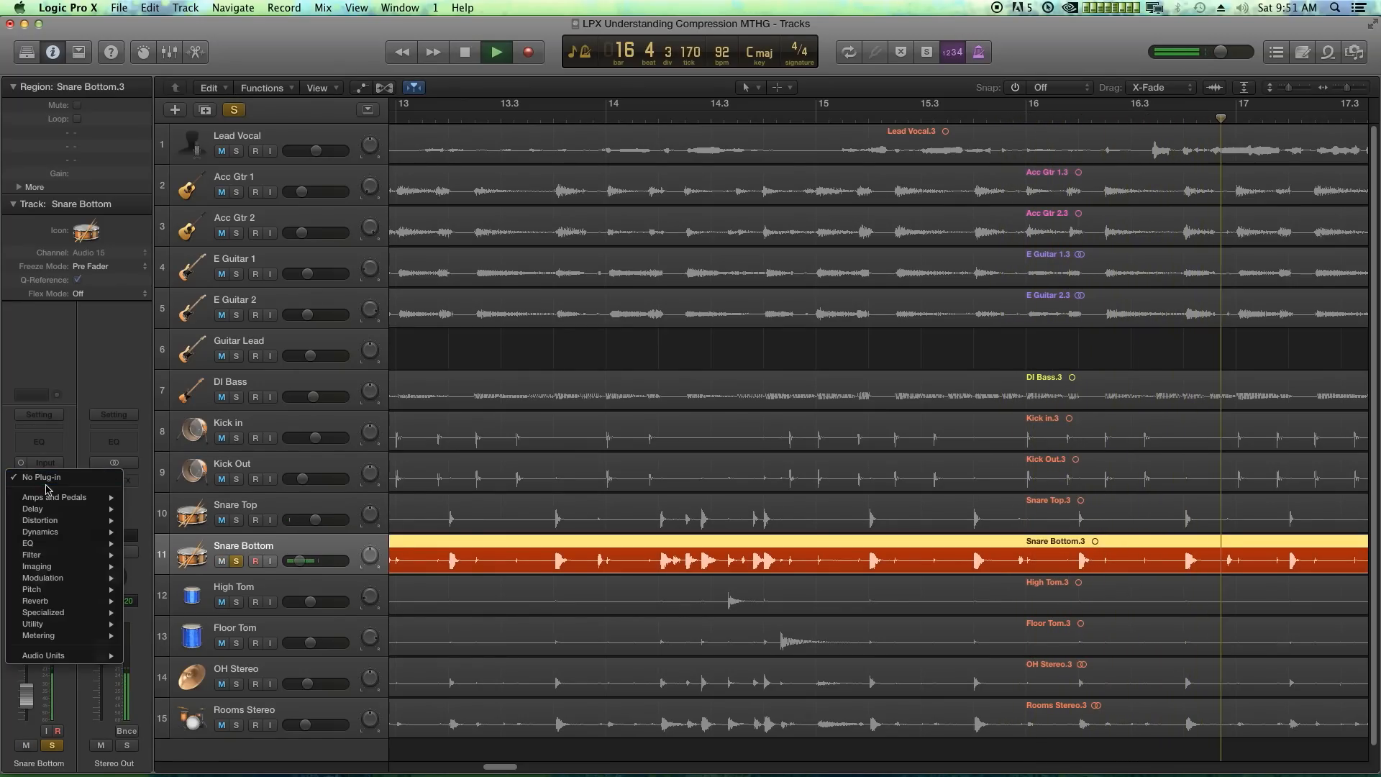
pyautogui.moveTo(55, 523)
pyautogui.click(264, 544)
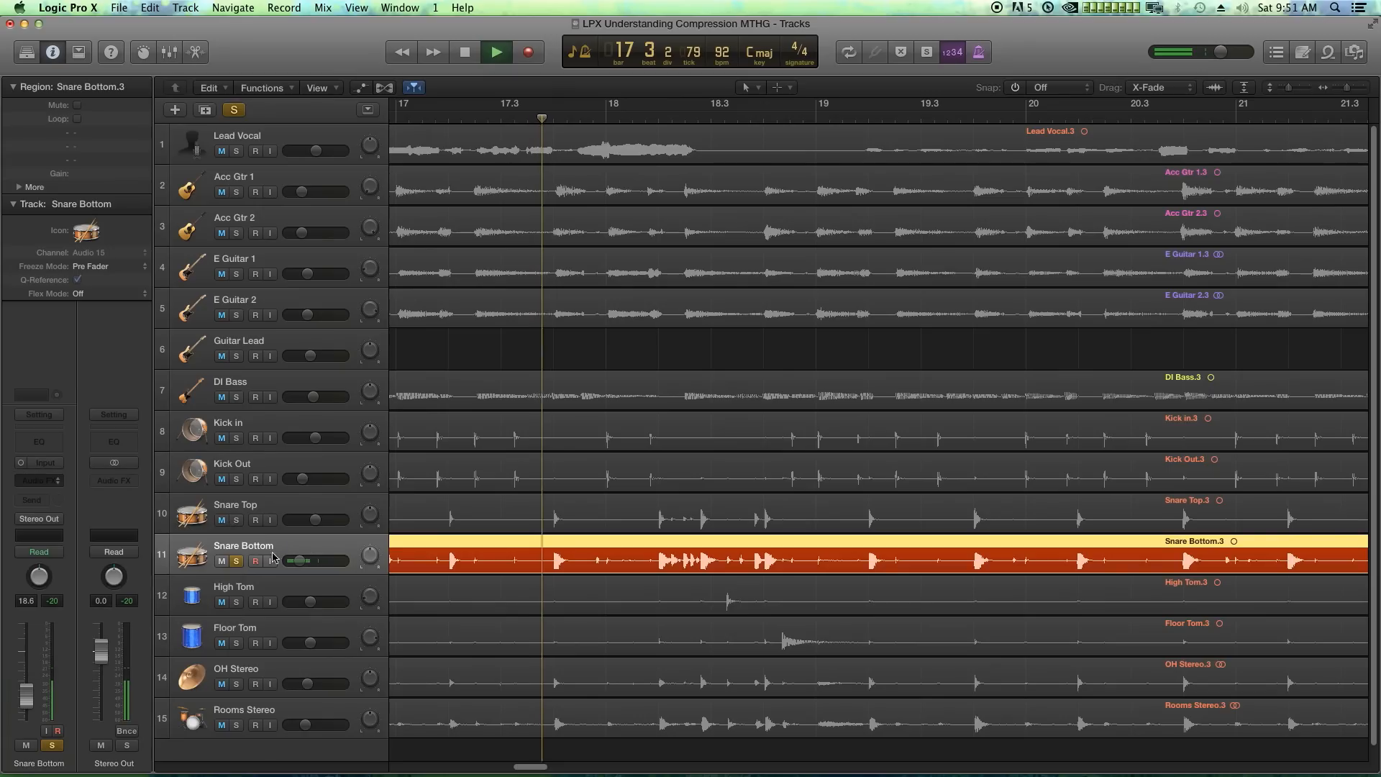
pyautogui.moveTo(419, 73); pyautogui.dragTo(780, 84)
pyautogui.moveTo(570, 533)
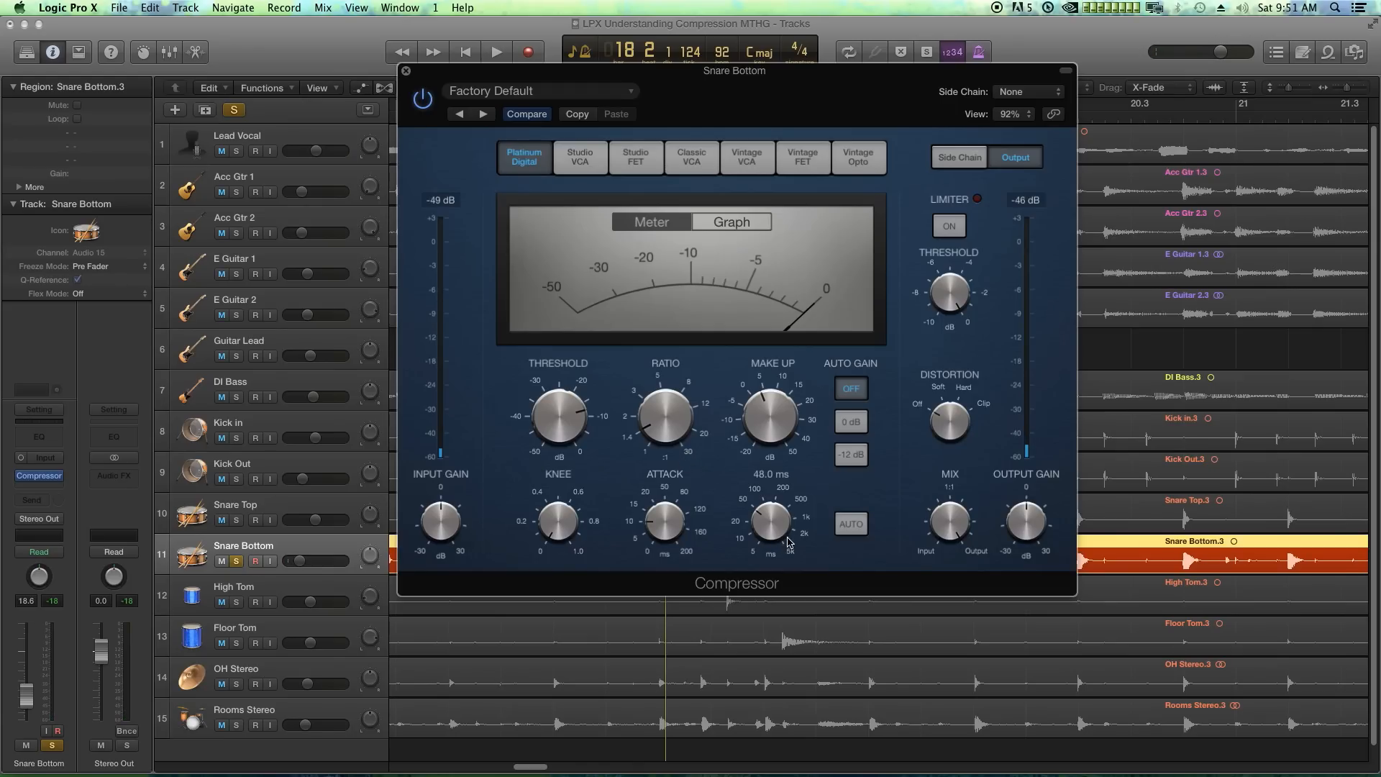
pyautogui.moveTo(991, 76); pyautogui.dragTo(1128, 82)
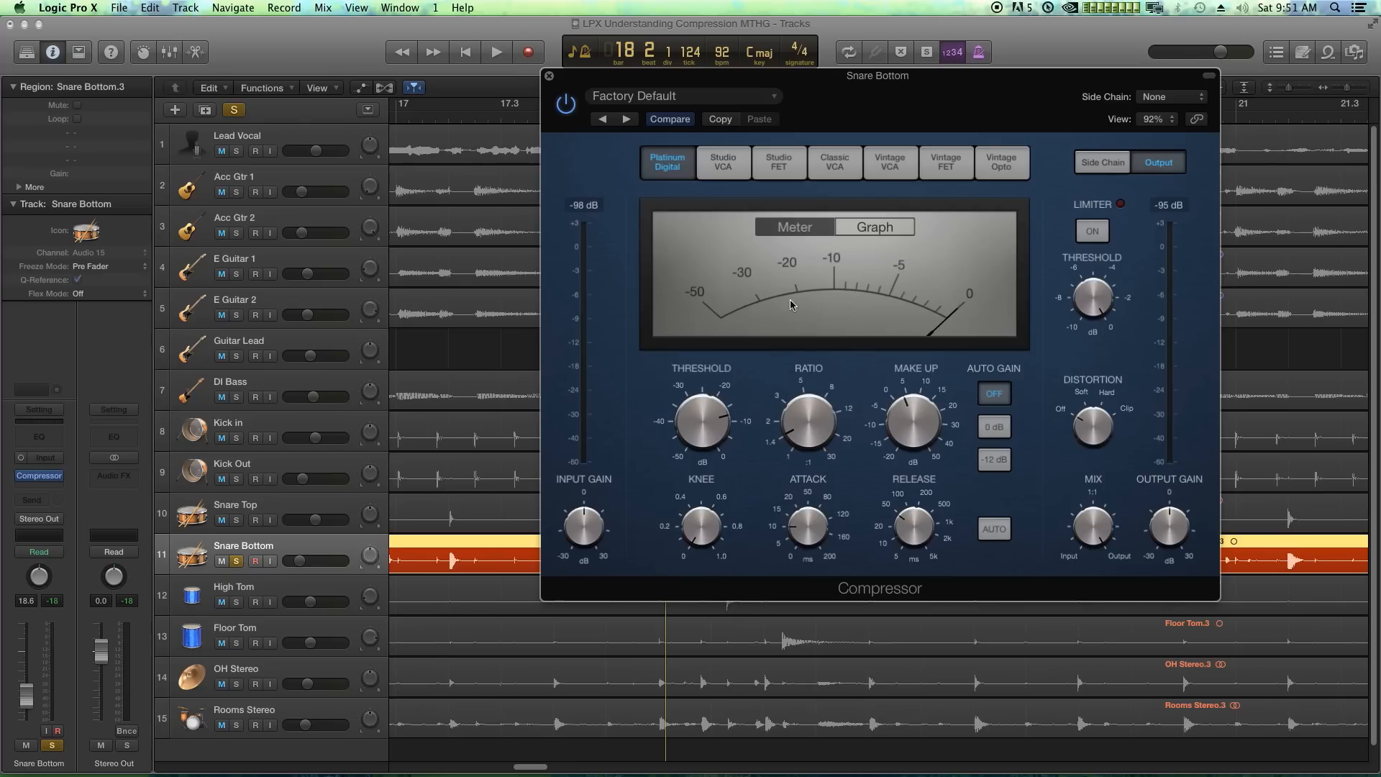
# Step: Move the playhead back to bar 3 near the song's start, shifting the Compressor window out of the way and back
pyautogui.click(482, 349)
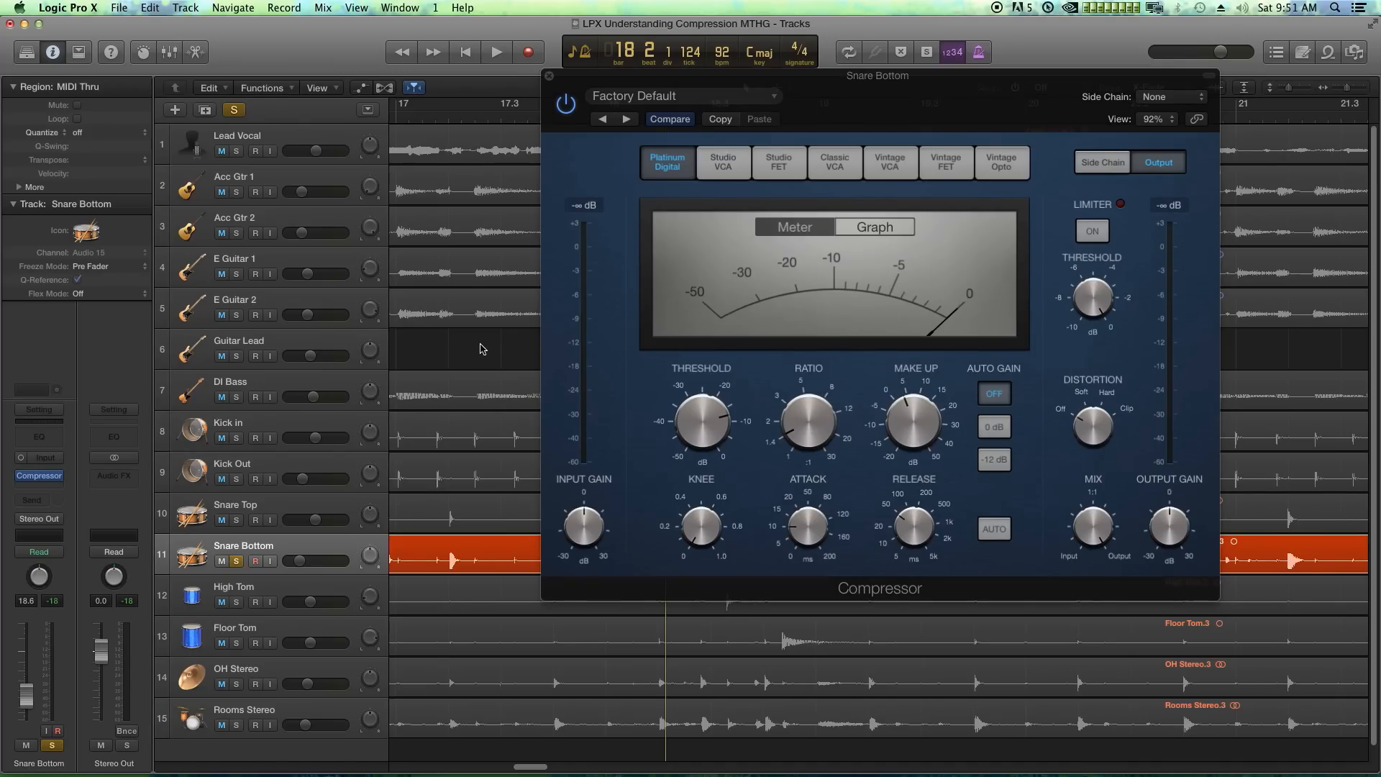
pyautogui.press('super+Left')
pyautogui.press('super+Left')
pyautogui.press('super+Left')
pyautogui.press('super+Left')
pyautogui.press('super+Left')
pyautogui.press('super+Left')
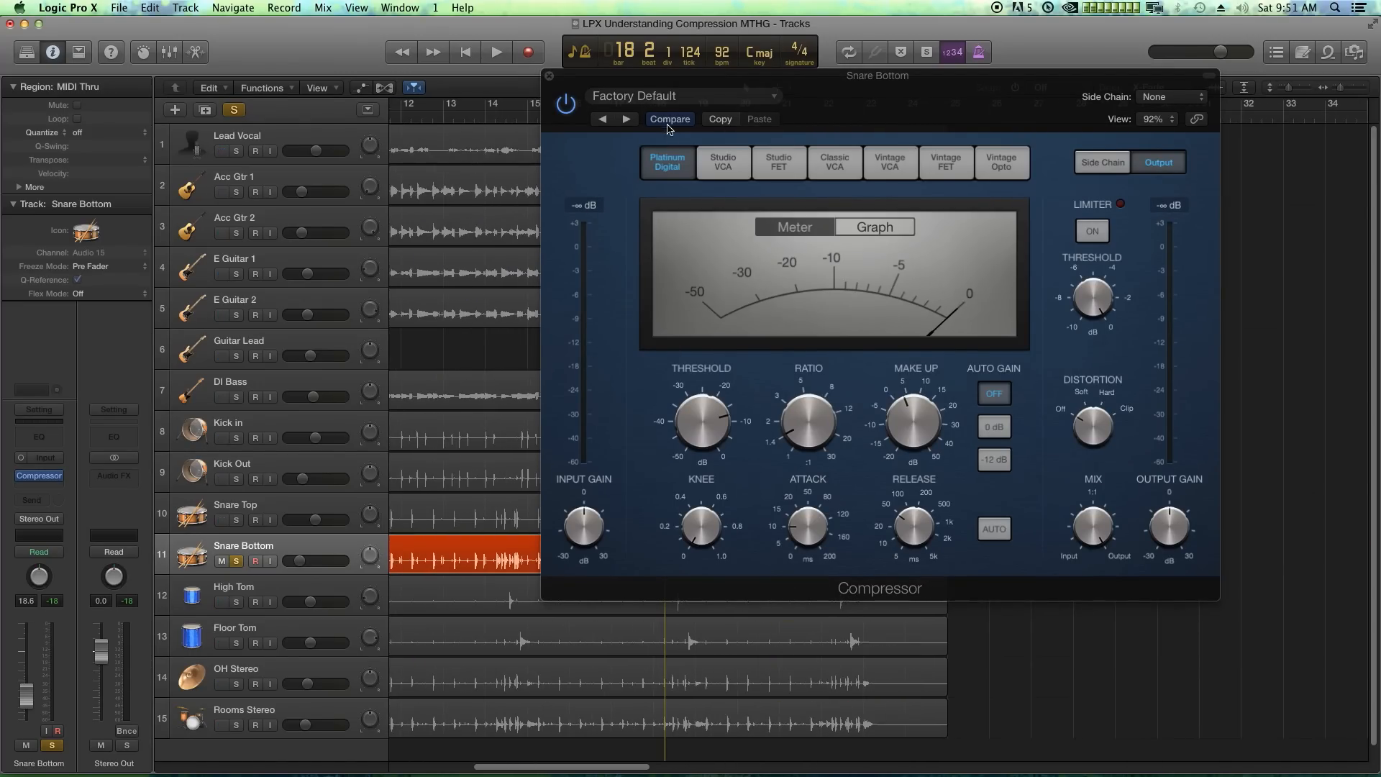
pyautogui.moveTo(701, 82); pyautogui.dragTo(839, 76)
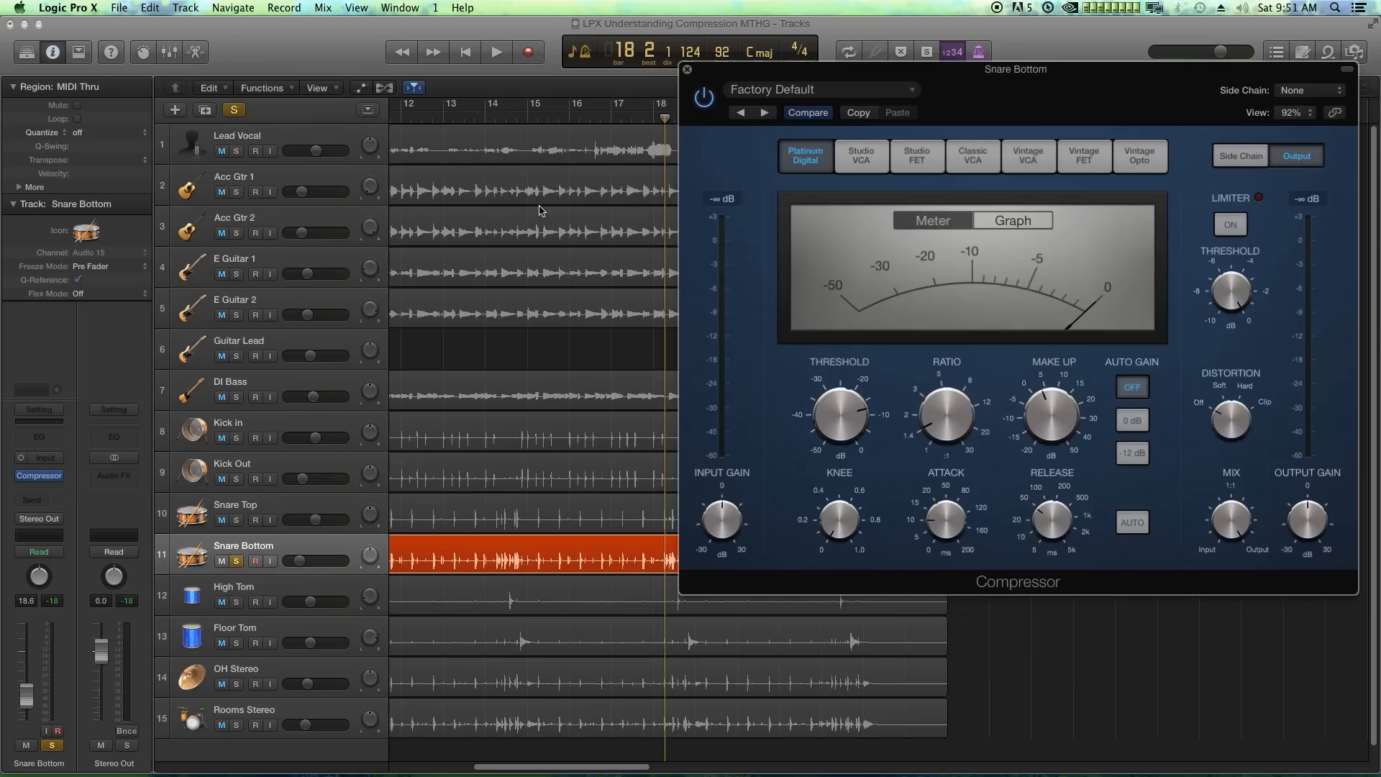
pyautogui.click(437, 119)
pyautogui.moveTo(574, 770); pyautogui.dragTo(468, 772)
pyautogui.click(500, 120)
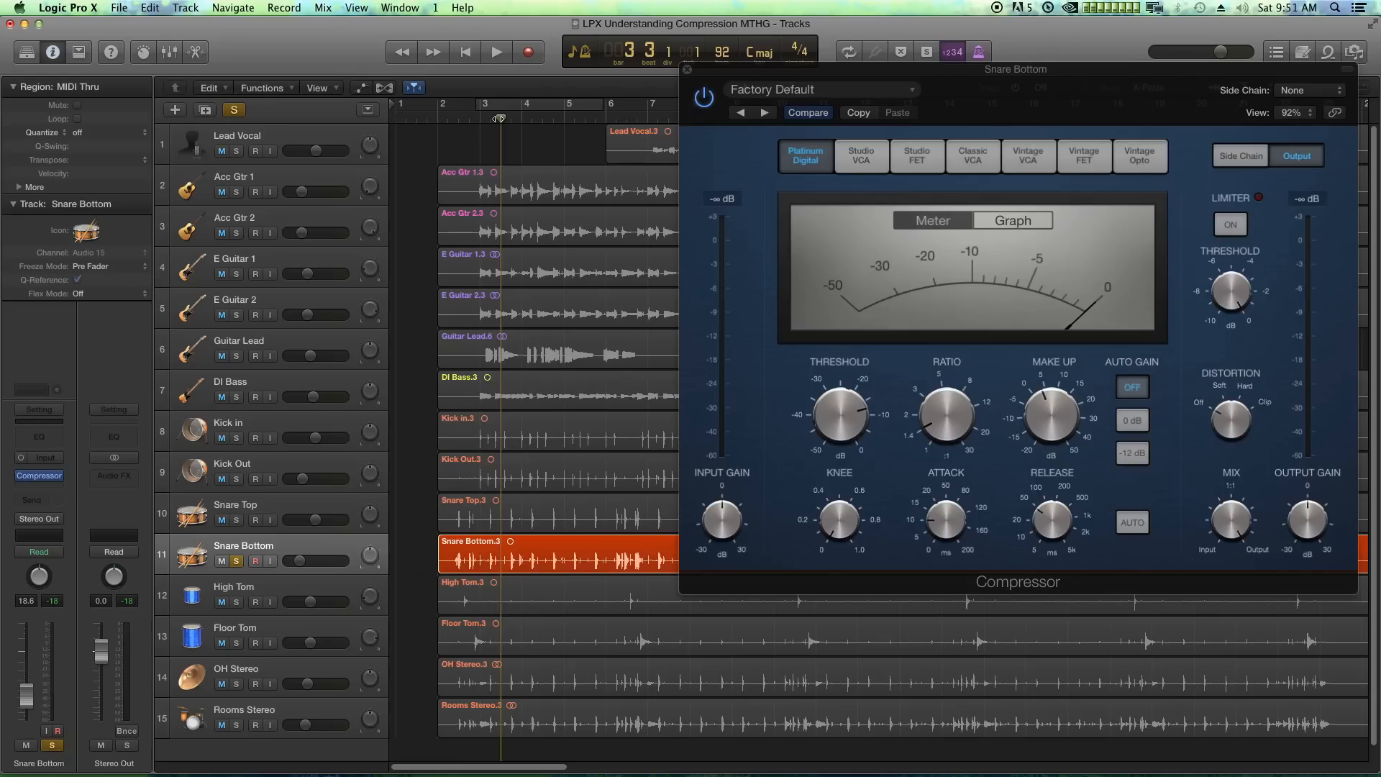
pyautogui.moveTo(1007, 65); pyautogui.dragTo(868, 102)
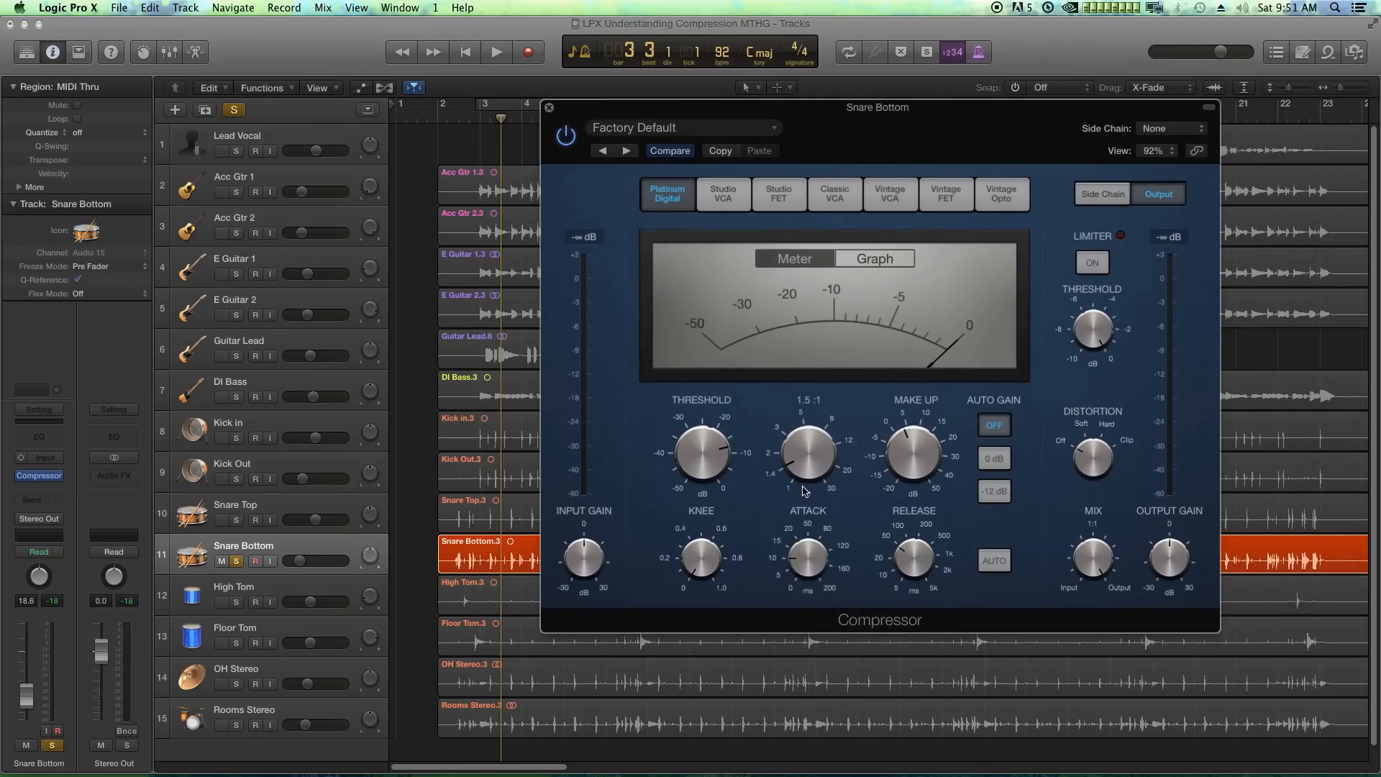
# Step: Lower the Snare Bottom Compressor's threshold, raise its ratio, enable auto release, and set attack to 125 ms and release to 440 ms during playback
pyautogui.moveTo(727, 454); pyautogui.dragTo(723, 472)
pyautogui.press('space')
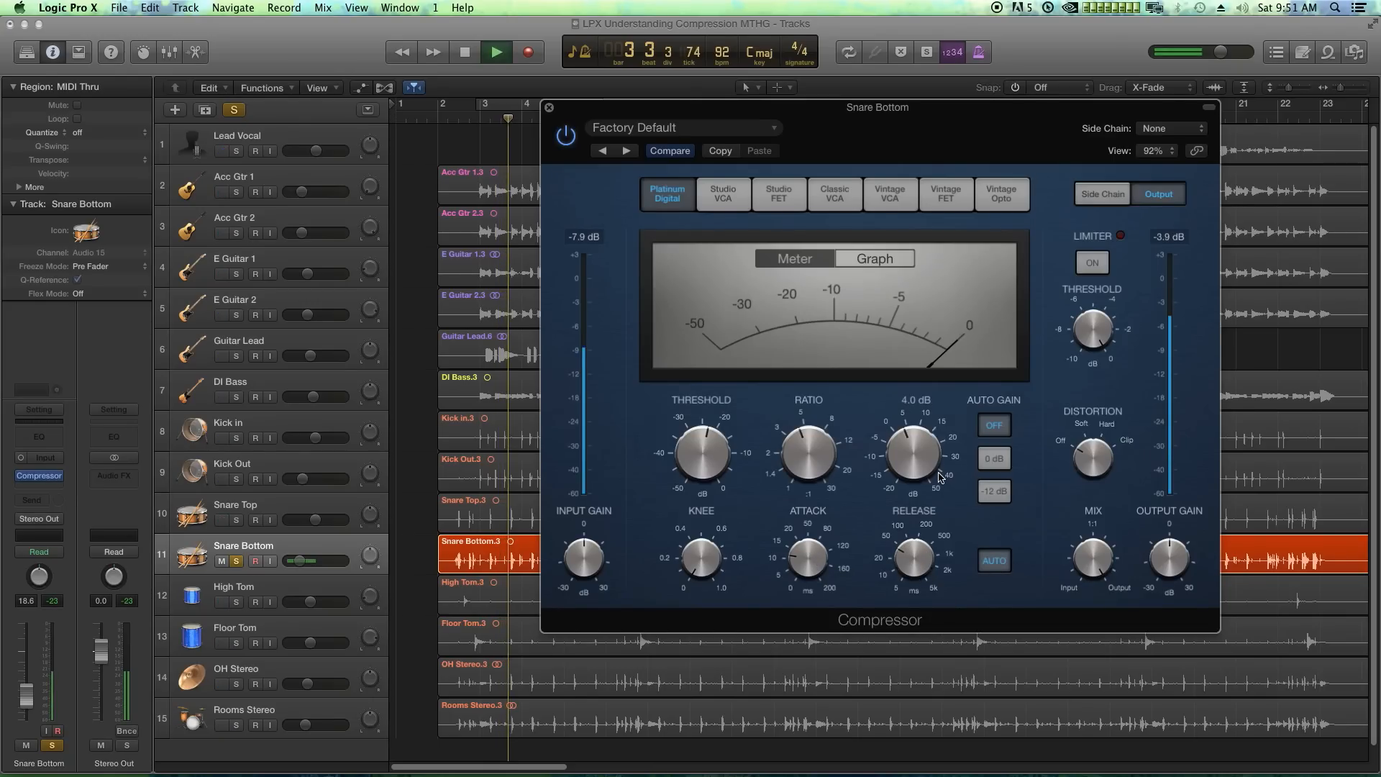
pyautogui.moveTo(814, 565)
pyautogui.mouseDown()
pyautogui.moveTo(826, 510)
pyautogui.moveTo(826, 694)
pyautogui.moveTo(827, 506)
pyautogui.moveTo(822, 568)
pyautogui.mouseUp()
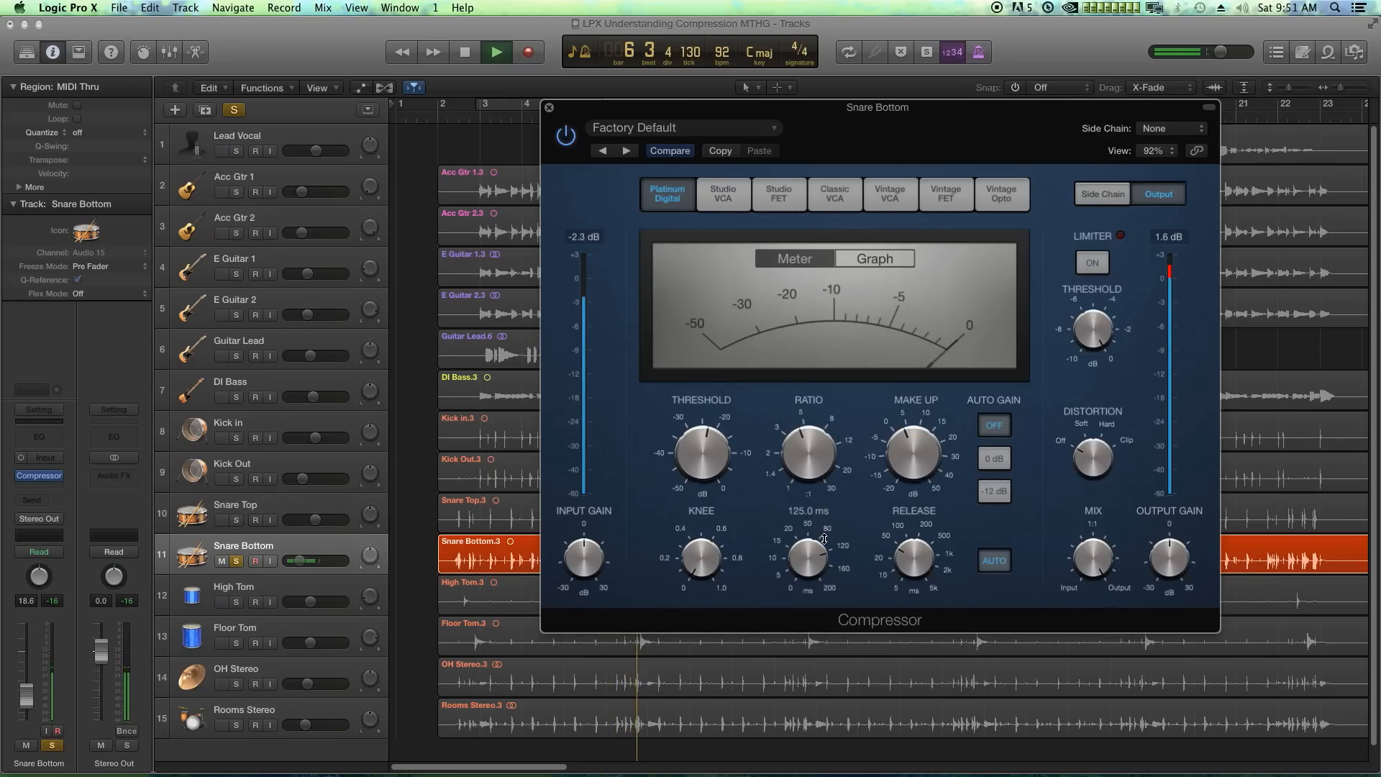
pyautogui.press('space')
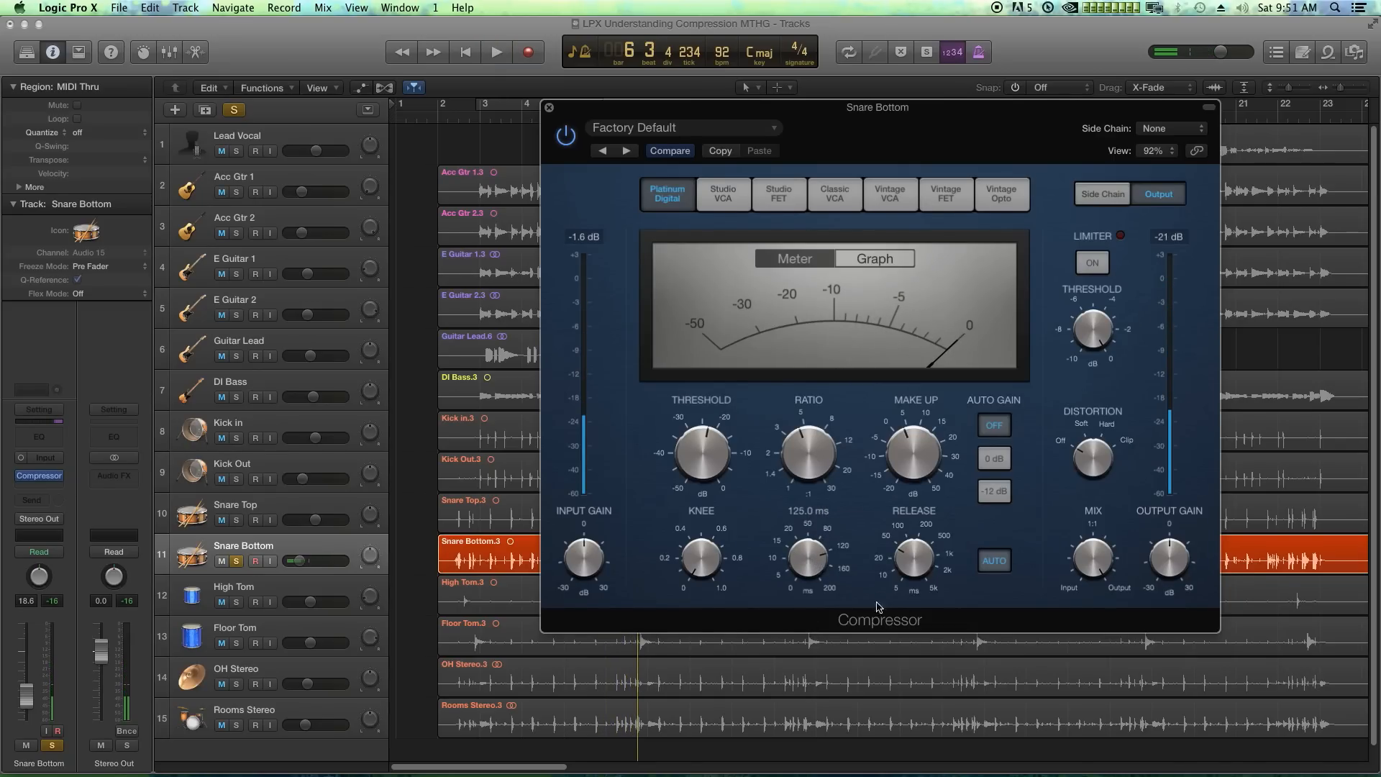
pyautogui.moveTo(931, 536); pyautogui.dragTo(936, 519)
pyautogui.press('space')
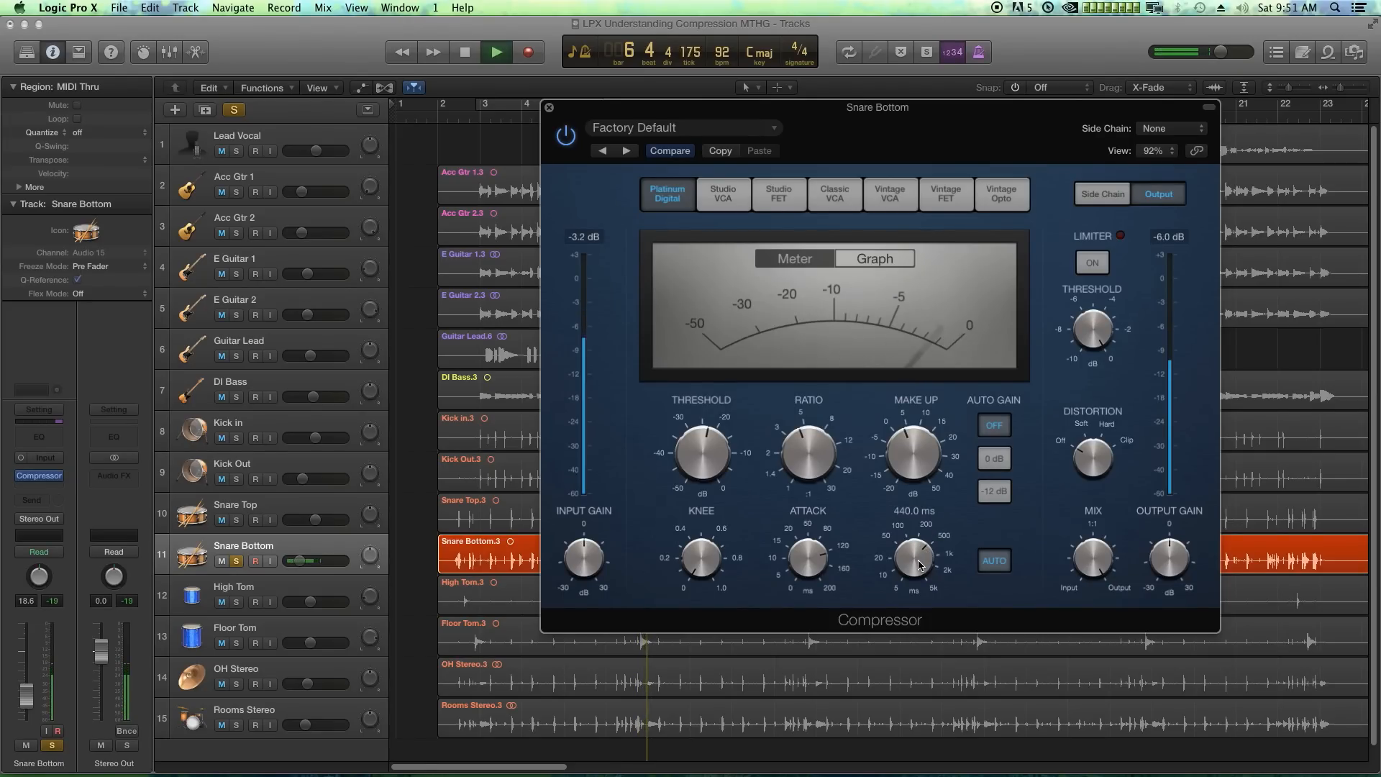
# Step: Raise the Snare Bottom compressor's ratio, lower its threshold to -25 dB and blend the mix partway back toward the input during playback
pyautogui.moveTo(823, 449); pyautogui.dragTo(825, 395)
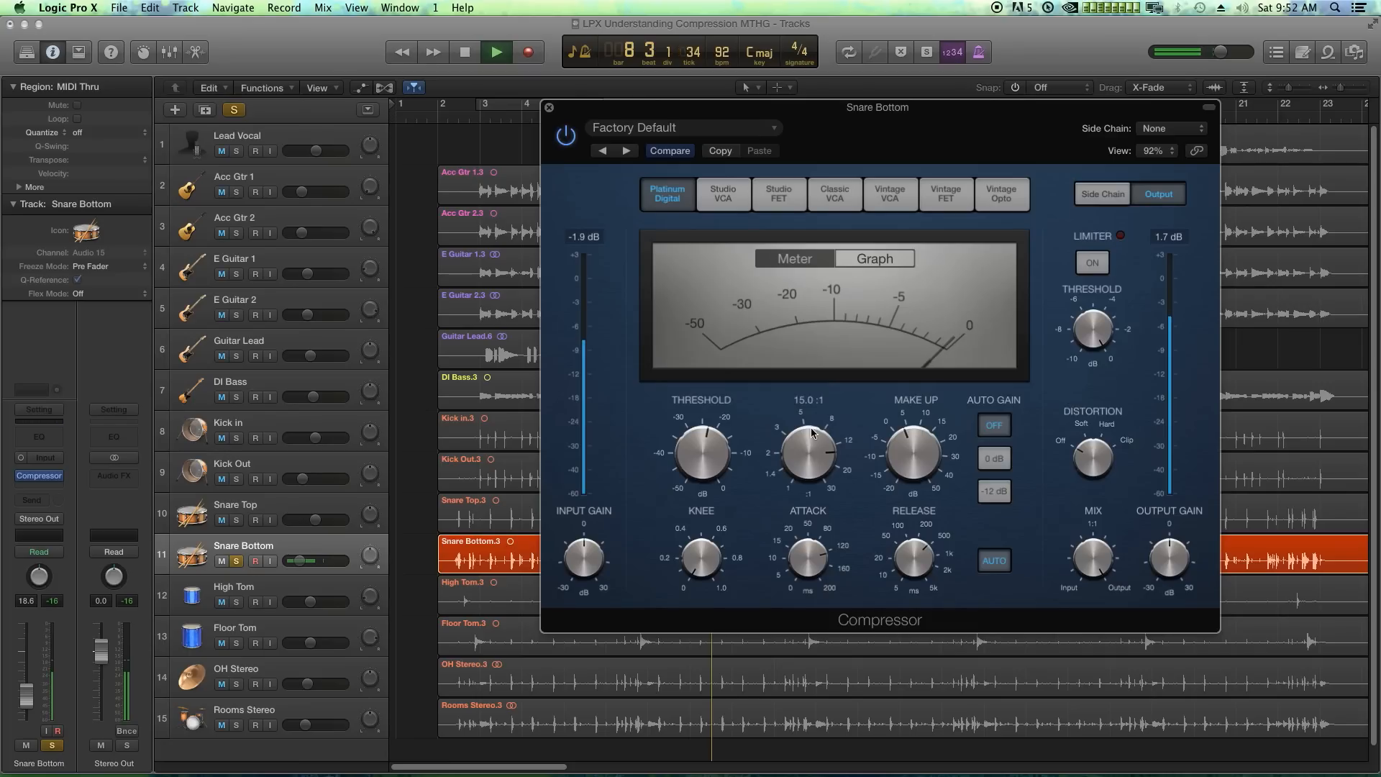
pyautogui.press('space')
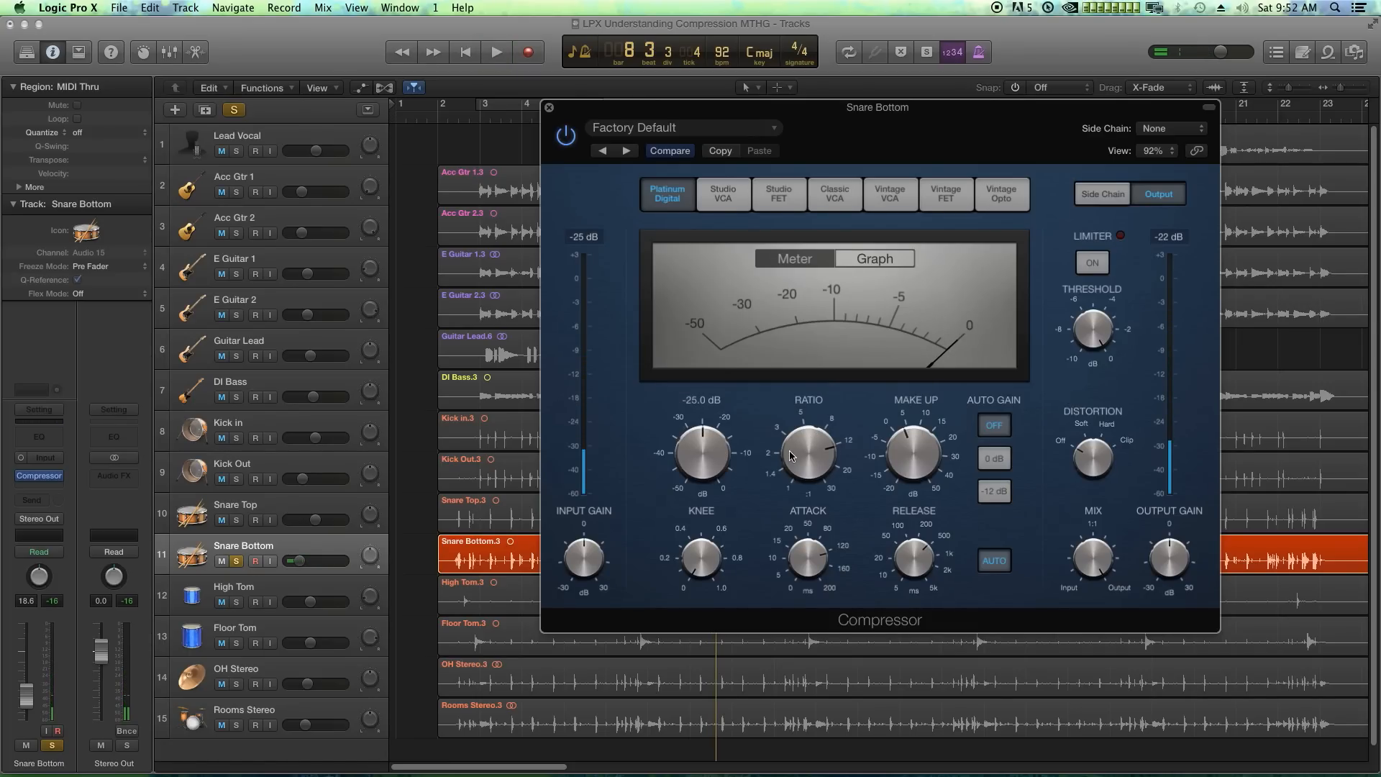
pyautogui.press('space')
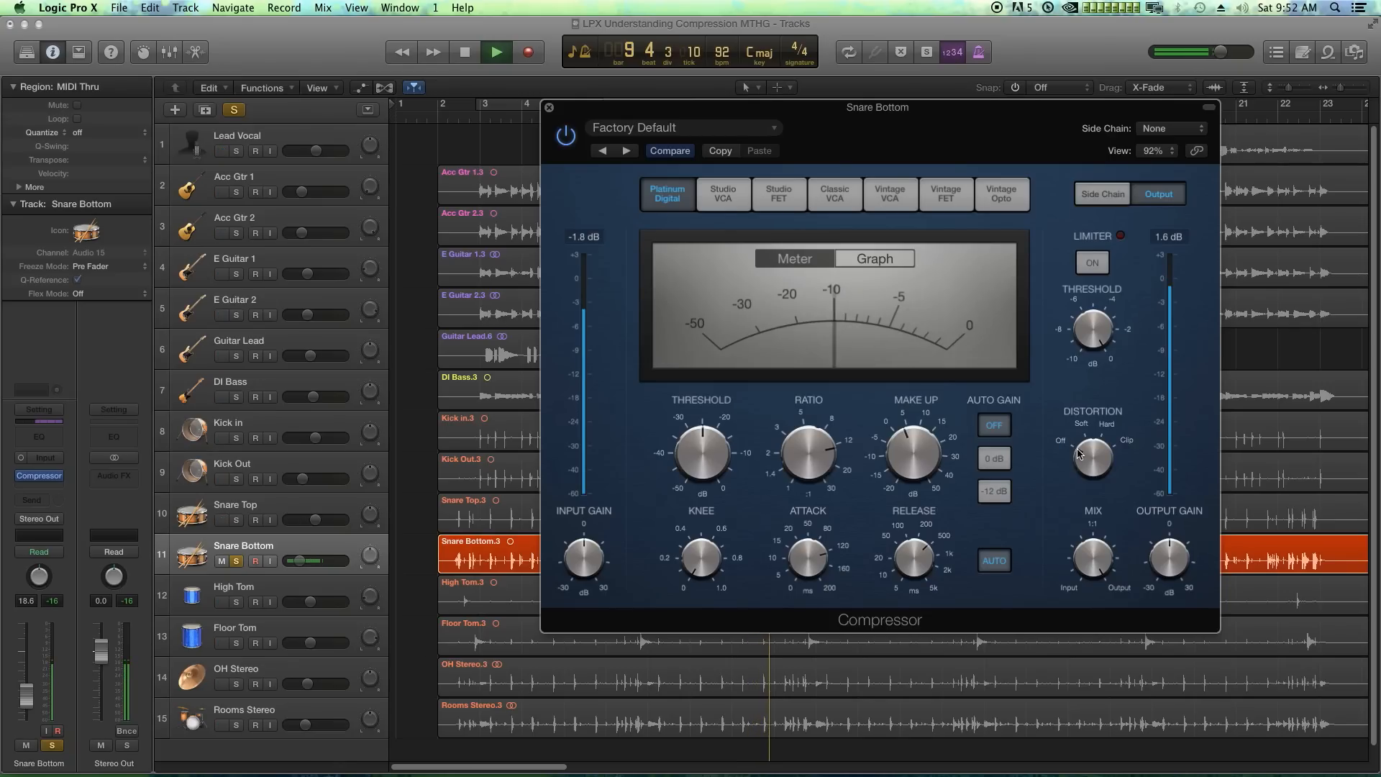
pyautogui.moveTo(1094, 440); pyautogui.dragTo(1094, 457)
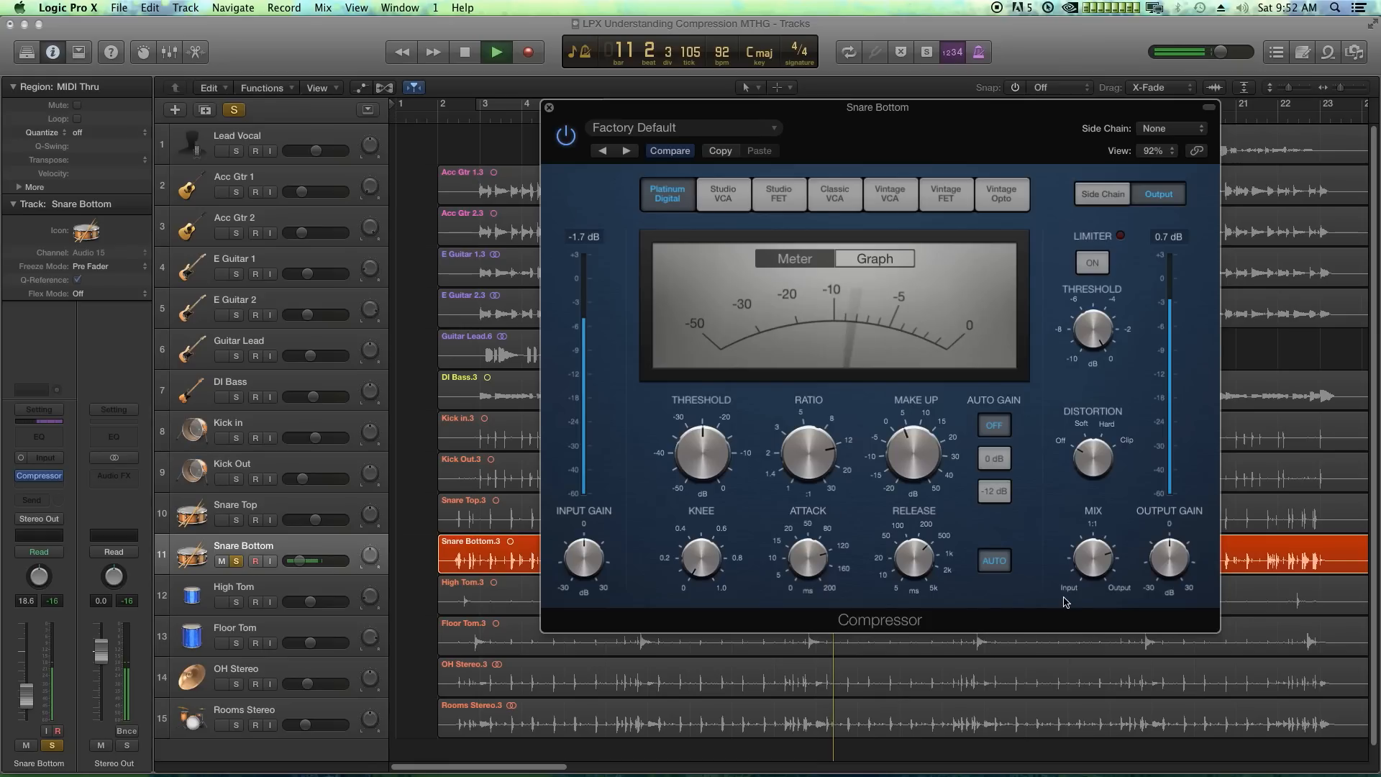
pyautogui.press('space')
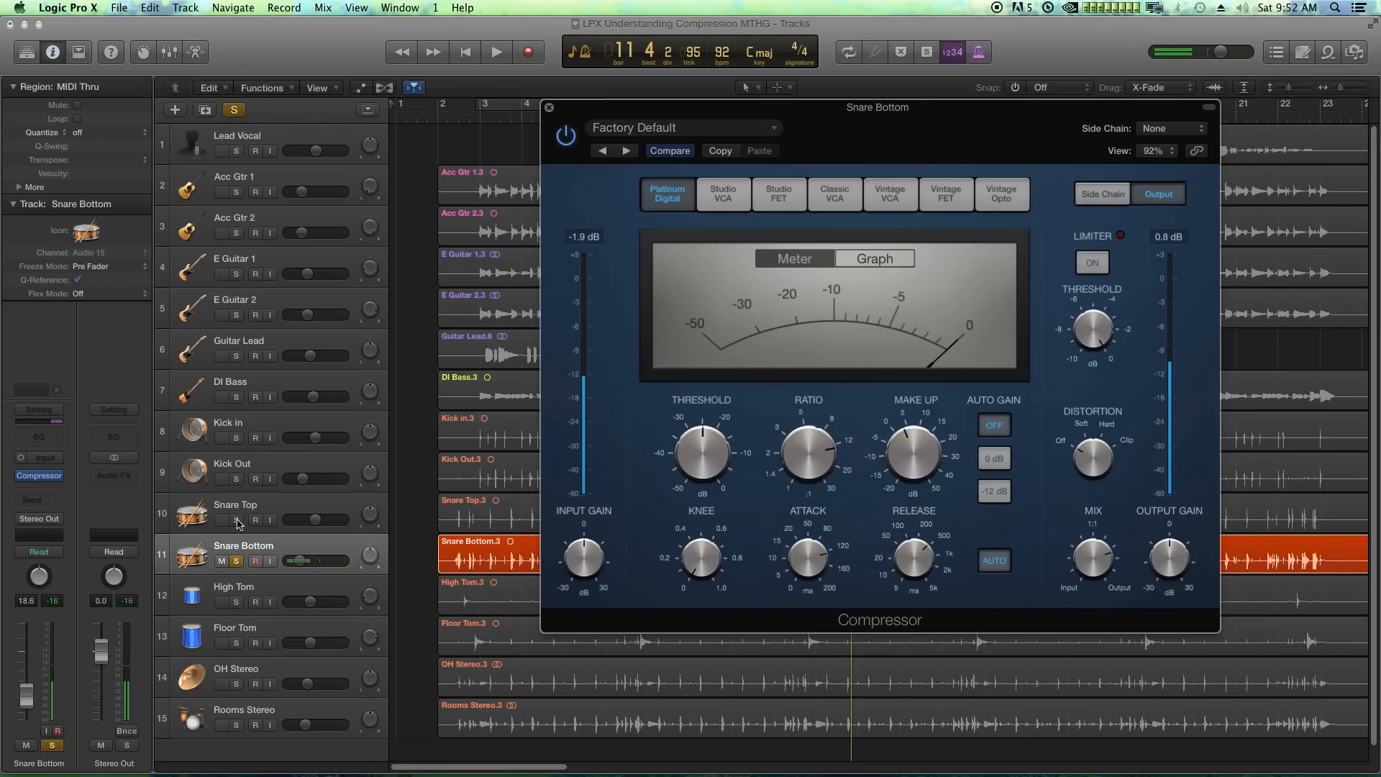
# Step: Solo Snare Top, Kick Out and Kick In alongside Snare Bottom and audition them together from just after bar 3
pyautogui.click(236, 521)
pyautogui.click(497, 118)
pyautogui.press('space')
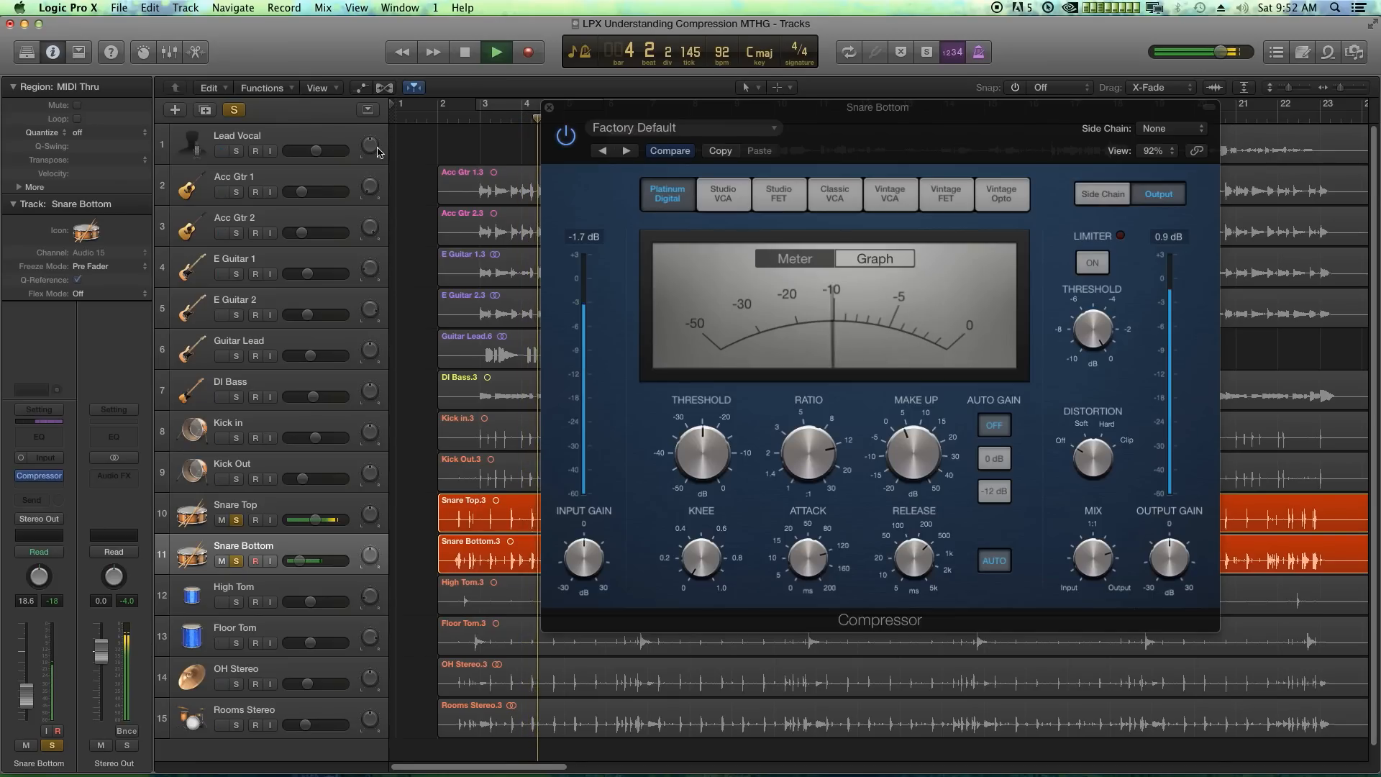
pyautogui.press('space')
pyautogui.click(236, 479)
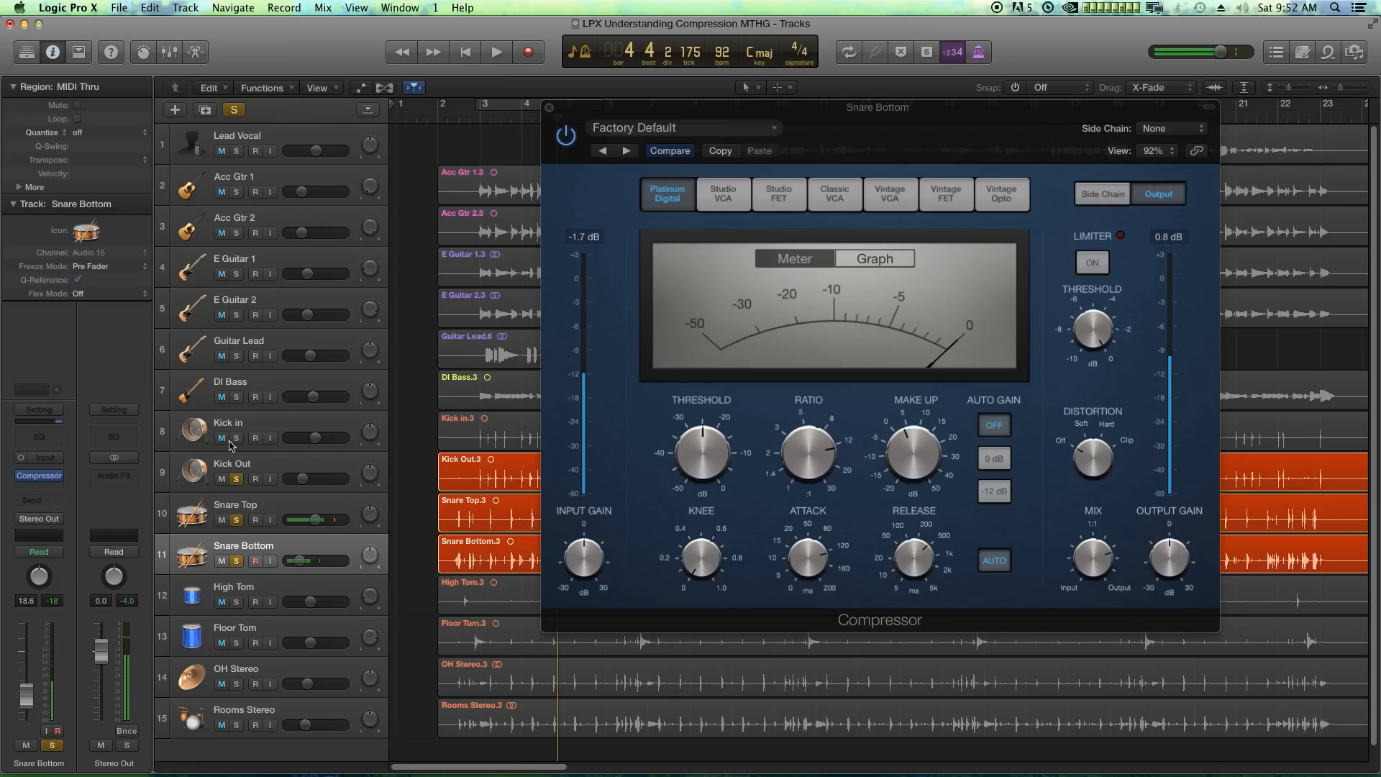
pyautogui.click(236, 438)
pyautogui.press('space')
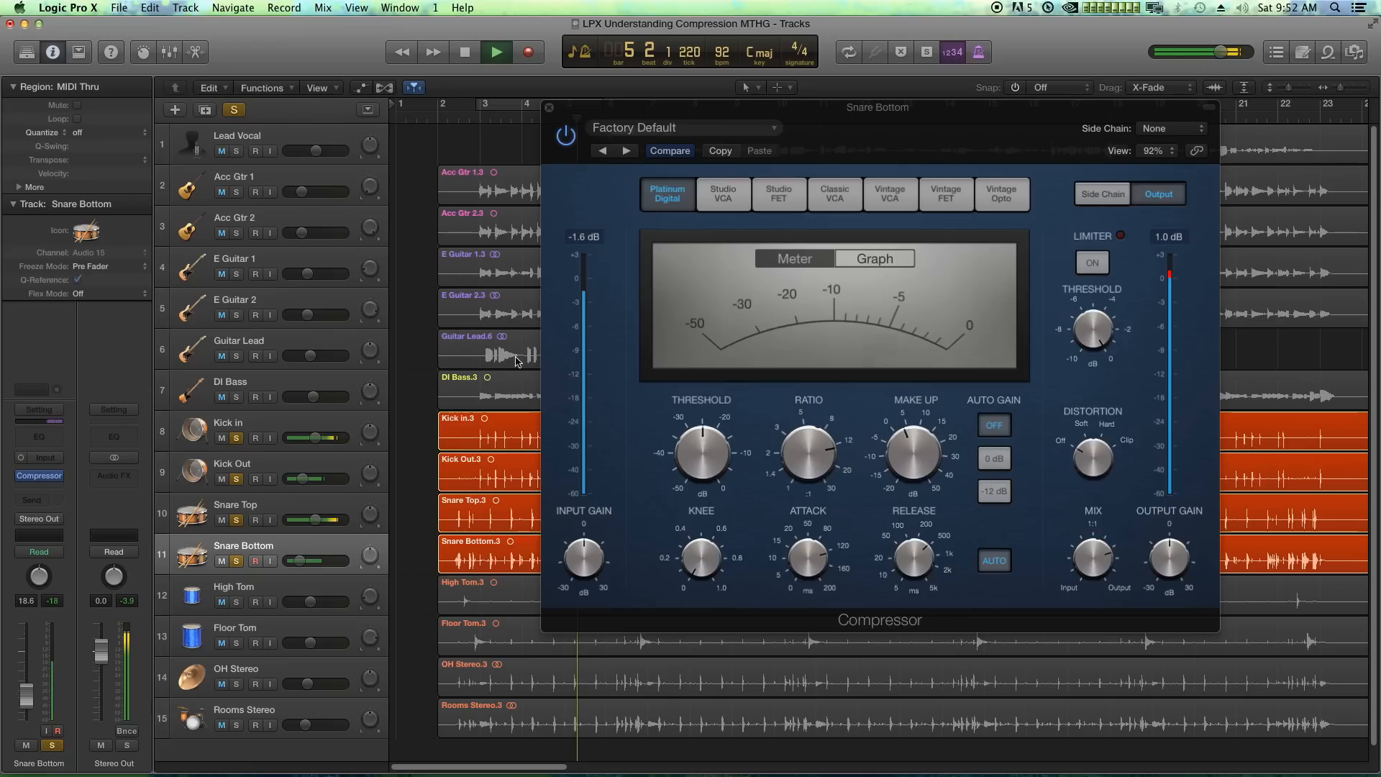
# Step: Close the compressor and balance the snares in the Mixer, with Snare Bottom at -16.0 dB and Snare Top at -4.8 dB
pyautogui.click(549, 107)
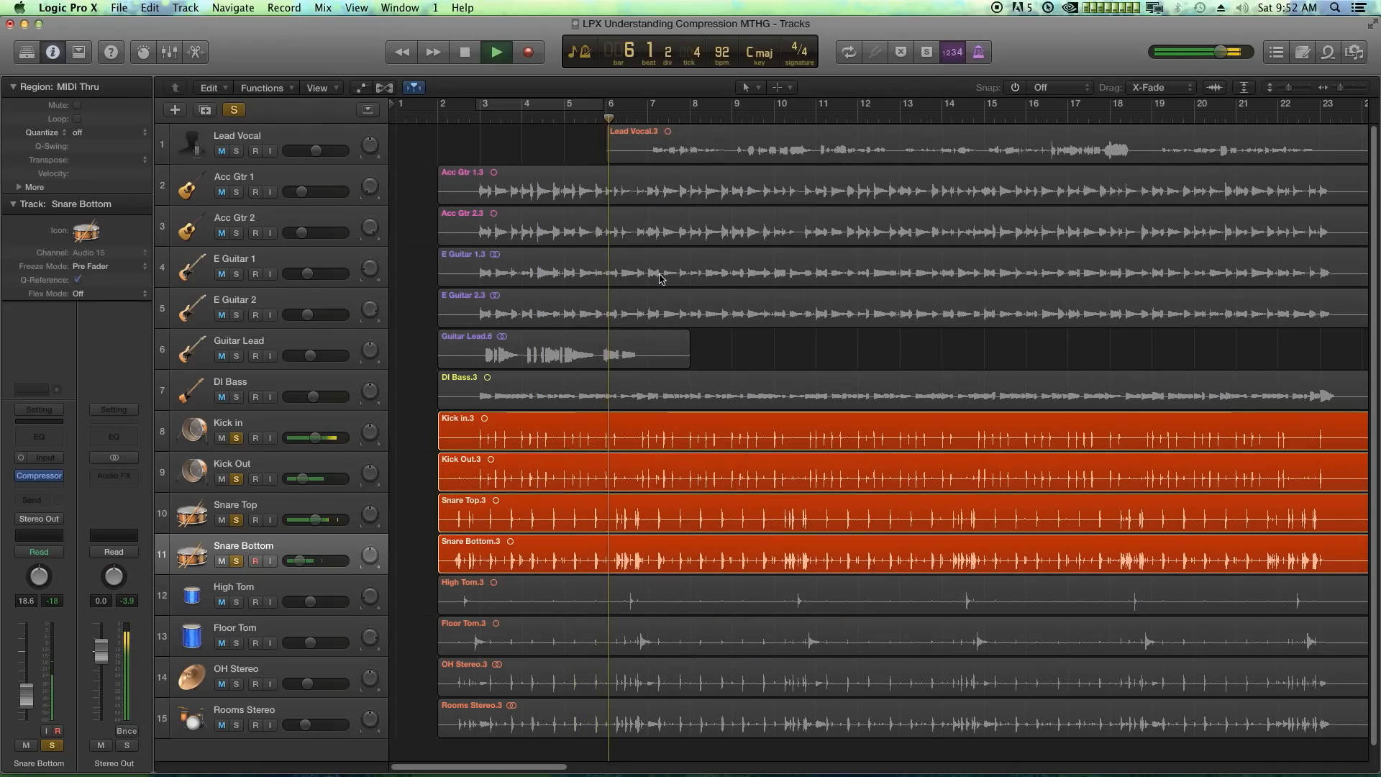
pyautogui.press('x')
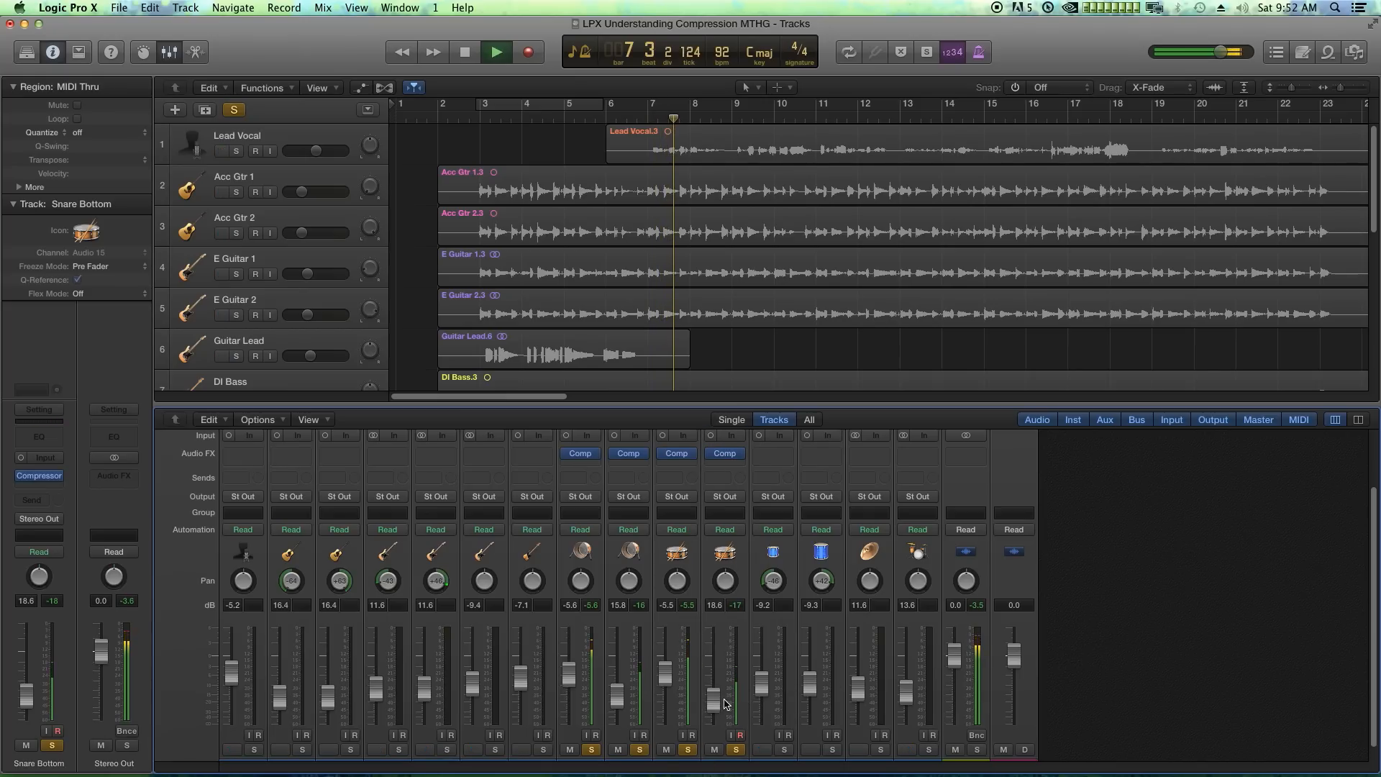
pyautogui.moveTo(714, 701); pyautogui.dragTo(668, 672)
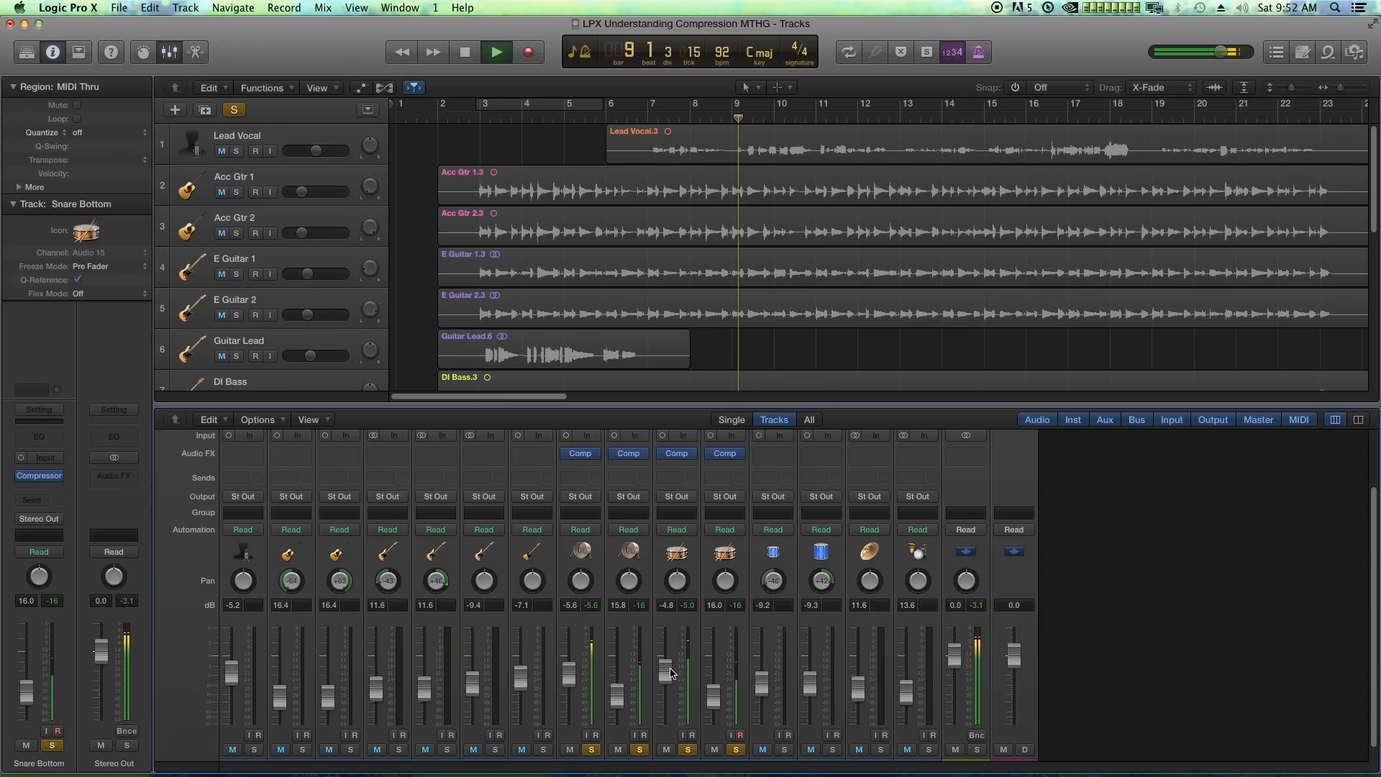
pyautogui.press('space')
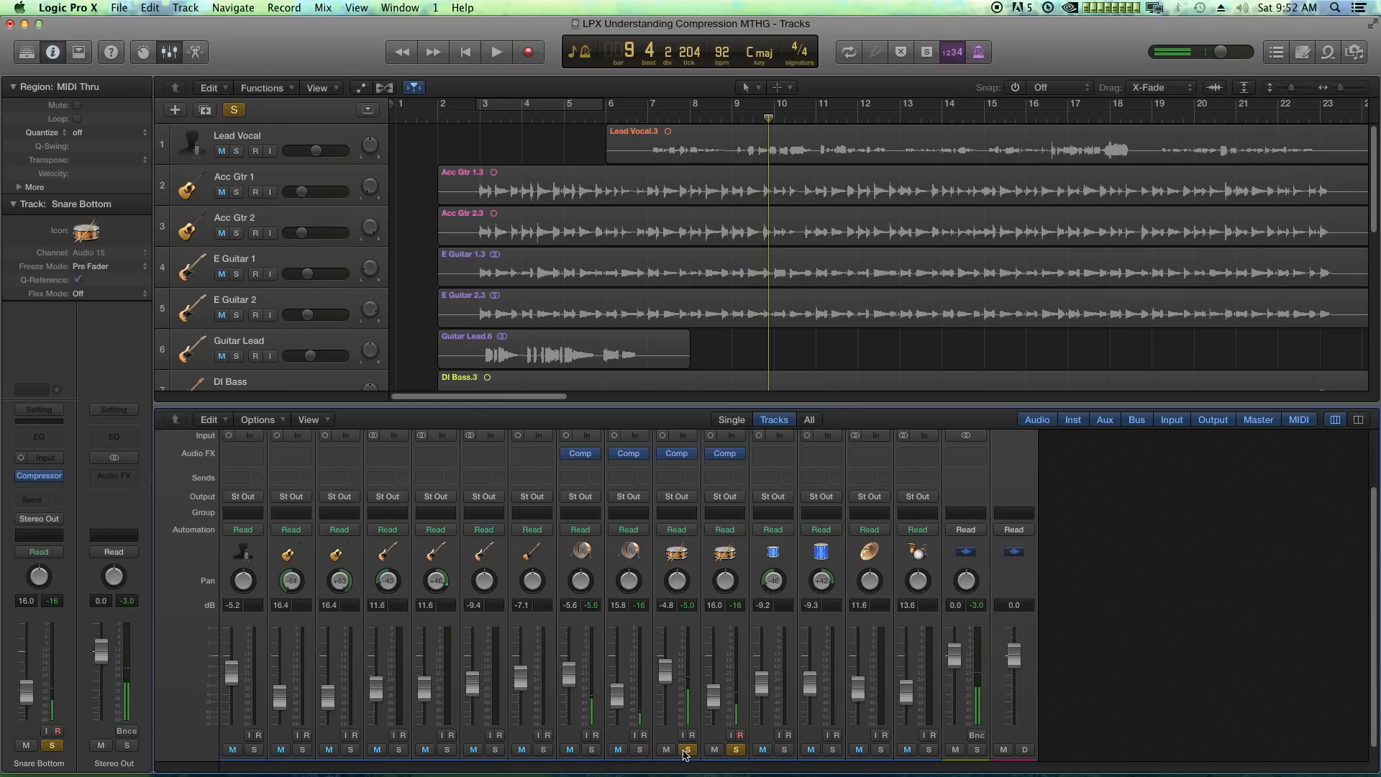
# Step: Switch soloing from the kick and snare tracks to High Tom and Floor Tom, and hide the Mixer
pyautogui.click(735, 750)
pyautogui.click(784, 750)
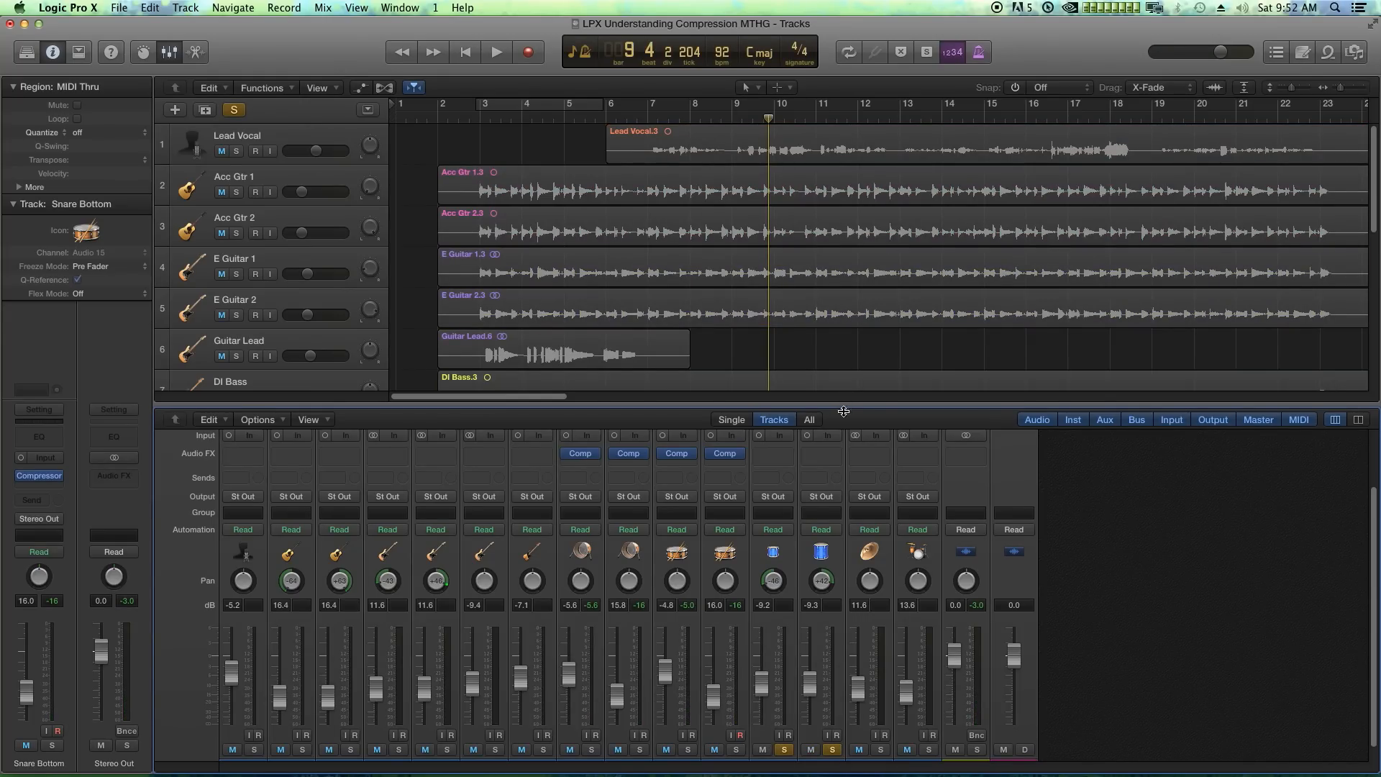
pyautogui.moveTo(844, 411); pyautogui.dragTo(828, 759)
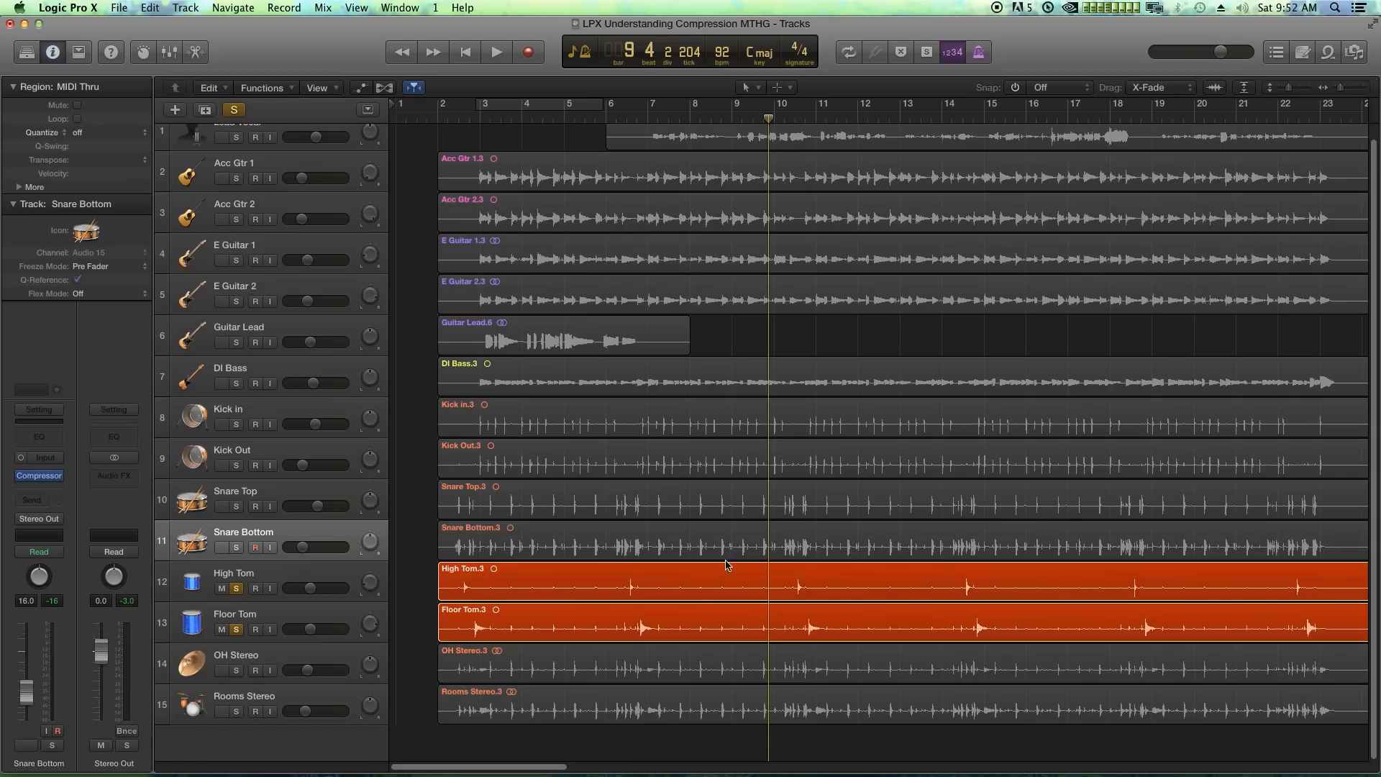
# Step: Create a cycle range around the tom fill from about bar 10 beat 2 to bar 11 beat 3 and play it
pyautogui.press('super+Right')
pyautogui.press('super+Right')
pyautogui.press('super+Right')
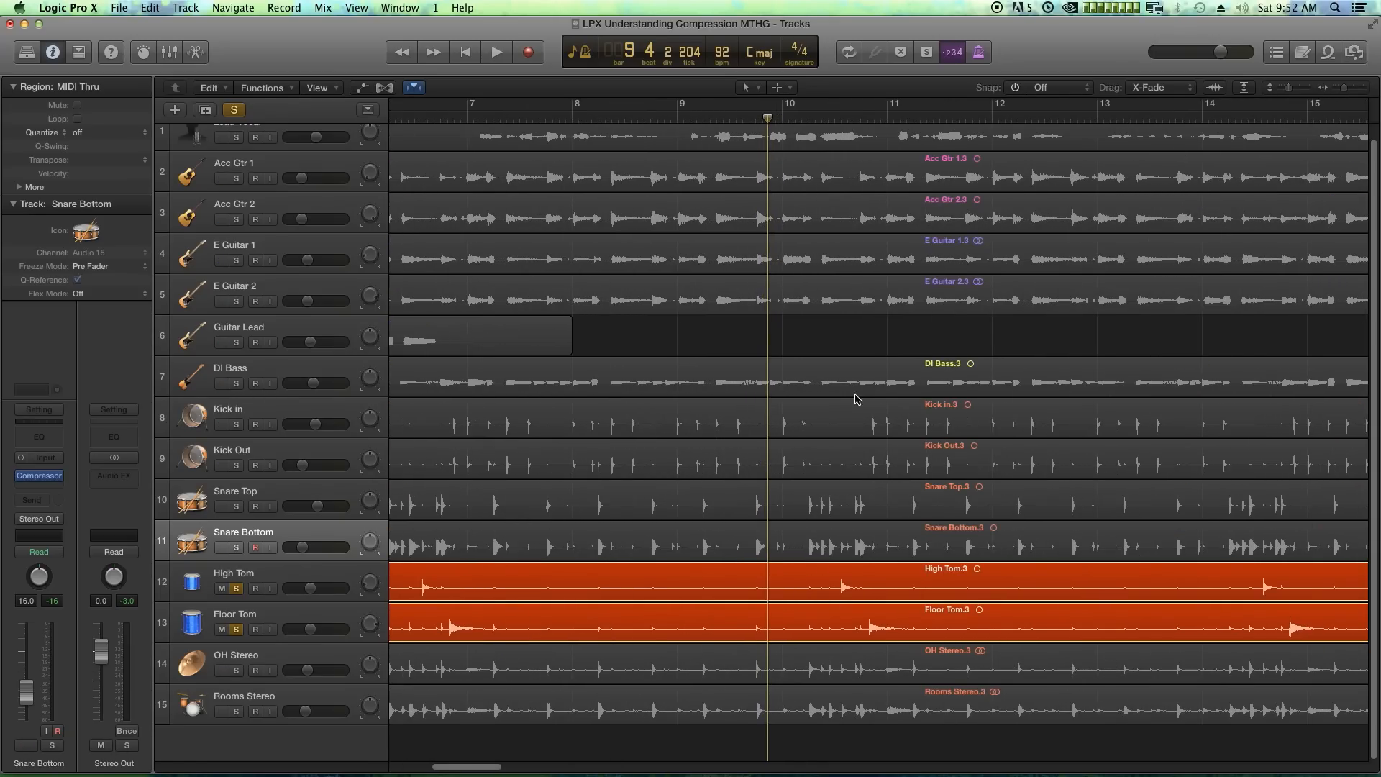
pyautogui.moveTo(815, 103); pyautogui.dragTo(950, 102)
pyautogui.press('space')
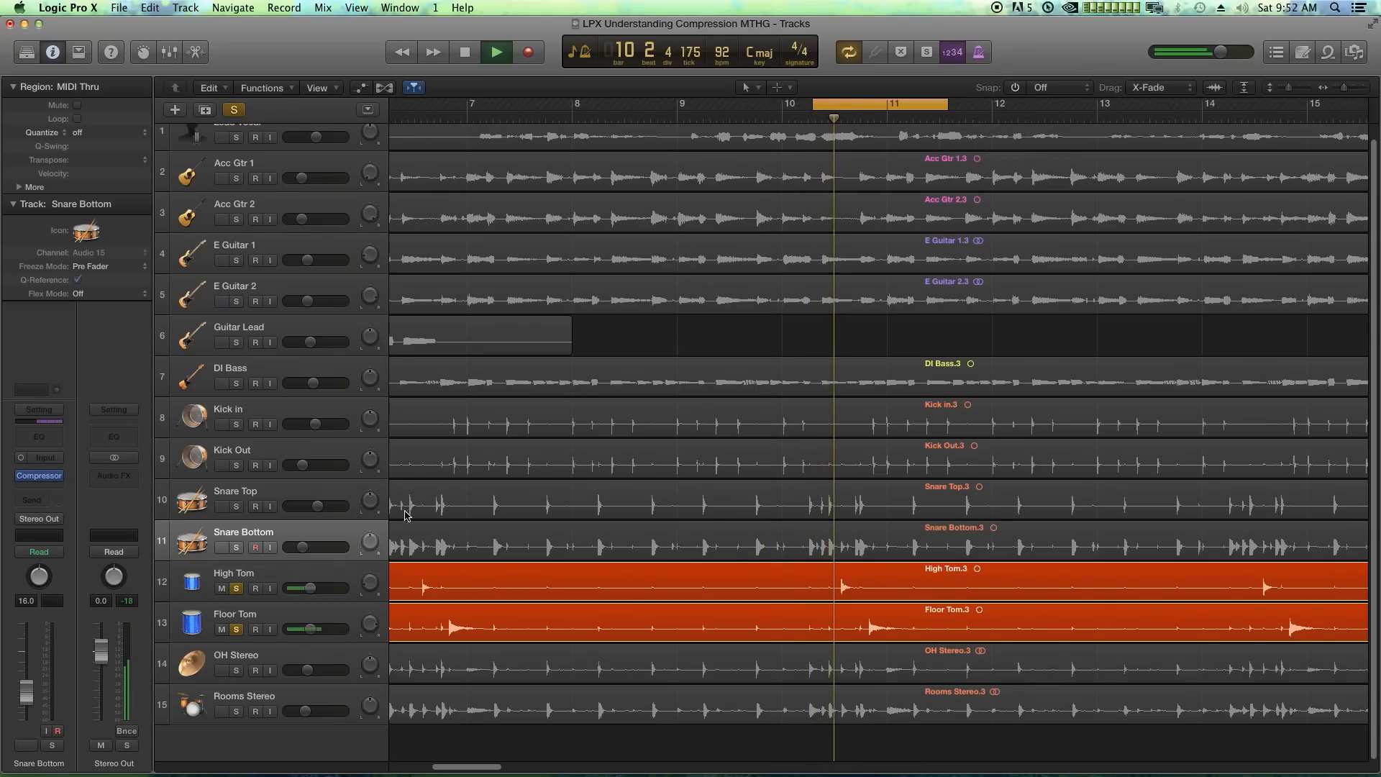
# Step: Stop playback and insert a Compressor on the High Tom track
pyautogui.click(275, 574)
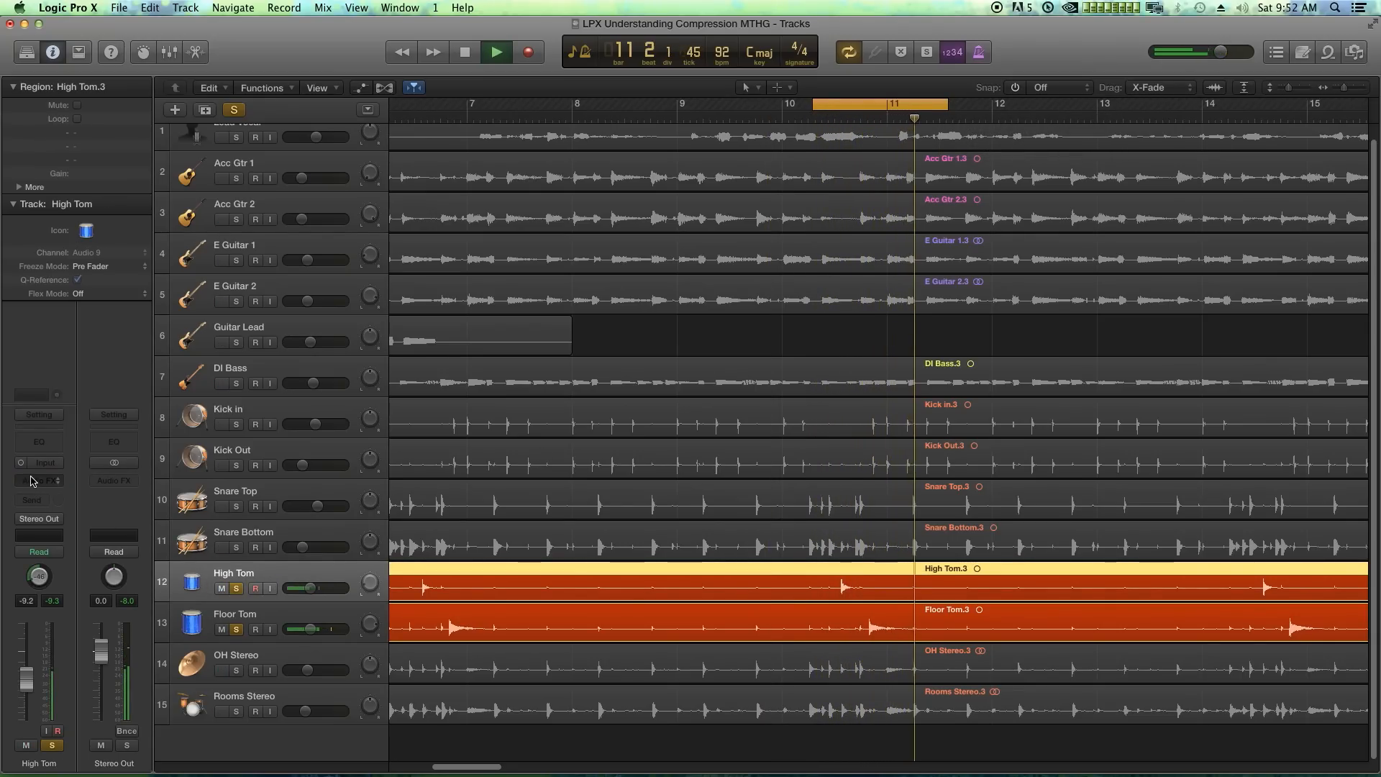
pyautogui.press('space')
pyautogui.click(39, 480)
pyautogui.moveTo(57, 532)
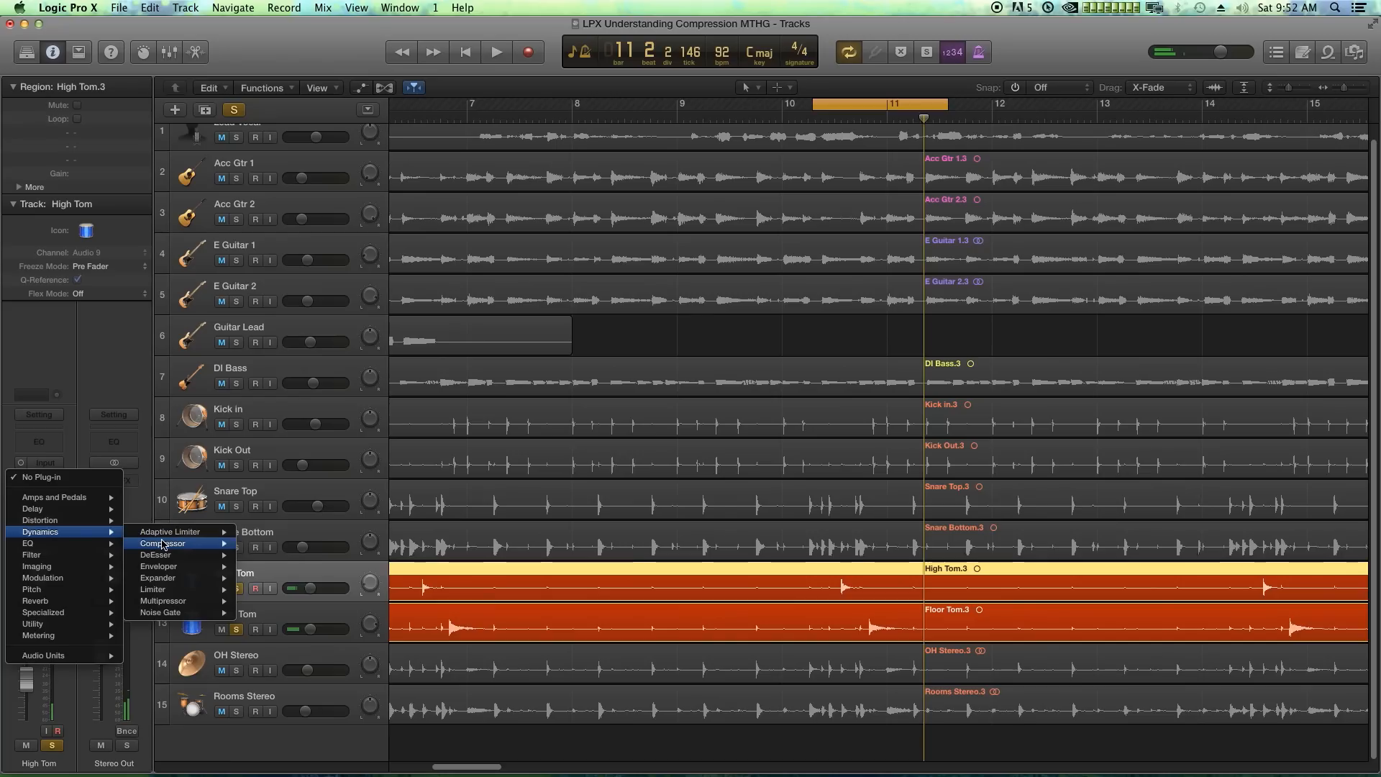
pyautogui.click(264, 545)
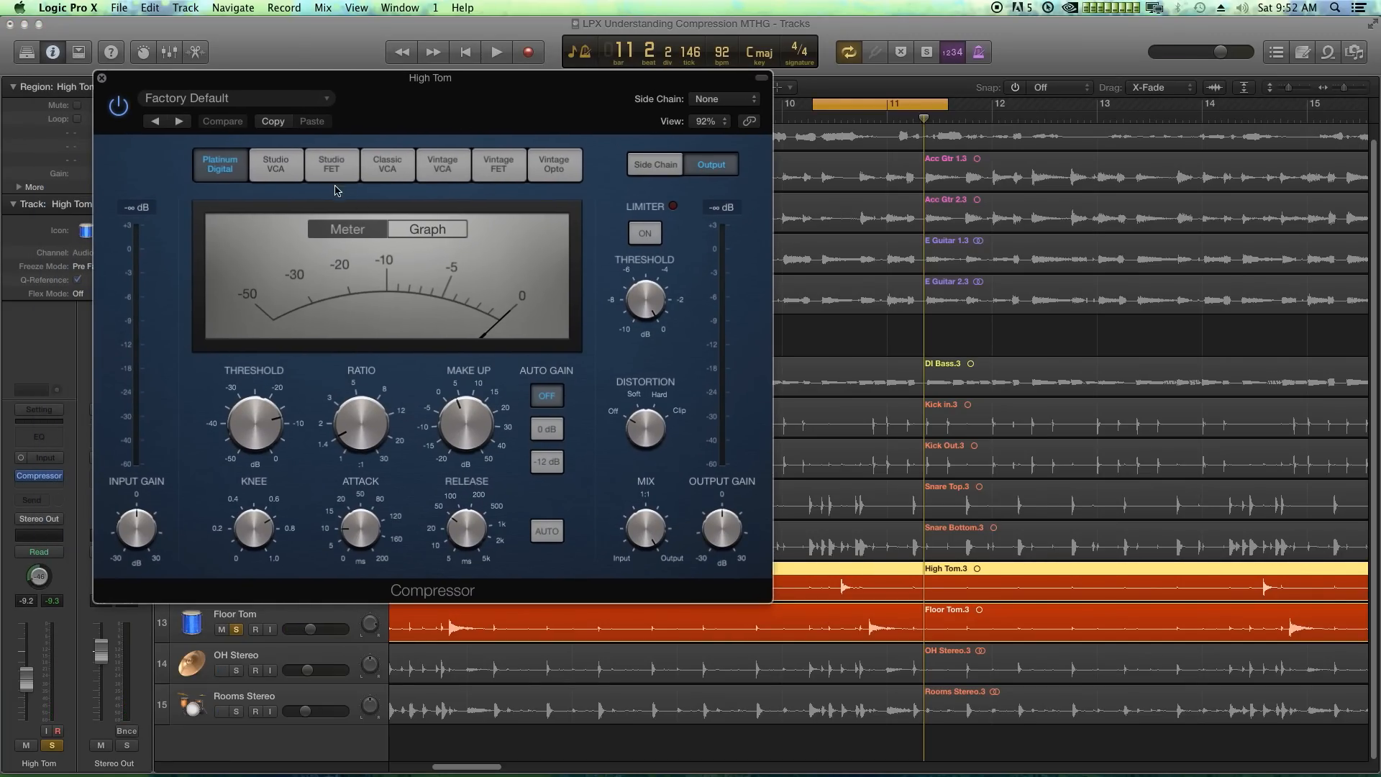
# Step: Compare the Studio VCA, Classic VCA and Vintage VCA circuit types on the High Tom compressor, ending with Studio FET selected
pyautogui.click(331, 165)
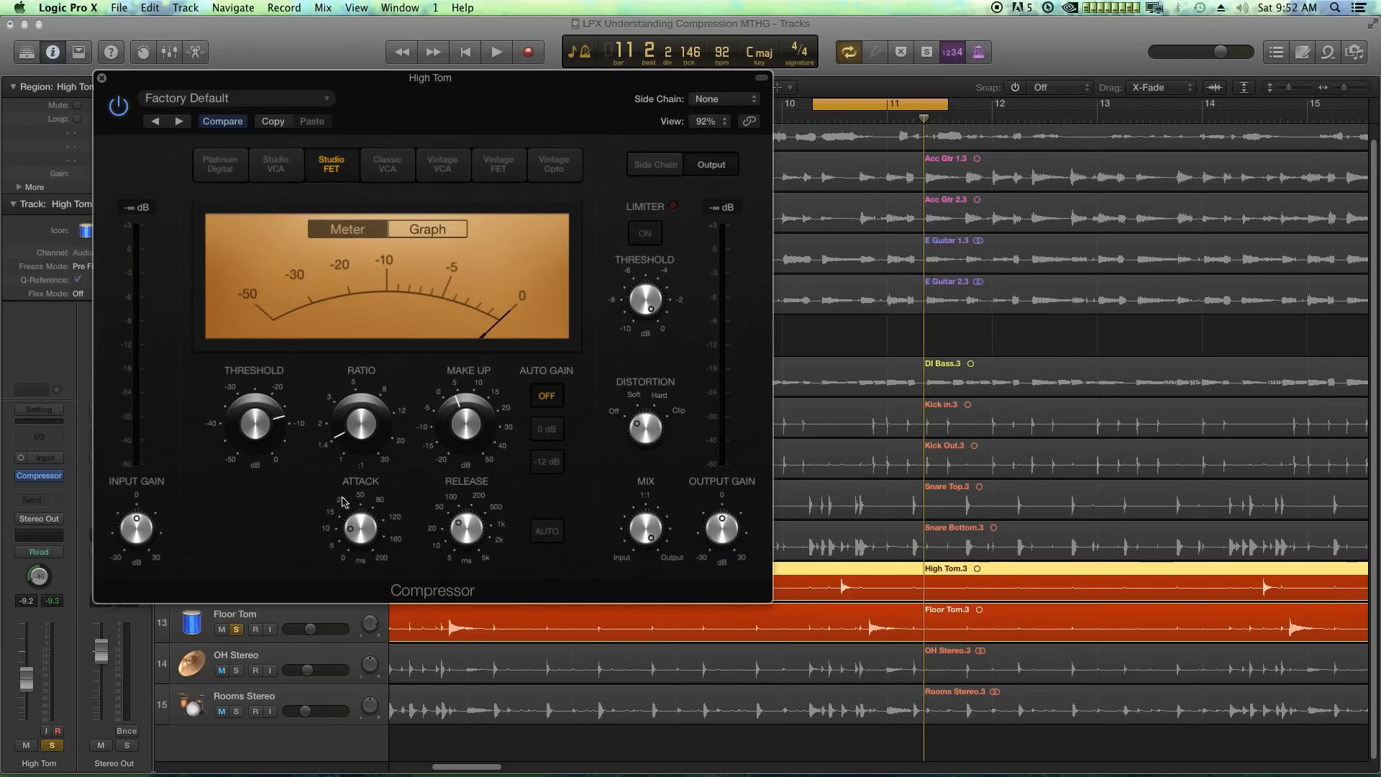
pyautogui.click(277, 167)
pyautogui.click(331, 167)
pyautogui.click(387, 171)
pyautogui.click(444, 169)
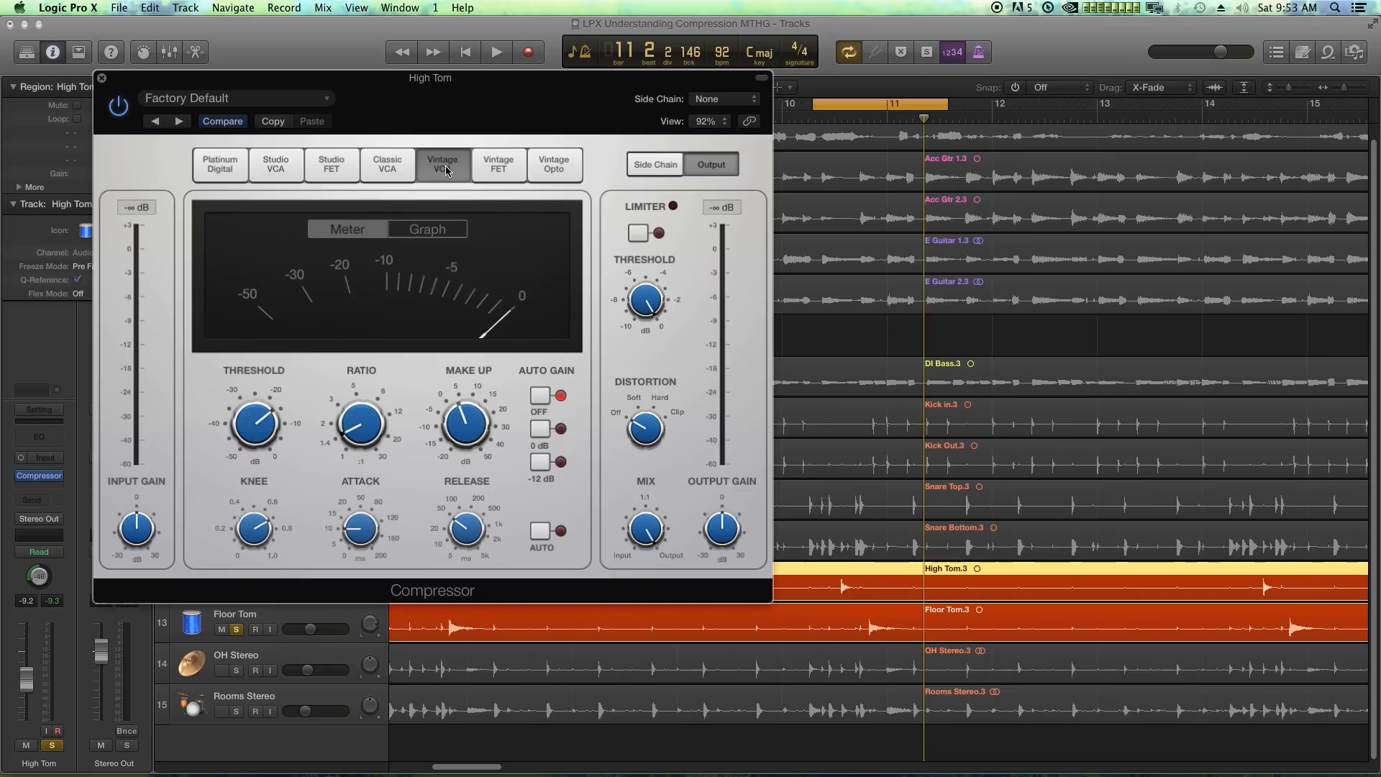
pyautogui.click(387, 167)
pyautogui.click(275, 166)
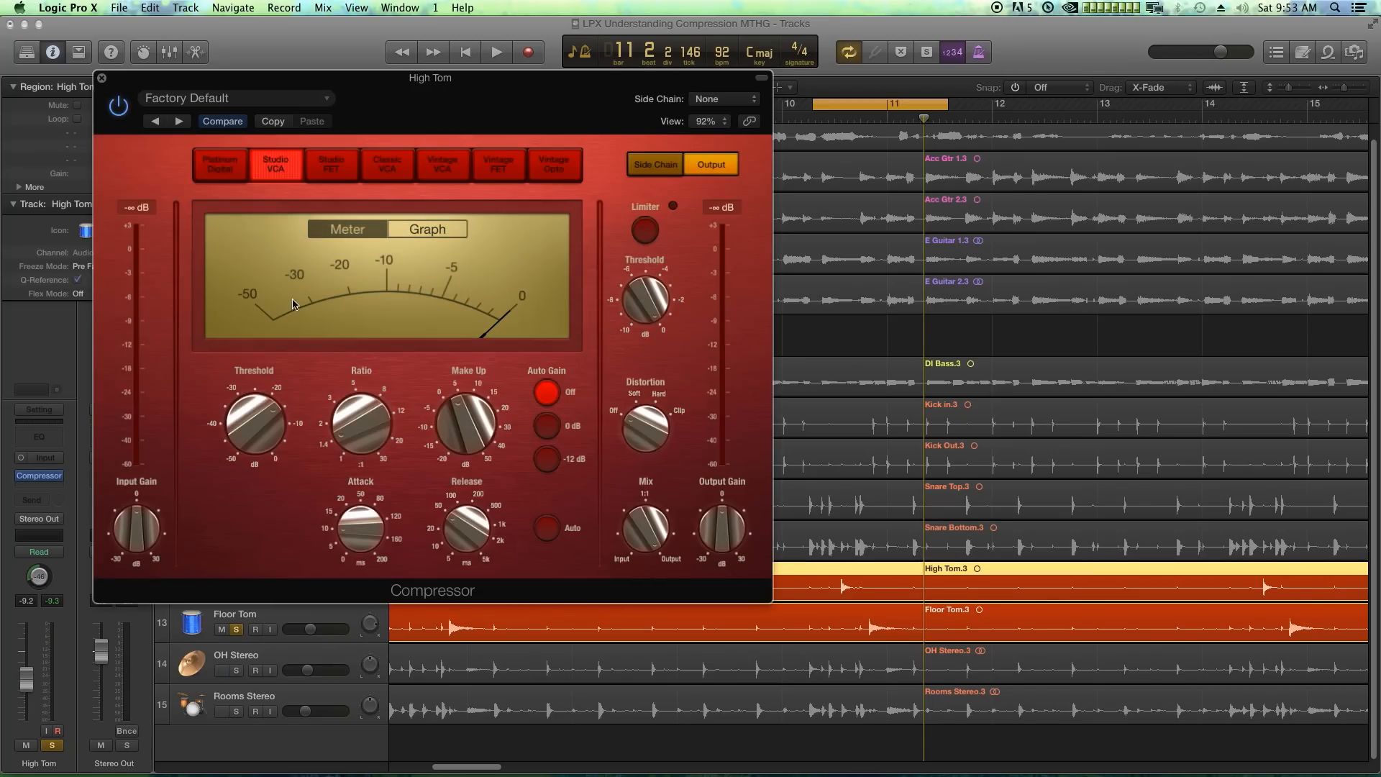
pyautogui.click(398, 172)
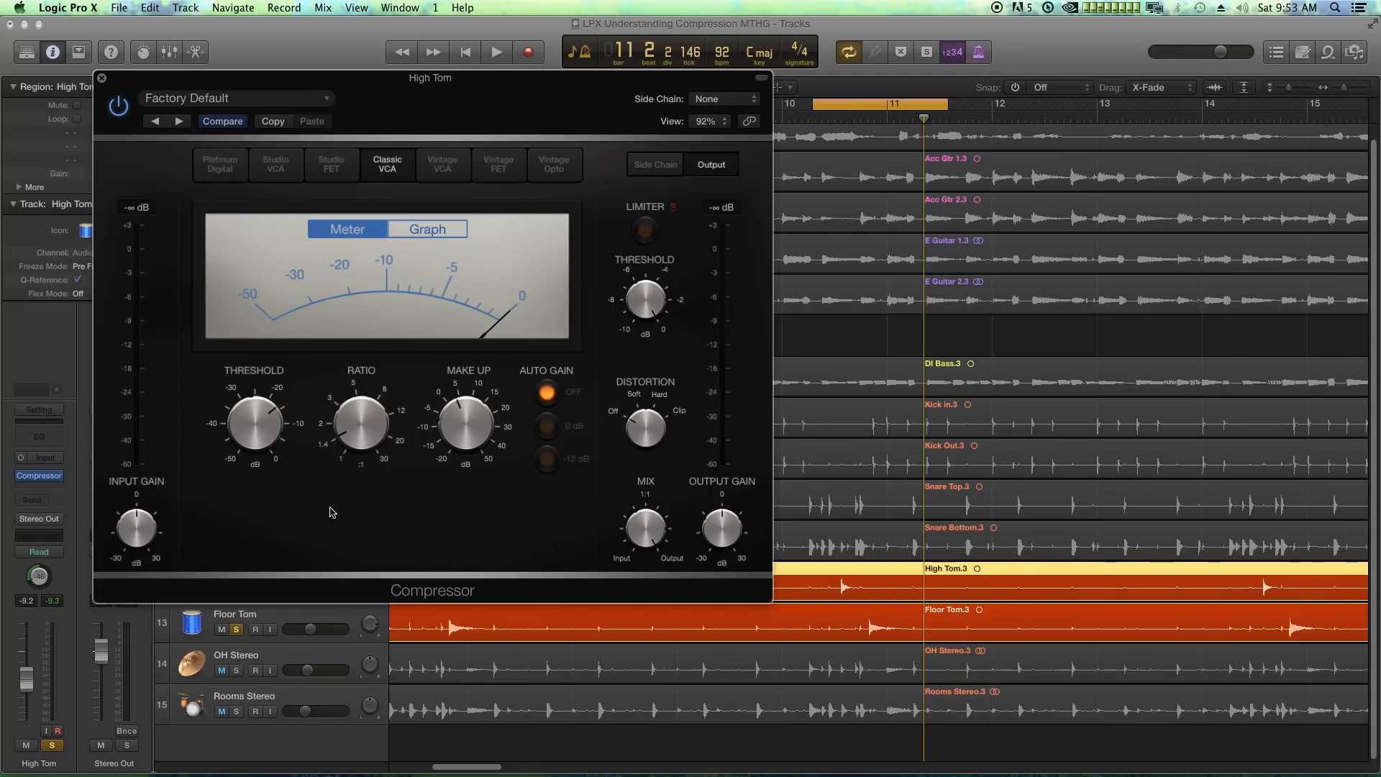
pyautogui.click(331, 164)
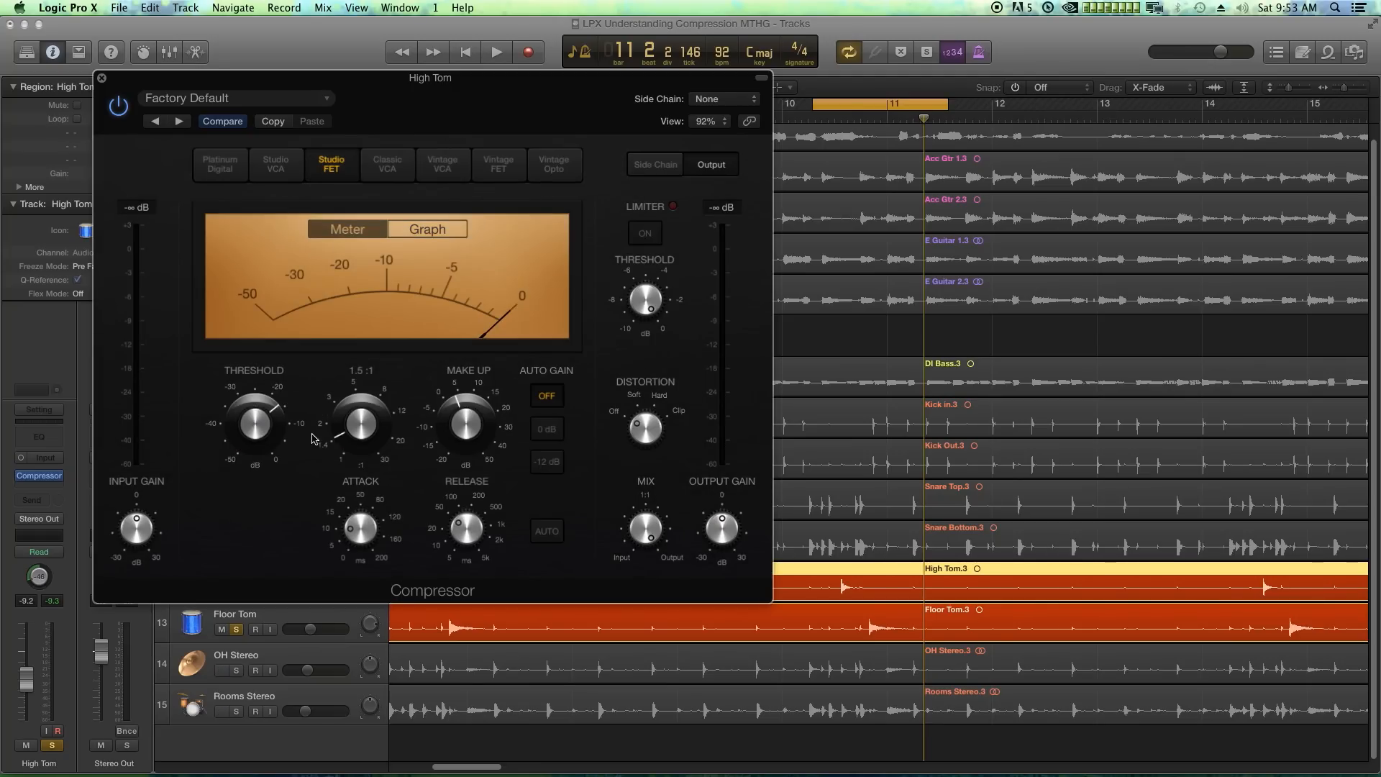
# Step: While the toms loop, lower the High Tom compressor's threshold, raise its ratio and attack, set release to 410 ms and enable auto release
pyautogui.press('space')
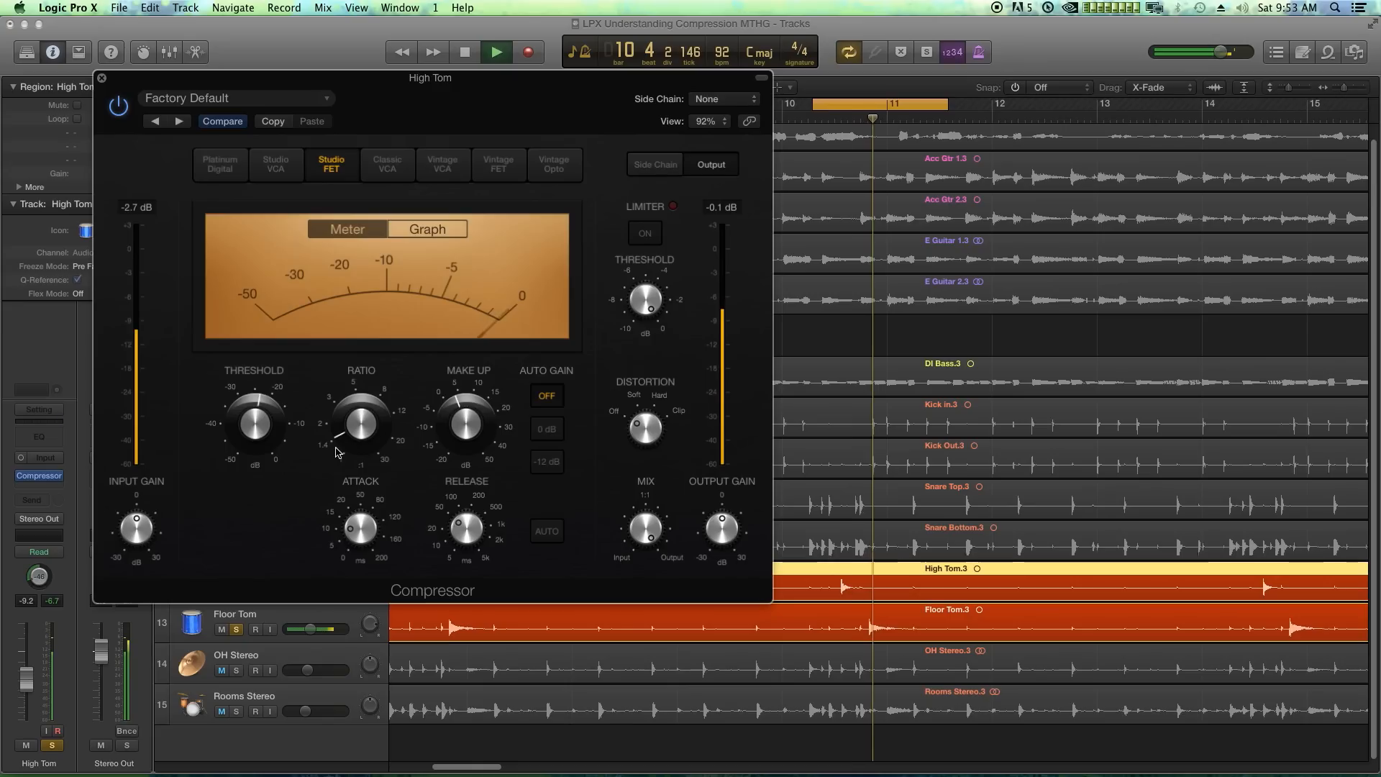
pyautogui.moveTo(359, 423); pyautogui.dragTo(371, 380)
pyautogui.moveTo(254, 424); pyautogui.dragTo(236, 480)
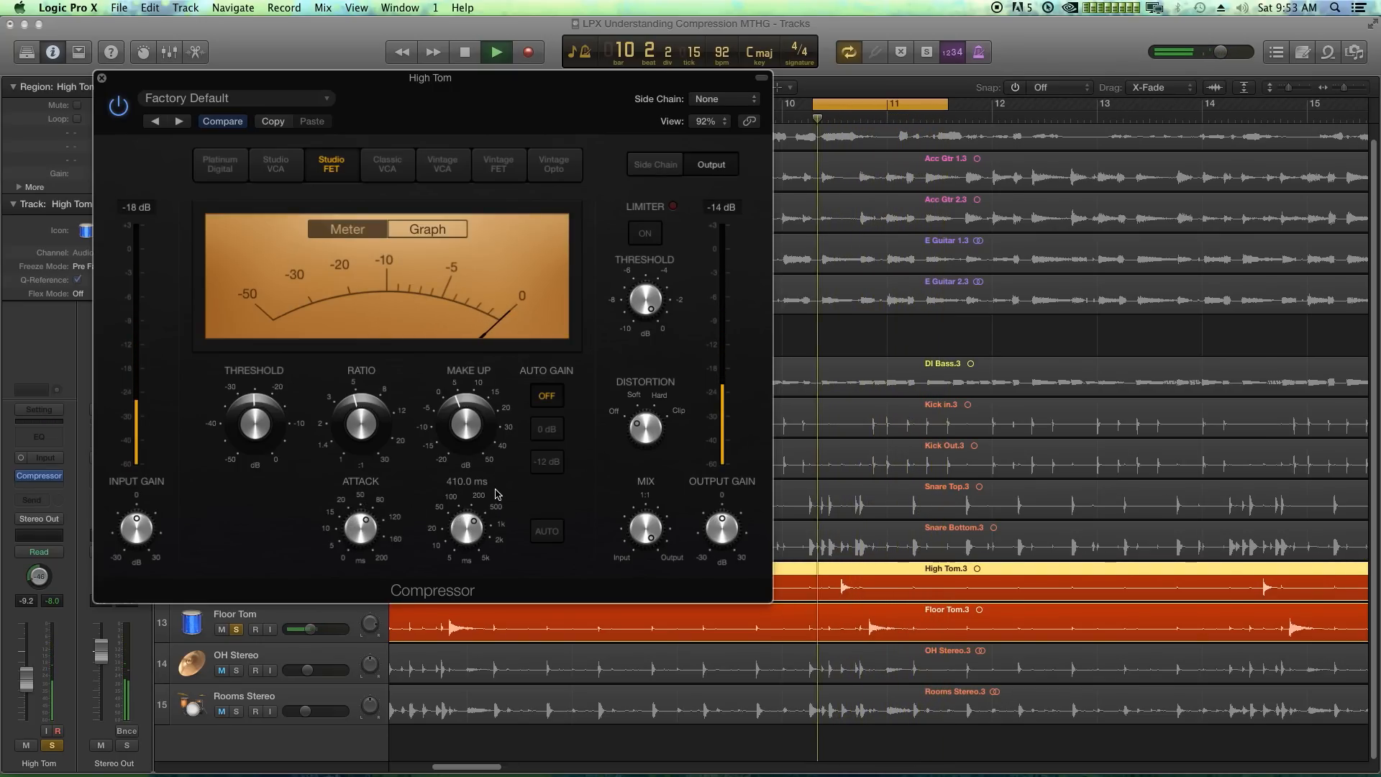
pyautogui.click(547, 531)
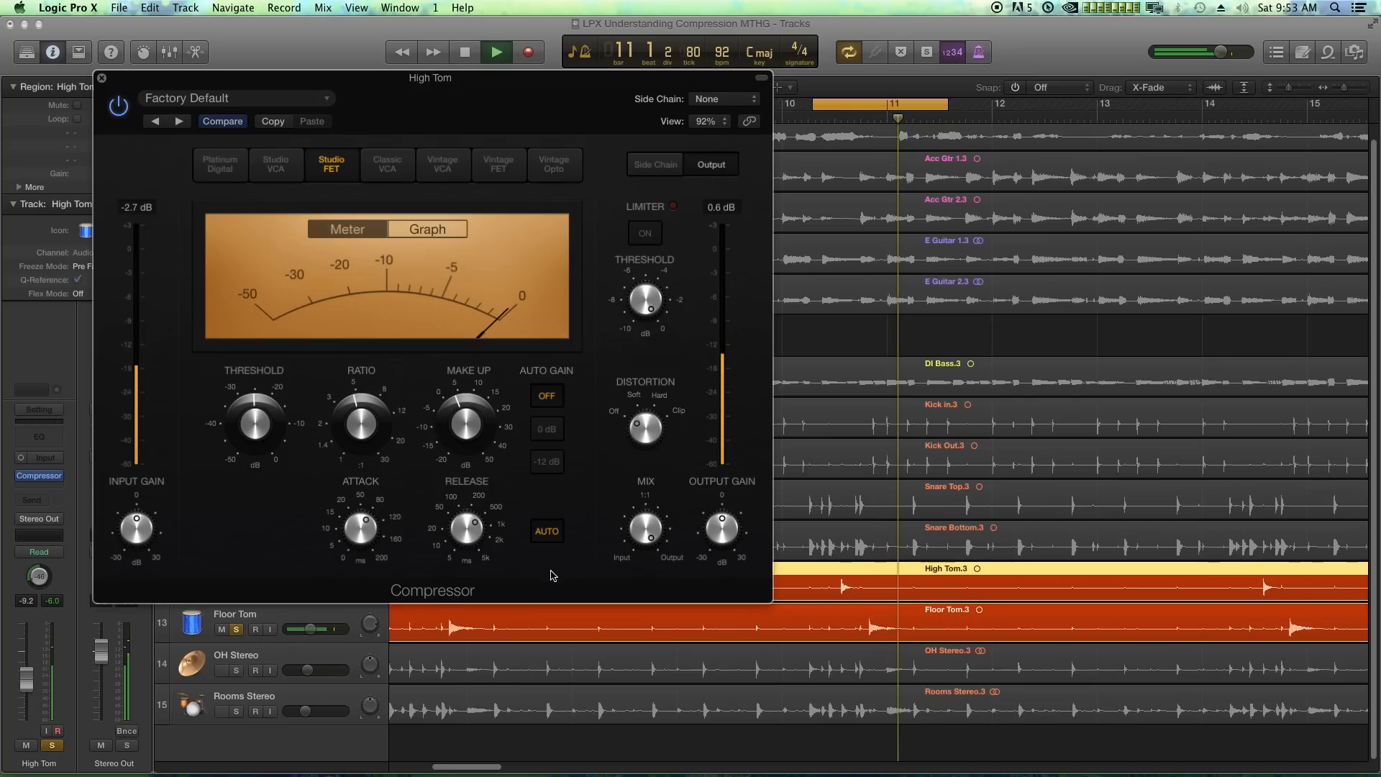
# Step: Set the High Tom compressor's release to 580 ms while auditioning, and raise its make-up gain to 7.5 dB
pyautogui.press('space')
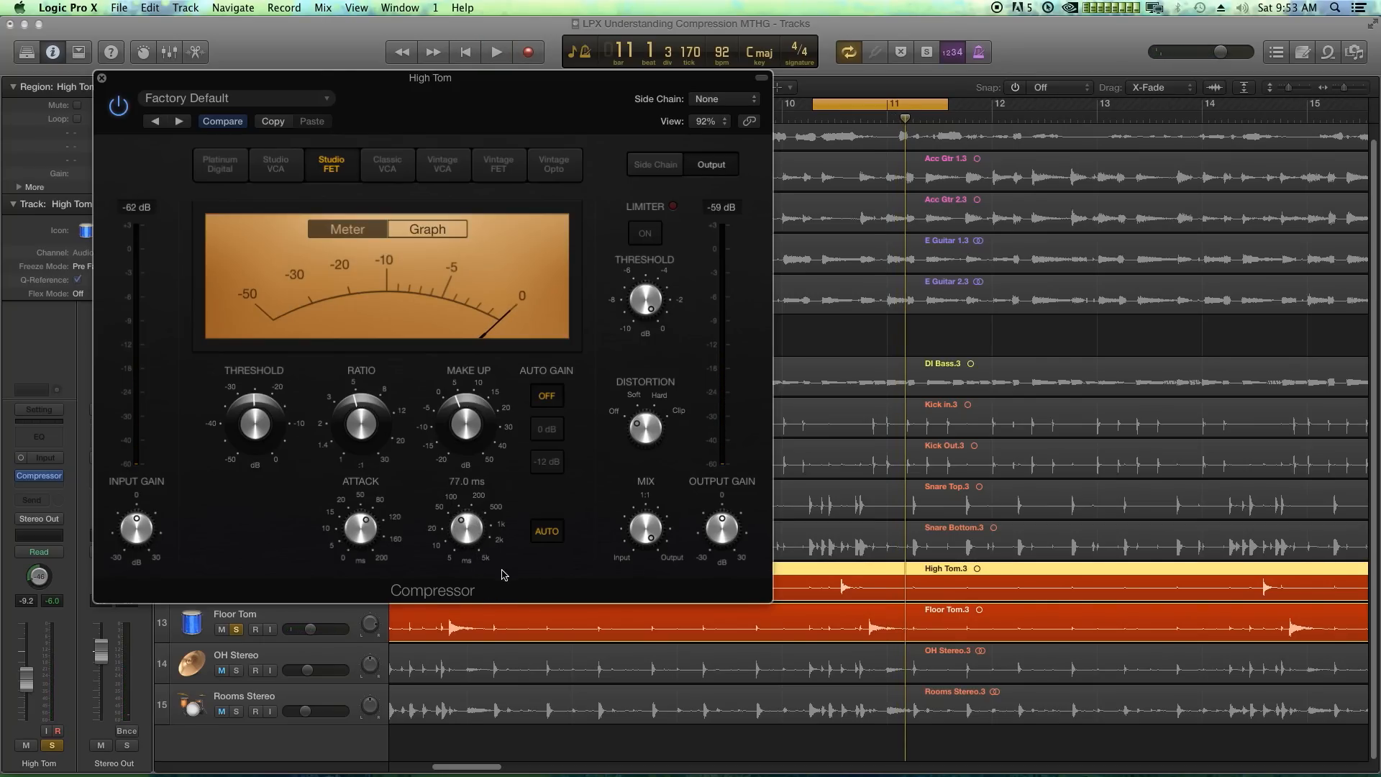
pyautogui.press('space')
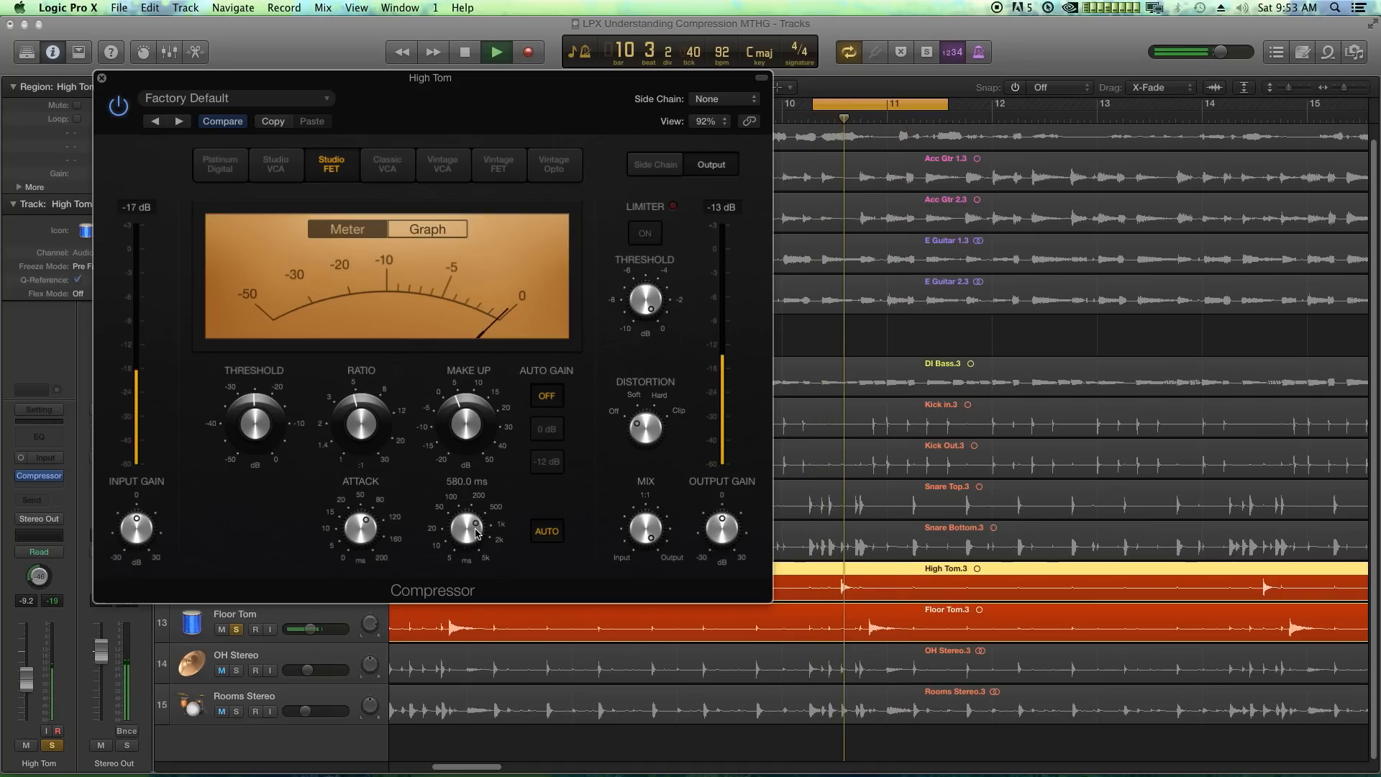
pyautogui.press('space')
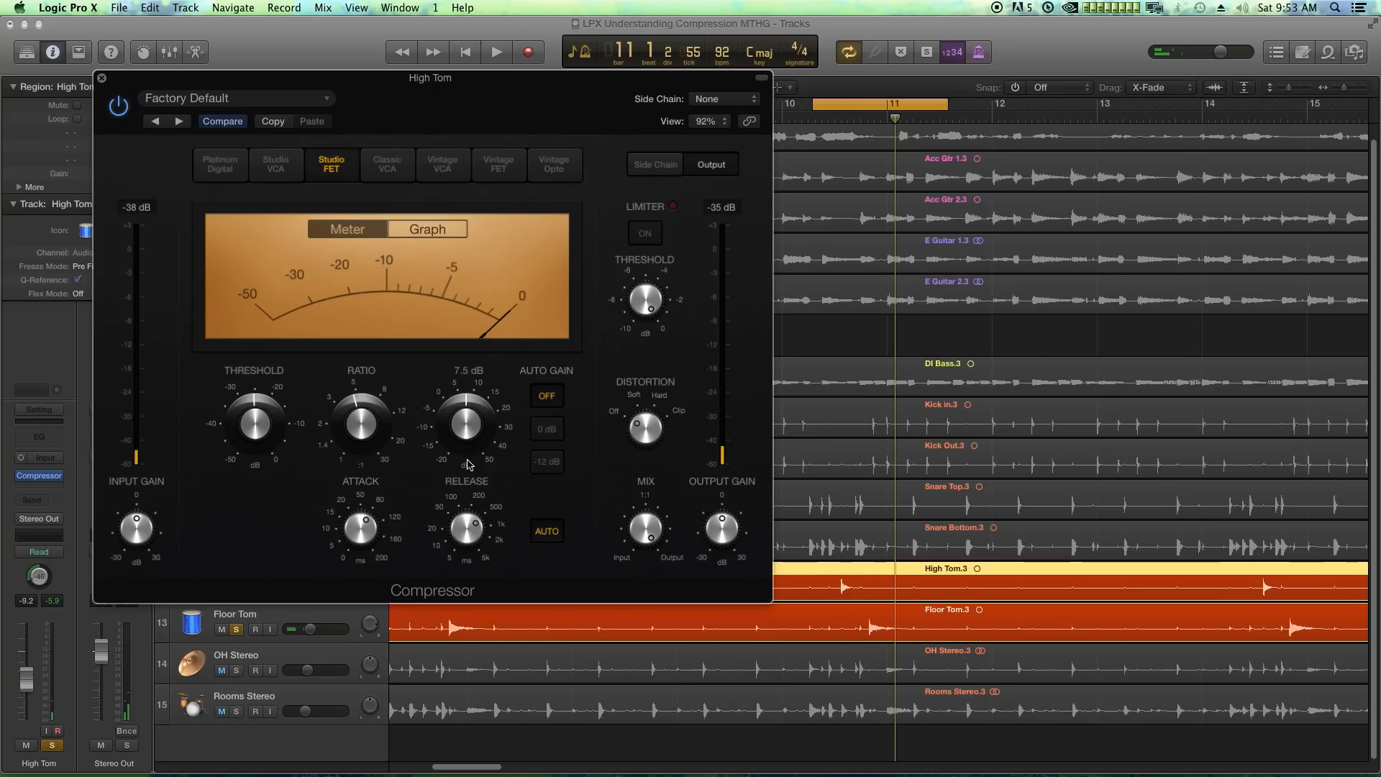
# Step: Audition the looped toms with compressor release times of 550 ms, 240 ms and 5 ms, ending on 5 ms
pyautogui.press('space')
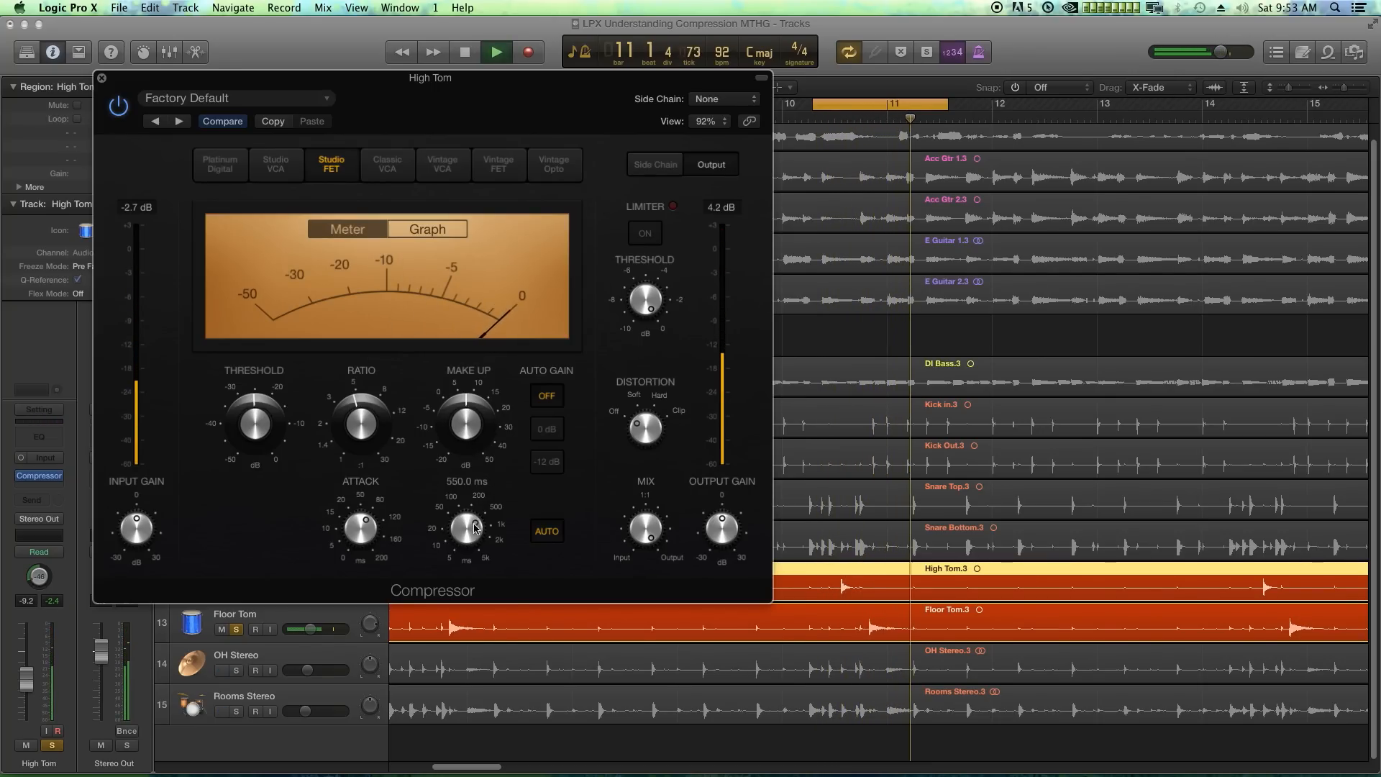
pyautogui.press('space')
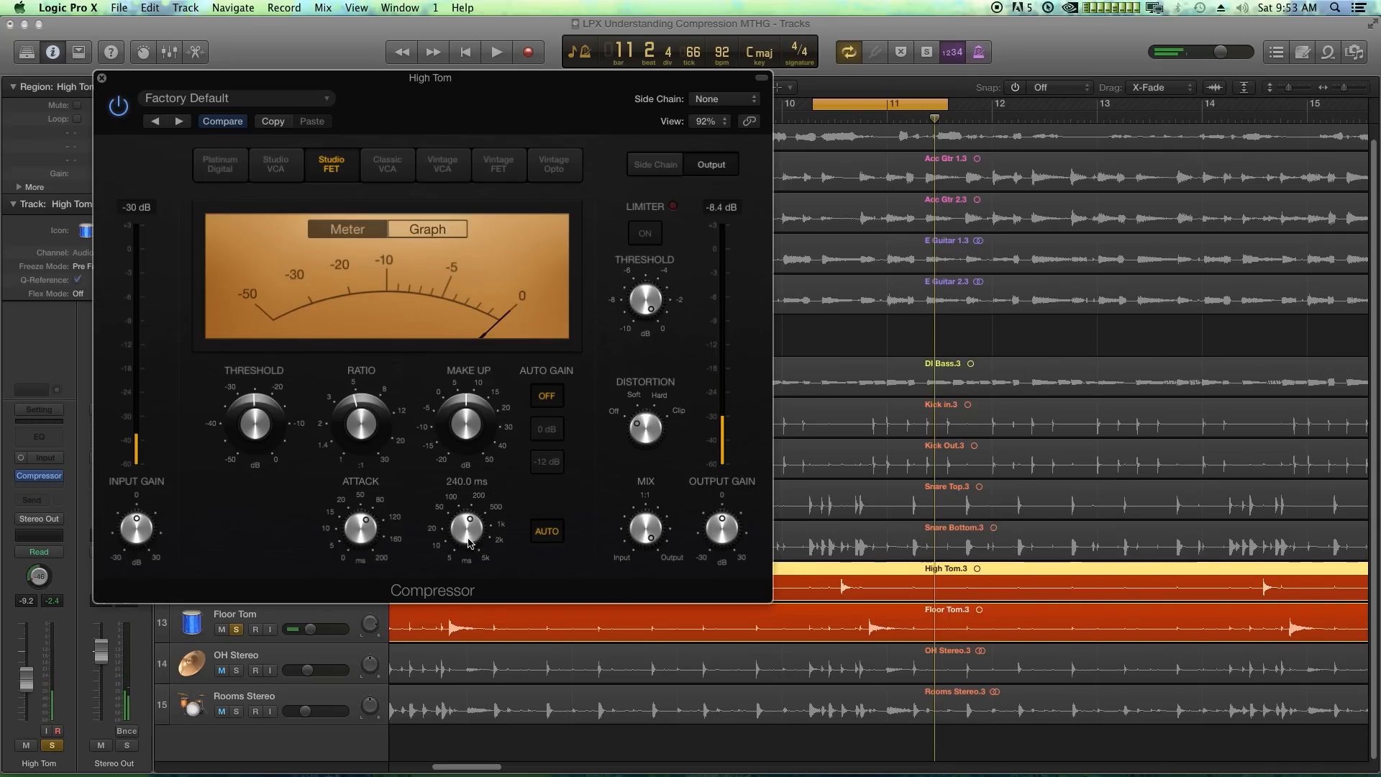
pyautogui.press('space')
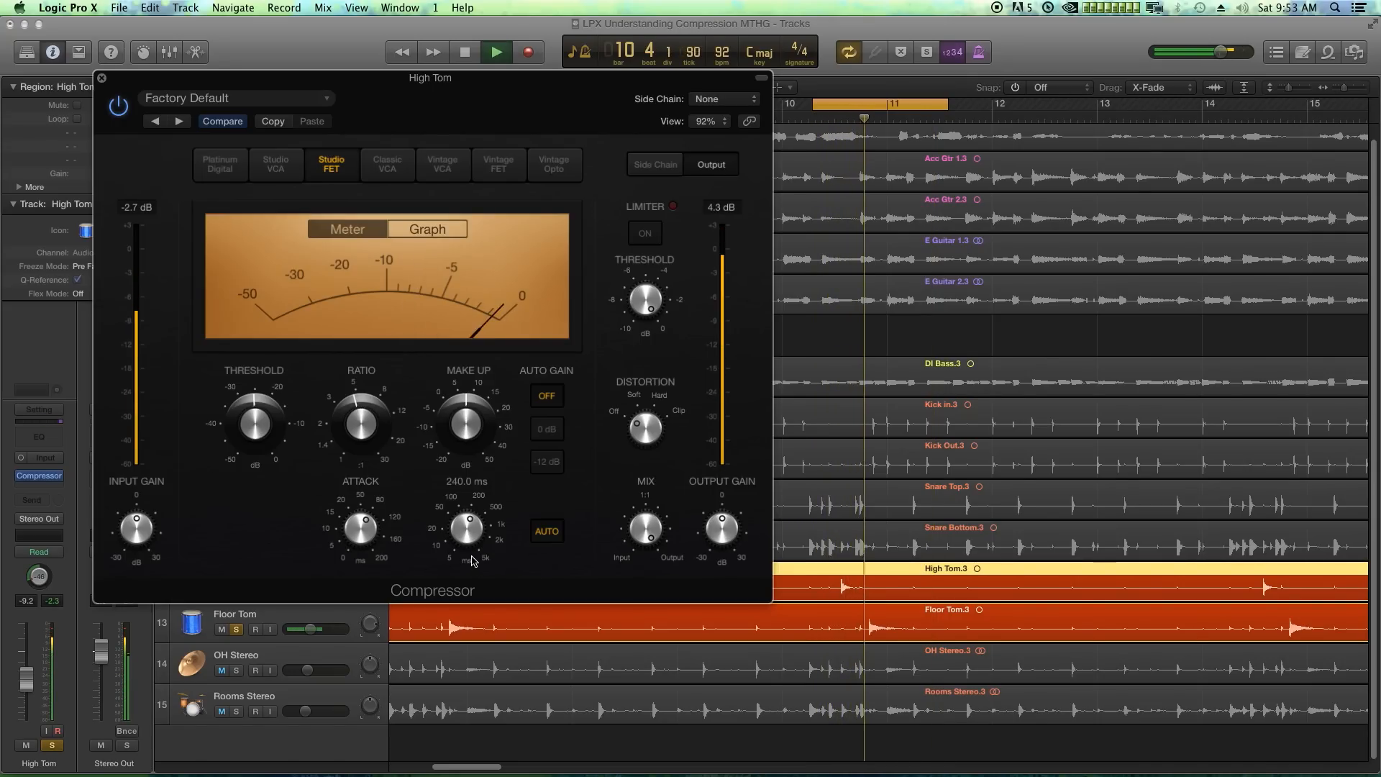
pyautogui.press('space')
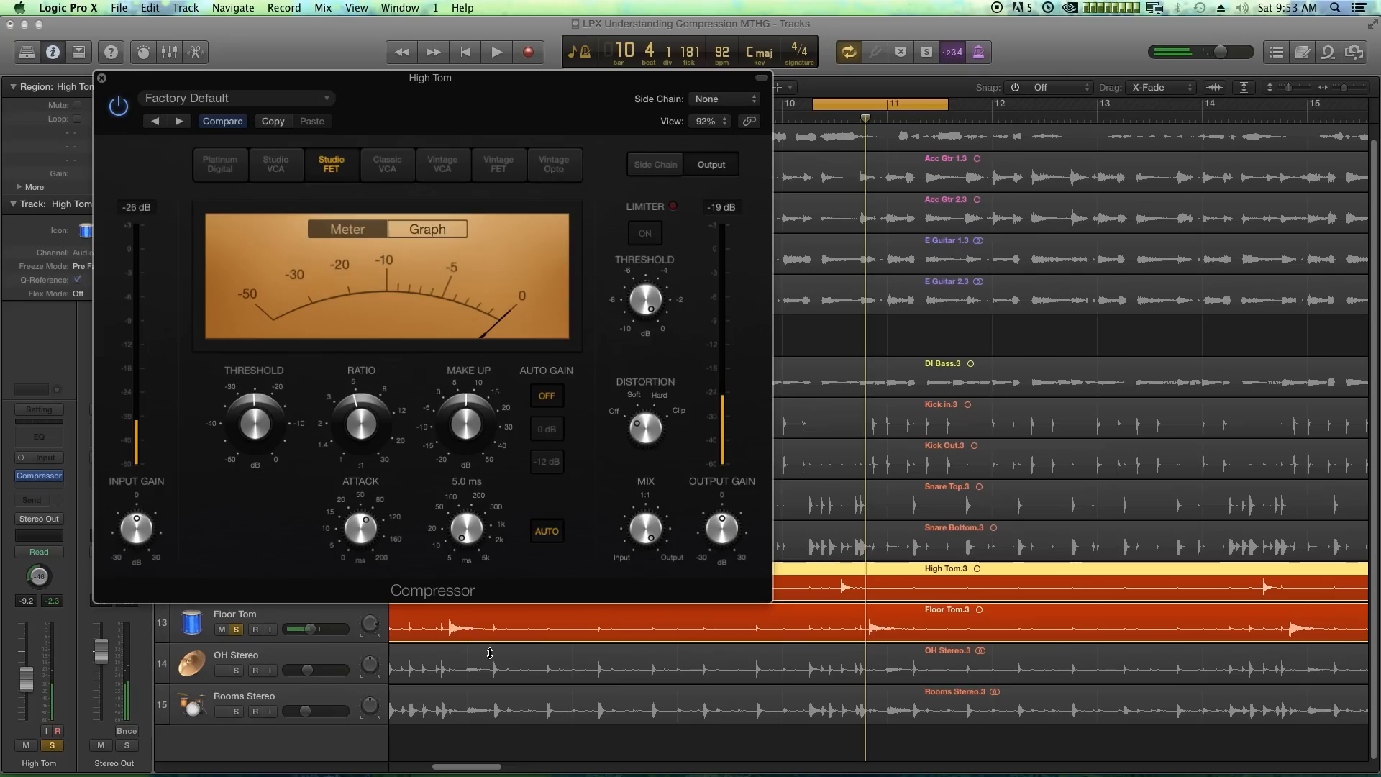
pyautogui.press('space')
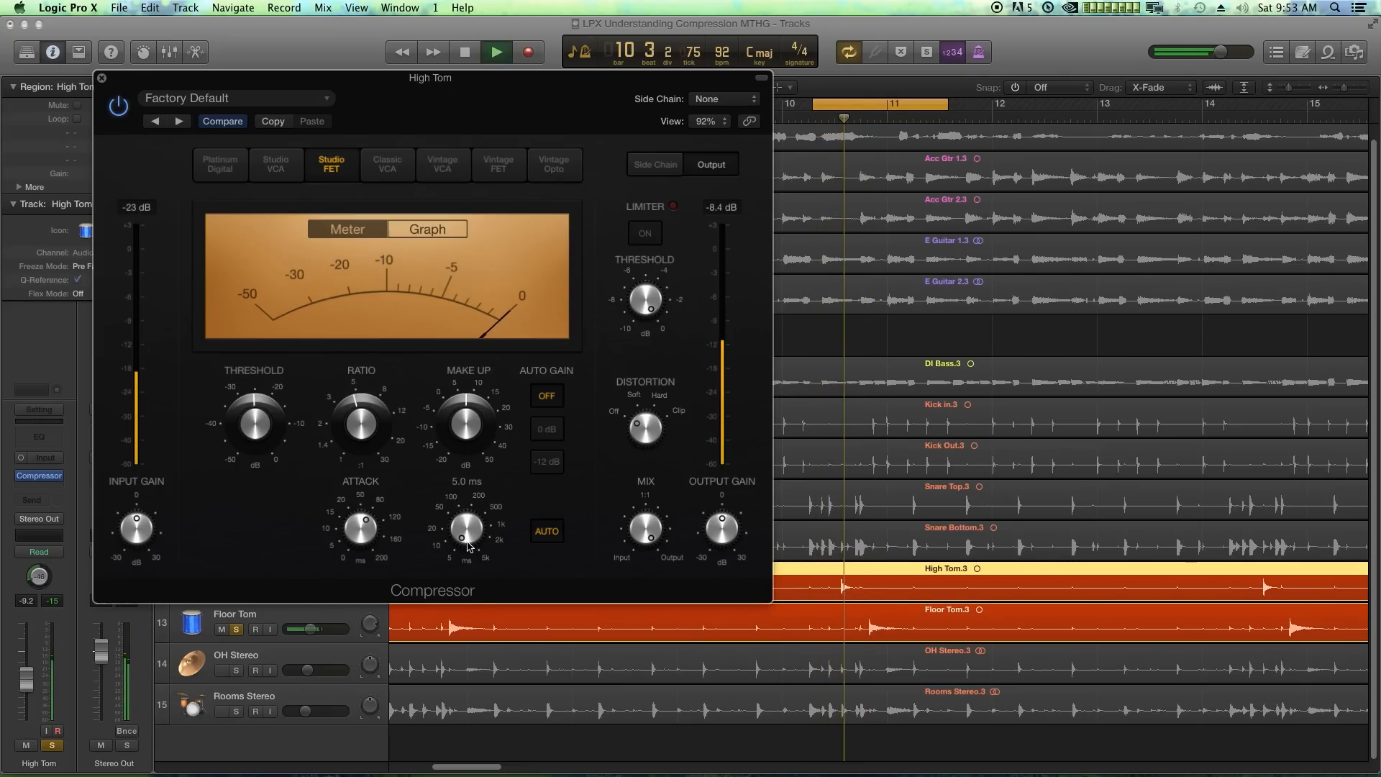
# Step: While looping the toms, set the High Tom compressor's release to 520 ms, adjust its mix, and raise distortion and make-up gain
pyautogui.press('space')
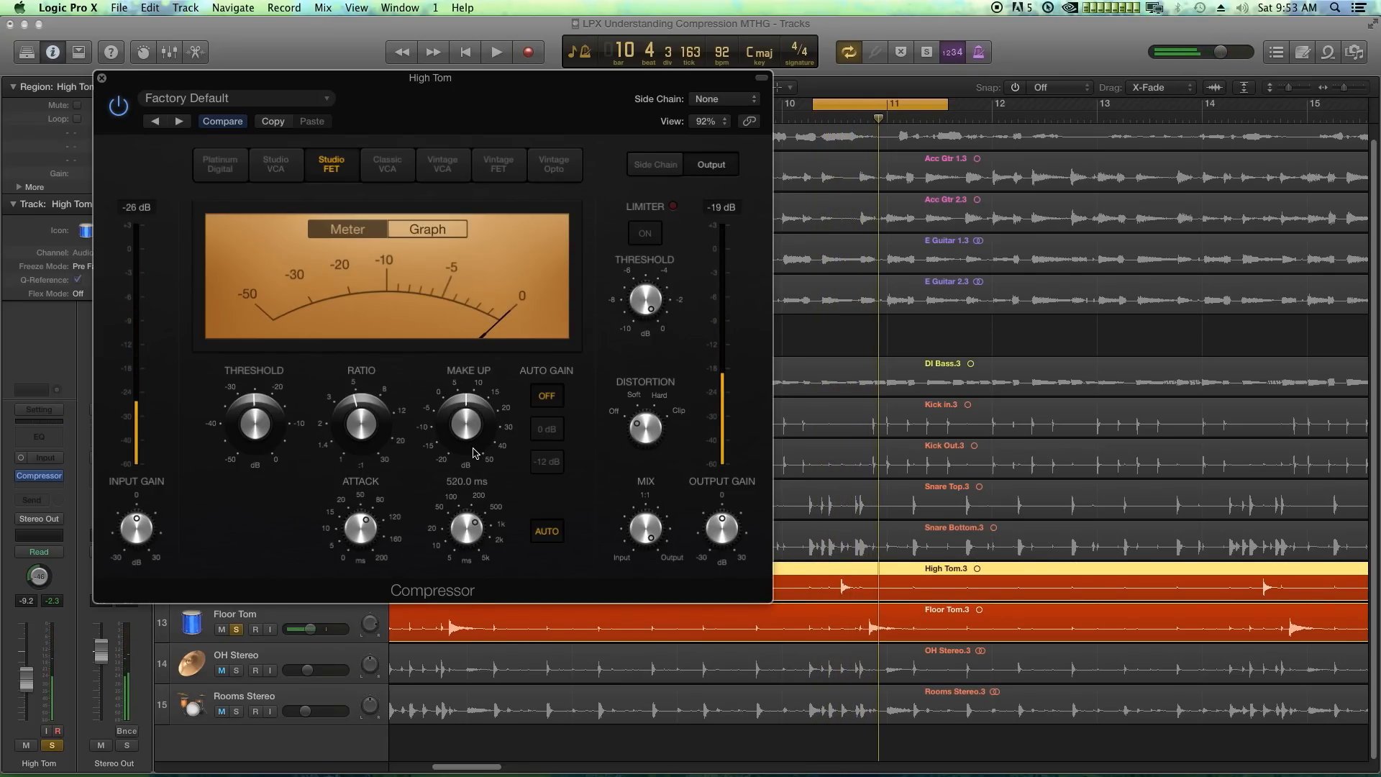
pyautogui.press('space')
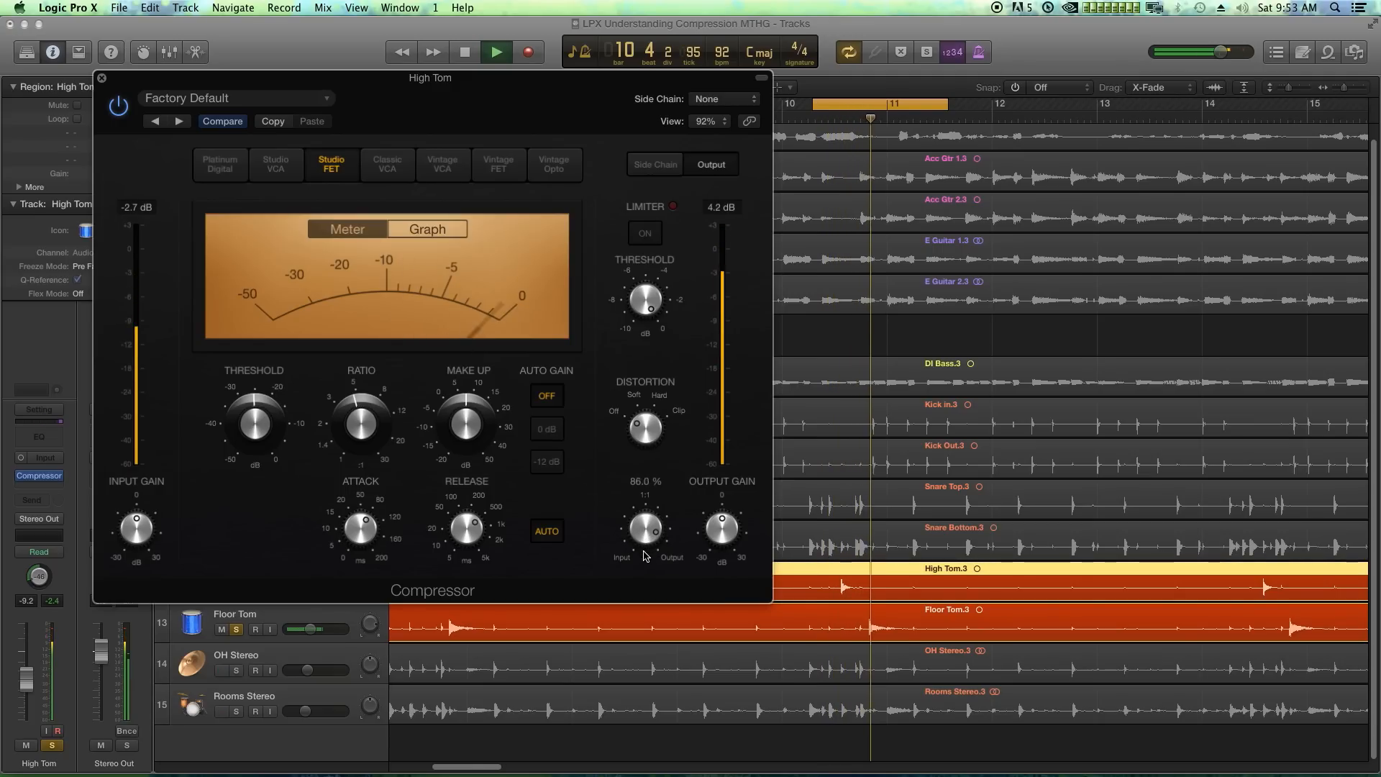
pyautogui.moveTo(646, 531); pyautogui.dragTo(647, 572)
pyautogui.moveTo(647, 429); pyautogui.dragTo(659, 335)
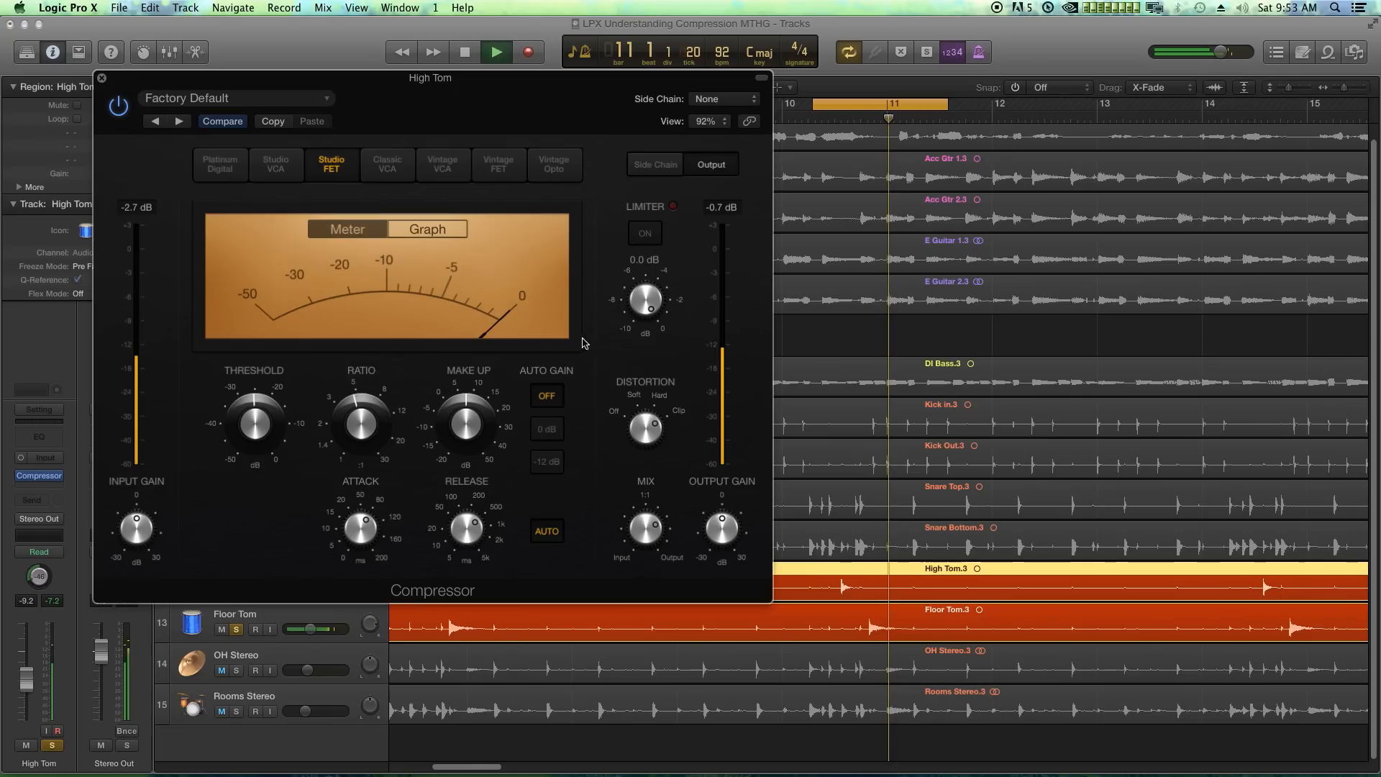
pyautogui.moveTo(470, 401); pyautogui.dragTo(486, 399)
pyautogui.press('space')
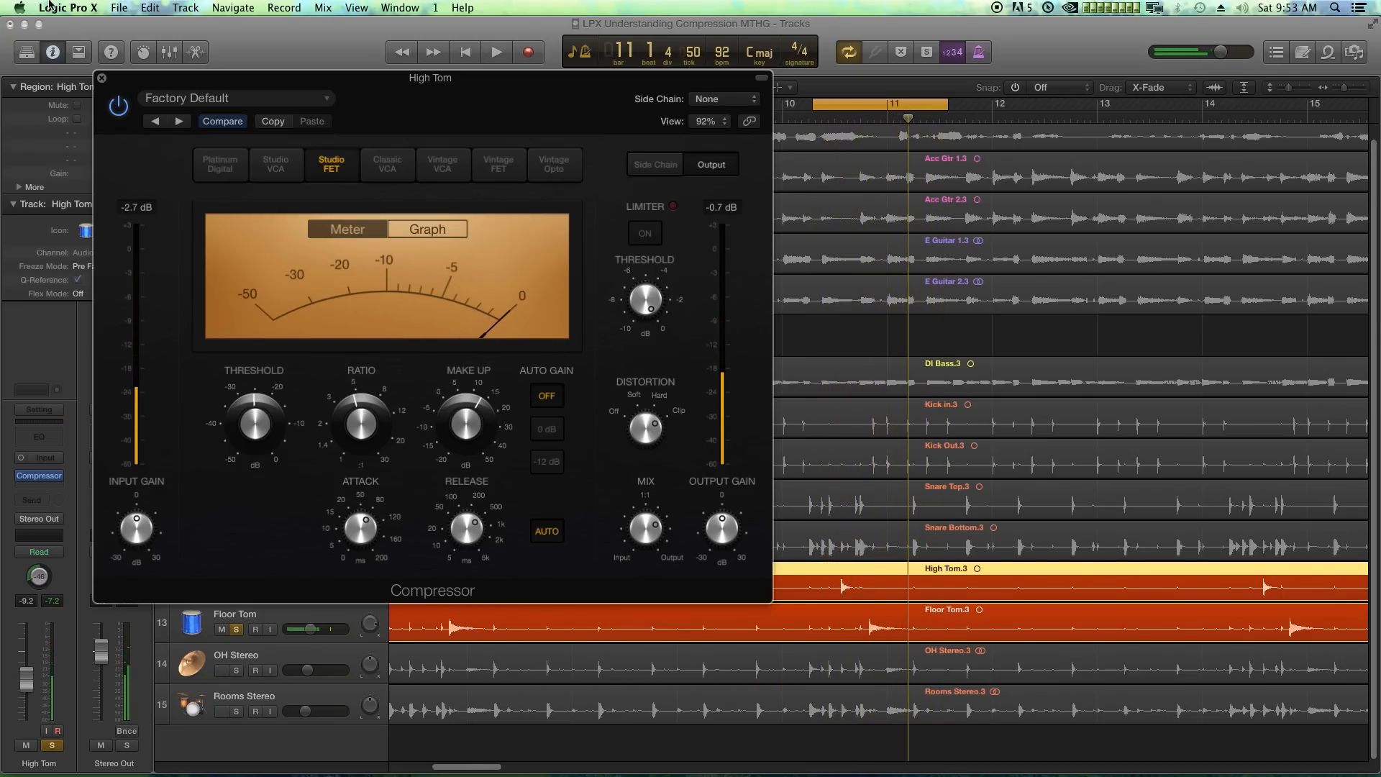
pyautogui.click(101, 78)
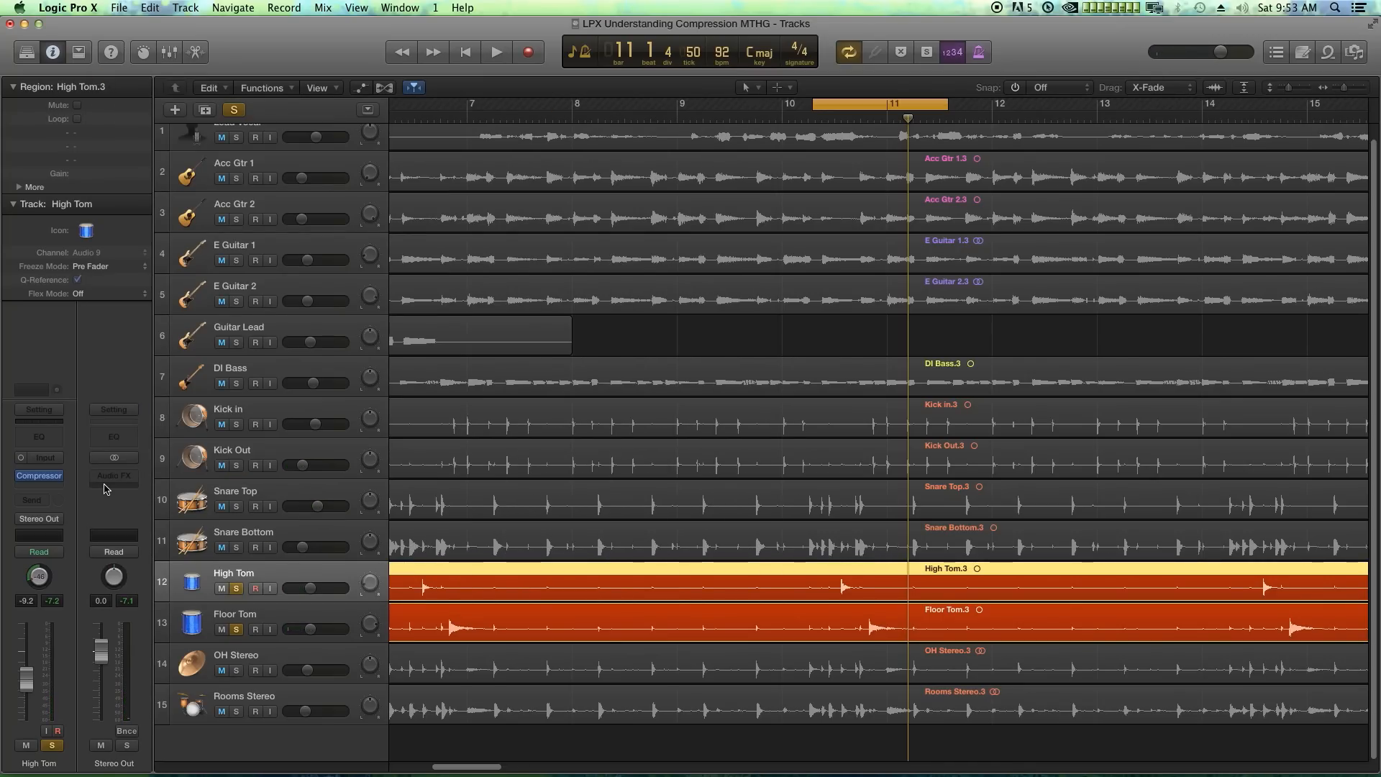
# Step: Show the mixer with taller channel strips, copy the High Tom compressor to the Floor Tom channel, and audition both toms
pyautogui.press('x')
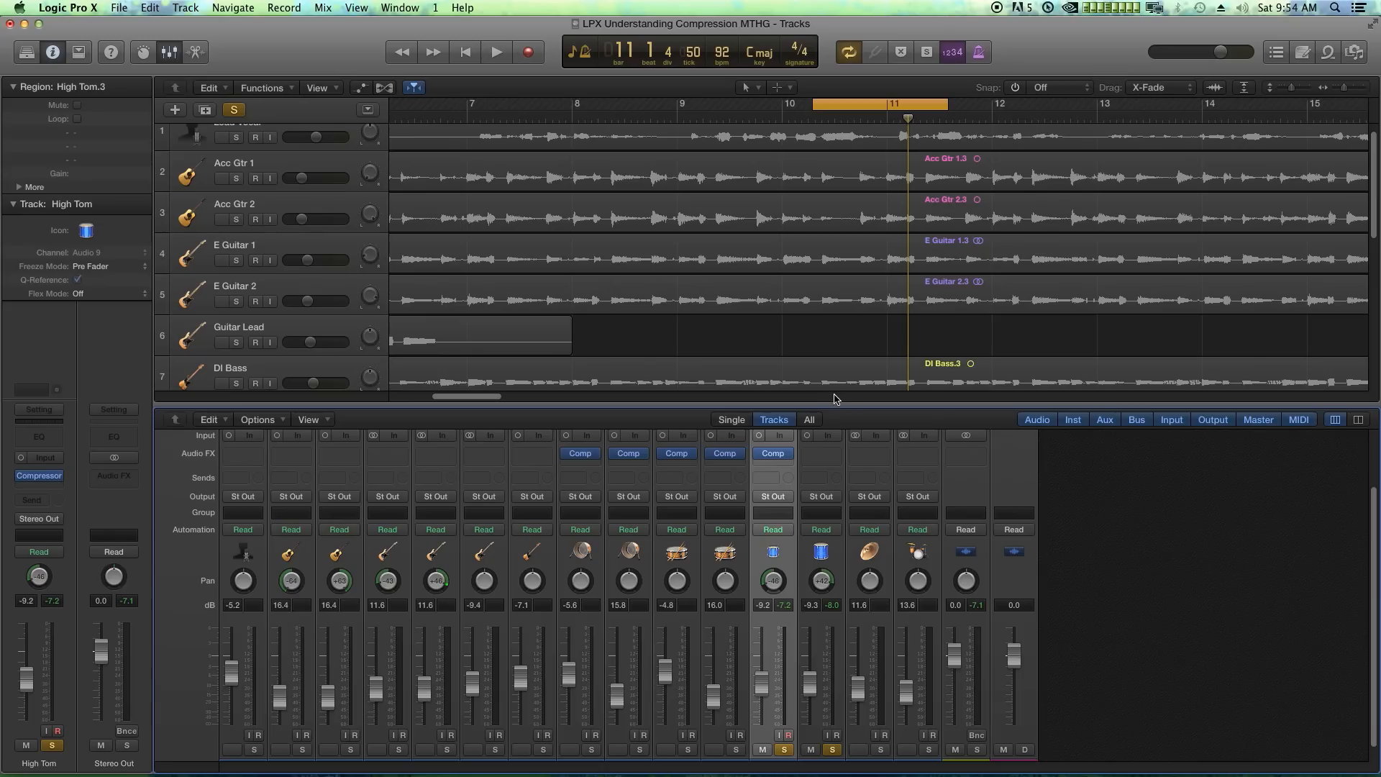
pyautogui.moveTo(837, 406); pyautogui.dragTo(841, 321)
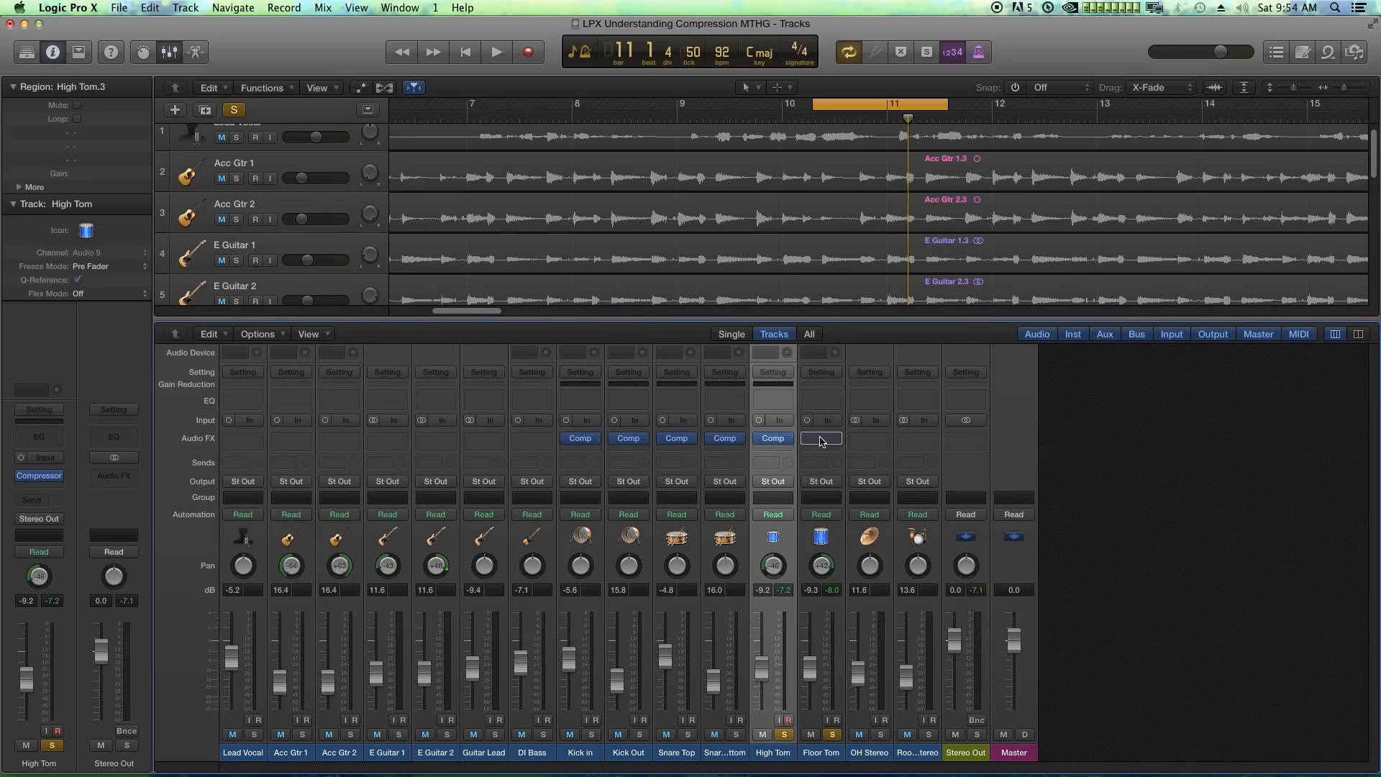
pyautogui.press('space')
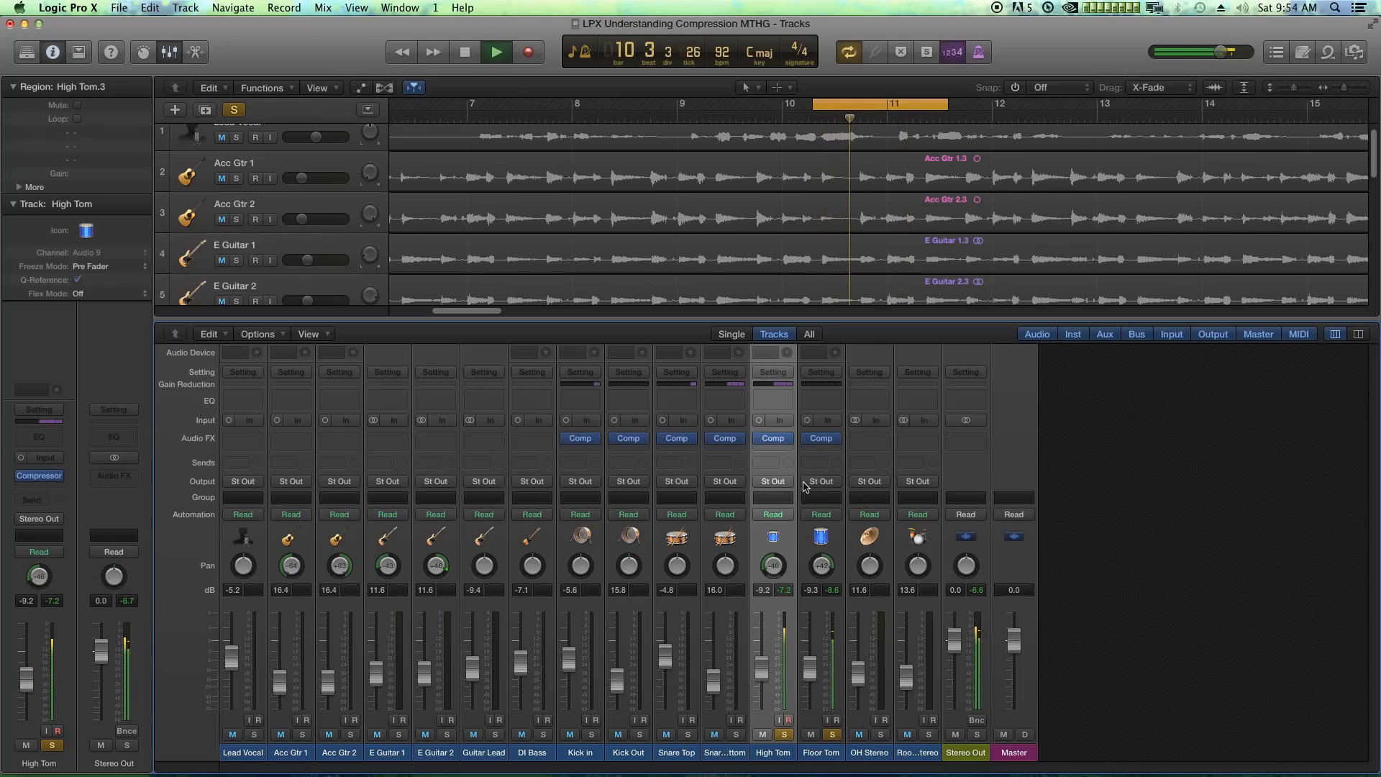
pyautogui.press('space')
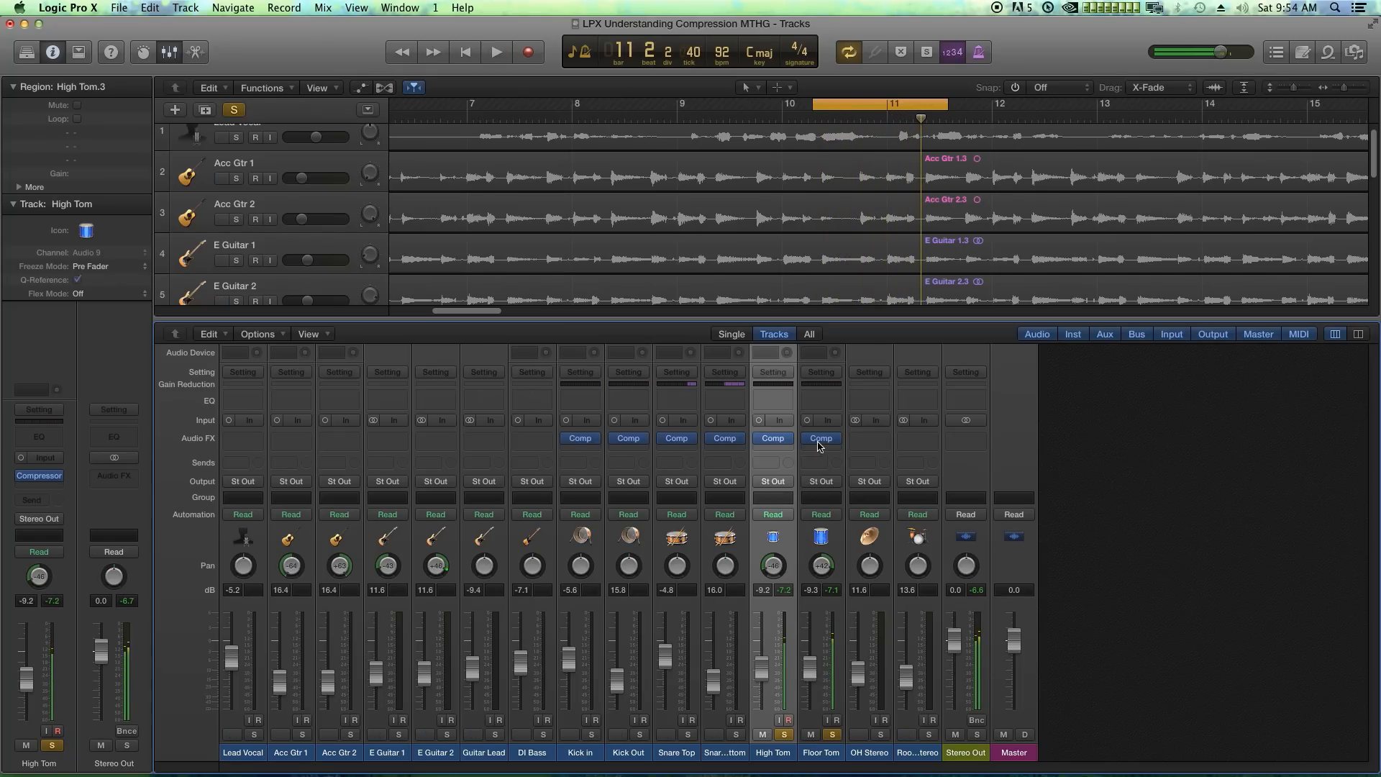
# Step: Raise the Floor Tom compressor's release and set its ratio to 6.8:1 while auditioning the looped toms
pyautogui.click(821, 438)
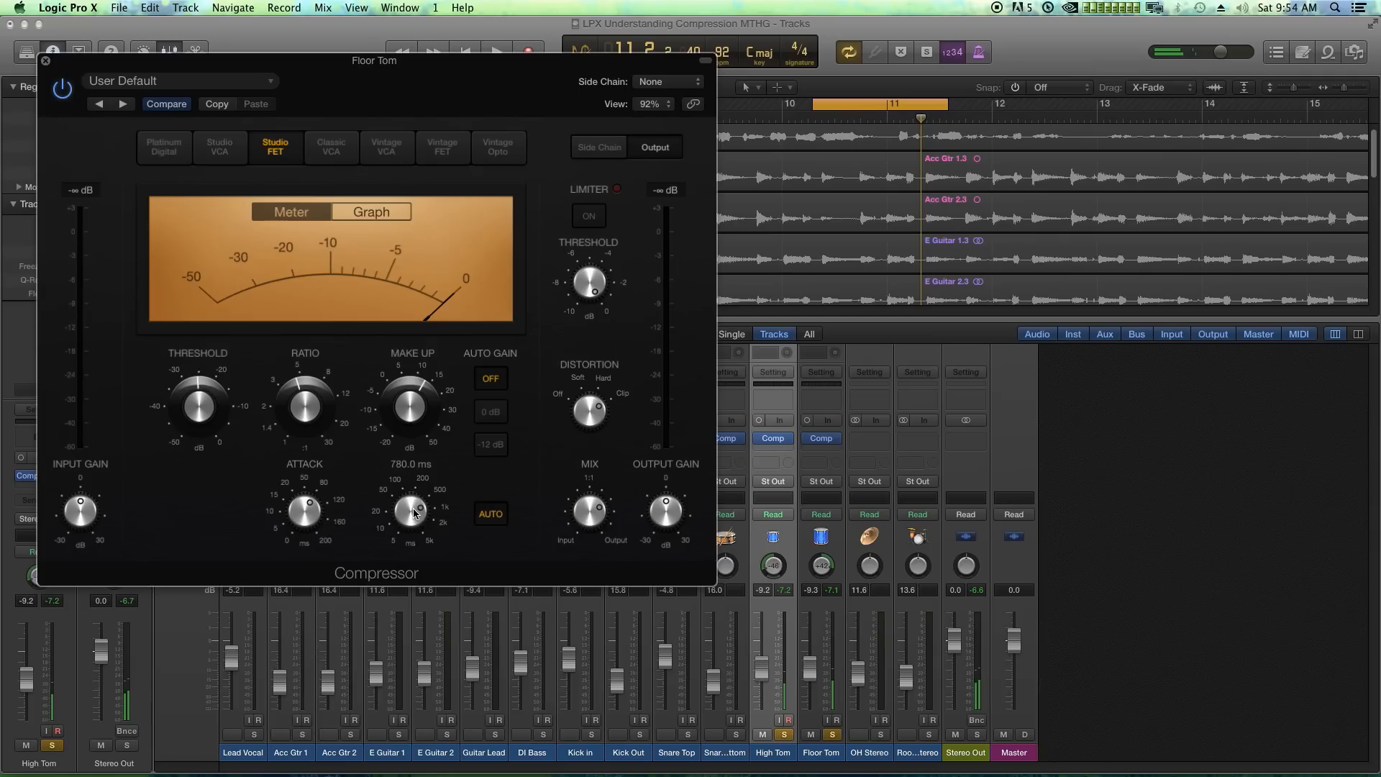
pyautogui.press('space')
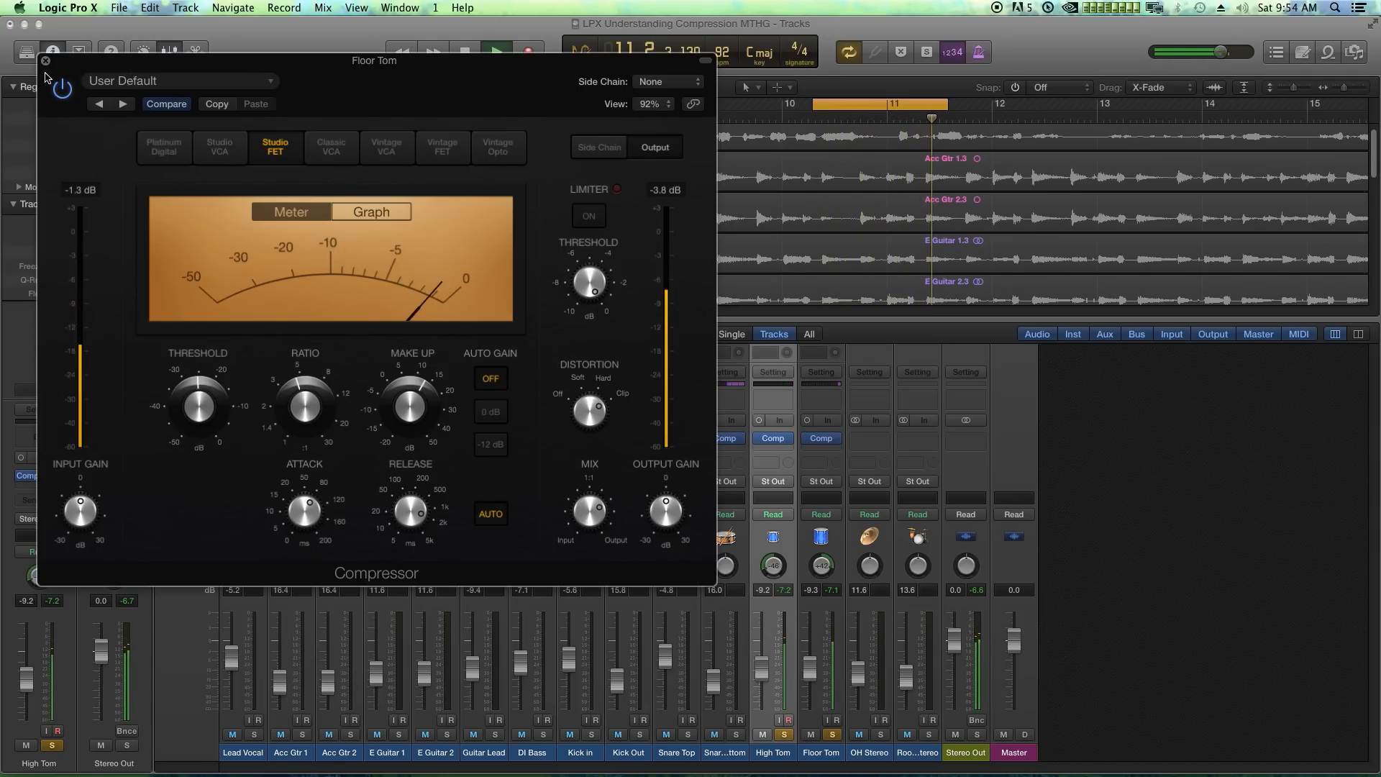
pyautogui.moveTo(305, 407); pyautogui.dragTo(317, 393)
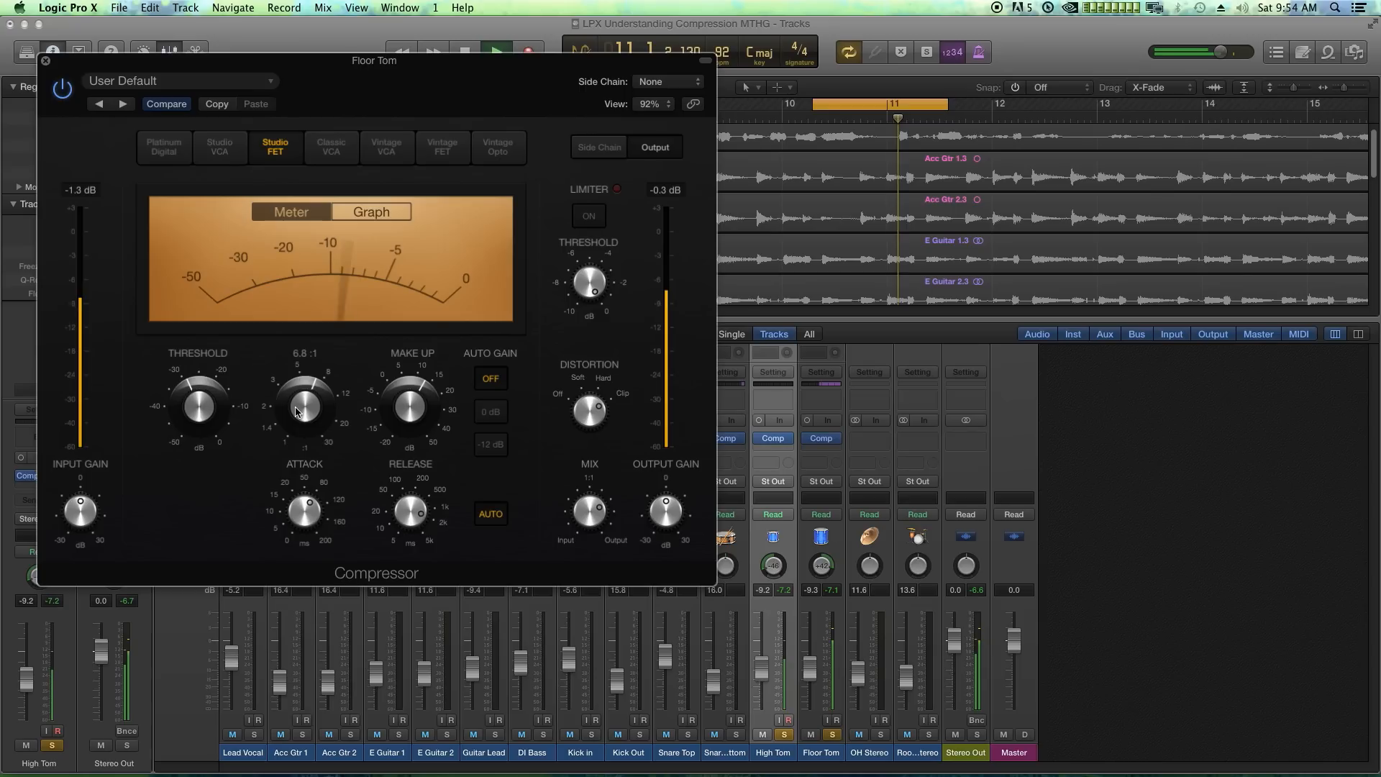
pyautogui.press('space')
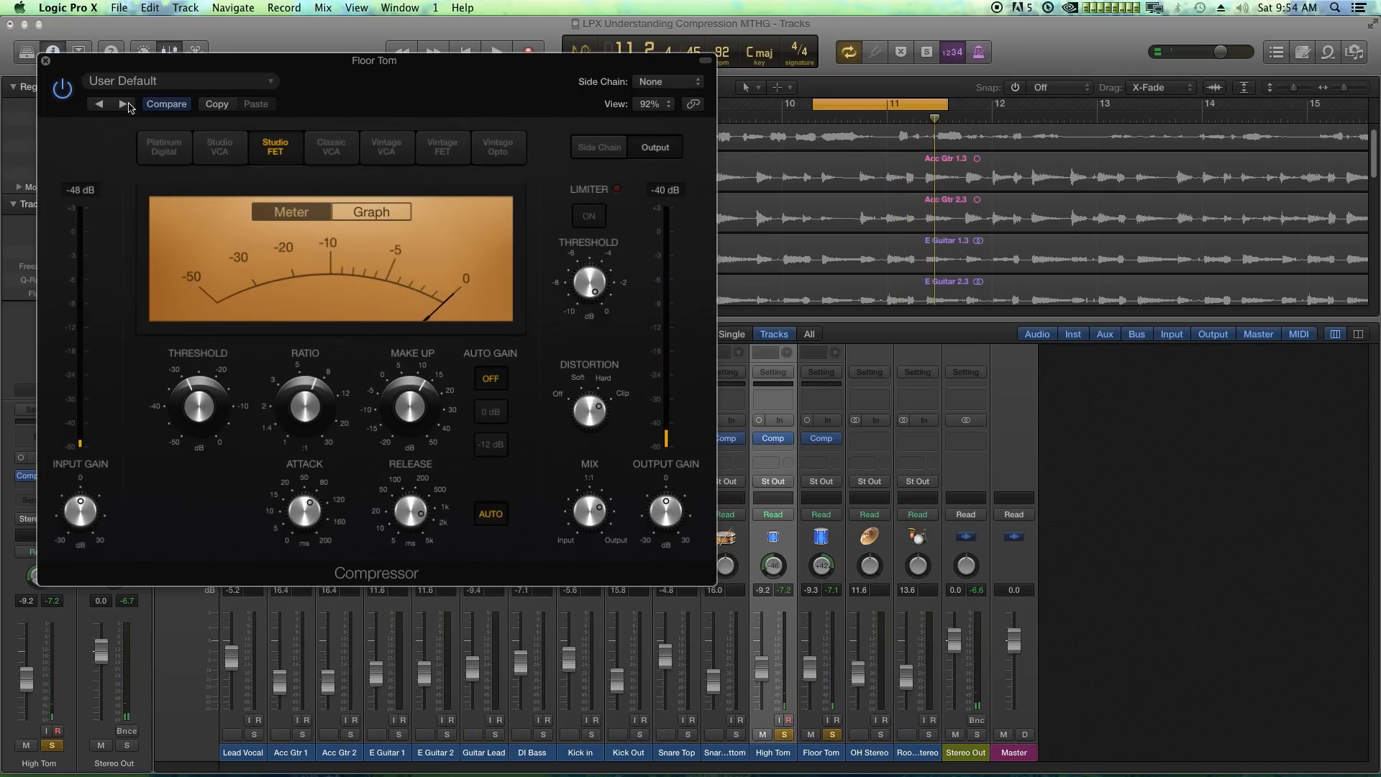
pyautogui.click(46, 62)
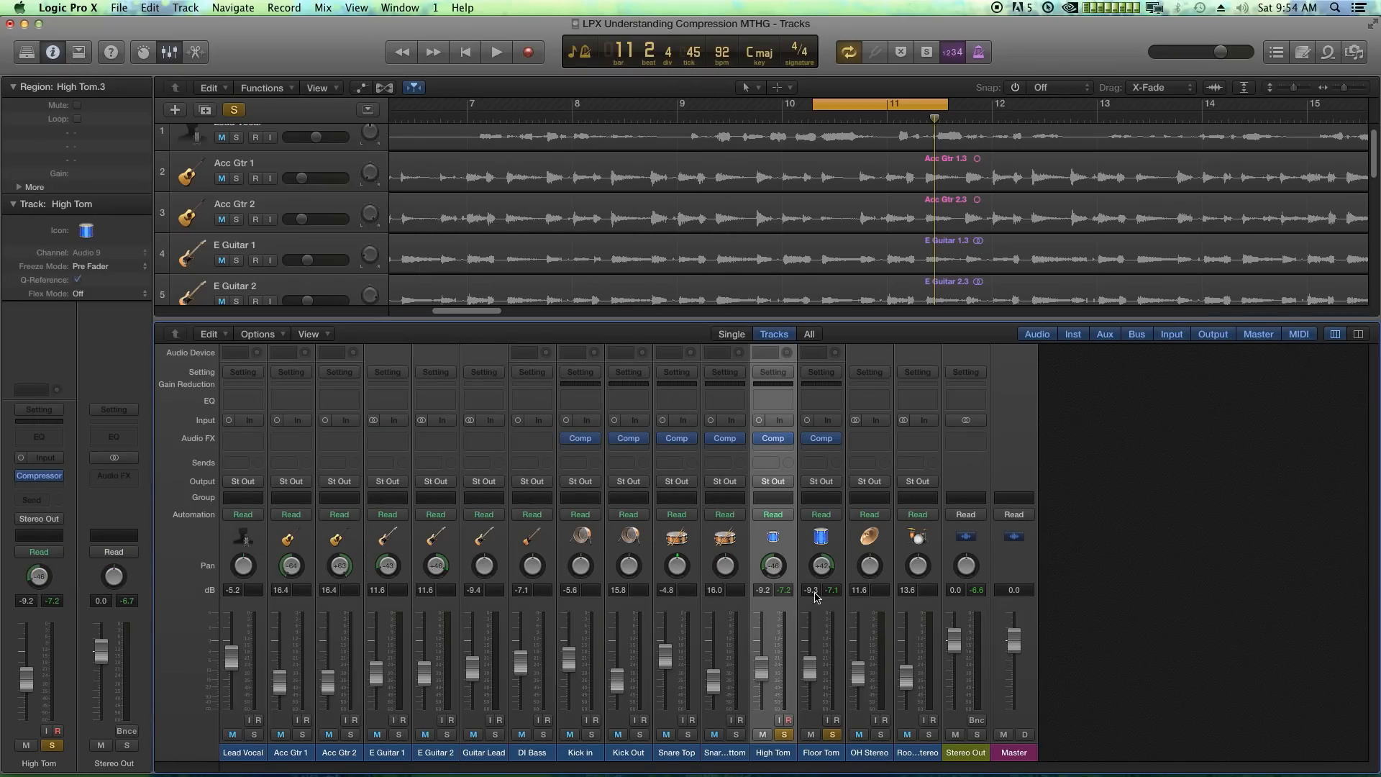
# Step: Unsolo the toms, solo OH Stereo, turn off cycling, and audition the overheads from just before bar 7
pyautogui.click(784, 735)
pyautogui.press('c')
pyautogui.click(445, 121)
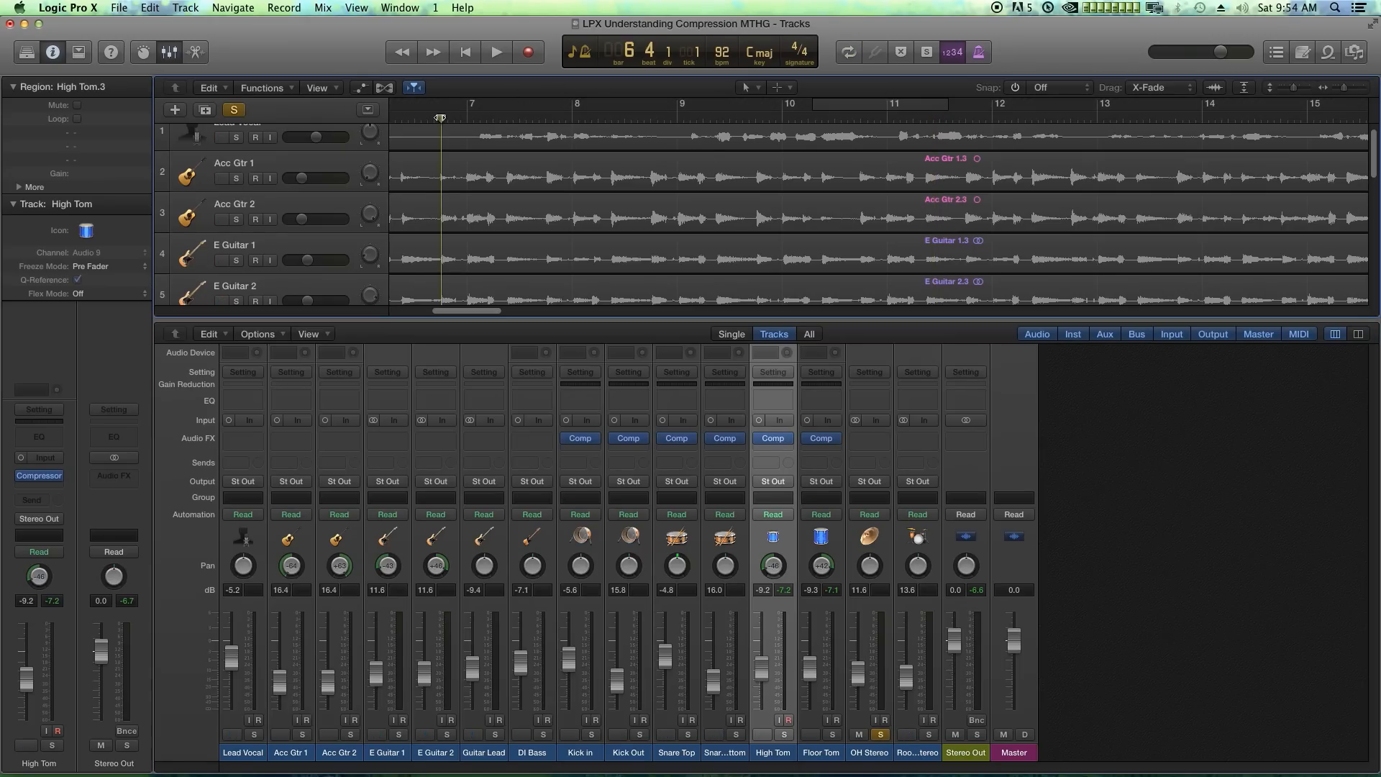
pyautogui.press('space')
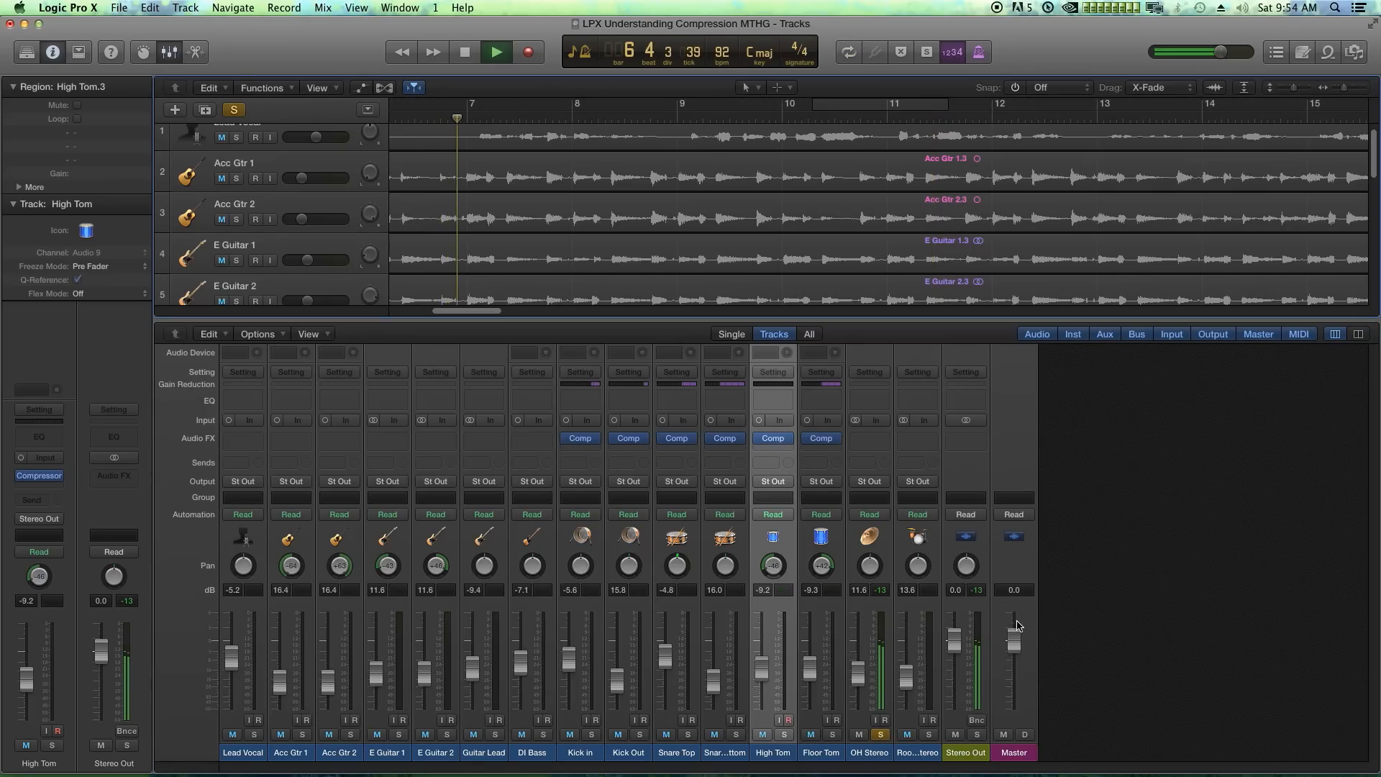
pyautogui.press('space')
# Step: Insert a stereo Compressor from the Dynamics effects on the OH Stereo channel
pyautogui.click(881, 441)
pyautogui.moveTo(892, 489)
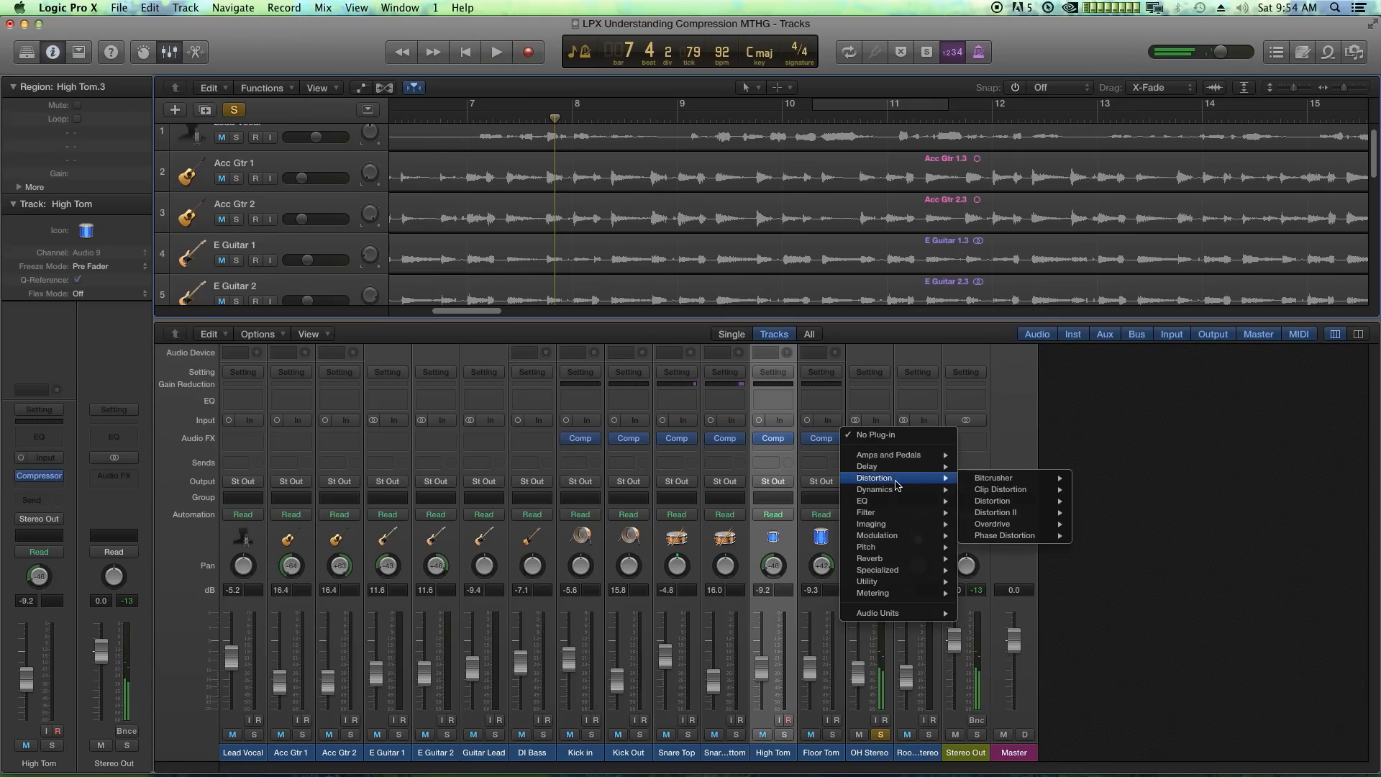
pyautogui.moveTo(1007, 501)
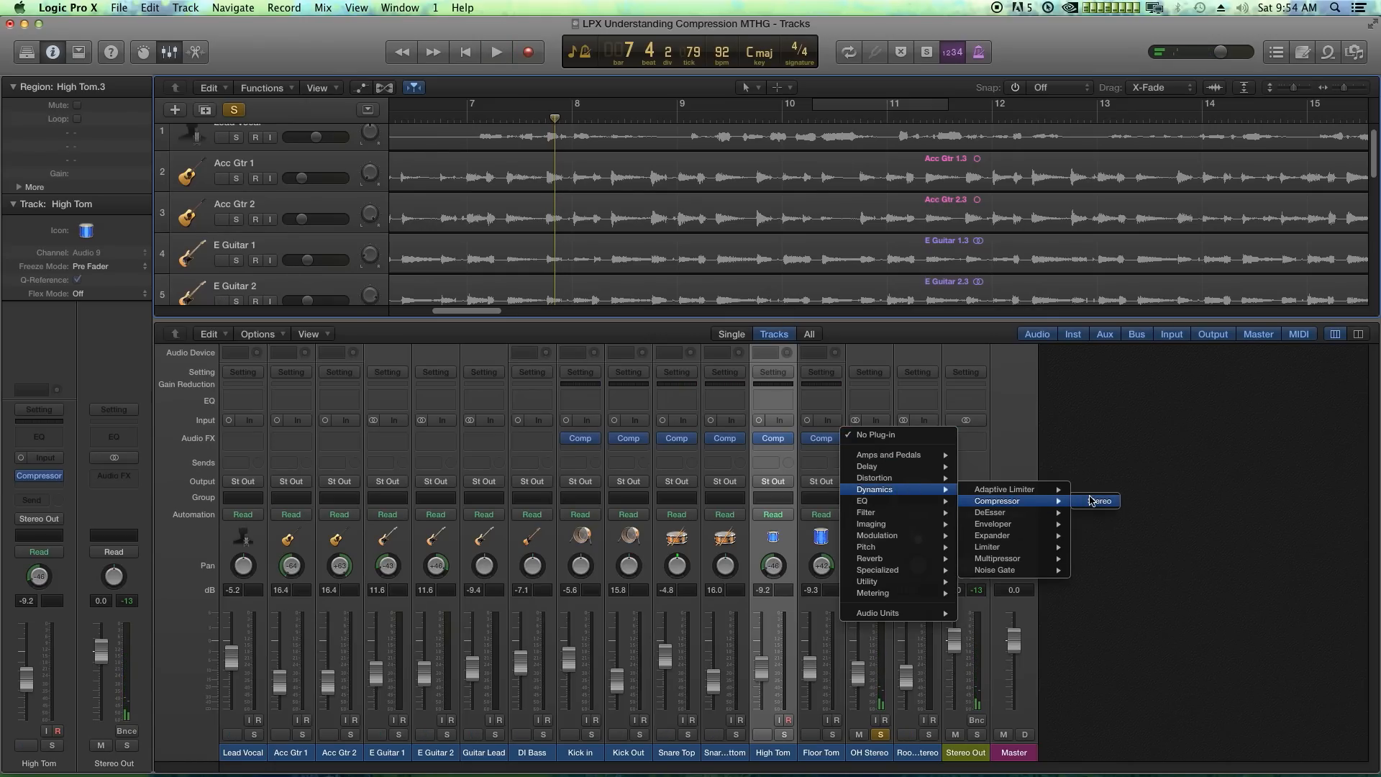
pyautogui.click(1097, 500)
pyautogui.moveTo(303, 78); pyautogui.dragTo(396, 163)
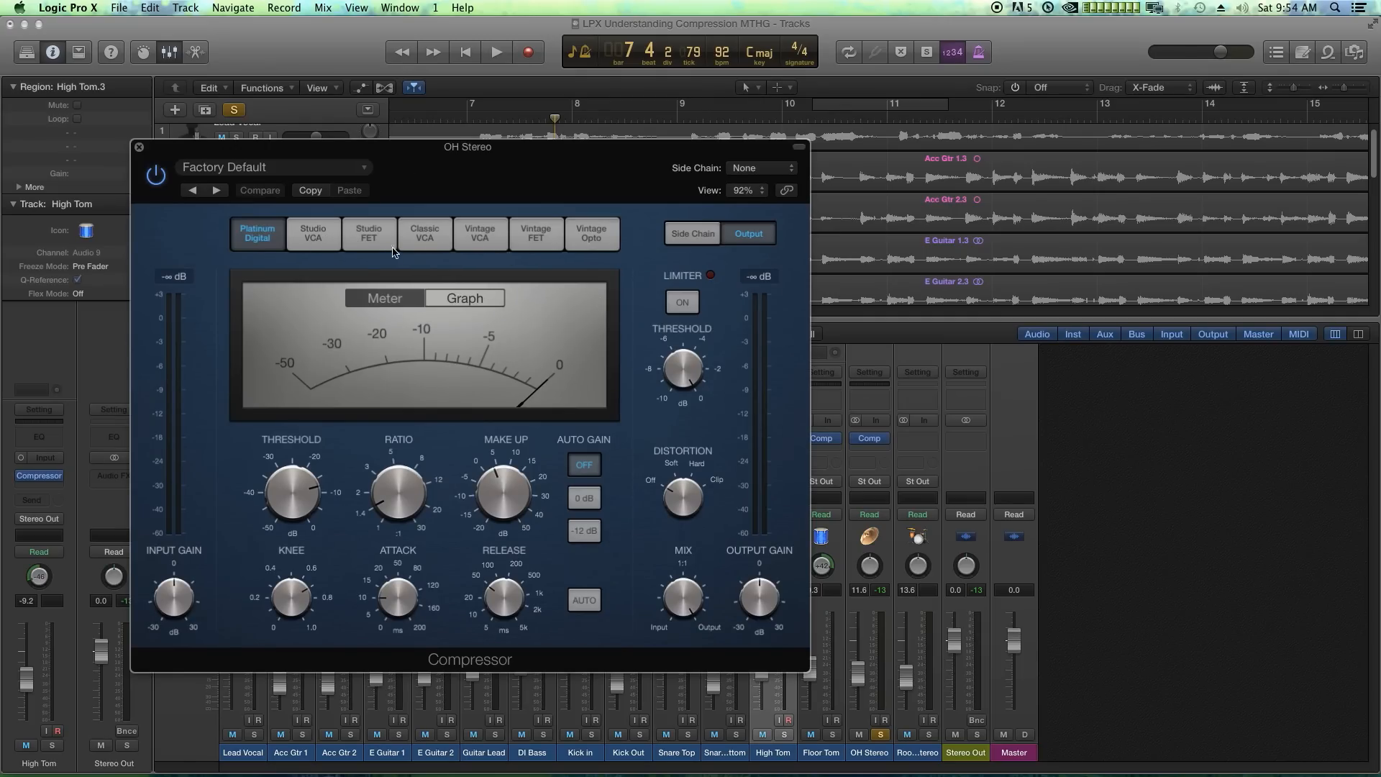
# Step: Switch the OH Stereo compressor to Studio VCA, lower its threshold, and set ratio to 4.8:1, a longer attack and release to 140 ms
pyautogui.click(304, 232)
pyautogui.moveTo(311, 500); pyautogui.dragTo(311, 520)
pyautogui.moveTo(407, 496); pyautogui.dragTo(393, 457)
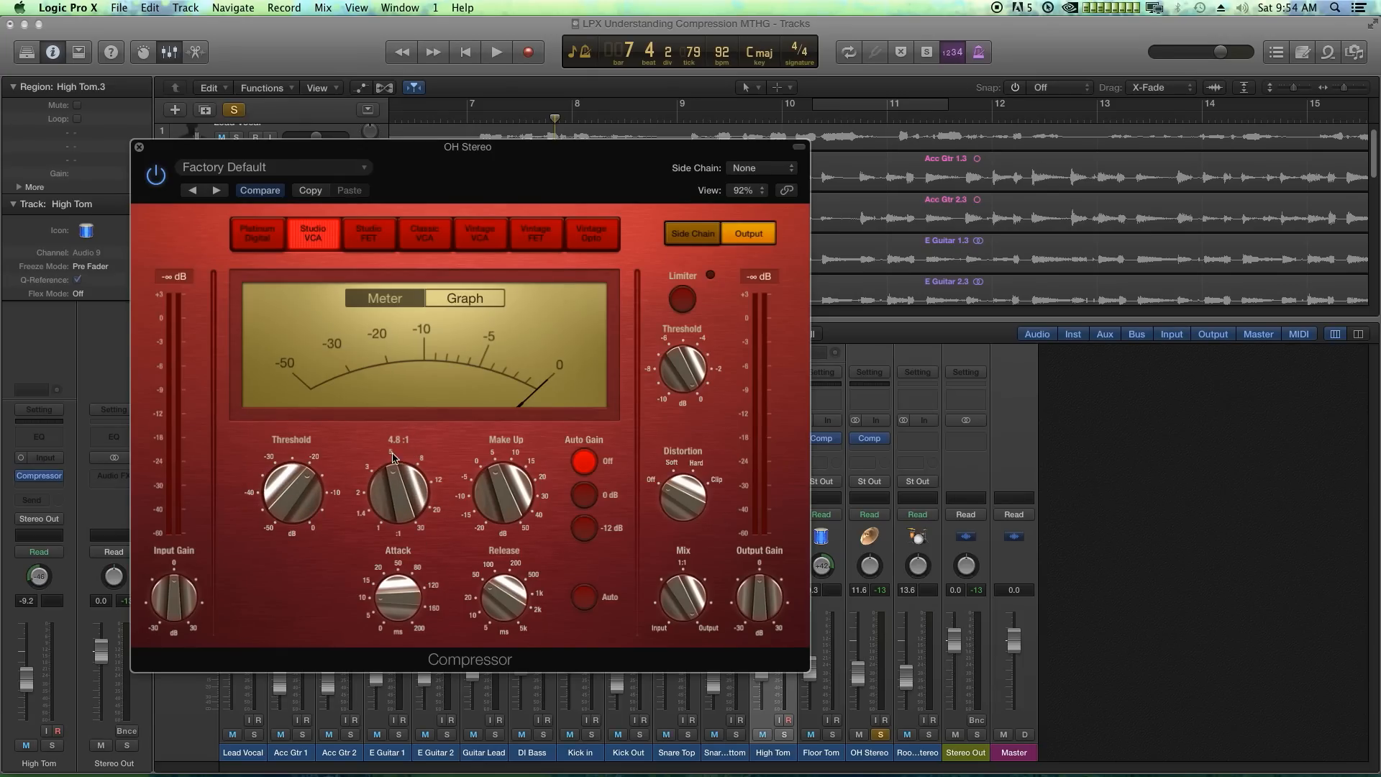
pyautogui.moveTo(403, 607); pyautogui.dragTo(507, 569)
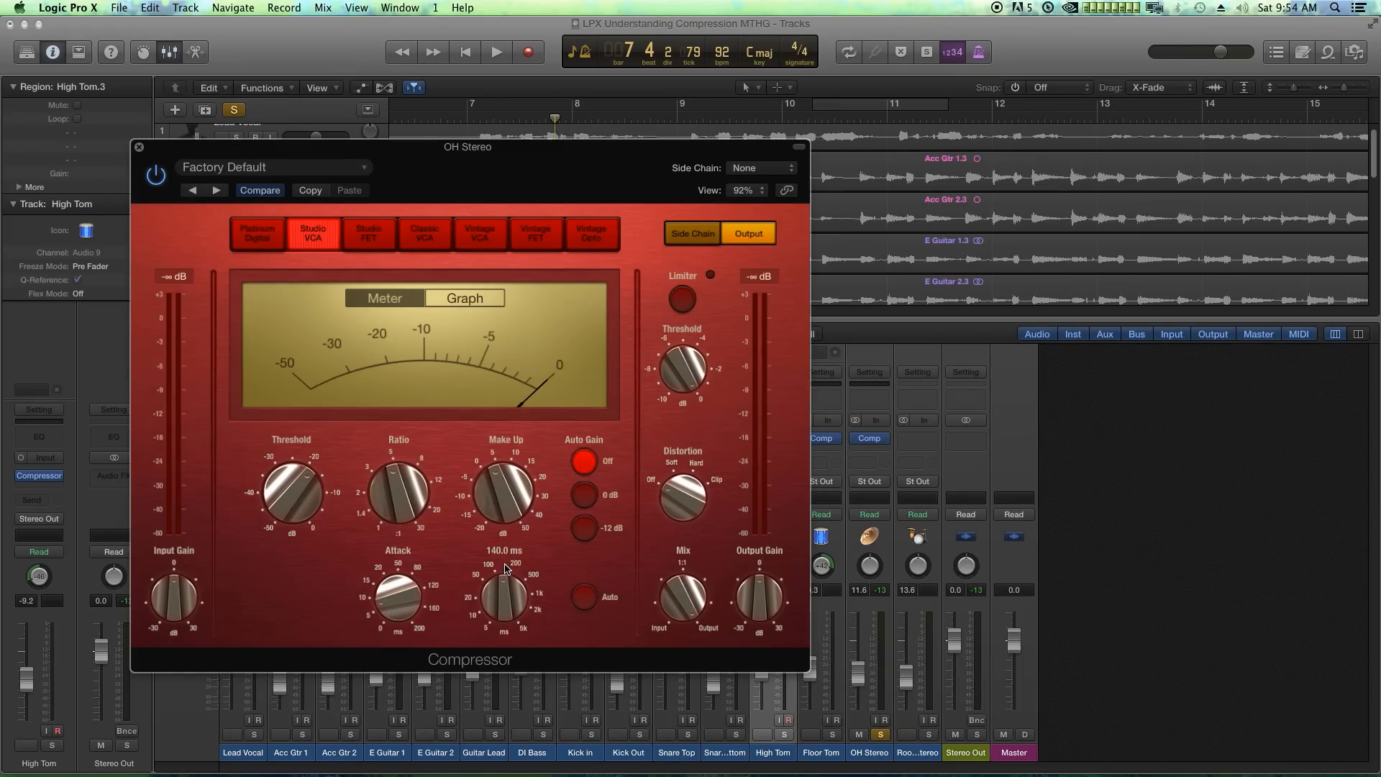
# Step: While playing the overheads, set the compressor's make-up gain to 3.5 dB, enable the limiter, and set the mix to 88%
pyautogui.press('space')
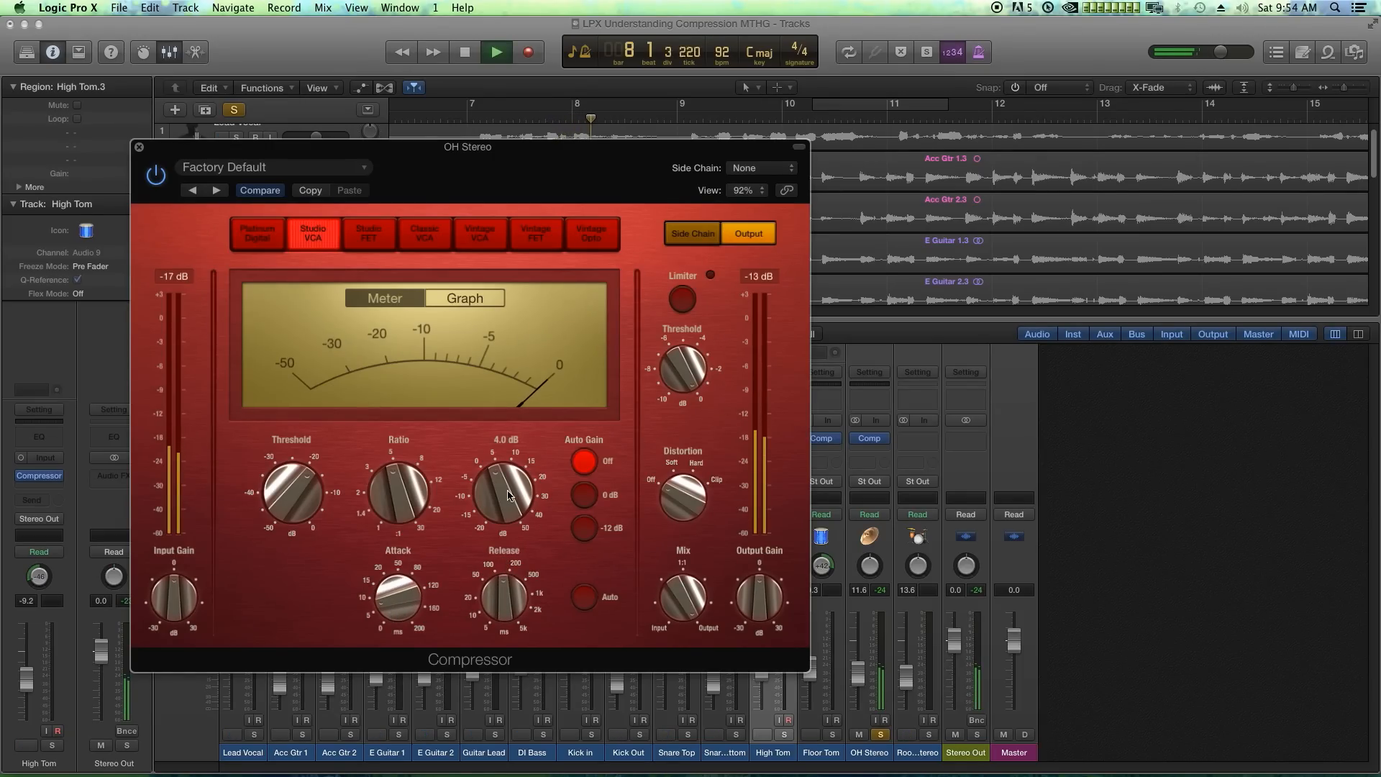
pyautogui.moveTo(506, 498)
pyautogui.mouseDown()
pyautogui.moveTo(511, 483)
pyautogui.moveTo(508, 502)
pyautogui.mouseUp()
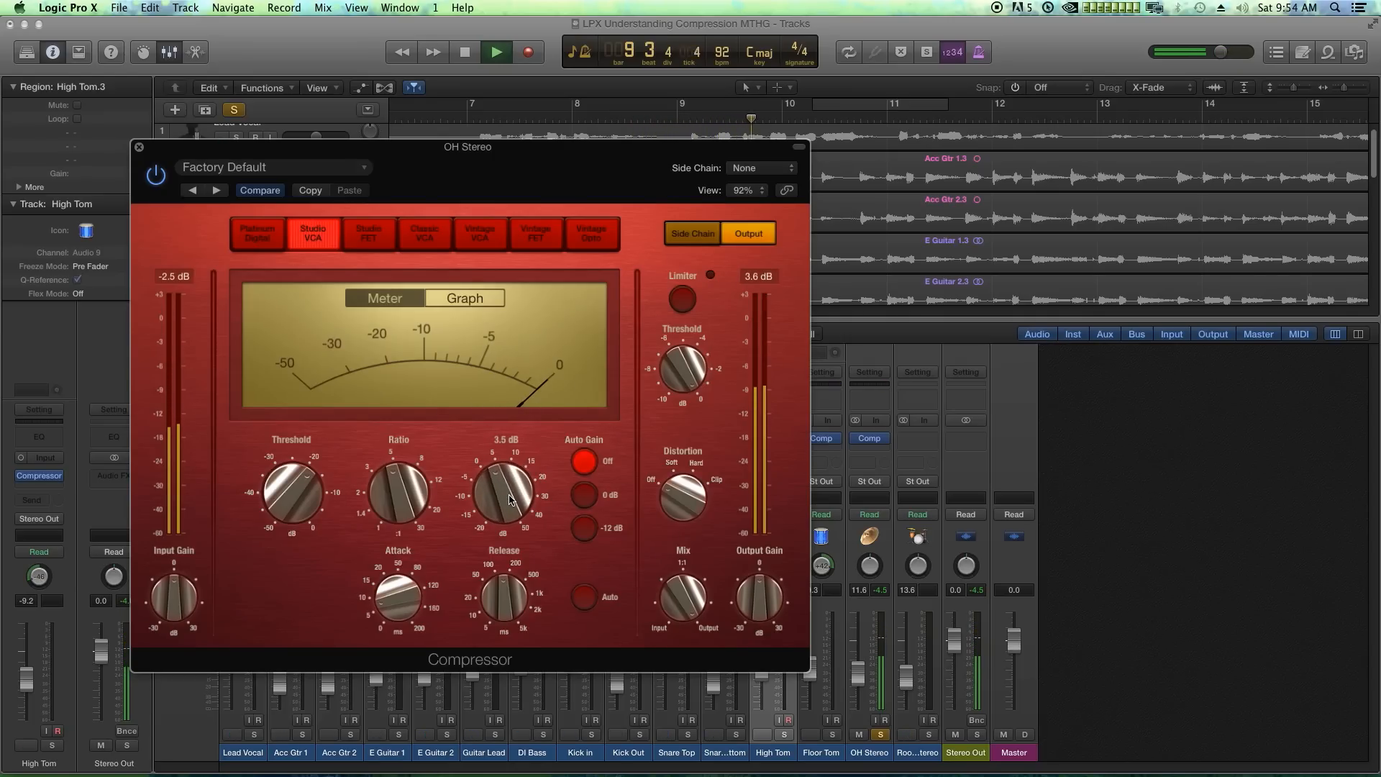
pyautogui.click(682, 298)
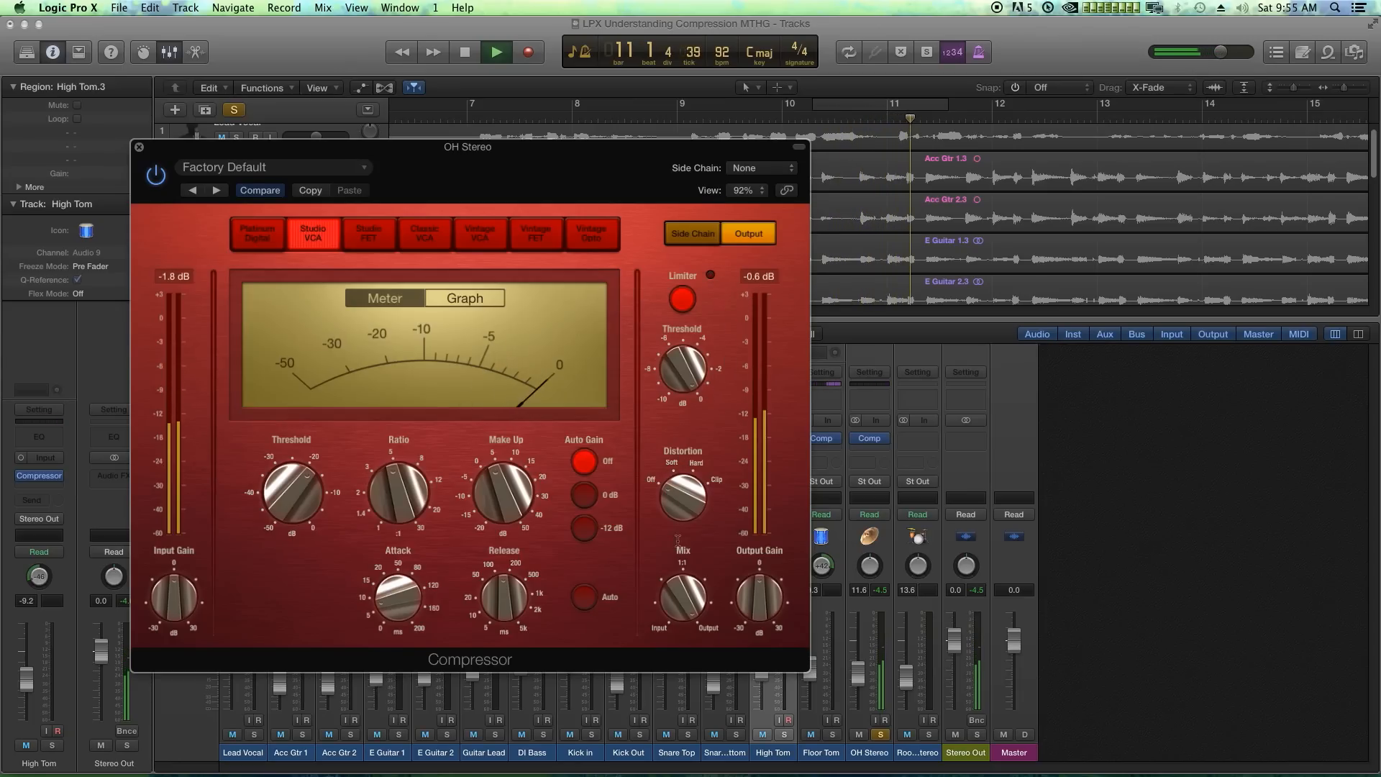
pyautogui.moveTo(682, 604); pyautogui.dragTo(682, 619)
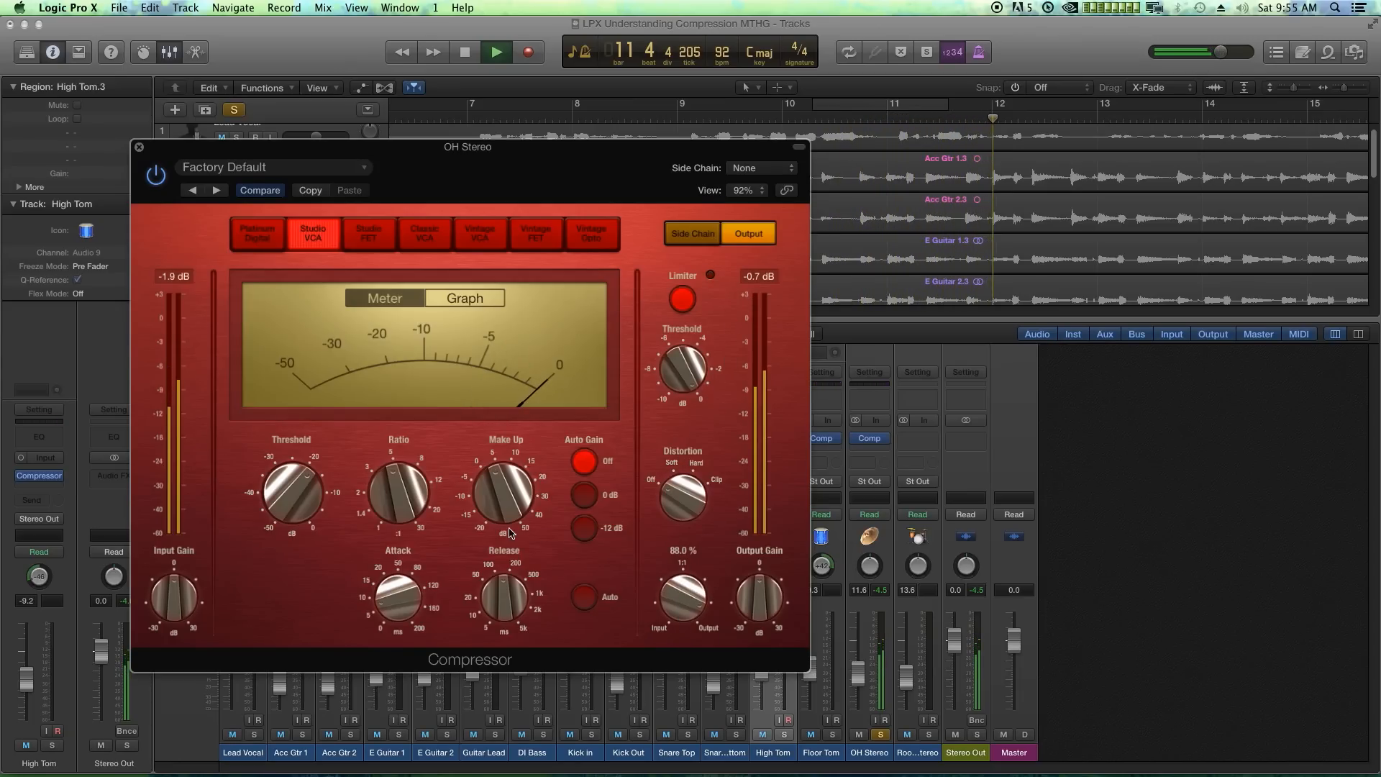
# Step: Raise the OH Stereo compressor's ratio, lower its threshold and adjust the attack during playback, and close the plug-in
pyautogui.moveTo(407, 475); pyautogui.dragTo(407, 441)
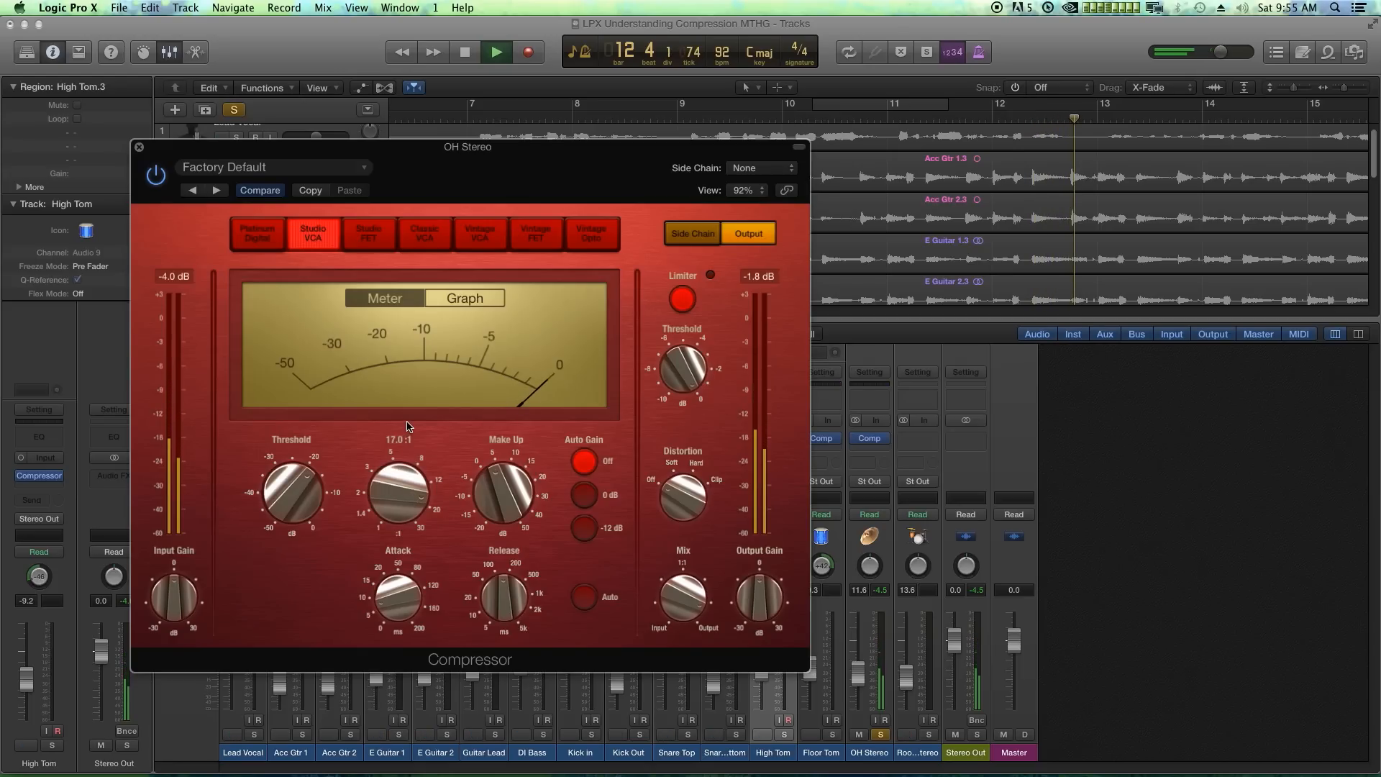
pyautogui.moveTo(314, 449); pyautogui.dragTo(307, 478)
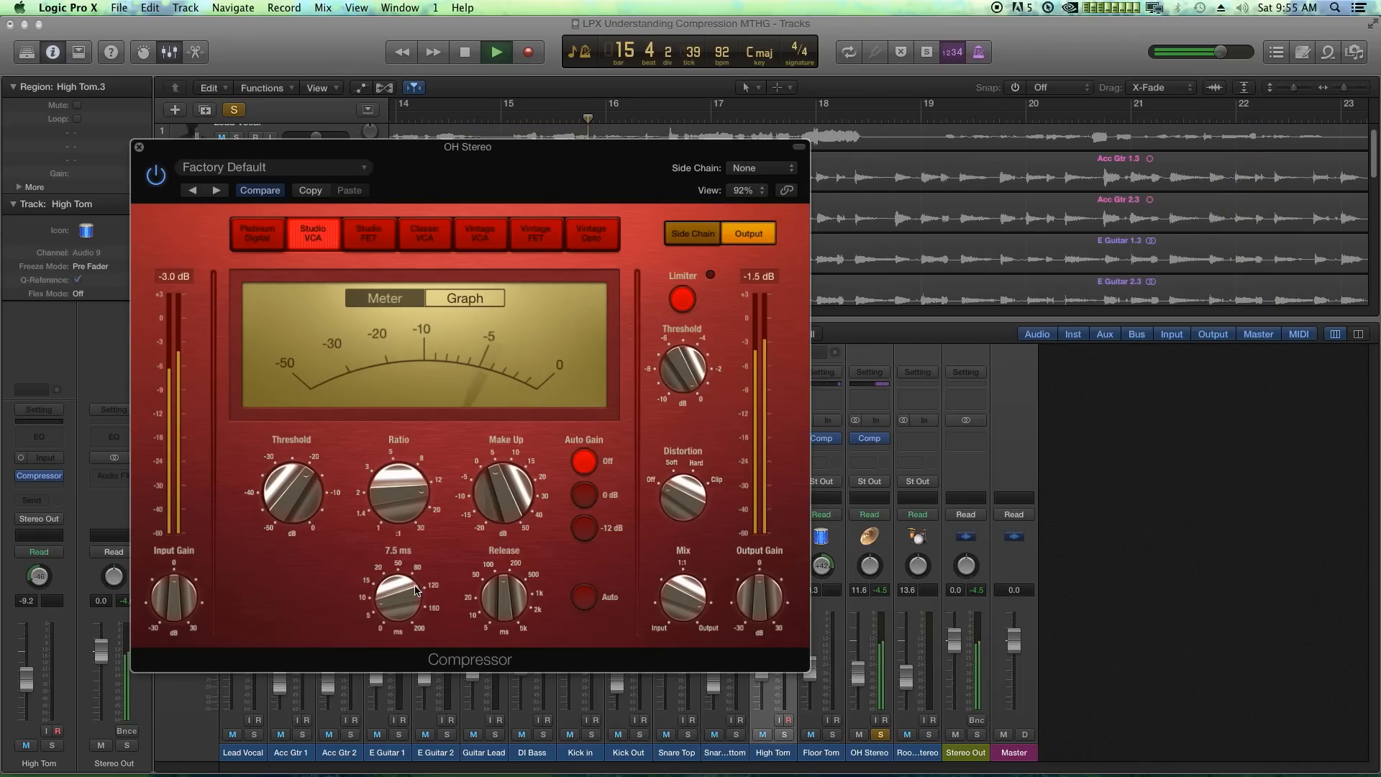
pyautogui.press('space')
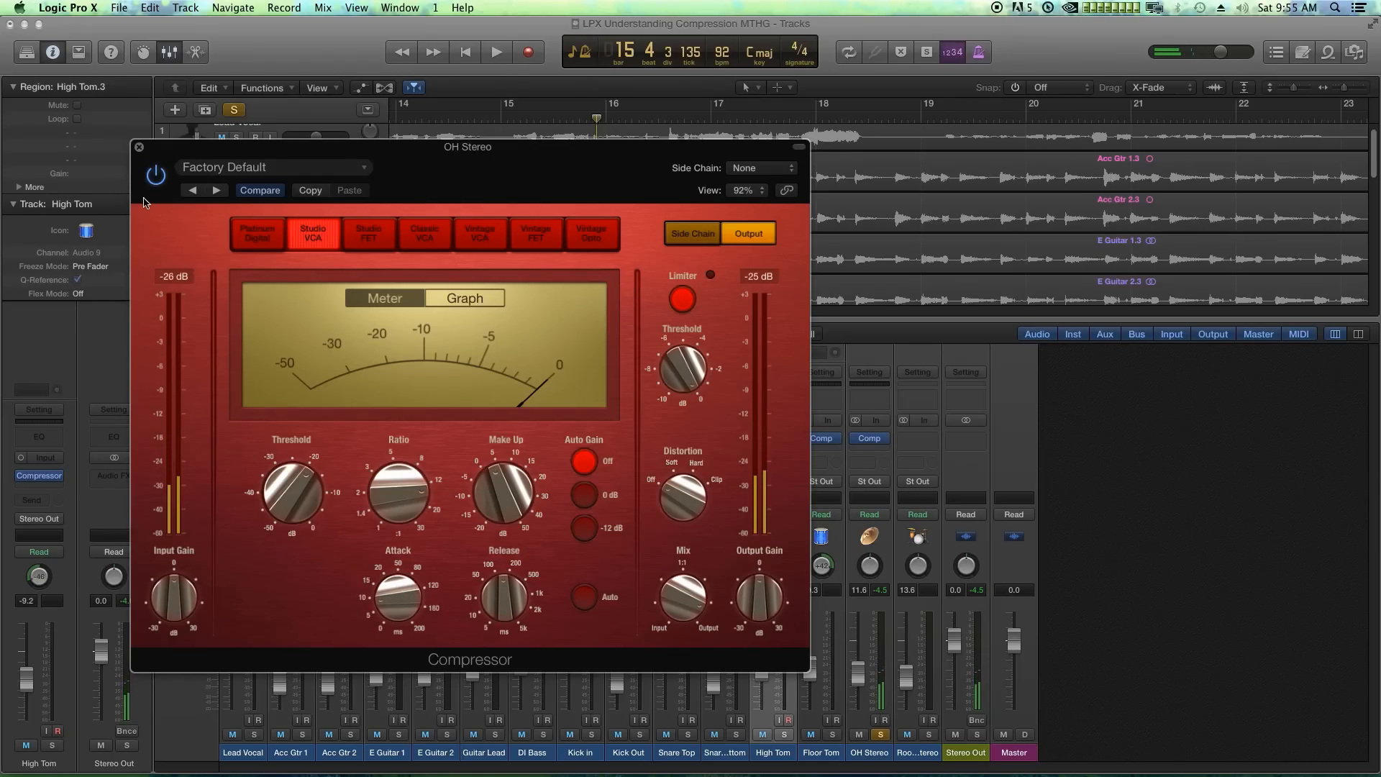
pyautogui.click(139, 148)
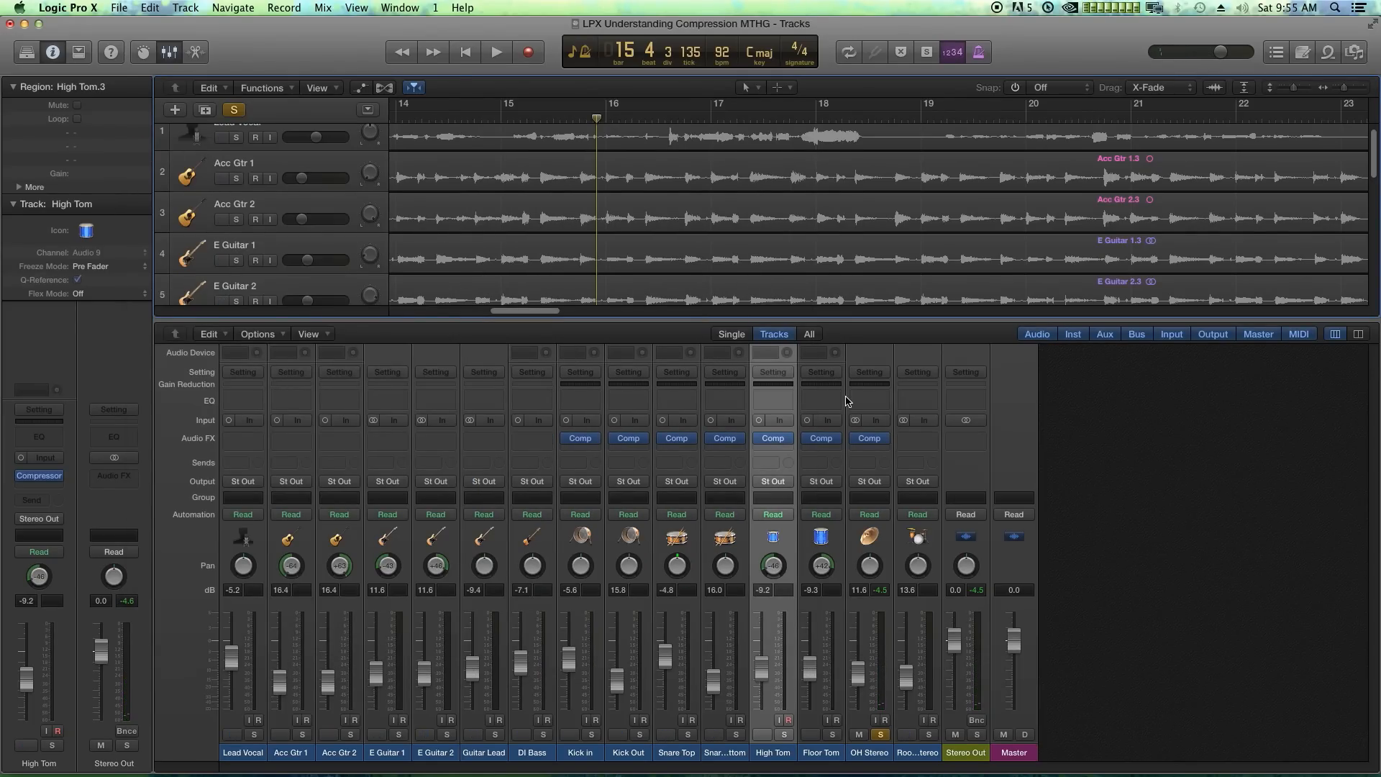
# Step: Copy the OH Stereo compressor to the Rooms Stereo channel, and solo Rooms Stereo for playback
pyautogui.moveTo(872, 441)
pyautogui.moveTo(912, 438); pyautogui.dragTo(920, 440)
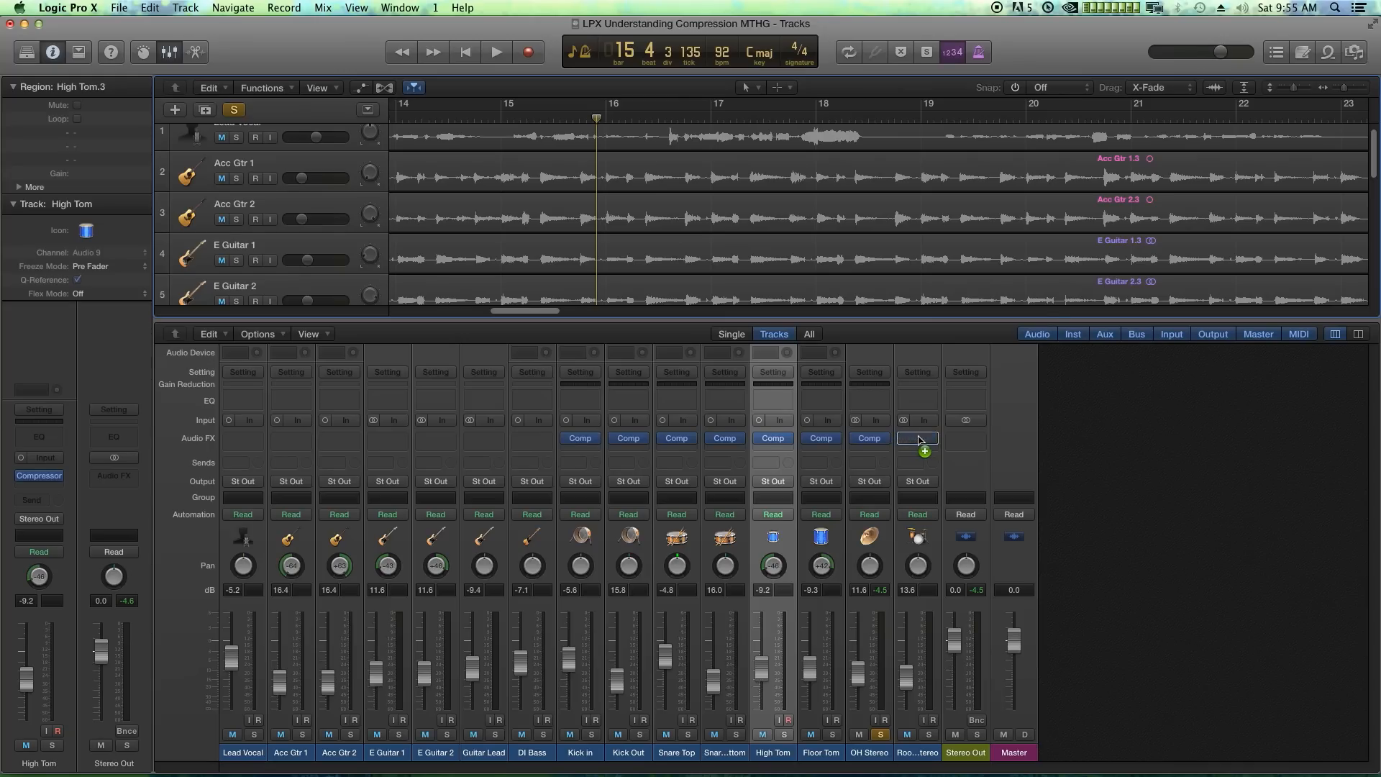
pyautogui.click(930, 735)
pyautogui.press('space')
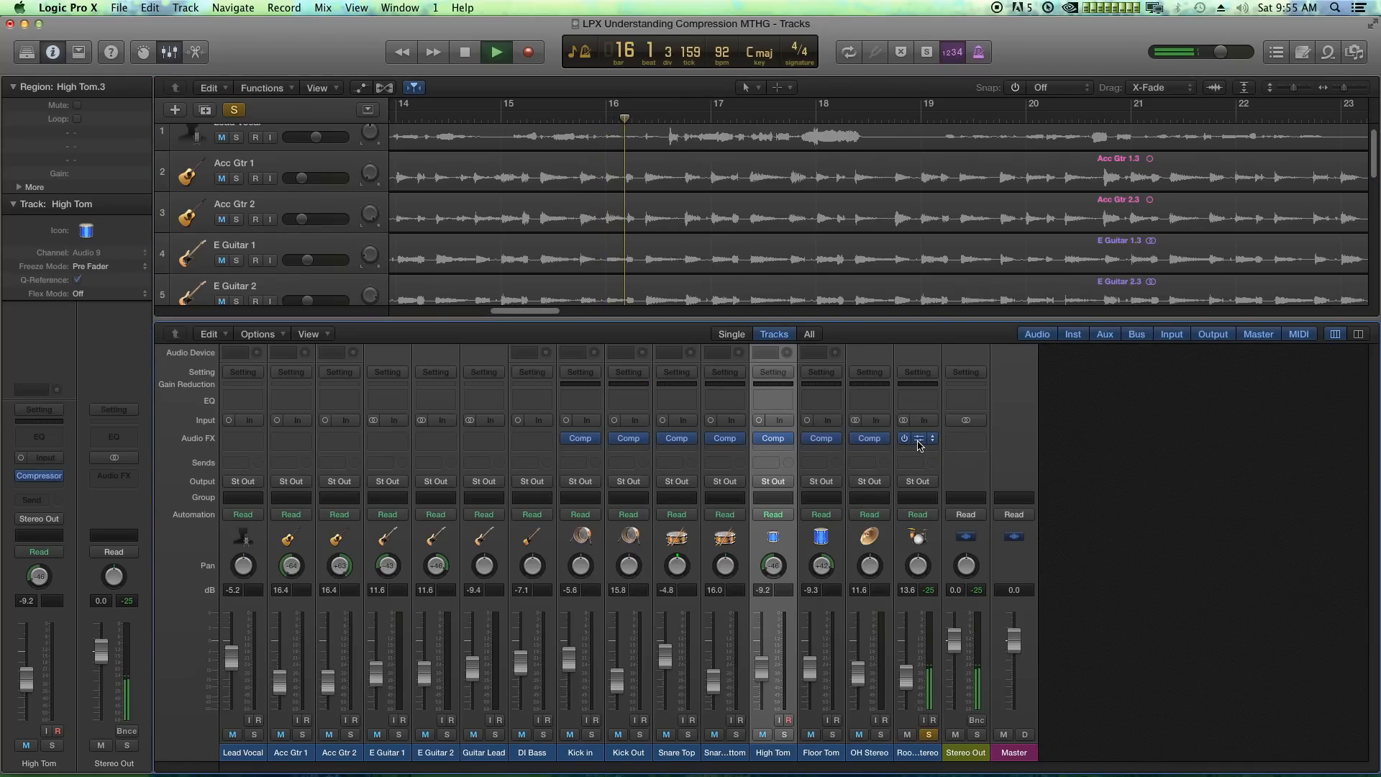
# Step: Set the Rooms Stereo compressor's threshold to -21 dB and raise its make-up gain while auditioning the room mics
pyautogui.click(918, 439)
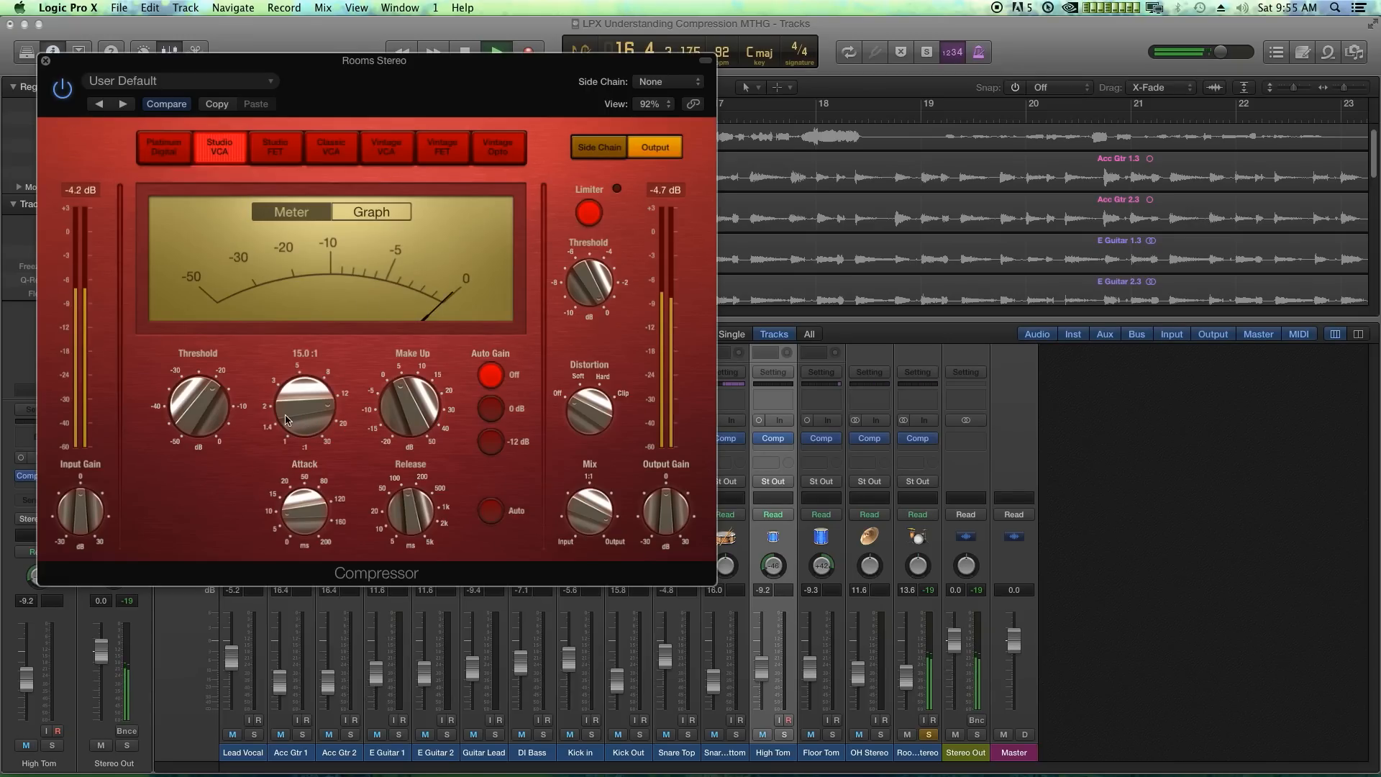
pyautogui.moveTo(207, 410); pyautogui.dragTo(207, 419)
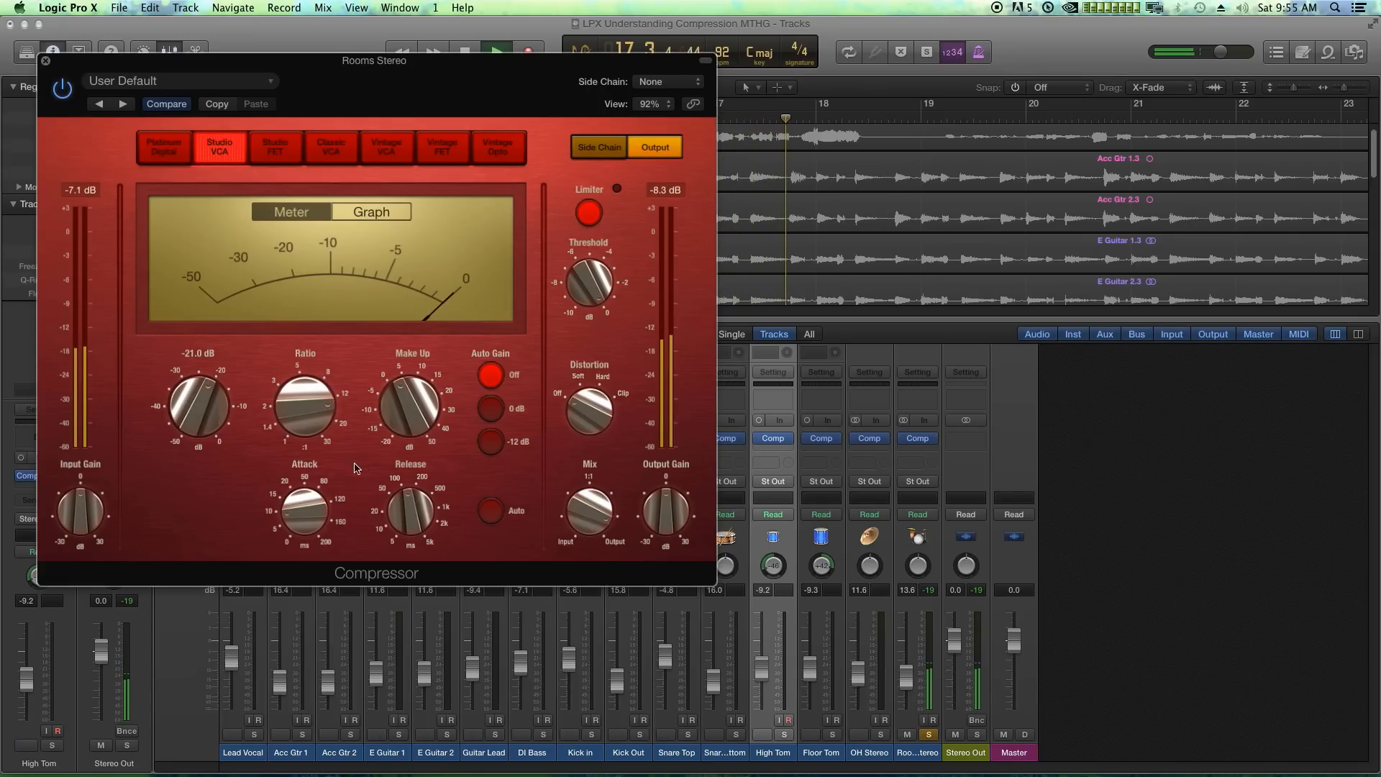
pyautogui.moveTo(414, 404); pyautogui.dragTo(410, 391)
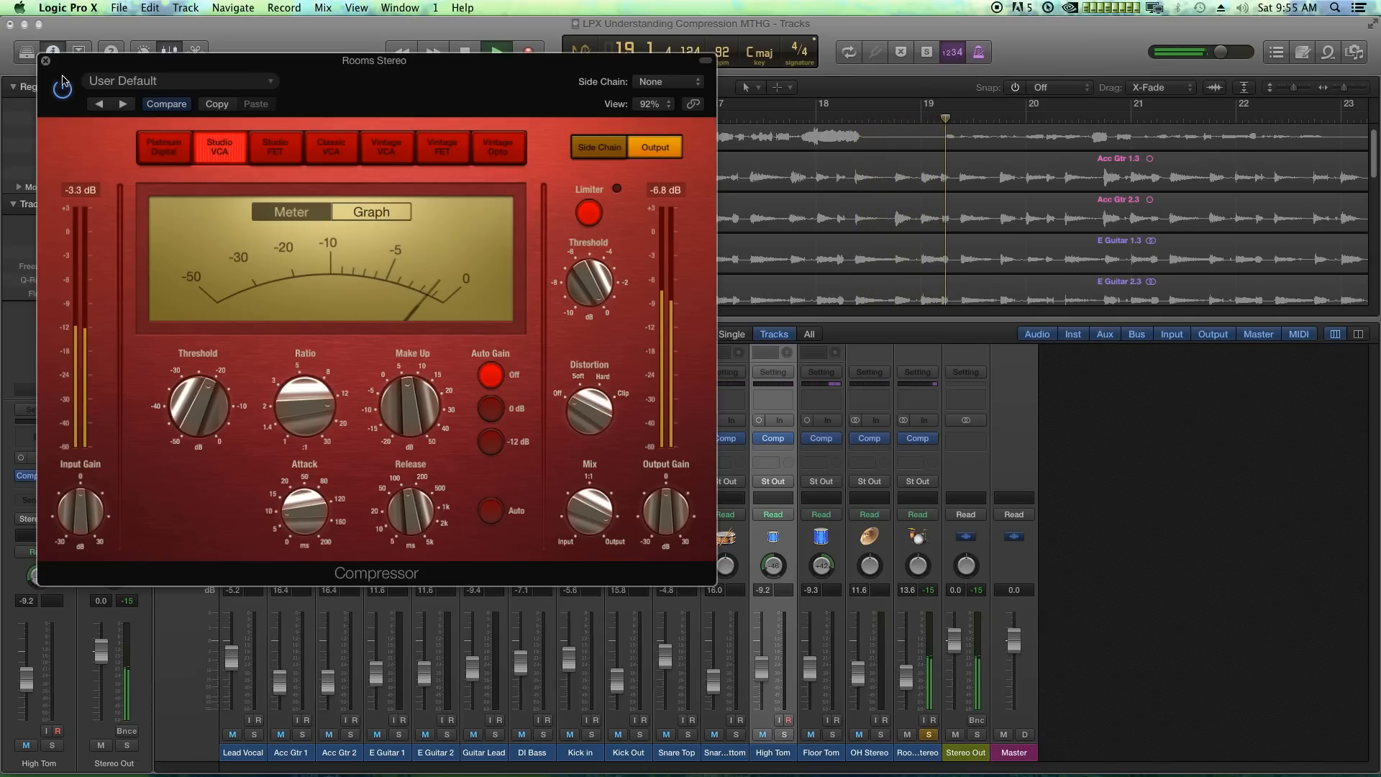
pyautogui.press('super+w')
pyautogui.press('space')
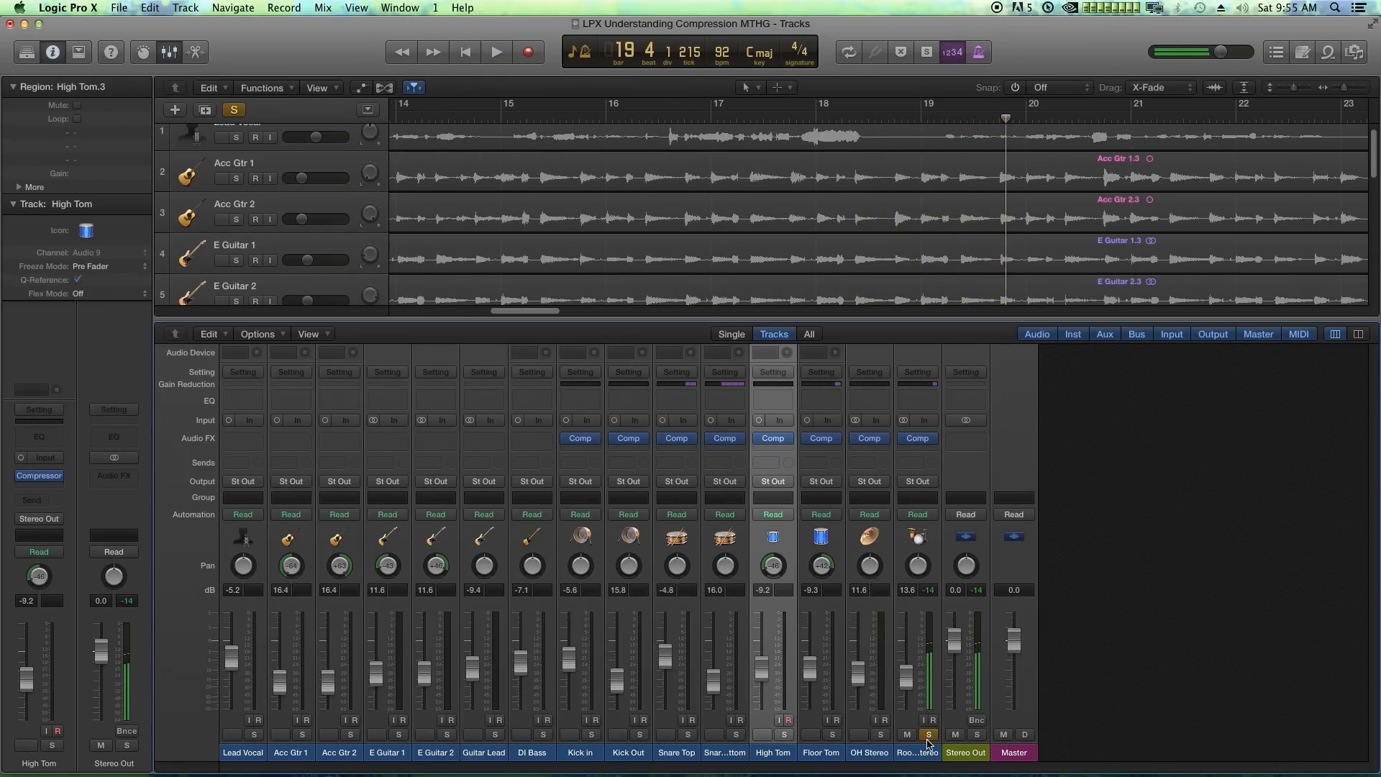
# Step: Unsolo Rooms Stereo, solo all eight drum channels from Kick in to Rooms Stereo together, and play the kit
pyautogui.click(928, 735)
pyautogui.click(926, 752)
pyautogui.keyDown('shift'); pyautogui.click(580, 754); pyautogui.keyUp('shift')
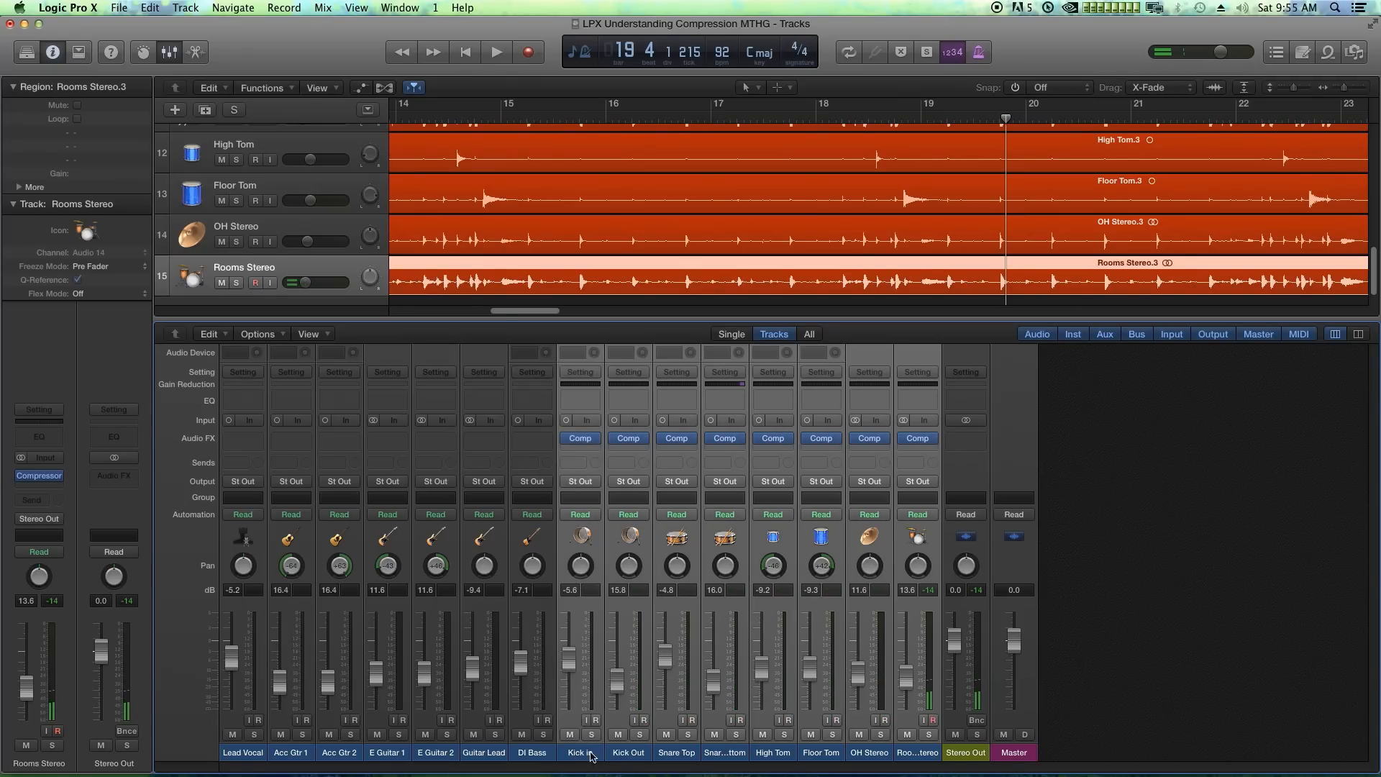
pyautogui.click(593, 734)
pyautogui.click(1101, 680)
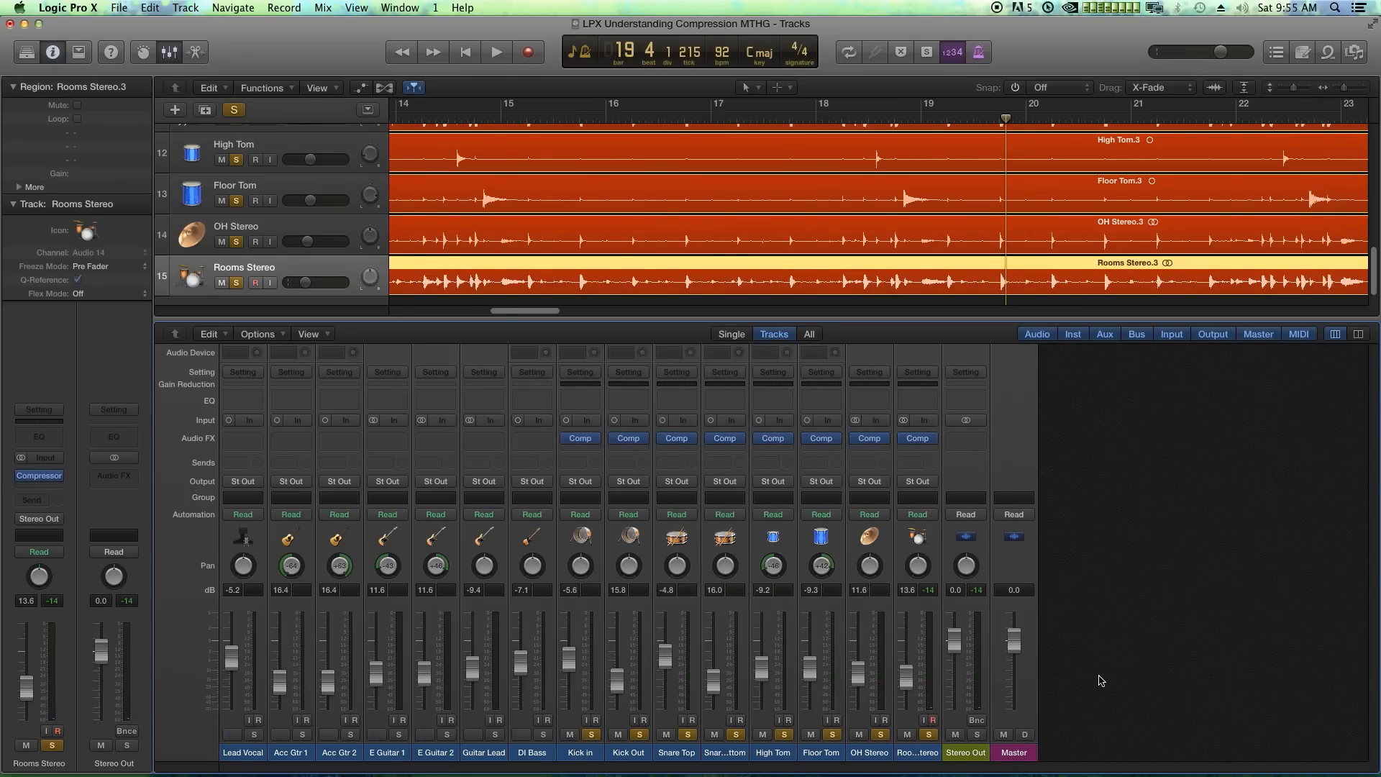
pyautogui.press('space')
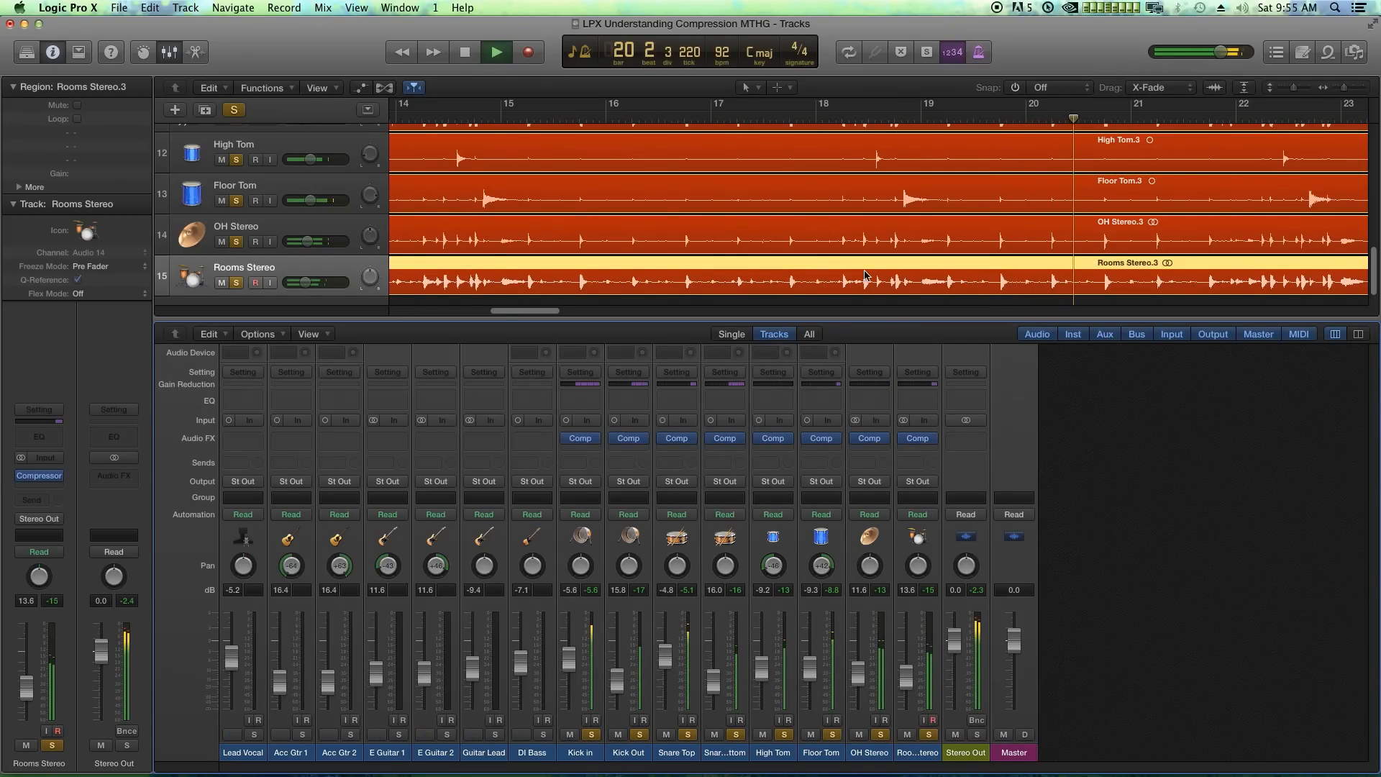
# Step: Enable cycle mode, set the cycle range from about bar 2 to bar 24, and play the soloed drums from its start
pyautogui.press('x')
pyautogui.press('super+Left')
pyautogui.press('super+Left')
pyautogui.press('super+Left')
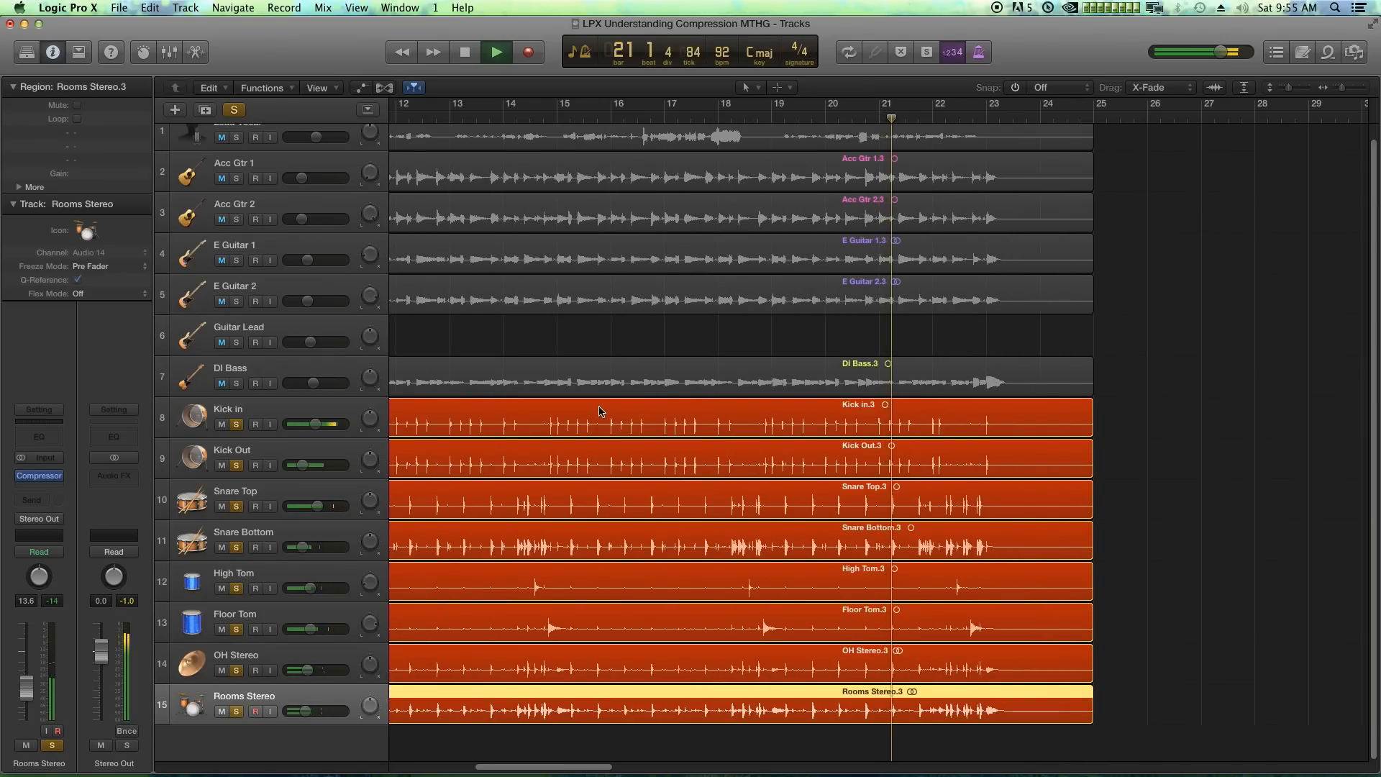
pyautogui.press('space')
pyautogui.press('Return')
pyautogui.press('c')
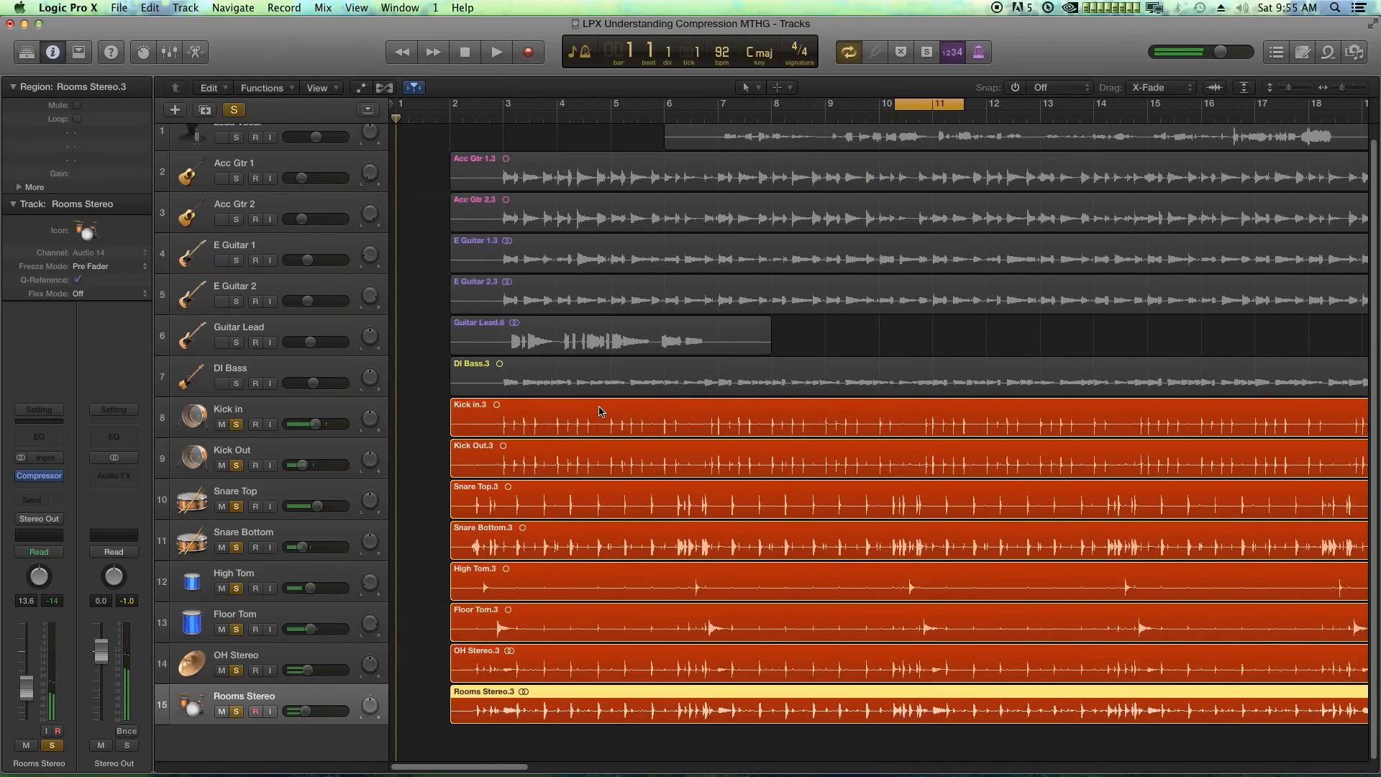
pyautogui.press('super+Left')
pyautogui.press('super+Left')
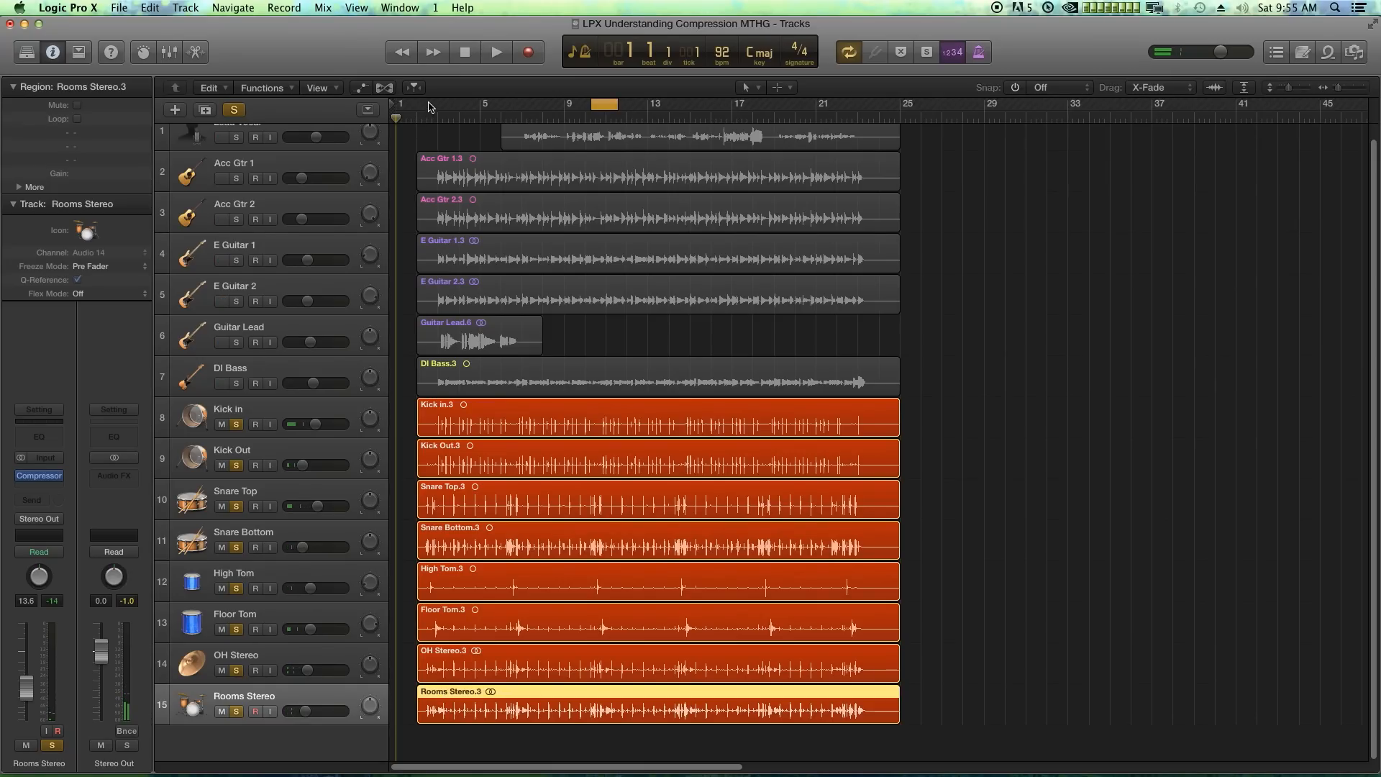
pyautogui.moveTo(429, 106); pyautogui.dragTo(890, 183)
pyautogui.press('space')
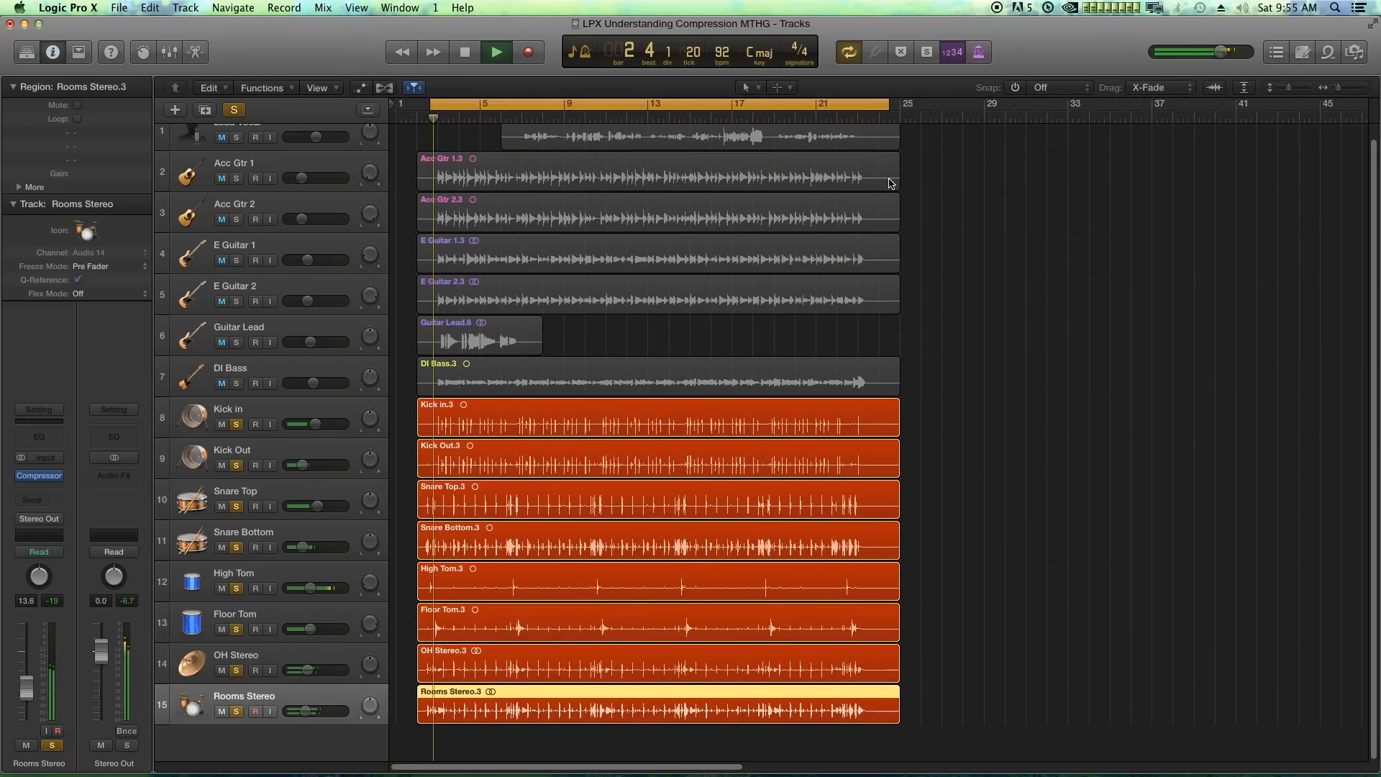
pyautogui.moveTo(432, 105); pyautogui.dragTo(424, 105)
# Step: Select the Kick in through Rooms Stereo channels in the mixer and lower their faders together, bringing Kick in to -7.8 dB
pyautogui.press('x')
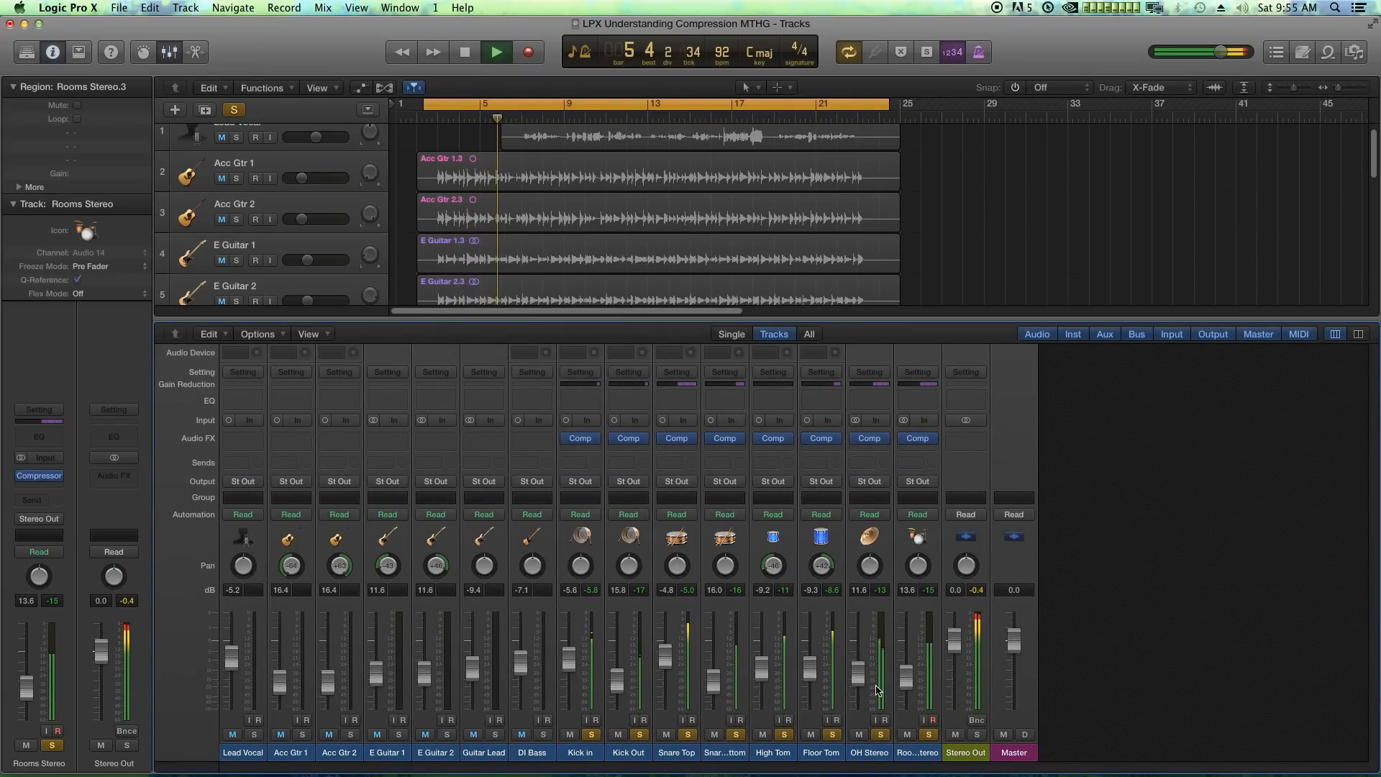
pyautogui.moveTo(595, 760); pyautogui.dragTo(896, 746)
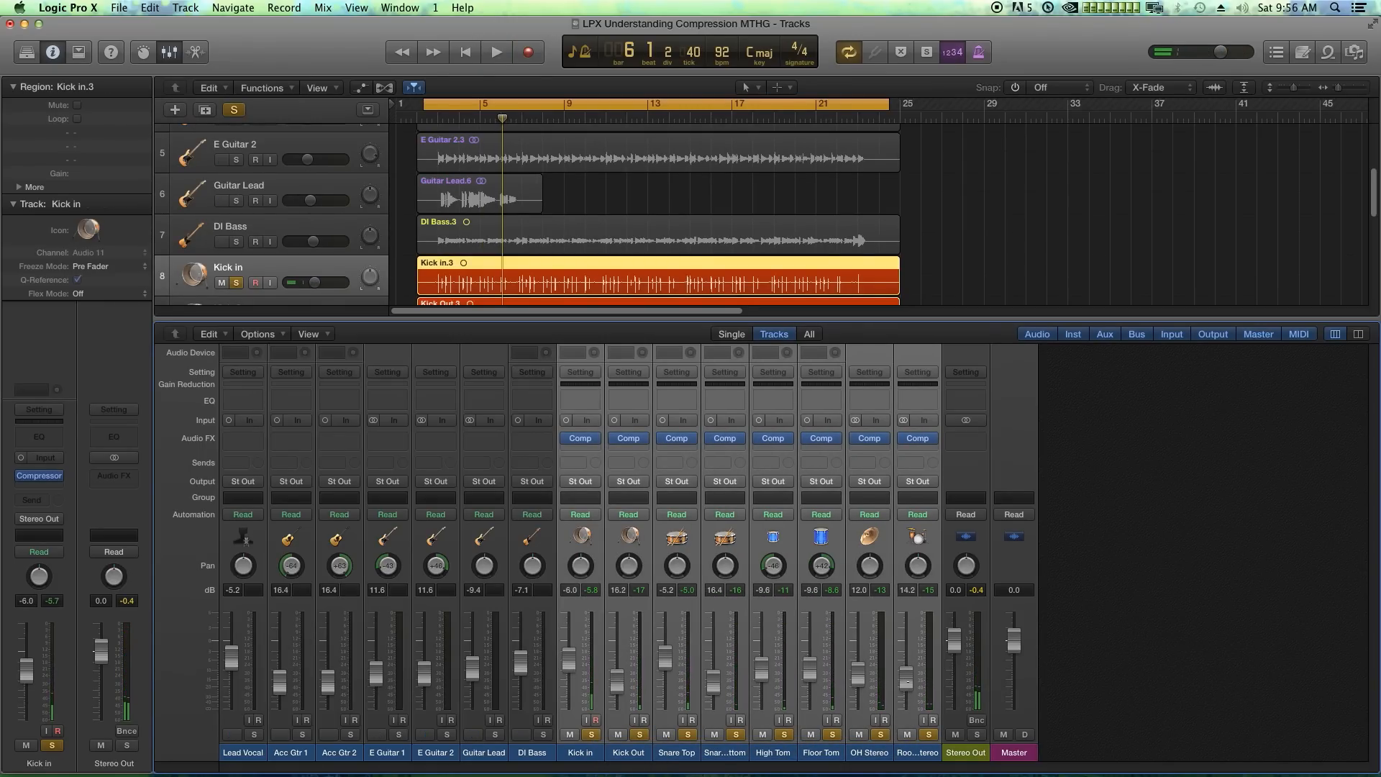
pyautogui.moveTo(907, 681); pyautogui.dragTo(908, 685)
pyautogui.click(1109, 674)
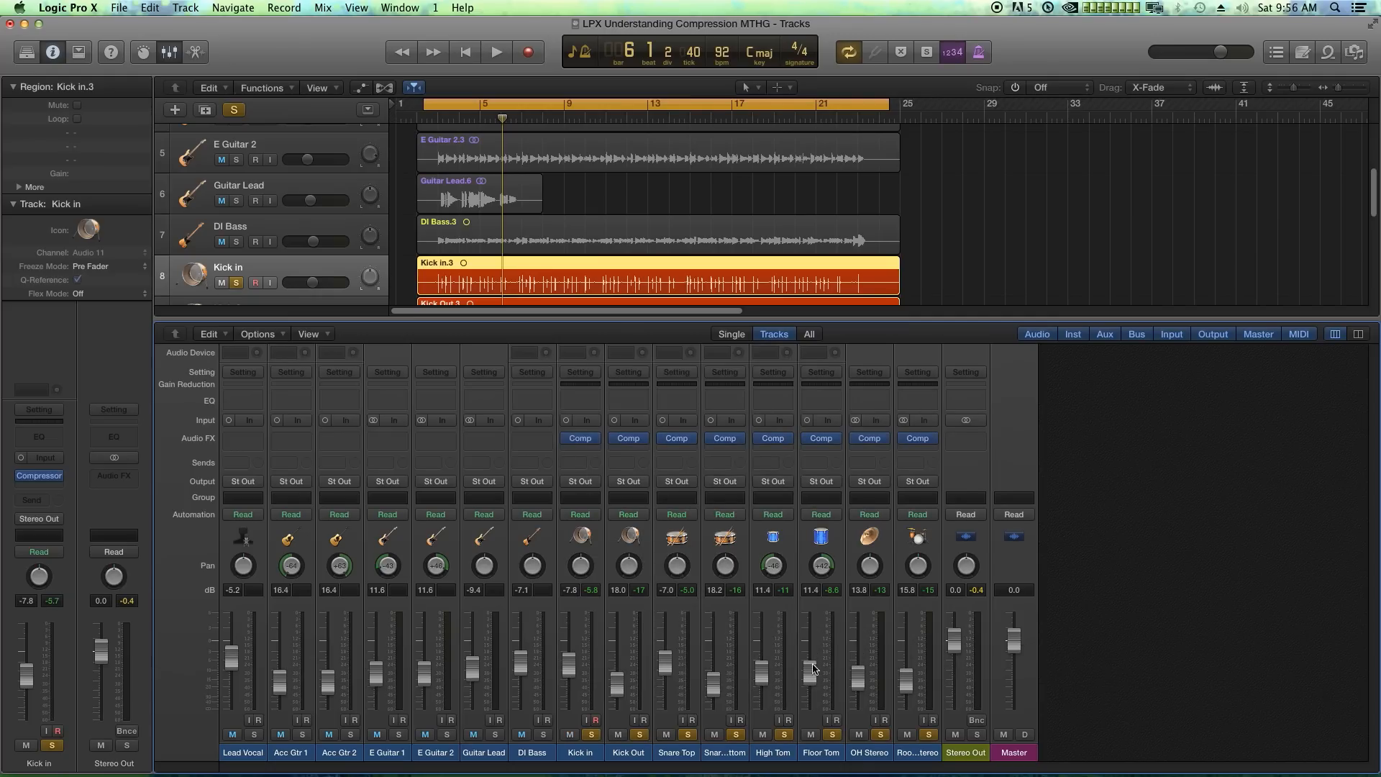
# Step: Rebalance the drum faders during playback, setting Kick in to -6.0 dB, Rooms Stereo to -16.6 dB and High Tom to -9.0 dB
pyautogui.press('space')
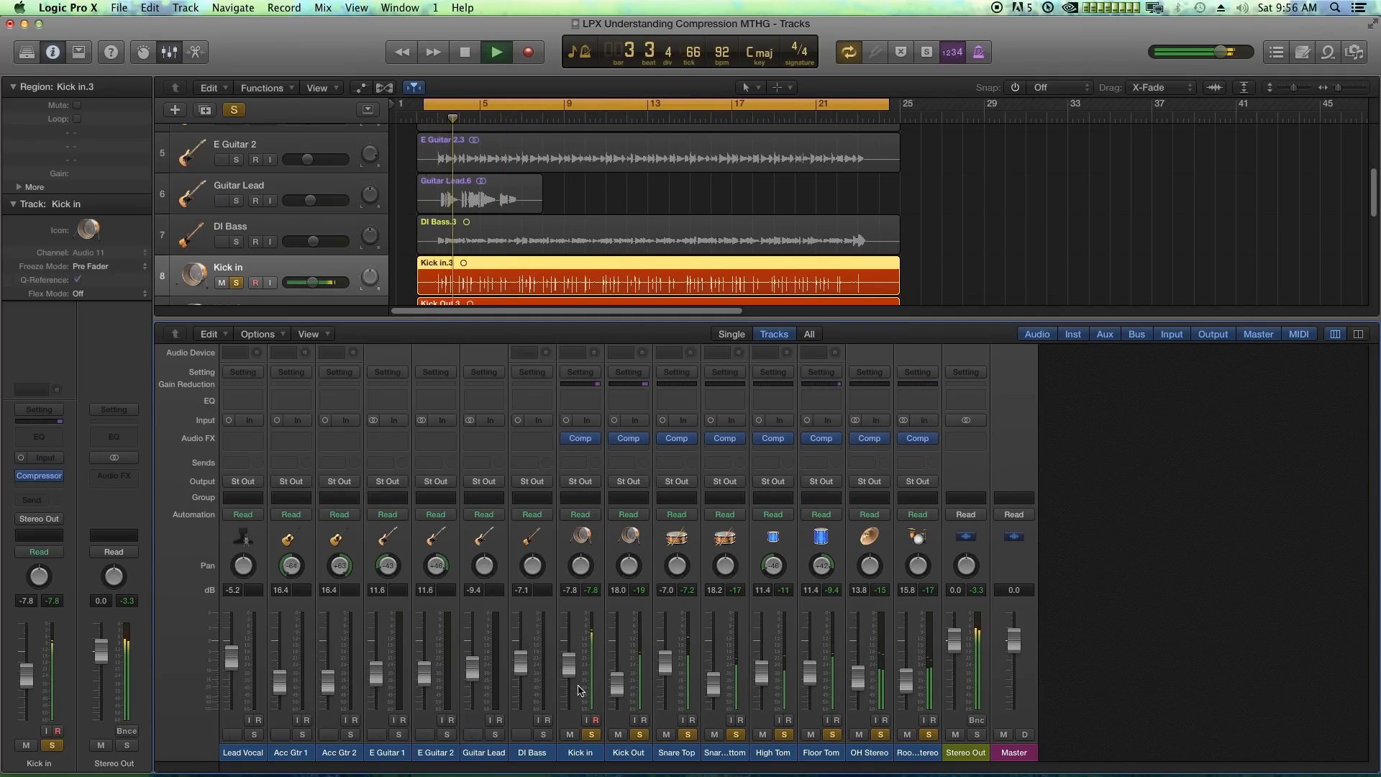
pyautogui.moveTo(569, 664); pyautogui.dragTo(568, 657)
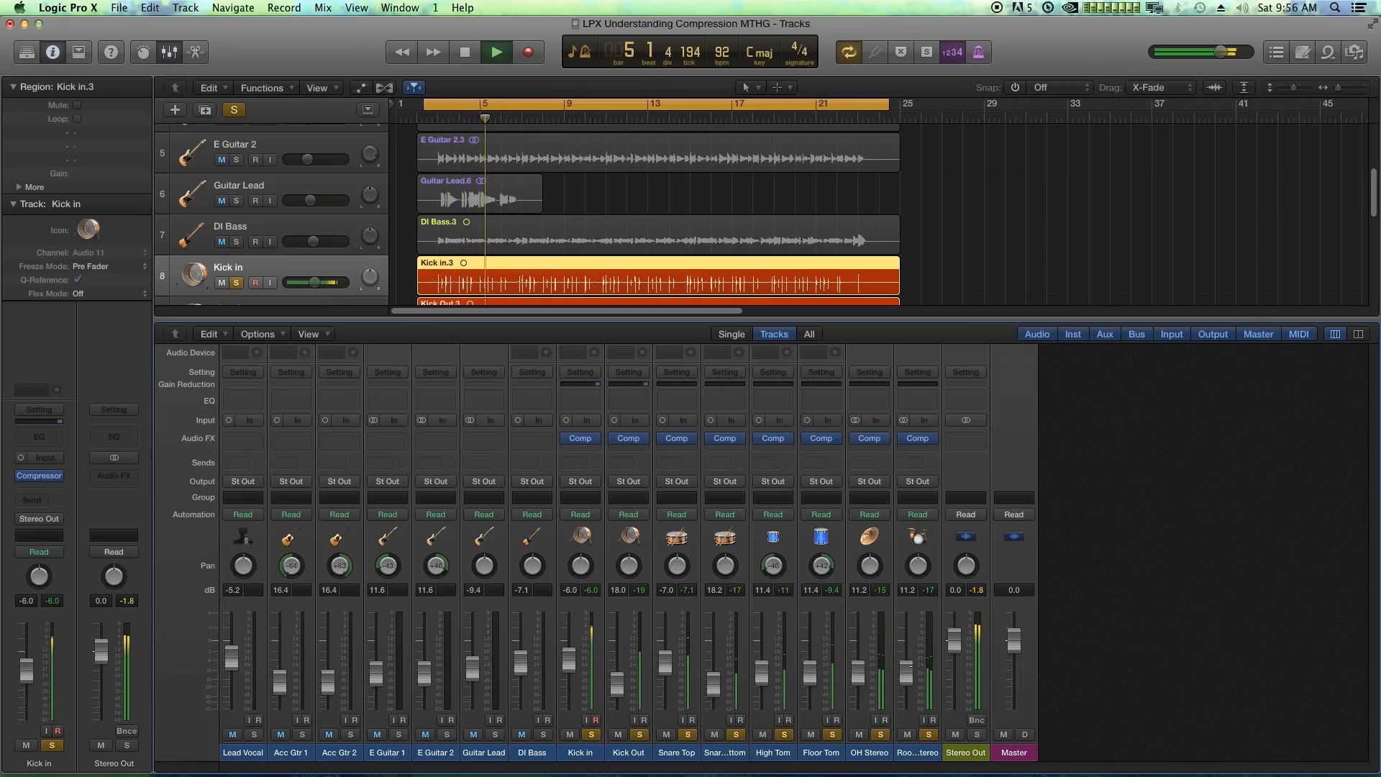
pyautogui.moveTo(910, 668); pyautogui.dragTo(910, 678)
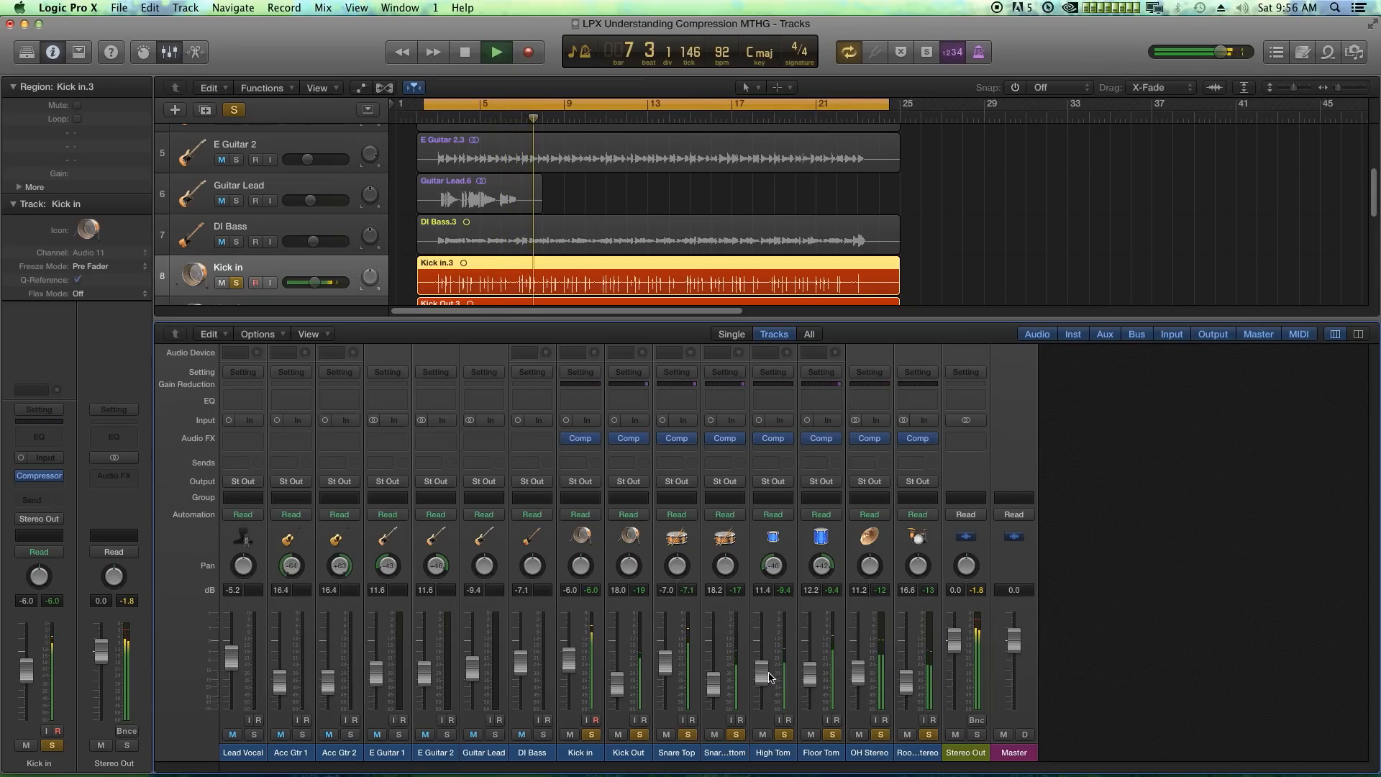
pyautogui.moveTo(769, 678); pyautogui.dragTo(769, 672)
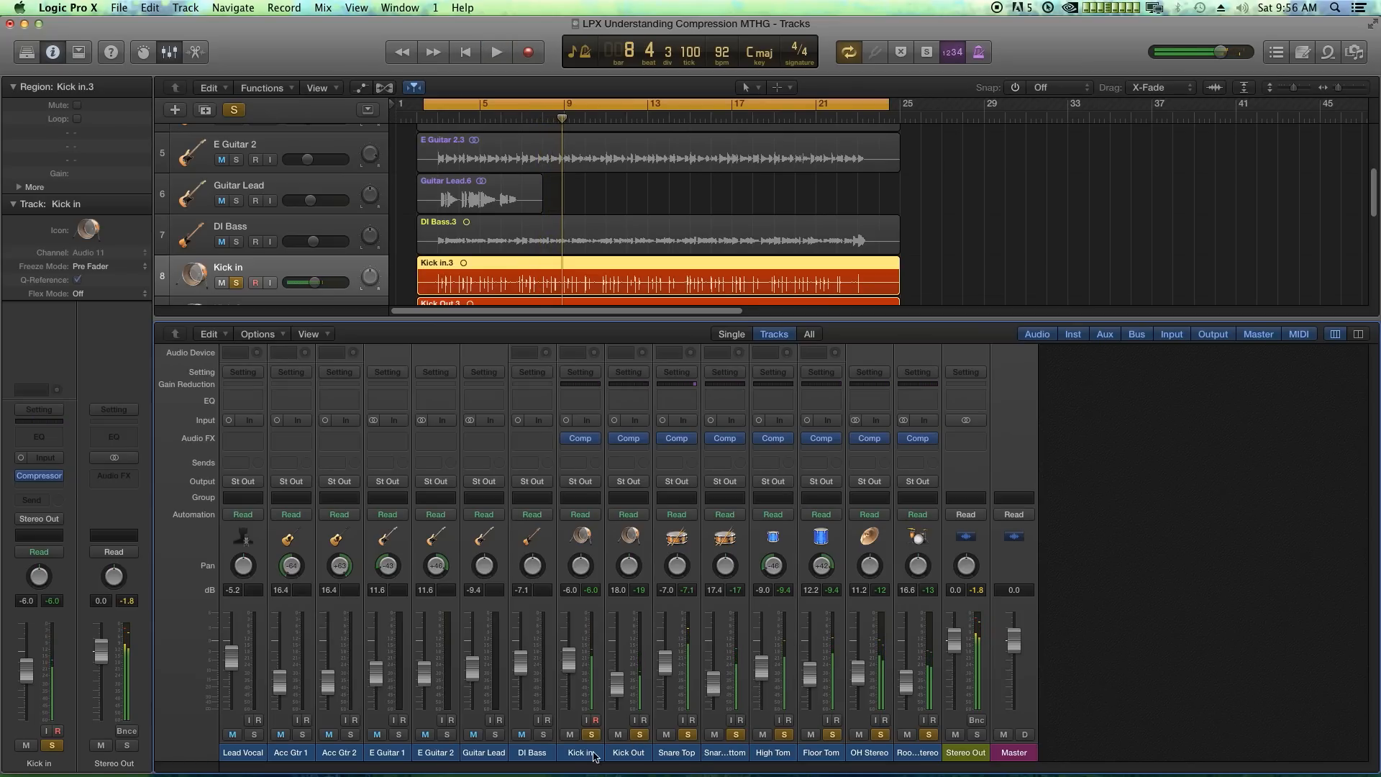
# Step: Bypass and re-enable the compressors on all drum channels together during playback to compare the kit with and without compression
pyautogui.moveTo(594, 755); pyautogui.dragTo(908, 756)
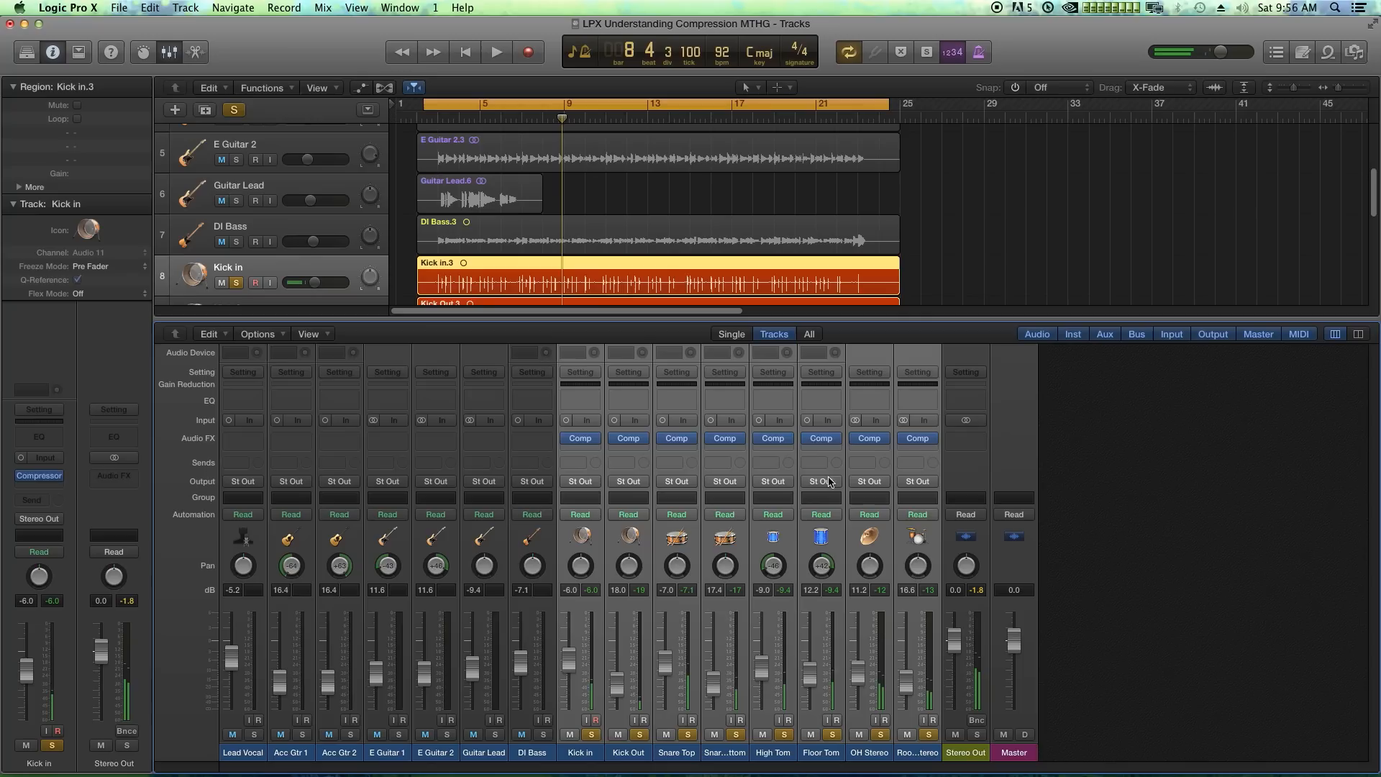
pyautogui.click(760, 438)
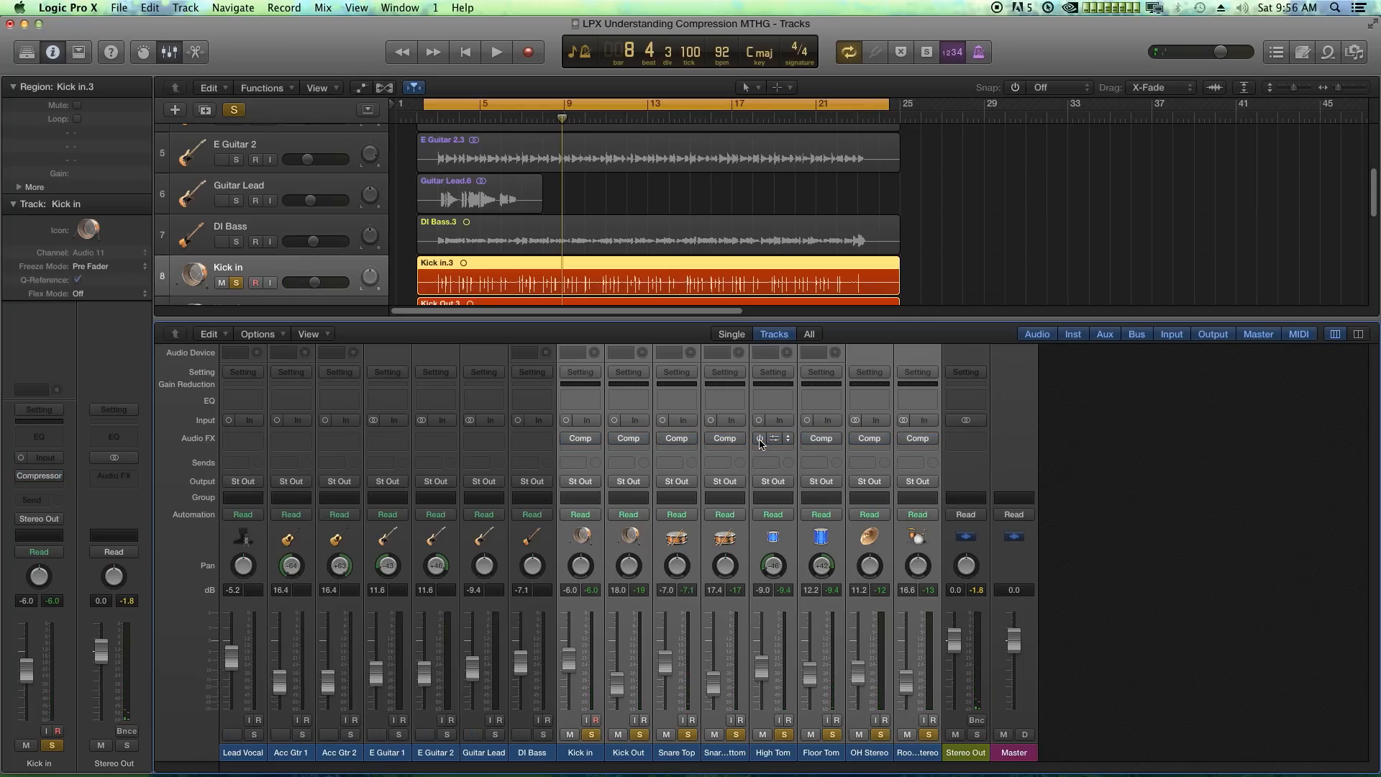
pyautogui.press('space')
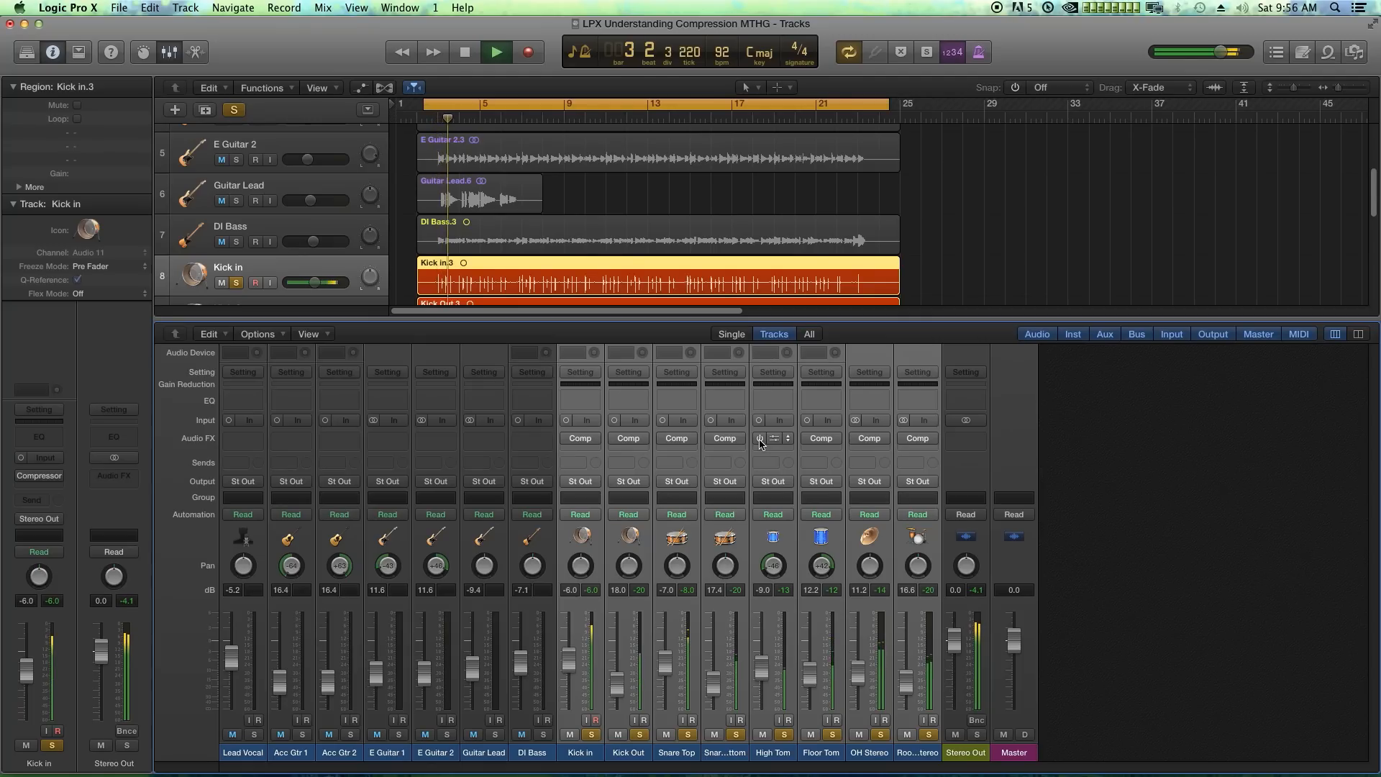
pyautogui.keyDown('alt'); pyautogui.click(760, 439); pyautogui.keyUp('alt')
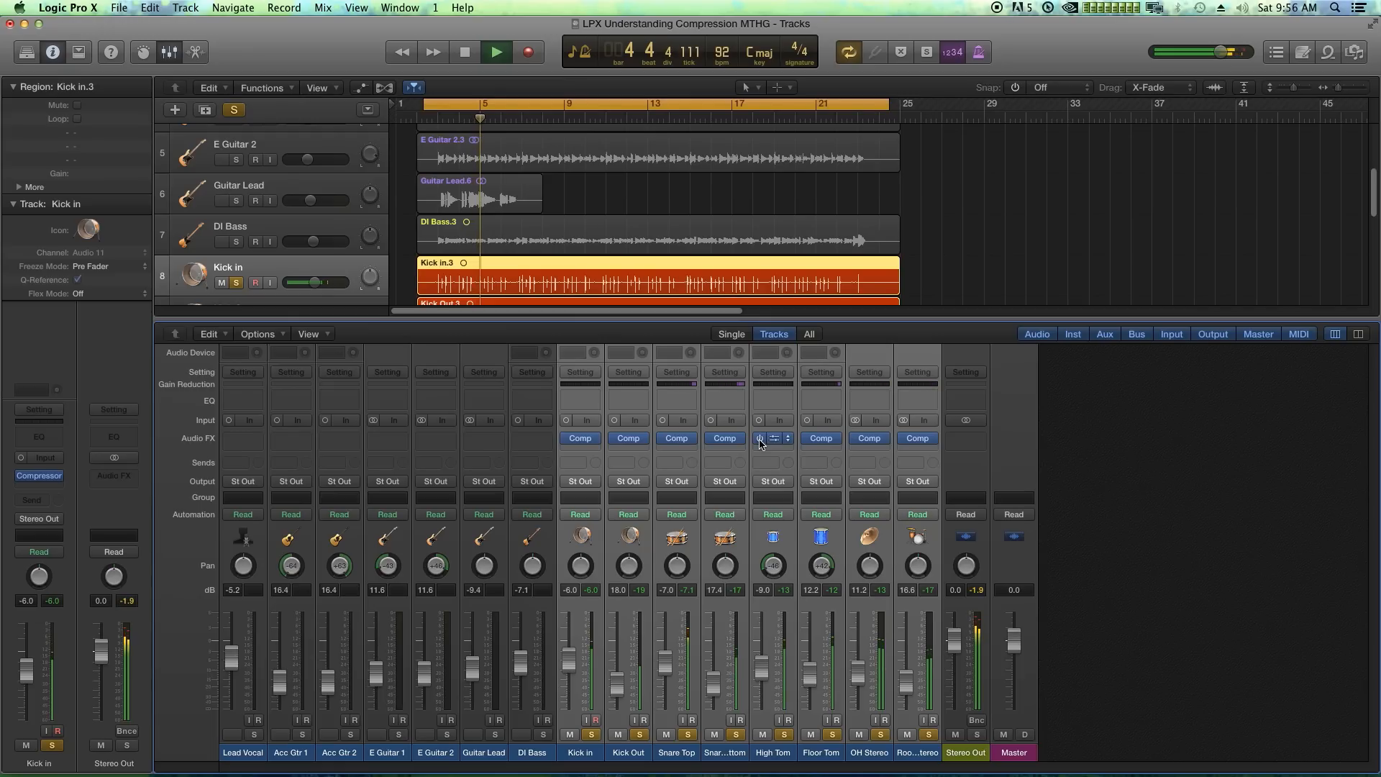
pyautogui.keyDown('alt'); pyautogui.click(760, 439); pyautogui.keyUp('alt')
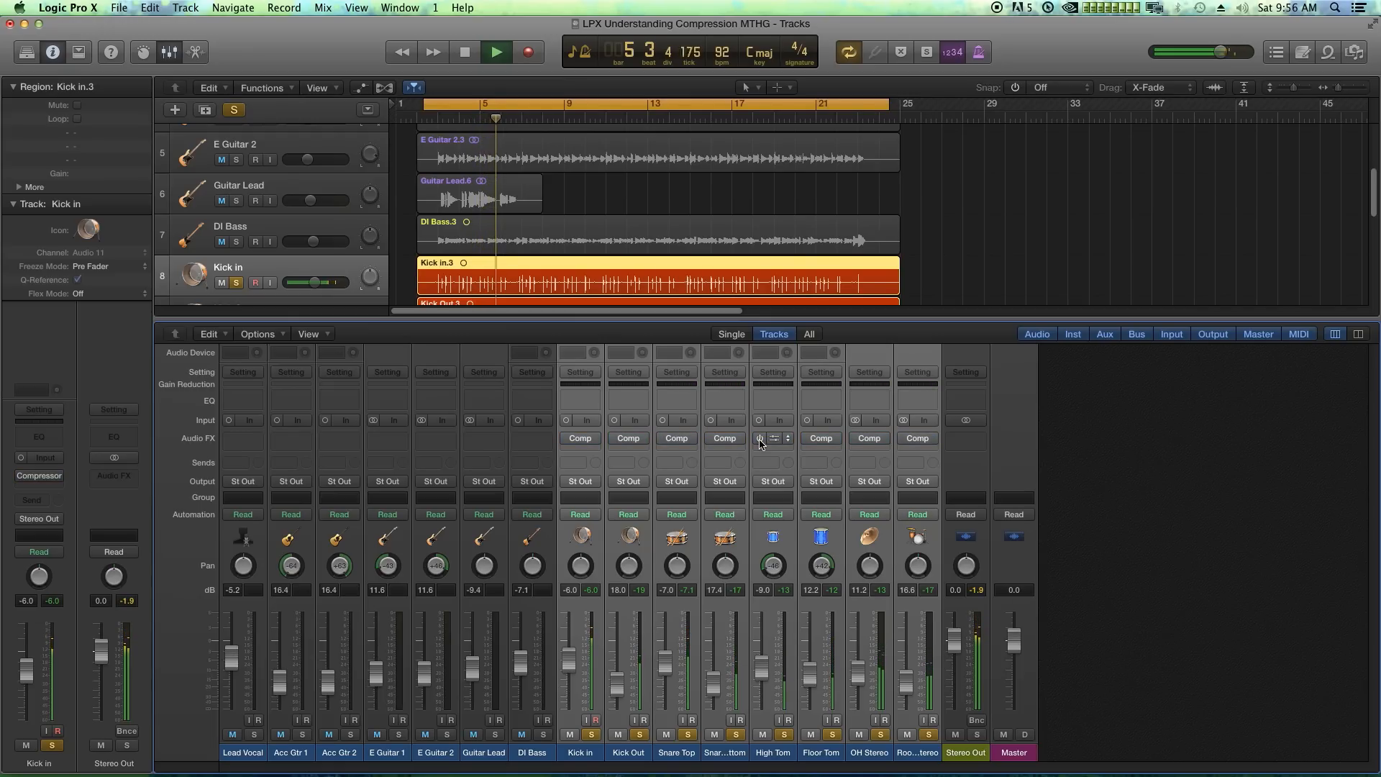
pyautogui.keyDown('alt'); pyautogui.click(760, 438); pyautogui.keyUp('alt')
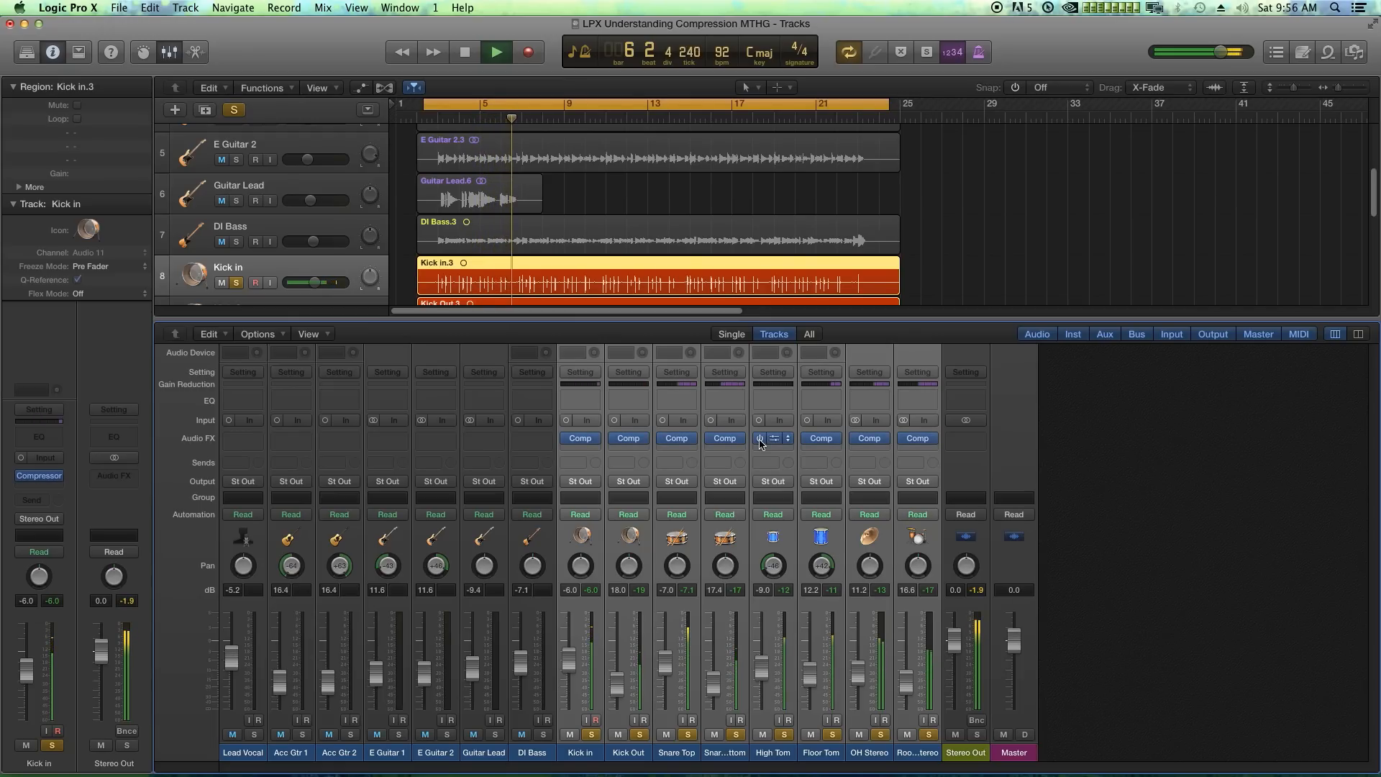
pyautogui.press('space')
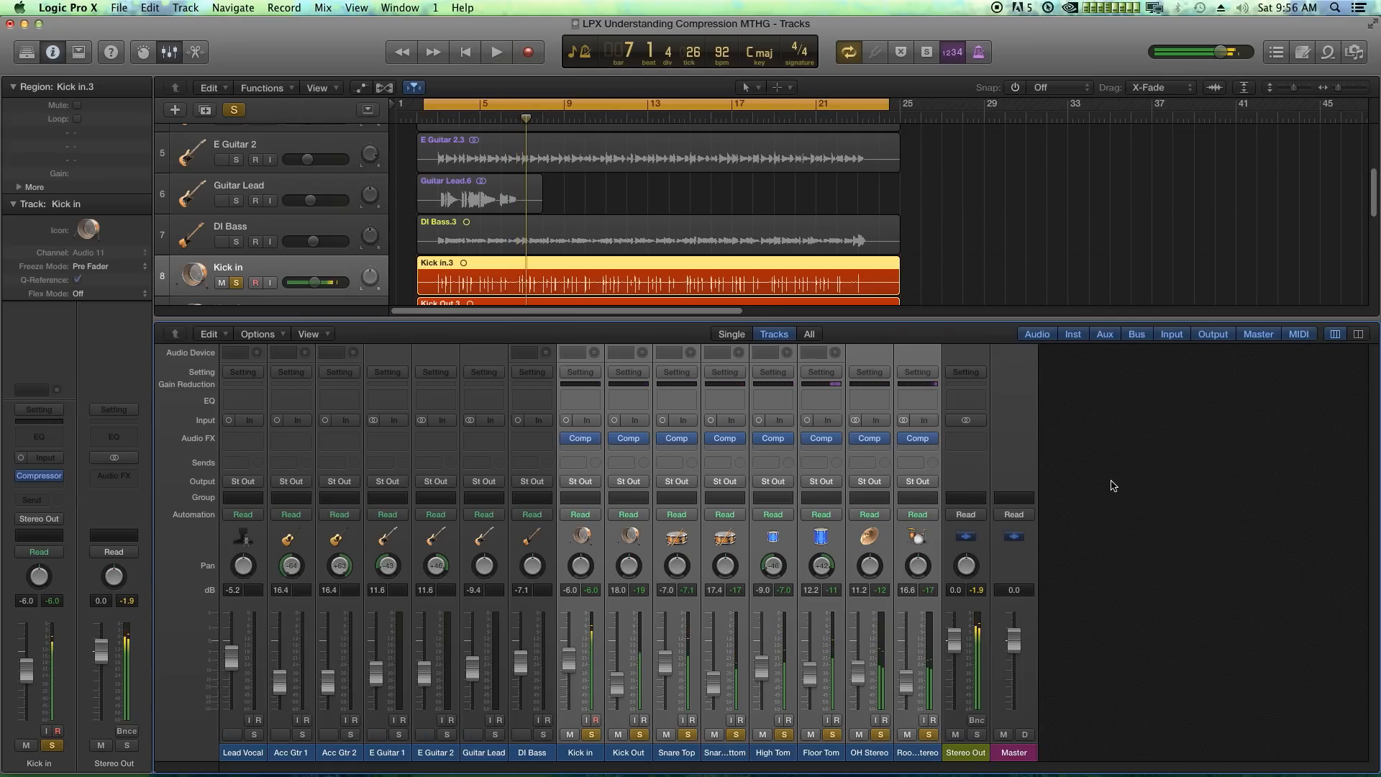
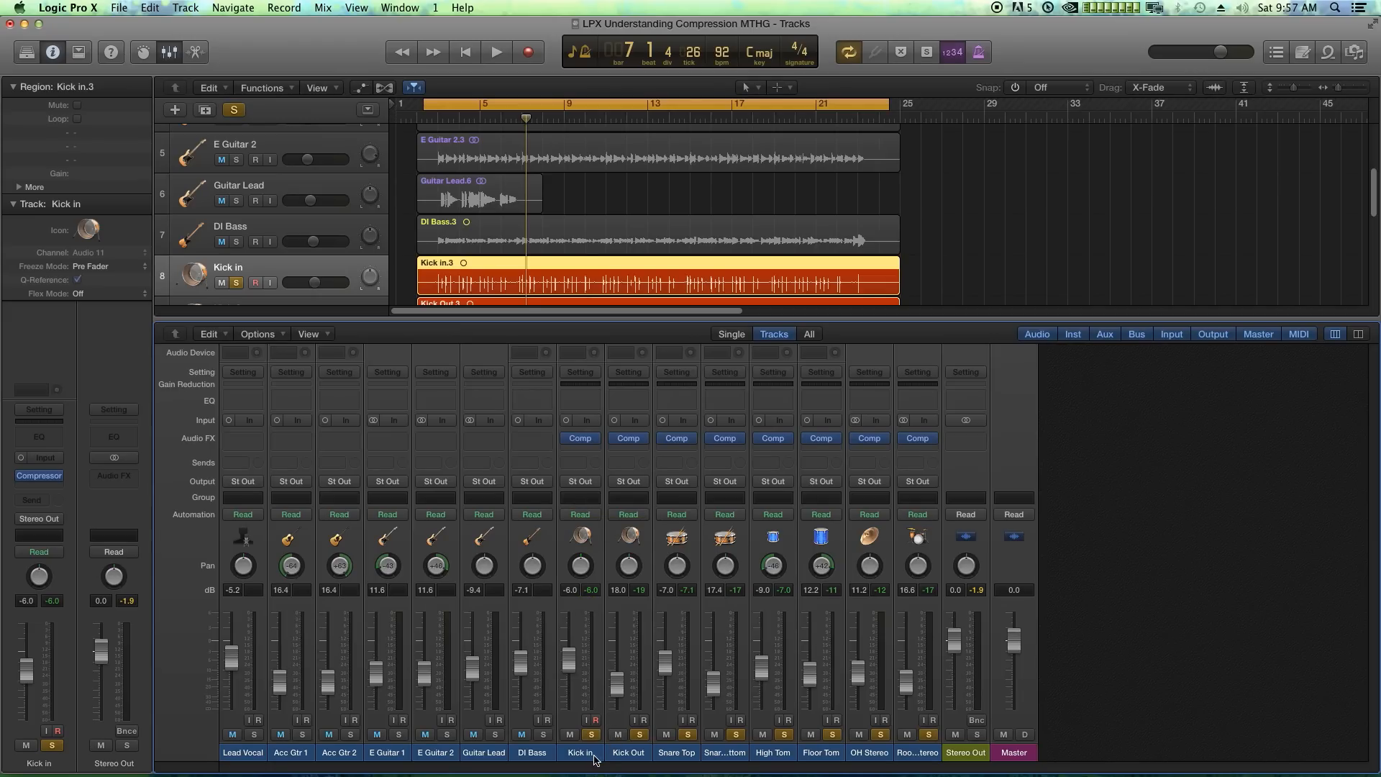
# Step: Unsolo the drum channels, solo DI Bass for playback, and move the cycle start to about beat 4 of bar 2
pyautogui.moveTo(595, 759); pyautogui.dragTo(921, 749)
pyautogui.press('s')
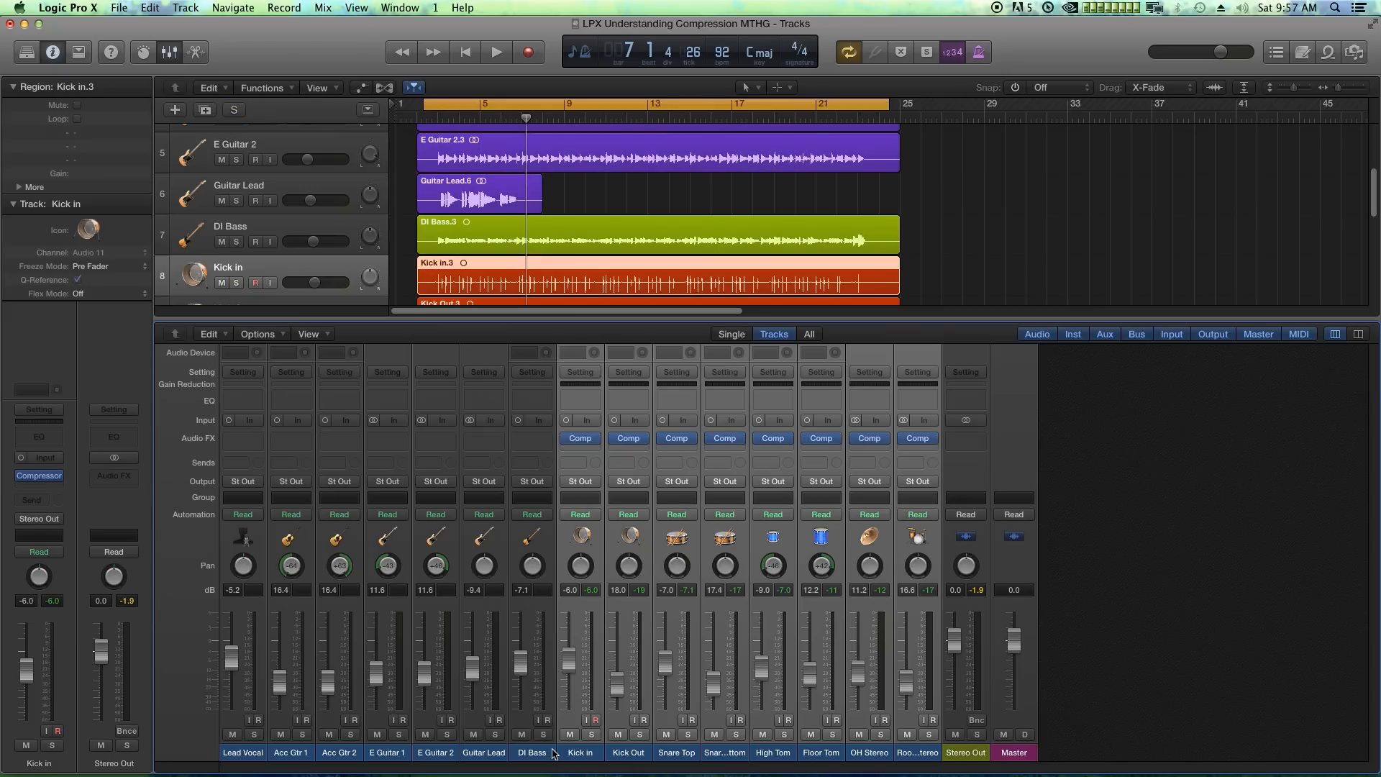
pyautogui.click(531, 247)
pyautogui.press('s')
pyautogui.press('space')
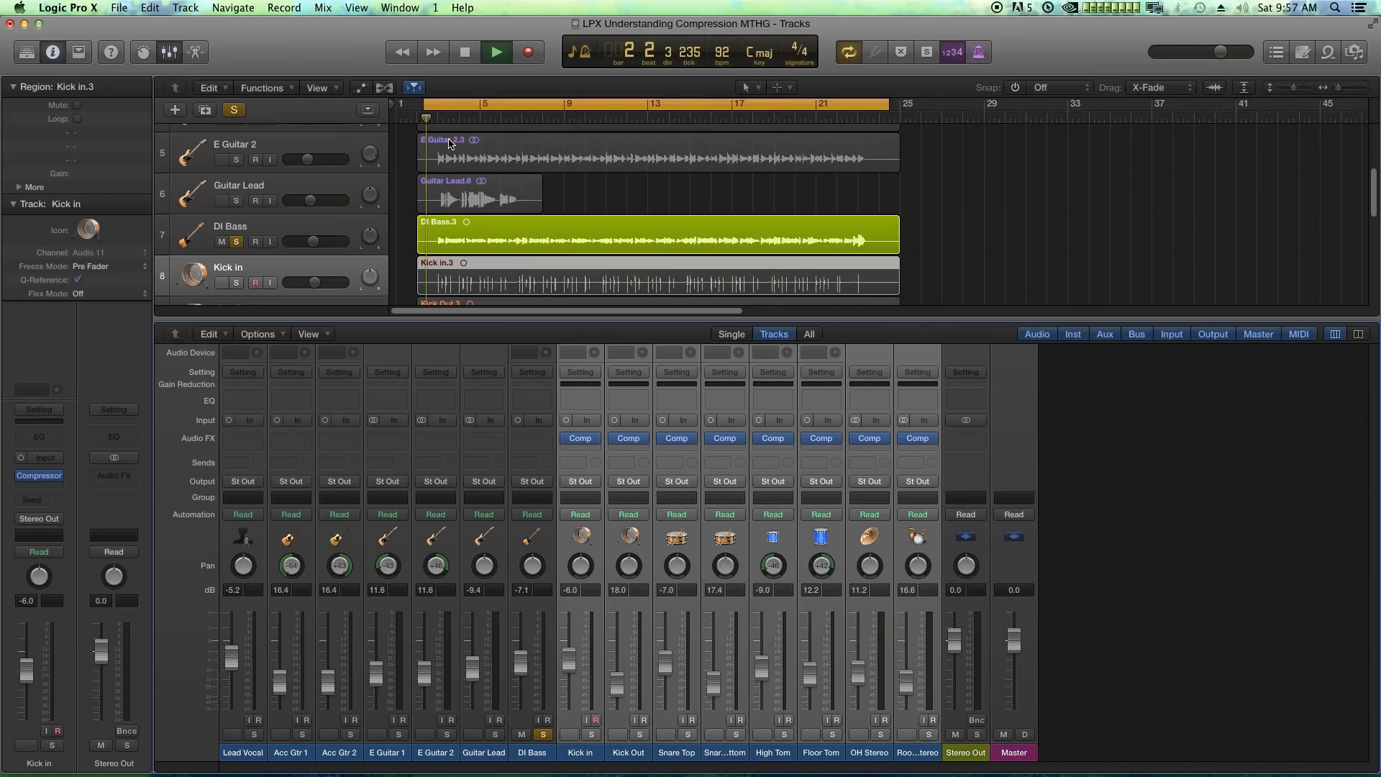
pyautogui.moveTo(425, 105); pyautogui.dragTo(438, 105)
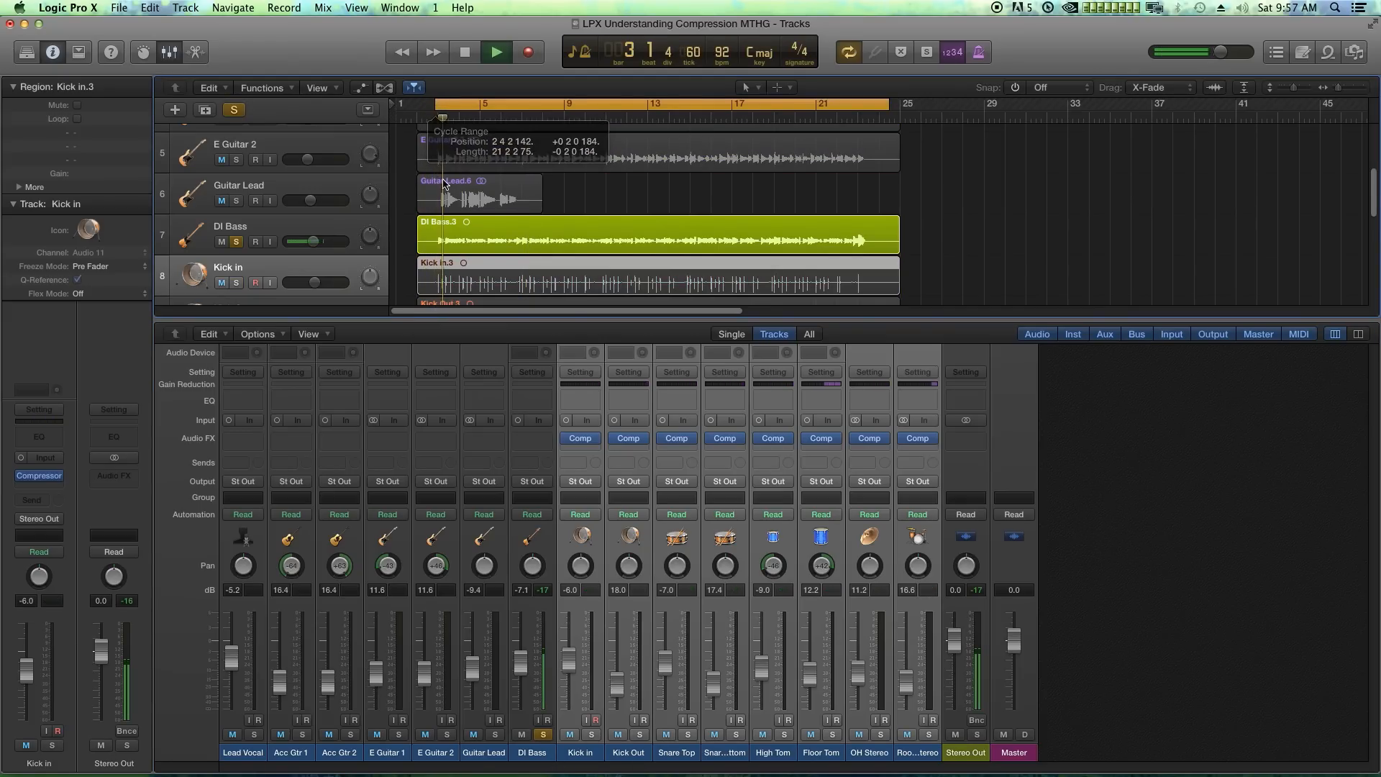
pyautogui.click(535, 441)
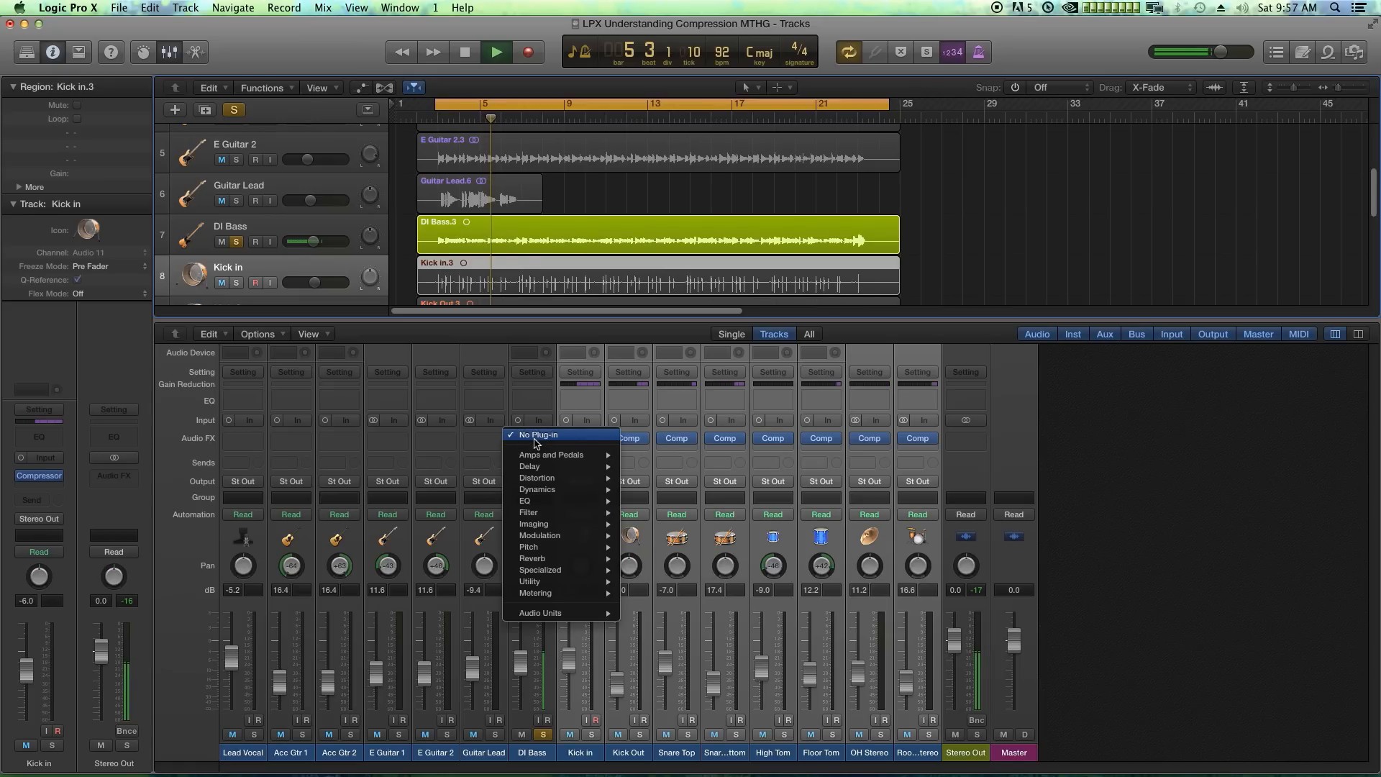
pyautogui.click(1252, 469)
pyautogui.click(1160, 502)
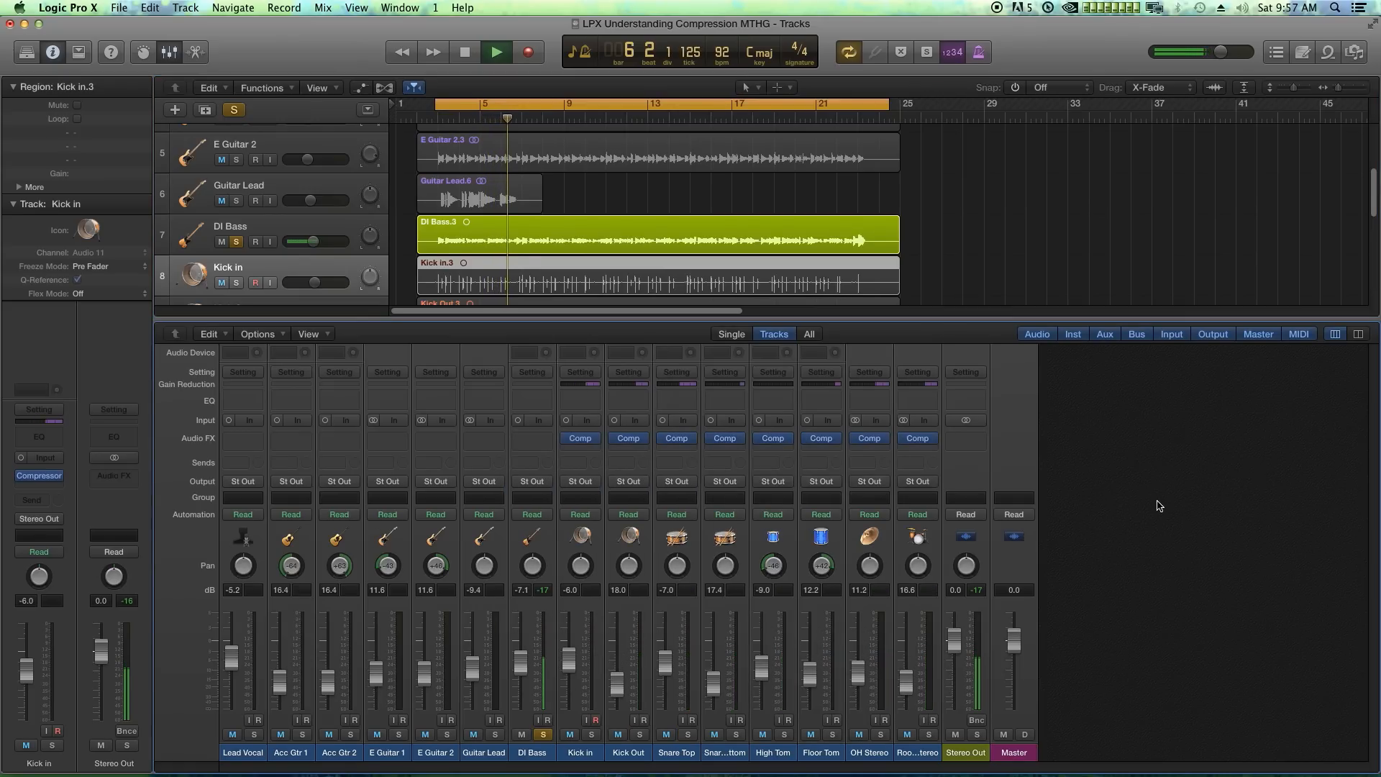
# Step: Stop playback, insert a Compressor on the DI Bass channel, and move its window clear of the bass channel strip
pyautogui.press('space')
pyautogui.click(532, 438)
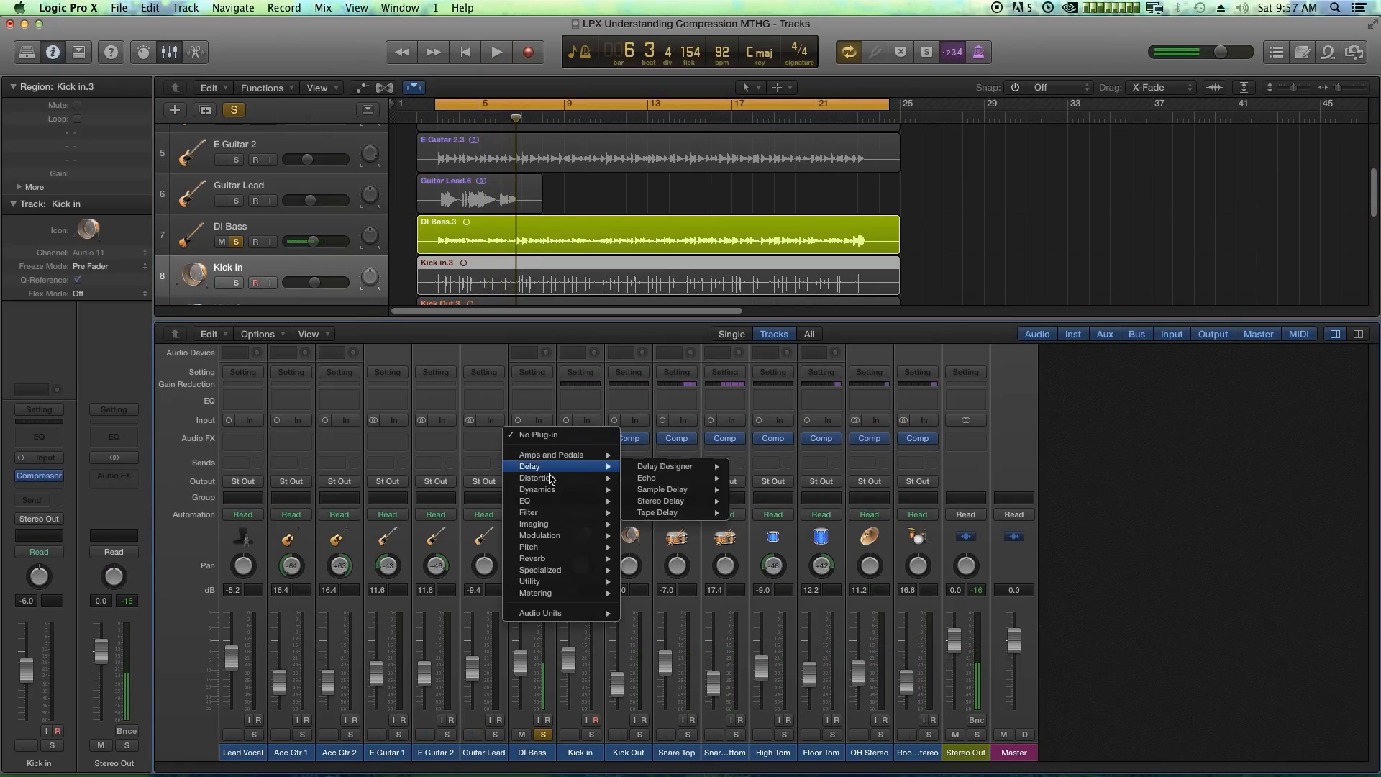
pyautogui.click(748, 506)
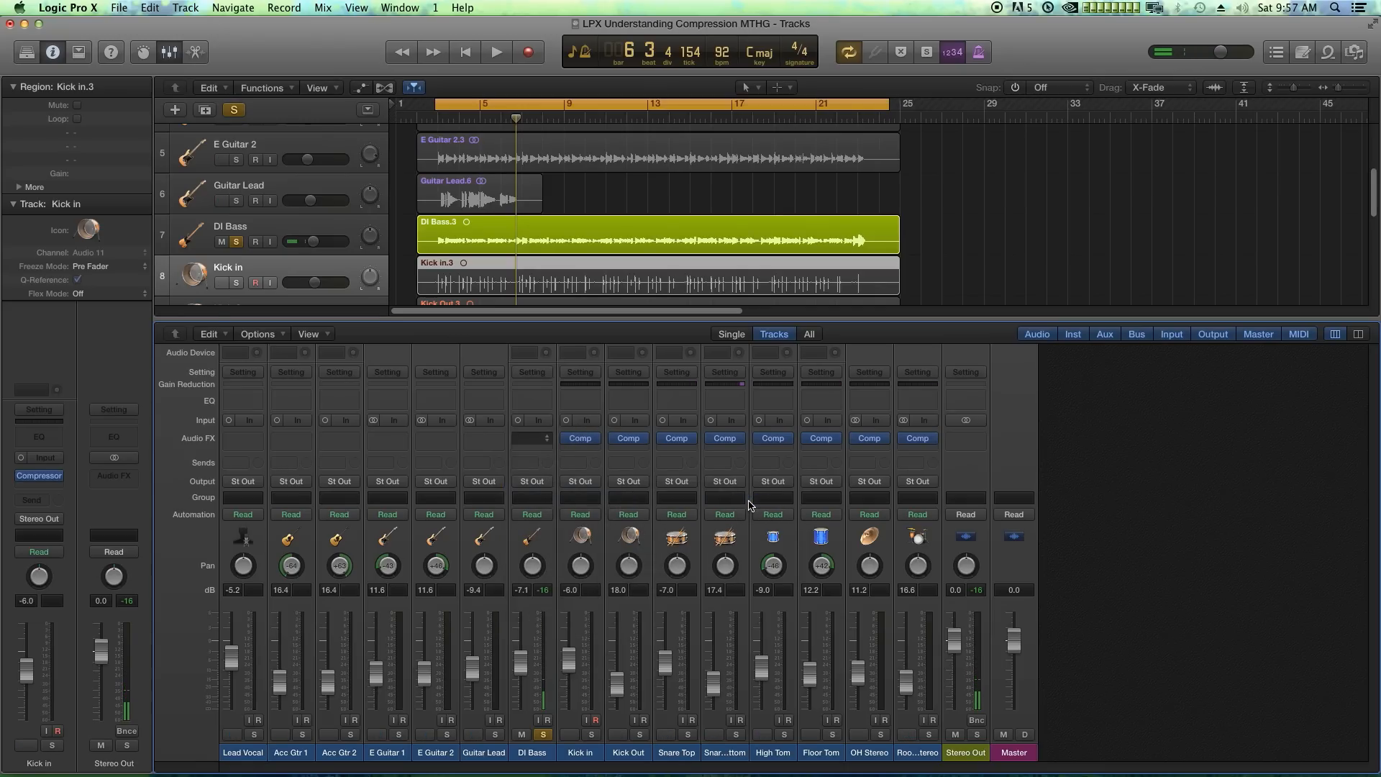
pyautogui.moveTo(478, 86); pyautogui.dragTo(984, 192)
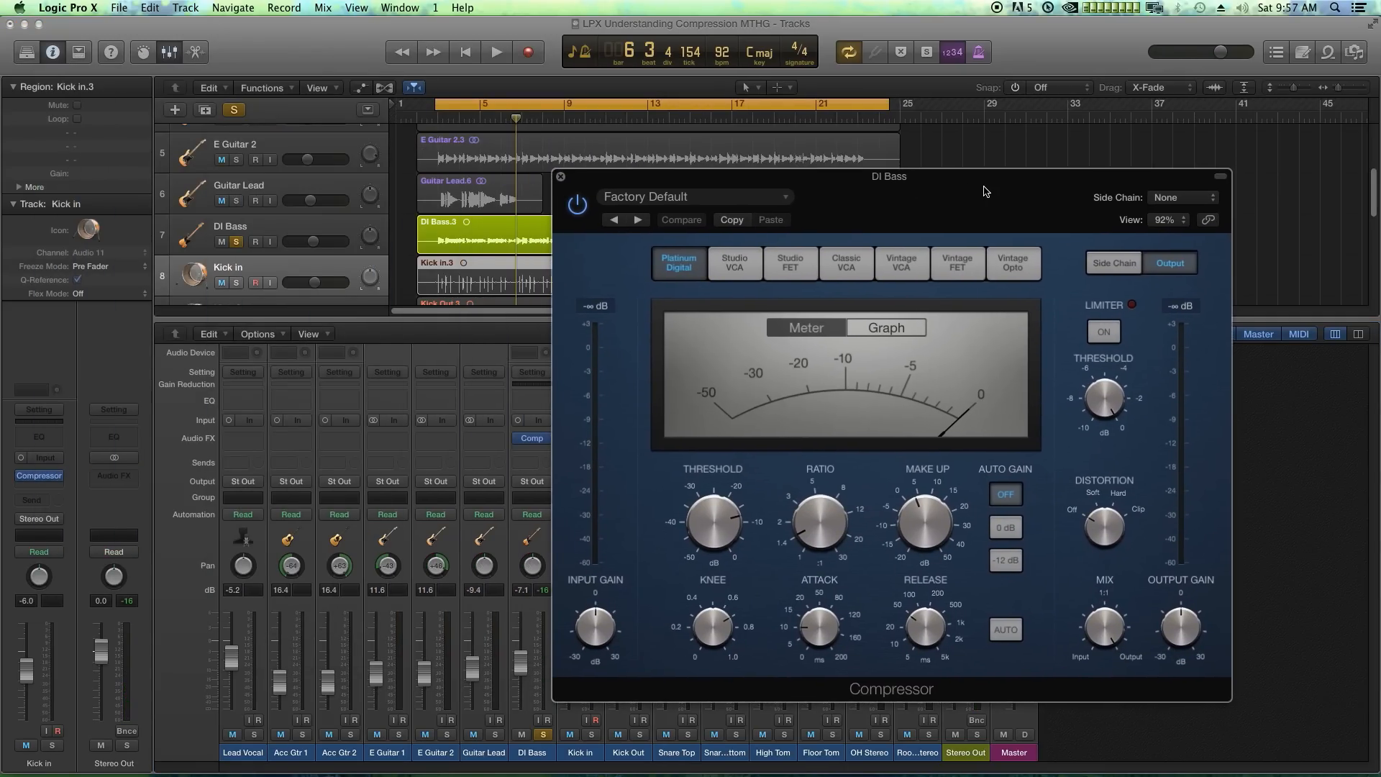
pyautogui.moveTo(844, 217); pyautogui.dragTo(839, 214)
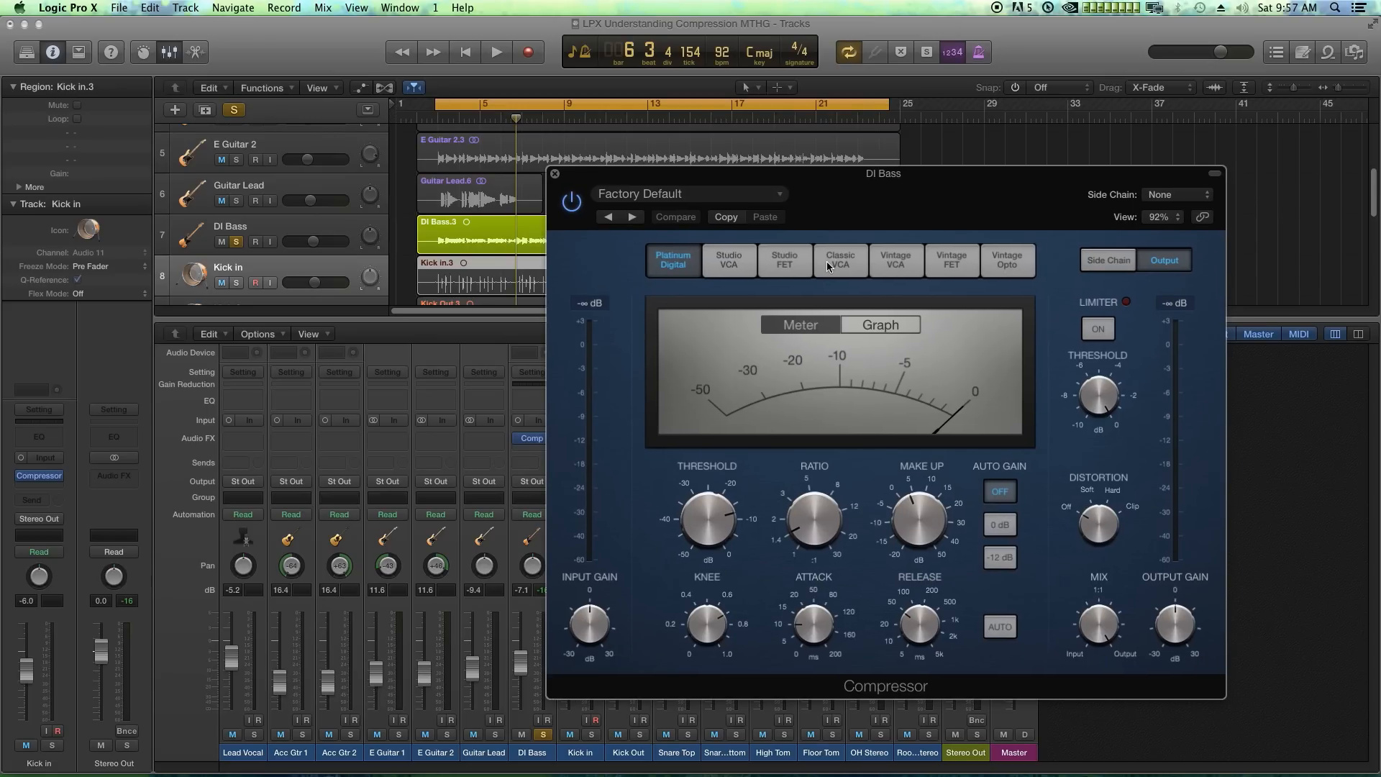
# Step: Switch the DI Bass compressor to Classic VCA, set the ratio to 6.8:1, lower the threshold, and raise the make-up gain during playback
pyautogui.click(915, 261)
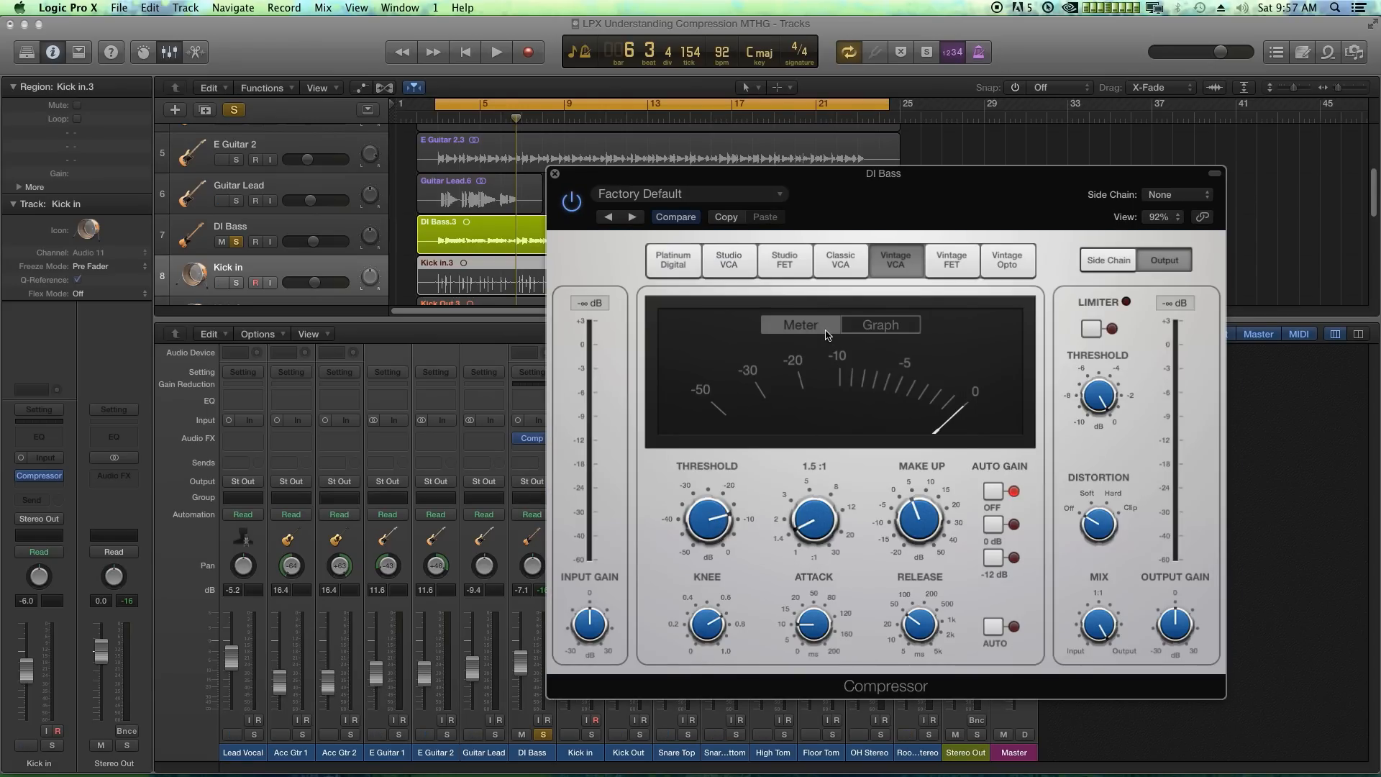
pyautogui.click(841, 261)
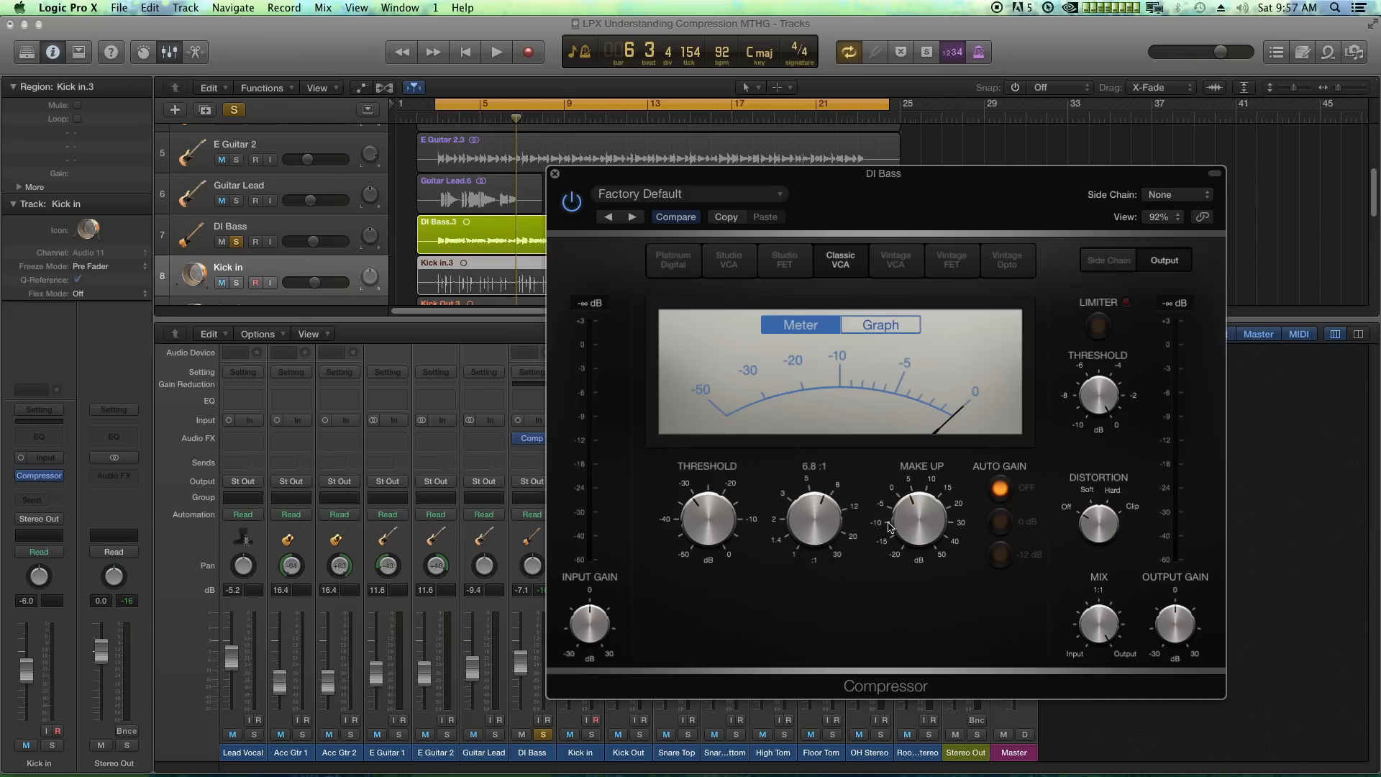
pyautogui.press('space')
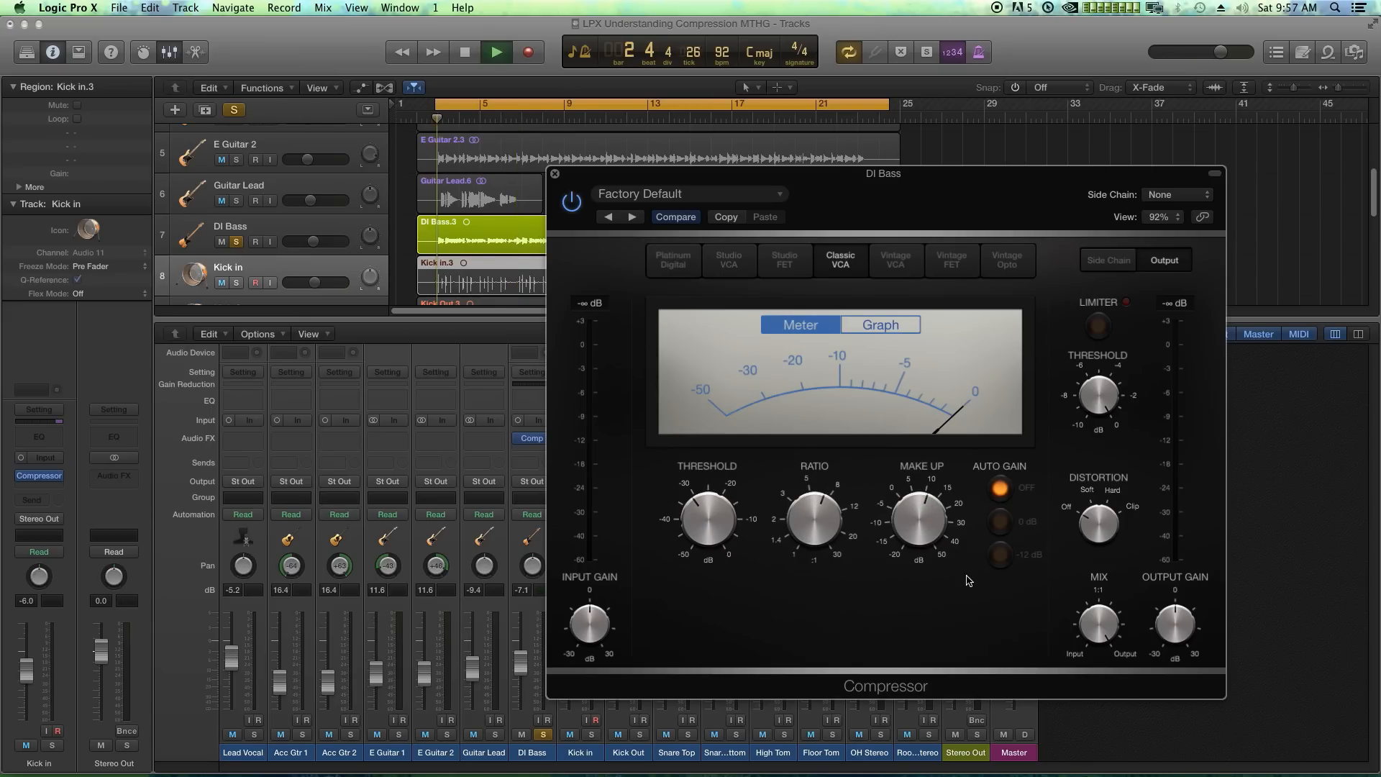
pyautogui.moveTo(939, 504); pyautogui.dragTo(936, 509)
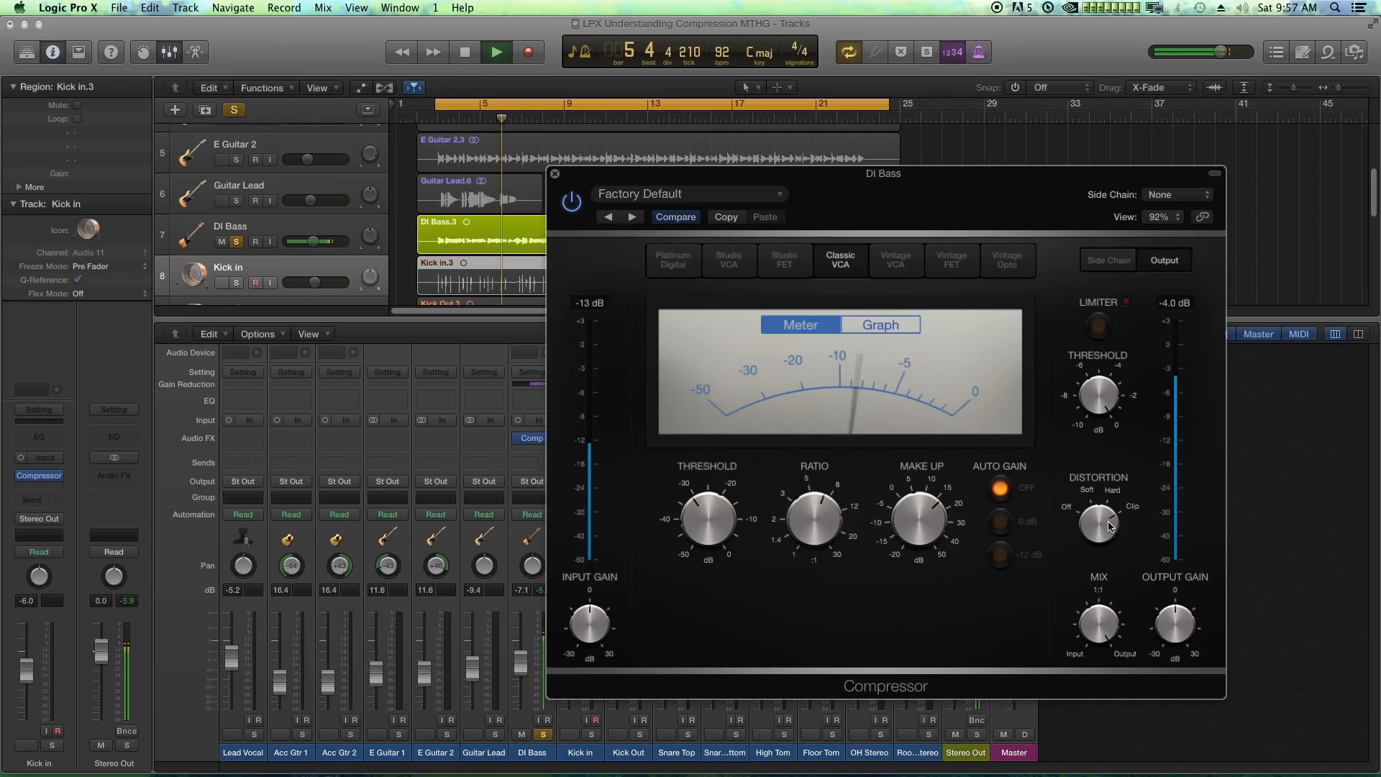
# Step: Turn on the limiter in the DI Bass compressor during playback, stop playback, and close the compressor window
pyautogui.click(1098, 327)
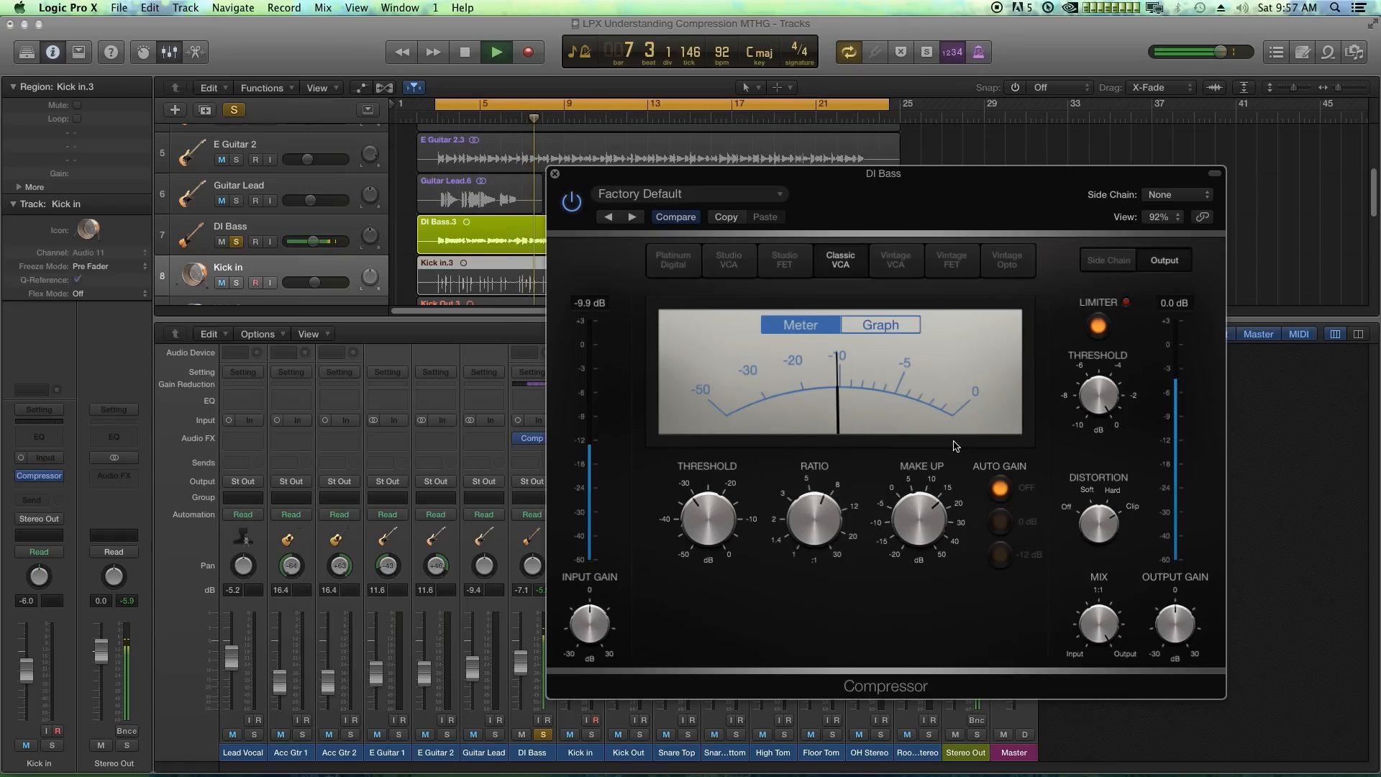
pyautogui.click(555, 174)
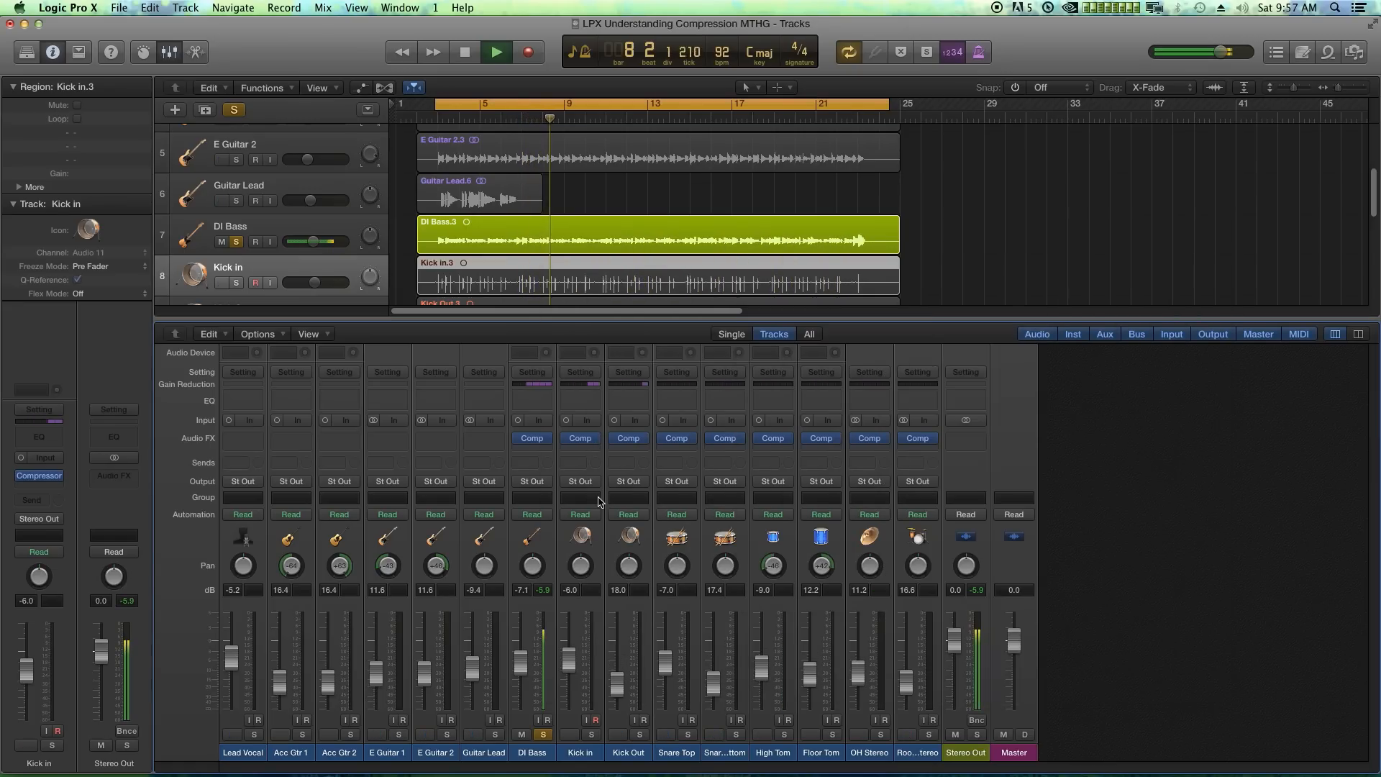
pyautogui.click(533, 441)
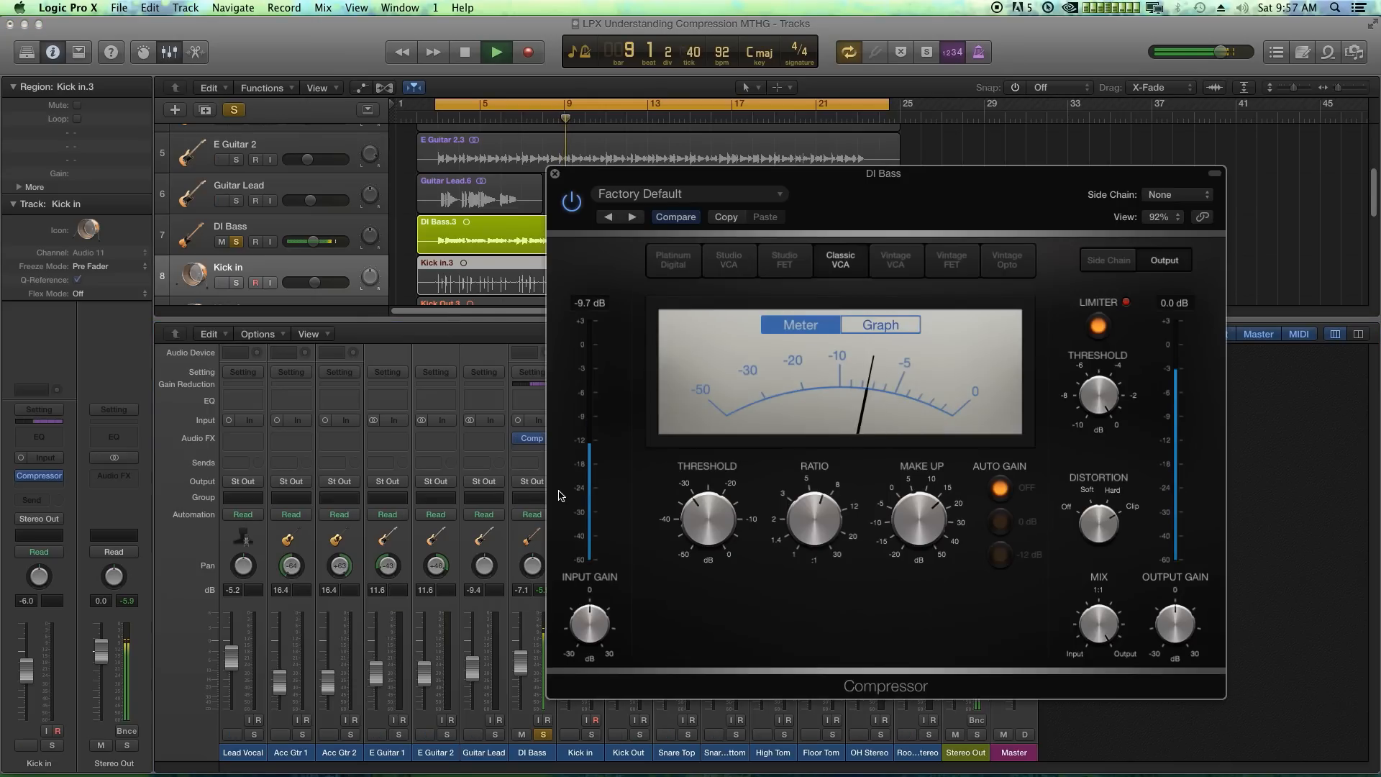
pyautogui.press('space')
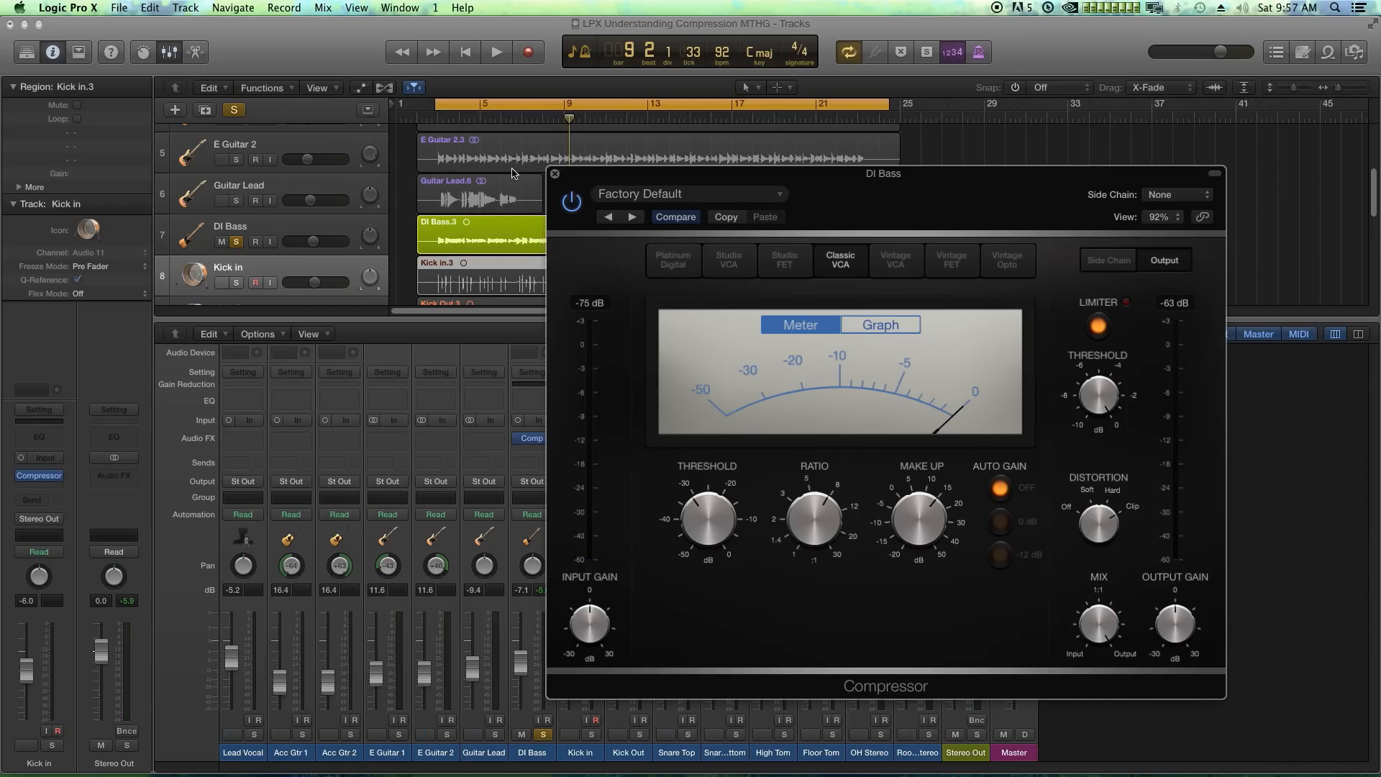
pyautogui.click(555, 174)
# Step: Solo all drum channels together with the DI Bass, play them back, and lower the DI Bass fader to -8.0 dB
pyautogui.moveTo(591, 760); pyautogui.dragTo(926, 753)
pyautogui.click(929, 735)
pyautogui.press('space')
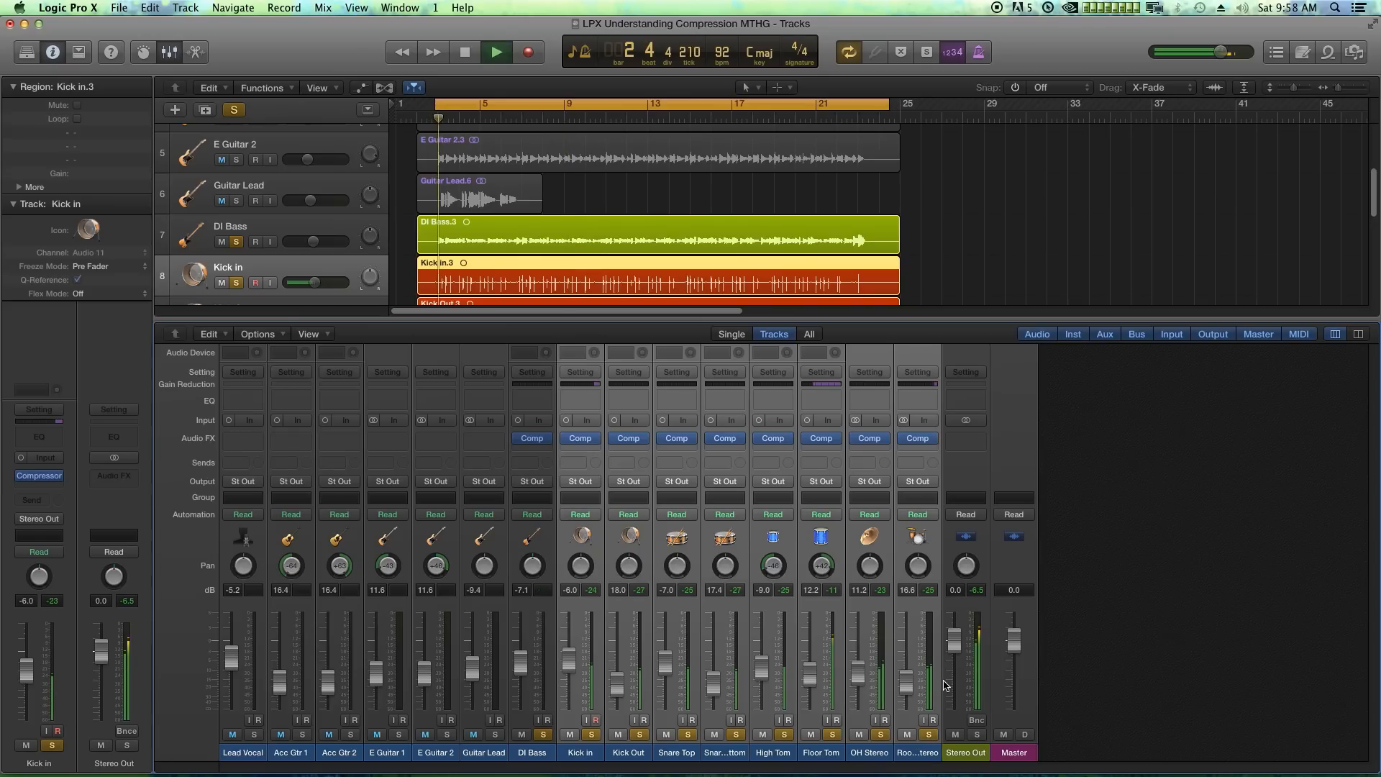
pyautogui.click(1174, 626)
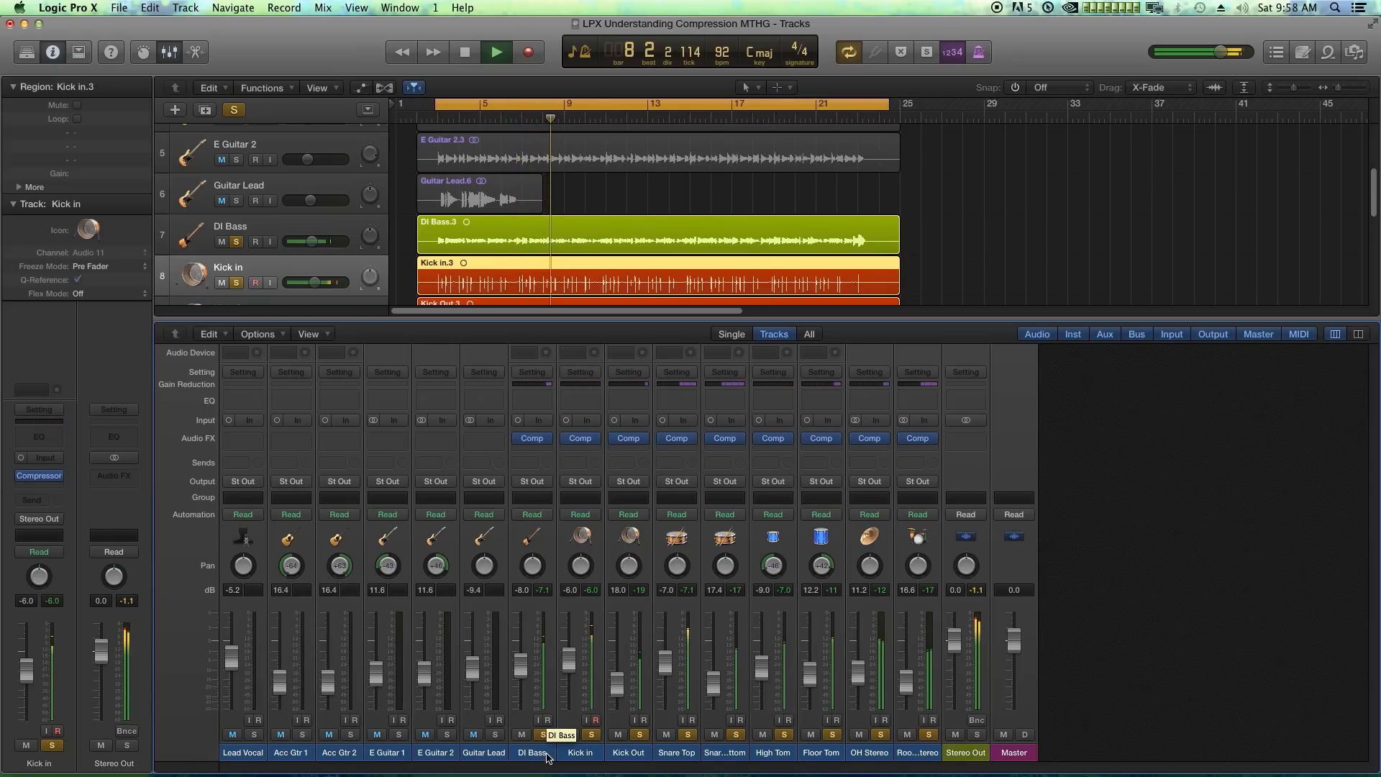
pyautogui.press('space')
# Step: Unsolo the bass and drum channels, and solo E Guitar 1 for a short playback
pyautogui.moveTo(558, 758); pyautogui.dragTo(910, 723)
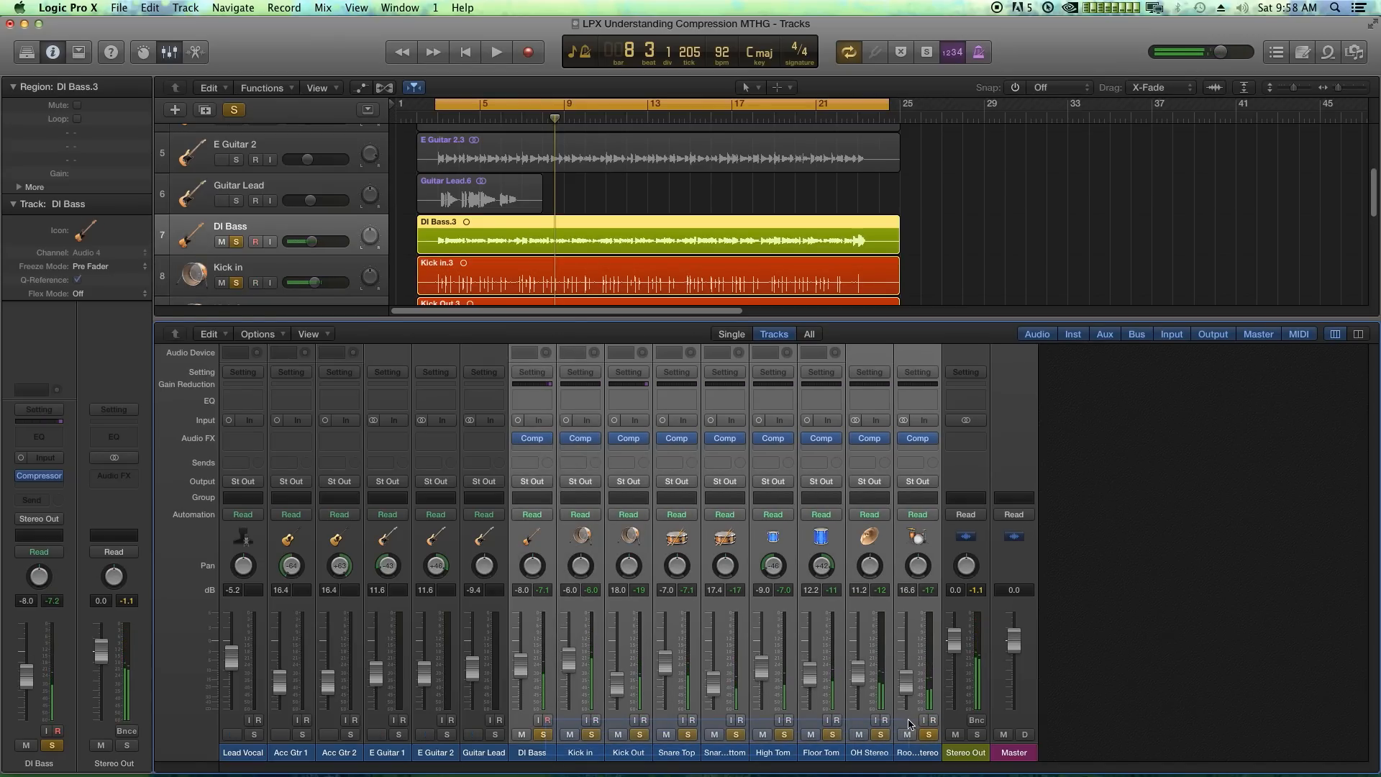
pyautogui.click(926, 733)
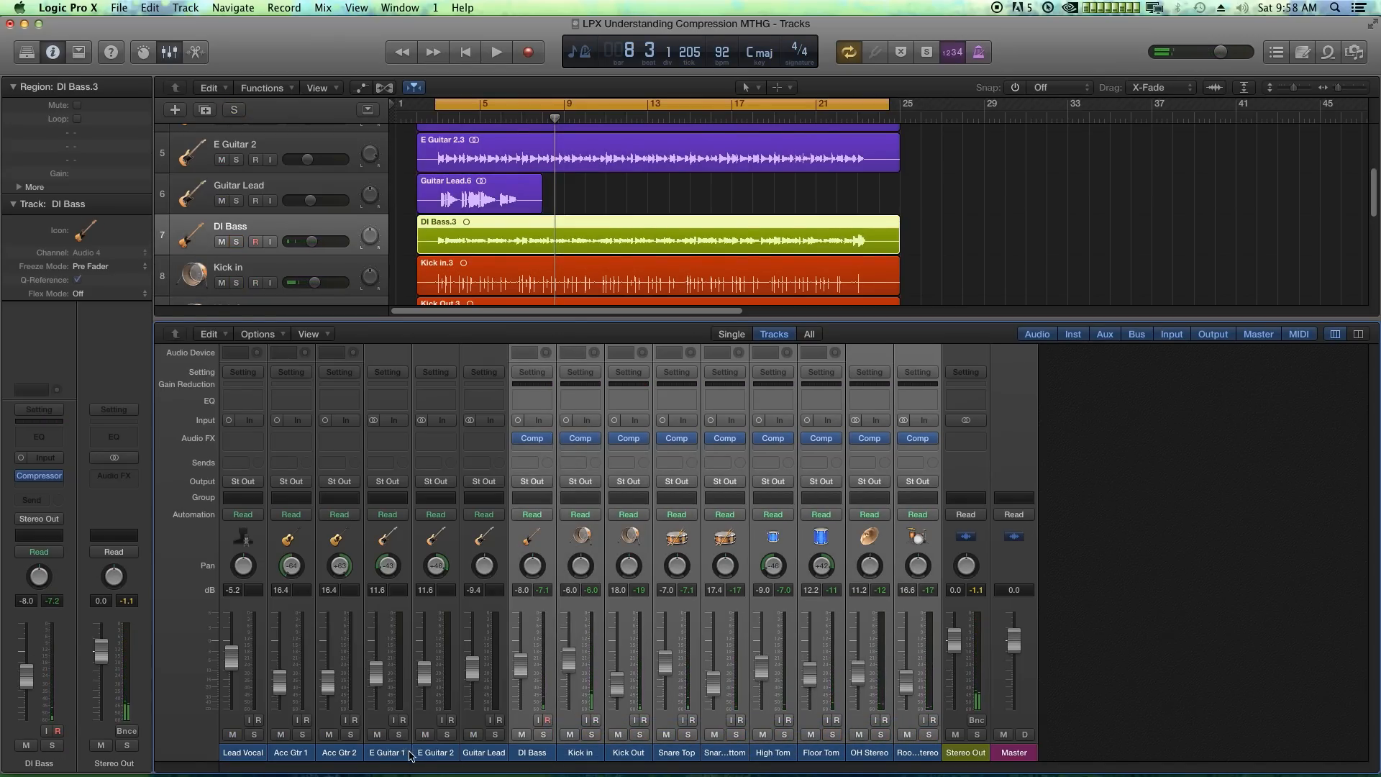
pyautogui.moveTo(410, 755); pyautogui.dragTo(444, 748)
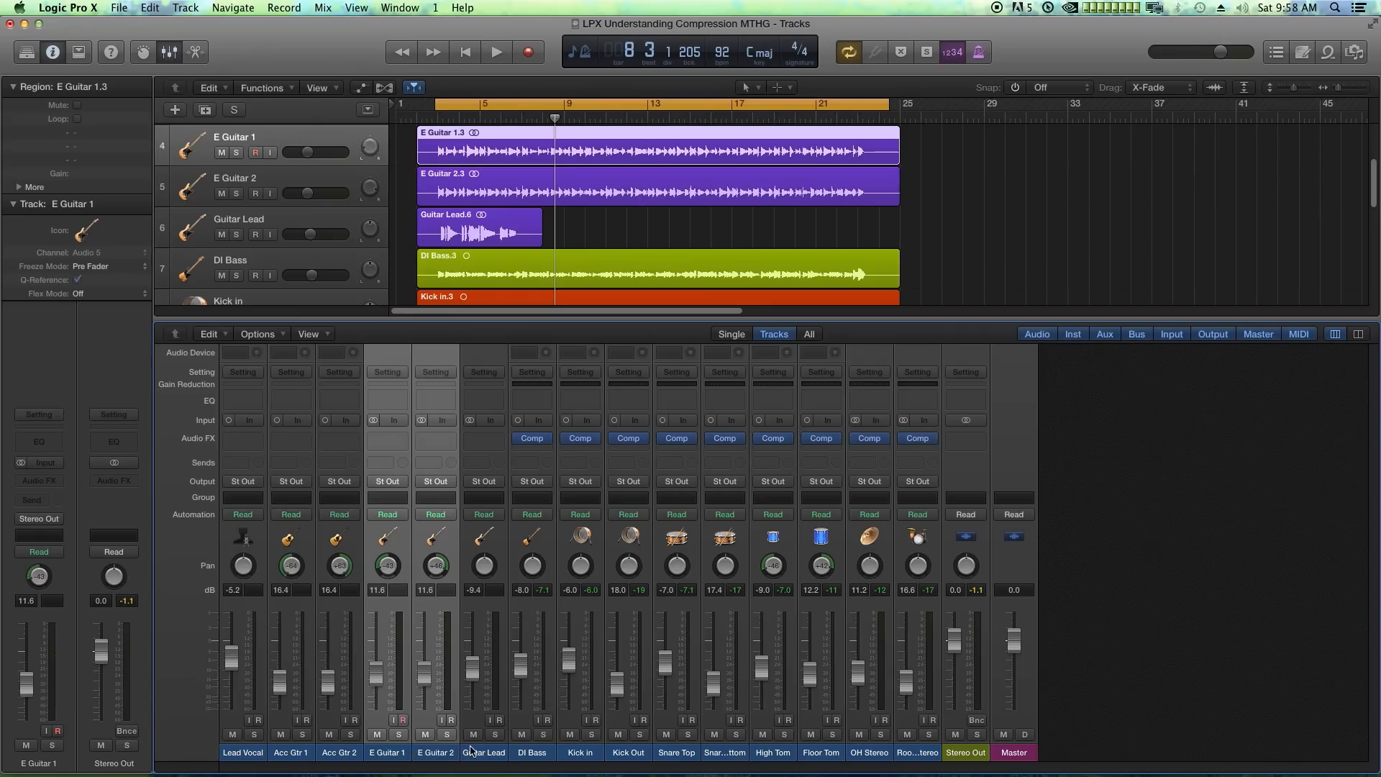
pyautogui.click(471, 751)
pyautogui.click(401, 734)
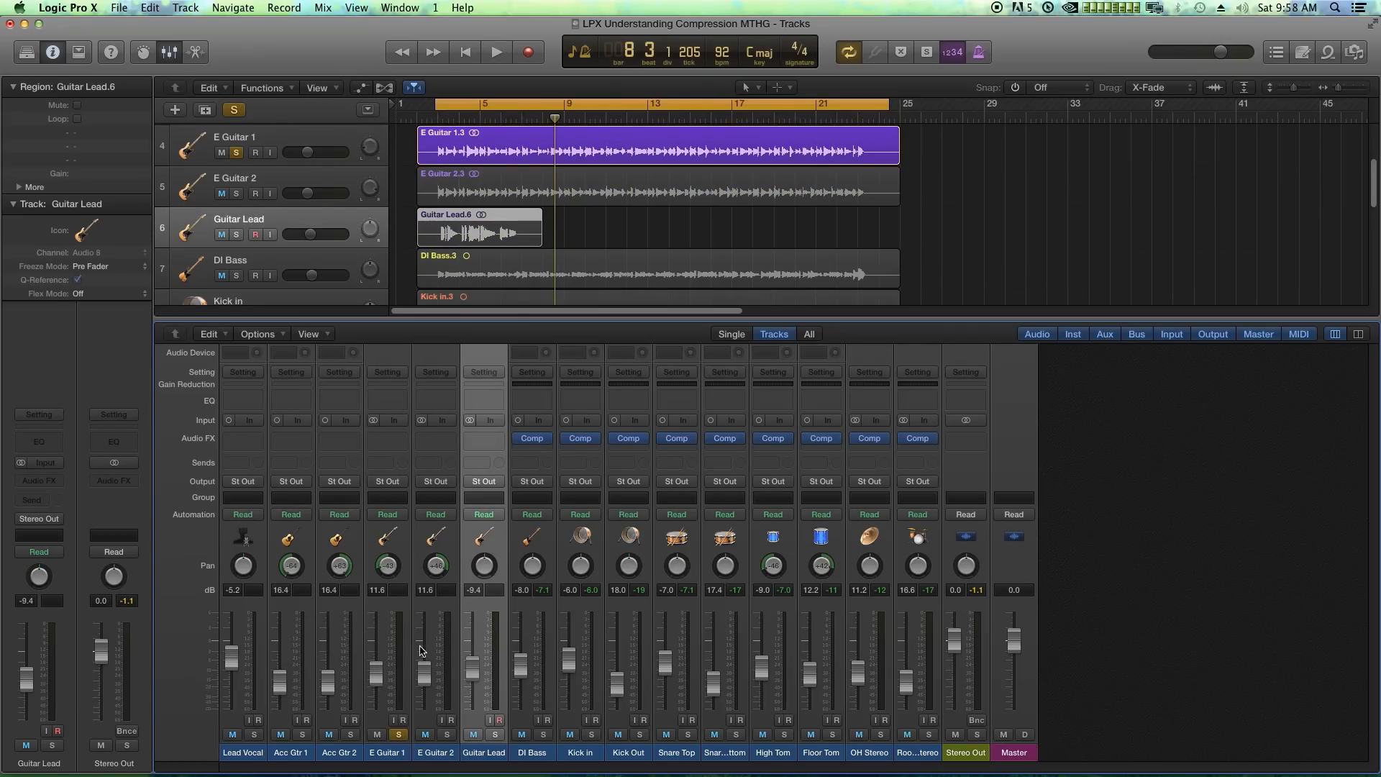
pyautogui.press('space')
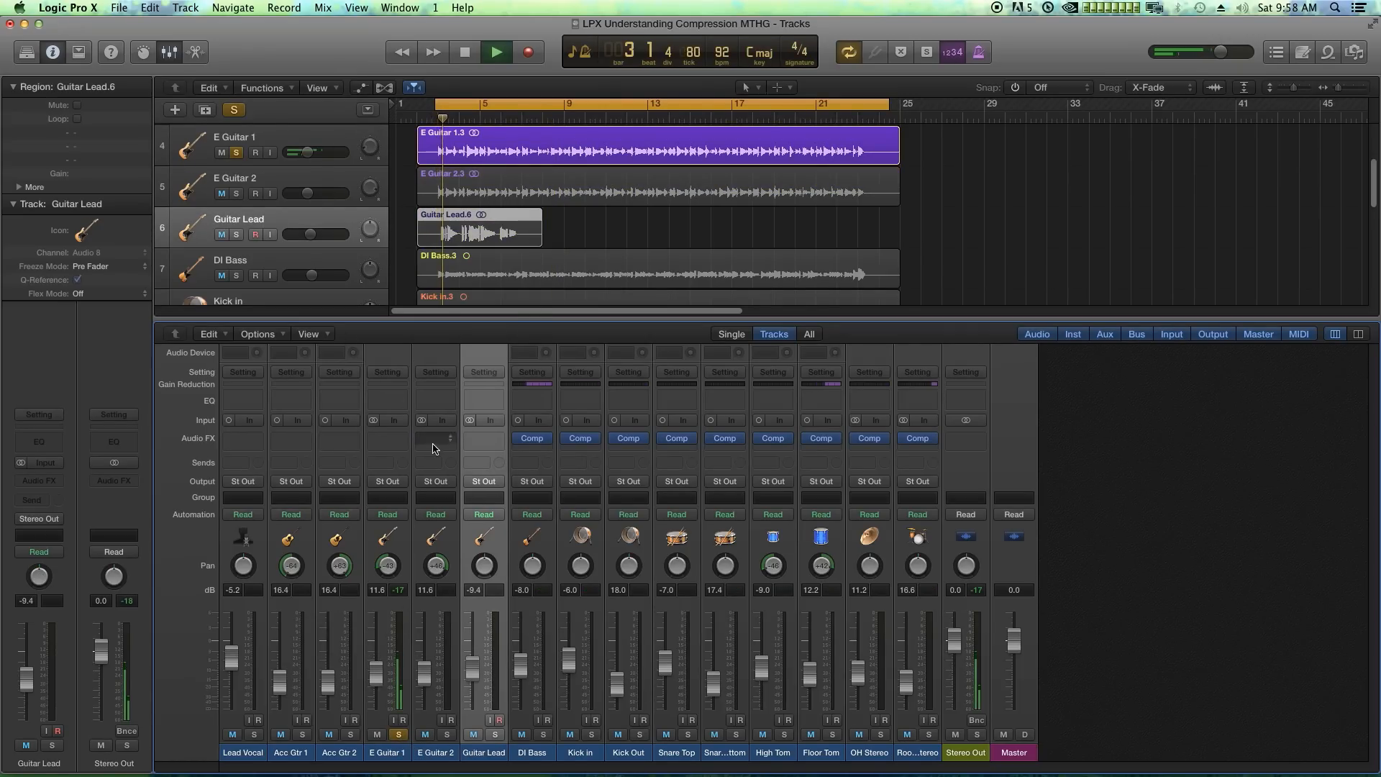
pyautogui.press('space')
# Step: Insert a stereo Compressor on E Guitar 1, move its window clear of the channel strip, and switch it to Vintage FET
pyautogui.click(394, 445)
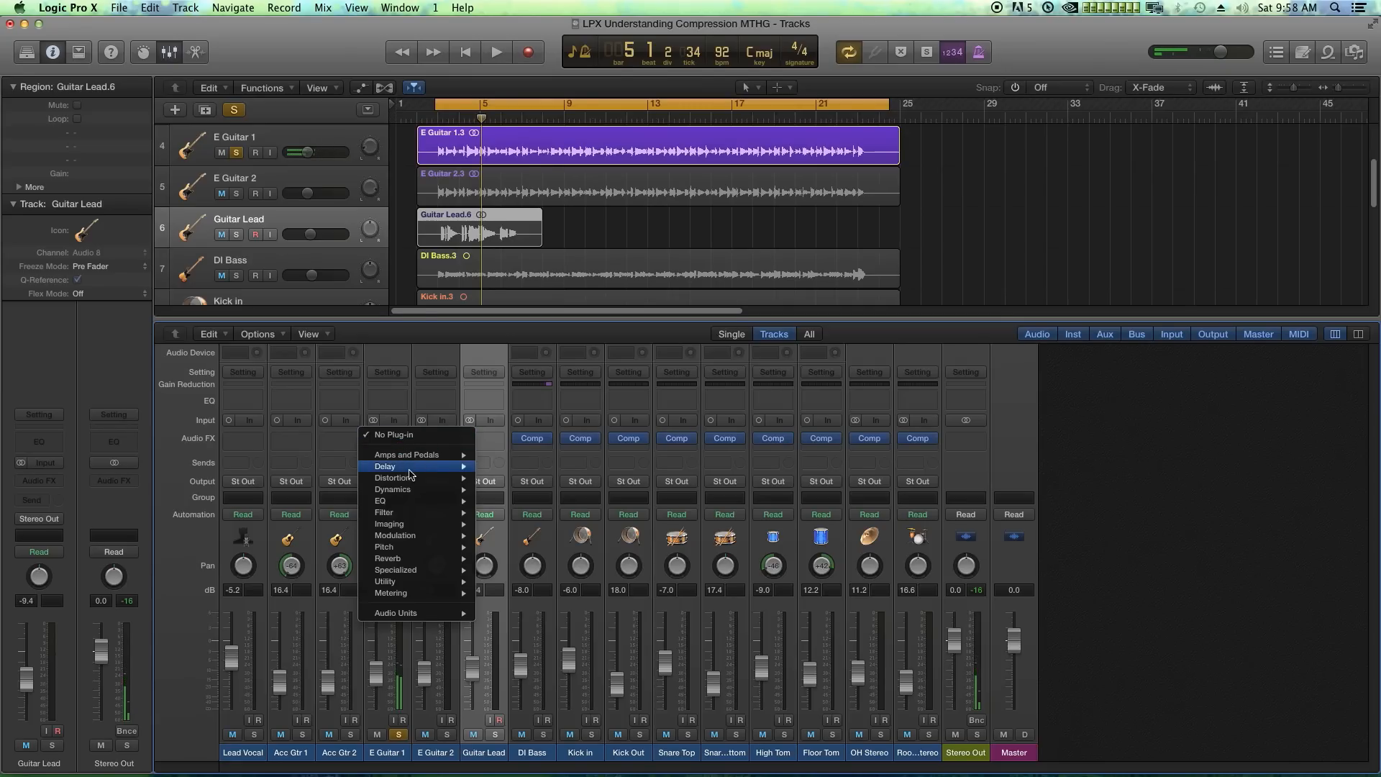
pyautogui.moveTo(417, 489)
pyautogui.moveTo(552, 494)
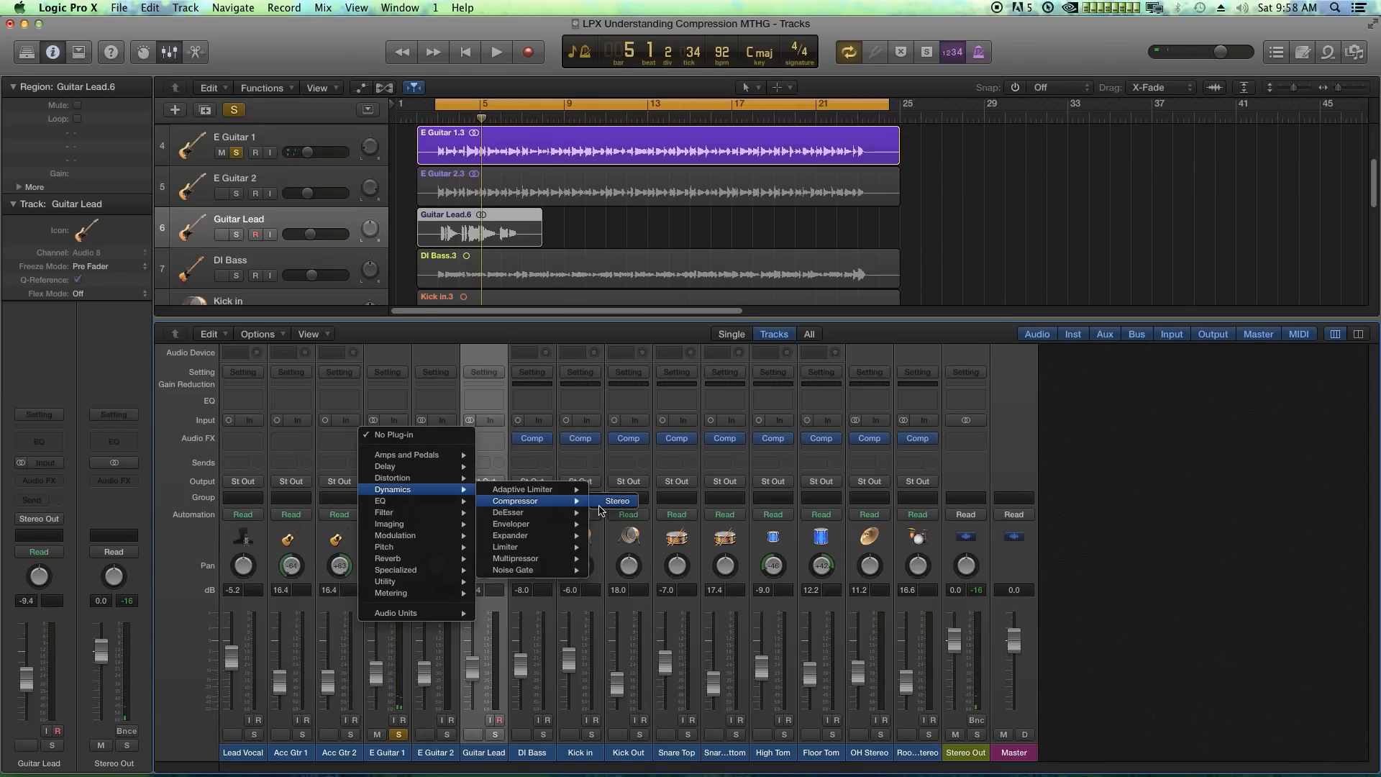
pyautogui.click(608, 503)
pyautogui.moveTo(496, 57); pyautogui.dragTo(885, 171)
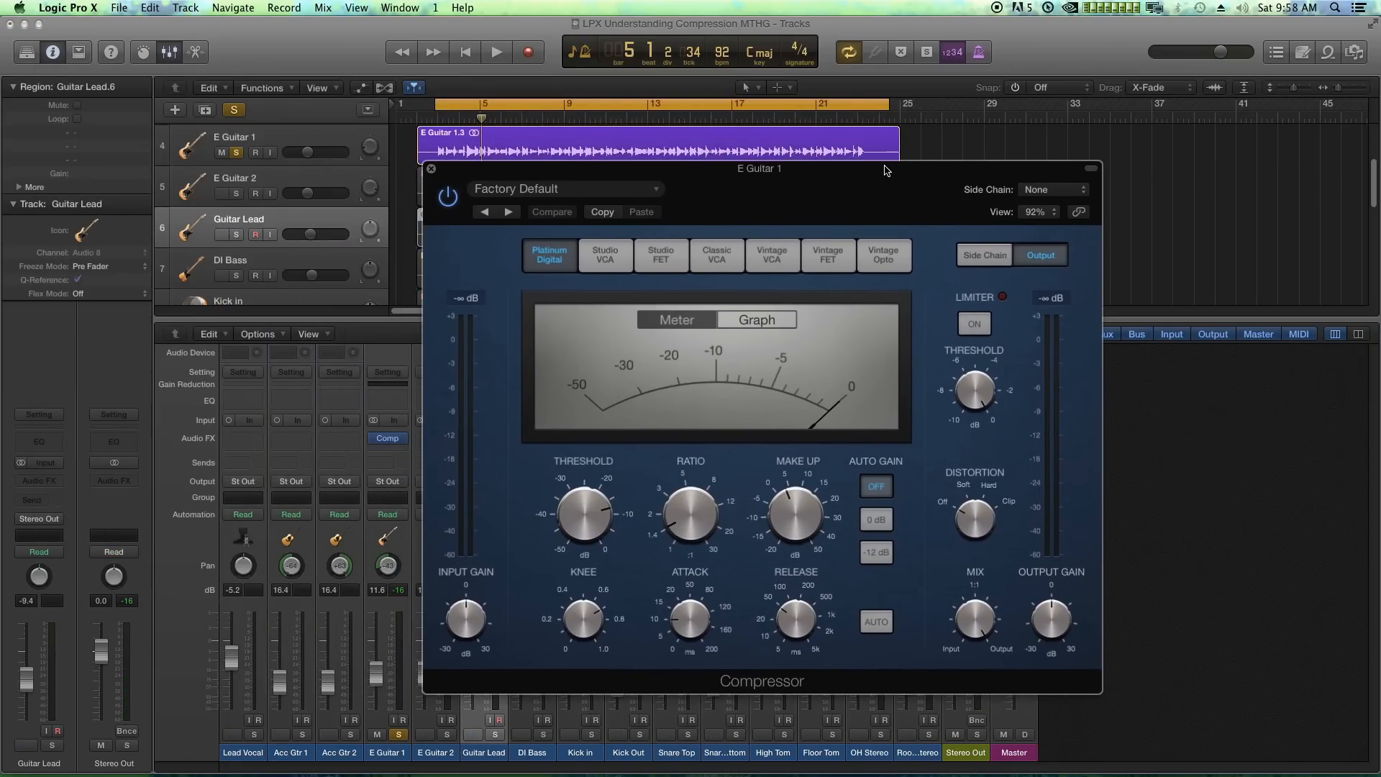
pyautogui.click(820, 259)
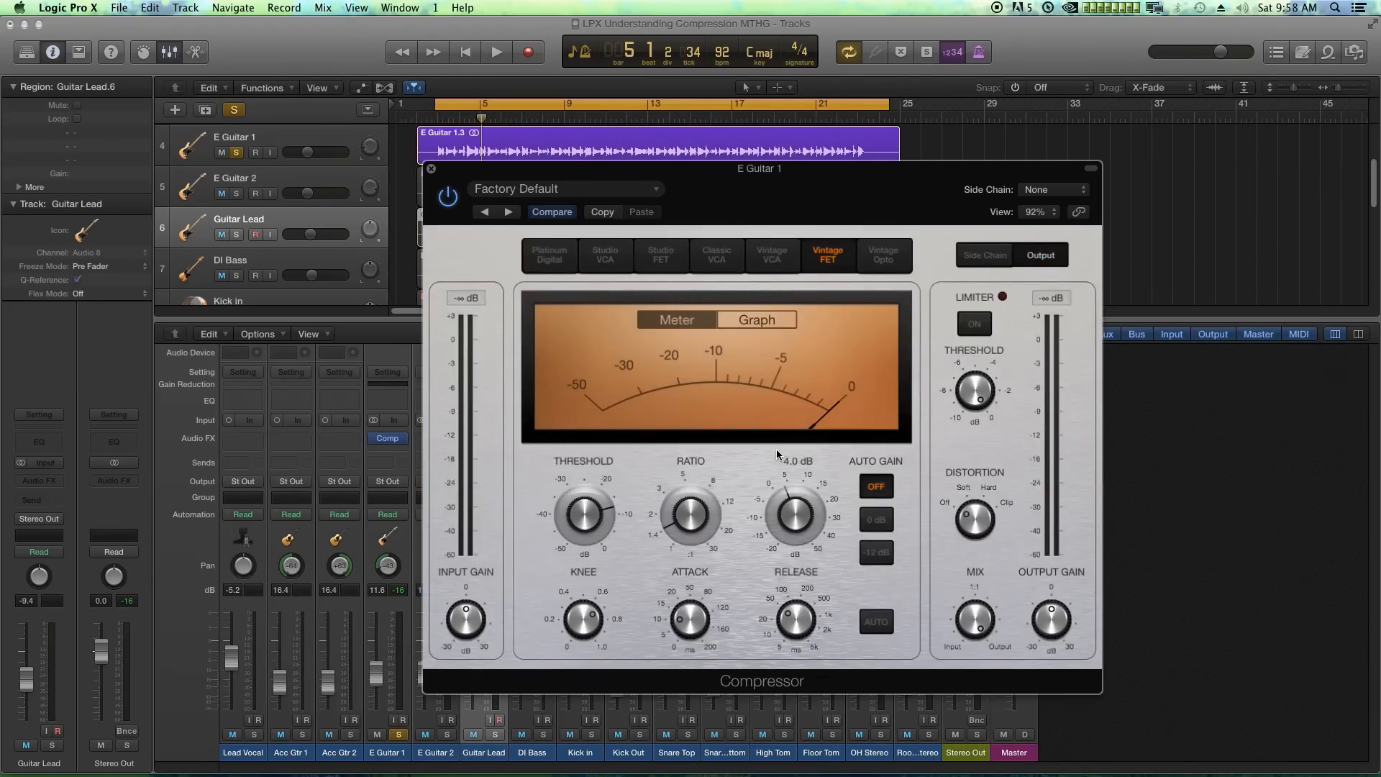
# Step: Lower the threshold and raise the ratio of the E Guitar 1 compressor during playback, reduce the knee, and set the attack to 95 ms
pyautogui.press('space')
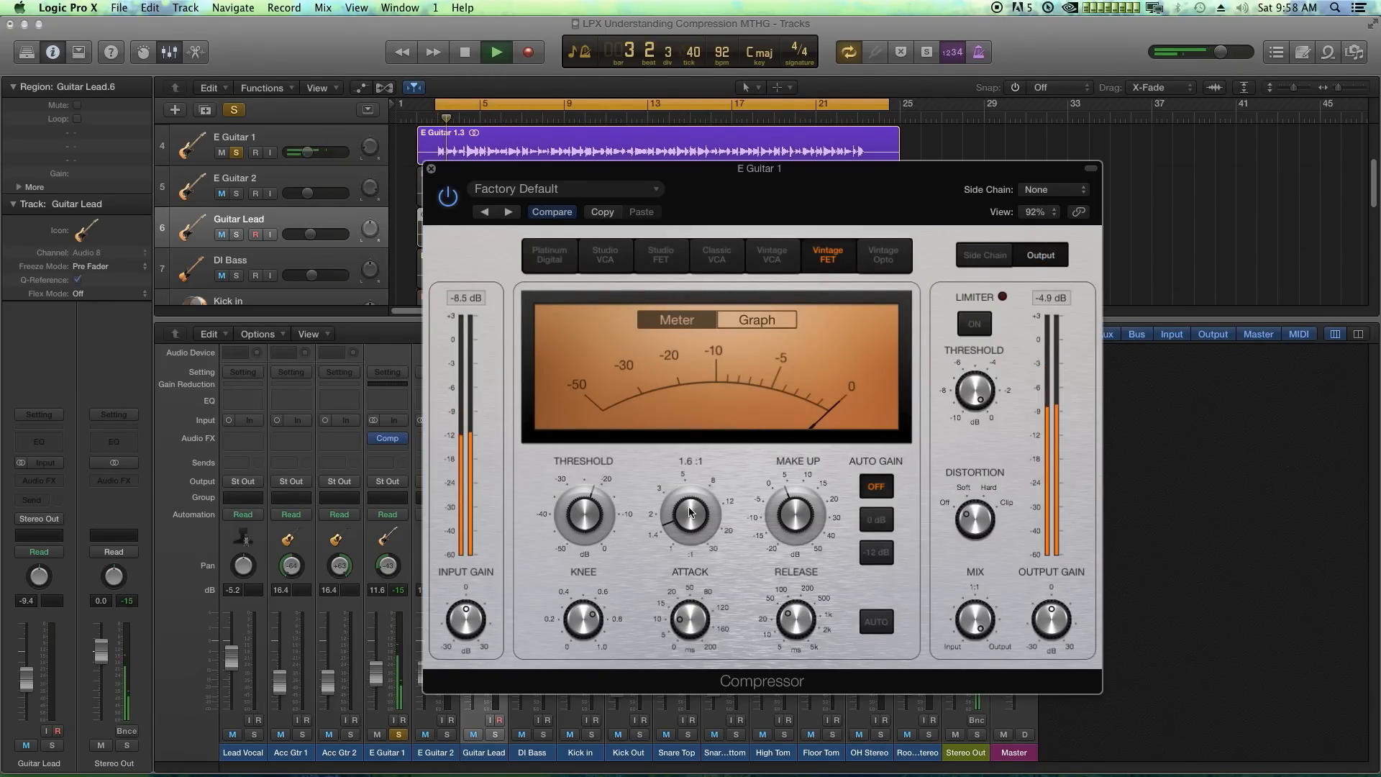
pyautogui.moveTo(706, 585)
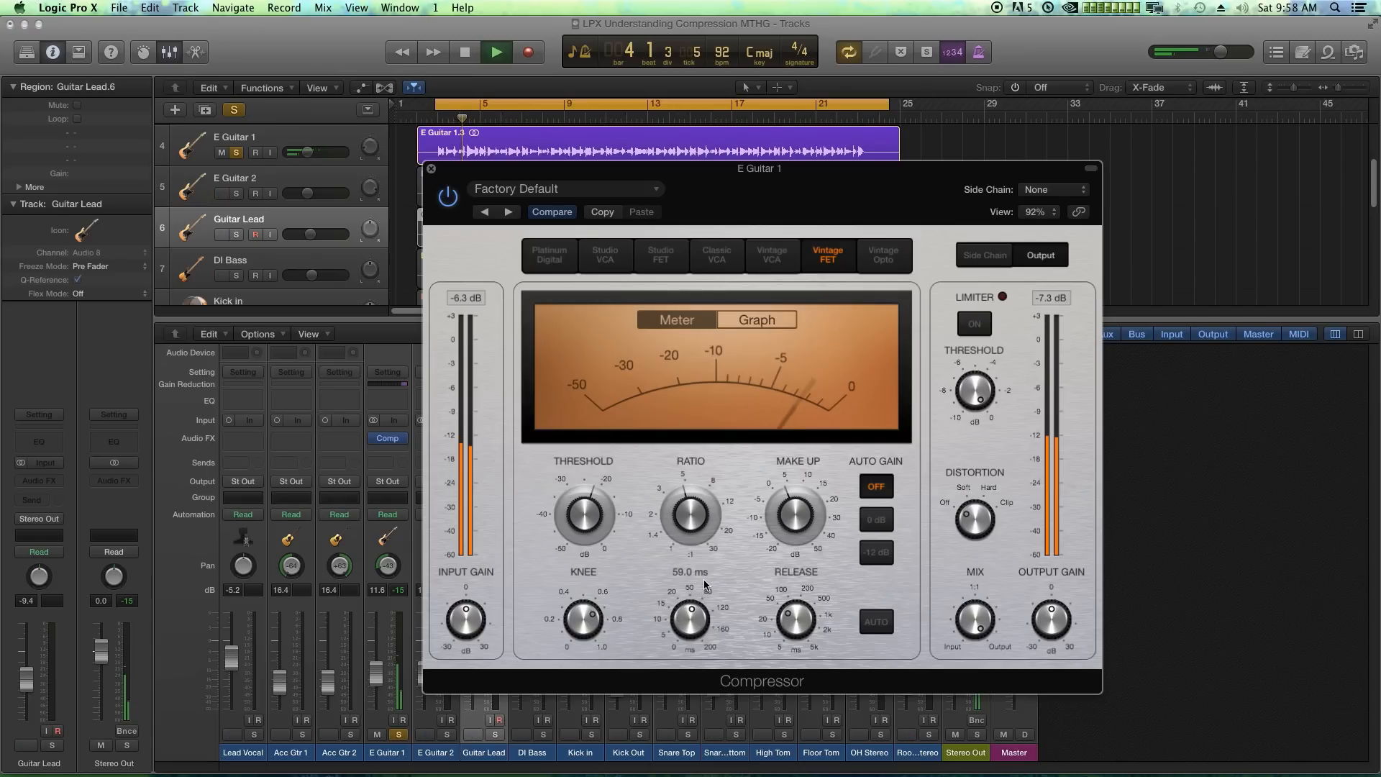
pyautogui.moveTo(585, 617); pyautogui.dragTo(588, 630)
pyautogui.moveTo(809, 614)
pyautogui.mouseDown()
pyautogui.moveTo(816, 555)
pyautogui.moveTo(829, 637)
pyautogui.moveTo(795, 609)
pyautogui.moveTo(797, 630)
pyautogui.mouseUp()
pyautogui.press('space')
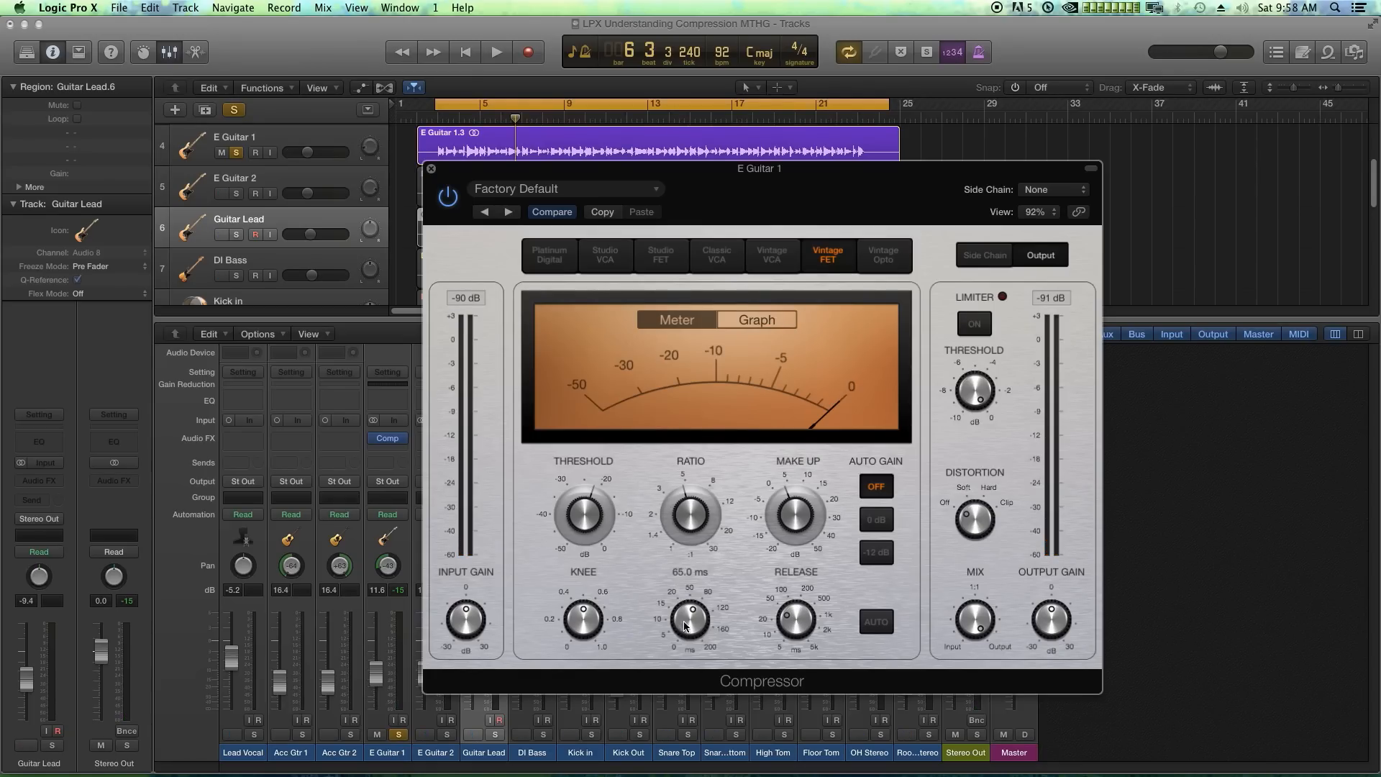
pyautogui.moveTo(684, 626); pyautogui.dragTo(699, 620)
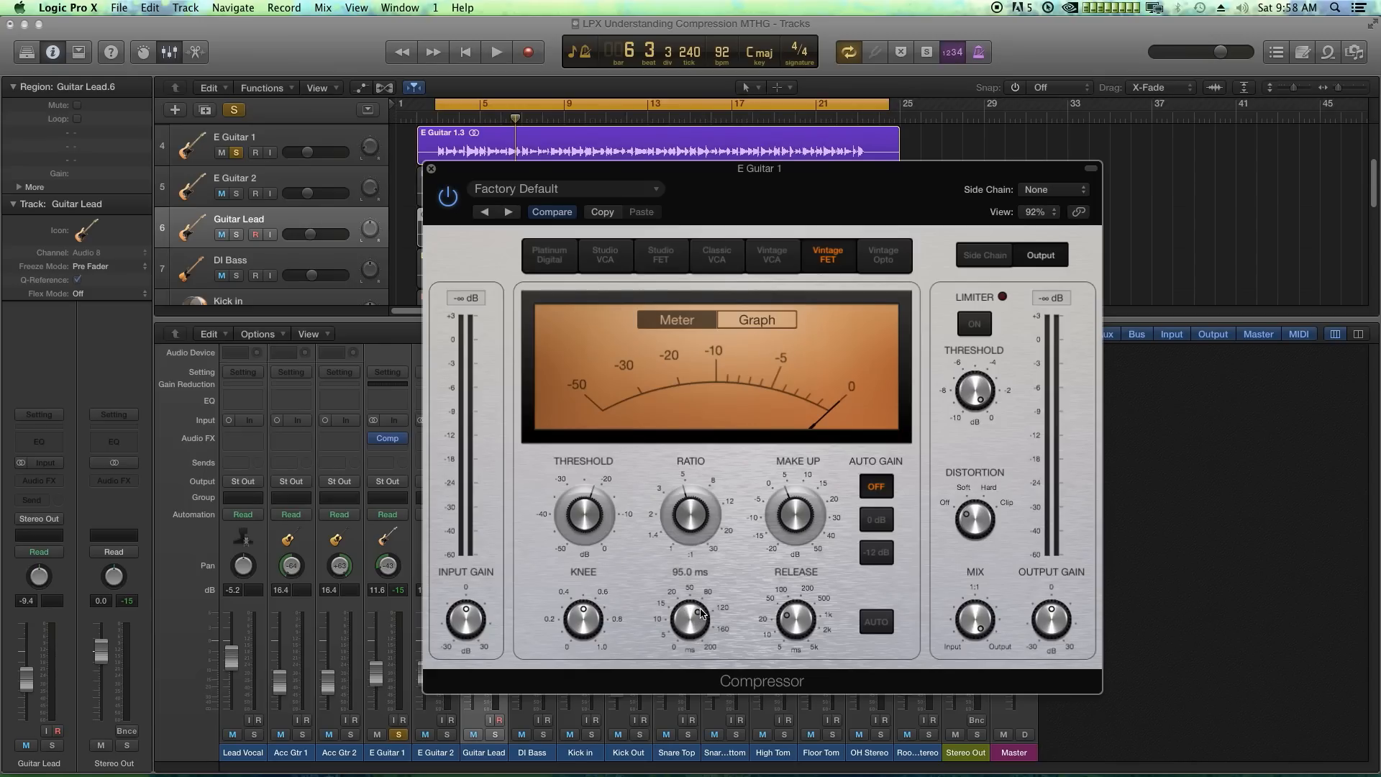
# Step: Turn on the E Guitar 1 compressor's limiter during playback, and bypass and re-enable the compressor to compare before closing its window
pyautogui.press('space')
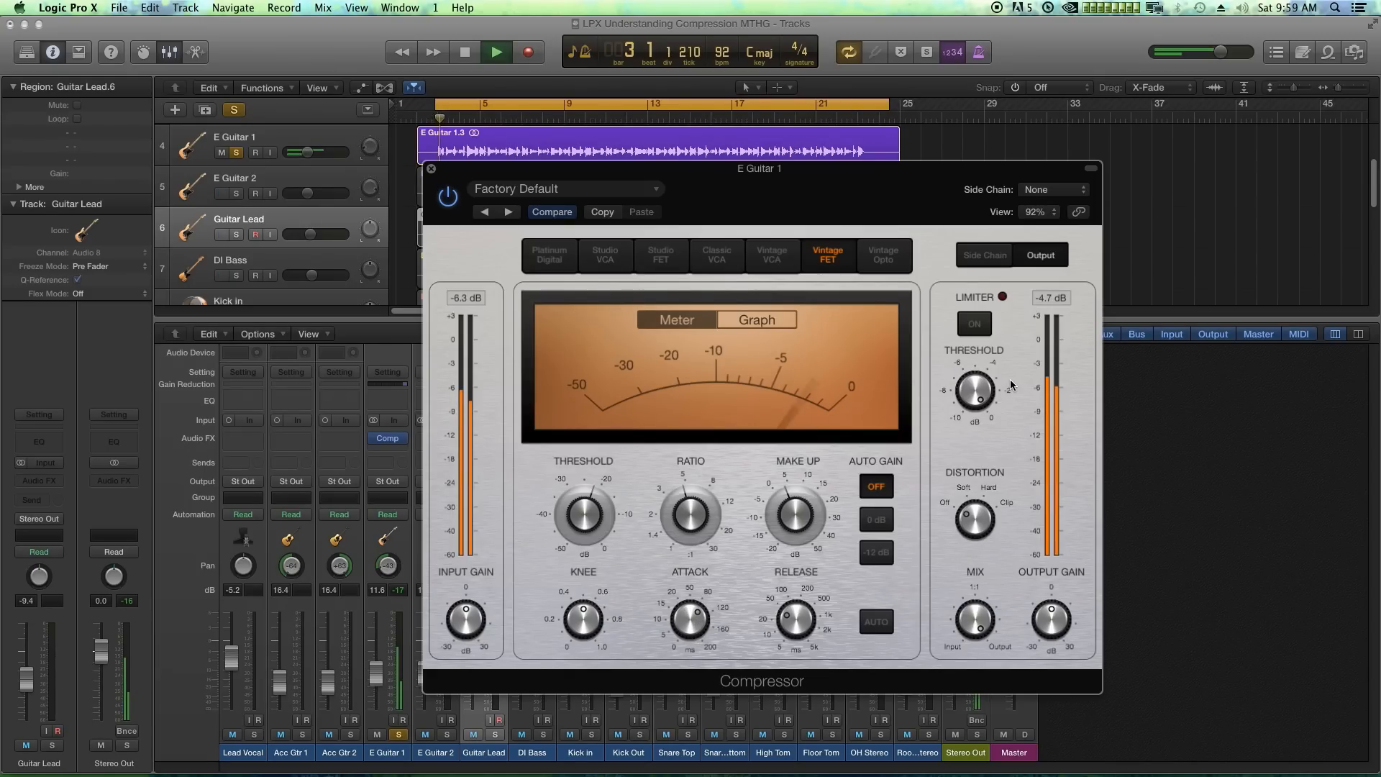
pyautogui.click(975, 324)
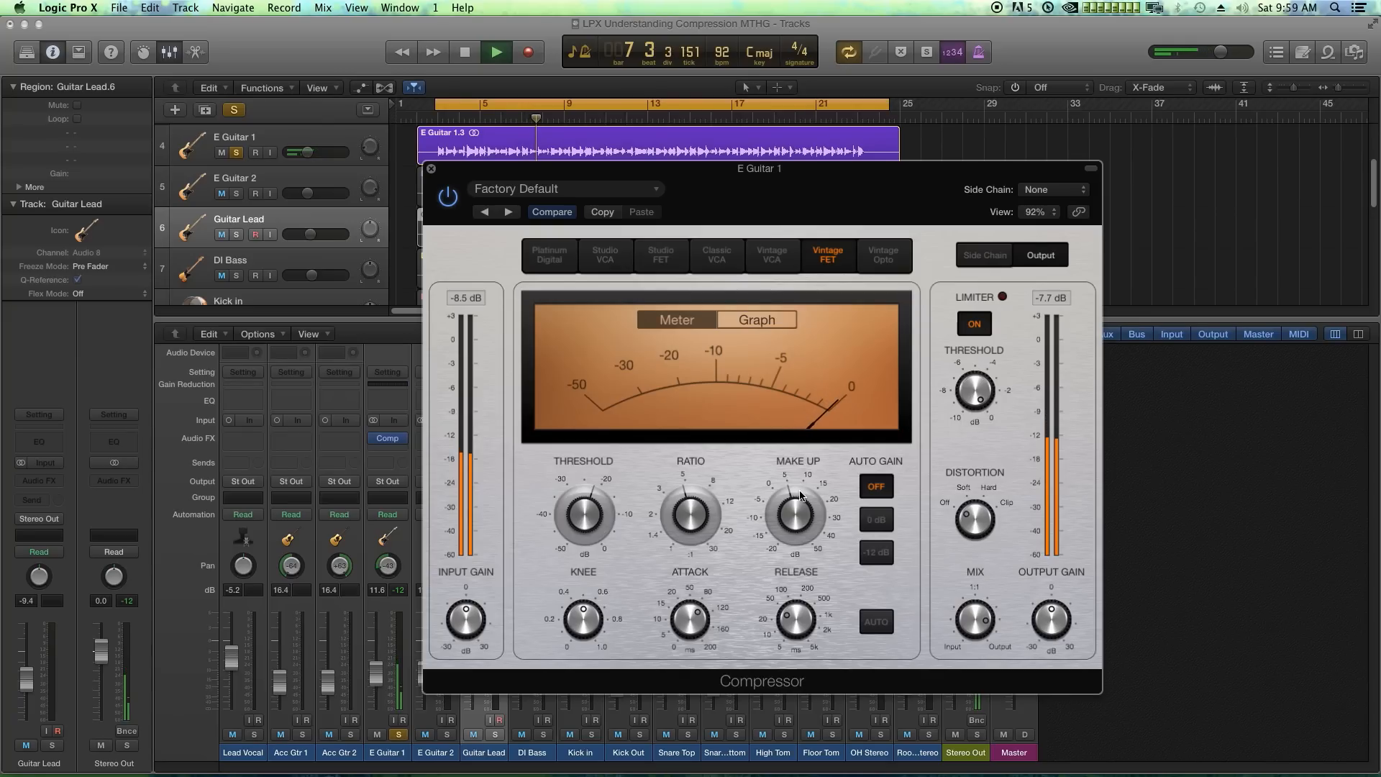
pyautogui.click(454, 202)
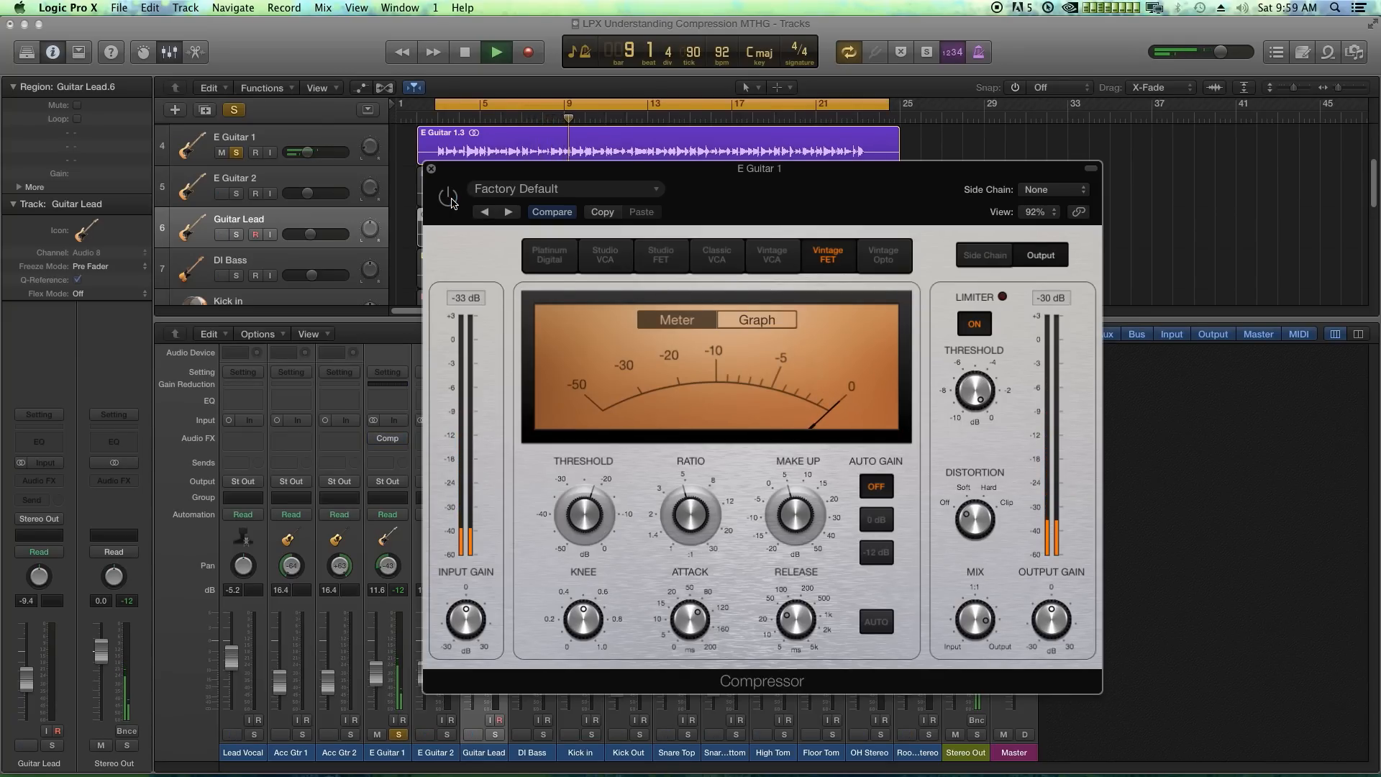
pyautogui.click(448, 196)
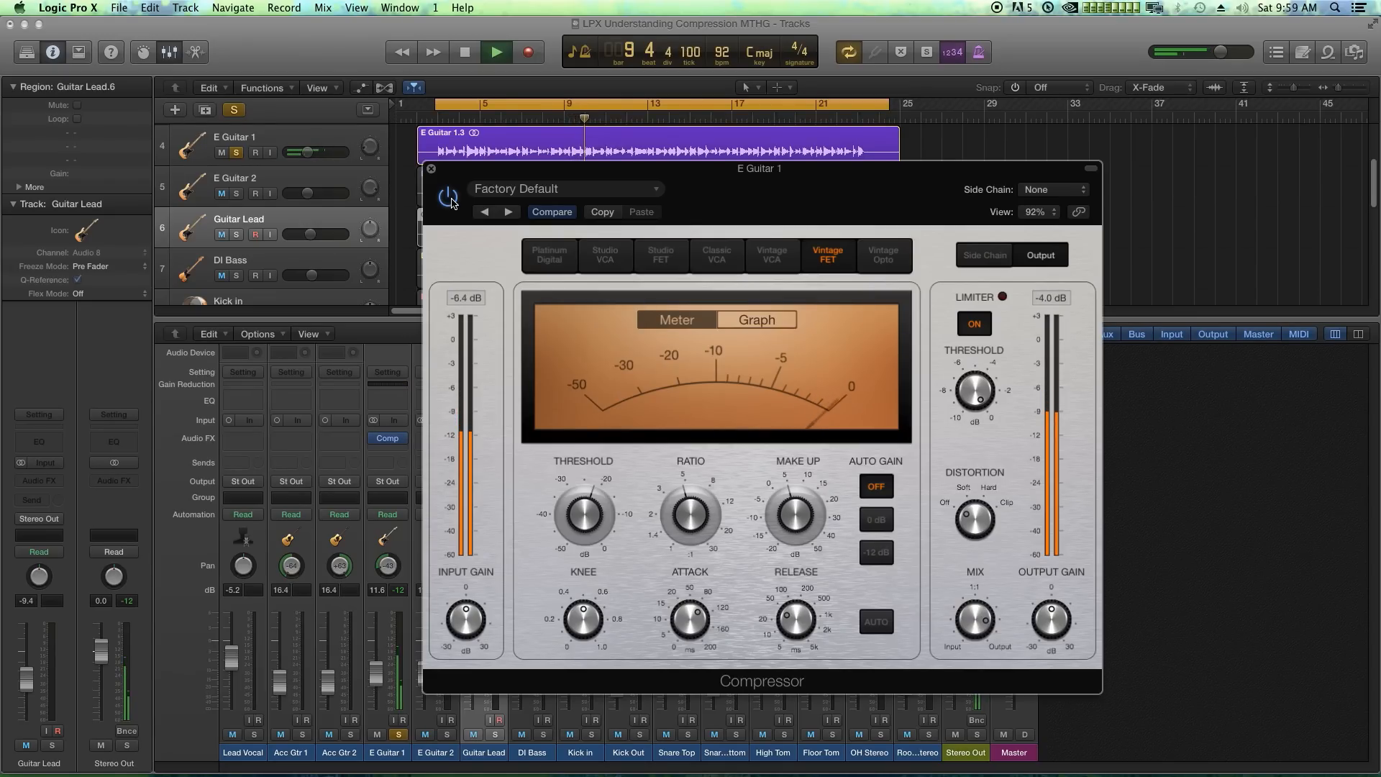
pyautogui.moveTo(706, 511); pyautogui.dragTo(701, 504)
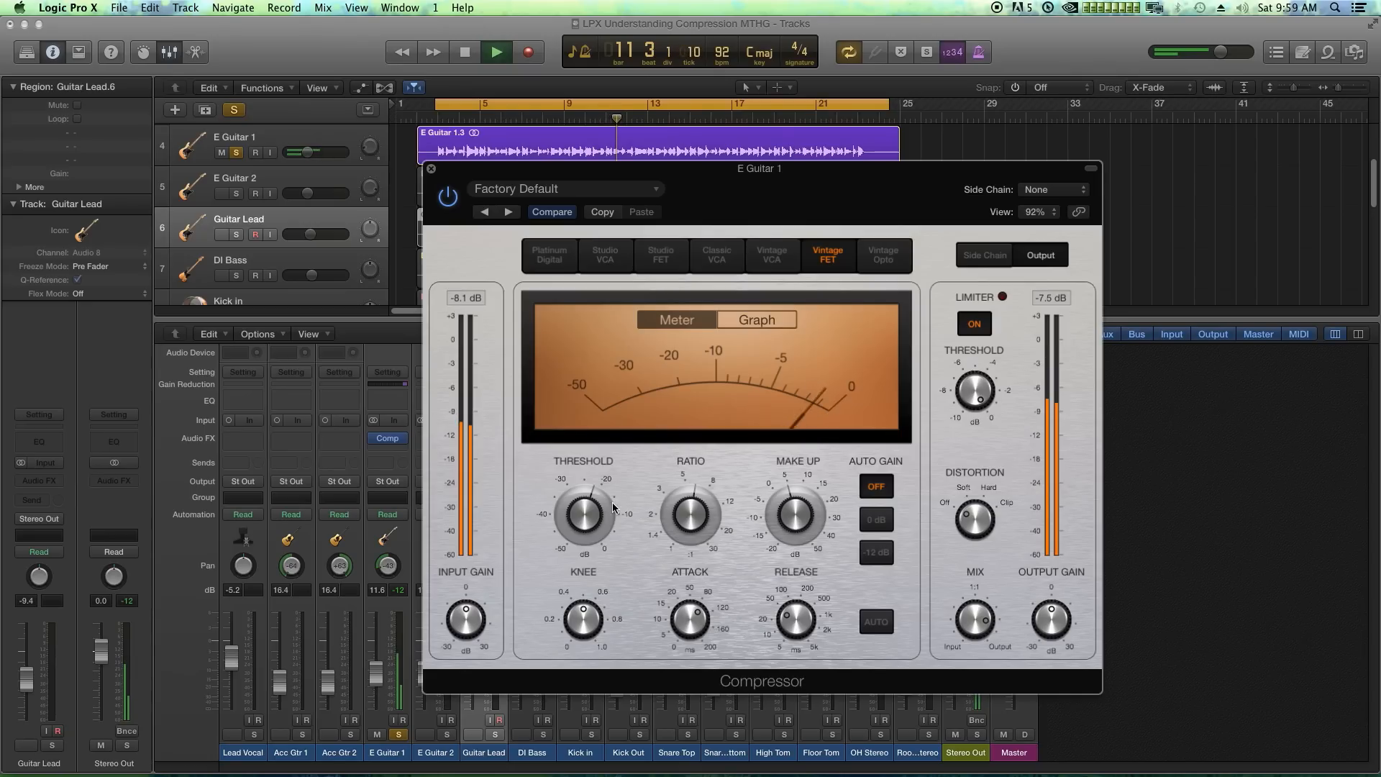
pyautogui.press('space')
pyautogui.click(430, 170)
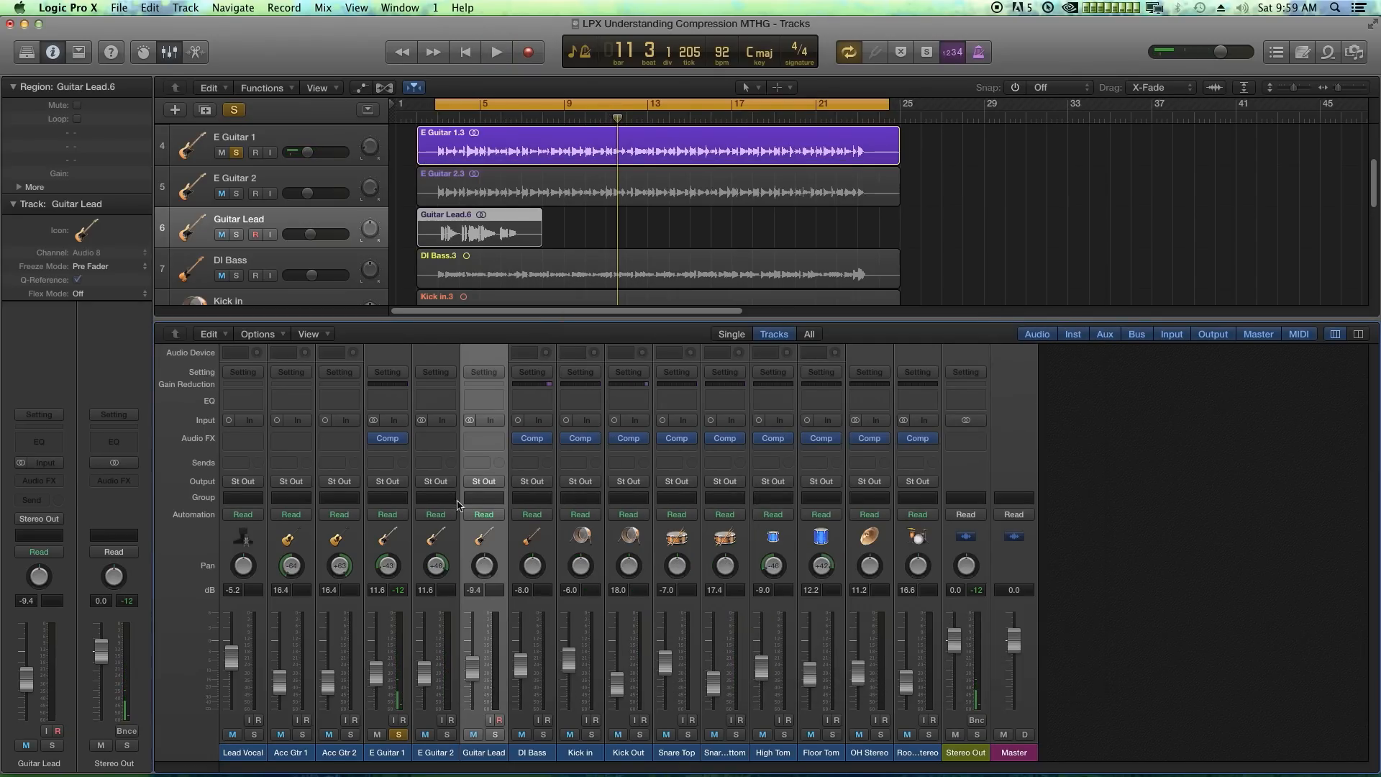
# Step: Copy the E Guitar 1 compressor to E Guitar 2, and solo E Guitar 2 as well to play both guitars together
pyautogui.moveTo(389, 444); pyautogui.dragTo(429, 441)
pyautogui.click(447, 734)
pyautogui.press('space')
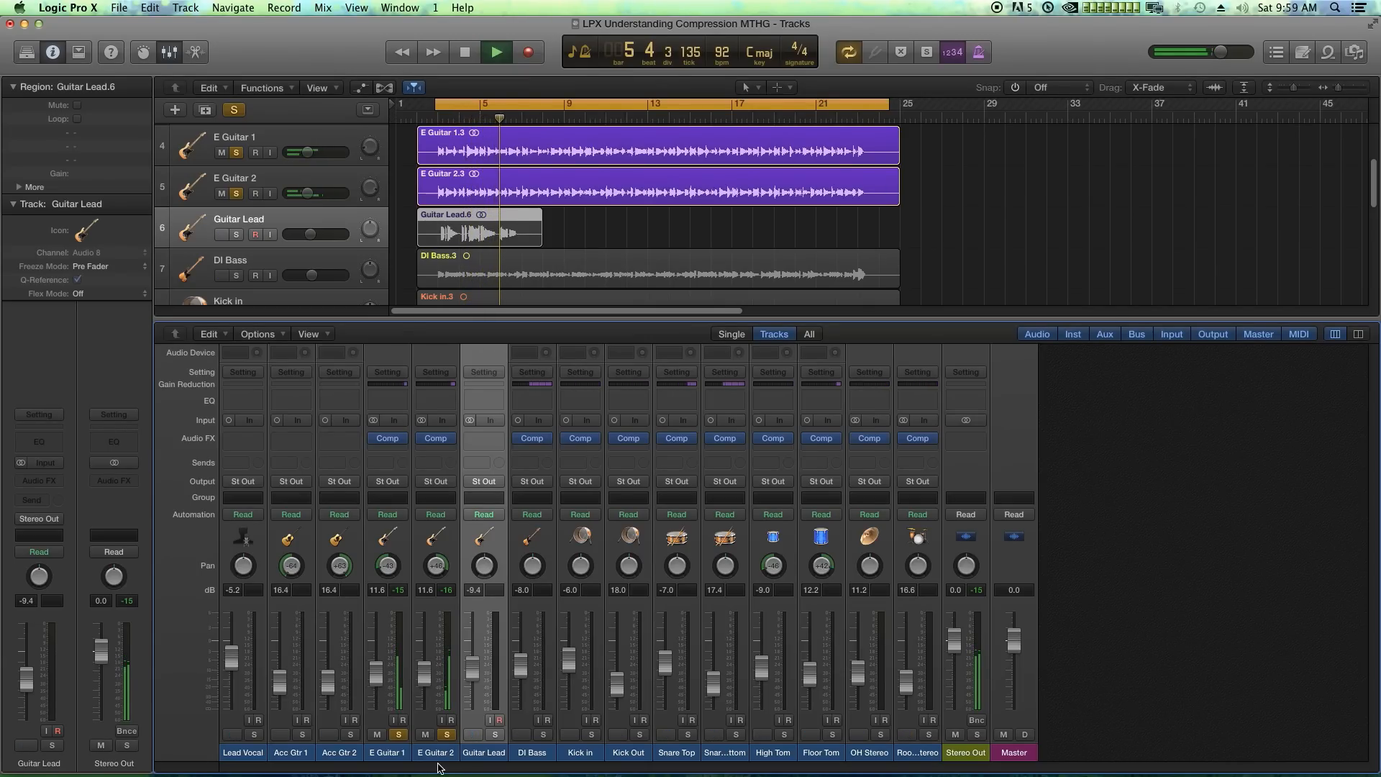
pyautogui.press('space')
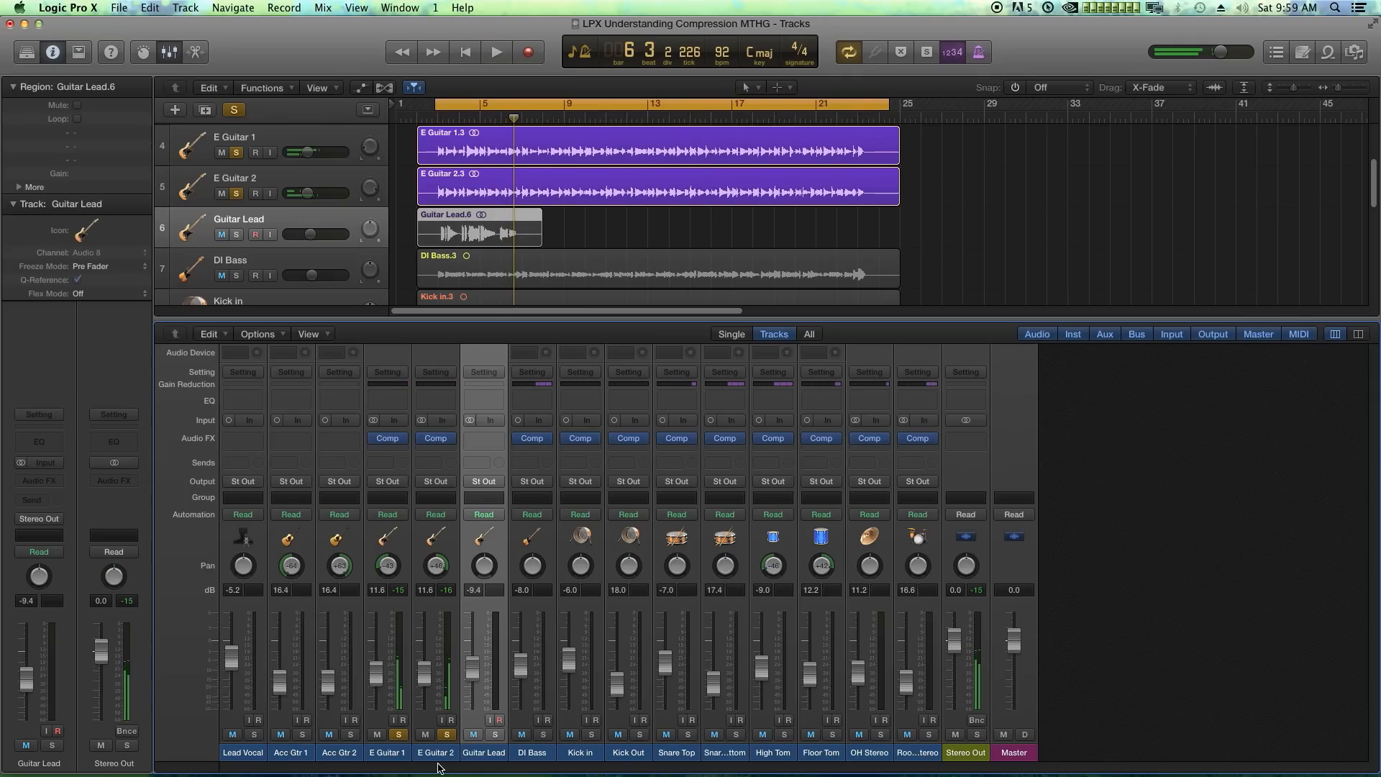
# Step: Unsolo both electric guitar channels, and solo Acc Gtr 1 for playback
pyautogui.moveTo(397, 749); pyautogui.dragTo(423, 749)
pyautogui.click(443, 737)
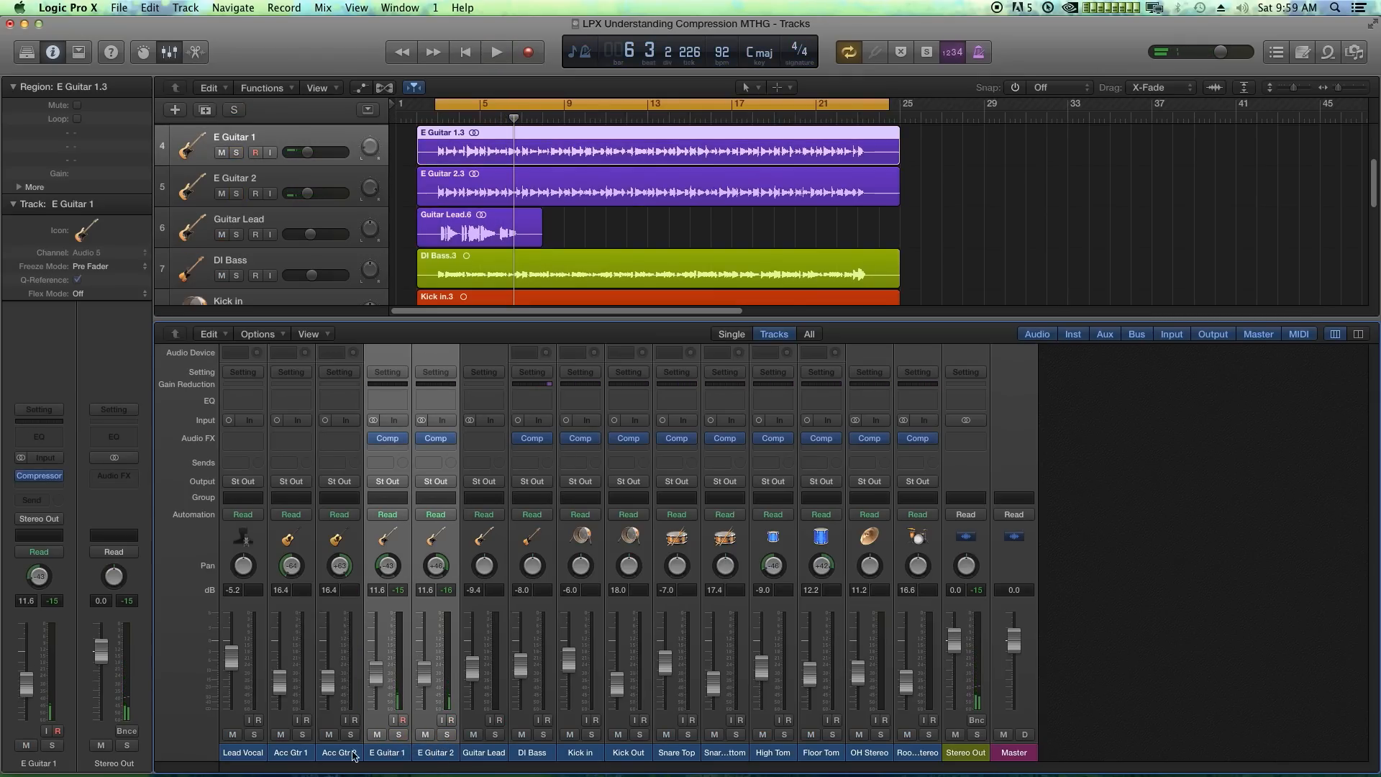
pyautogui.click(302, 734)
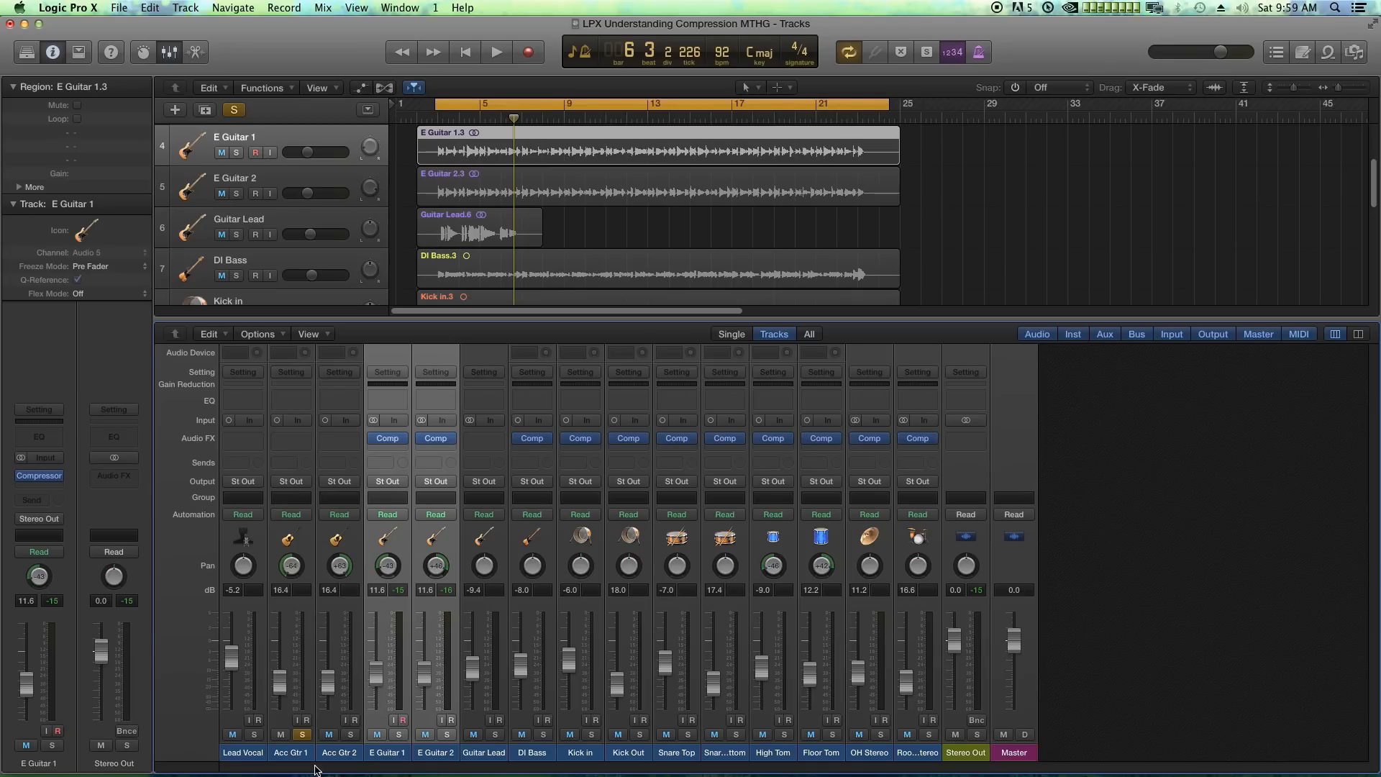
pyautogui.press('space')
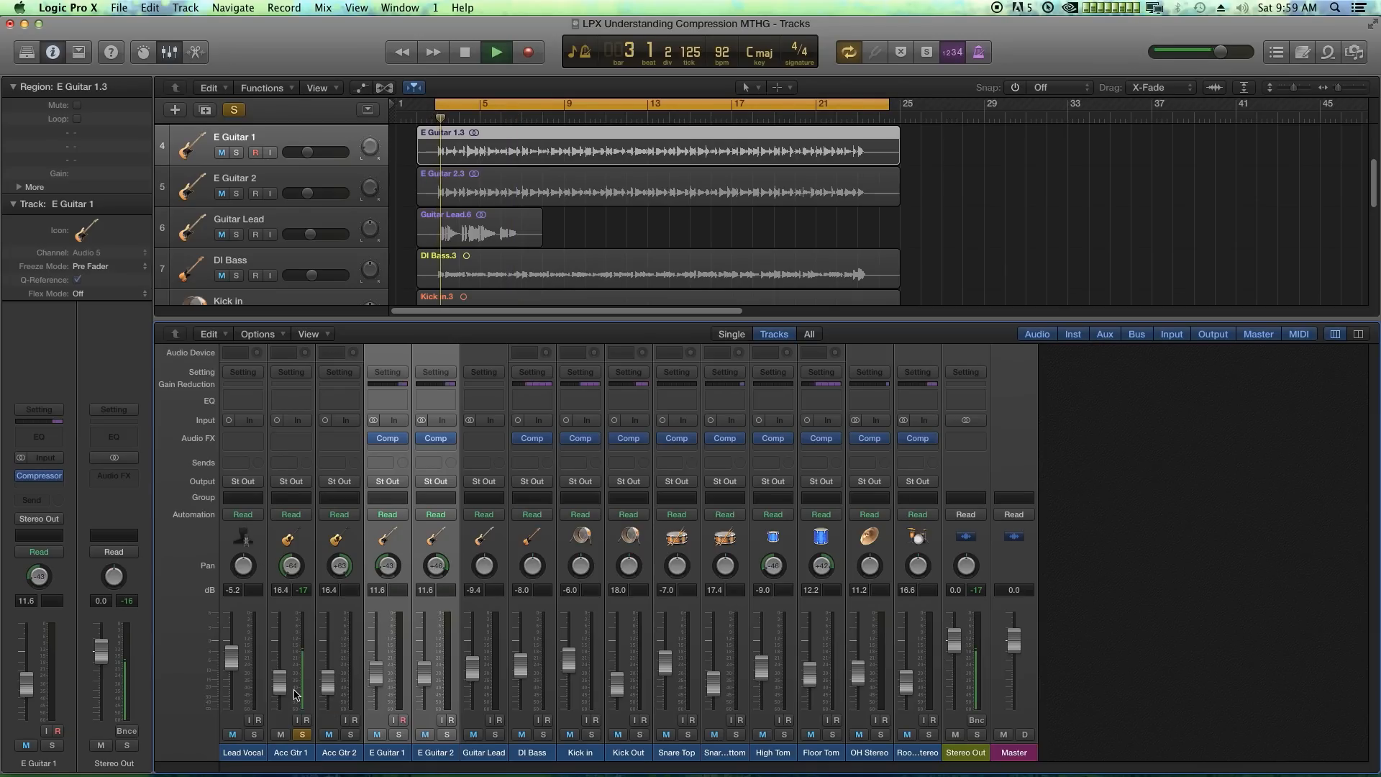
# Step: Insert a Compressor on the Acc Gtr 1 channel and move its window clear of the channel strip
pyautogui.click(292, 438)
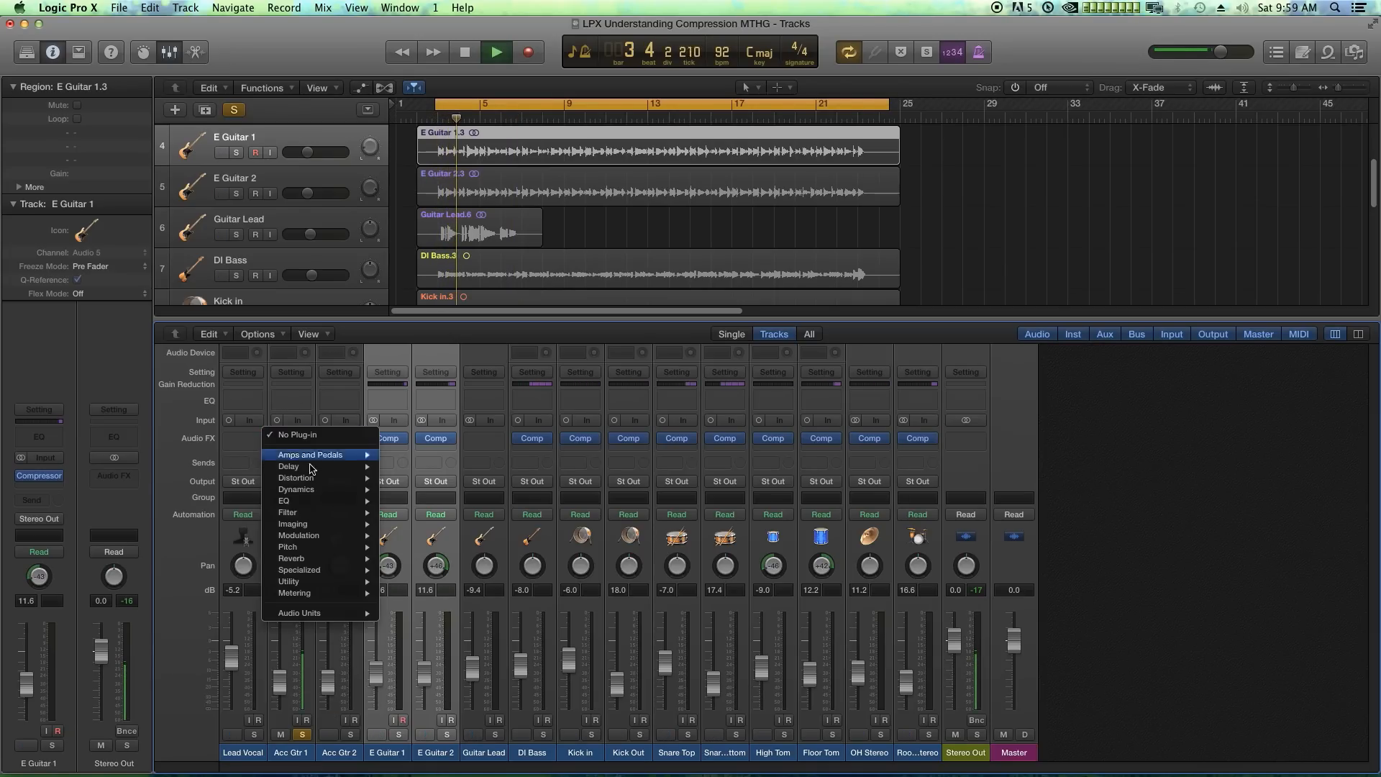
pyautogui.moveTo(324, 490)
pyautogui.moveTo(443, 504)
pyautogui.click(517, 501)
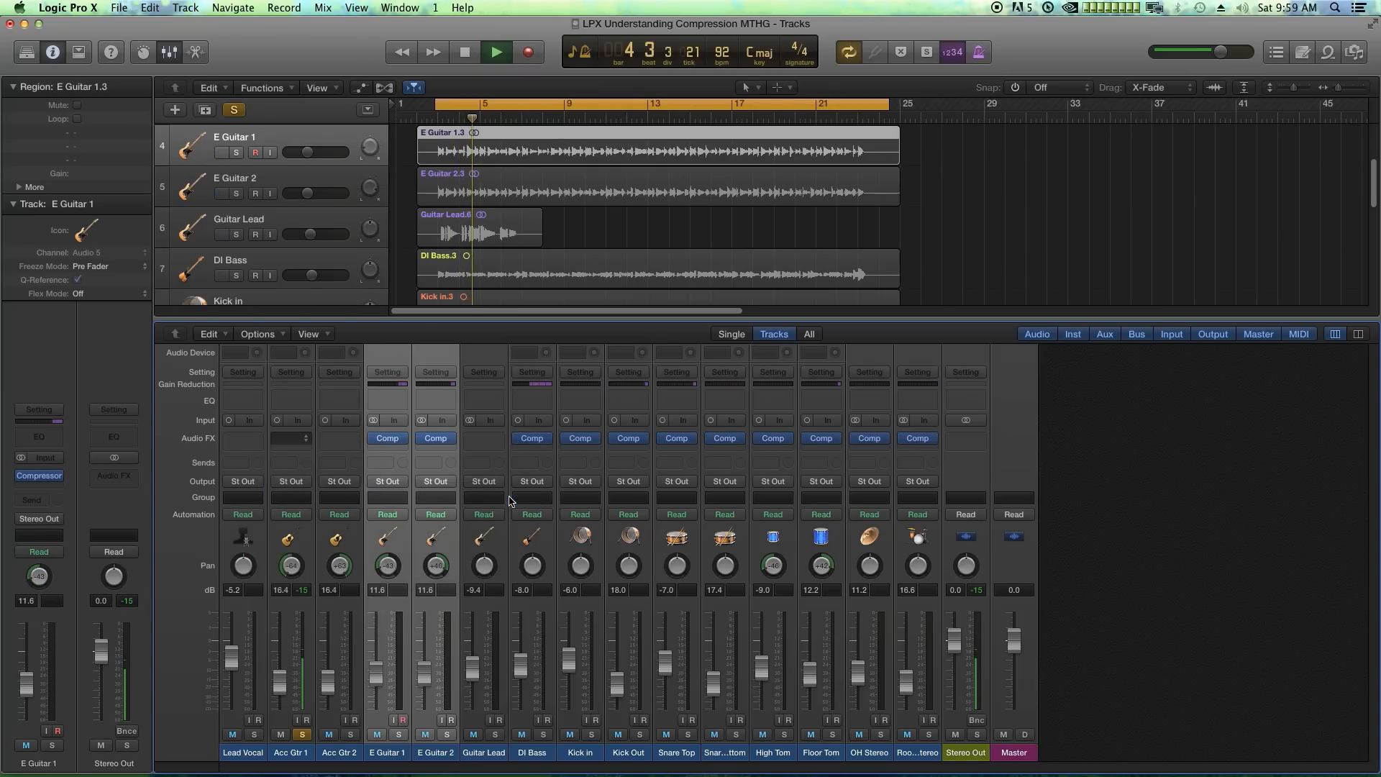
pyautogui.moveTo(464, 87); pyautogui.dragTo(818, 156)
# Step: Raise the Acc Gtr 1 compressor's attack and knee, set the ratio to 4.6:1 and make-up to 4.5 dB, and enable auto release
pyautogui.moveTo(661, 581); pyautogui.dragTo(720, 571)
pyautogui.moveTo(552, 587); pyautogui.dragTo(576, 540)
pyautogui.moveTo(675, 490); pyautogui.dragTo(693, 436)
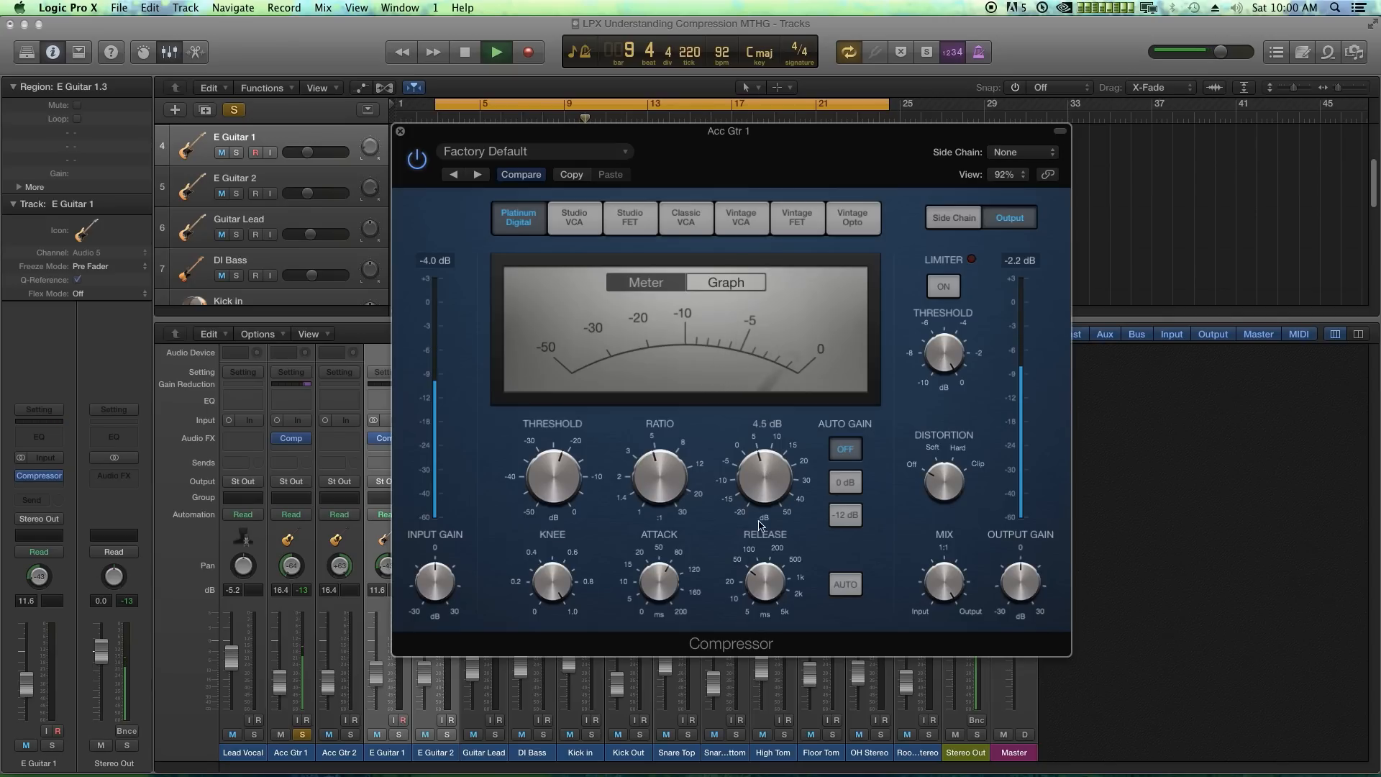
pyautogui.click(845, 584)
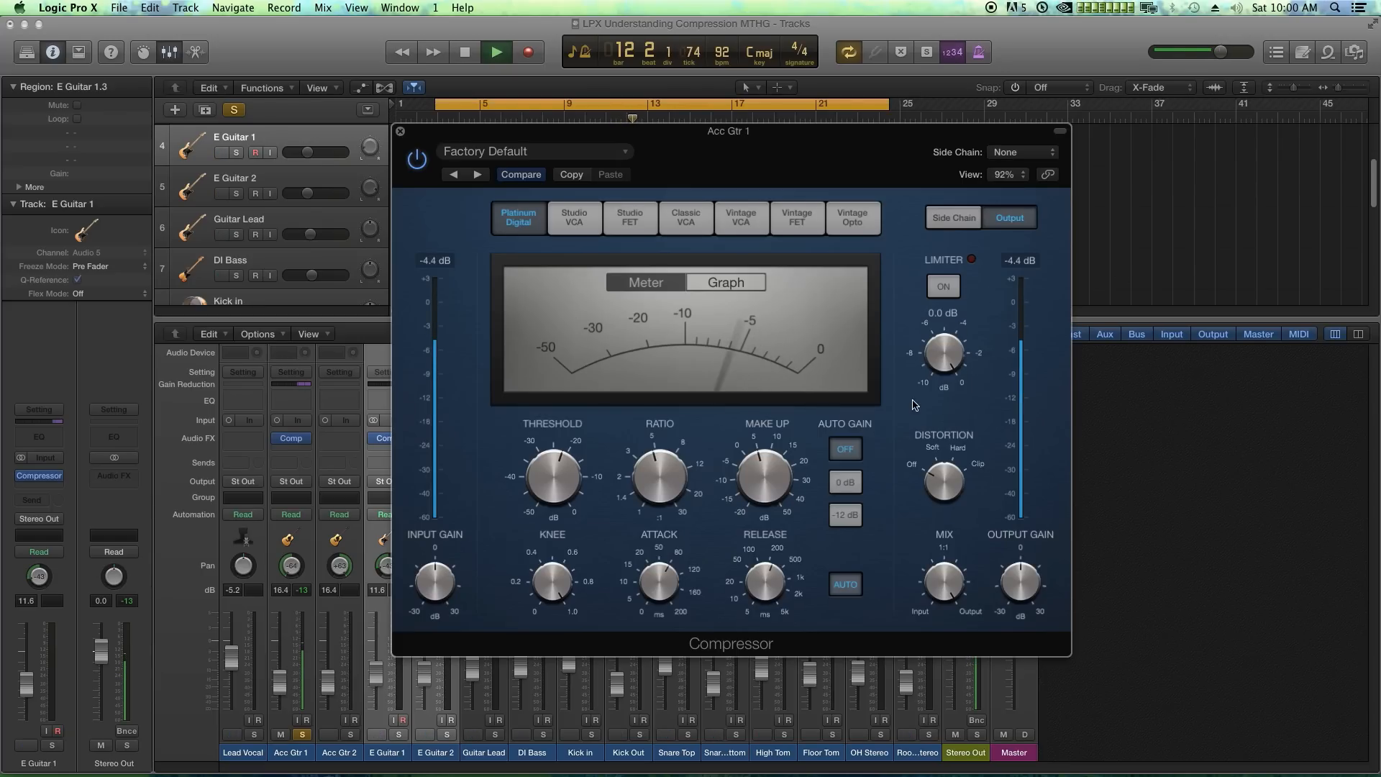
pyautogui.press('space')
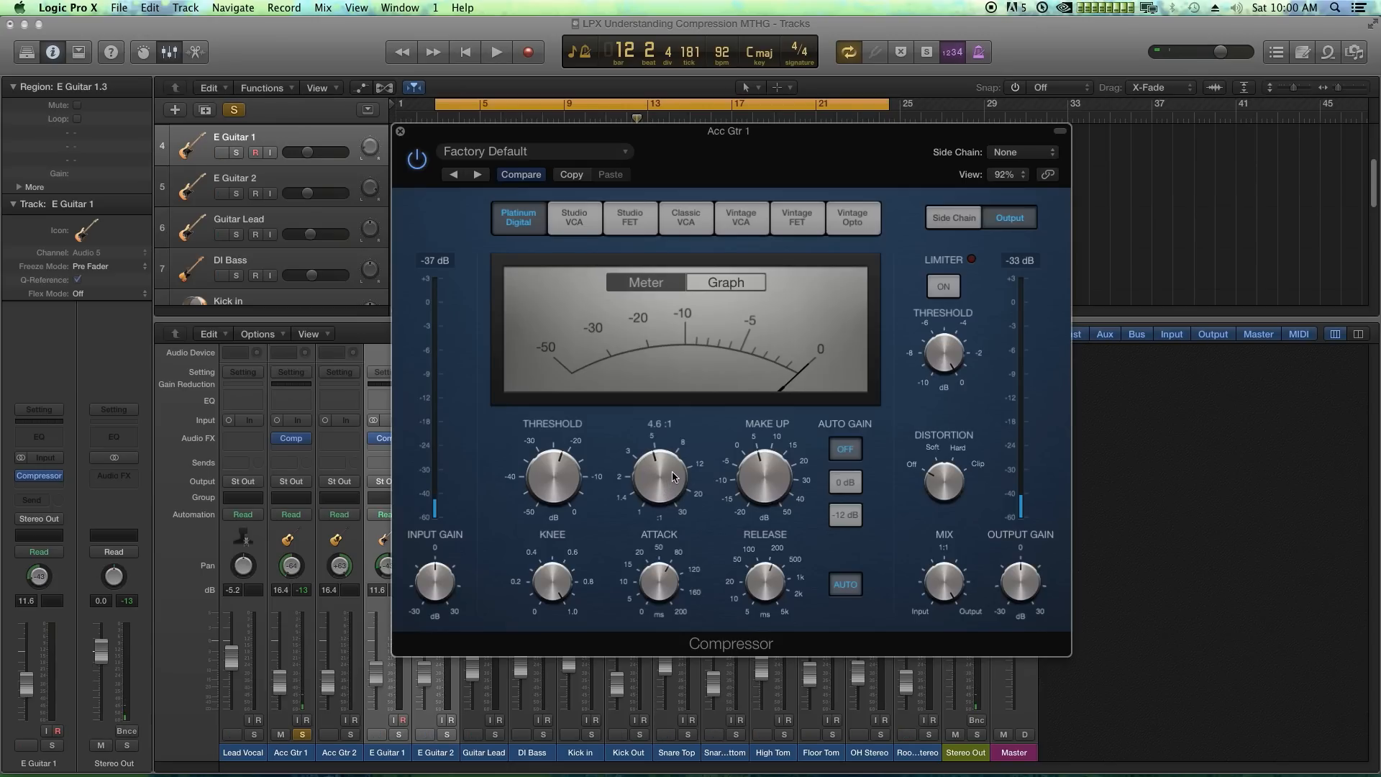
# Step: Lower the Acc Gtr 1 compressor's mix below 100%, raise make-up to 7.5 dB during playback, and enable its limiter
pyautogui.moveTo(663, 582); pyautogui.dragTo(664, 596)
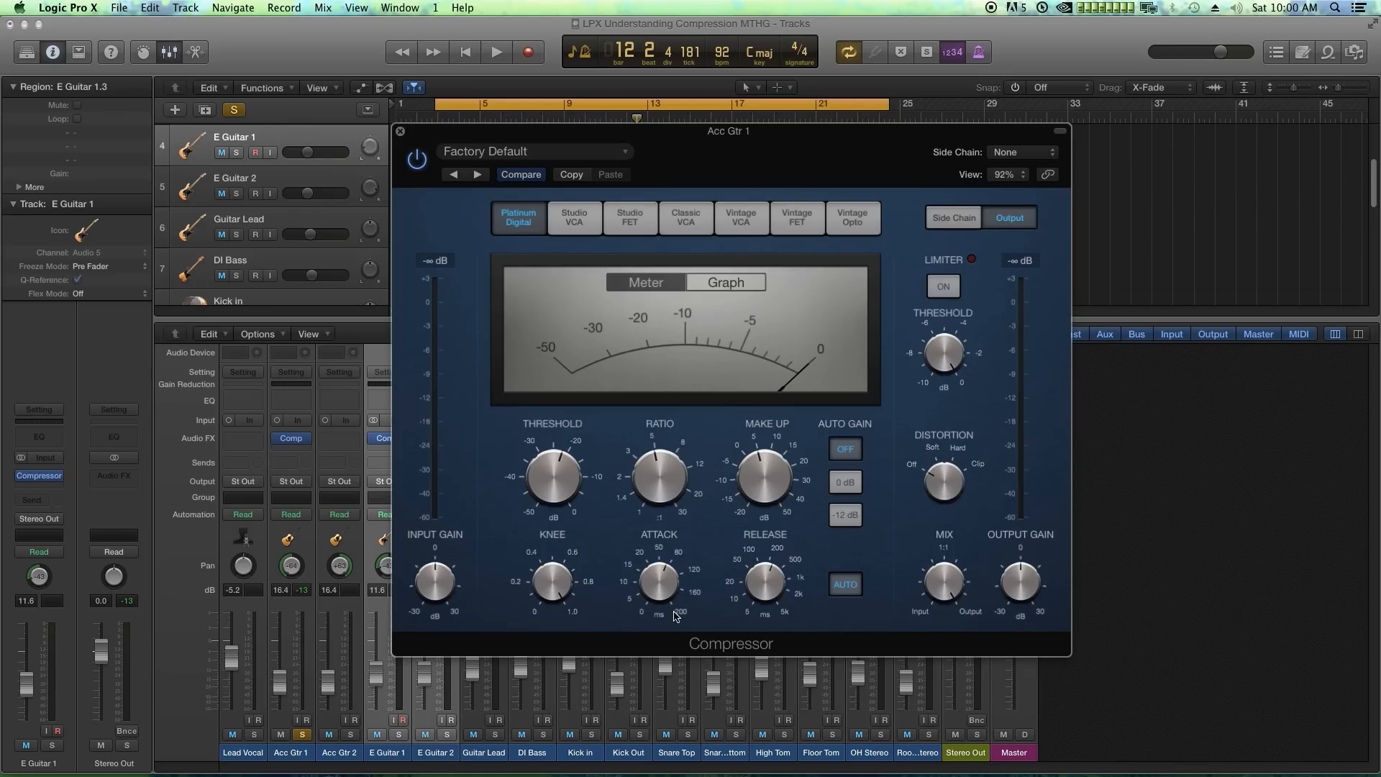
pyautogui.moveTo(668, 590)
pyautogui.moveTo(576, 481)
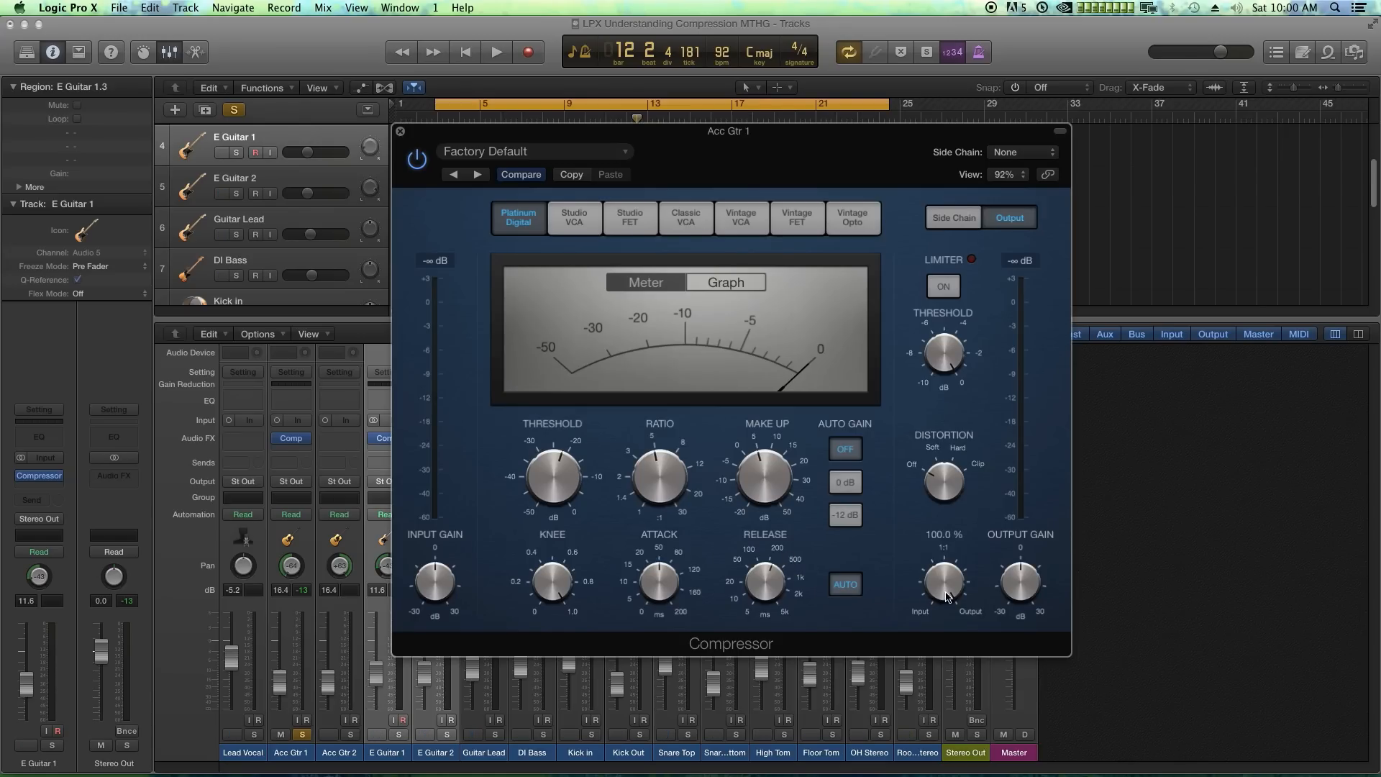
pyautogui.moveTo(946, 594); pyautogui.dragTo(940, 620)
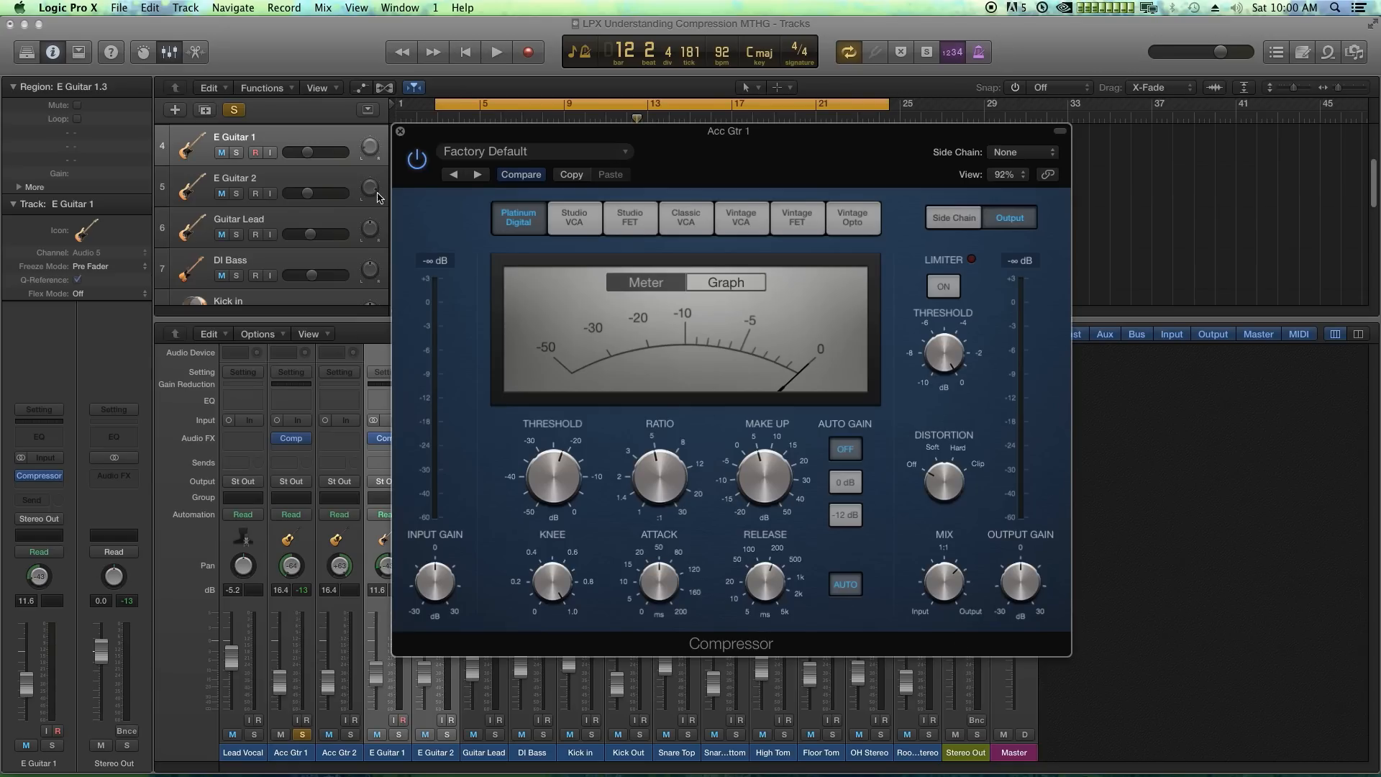
pyautogui.press('space')
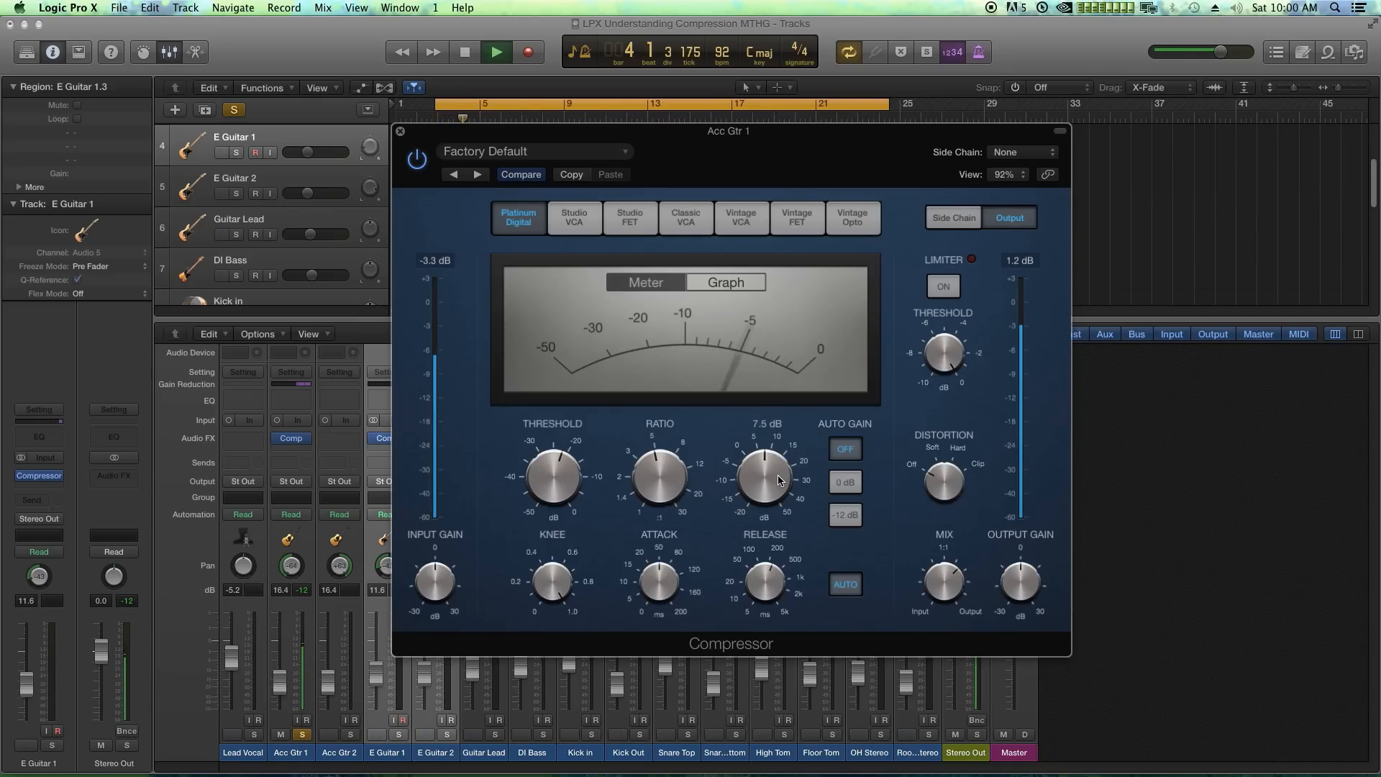
pyautogui.click(943, 289)
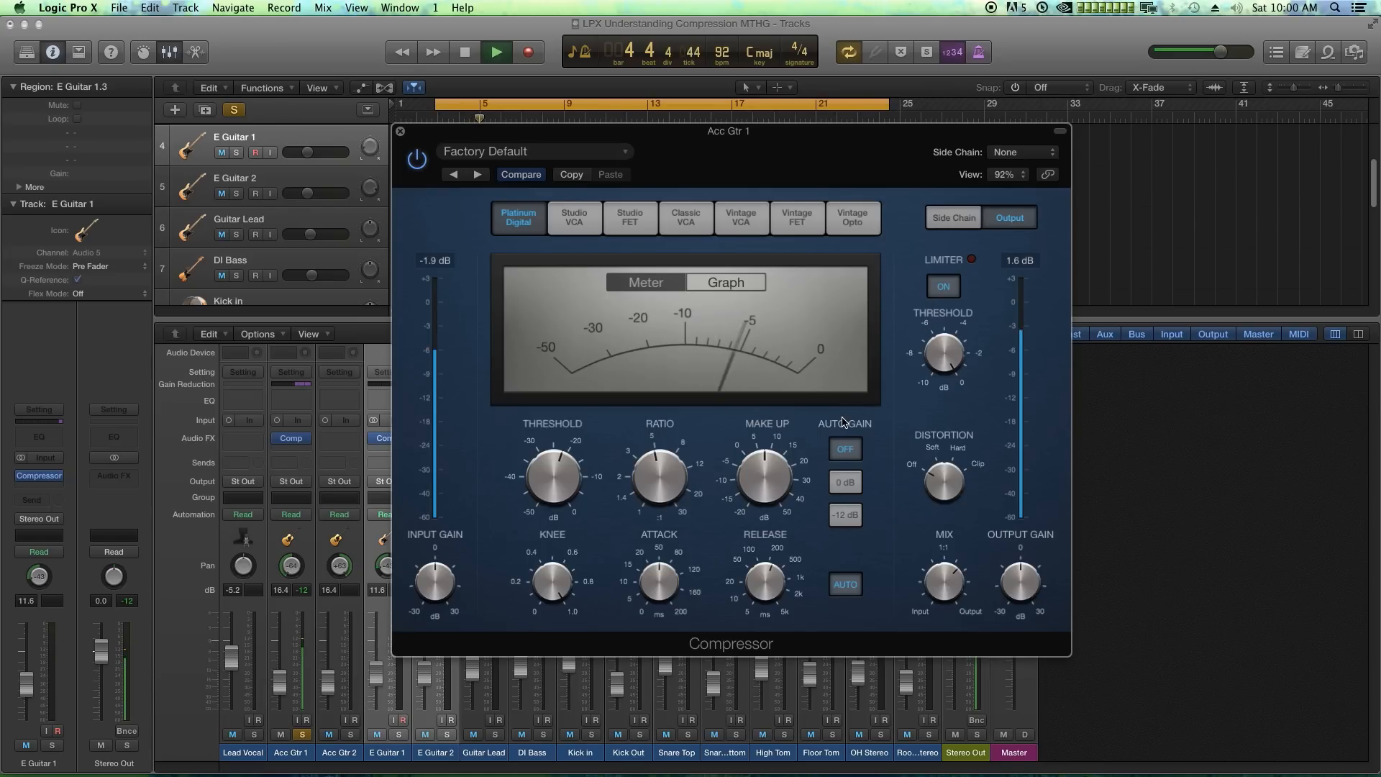
# Step: Compare the Acc Gtr 1 sound with its compressor bypassed and active, and stop playback
pyautogui.click(415, 164)
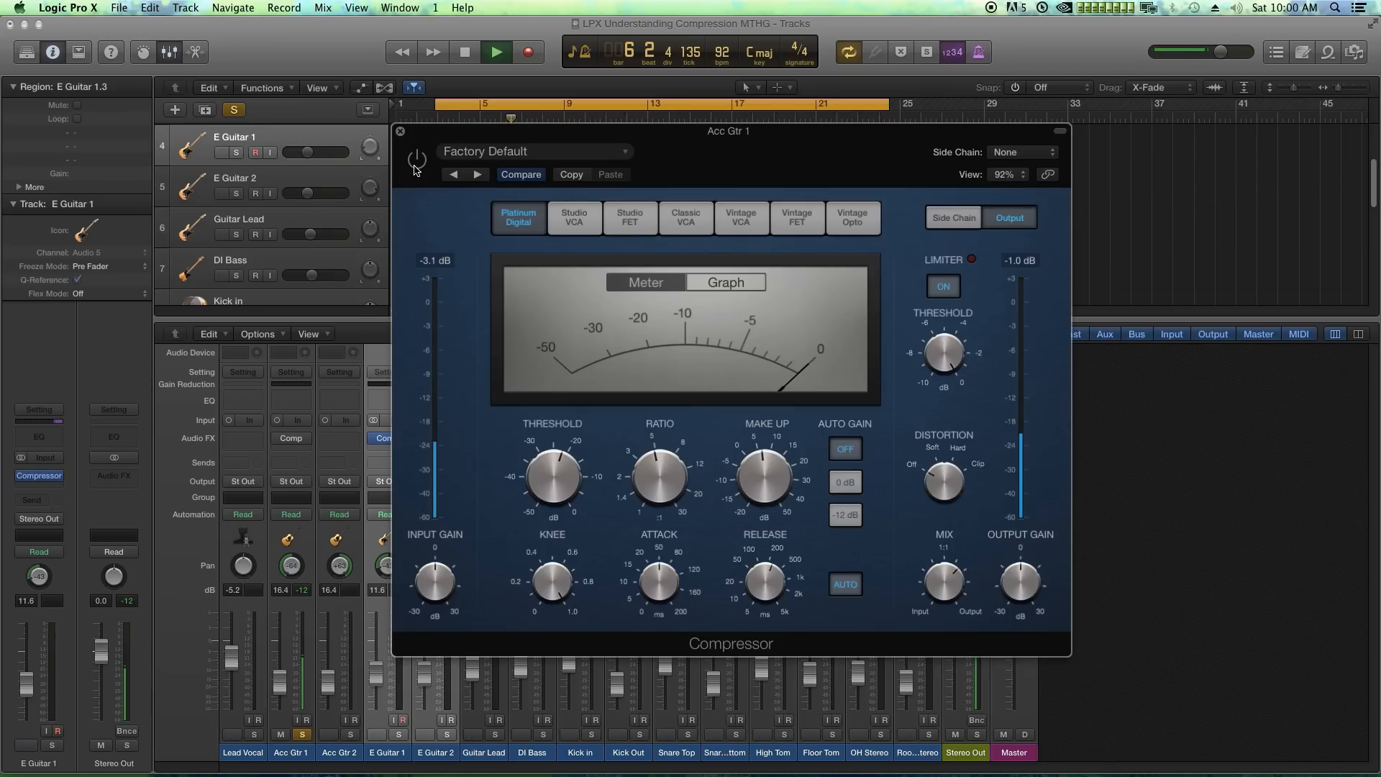
pyautogui.click(415, 166)
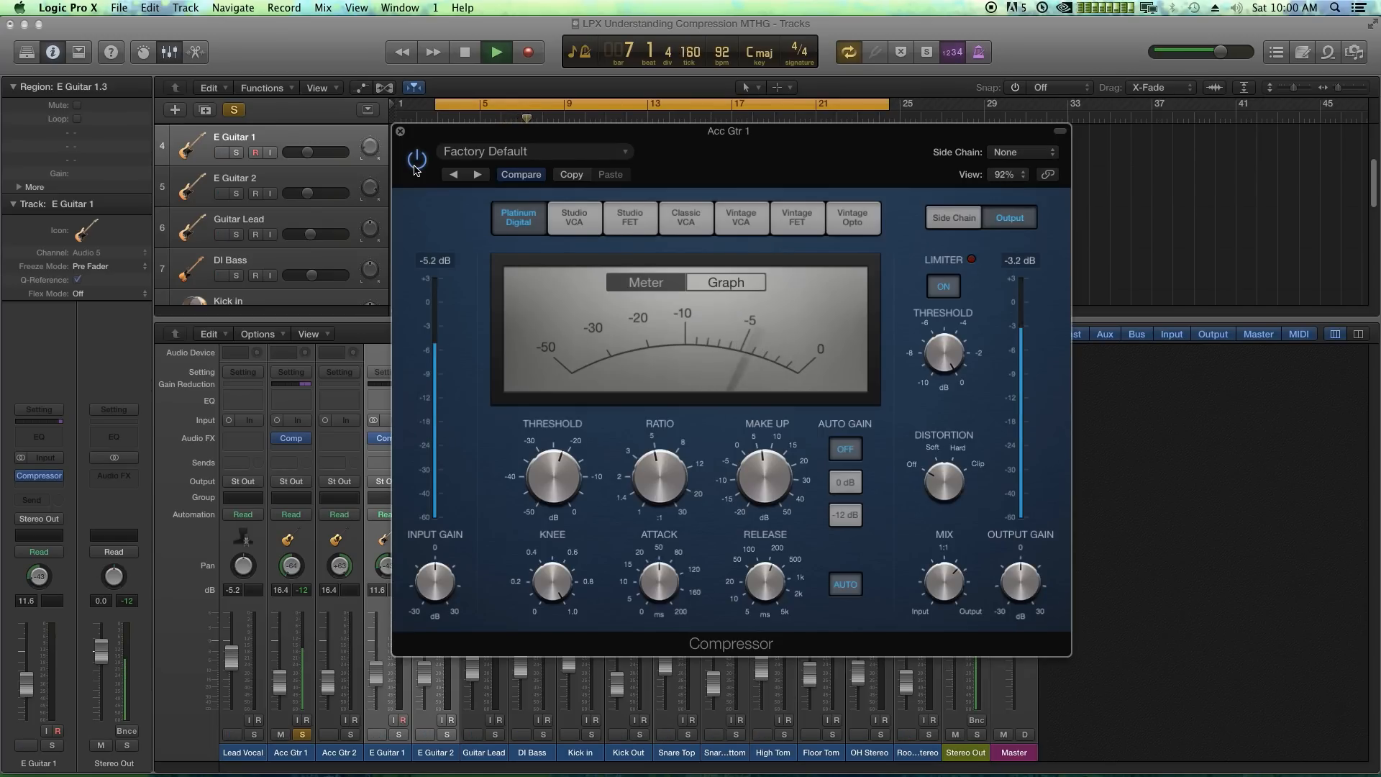
pyautogui.press('space')
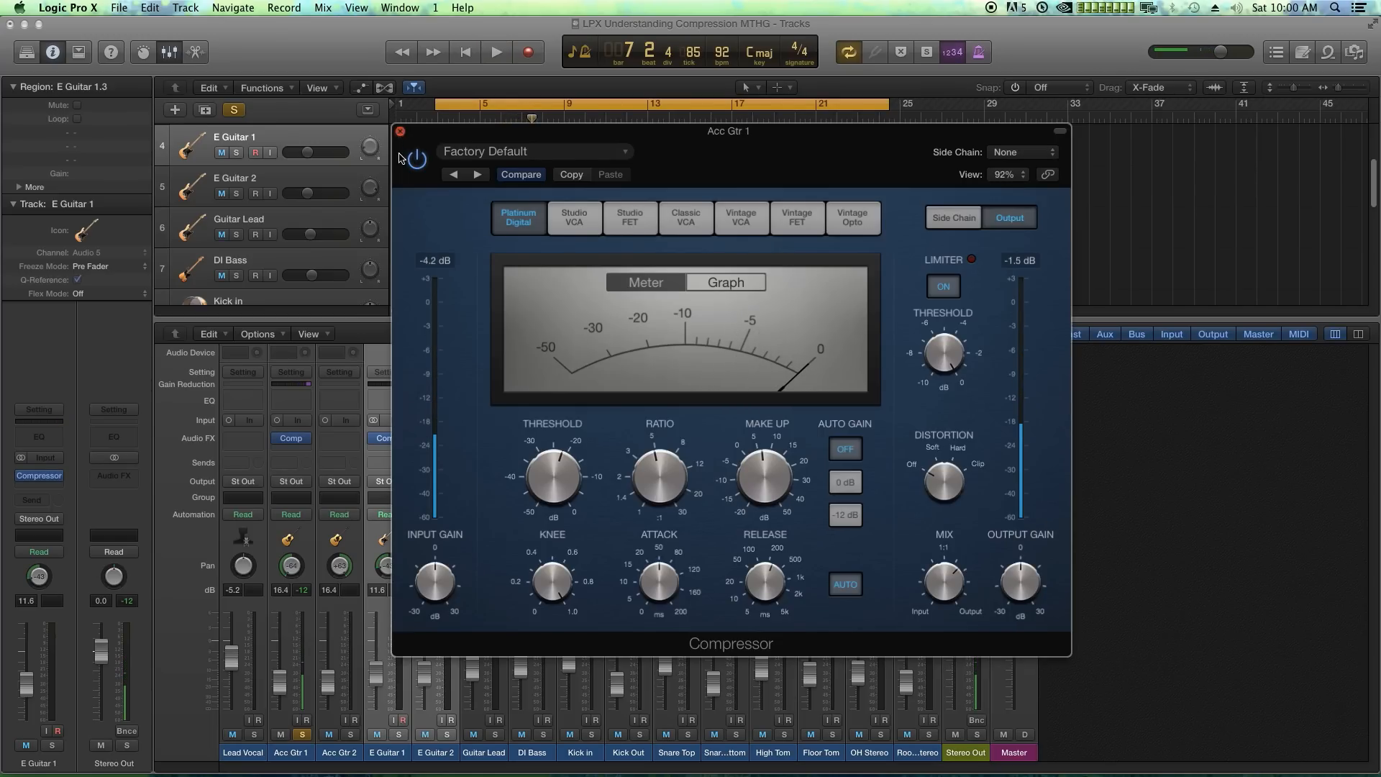
# Step: Copy the Acc Gtr 1 compressor to Acc Gtr 2, unsolo Acc Gtr 1, and play the full mix with Lead Vocal and Guitar Lead muted
pyautogui.click(400, 131)
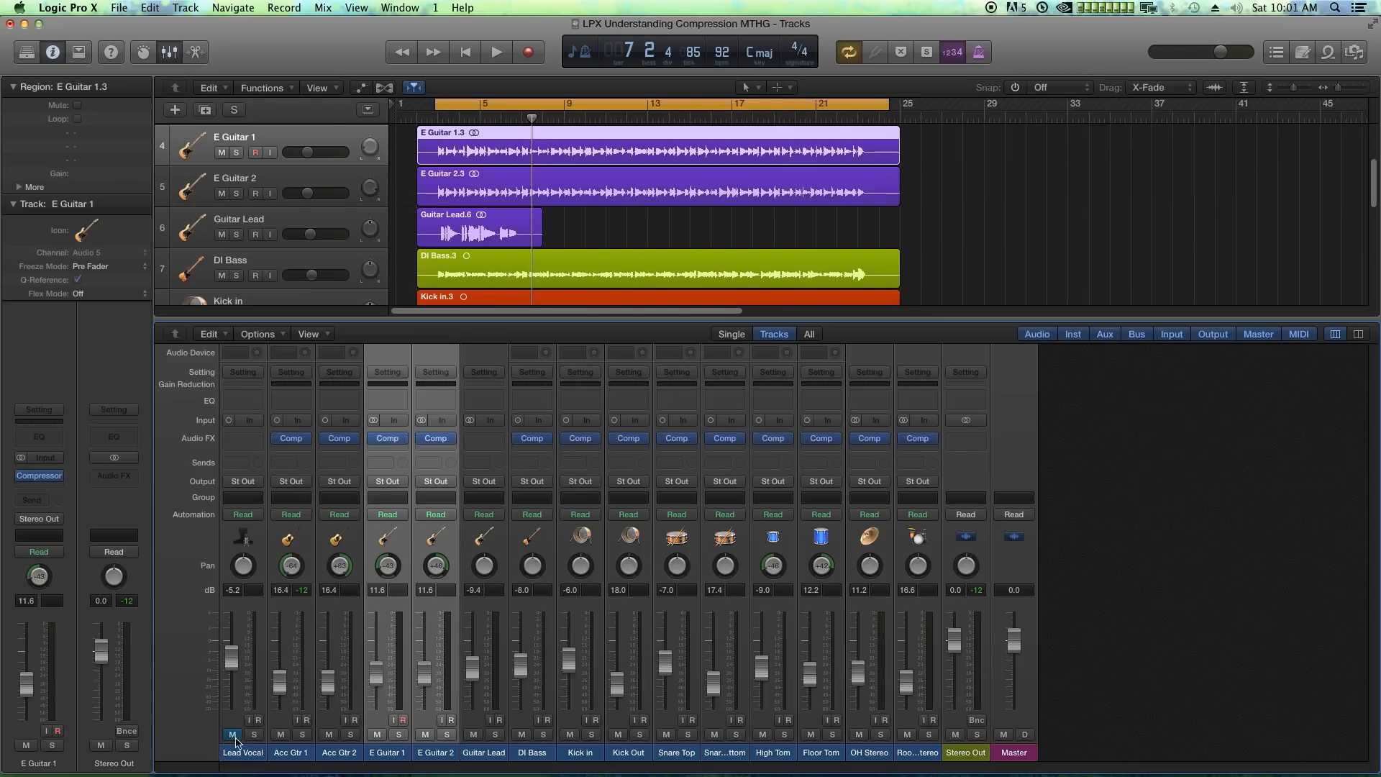
pyautogui.click(472, 734)
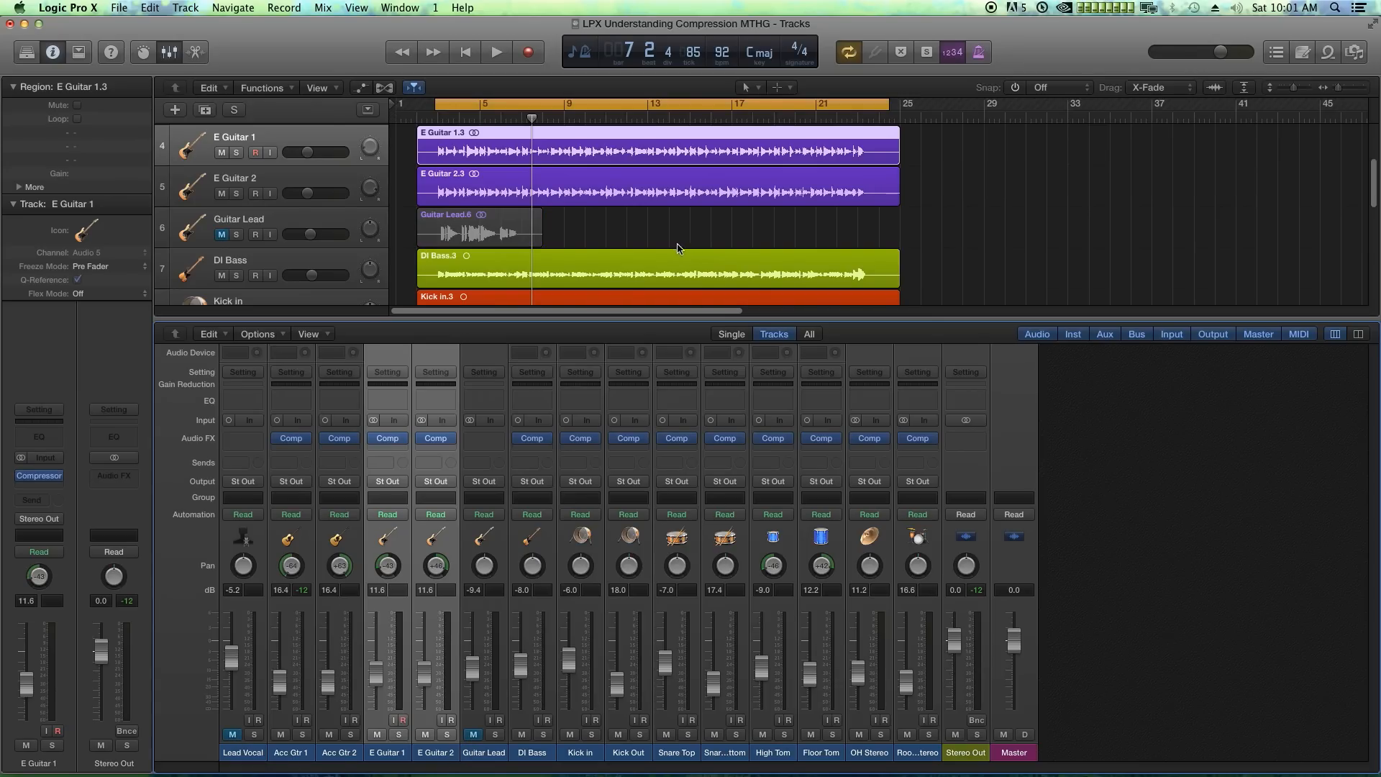
pyautogui.press('space')
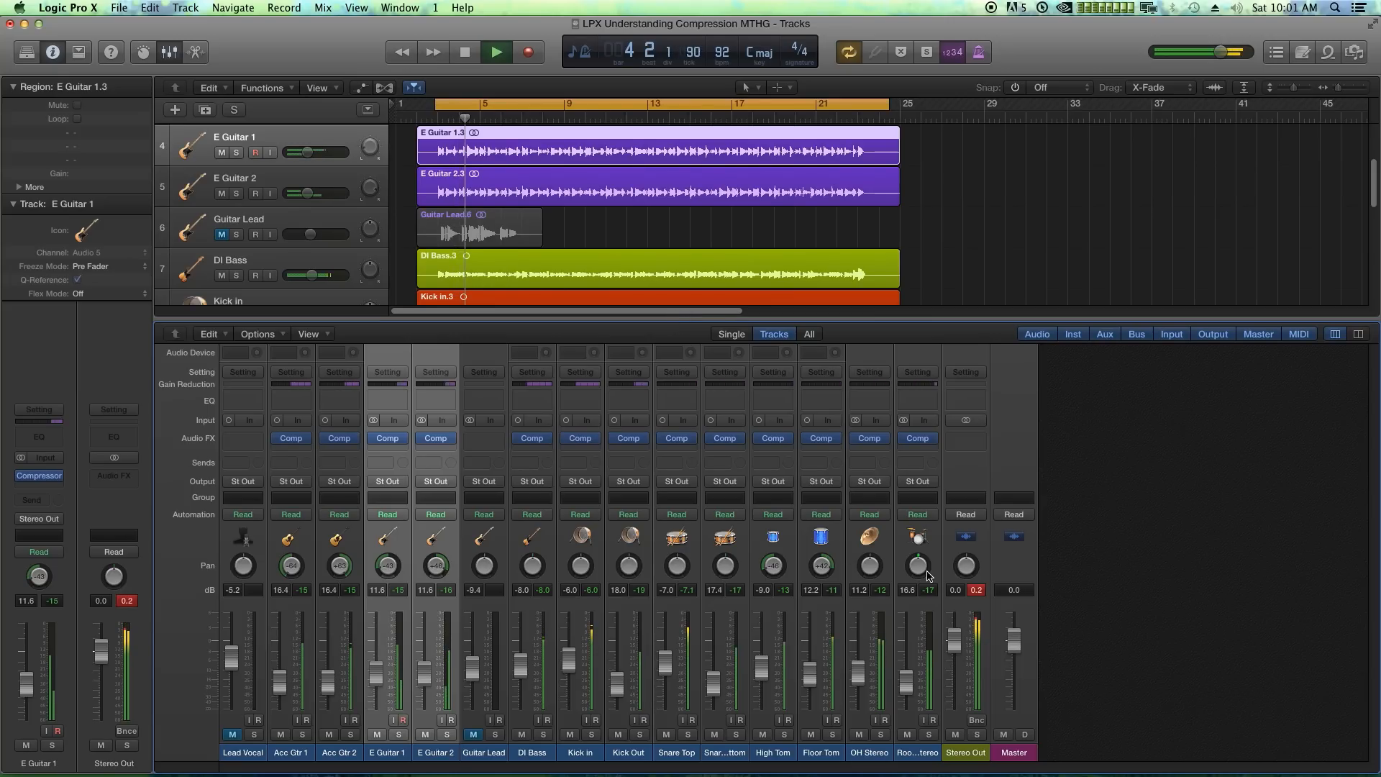
pyautogui.click(975, 590)
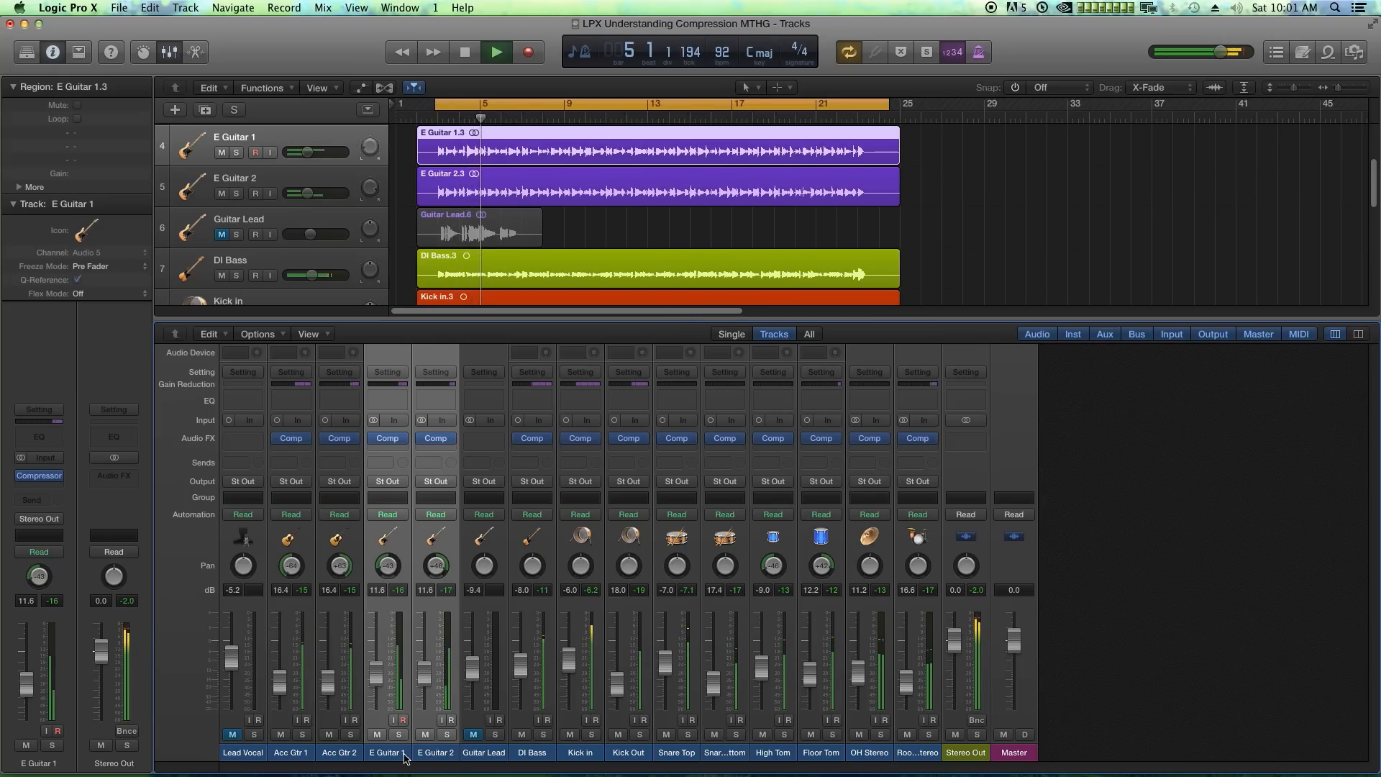
# Step: Lower the faders from Acc Gtr 1 through DI Bass together by about 1.8 dB and all drum channel faders by about 1.2 dB
pyautogui.moveTo(304, 756); pyautogui.dragTo(542, 732)
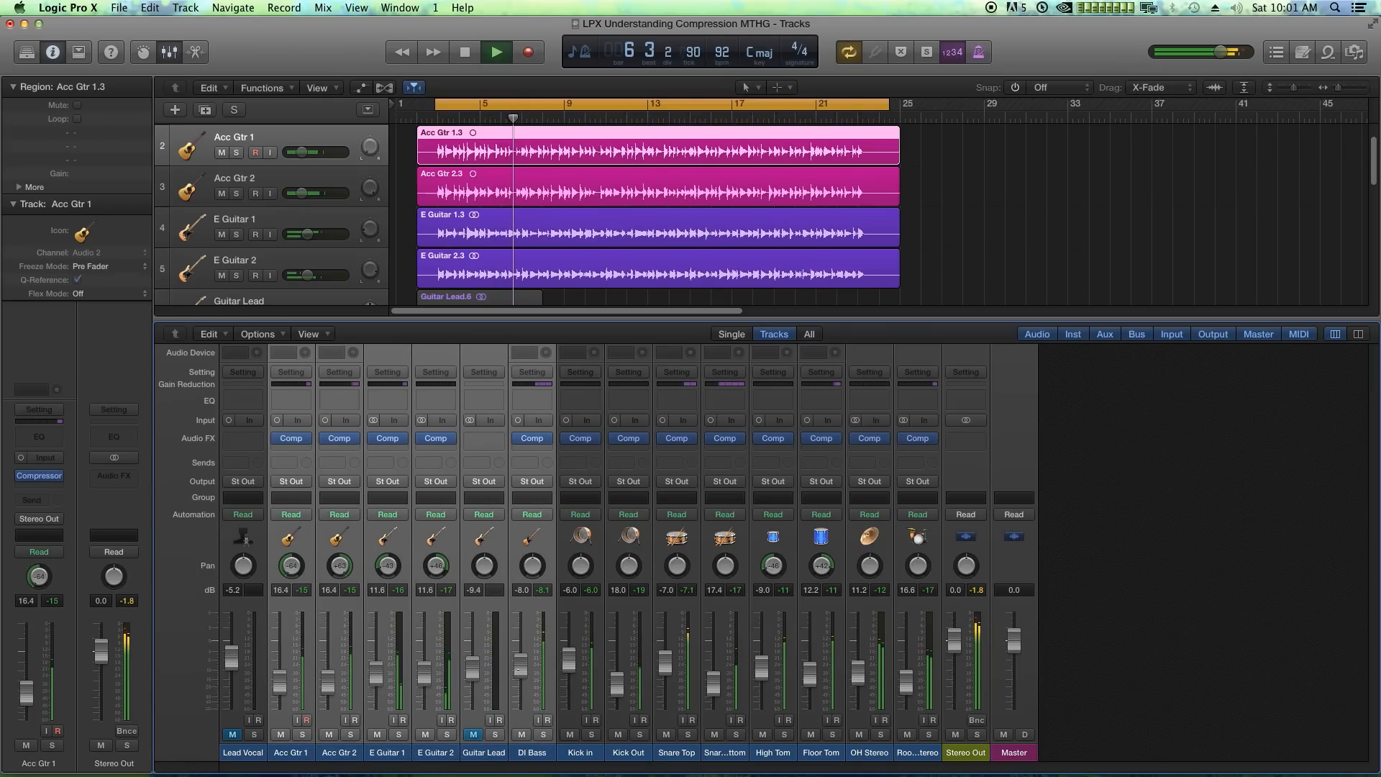
pyautogui.moveTo(518, 670); pyautogui.dragTo(518, 674)
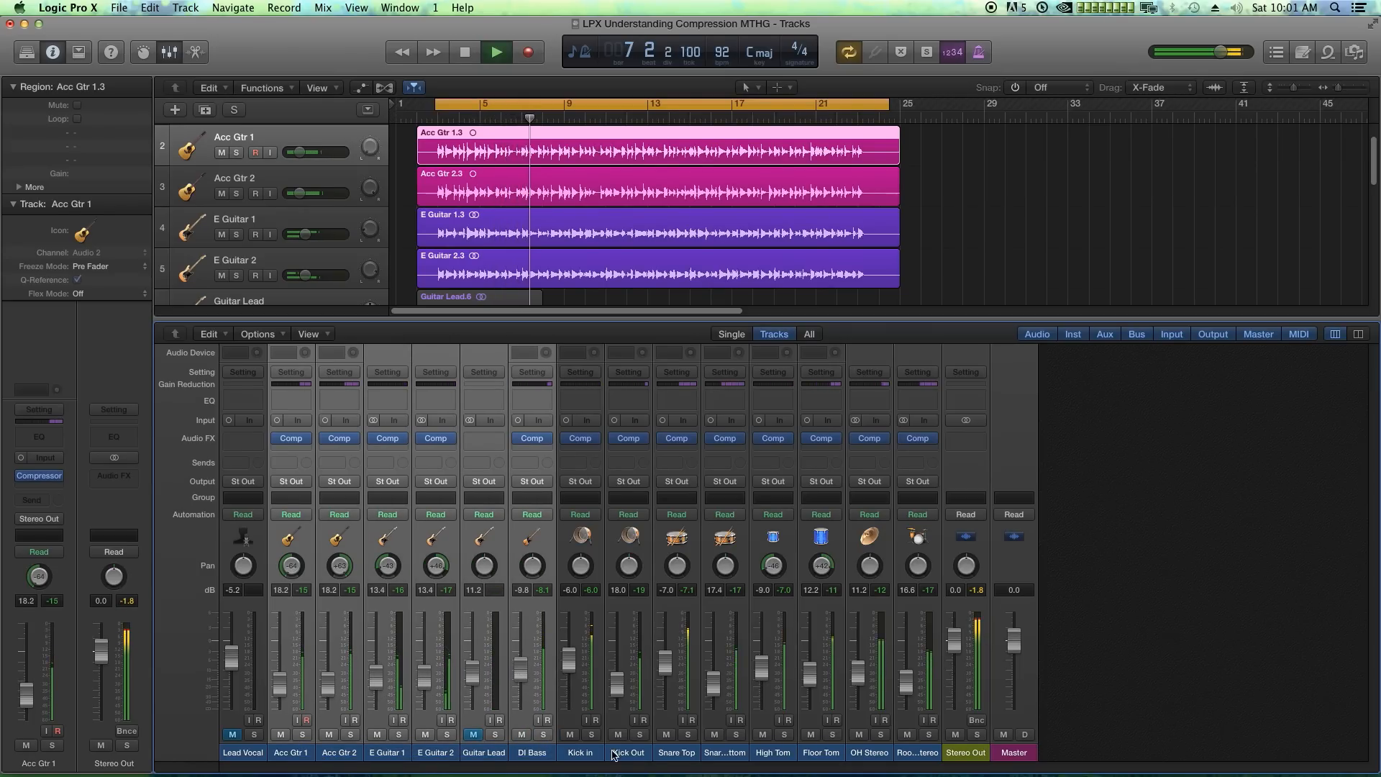
pyautogui.moveTo(594, 756); pyautogui.dragTo(912, 749)
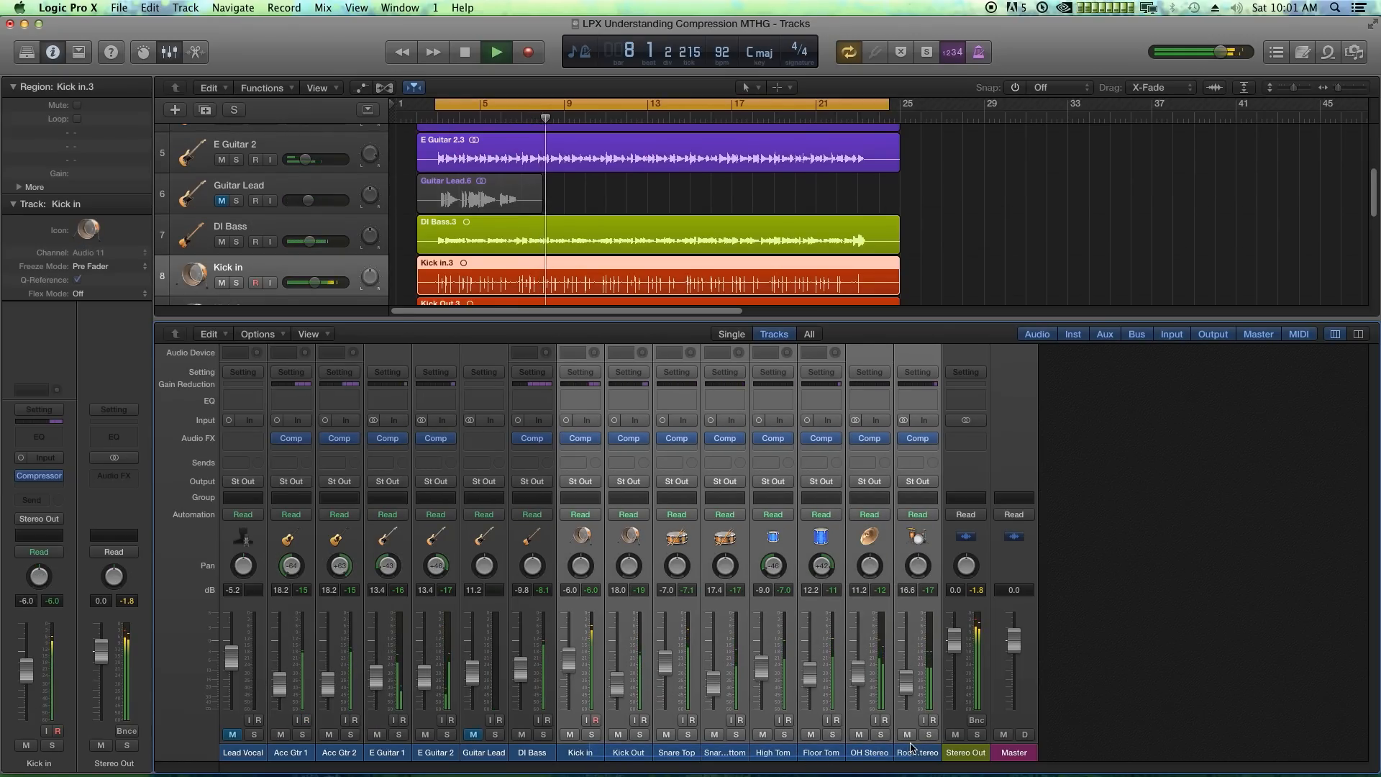
pyautogui.moveTo(906, 682); pyautogui.dragTo(907, 684)
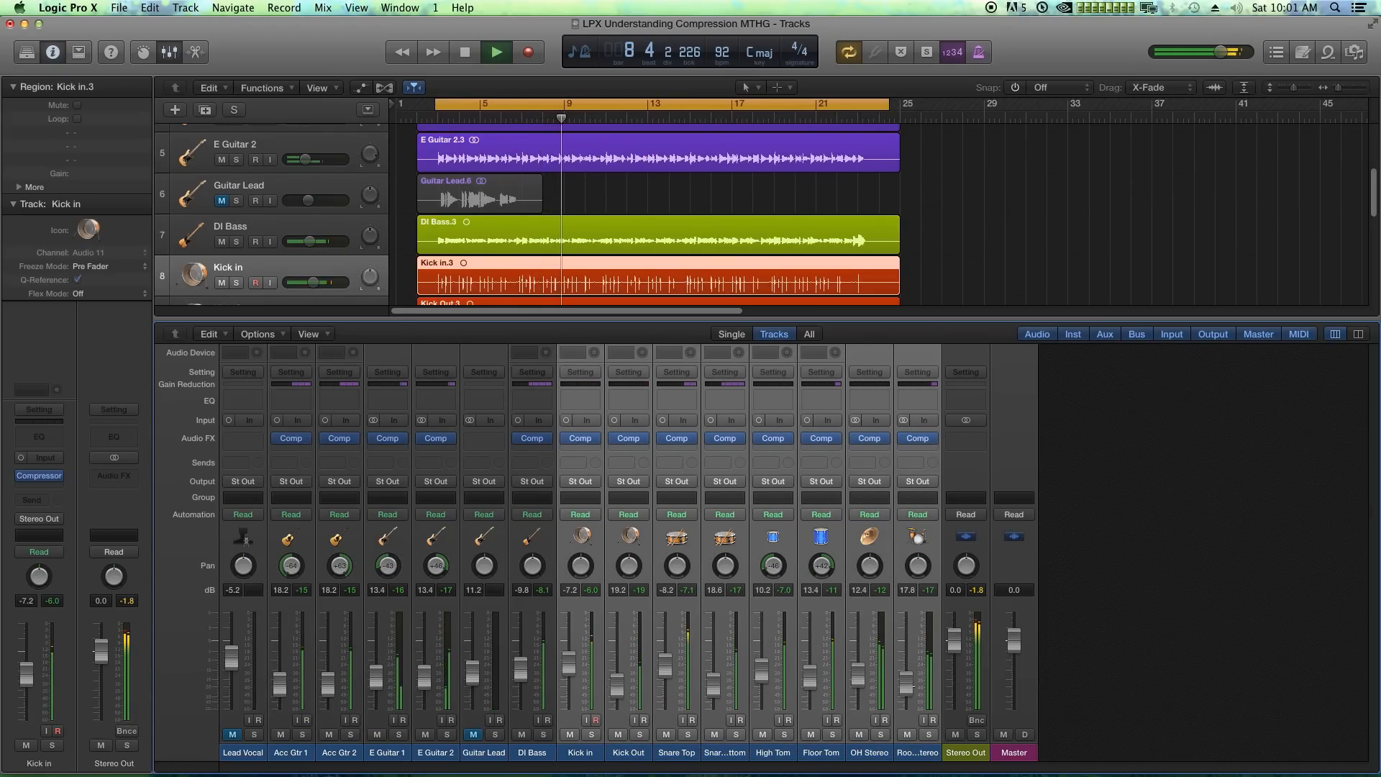
pyautogui.click(1100, 640)
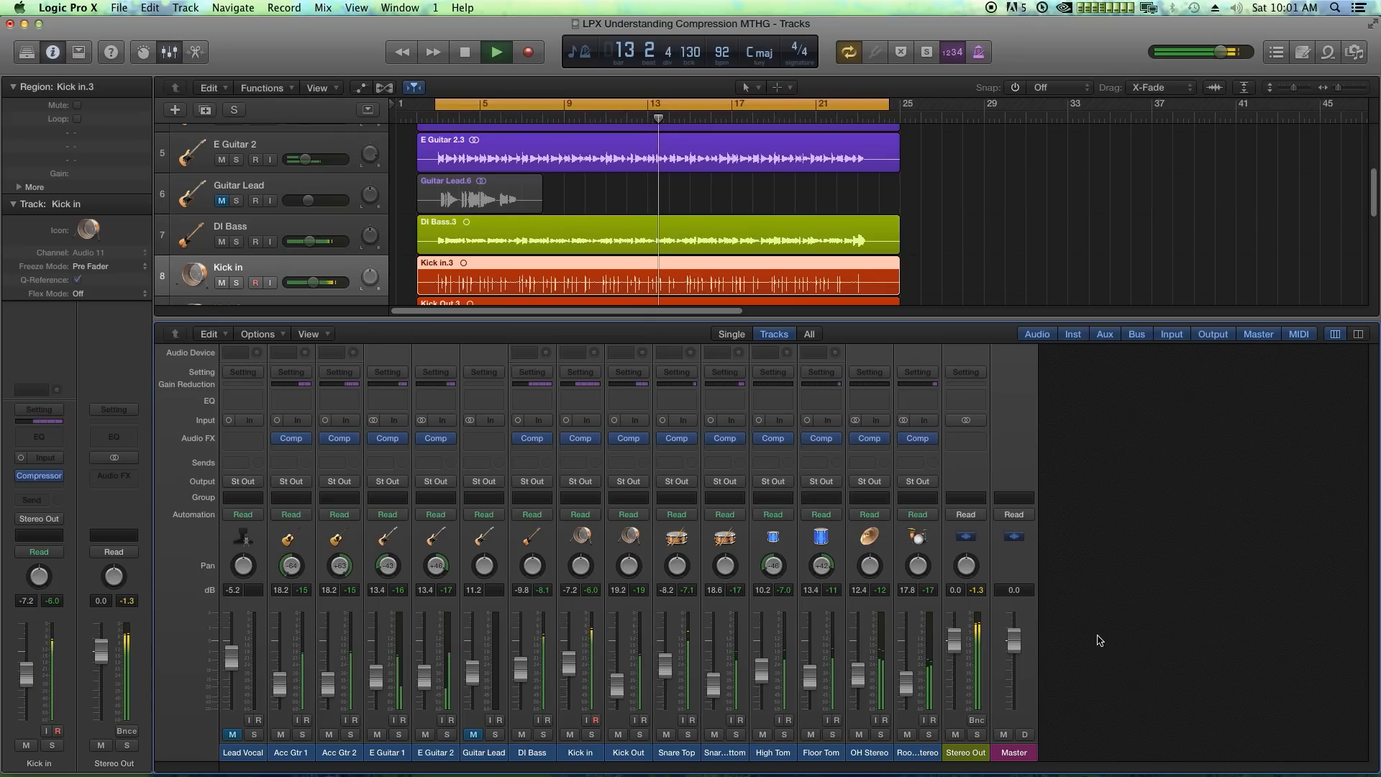
pyautogui.press('space')
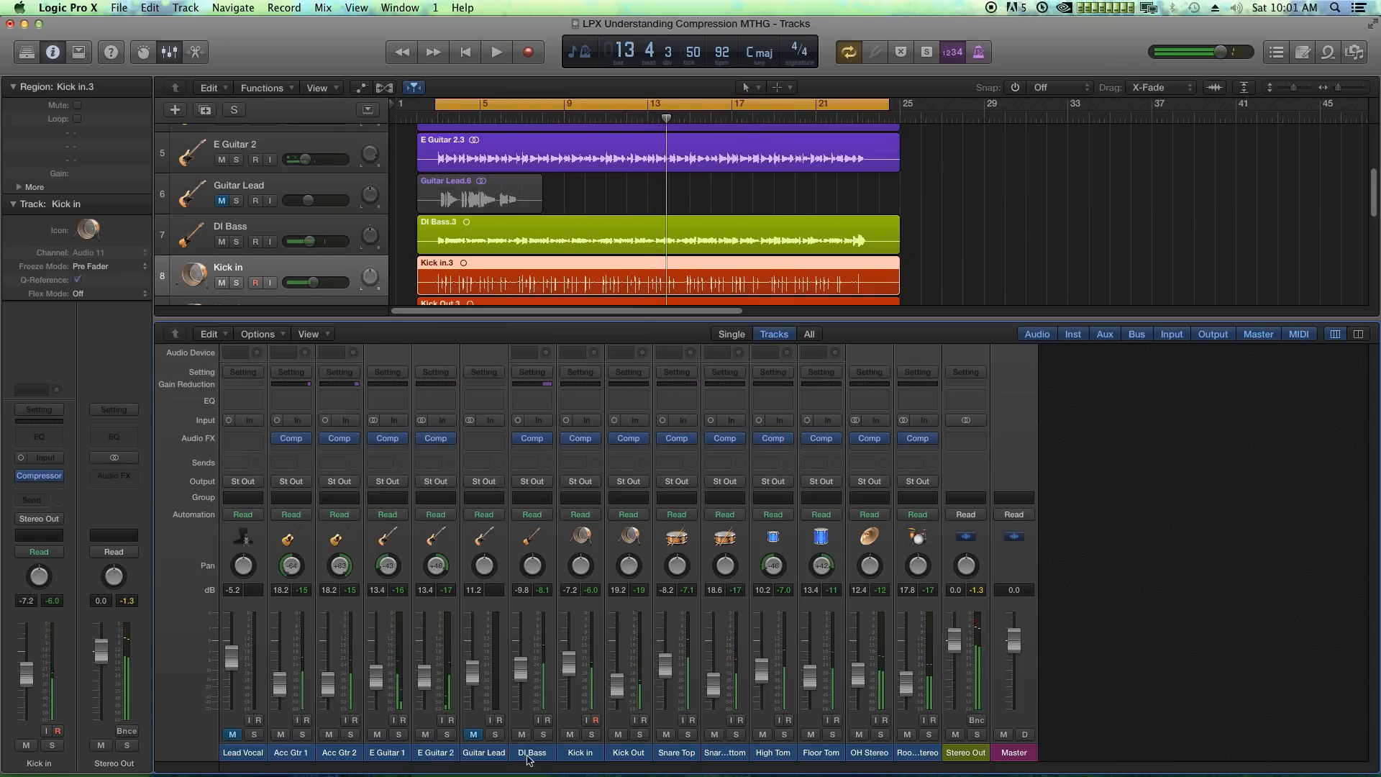
# Step: Unmute the Guitar Lead channel and shorten the cycle range to about four bars, ending just before bar 7
pyautogui.click(472, 735)
pyautogui.click(563, 180)
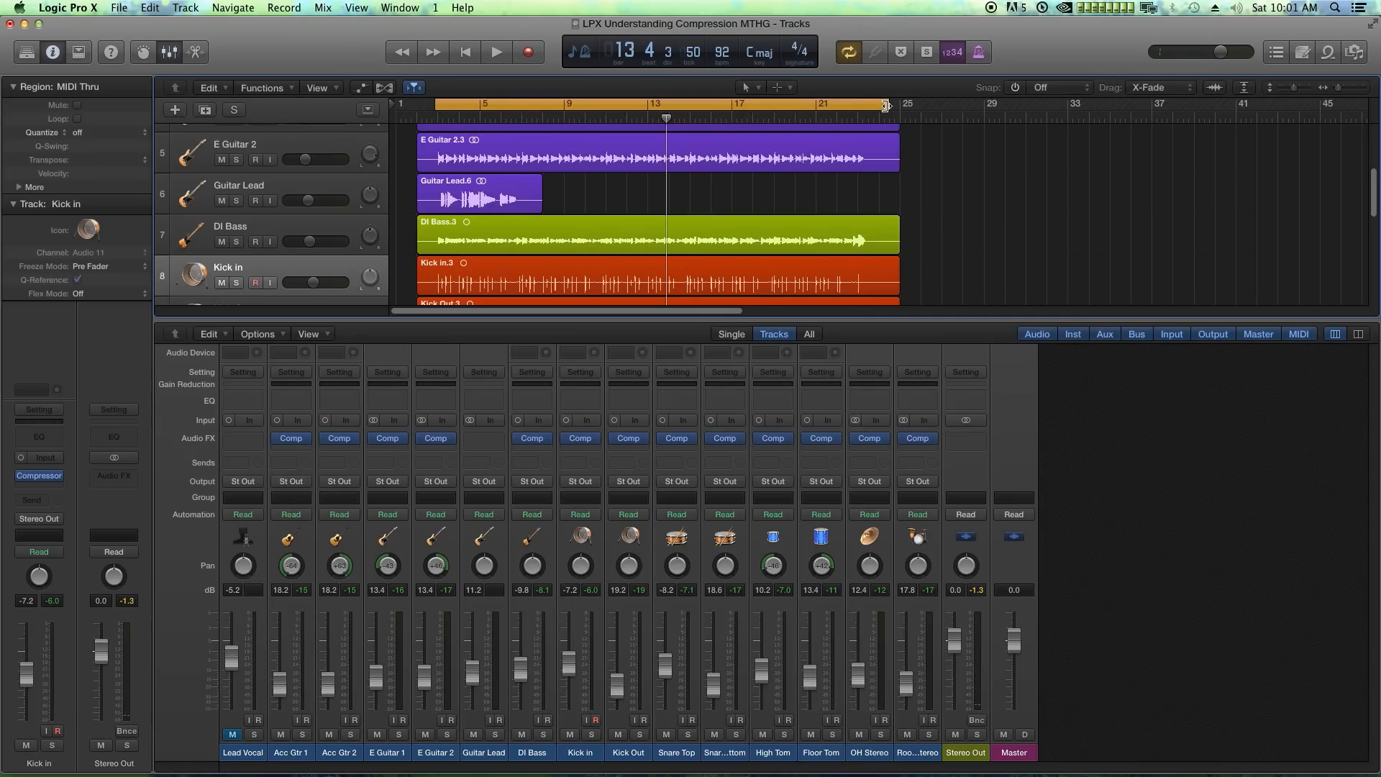
pyautogui.moveTo(887, 106); pyautogui.dragTo(522, 106)
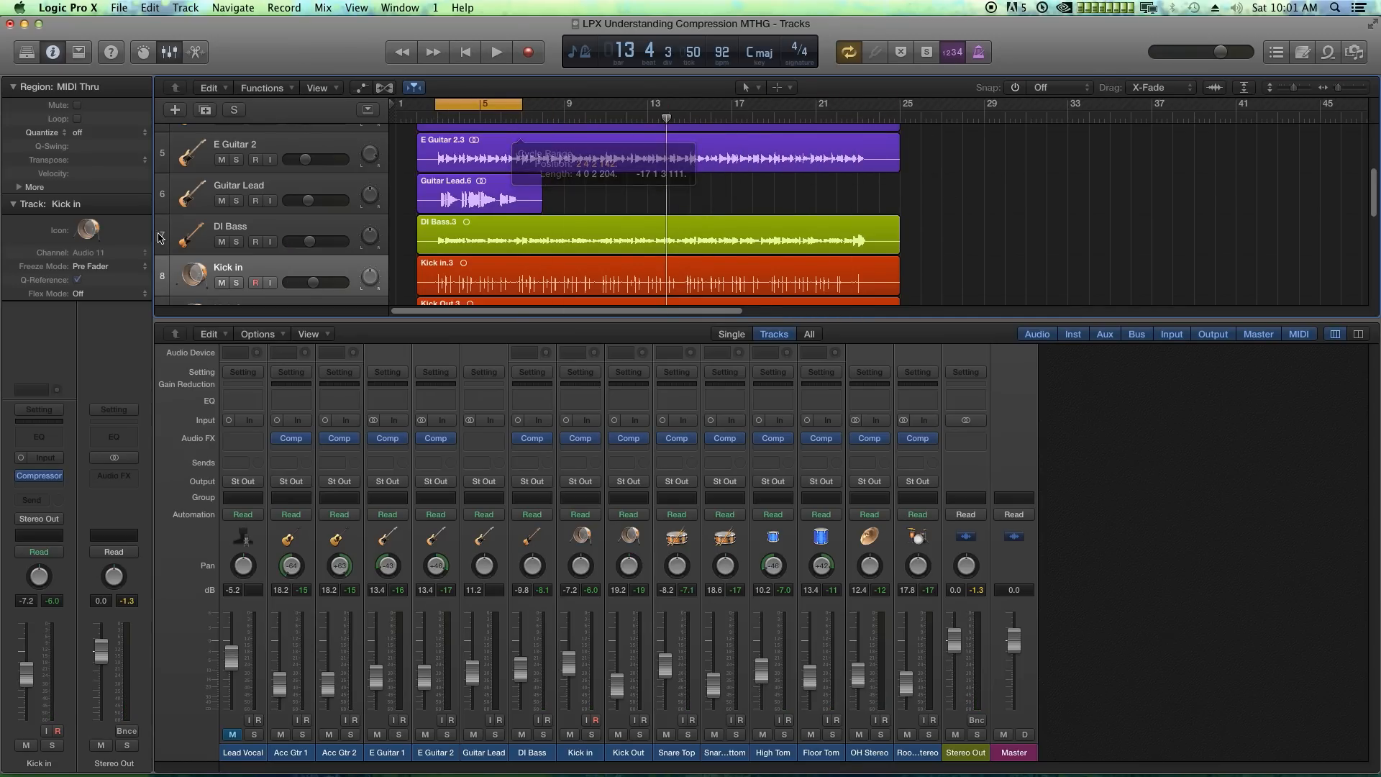
# Step: Insert a stereo Compressor on the Guitar Lead channel and move its window clear of the channel strip and track
pyautogui.click(202, 207)
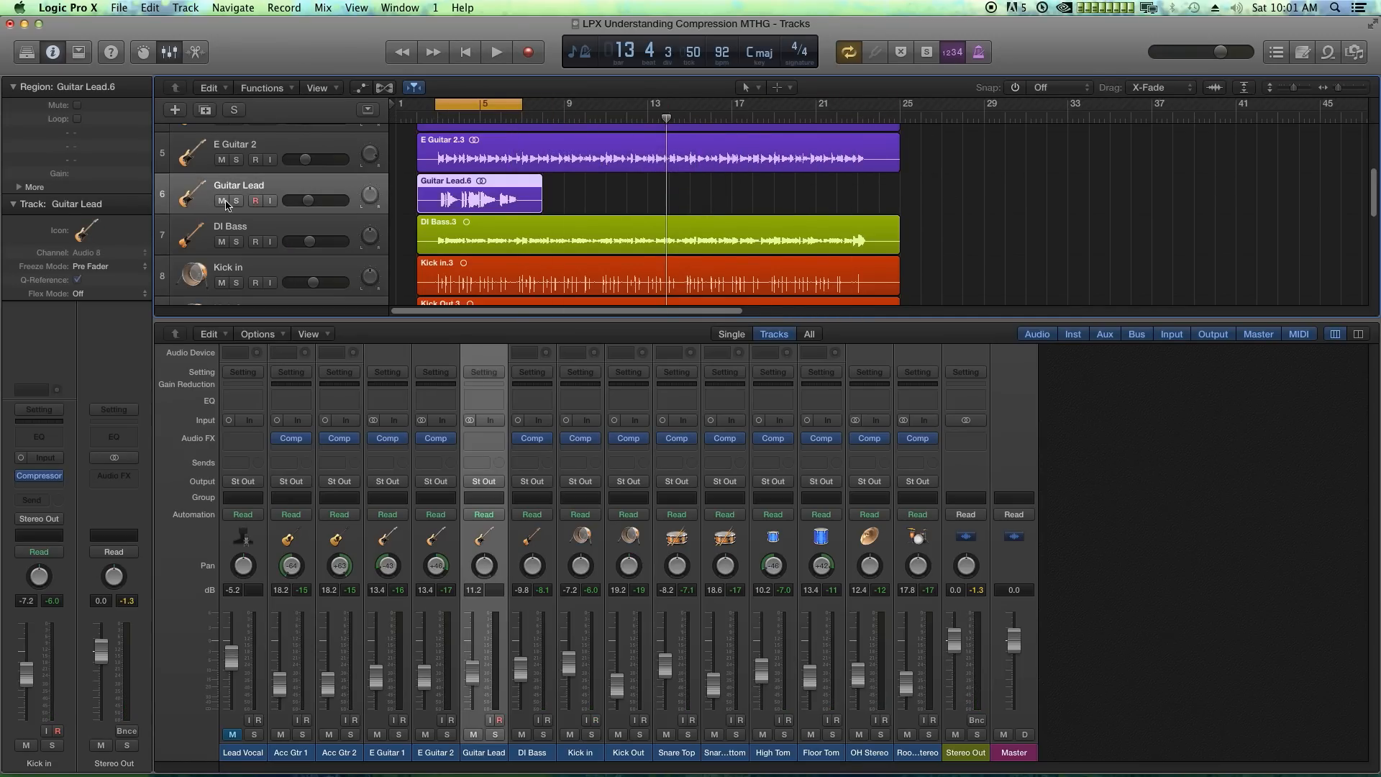
pyautogui.click(485, 441)
pyautogui.moveTo(518, 489)
pyautogui.moveTo(633, 492)
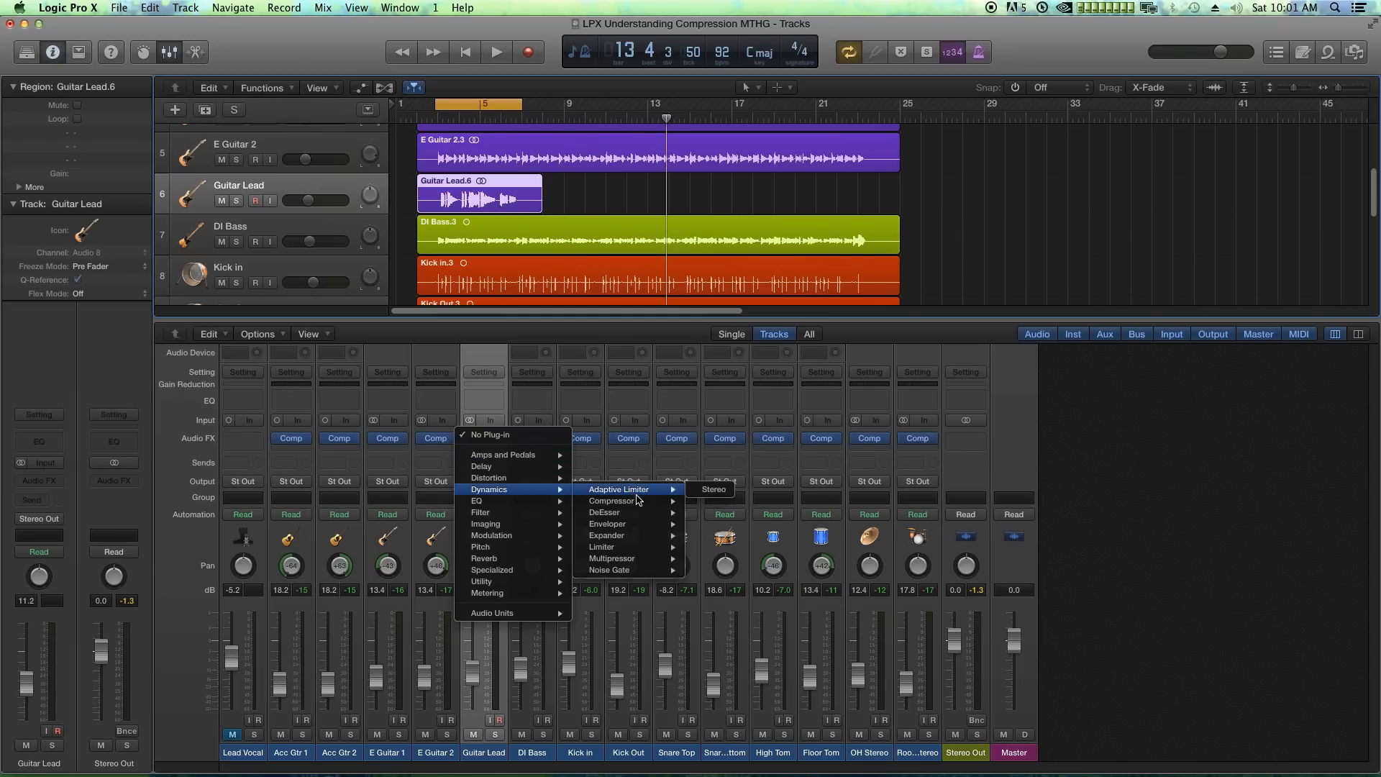
pyautogui.click(717, 502)
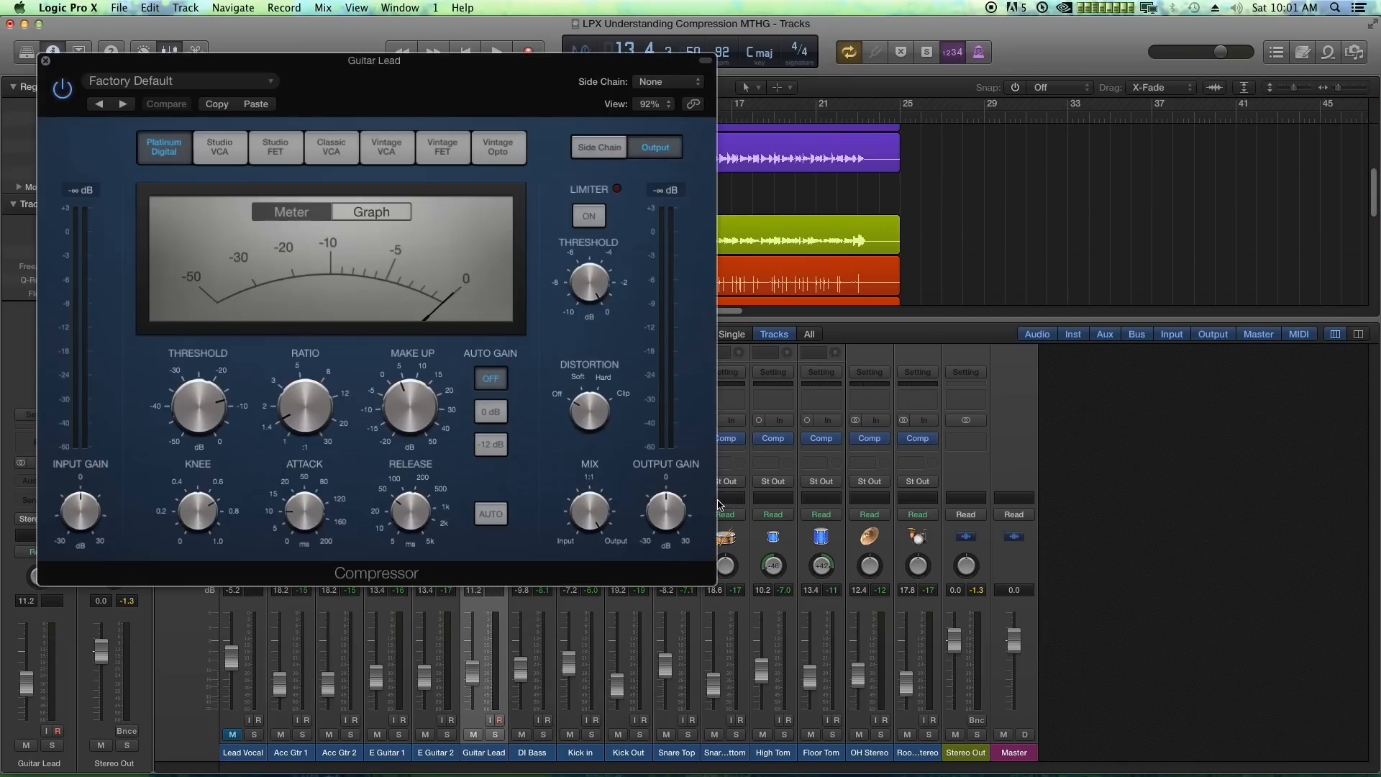
pyautogui.moveTo(433, 66); pyautogui.dragTo(946, 165)
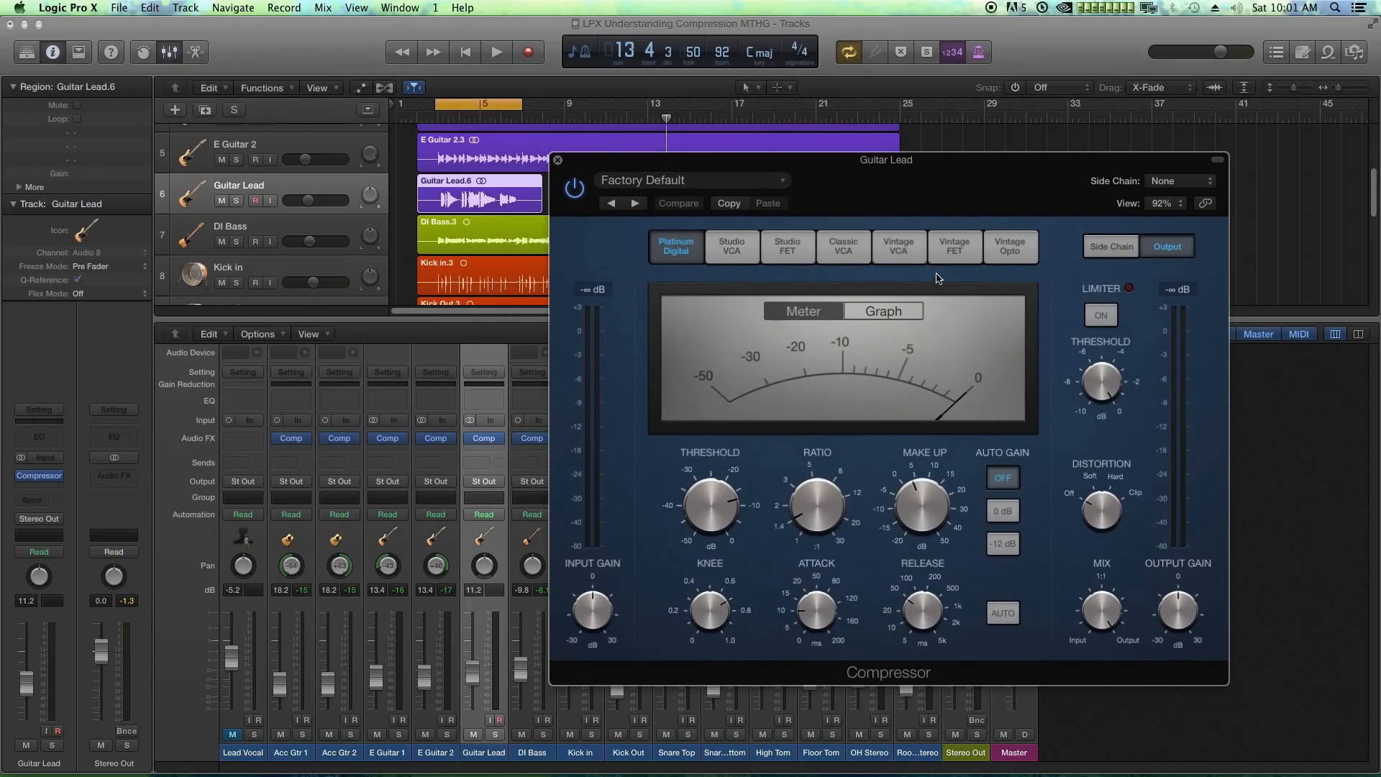
# Step: Switch the Guitar Lead compressor to the Vintage FET model, solo the track during playback, and set the attack to 74 ms
pyautogui.click(954, 247)
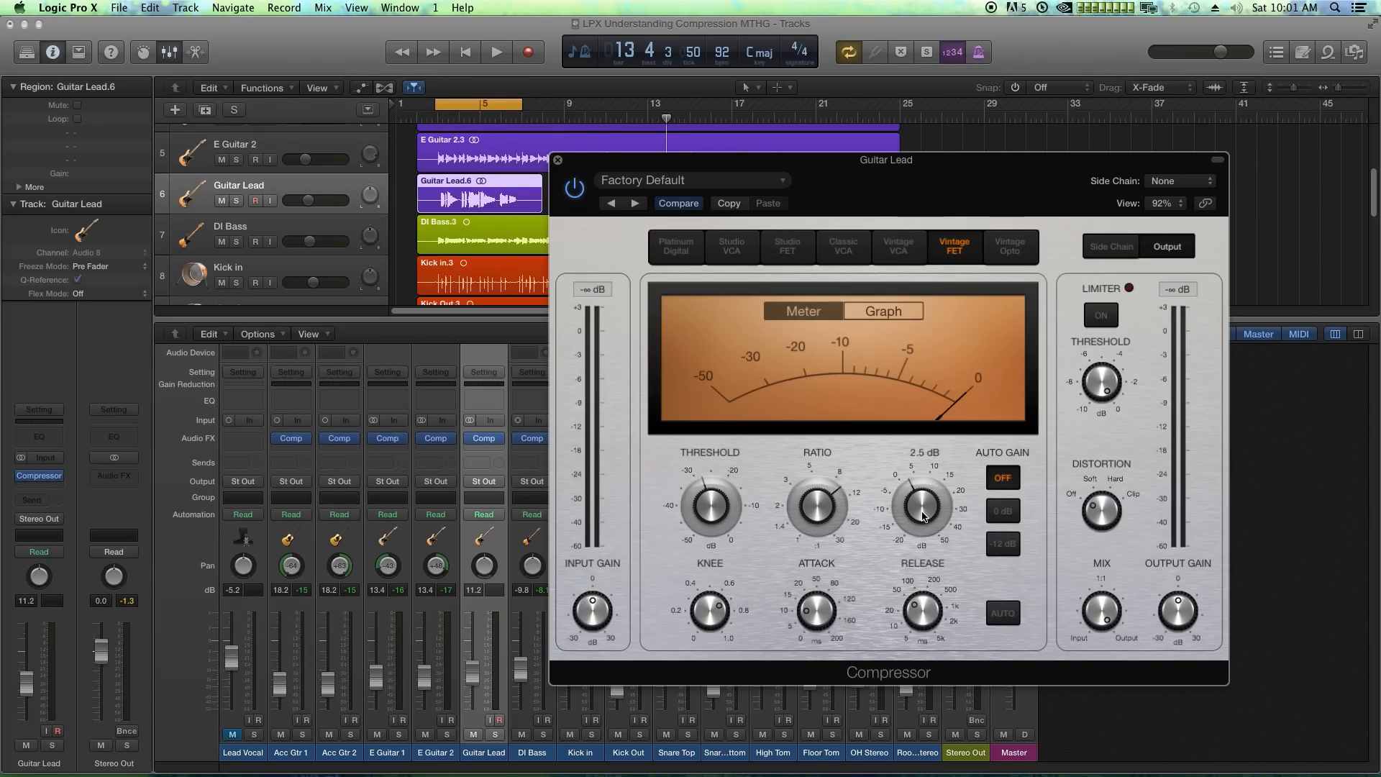
pyautogui.press('space')
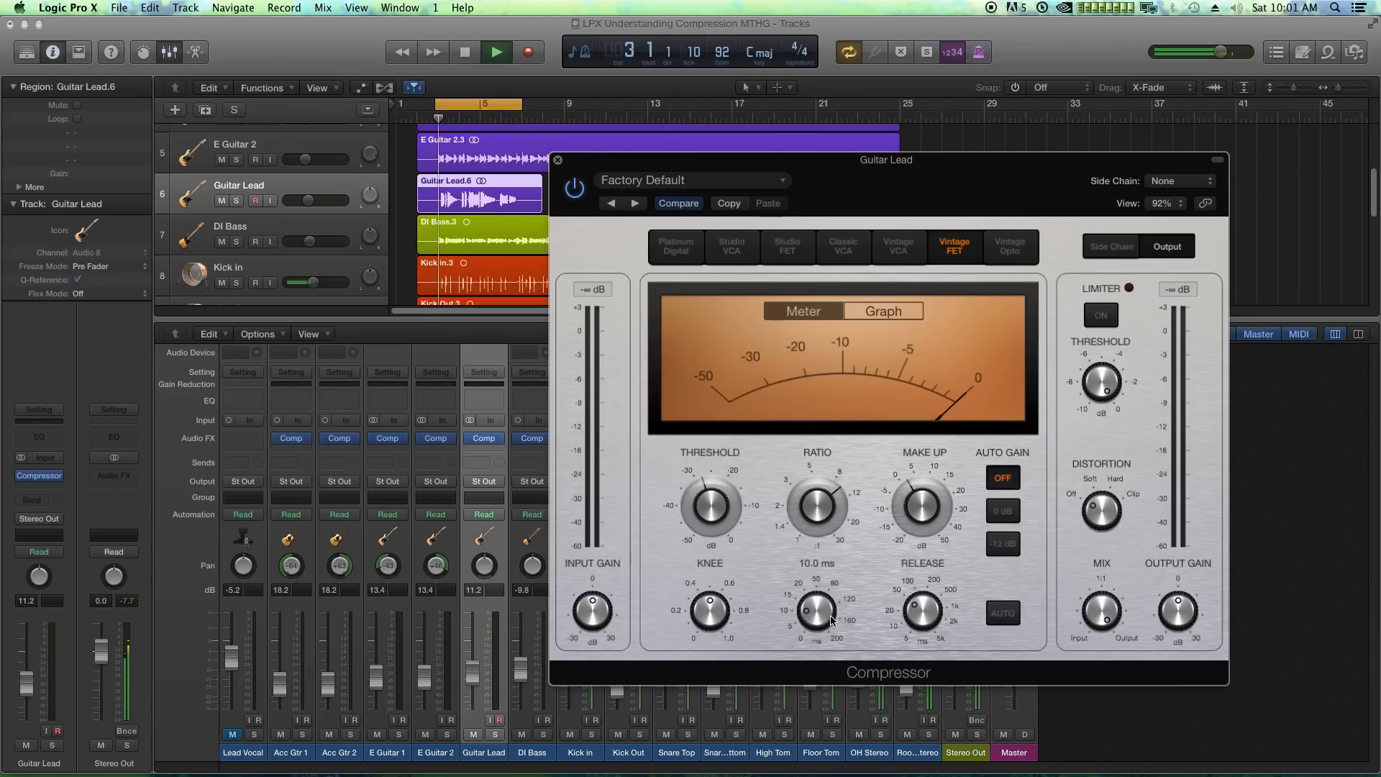
pyautogui.click(237, 204)
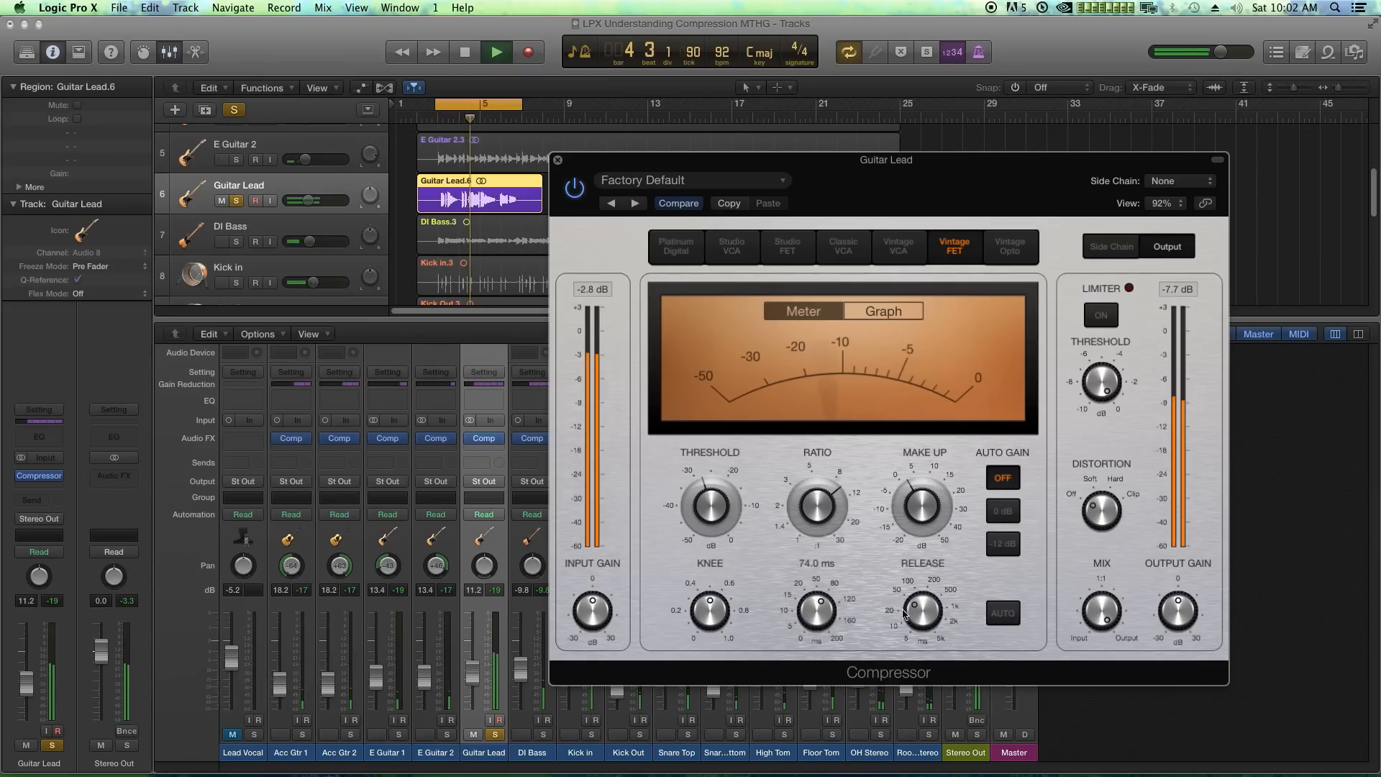
# Step: Enable auto release and the limiter on the Guitar Lead compressor, raise make-up, set the ratio to 11:1, and lower the threshold
pyautogui.click(1006, 615)
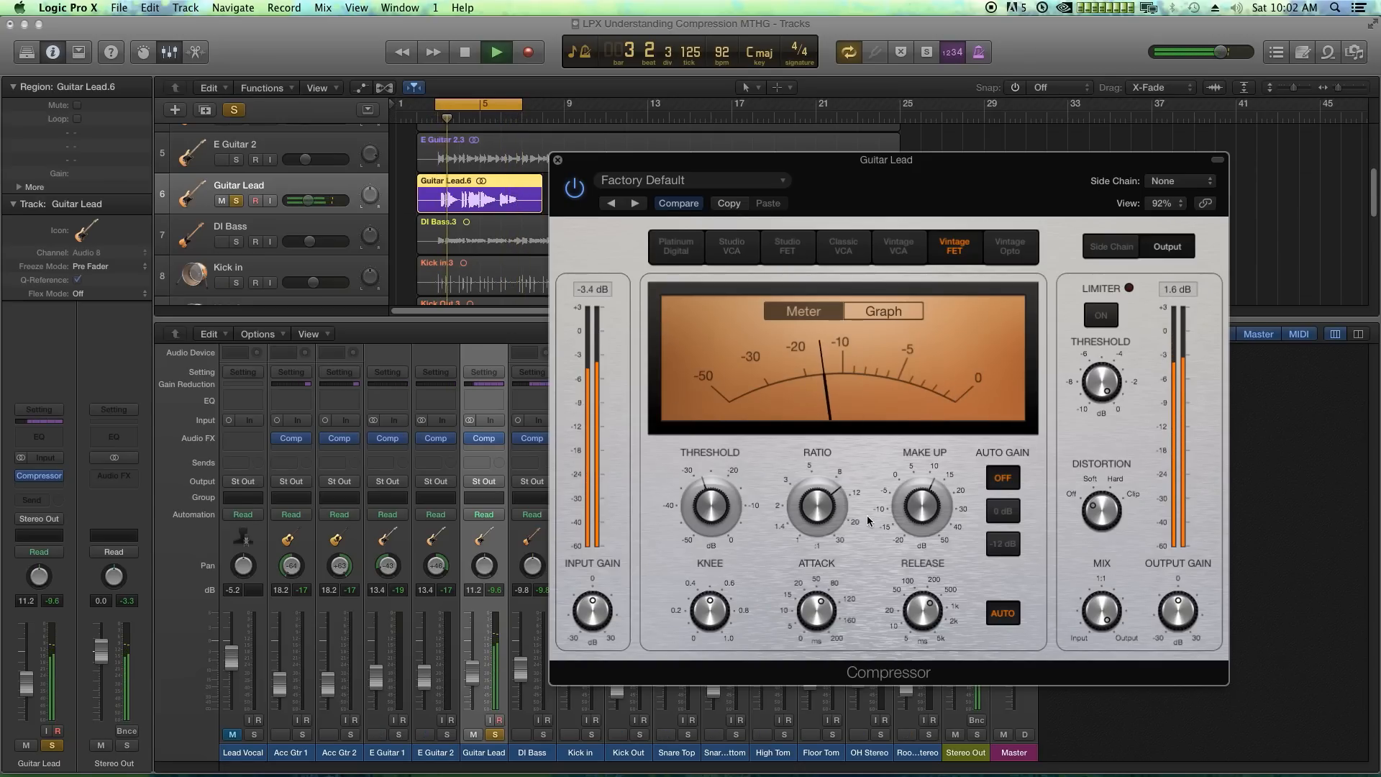
pyautogui.click(1102, 316)
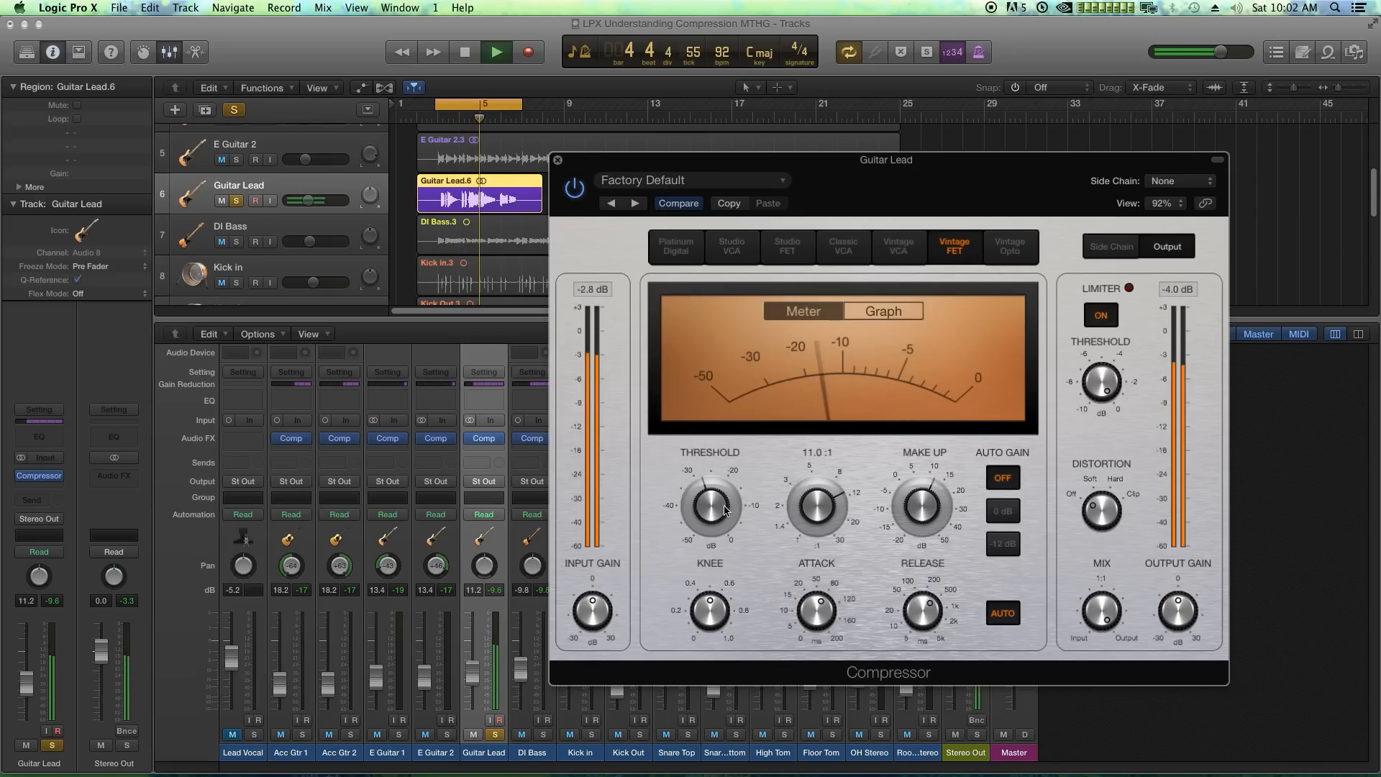
pyautogui.moveTo(719, 507); pyautogui.dragTo(719, 530)
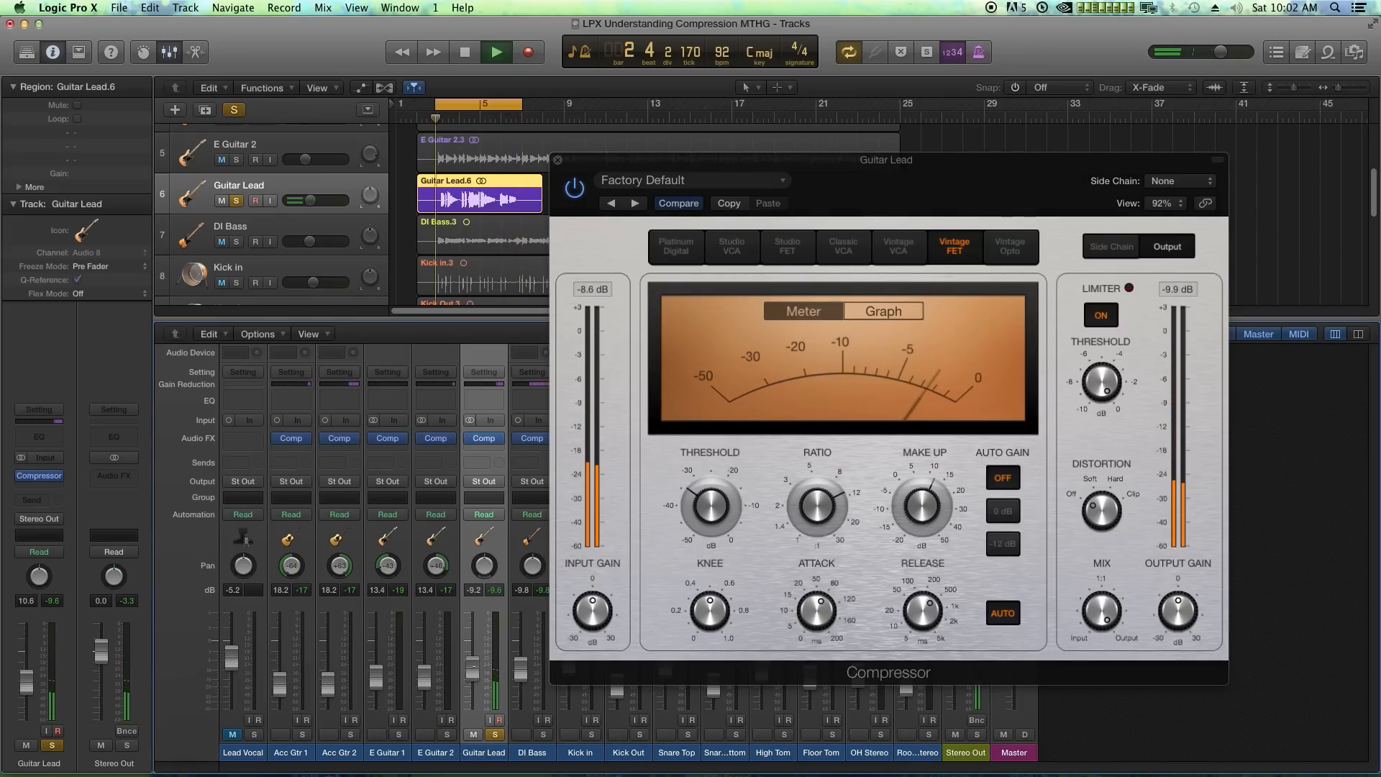
# Step: Raise the Guitar Lead fader to -7.0 dB, turn its compressor's distortion up toward Soft, and stop playback
pyautogui.moveTo(474, 669); pyautogui.dragTo(474, 662)
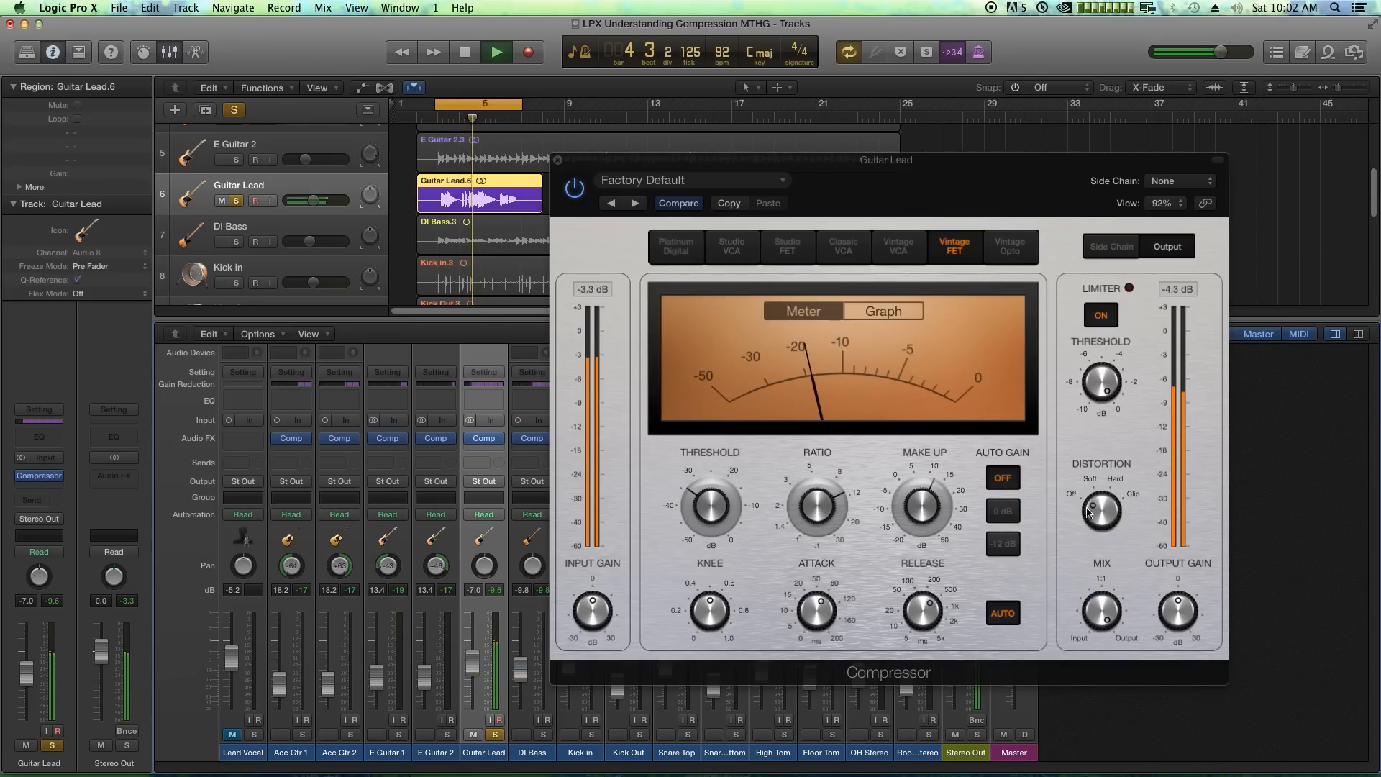
pyautogui.click(1178, 289)
pyautogui.moveTo(1112, 527)
pyautogui.mouseDown()
pyautogui.moveTo(1113, 513)
pyautogui.moveTo(1092, 521)
pyautogui.mouseUp()
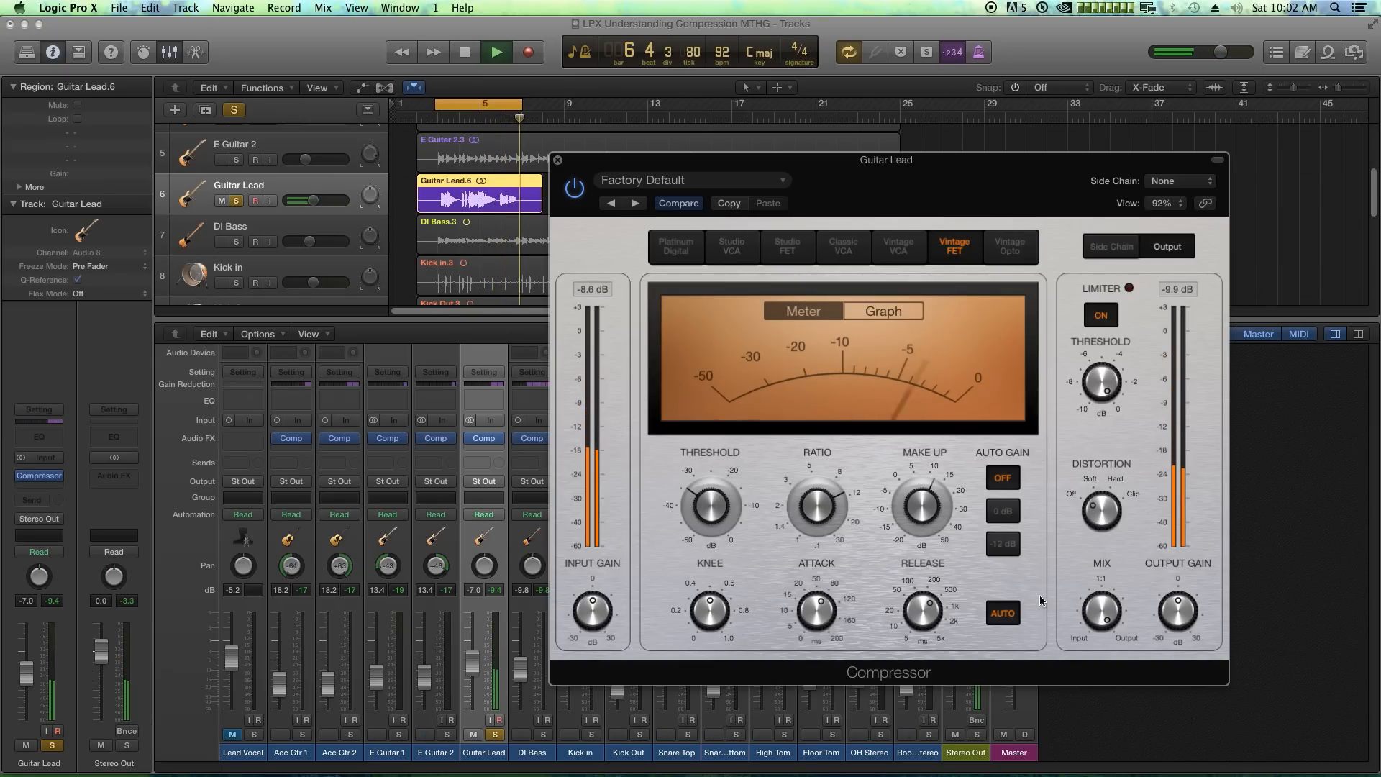
pyautogui.press('space')
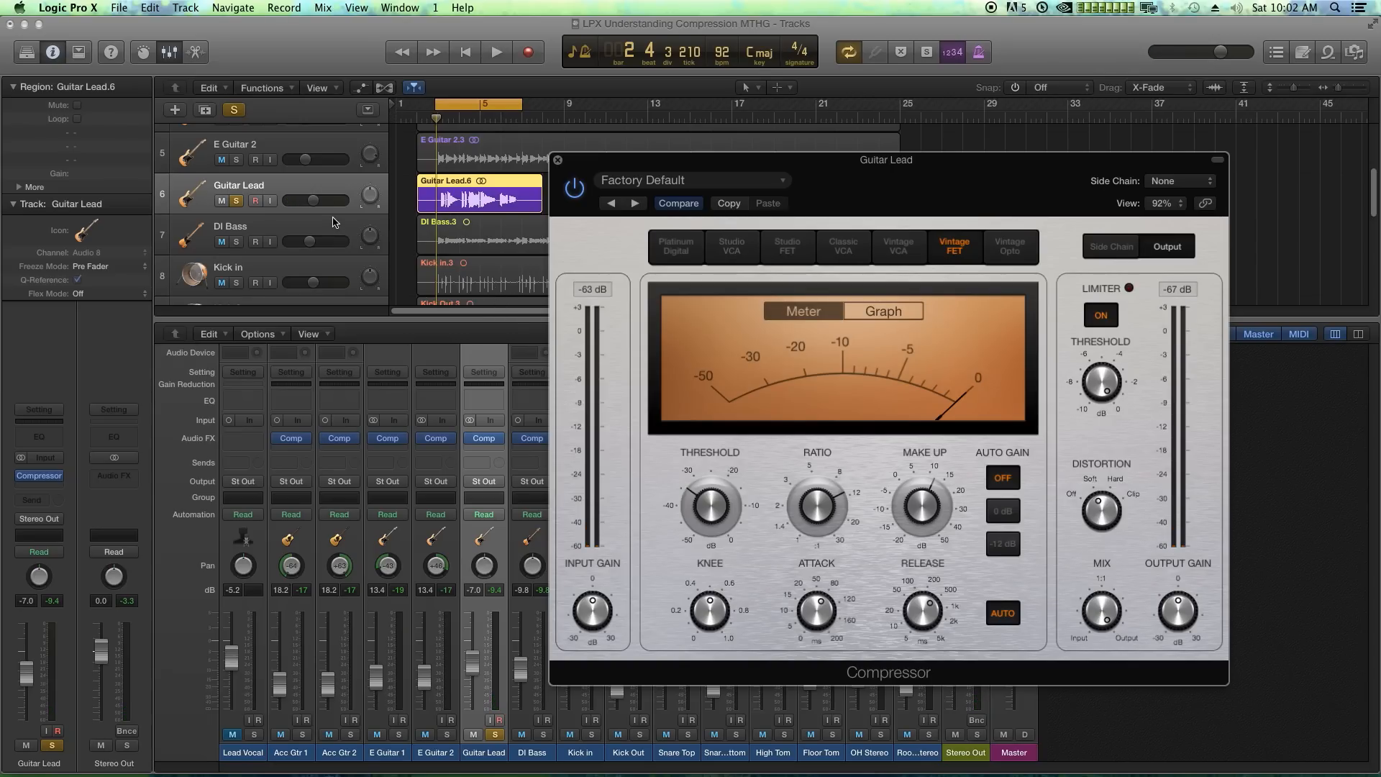
# Step: Increase the Guitar Lead track's height to enlarge its waveform, and bypass its compressor
pyautogui.moveTo(168, 214); pyautogui.dragTo(170, 280)
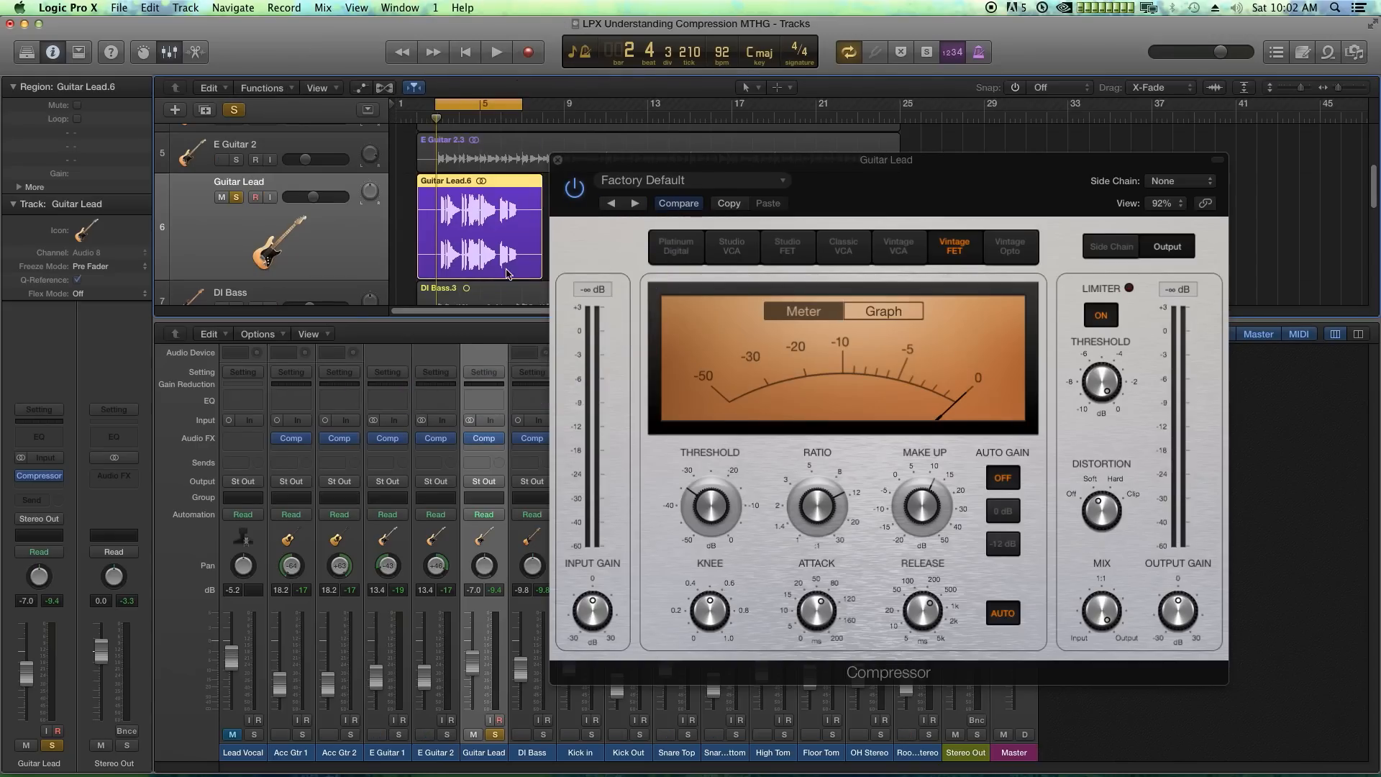
pyautogui.click(573, 188)
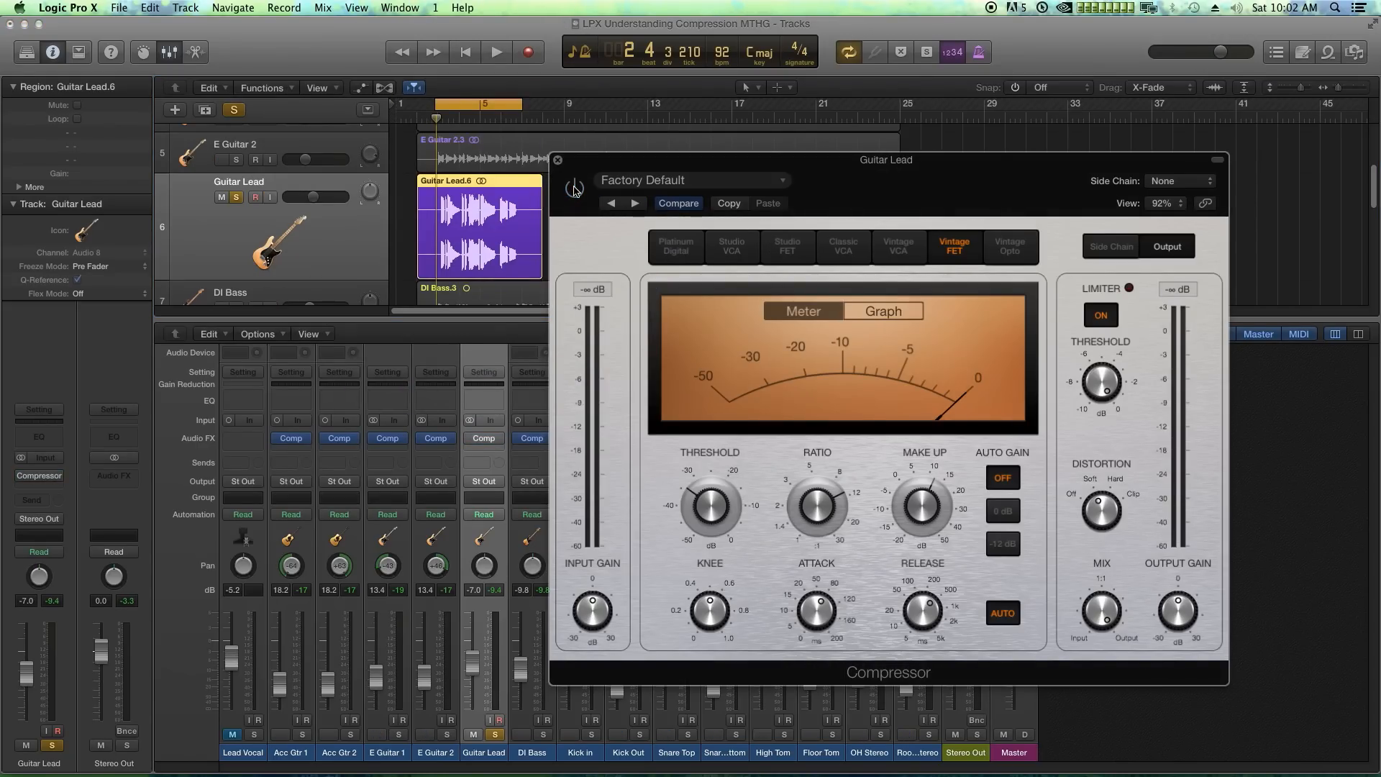
# Step: Audition the soloed Guitar Lead with its compressor bypassed, and re-enable the compressor to compare the sound
pyautogui.press('space')
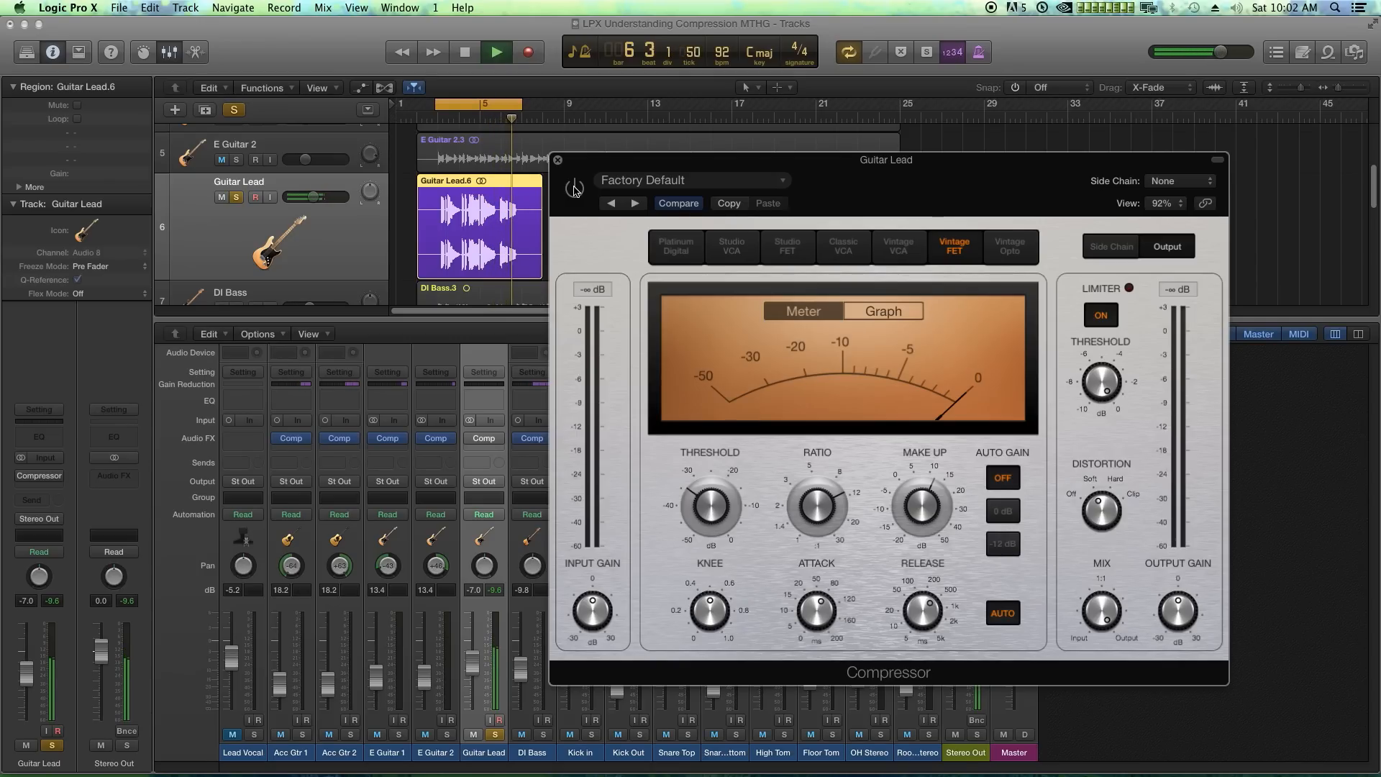
pyautogui.press('space')
pyautogui.click(574, 189)
pyautogui.press('space')
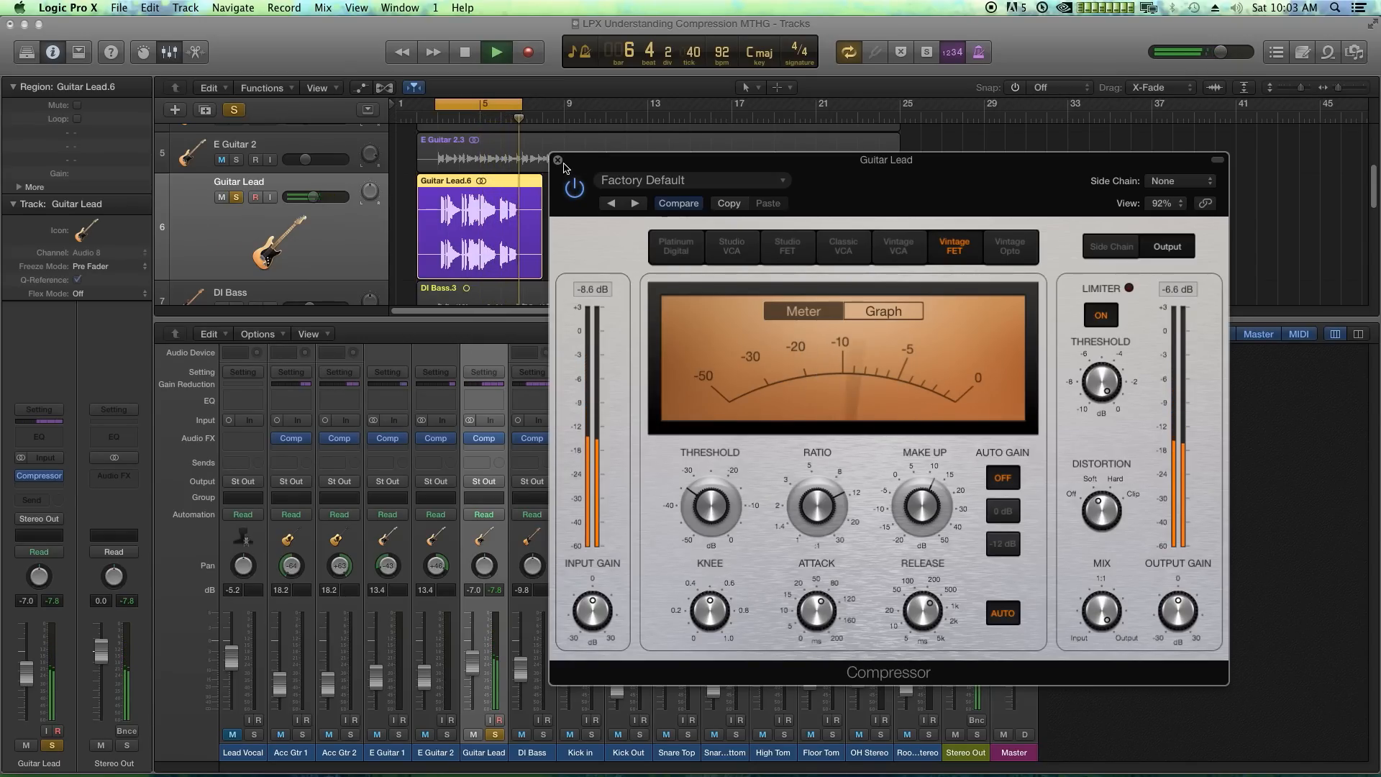
pyautogui.press('space')
# Step: Close the compressor, return to the full mix without solo or cycle, and lower the Guitar Lead fader to -8.0 dB during playback
pyautogui.click(558, 161)
pyautogui.click(496, 735)
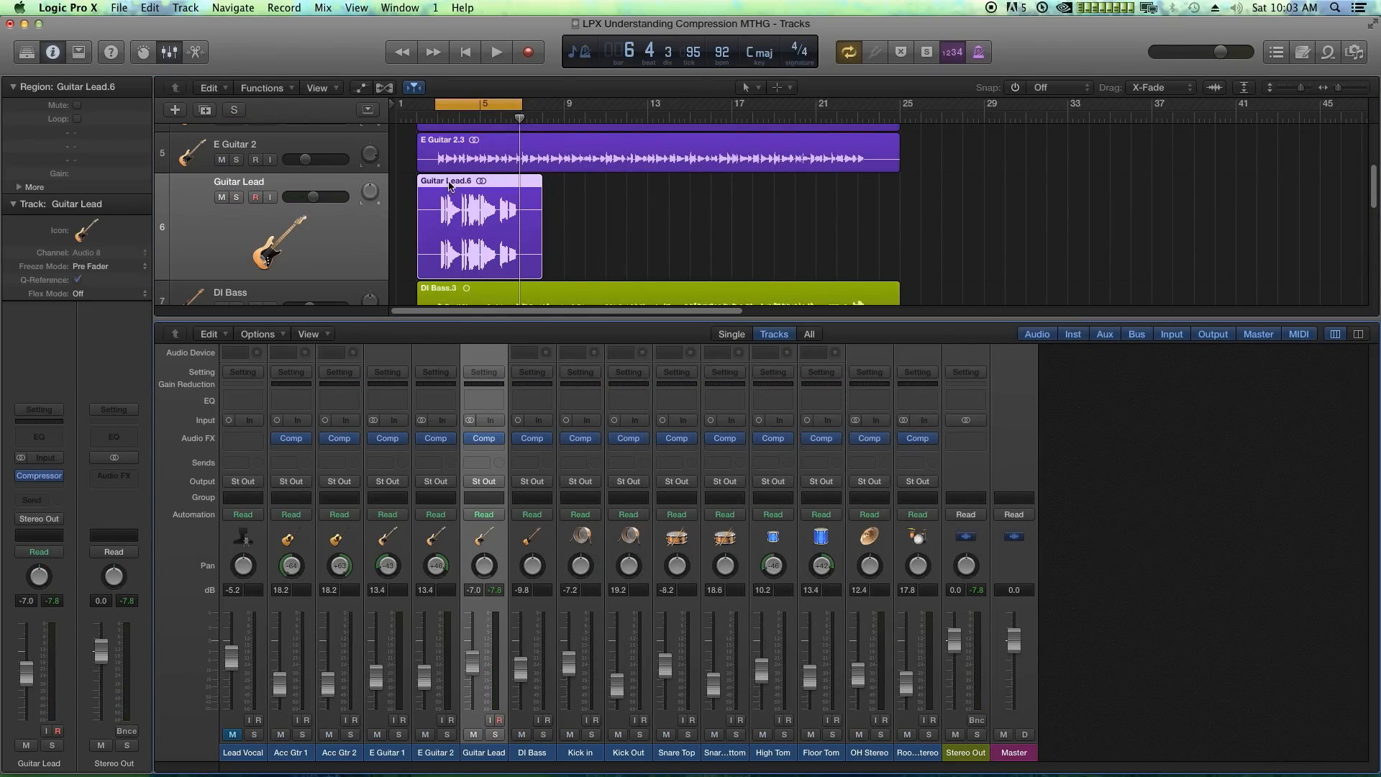
pyautogui.press('c')
pyautogui.click(433, 118)
pyautogui.press('space')
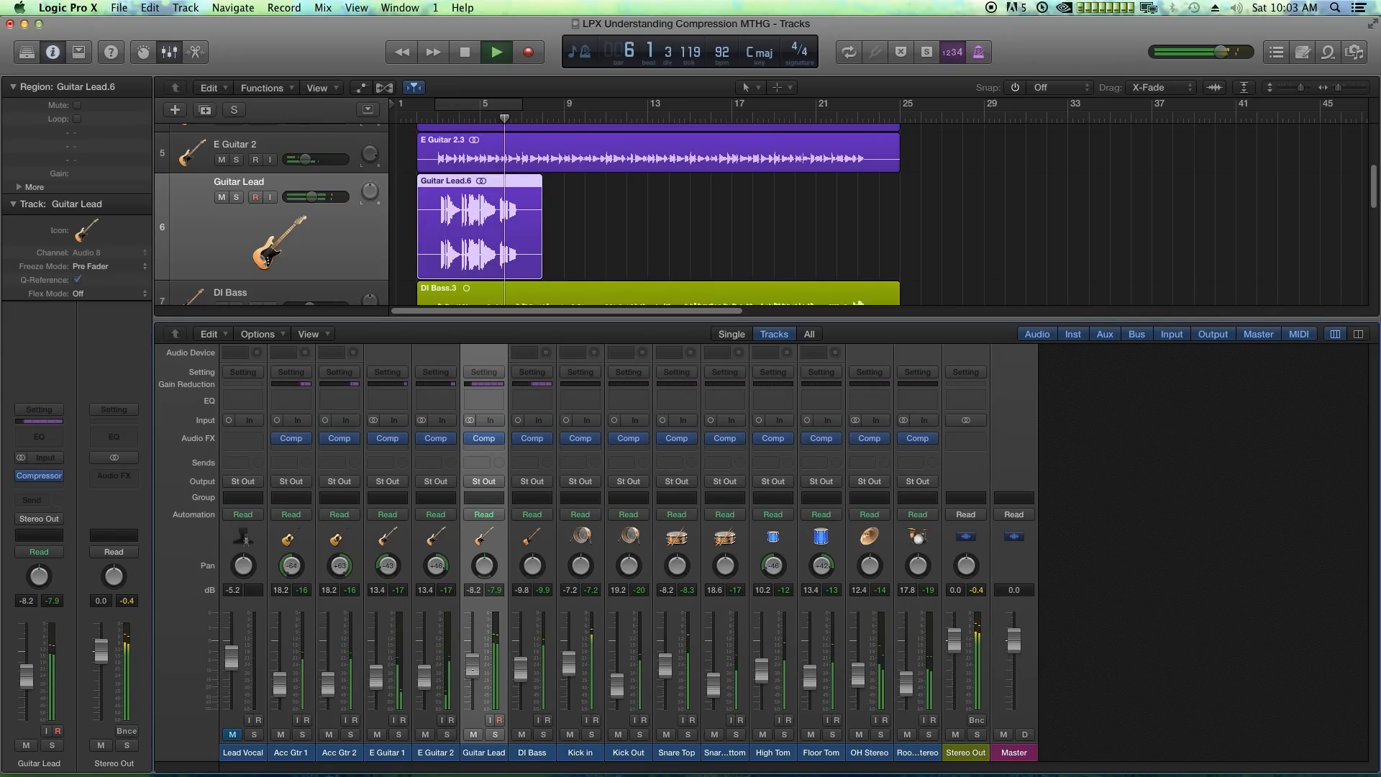
pyautogui.moveTo(472, 670); pyautogui.dragTo(472, 669)
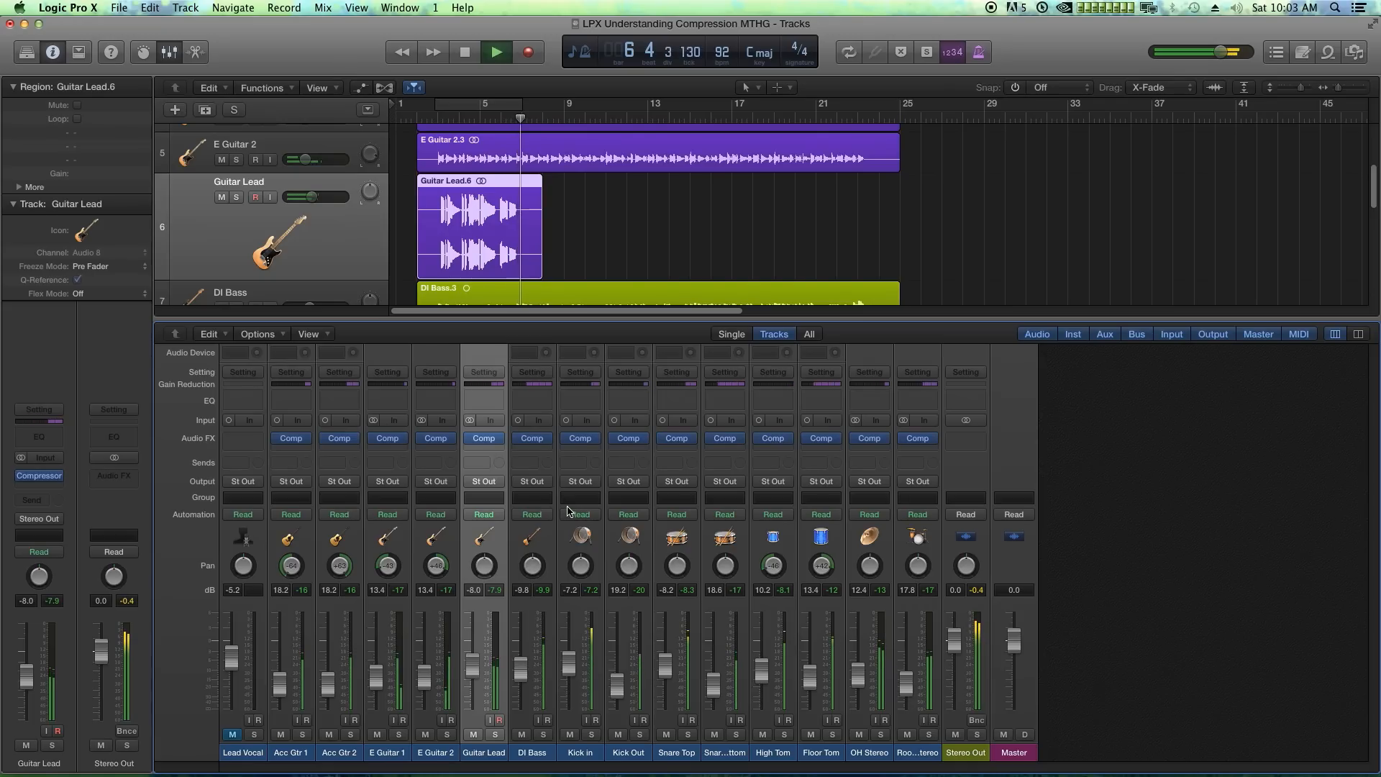
pyautogui.press('space')
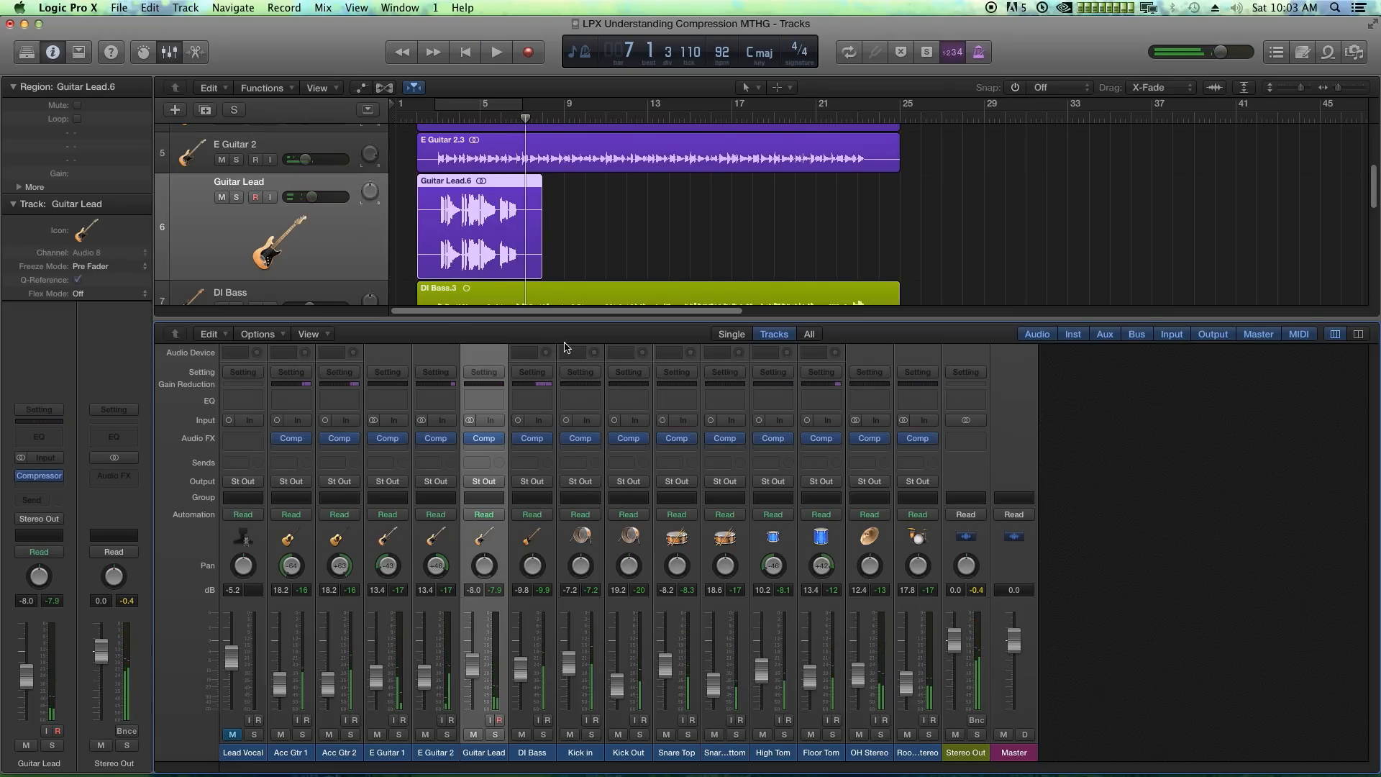
# Step: Hide the mixer and shrink the Guitar Lead track to its minimum height
pyautogui.press('x')
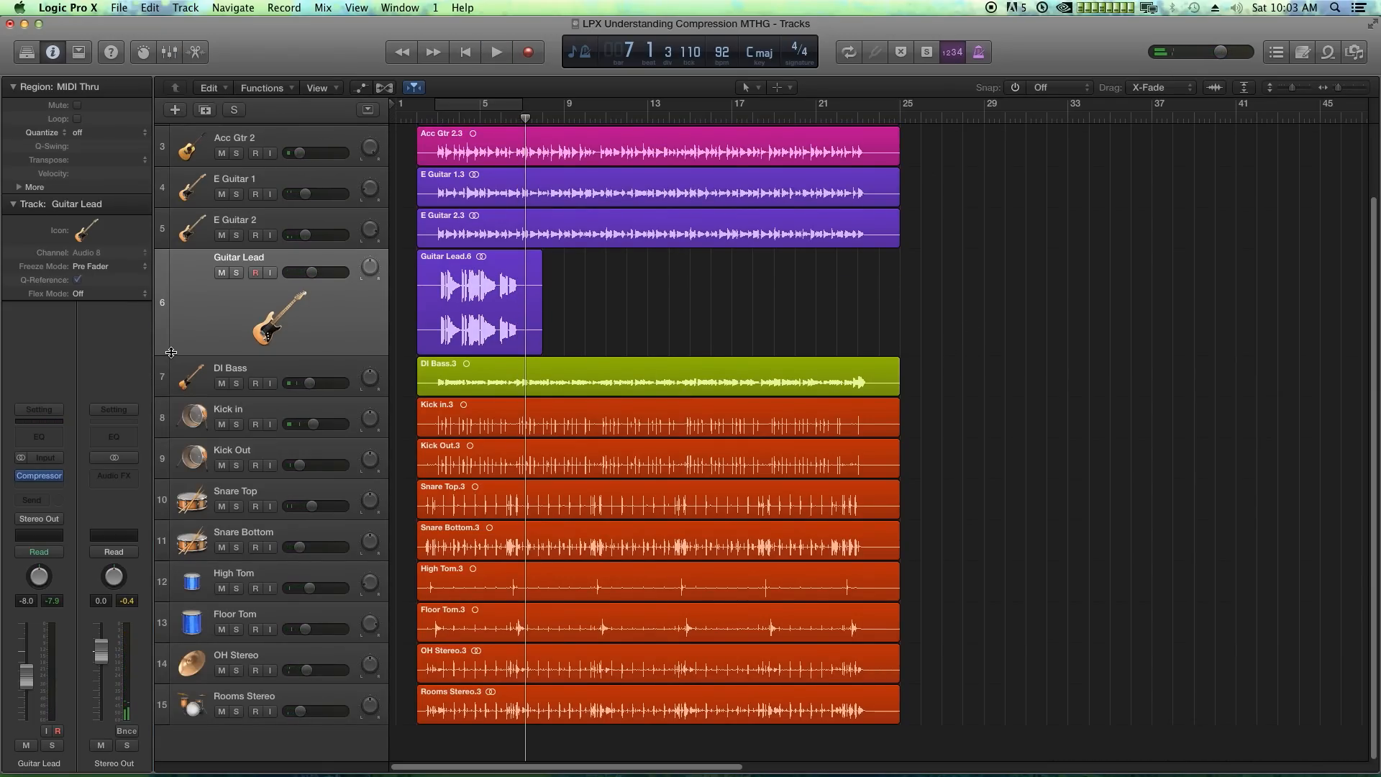
pyautogui.moveTo(170, 352); pyautogui.dragTo(170, 339)
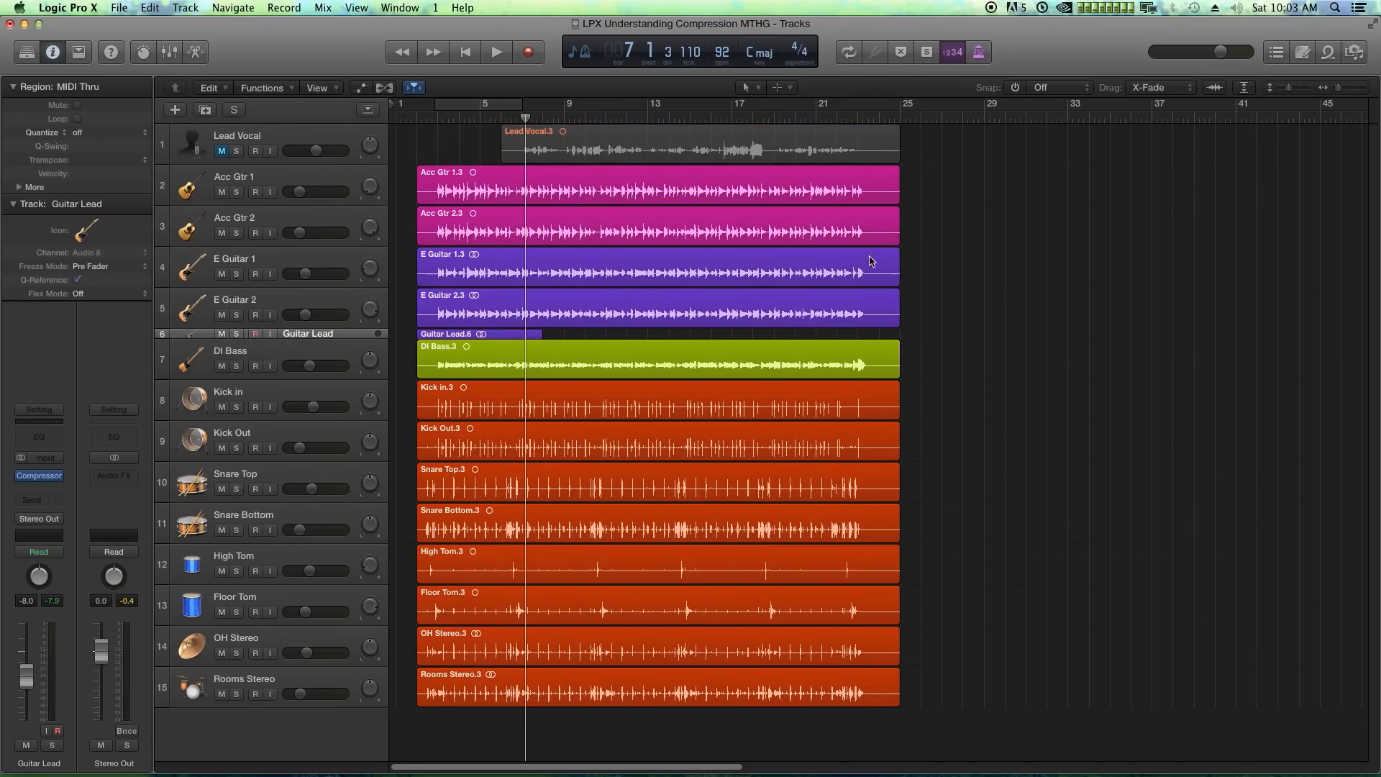
# Step: Unmute the Lead Vocal track and increase its height to enlarge its waveform
pyautogui.click(221, 151)
pyautogui.moveTo(173, 165); pyautogui.dragTo(173, 297)
pyautogui.press('super+Right')
pyautogui.press('super+Right')
pyautogui.press('super+Right')
pyautogui.press('super+Right')
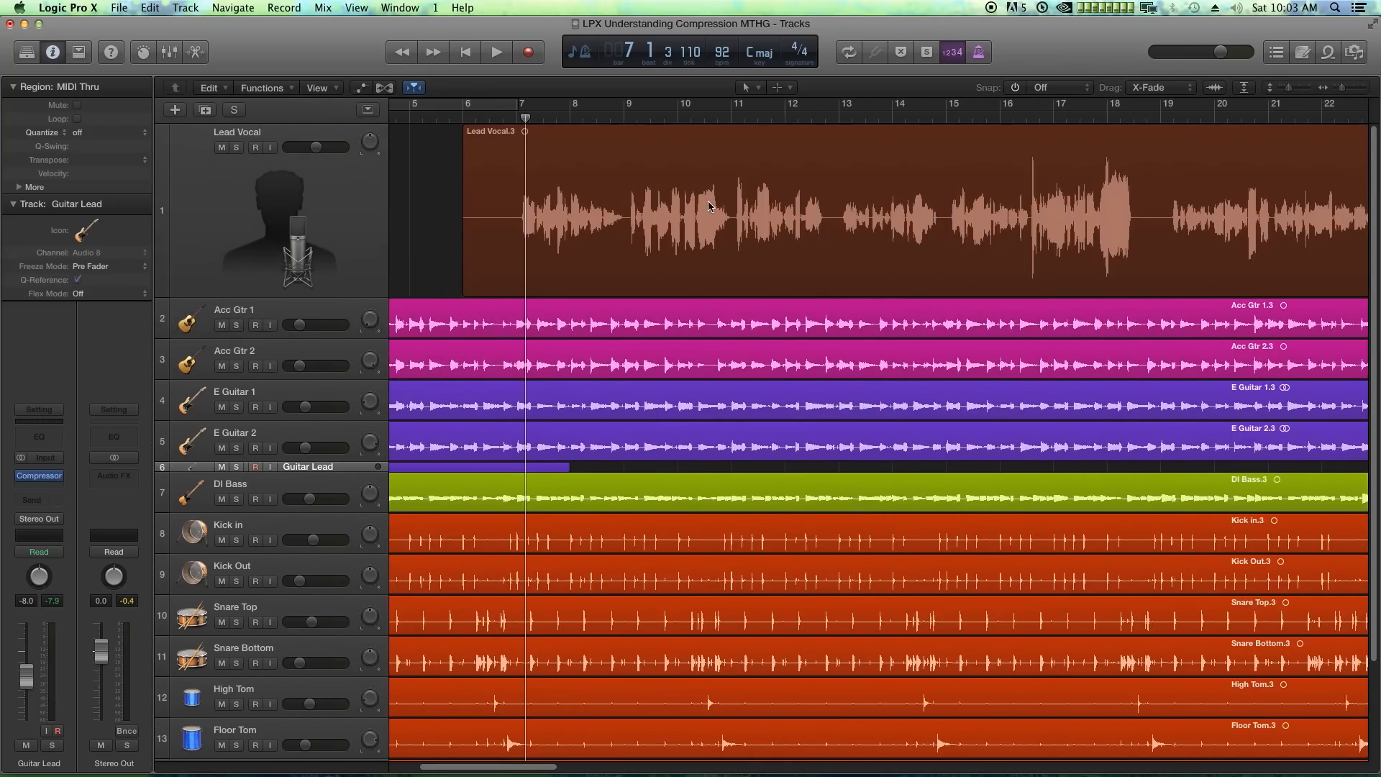
# Step: Place the playhead just before the first vocal phrase, at bar 6 beat 4, and examine the Lead Vocal waveform's peaks
pyautogui.moveTo(523, 119); pyautogui.dragTo(504, 119)
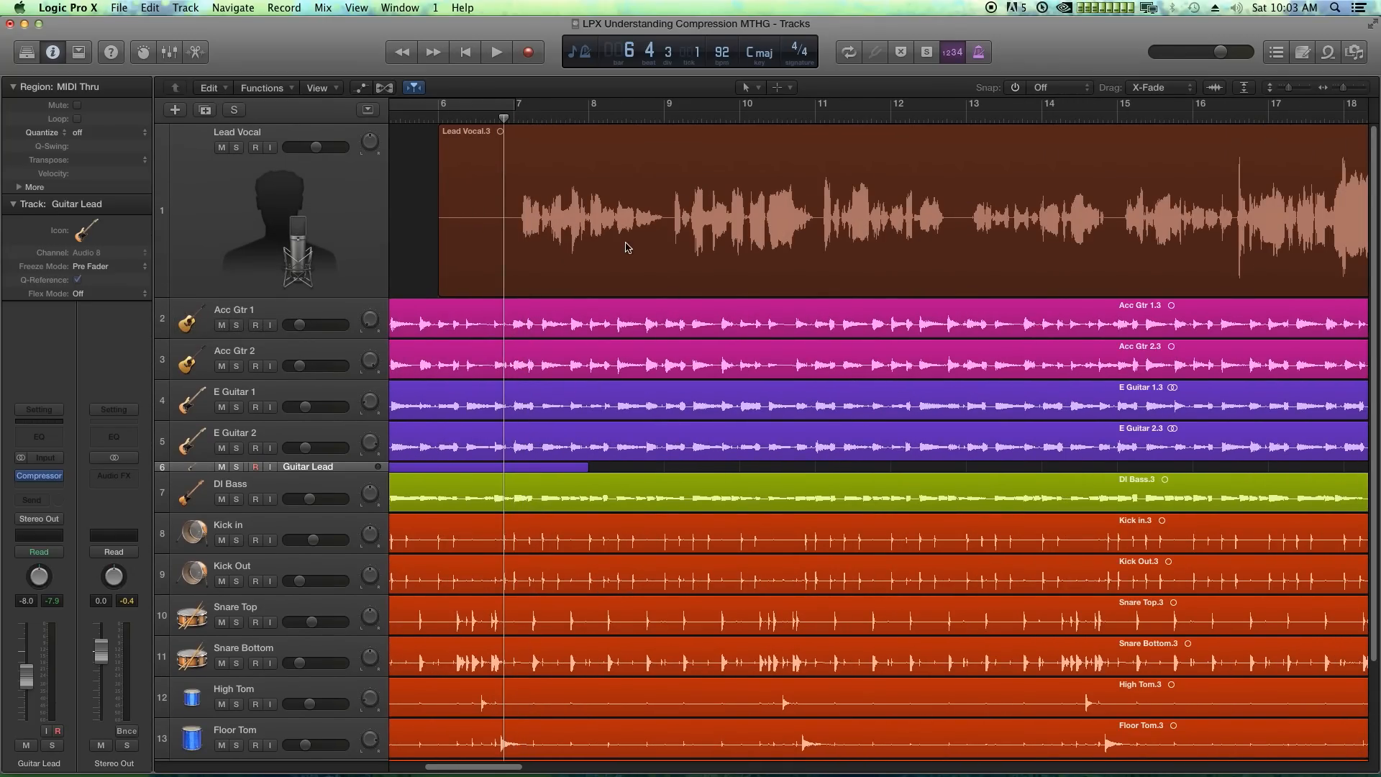
pyautogui.press('super+Left')
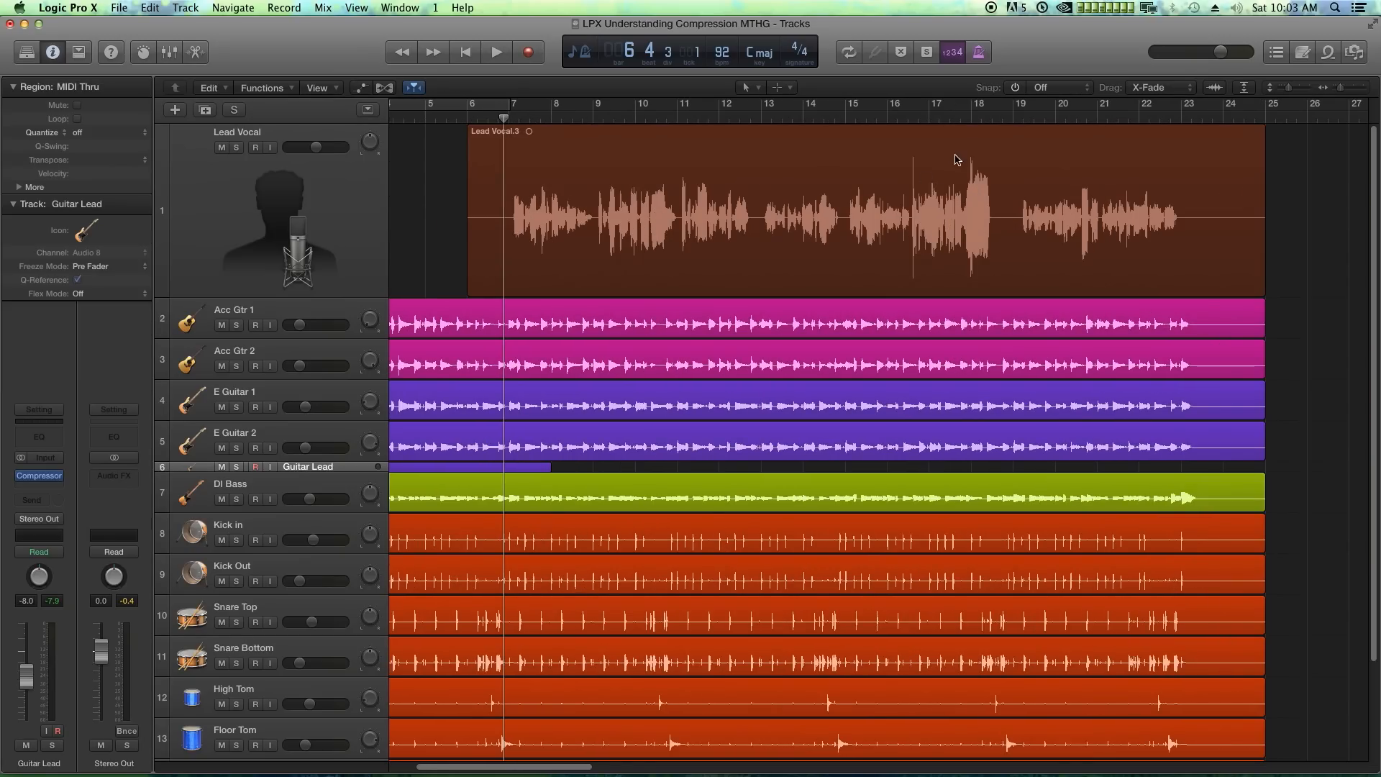
pyautogui.press('super+Right')
pyautogui.press('super+Right')
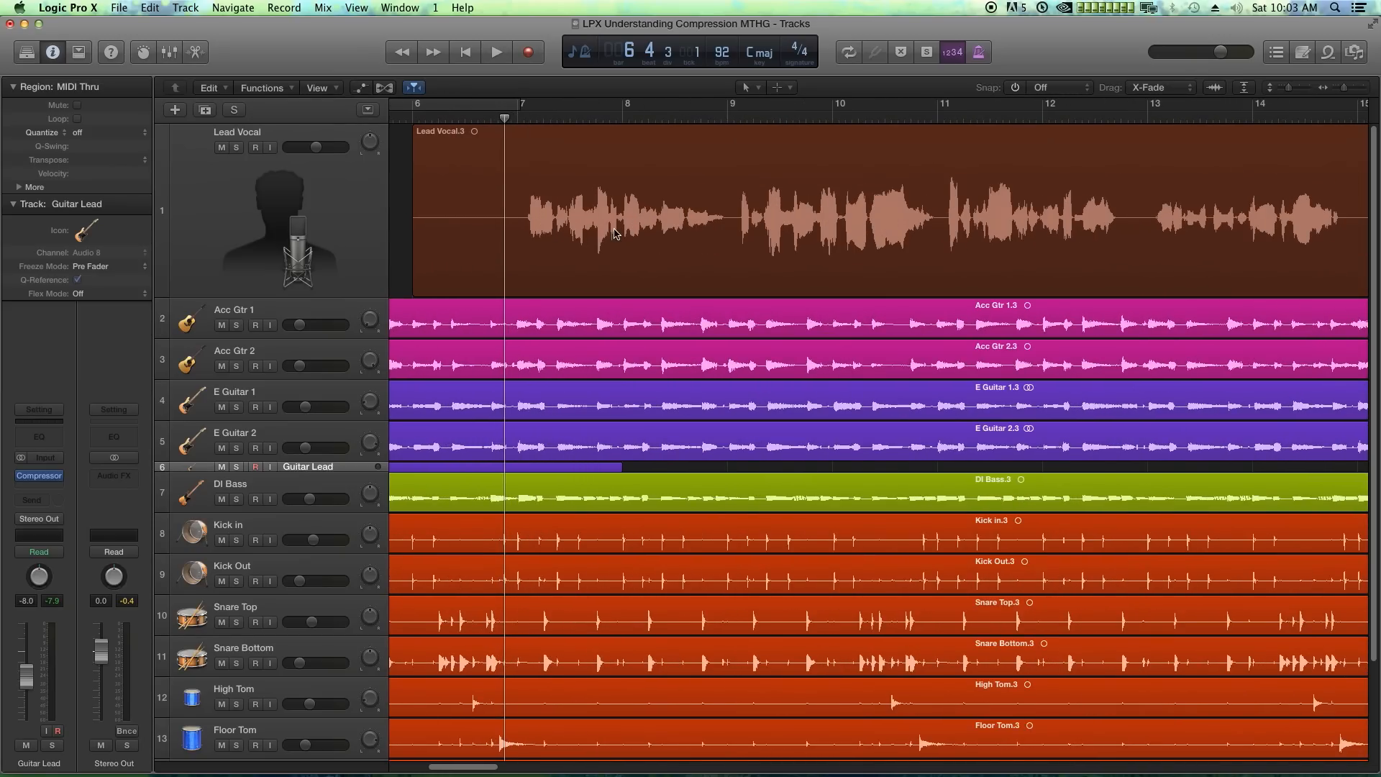
pyautogui.press('super+Left')
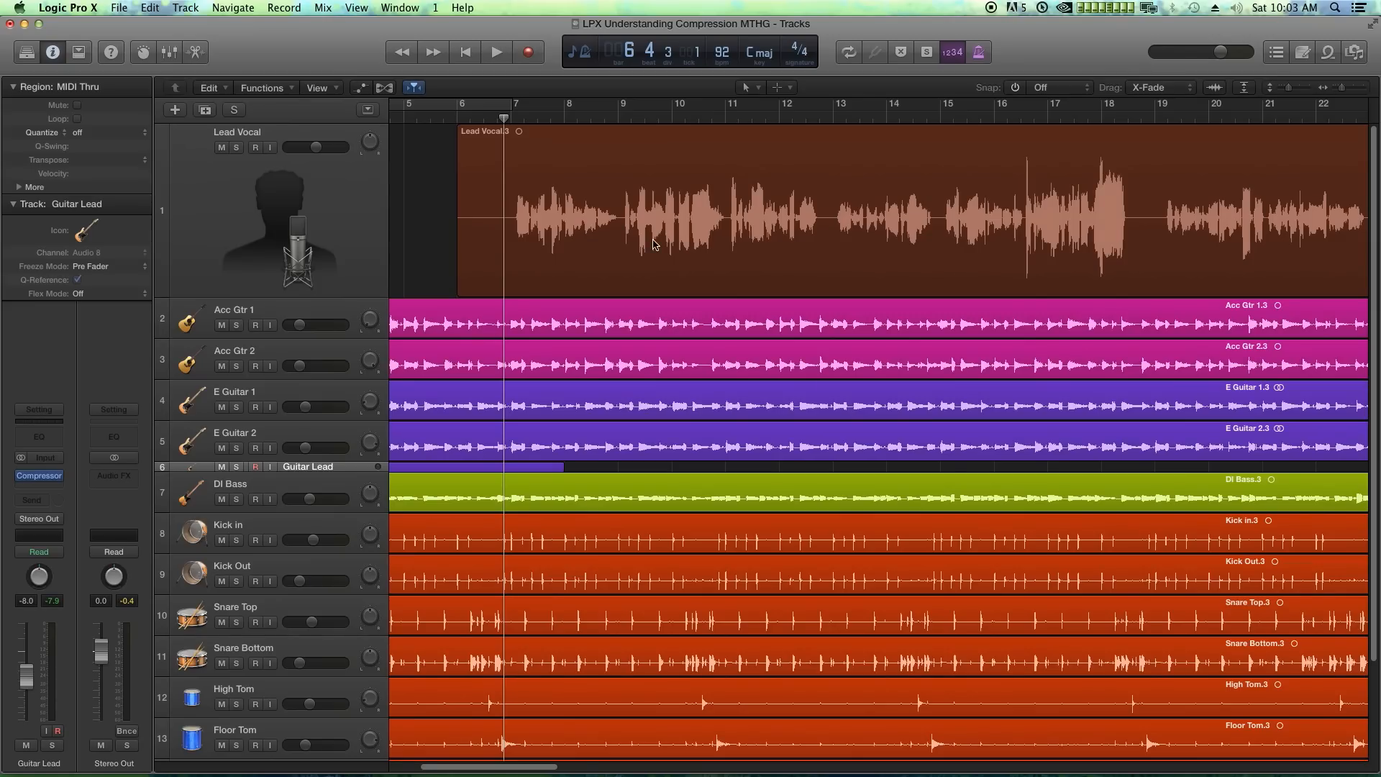
pyautogui.press('super+Left')
# Step: Insert a mono Compressor on the Lead Vocal track
pyautogui.click(305, 219)
pyautogui.click(429, 218)
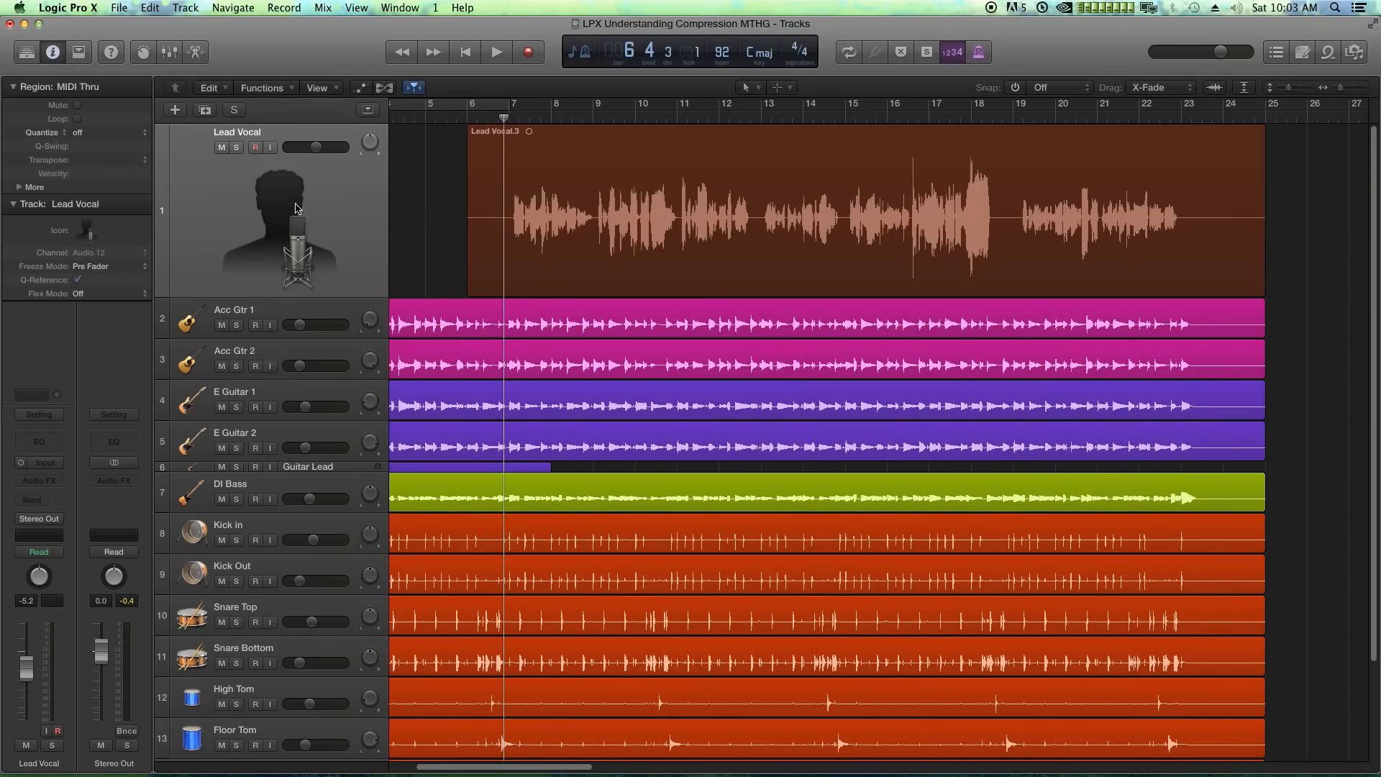
pyautogui.click(39, 487)
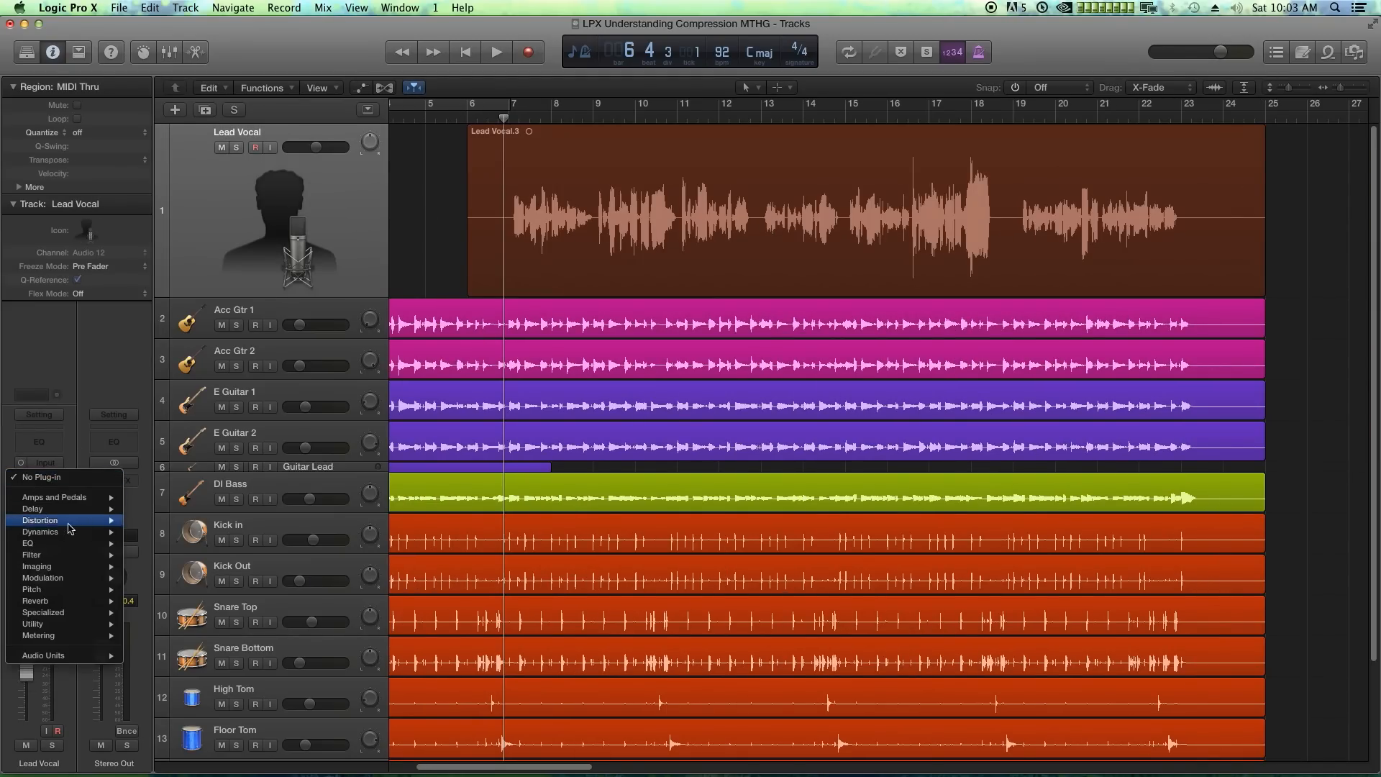
pyautogui.moveTo(72, 532)
pyautogui.moveTo(164, 543)
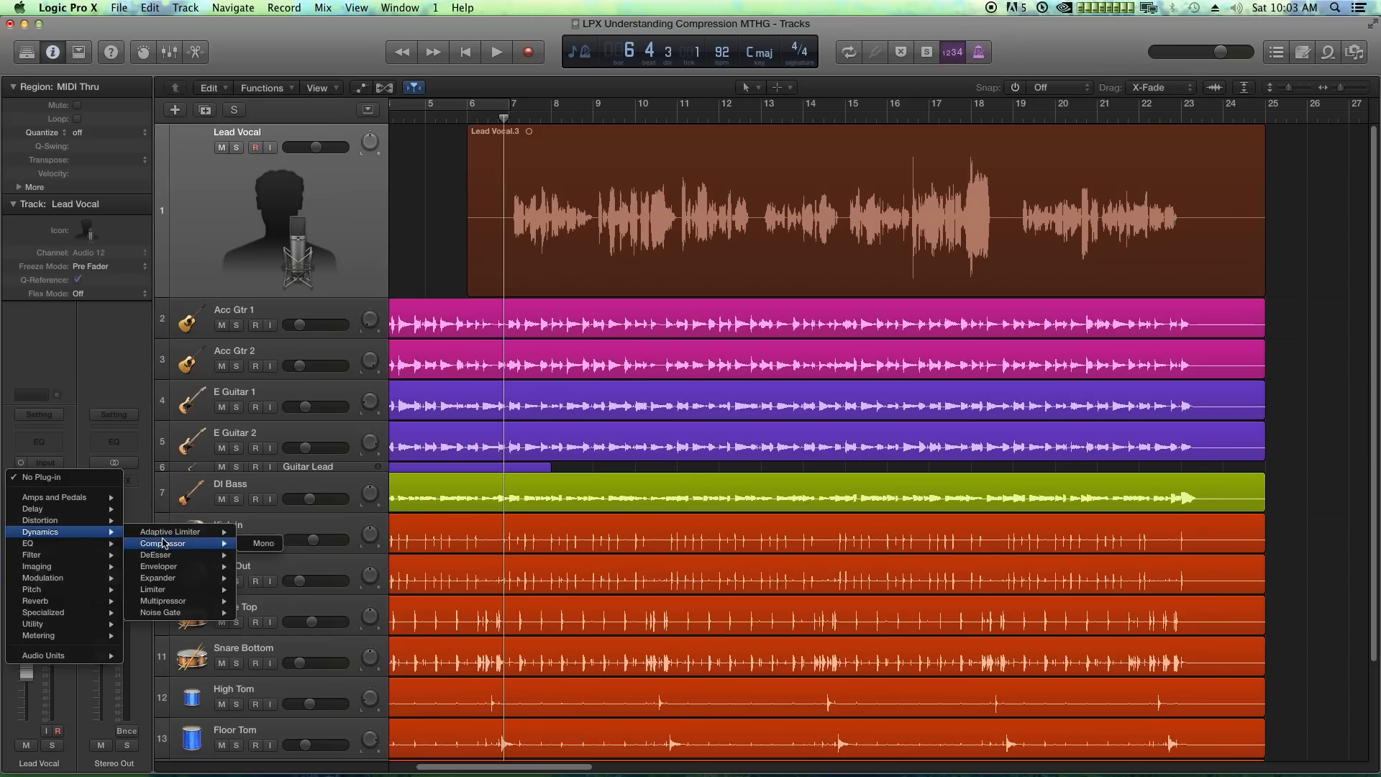
pyautogui.click(264, 544)
pyautogui.moveTo(456, 75); pyautogui.dragTo(746, 195)
# Step: Set the Lead Vocal compressor to the Vintage Opto model, comparing it with Classic VCA
pyautogui.click(796, 267)
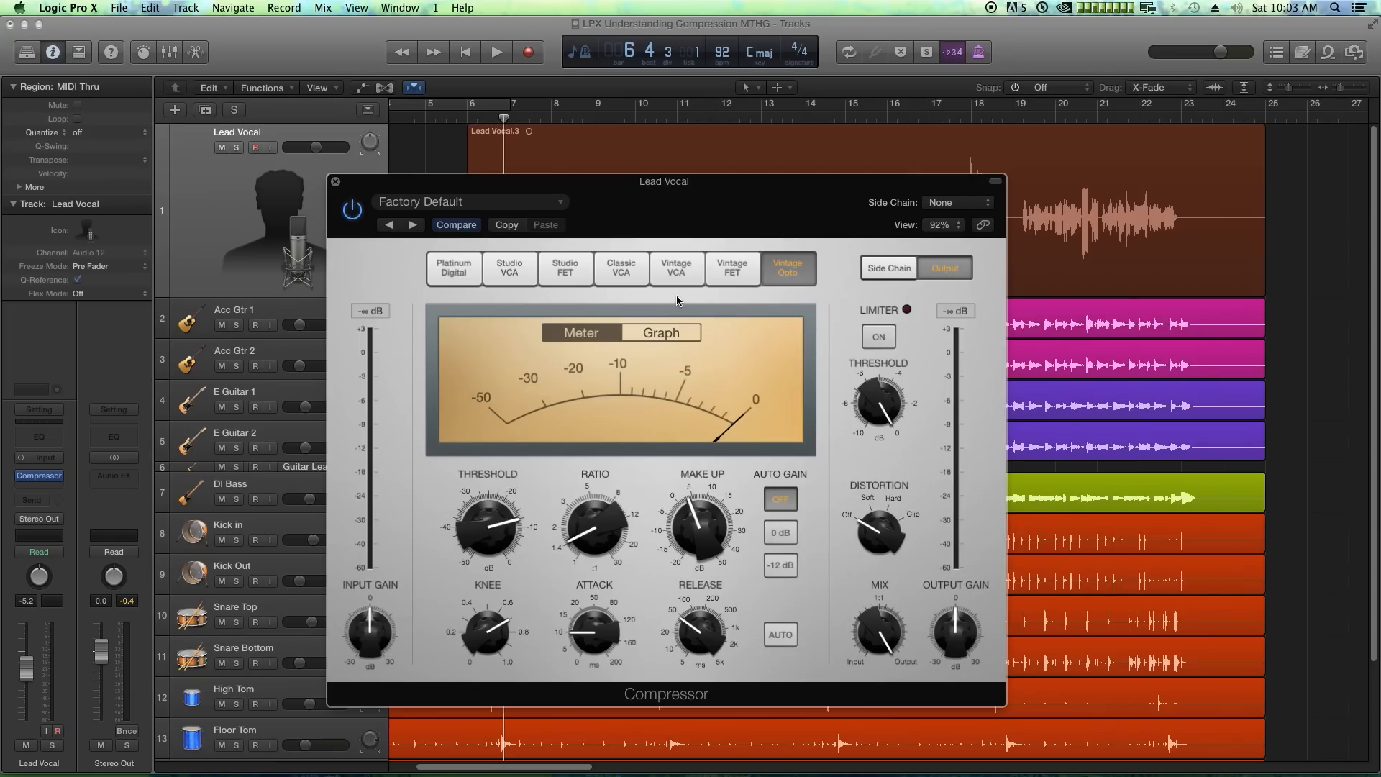
pyautogui.click(620, 273)
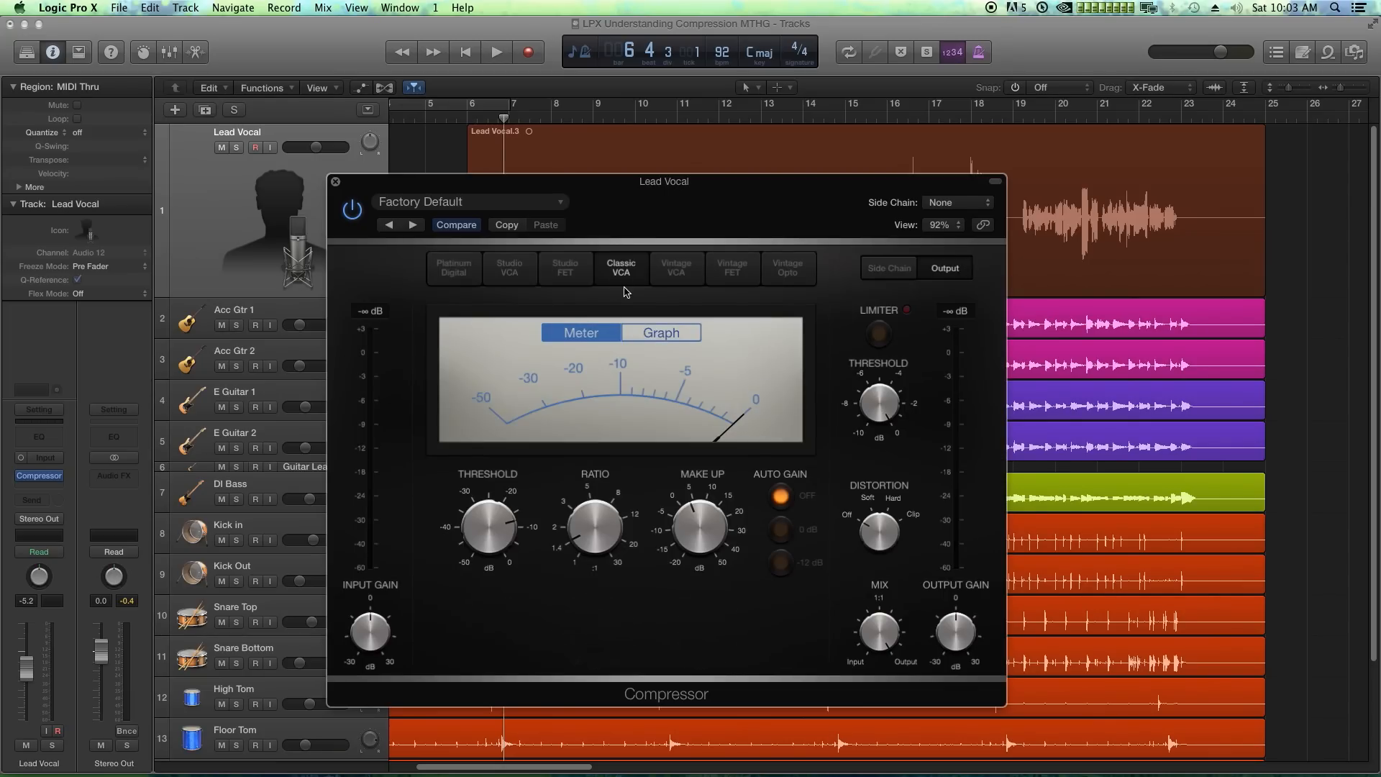
pyautogui.click(788, 269)
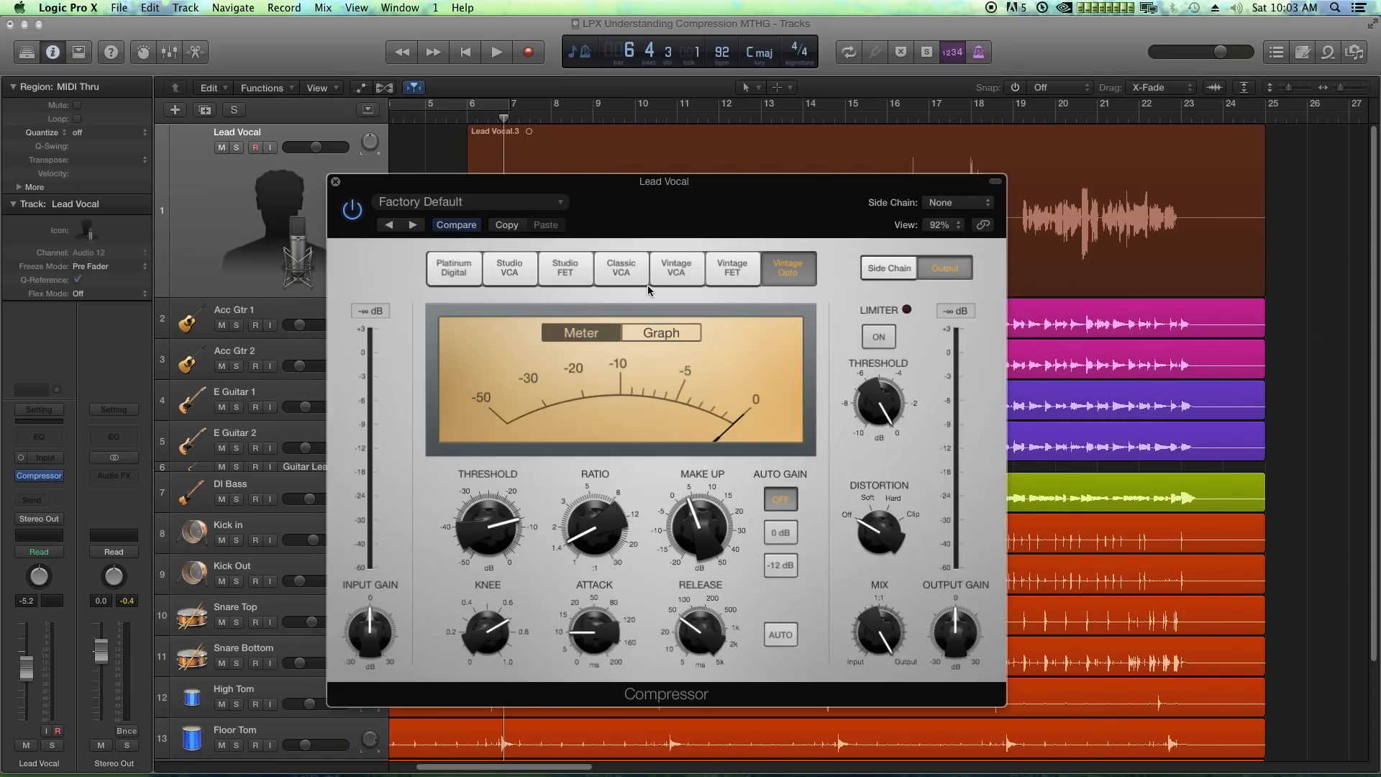
pyautogui.click(633, 280)
pyautogui.click(789, 277)
pyautogui.moveTo(752, 191)
pyautogui.mouseDown()
pyautogui.moveTo(728, 258)
pyautogui.moveTo(727, 218)
pyautogui.mouseUp()
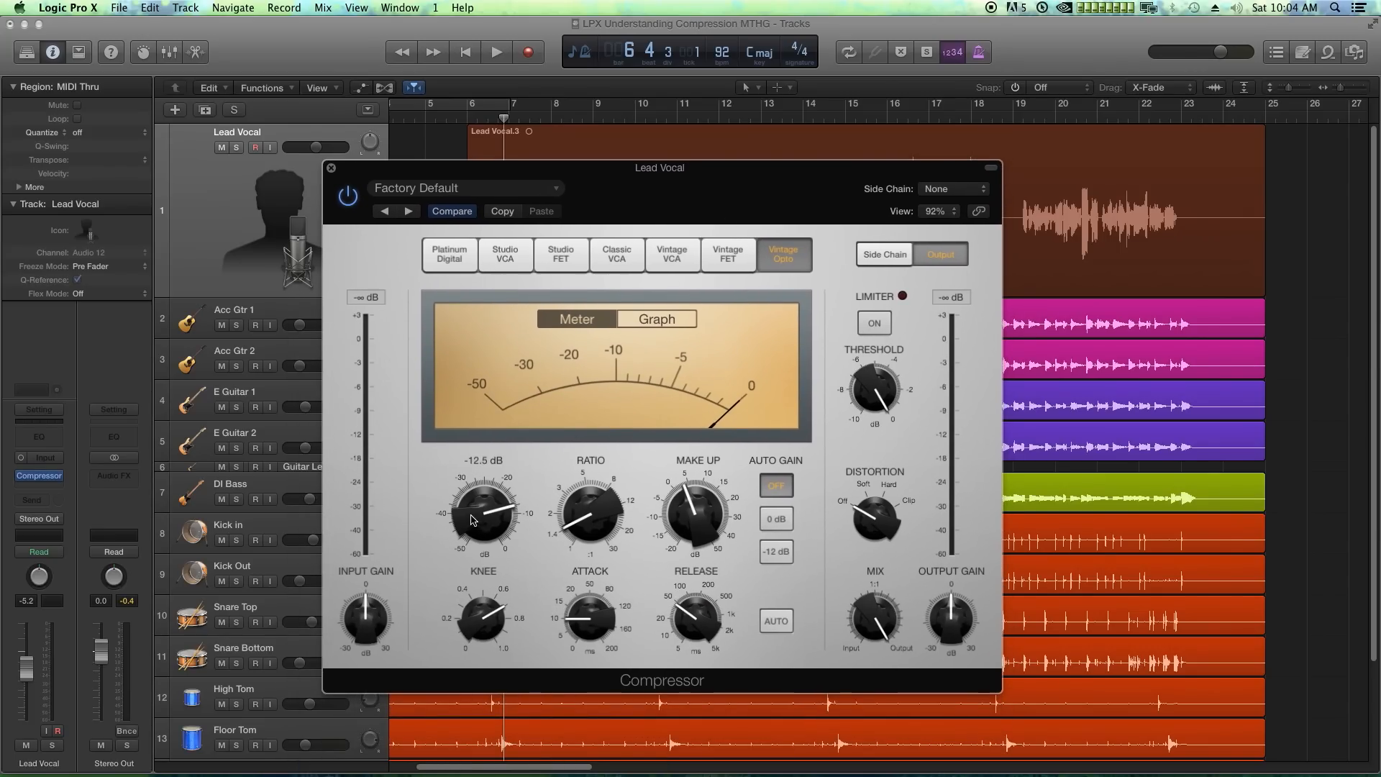
# Step: Lower the Lead Vocal compressor's threshold, raise the ratio, set the knee to 1.0 and attack to about 83 ms, and lengthen the release
pyautogui.moveTo(472, 520); pyautogui.dragTo(473, 541)
pyautogui.moveTo(602, 512); pyautogui.dragTo(595, 478)
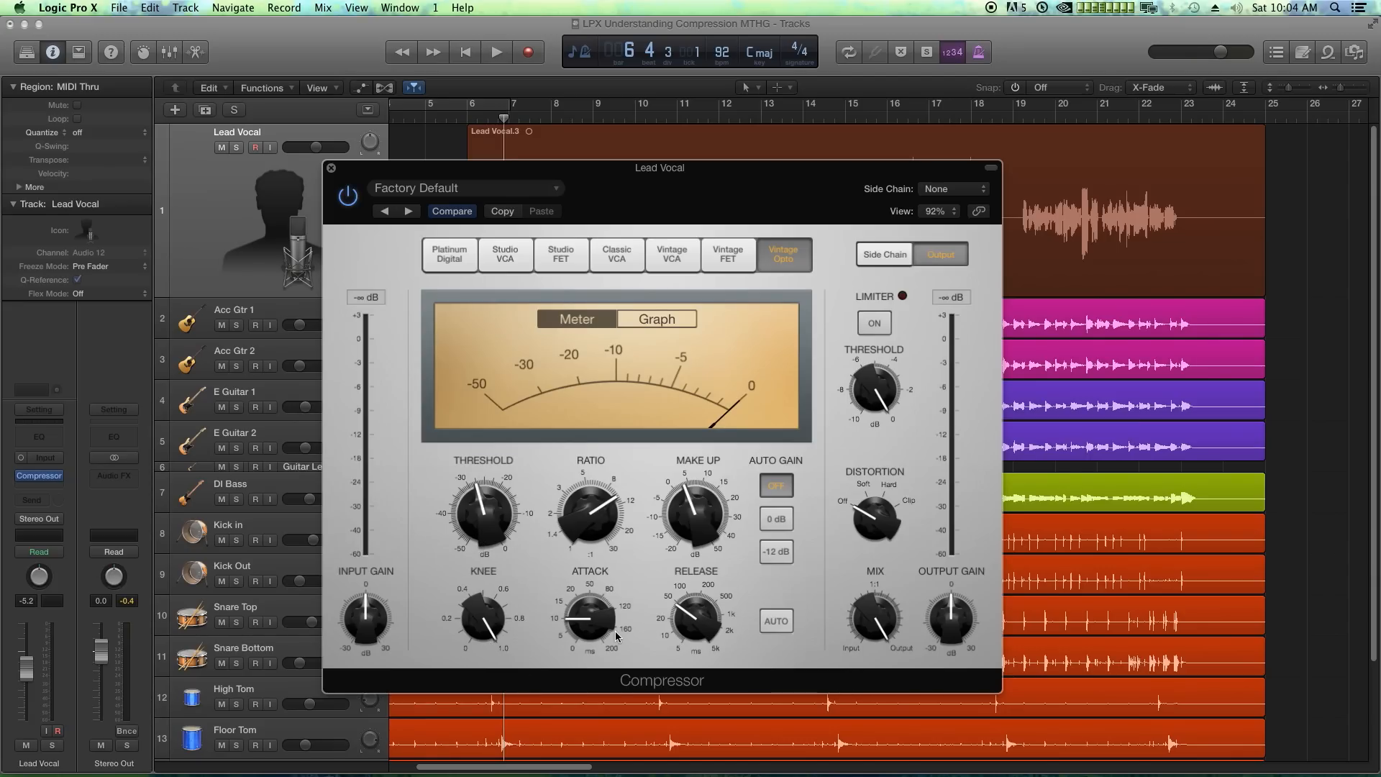
pyautogui.moveTo(616, 636)
pyautogui.mouseDown()
pyautogui.moveTo(610, 596)
pyautogui.moveTo(618, 625)
pyautogui.mouseUp()
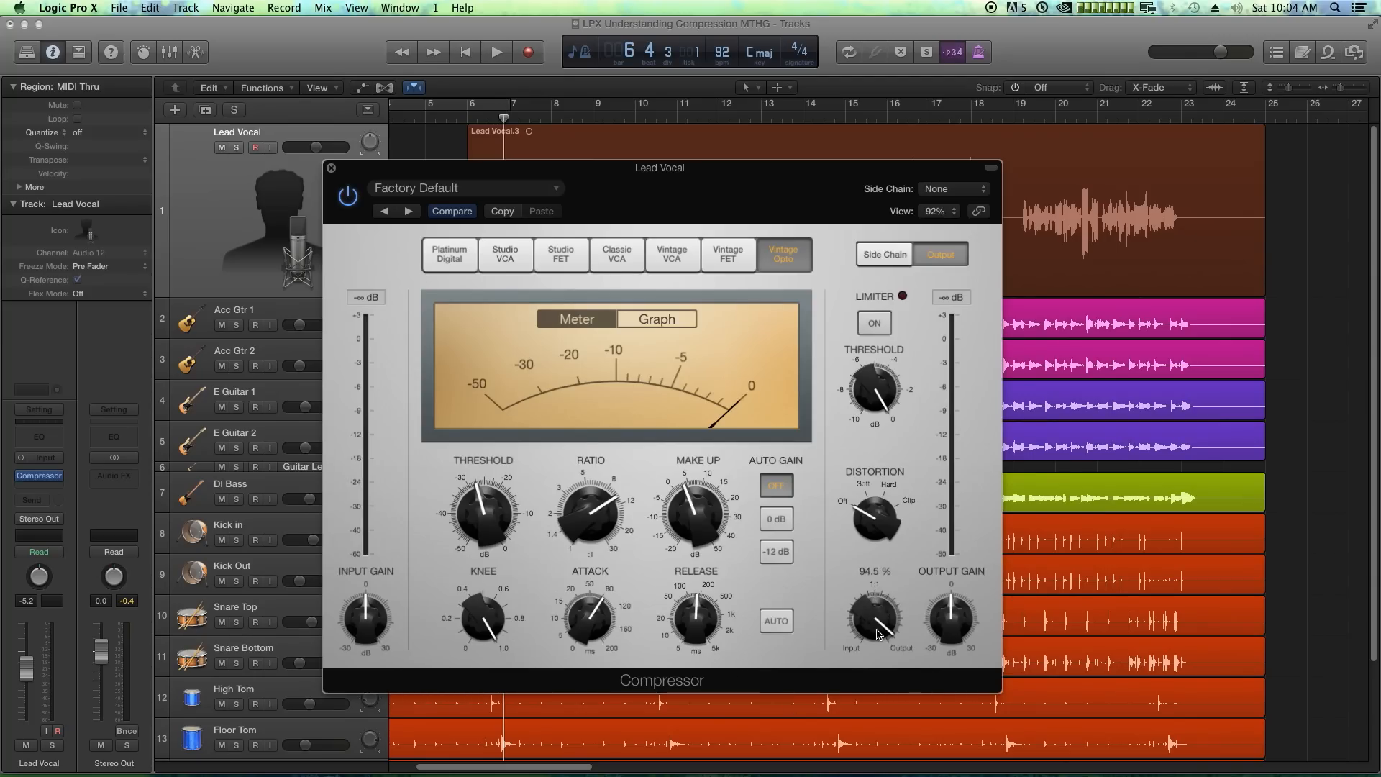
# Step: Try out the mix and distortion controls on the Lead Vocal compressor, returning mix to full output and distortion to Off
pyautogui.moveTo(877, 633); pyautogui.dragTo(868, 599)
pyautogui.click(873, 593)
pyautogui.moveTo(869, 508); pyautogui.dragTo(878, 527)
pyautogui.moveTo(888, 469); pyautogui.dragTo(883, 531)
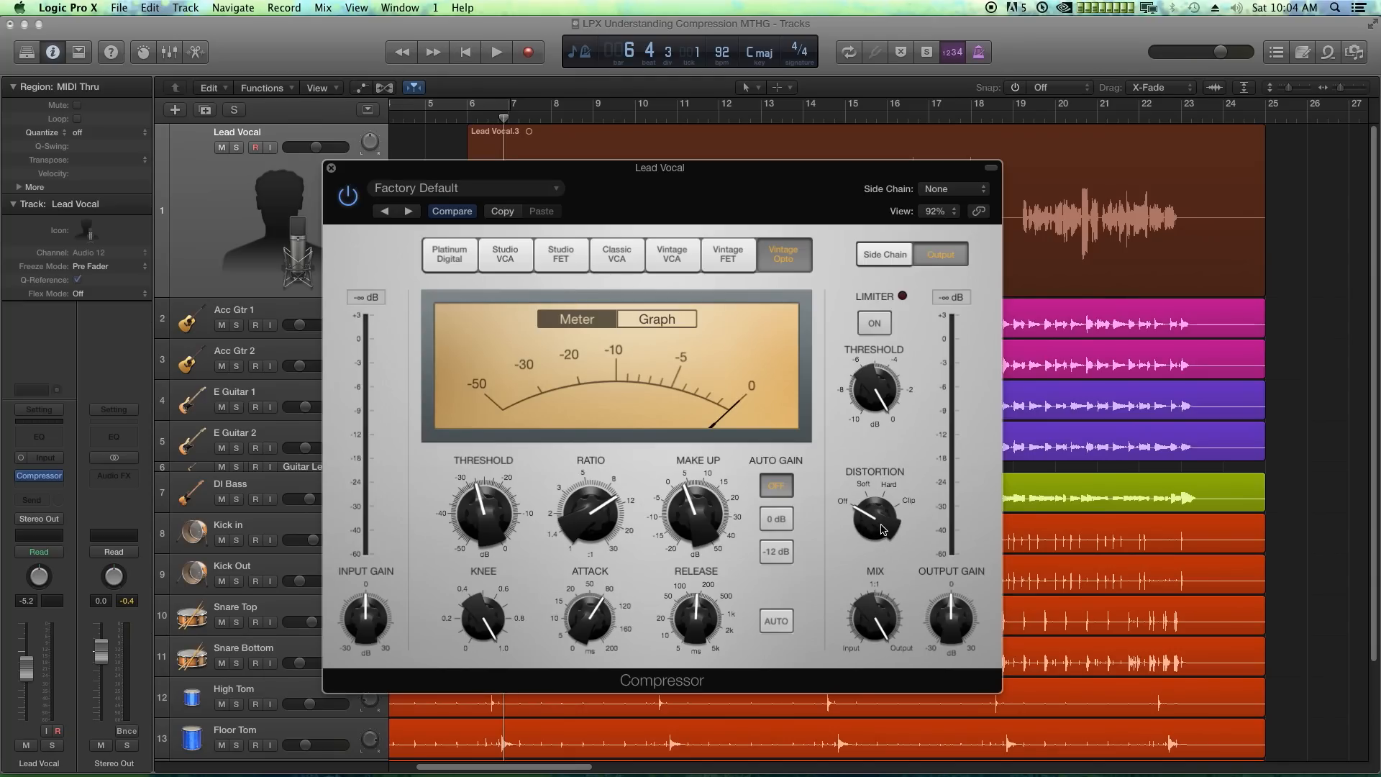
pyautogui.moveTo(897, 455); pyautogui.dragTo(877, 538)
# Step: Start playback and solo the Lead Vocal track, keeping the compressor window clear of the waveform
pyautogui.moveTo(801, 175); pyautogui.dragTo(817, 247)
pyautogui.press('space')
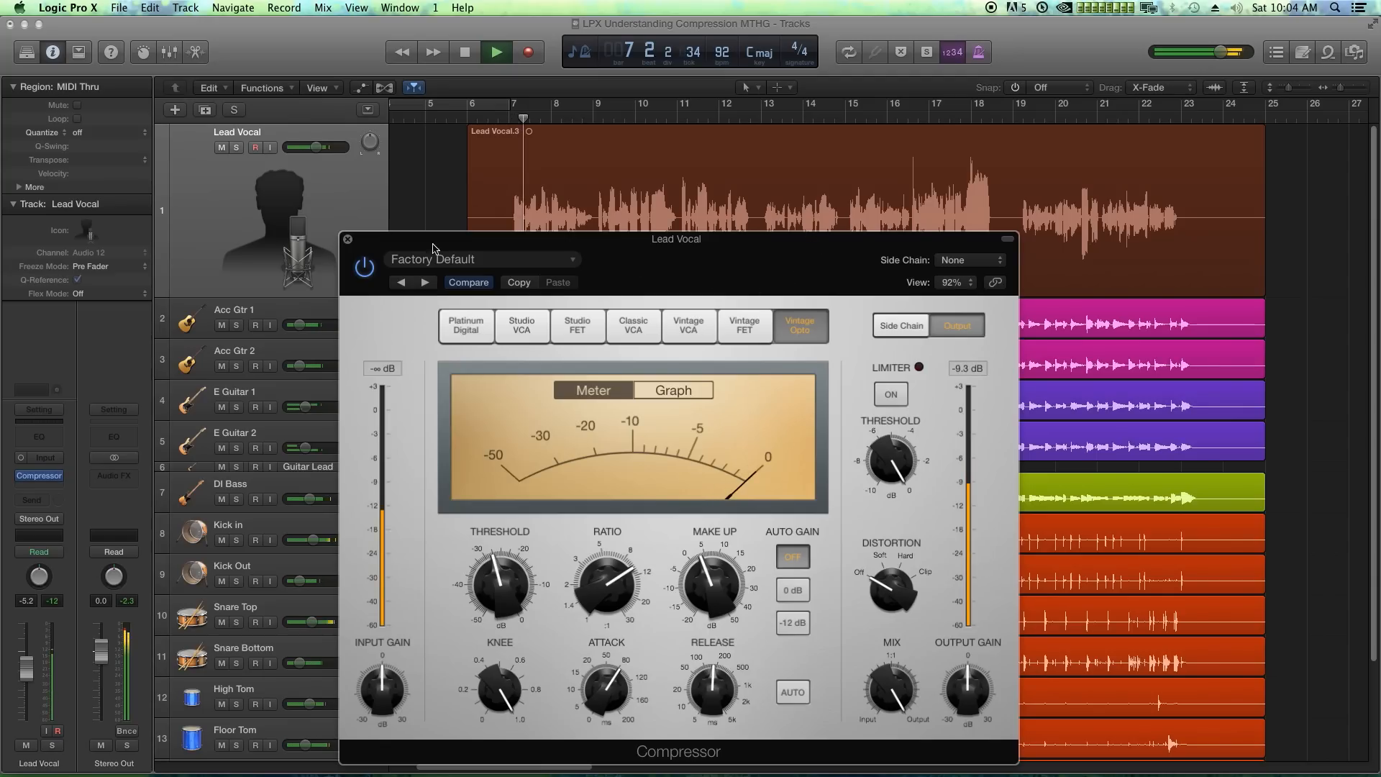
pyautogui.press('s')
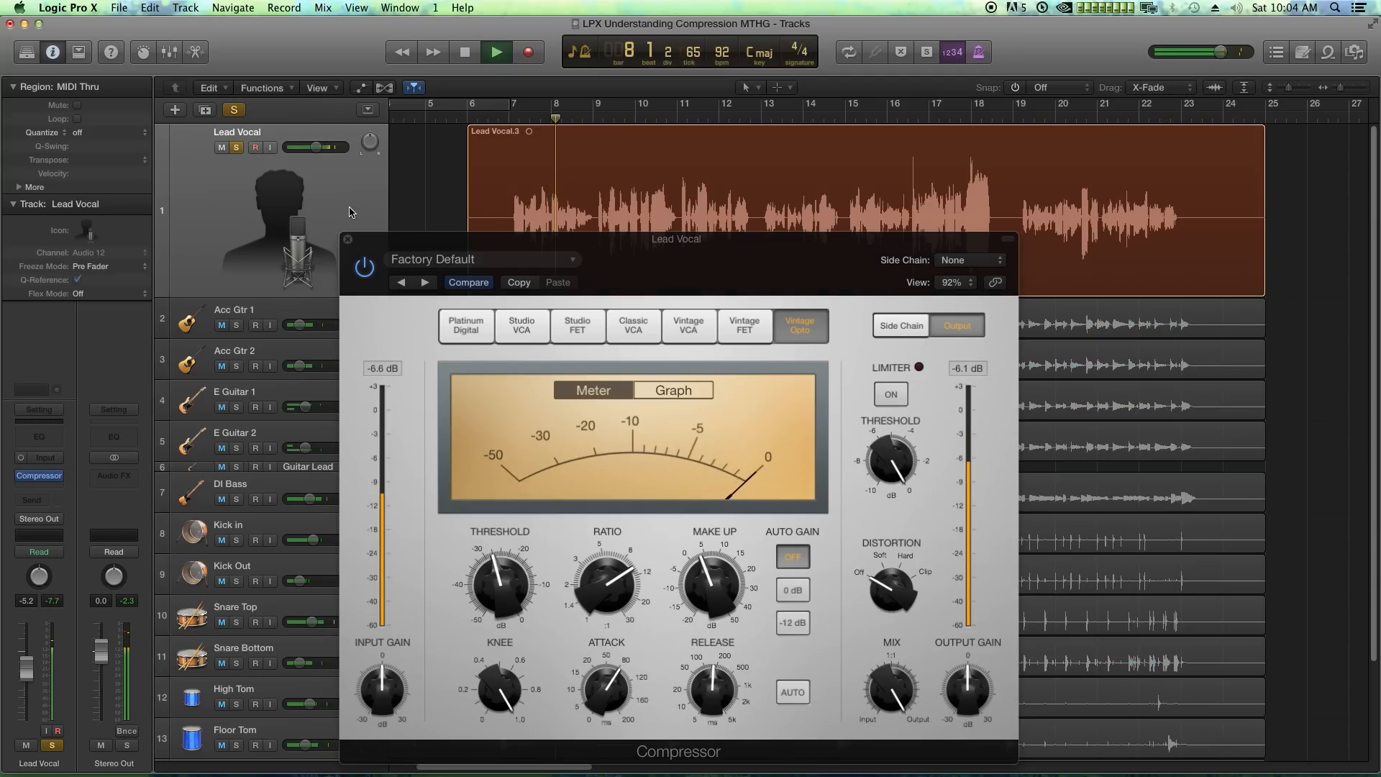
pyautogui.moveTo(607, 245); pyautogui.dragTo(697, 196)
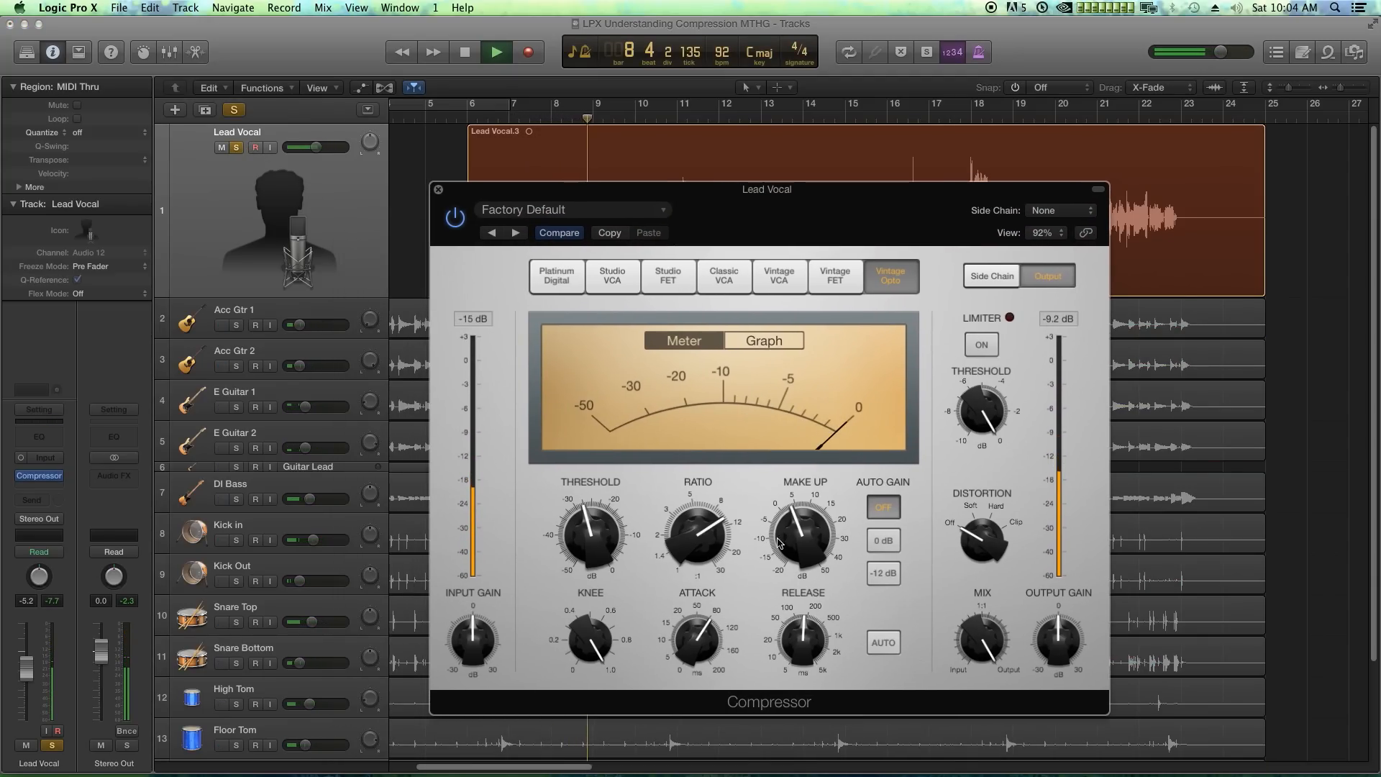
# Step: Set the Lead Vocal compressor's threshold to -31.5 dB, raise the ratio, and adjust the release during playback
pyautogui.scroll(-5, 614, 541)
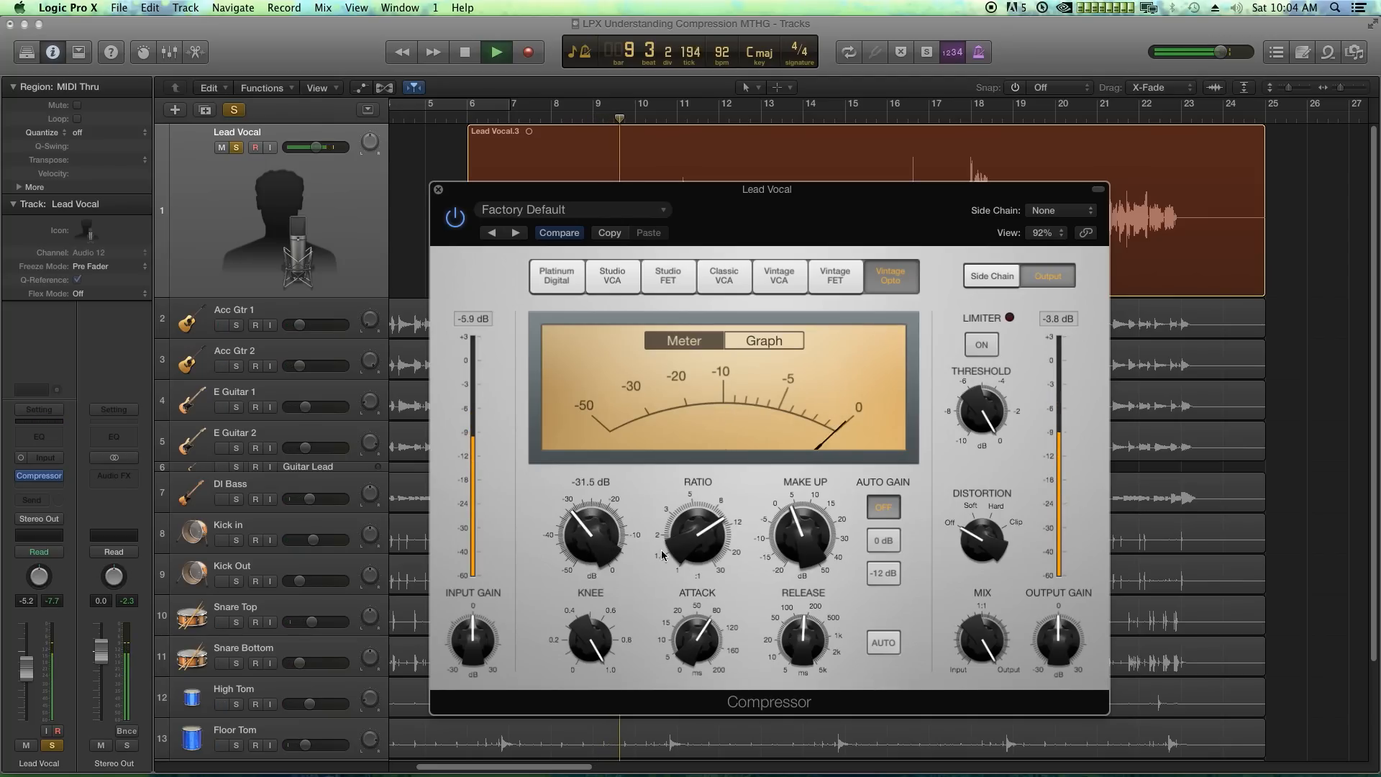
pyautogui.scroll(2, 687, 540)
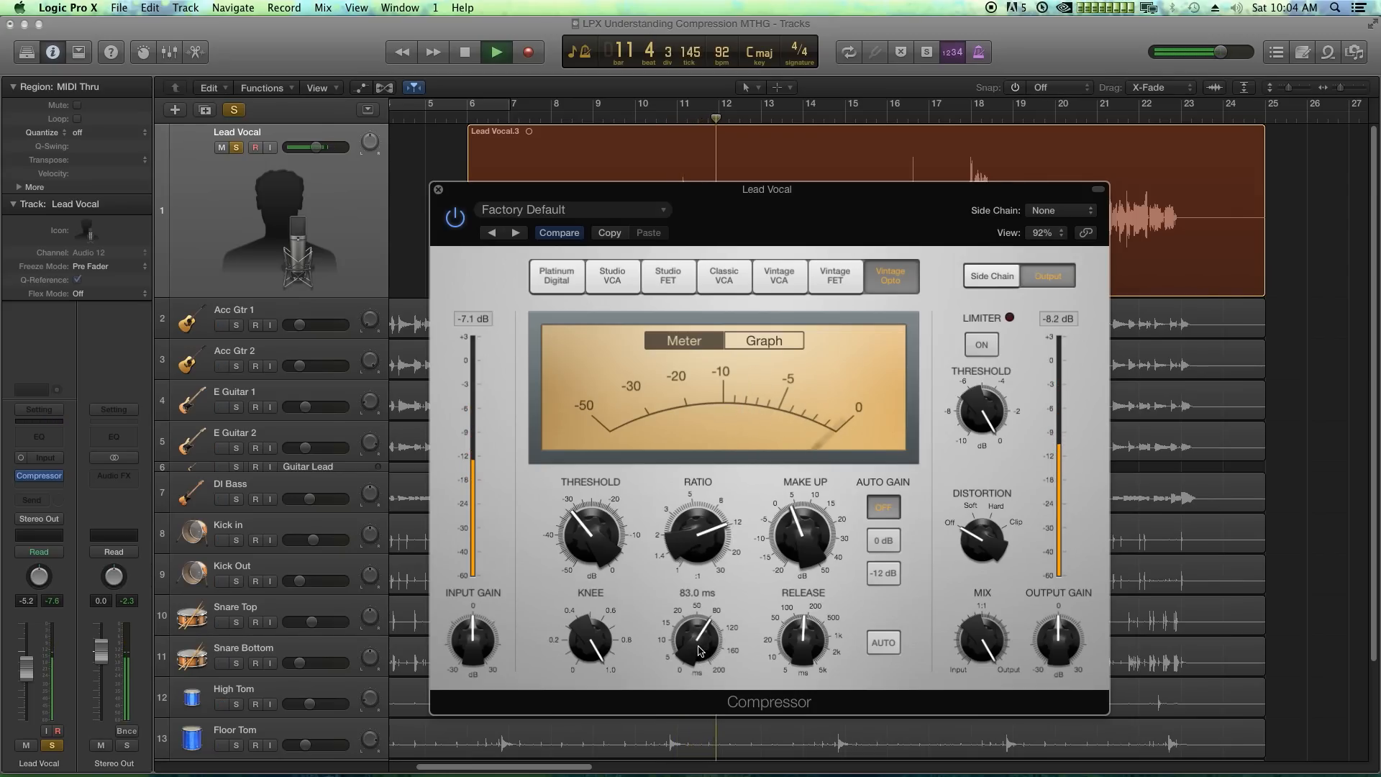
pyautogui.moveTo(775, 642); pyautogui.dragTo(803, 604)
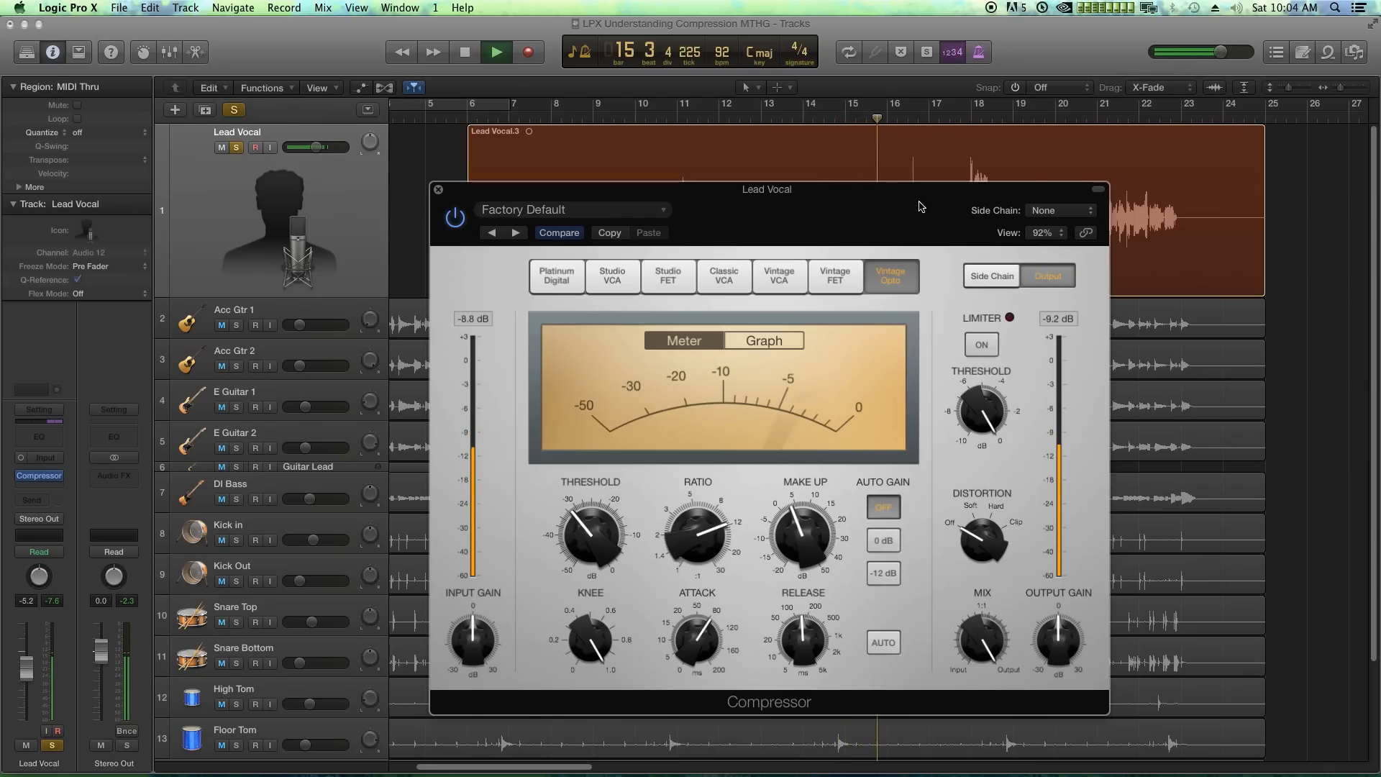
pyautogui.moveTo(920, 205); pyautogui.dragTo(1006, 279)
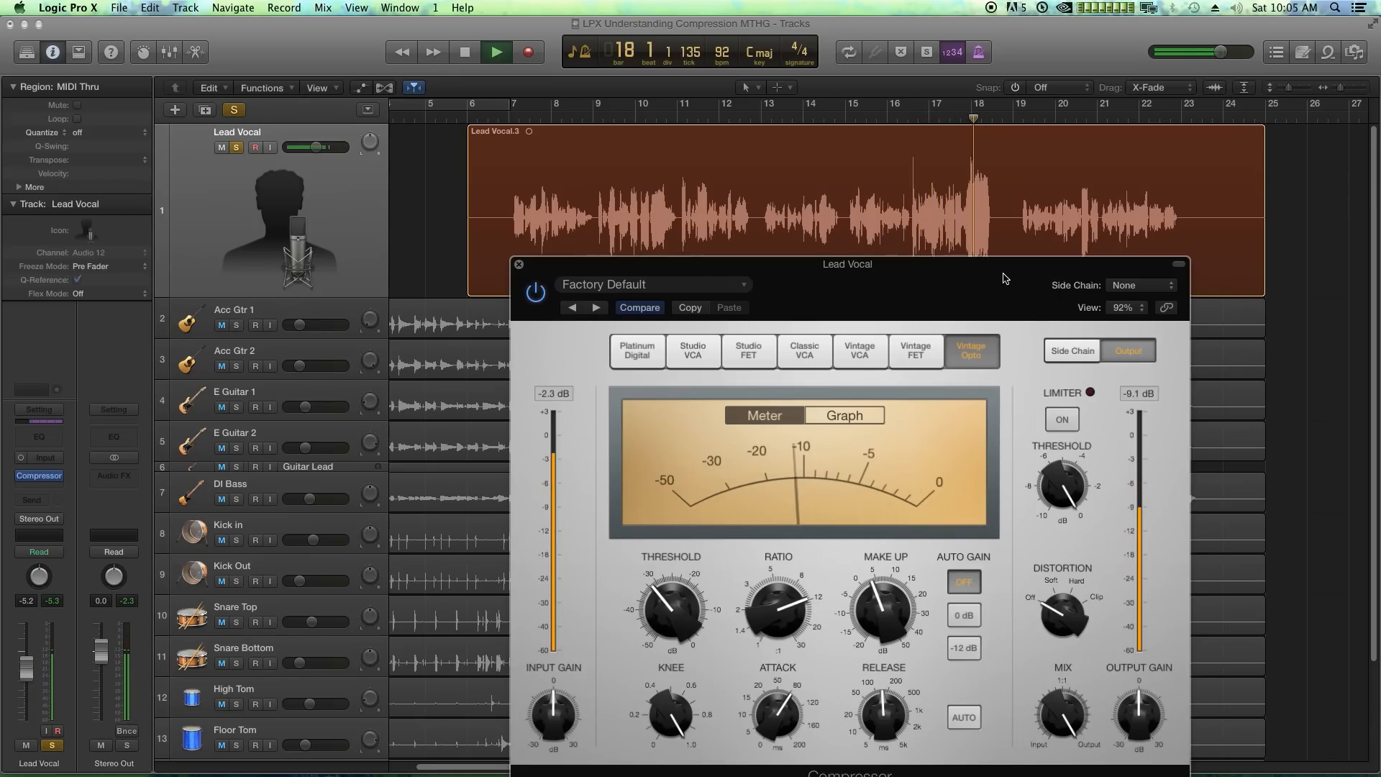
pyautogui.press('space')
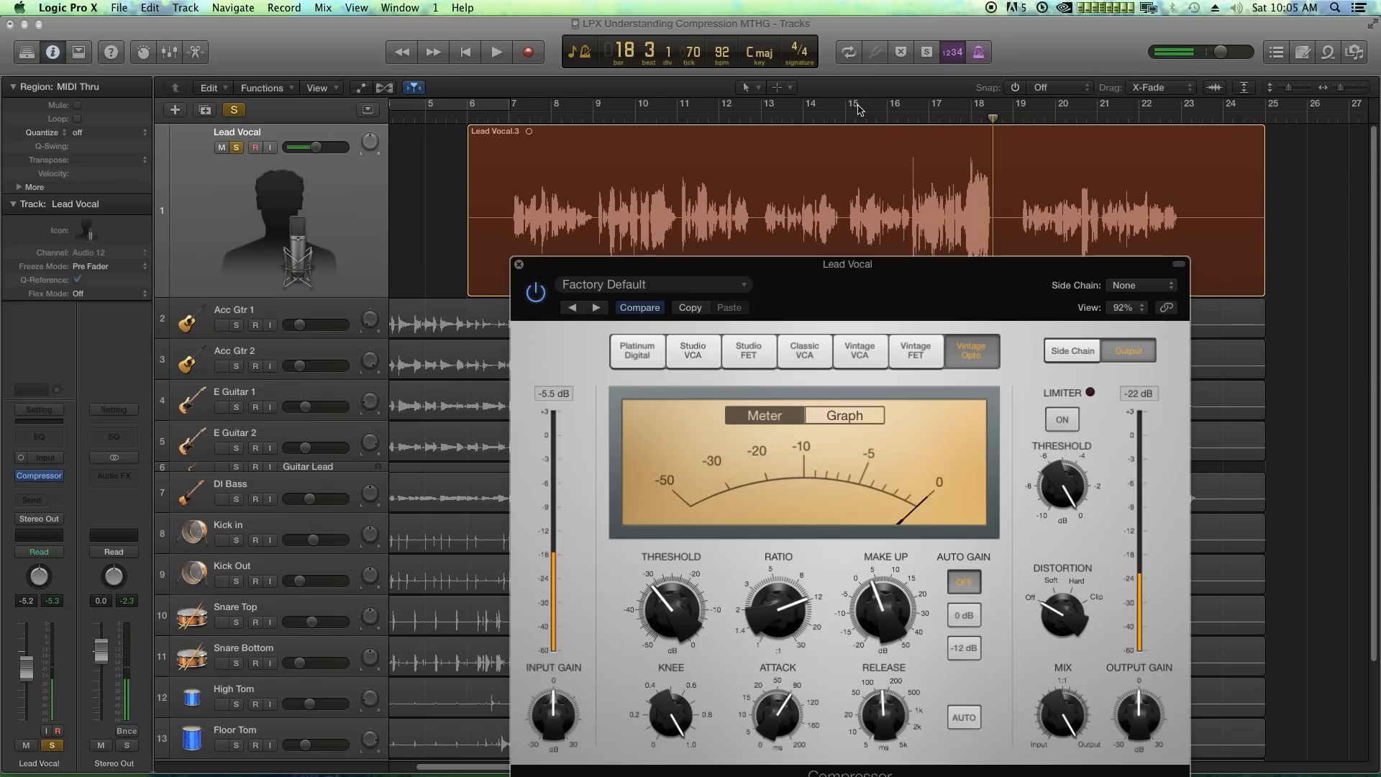
# Step: Cycle the loud vocal passage from bar 15 to past bar 18, and audition it with the compressor bypassed
pyautogui.moveTo(856, 106); pyautogui.dragTo(1007, 106)
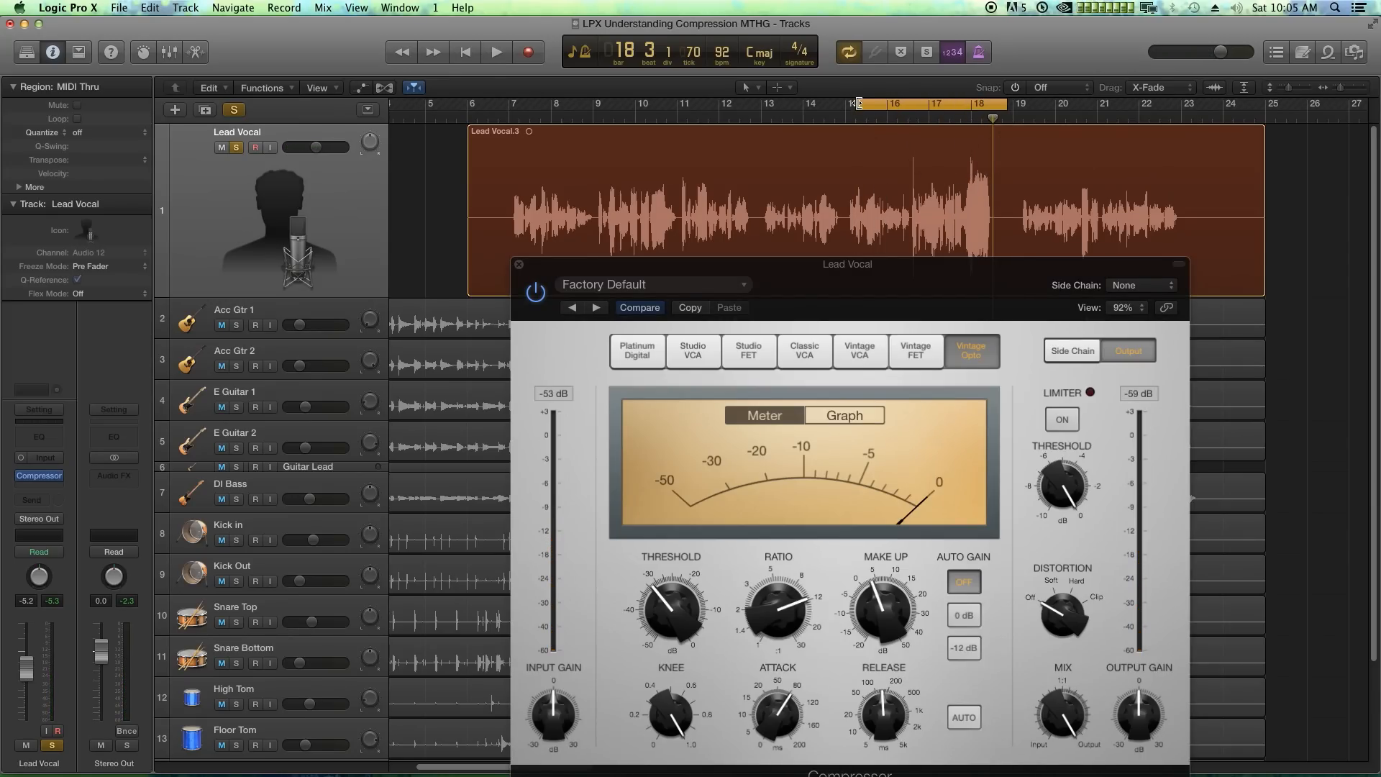
pyautogui.moveTo(858, 104); pyautogui.dragTo(846, 104)
pyautogui.click(535, 292)
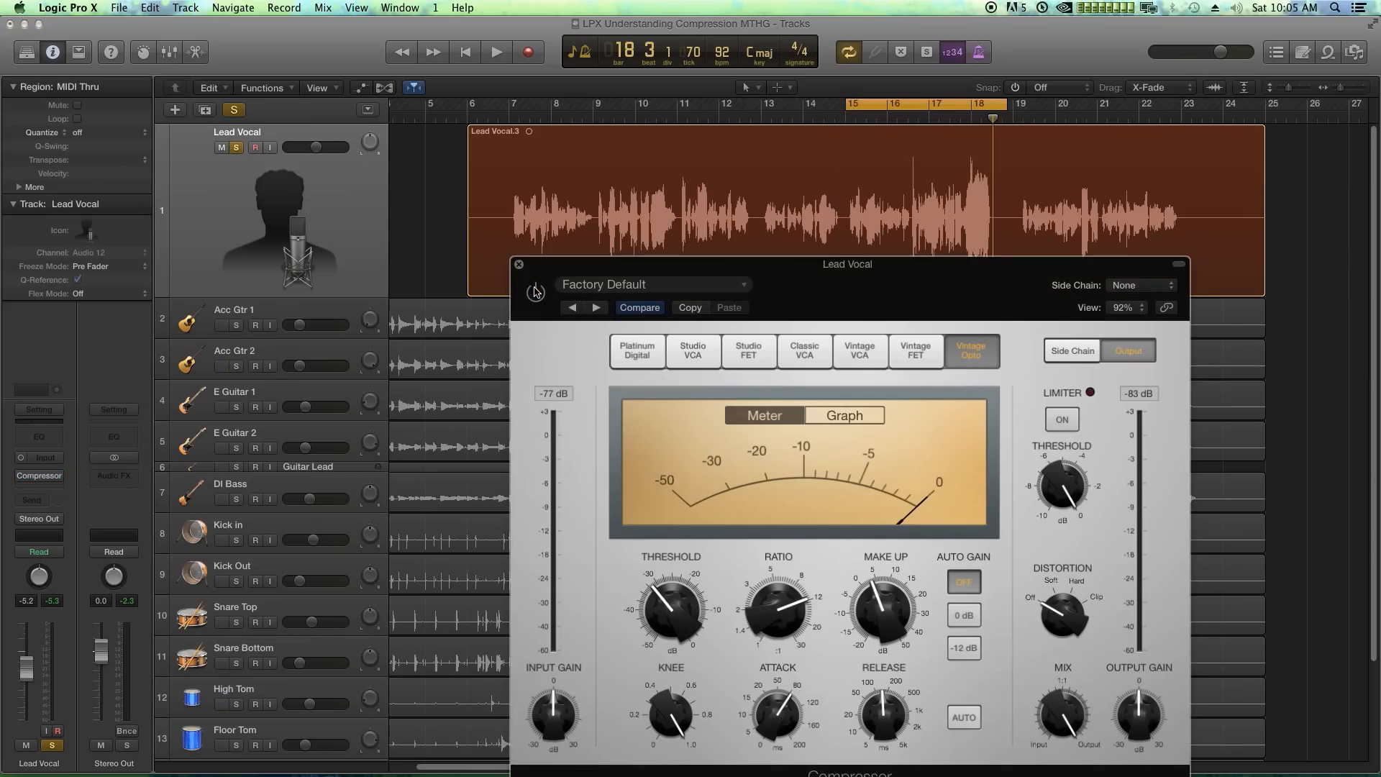
pyautogui.press('space')
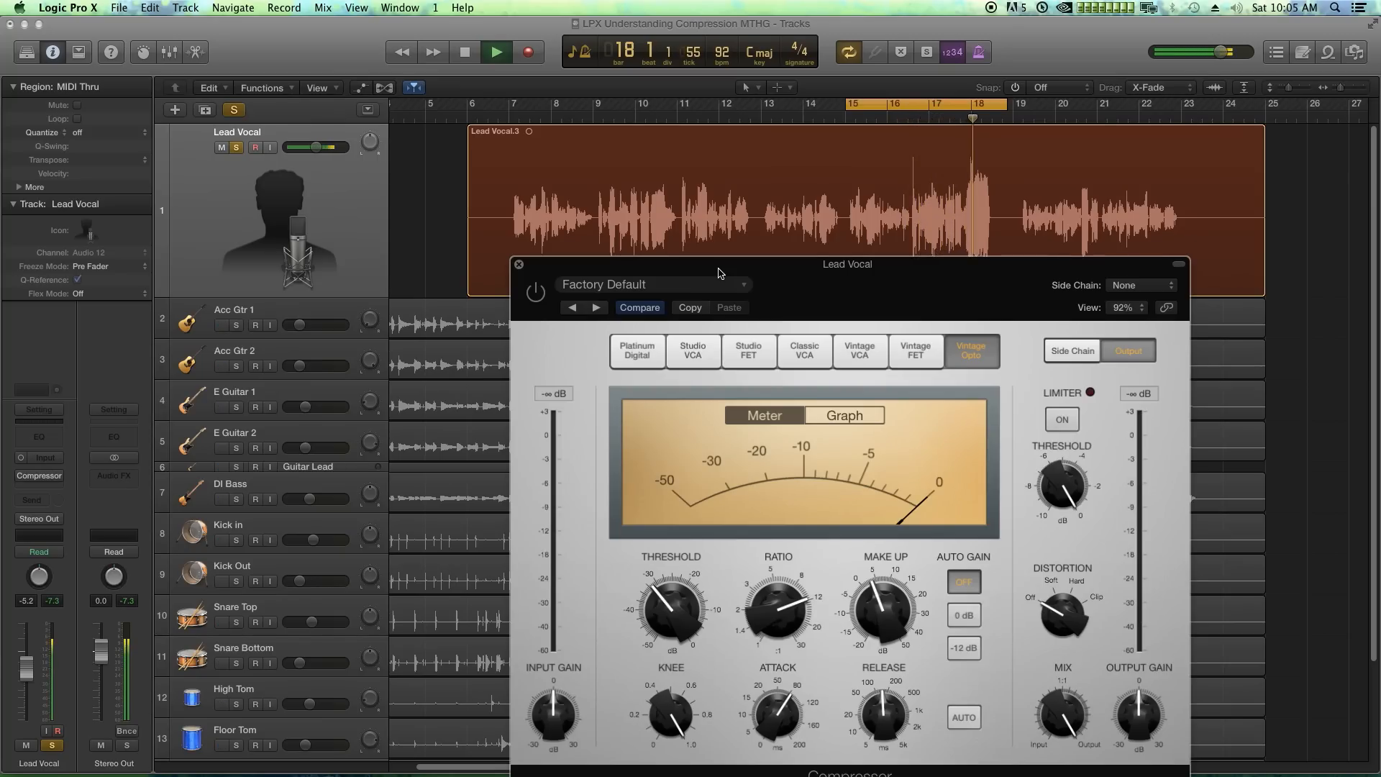
pyautogui.press('space')
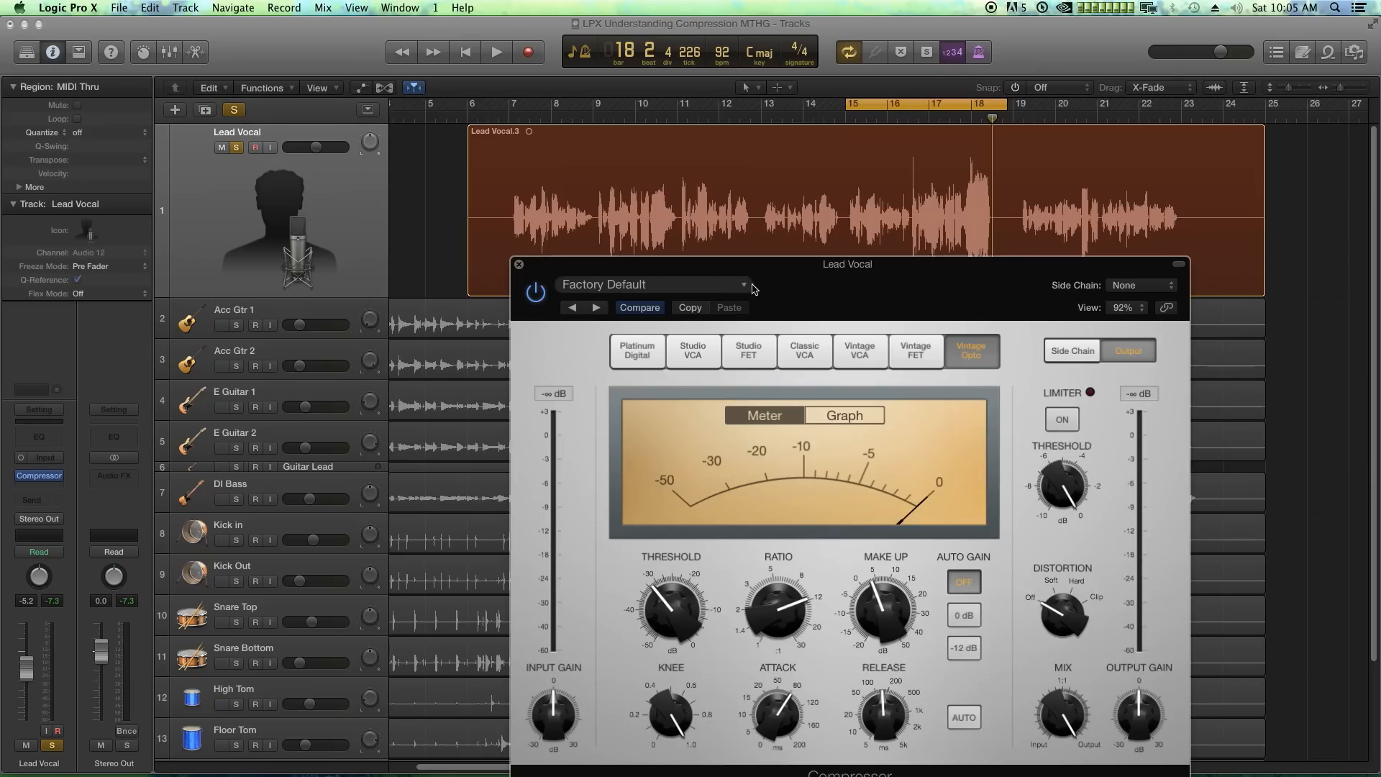
# Step: Audition the loud end of the cycled Lead Vocal passage with its compressor active, keeping the controls fully visible
pyautogui.moveTo(777, 275); pyautogui.dragTo(777, 271)
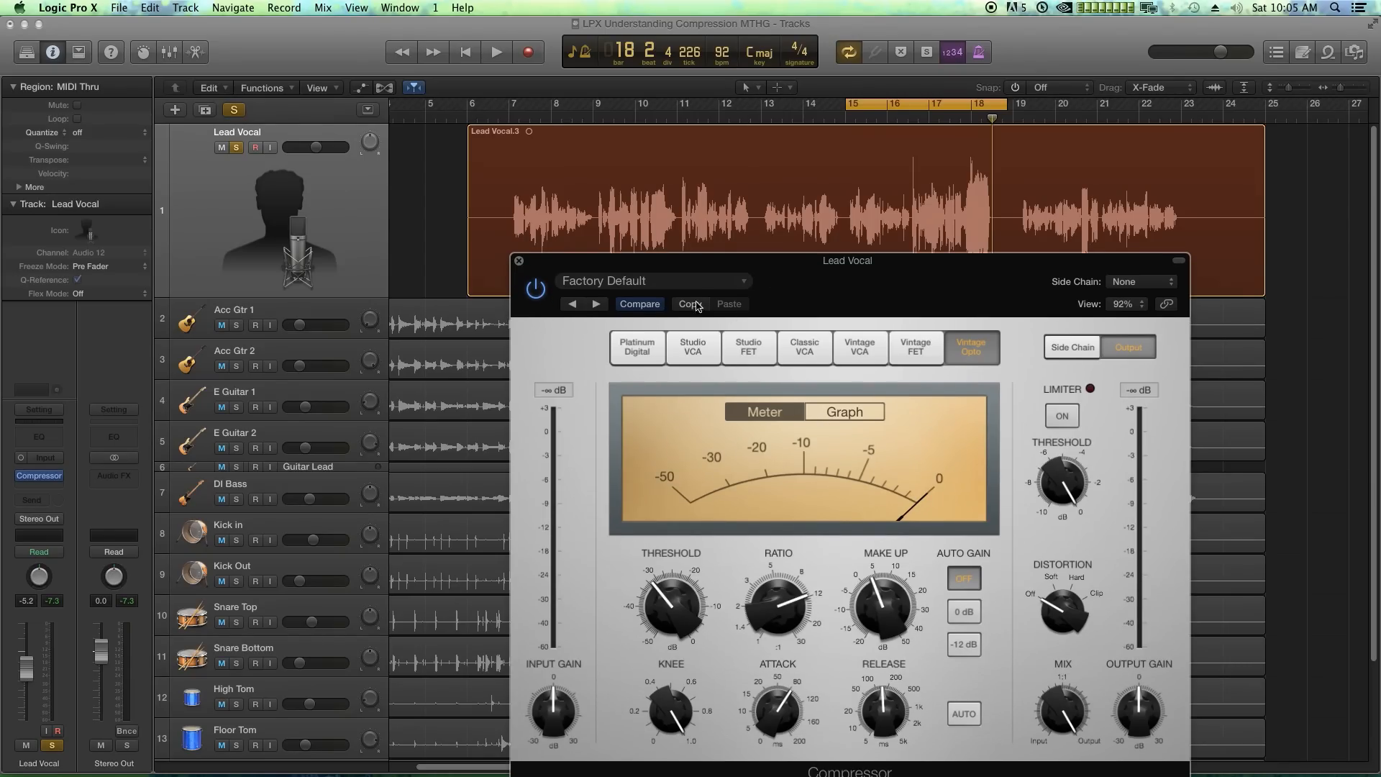
pyautogui.press('space')
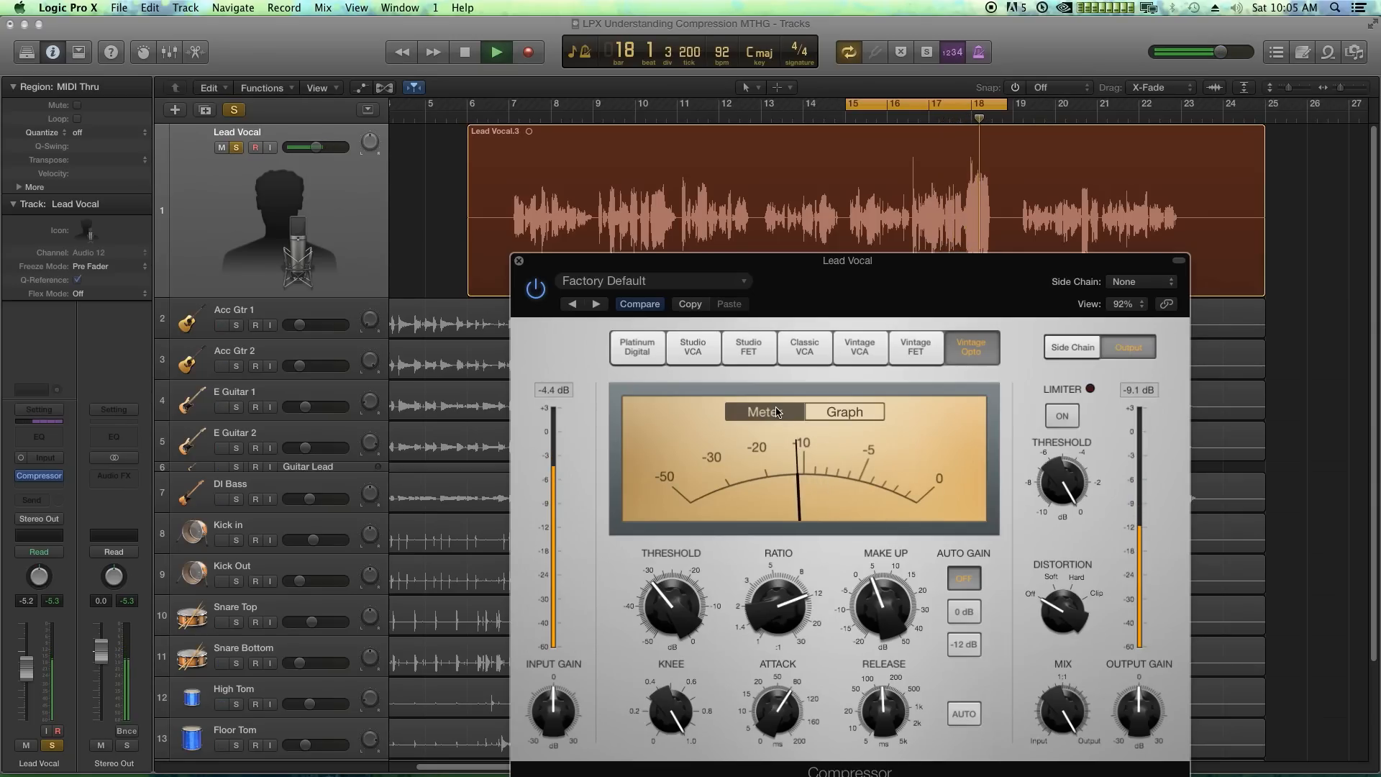
pyautogui.press('space')
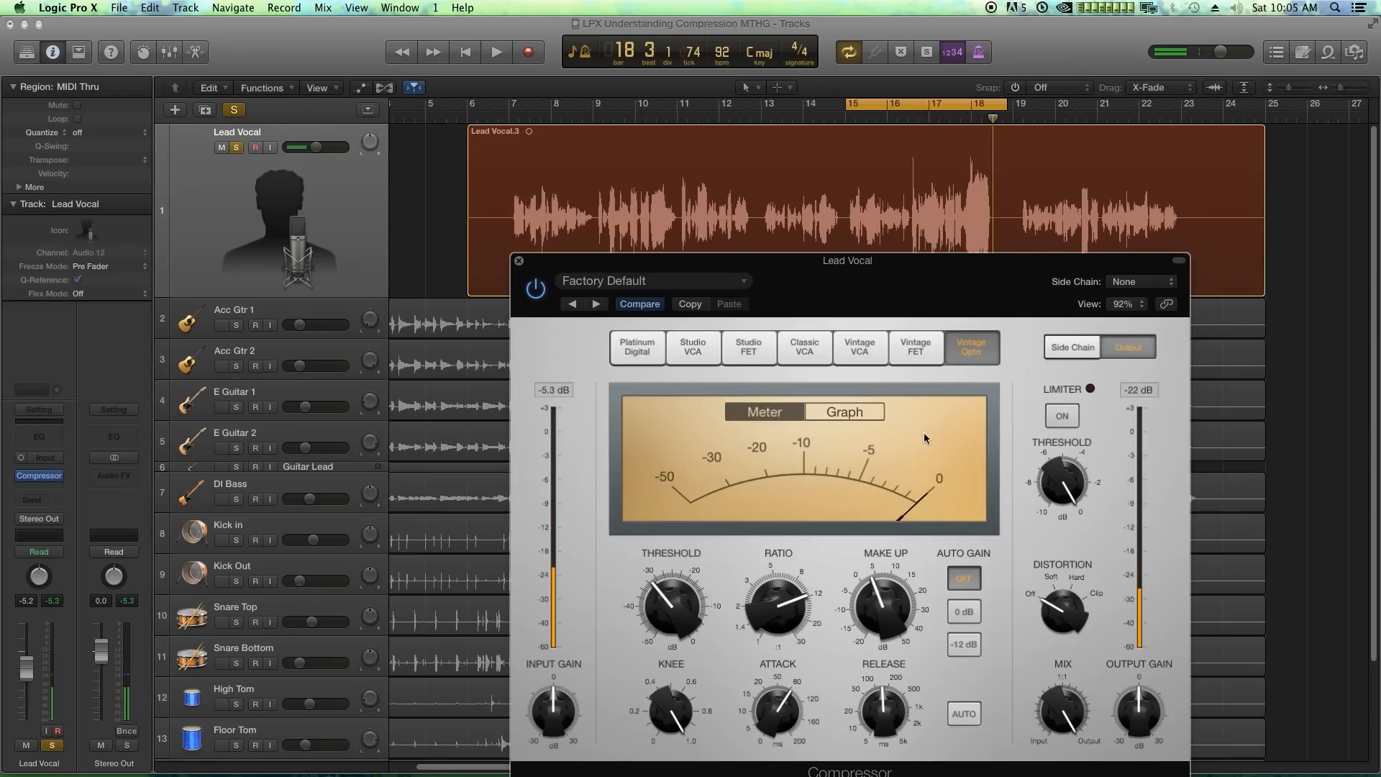
pyautogui.moveTo(694, 640)
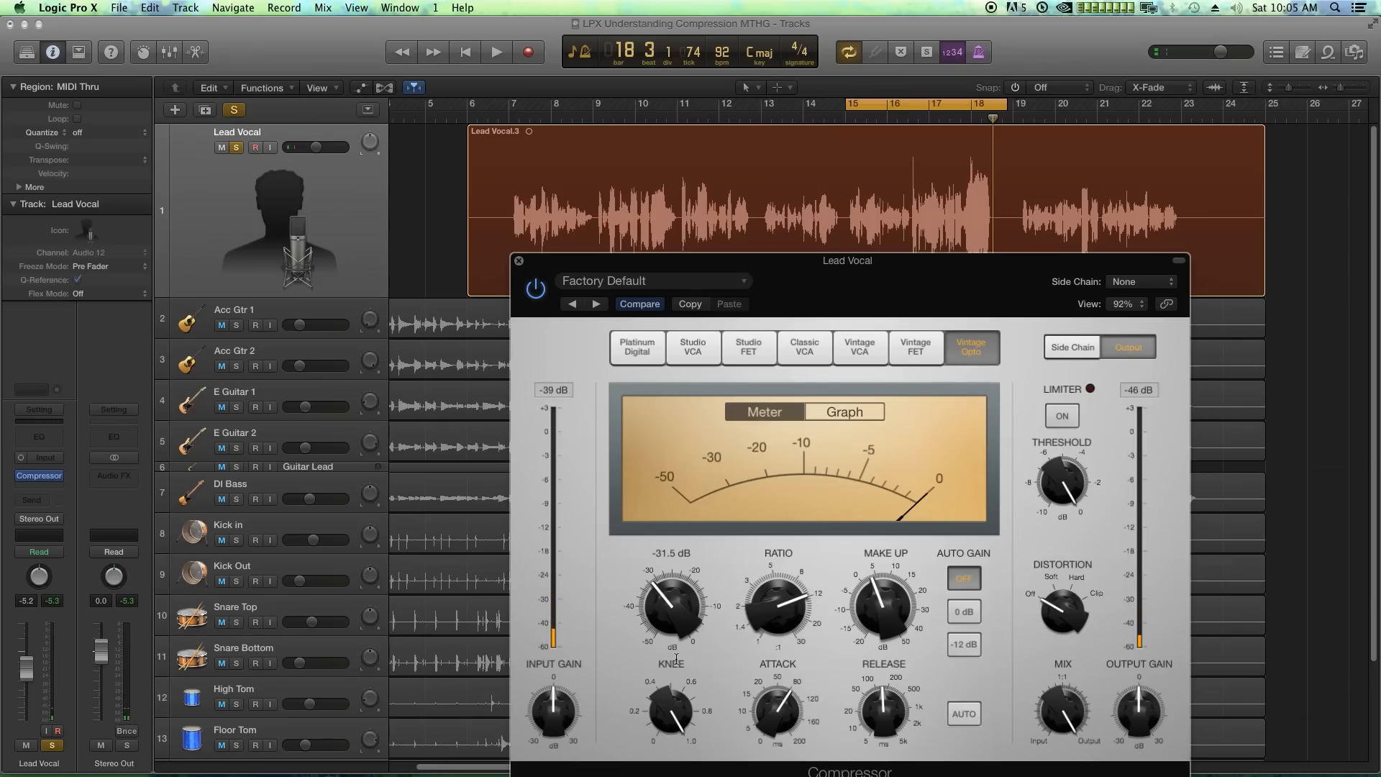
pyautogui.moveTo(790, 285); pyautogui.dragTo(749, 225)
pyautogui.moveTo(839, 525)
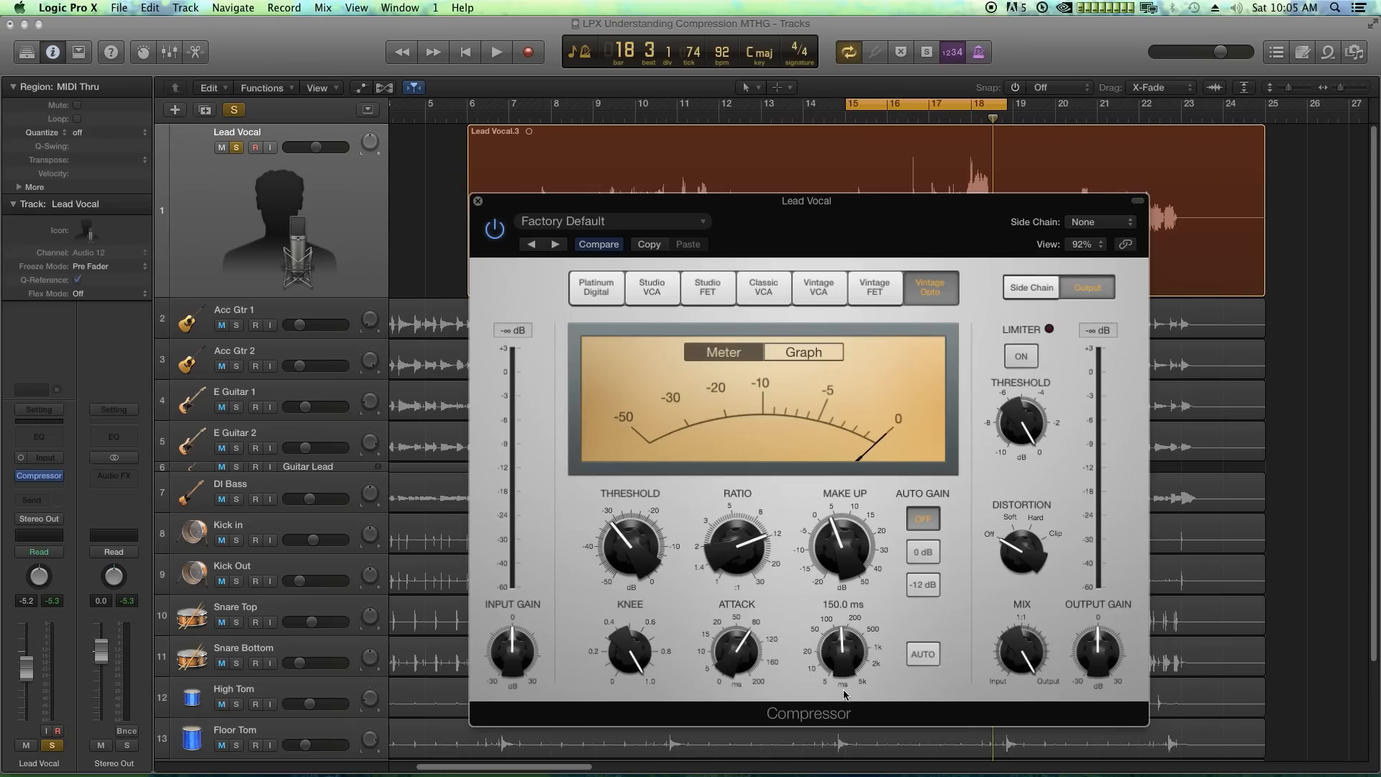
# Step: Close the Lead Vocal compressor, unsolo the track, turn off cycling, and play the full mix from bar 7
pyautogui.click(476, 202)
pyautogui.click(236, 146)
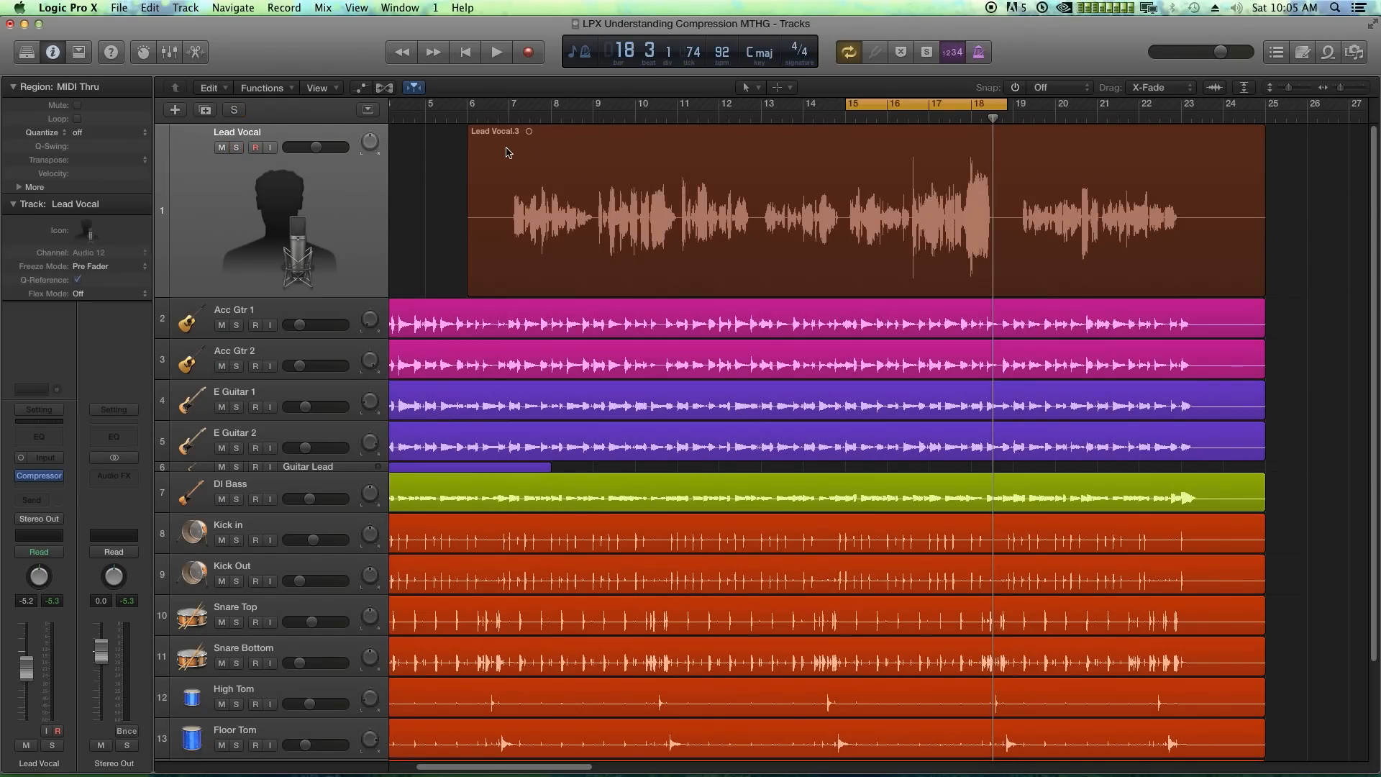
pyautogui.press('c')
pyautogui.click(508, 118)
pyautogui.press('space')
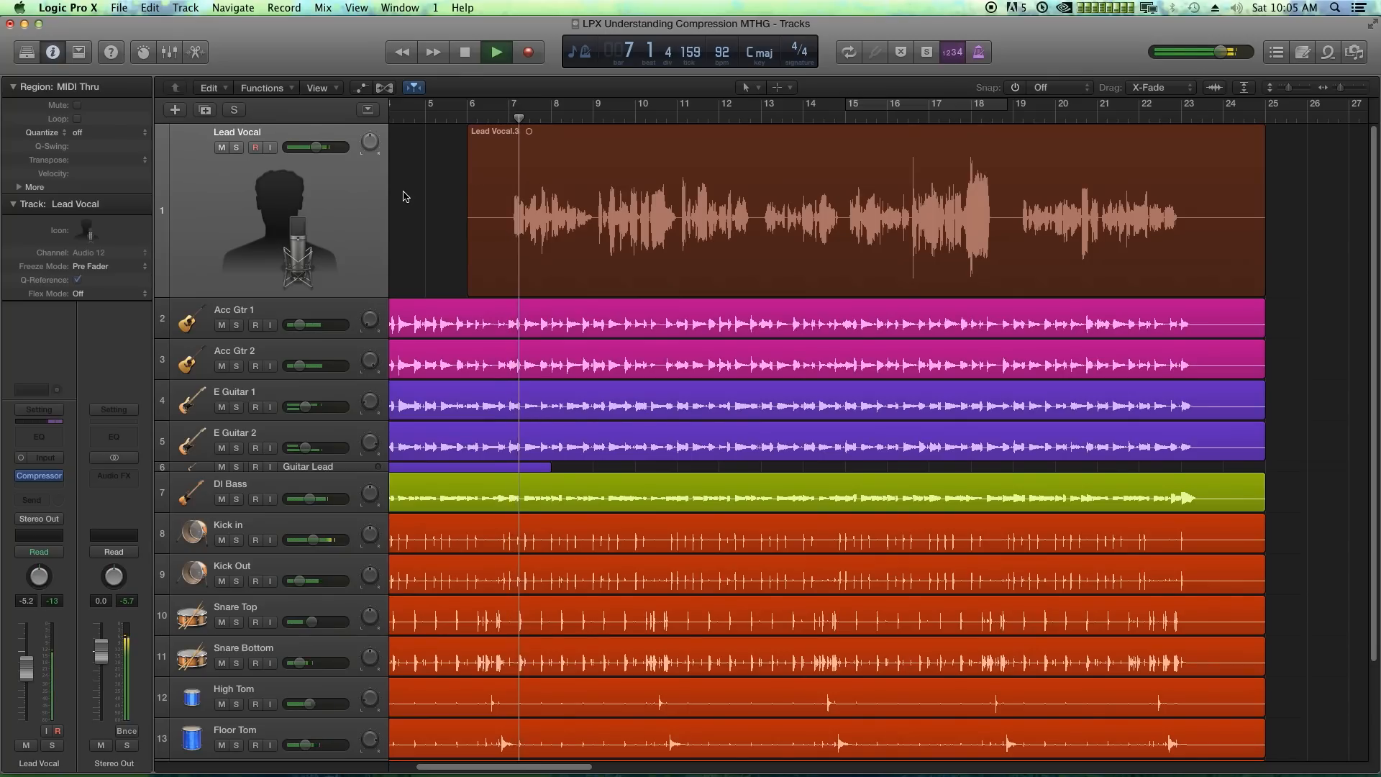
# Step: Show the mixer and set the Lead Vocal level to -5.3 dB while listening to the full mix
pyautogui.click(334, 218)
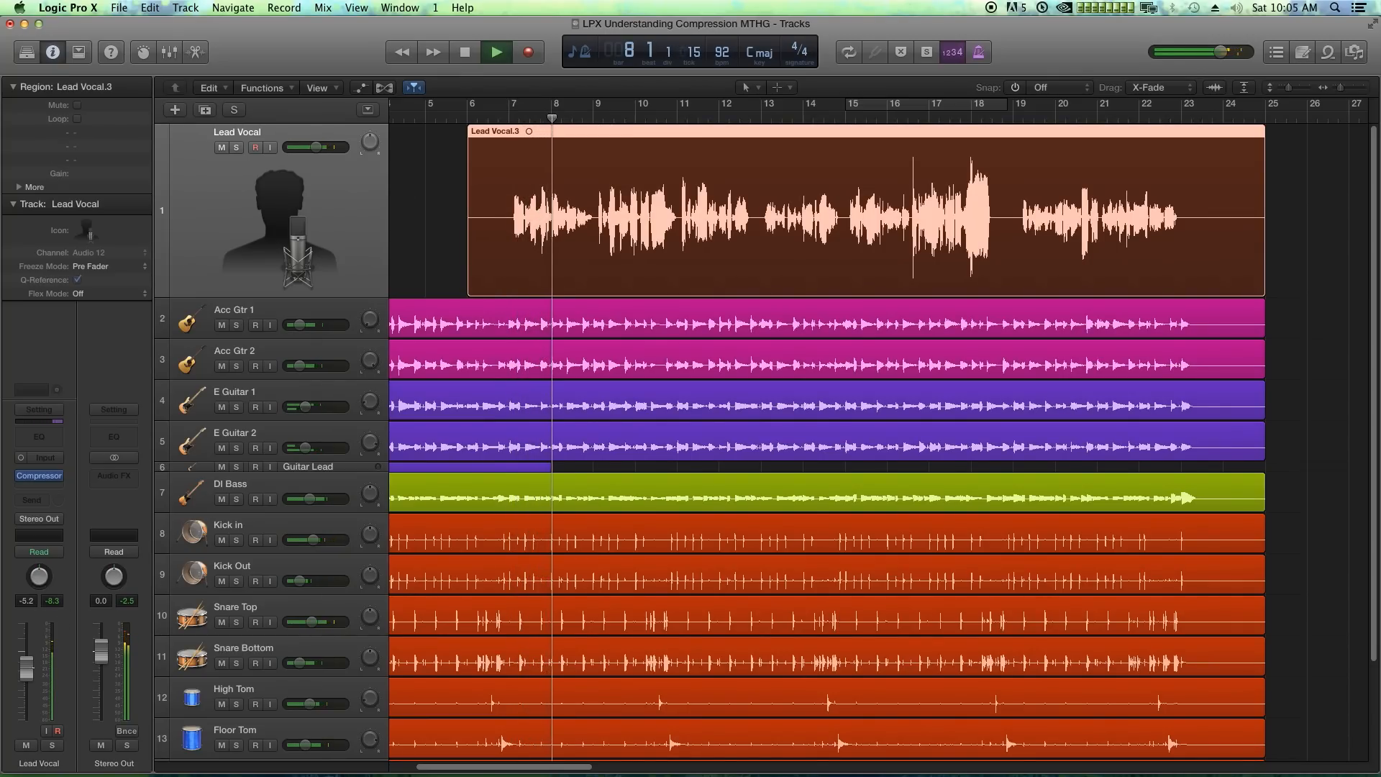
pyautogui.press('x')
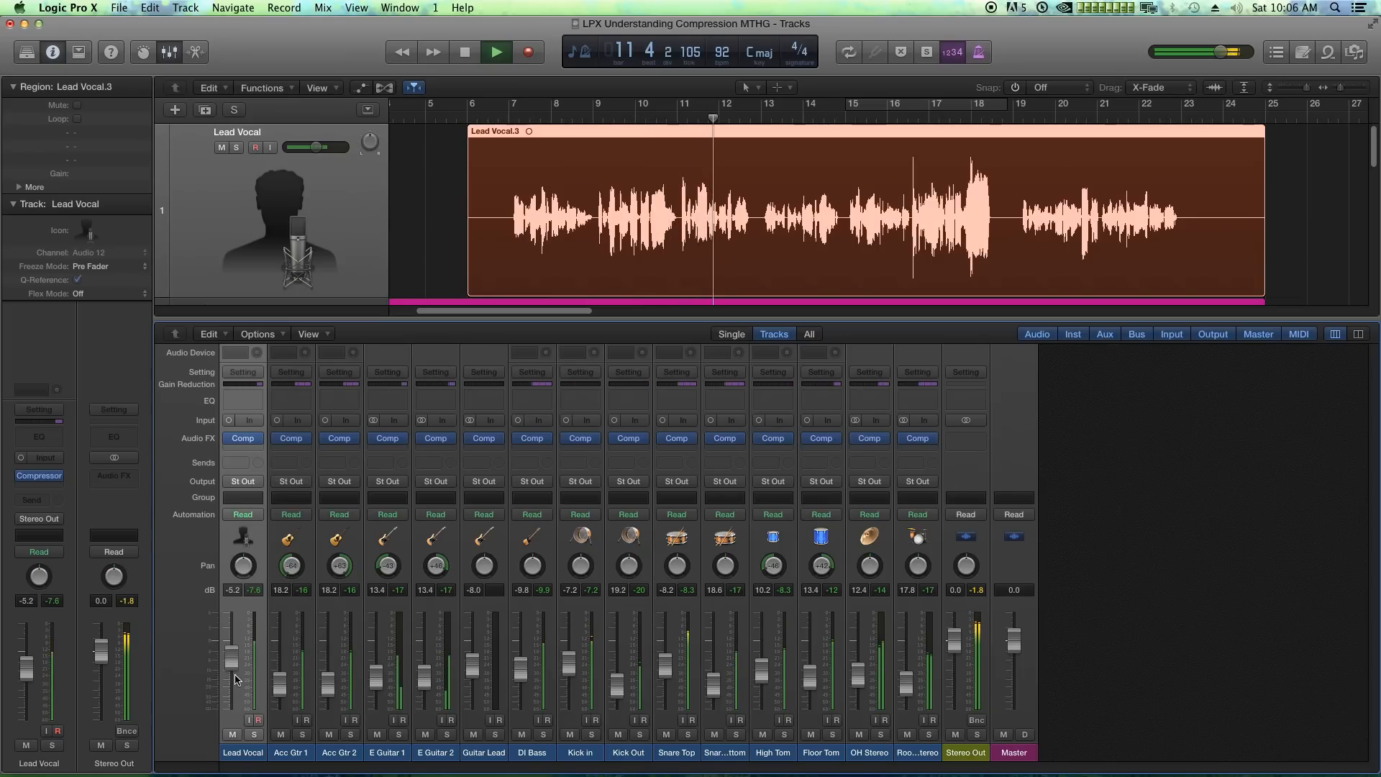
pyautogui.moveTo(232, 661); pyautogui.dragTo(232, 661)
pyautogui.click(1159, 567)
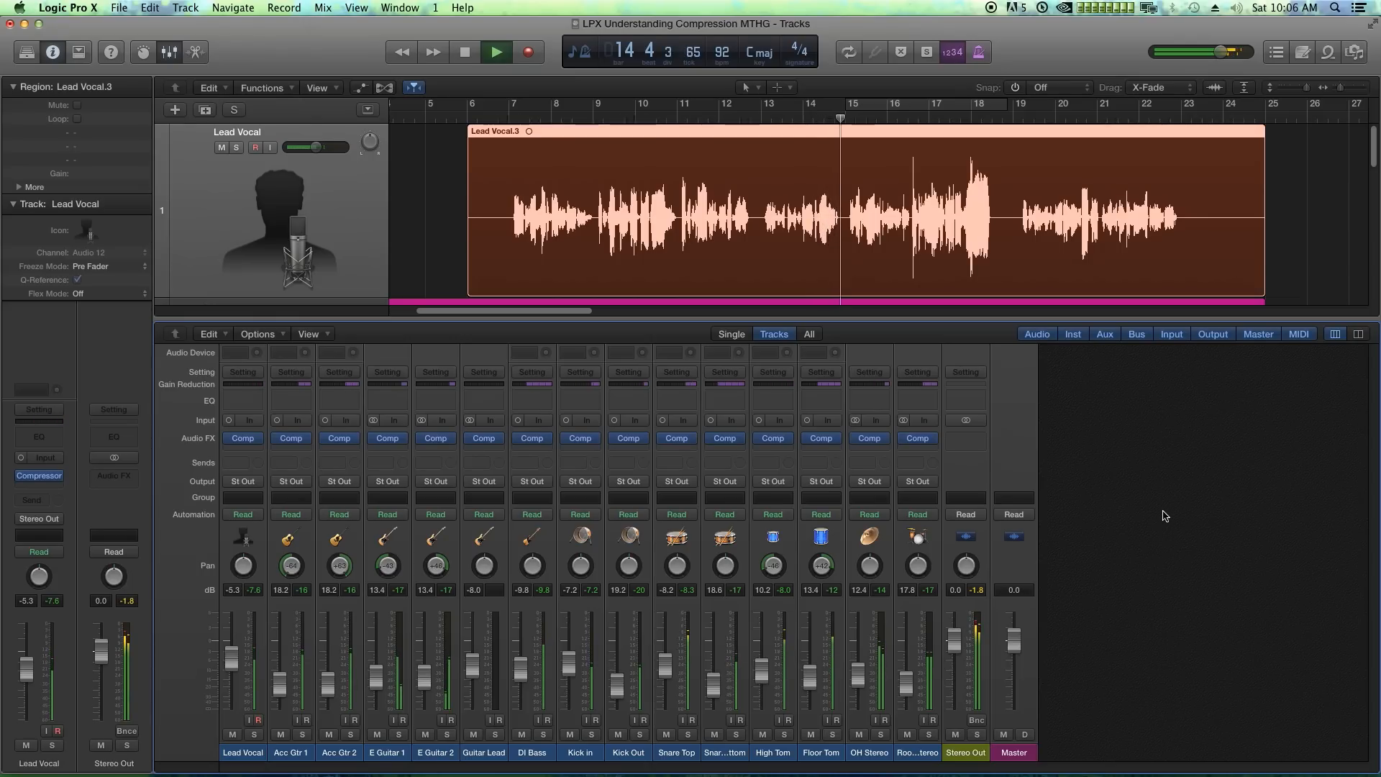
pyautogui.press('space')
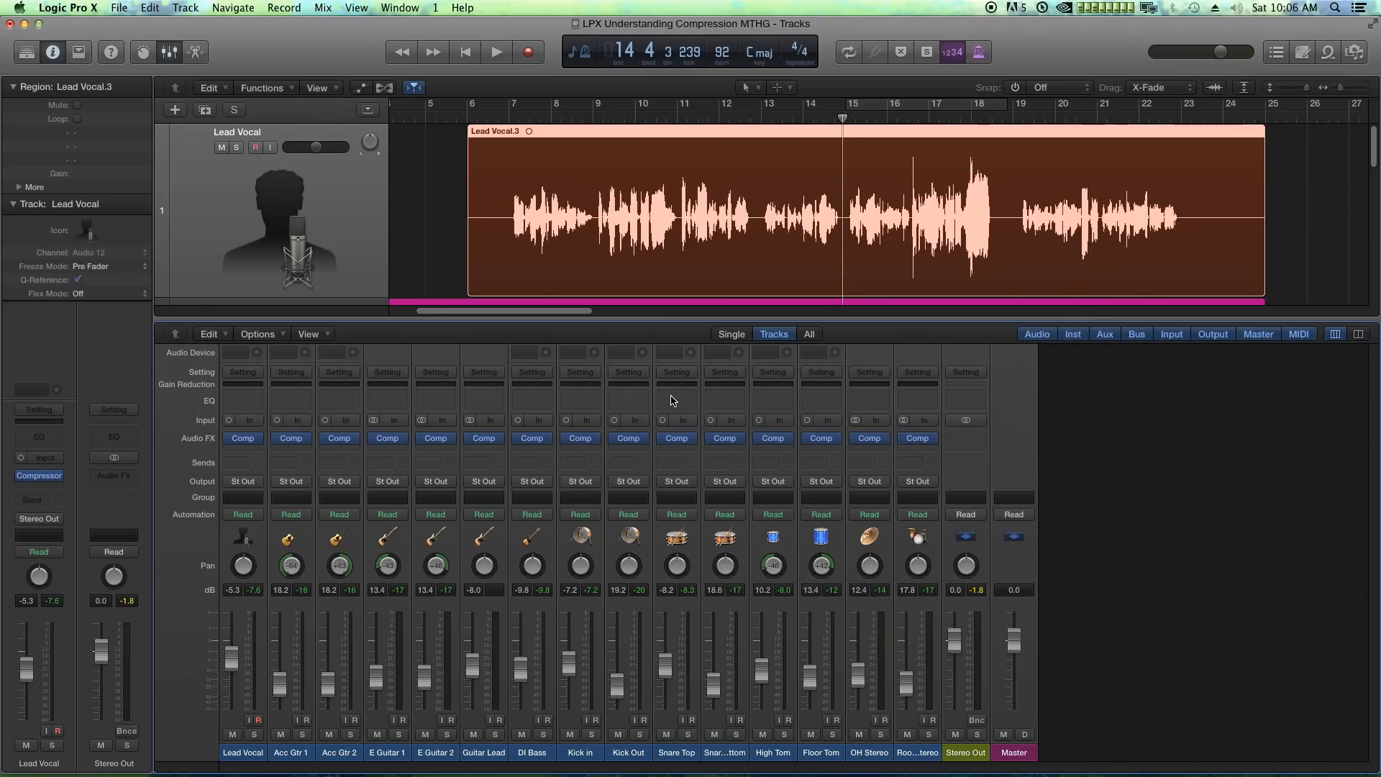
# Step: Bypass the compressors on all tracks from Lead Vocal to Rooms Stereo and audition the mix from bar 2
pyautogui.moveTo(257, 755); pyautogui.dragTo(903, 614)
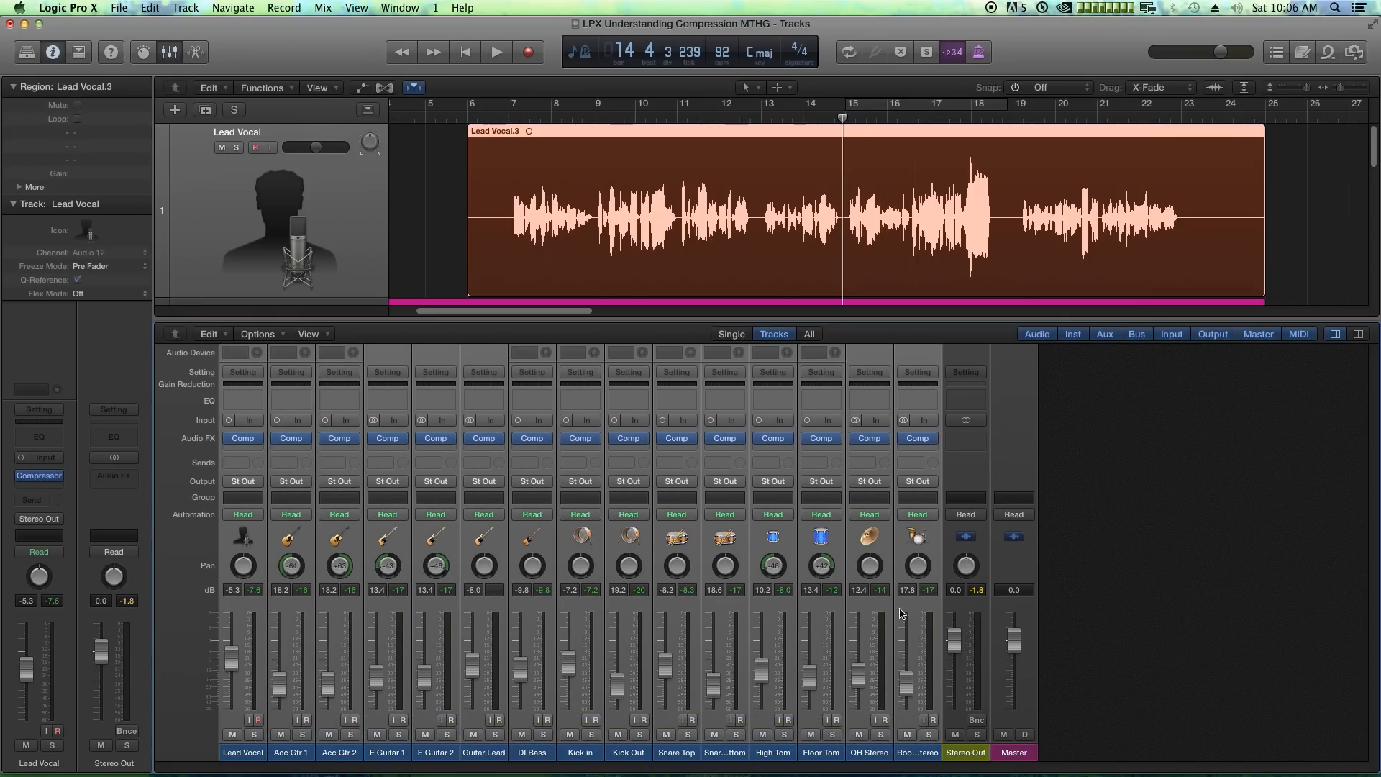
pyautogui.click(904, 440)
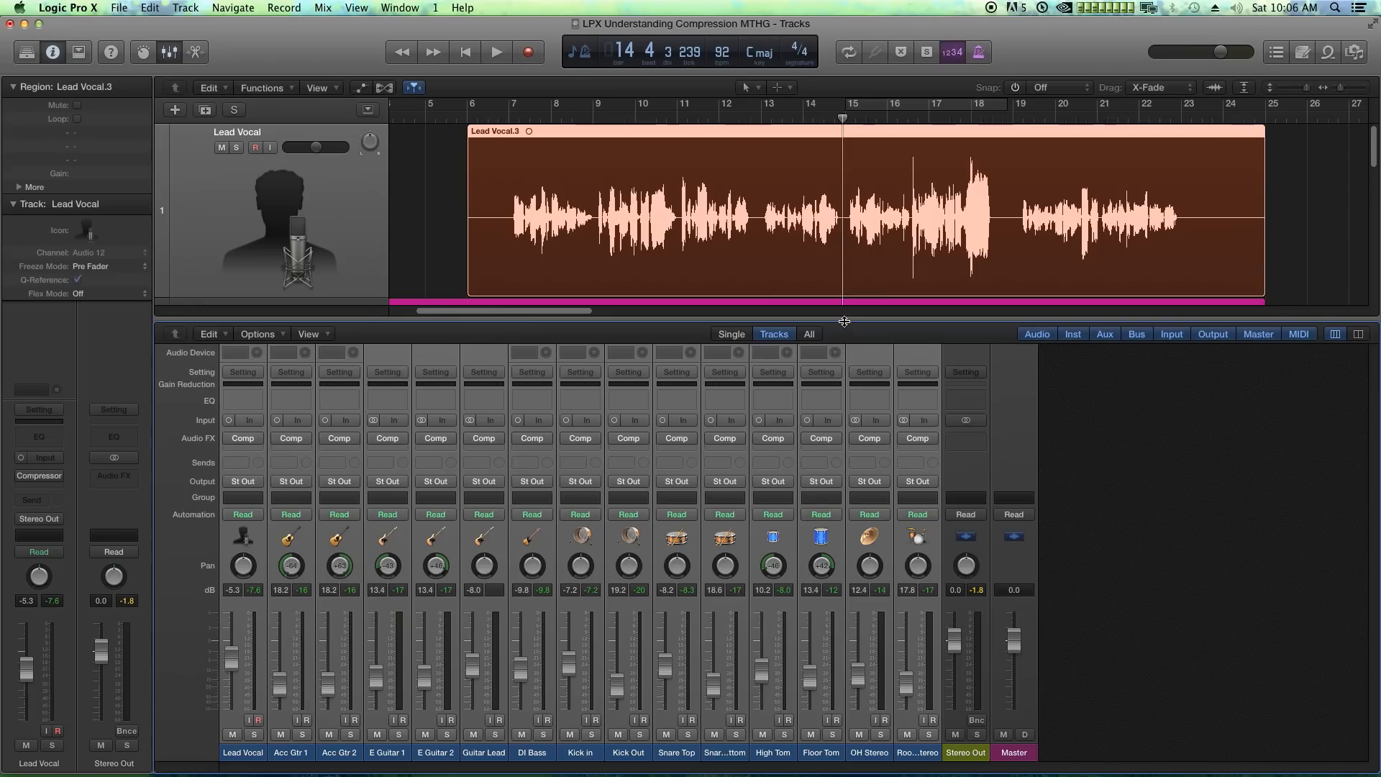
pyautogui.moveTo(844, 321); pyautogui.dragTo(843, 669)
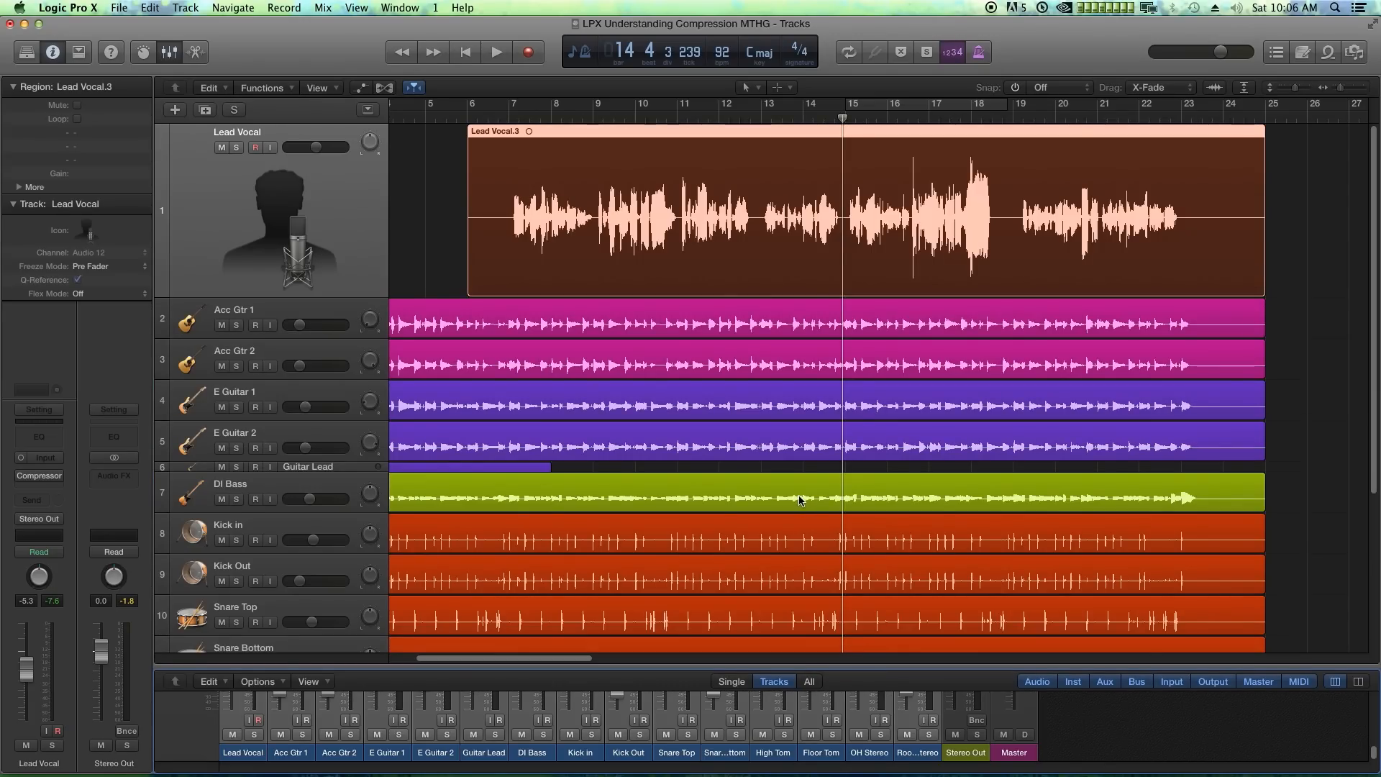
pyautogui.click(421, 188)
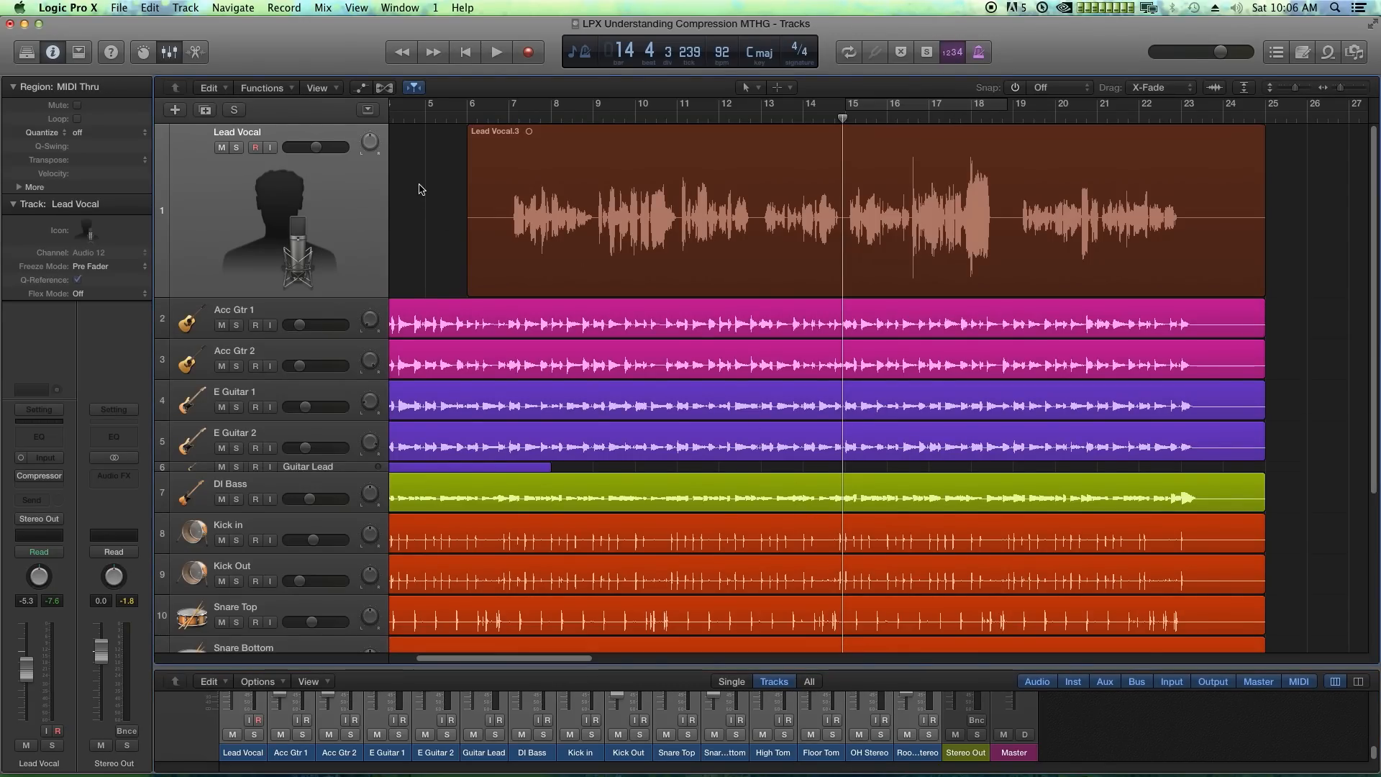
pyautogui.press('super+Left')
pyautogui.click(421, 113)
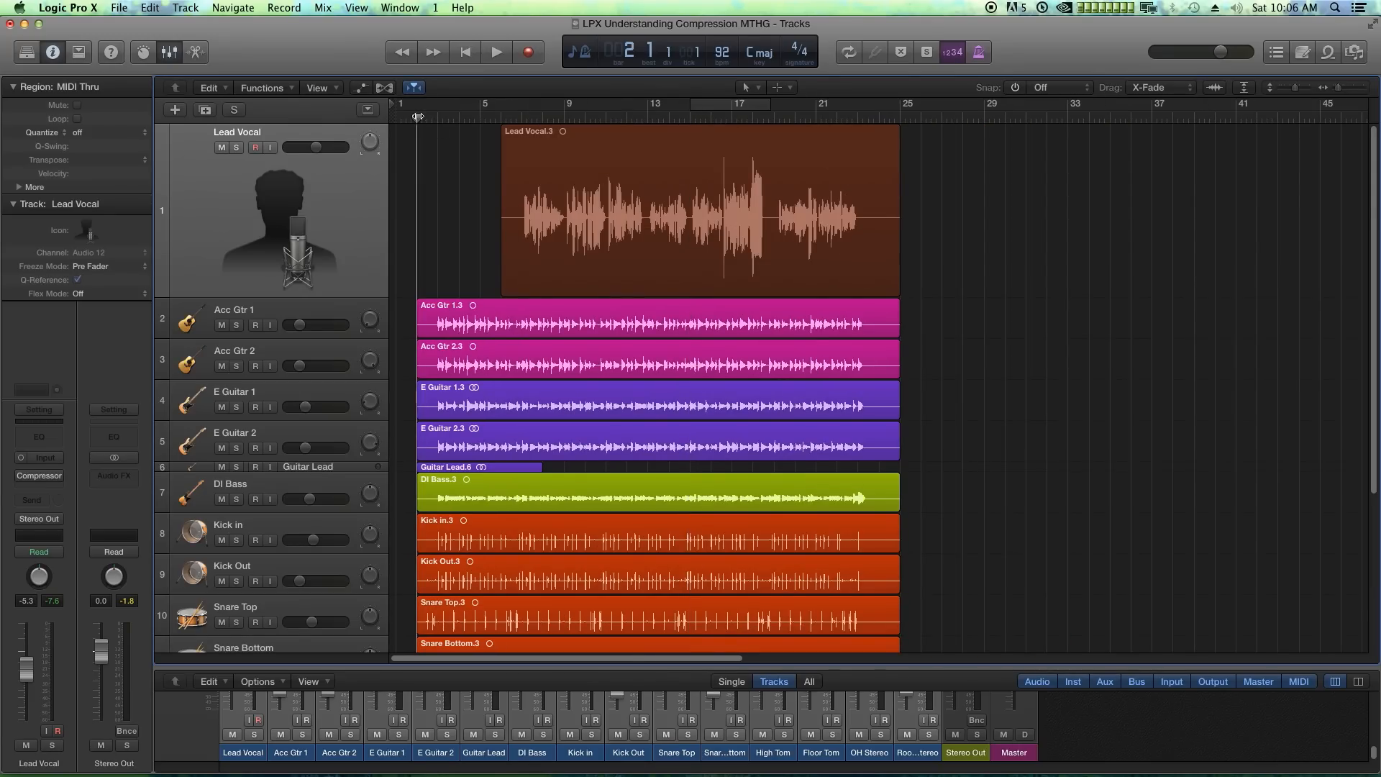
pyautogui.press('space')
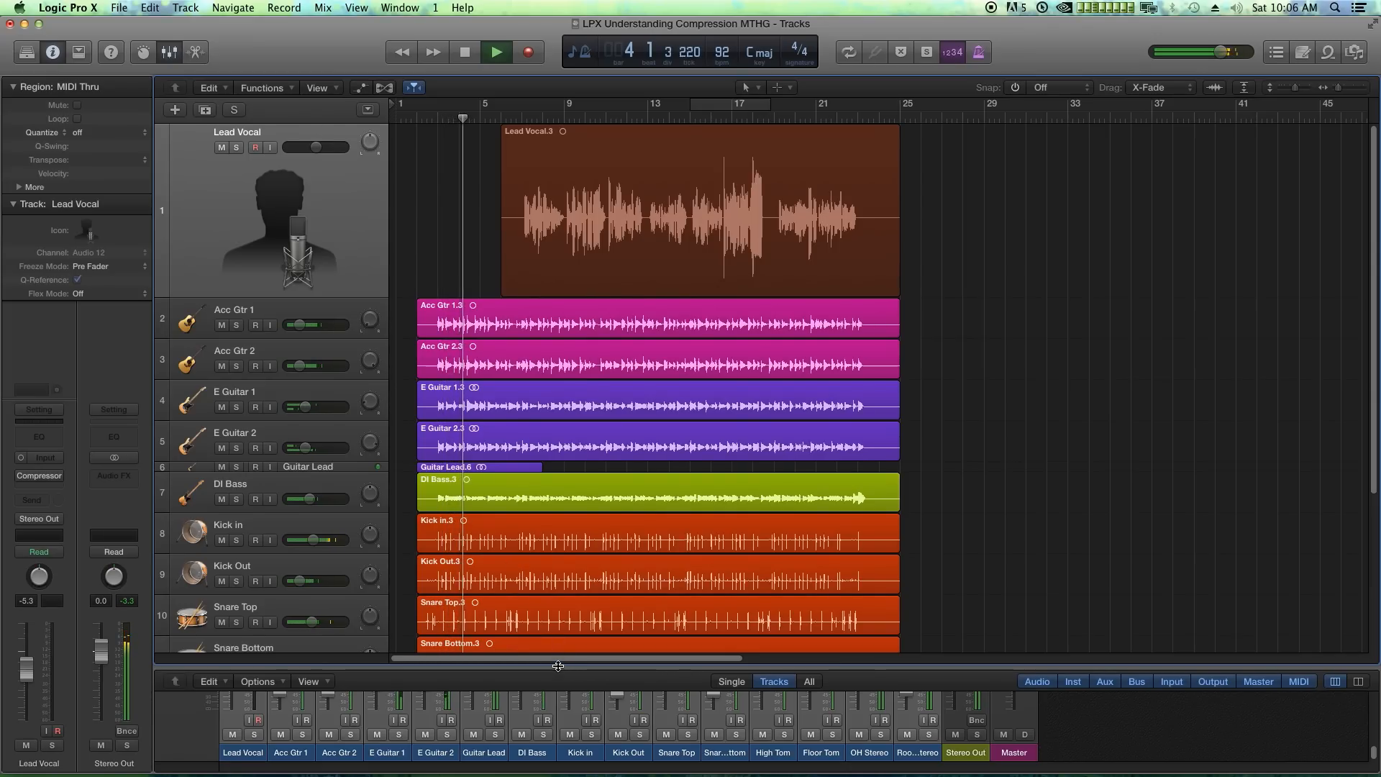
# Step: Re-enable the compressors on all tracks and replay the mix from bar 2 for comparison
pyautogui.moveTo(559, 669); pyautogui.dragTo(572, 364)
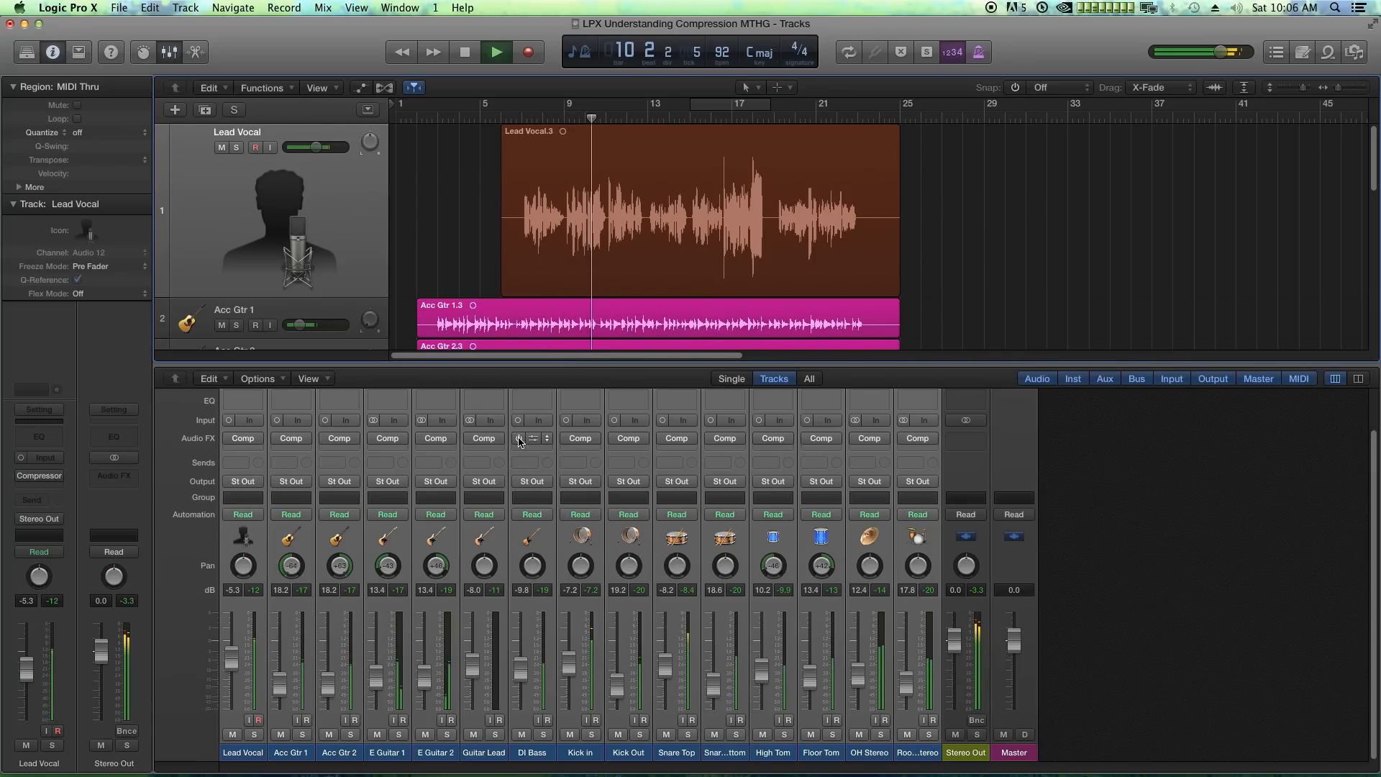
pyautogui.press('space')
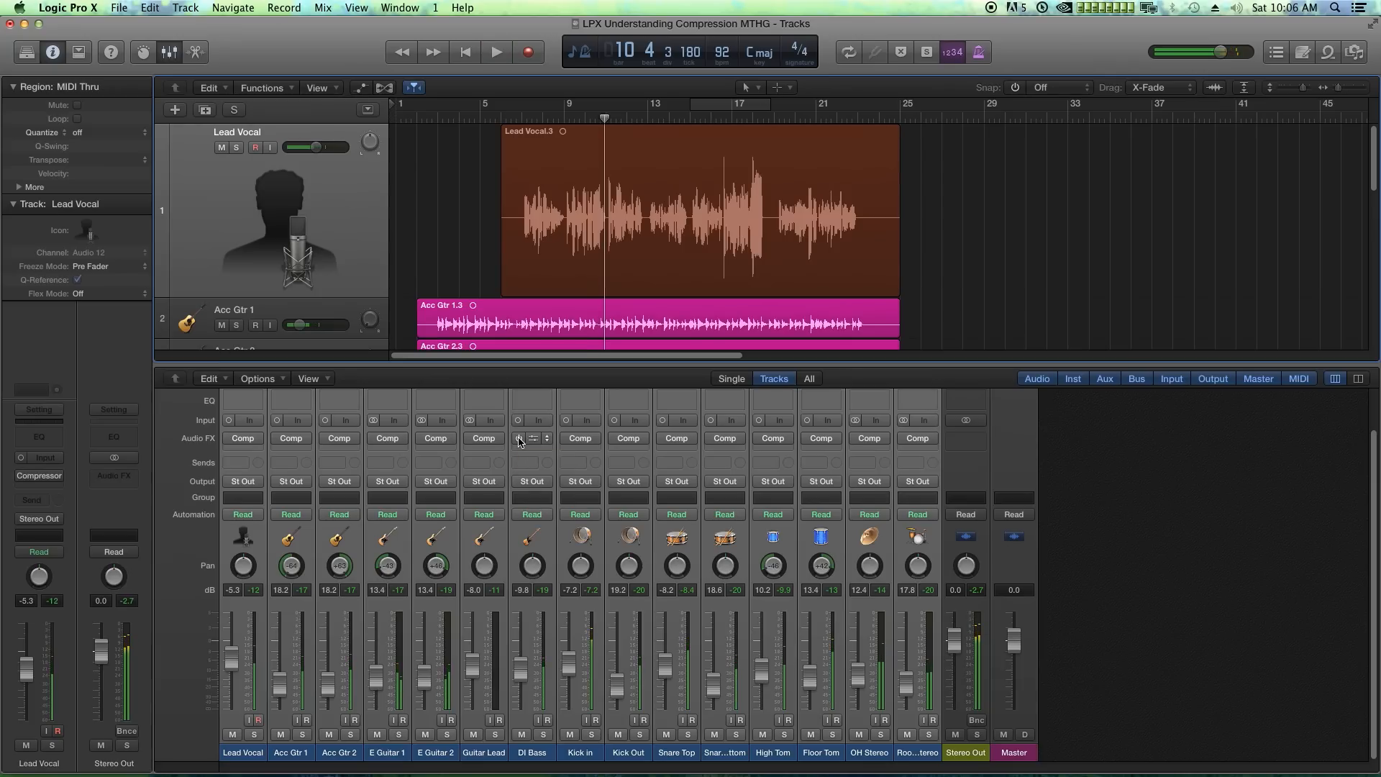
pyautogui.click(418, 115)
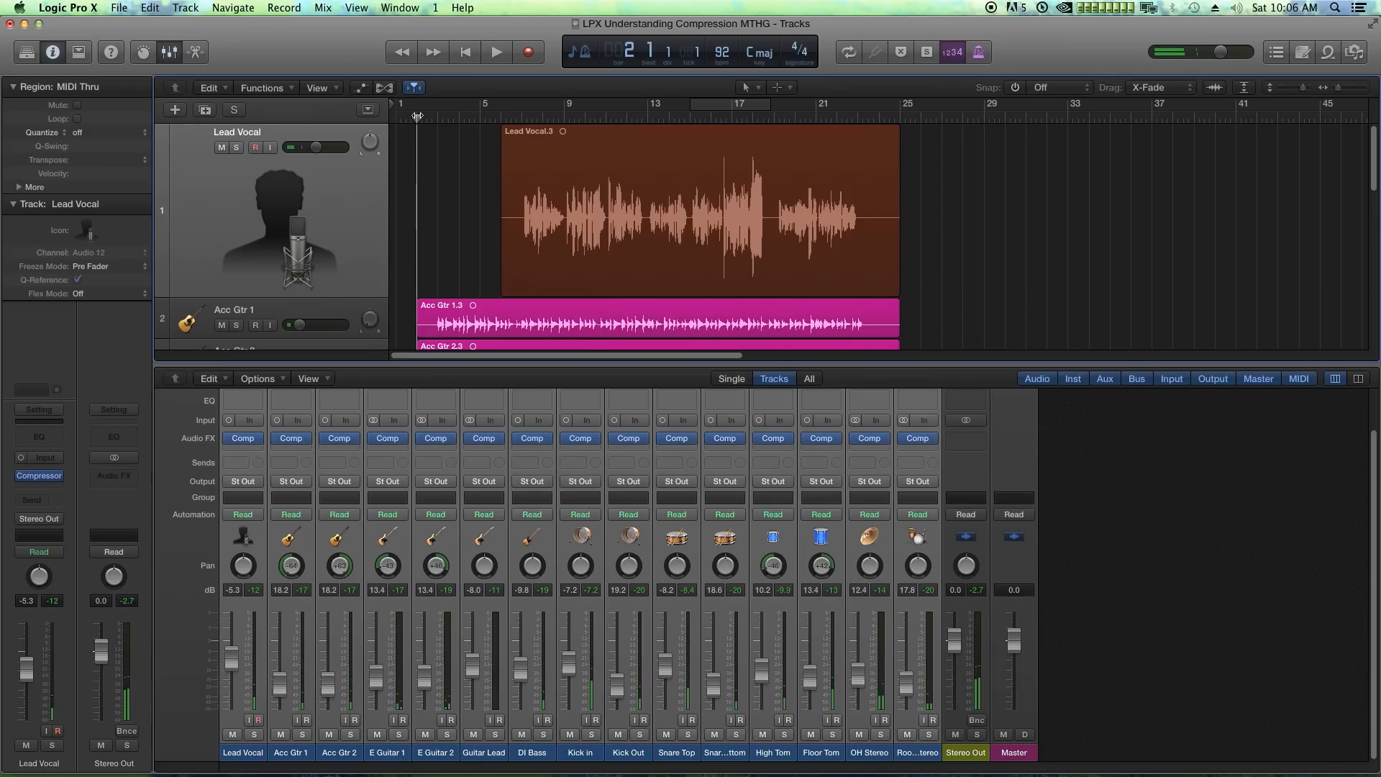
pyautogui.press('space')
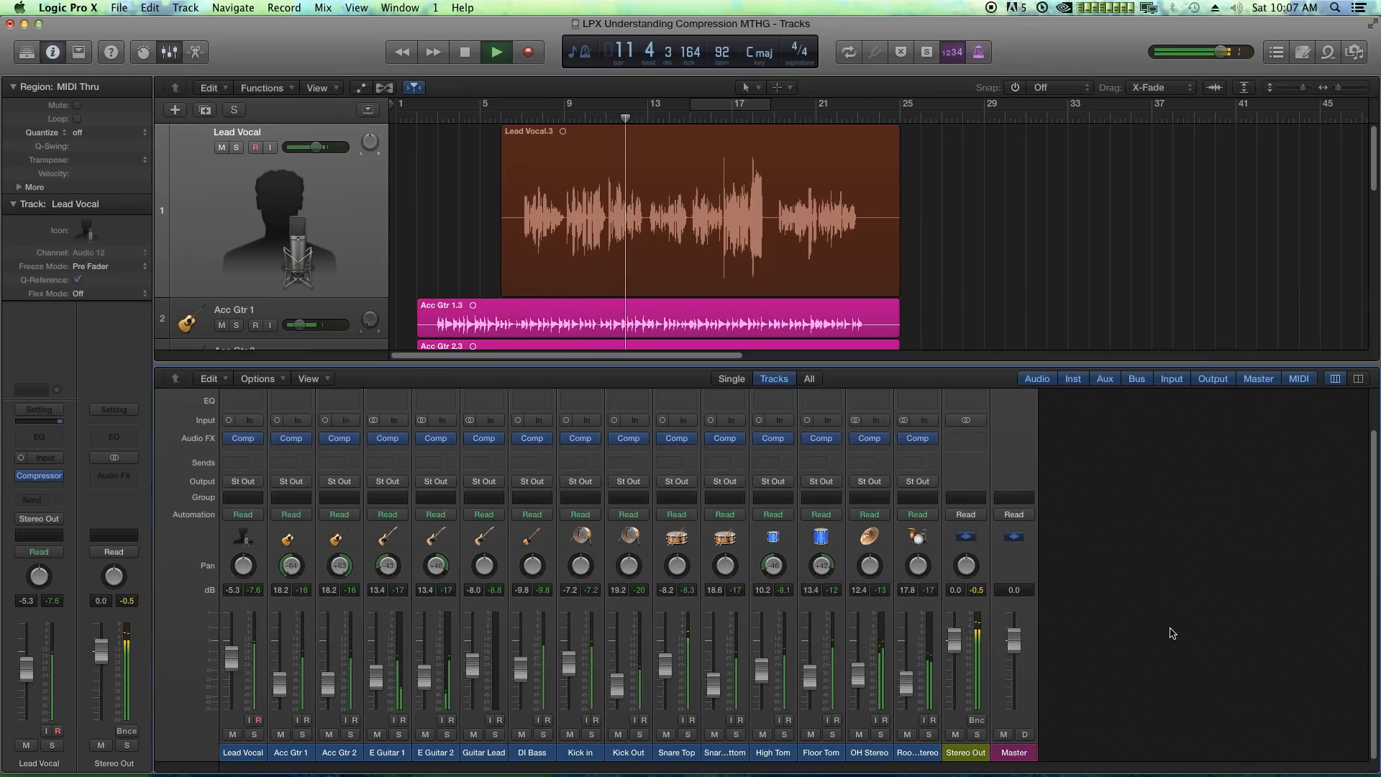
# Step: Raise the Acc Gtr 1 and Acc Gtr 2 levels together to -15.6 dB during playback of the mix
pyautogui.click(310, 753)
pyautogui.moveTo(332, 686); pyautogui.dragTo(331, 683)
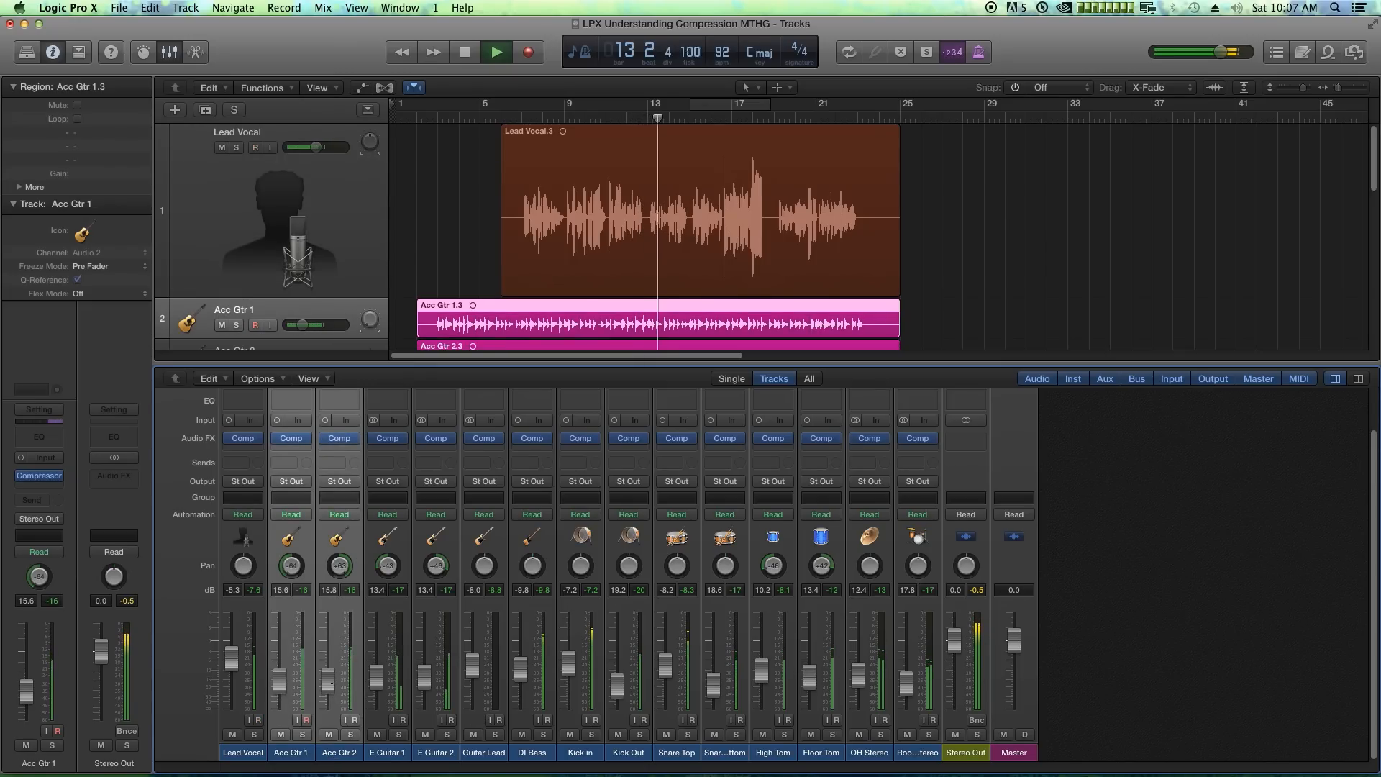
pyautogui.click(1143, 612)
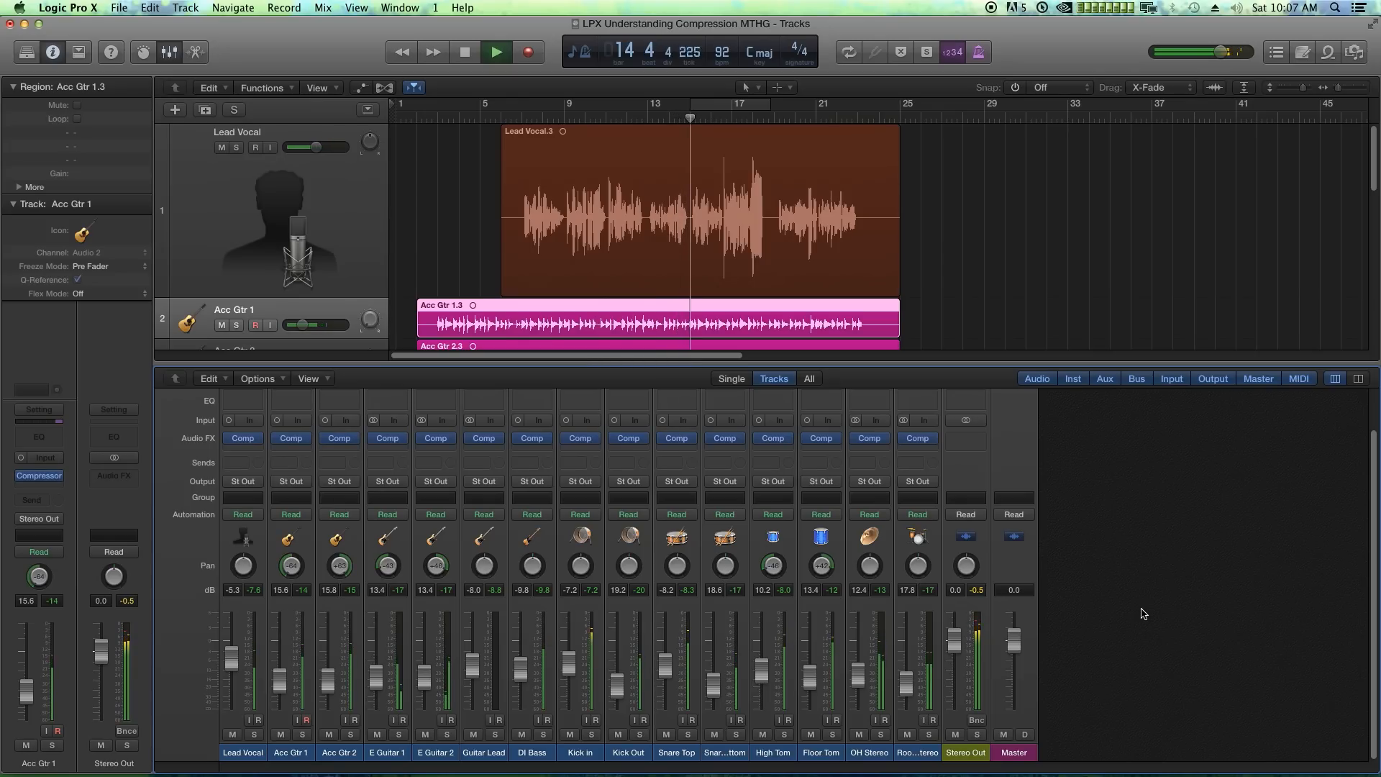
pyautogui.press('space')
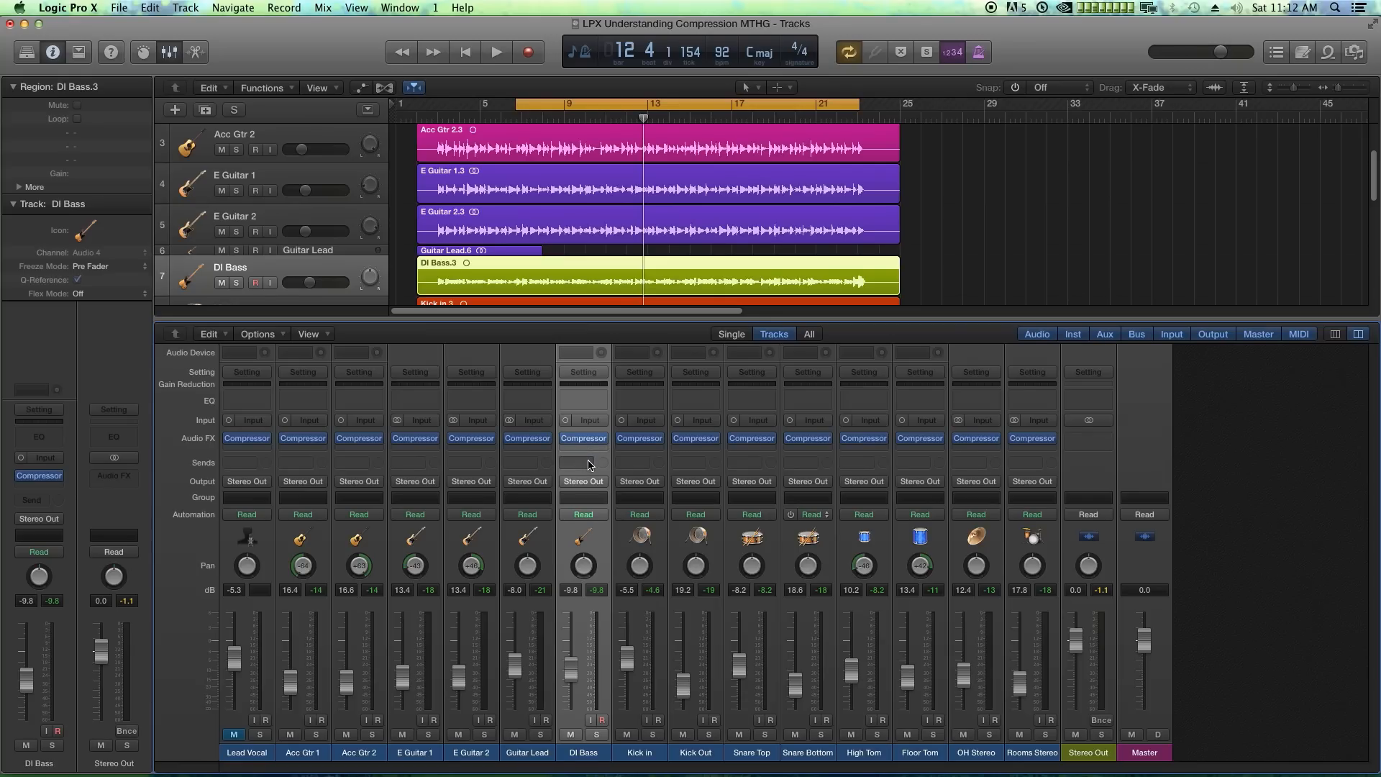
# Step: Insert a second mono Compressor on the DI Bass track and position its window so all controls are visible
pyautogui.click(592, 451)
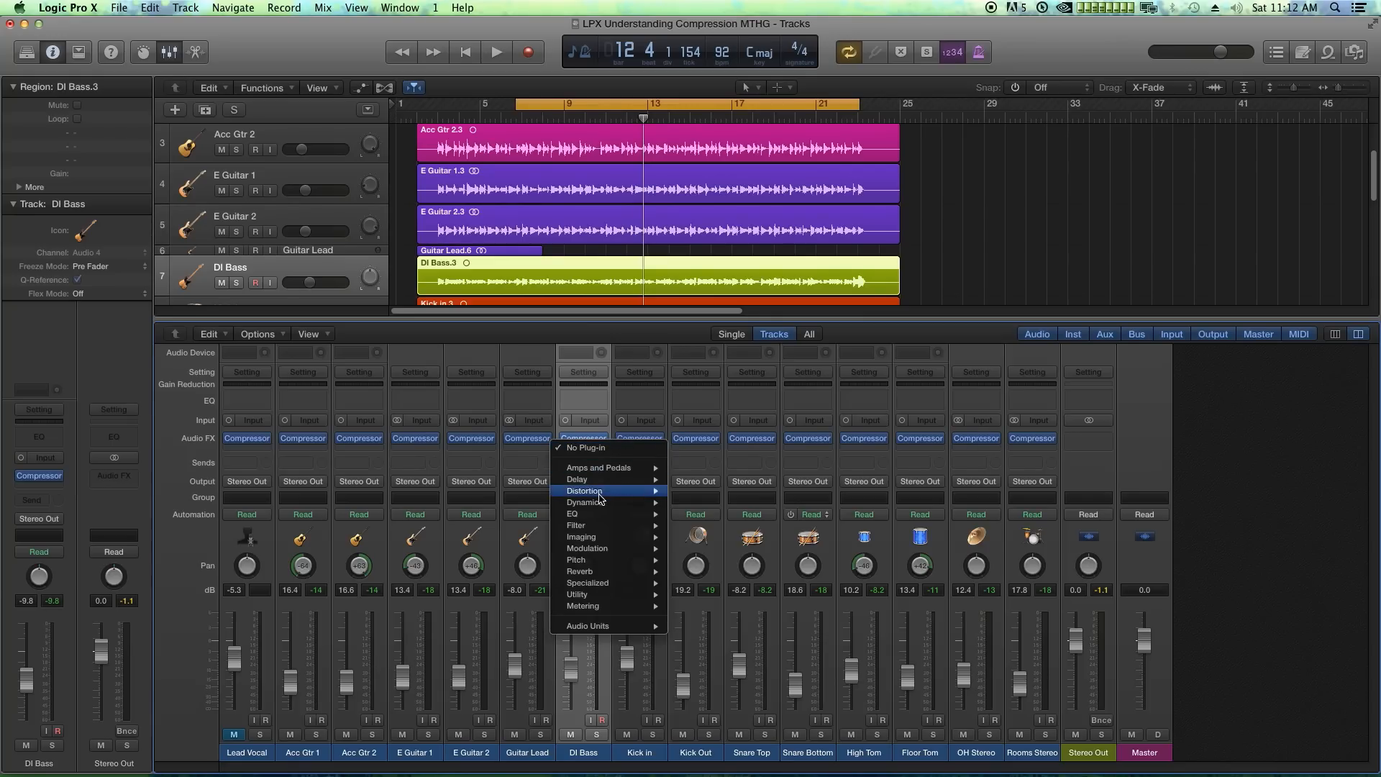
pyautogui.moveTo(601, 503)
pyautogui.moveTo(727, 516)
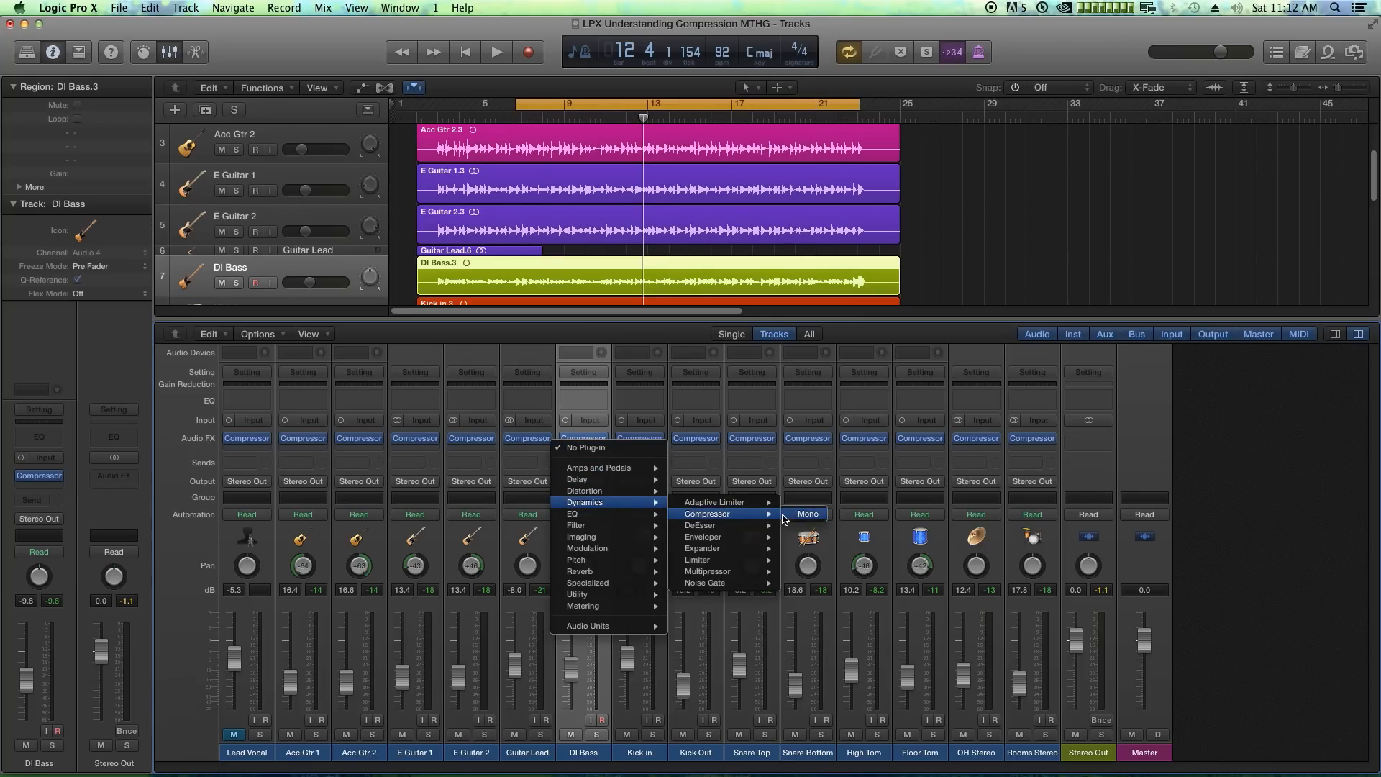
pyautogui.click(799, 515)
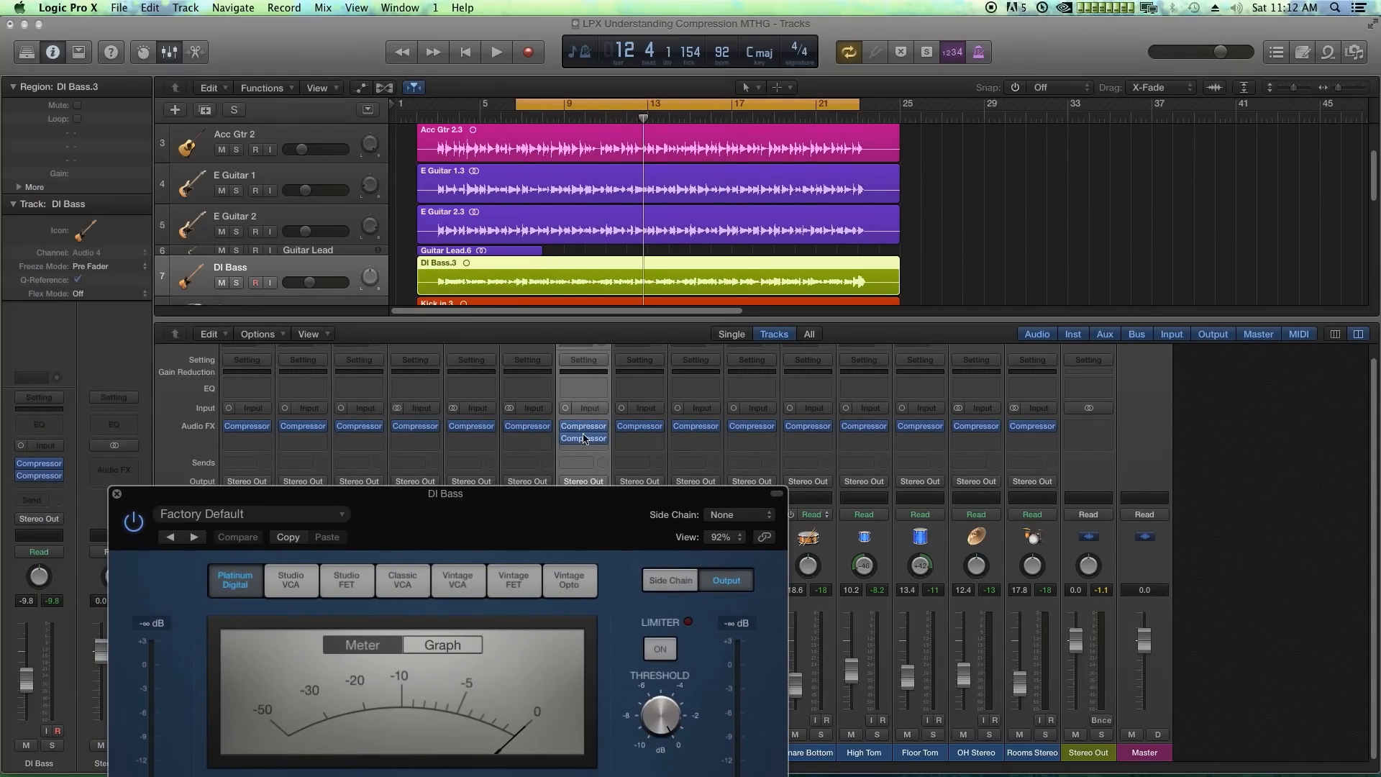
pyautogui.moveTo(575, 505); pyautogui.dragTo(497, 116)
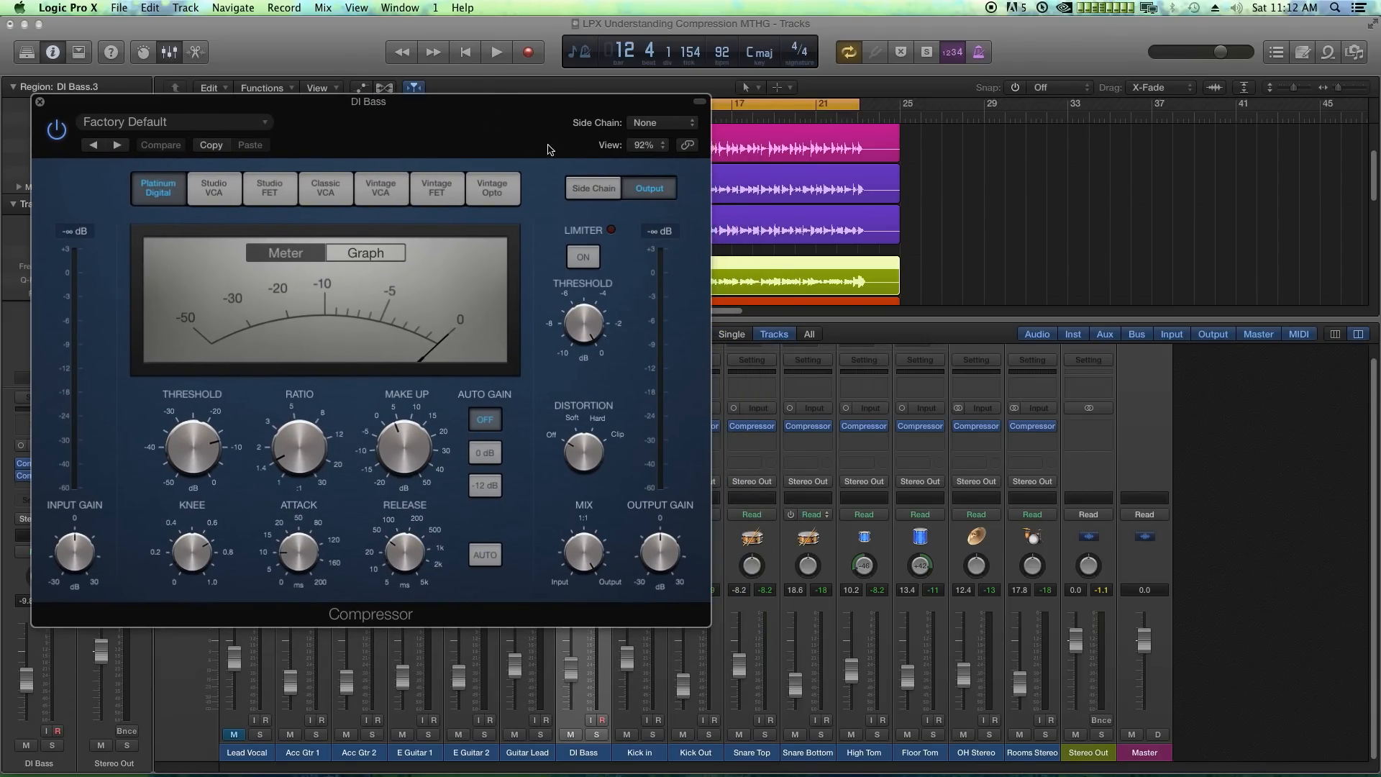
# Step: Set the new DI Bass compressor's side chain to Audio 11 - Kick in, its threshold to 0 dB and ratio to 1:1
pyautogui.click(656, 124)
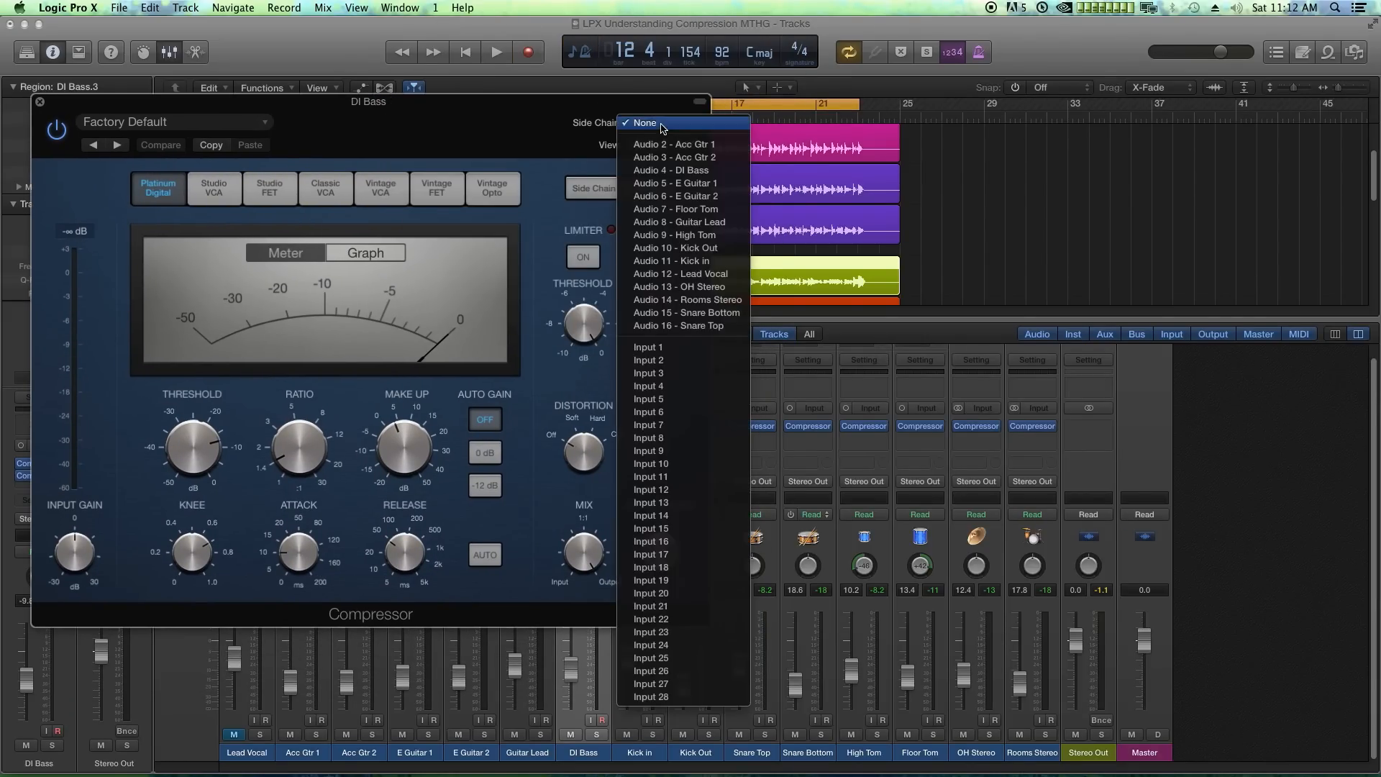
pyautogui.click(690, 262)
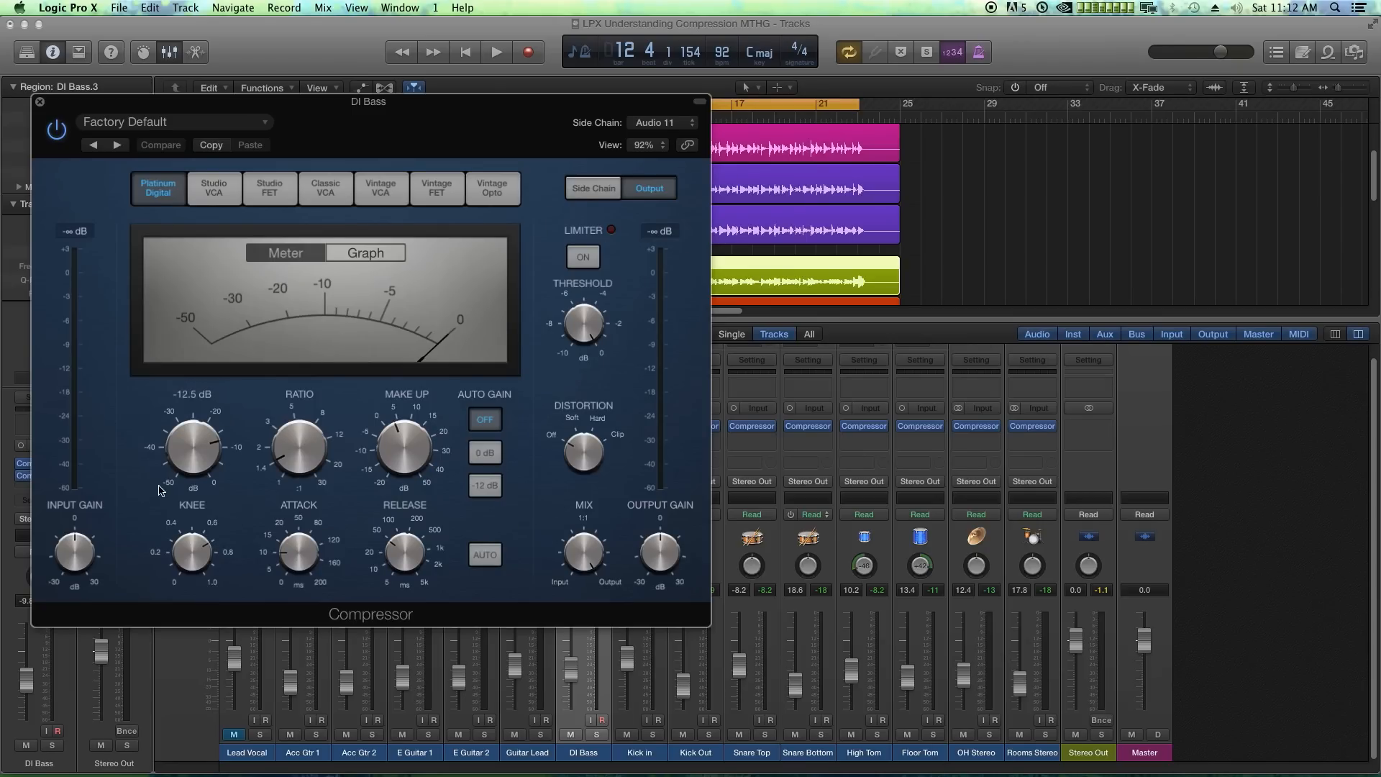
pyautogui.moveTo(185, 457); pyautogui.dragTo(202, 383)
pyautogui.moveTo(287, 446); pyautogui.dragTo(308, 512)
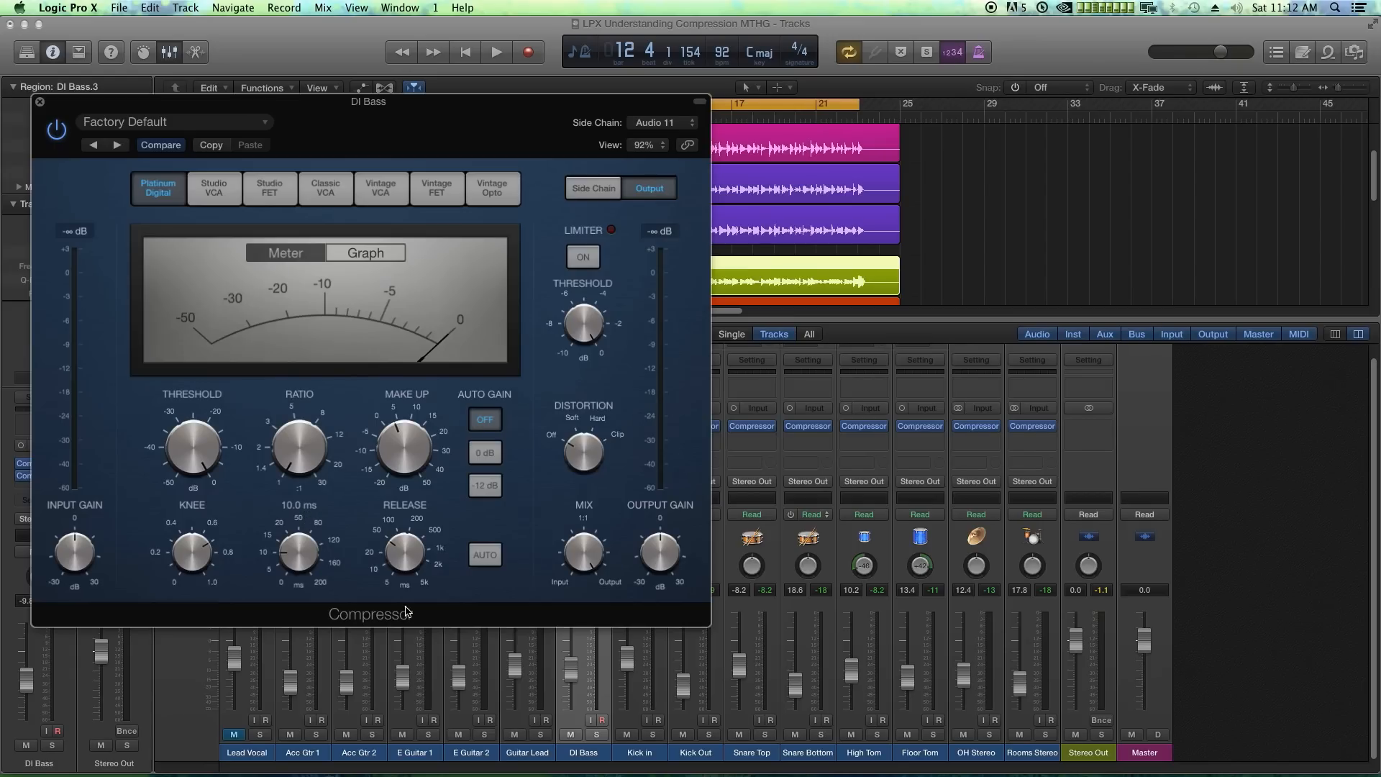
# Step: Solo the DI Bass and Kick in tracks and start playback with the side-chained compressor window in view
pyautogui.click(599, 736)
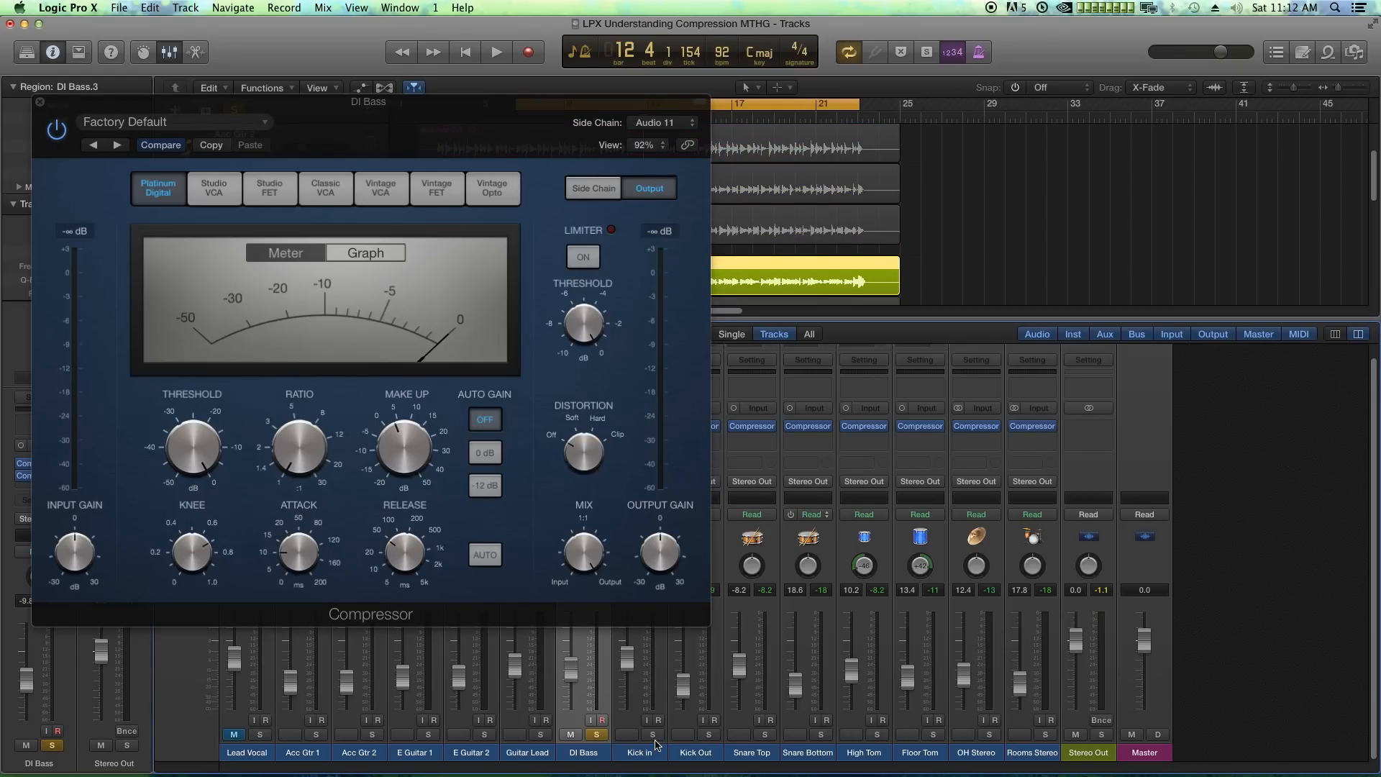
pyautogui.click(653, 735)
pyautogui.moveTo(502, 109); pyautogui.dragTo(527, 101)
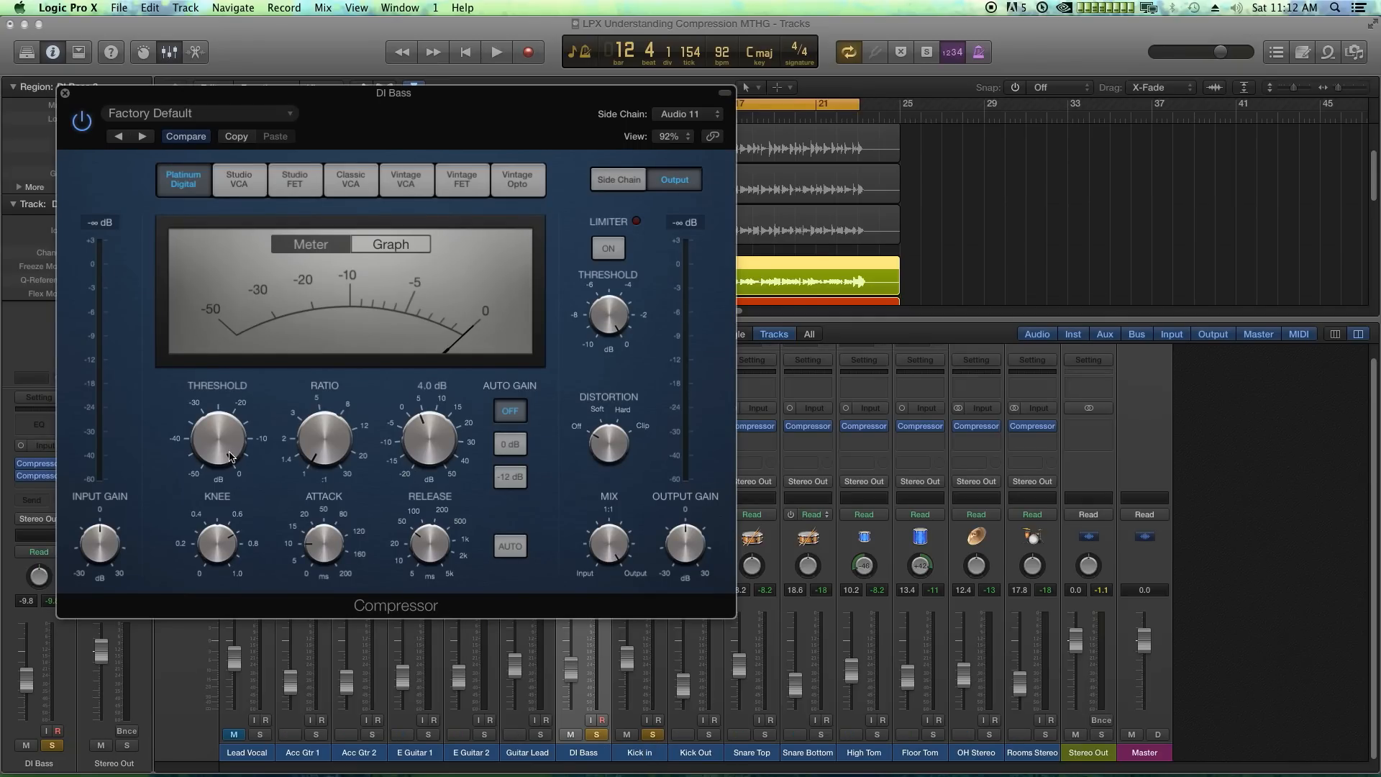
pyautogui.moveTo(336, 457)
pyautogui.press('space')
# Step: Lower the DI Bass compressor's threshold and set its ratio to 2.9:1 while the bass and kick play
pyautogui.moveTo(326, 435); pyautogui.dragTo(336, 393)
pyautogui.moveTo(228, 440); pyautogui.dragTo(234, 494)
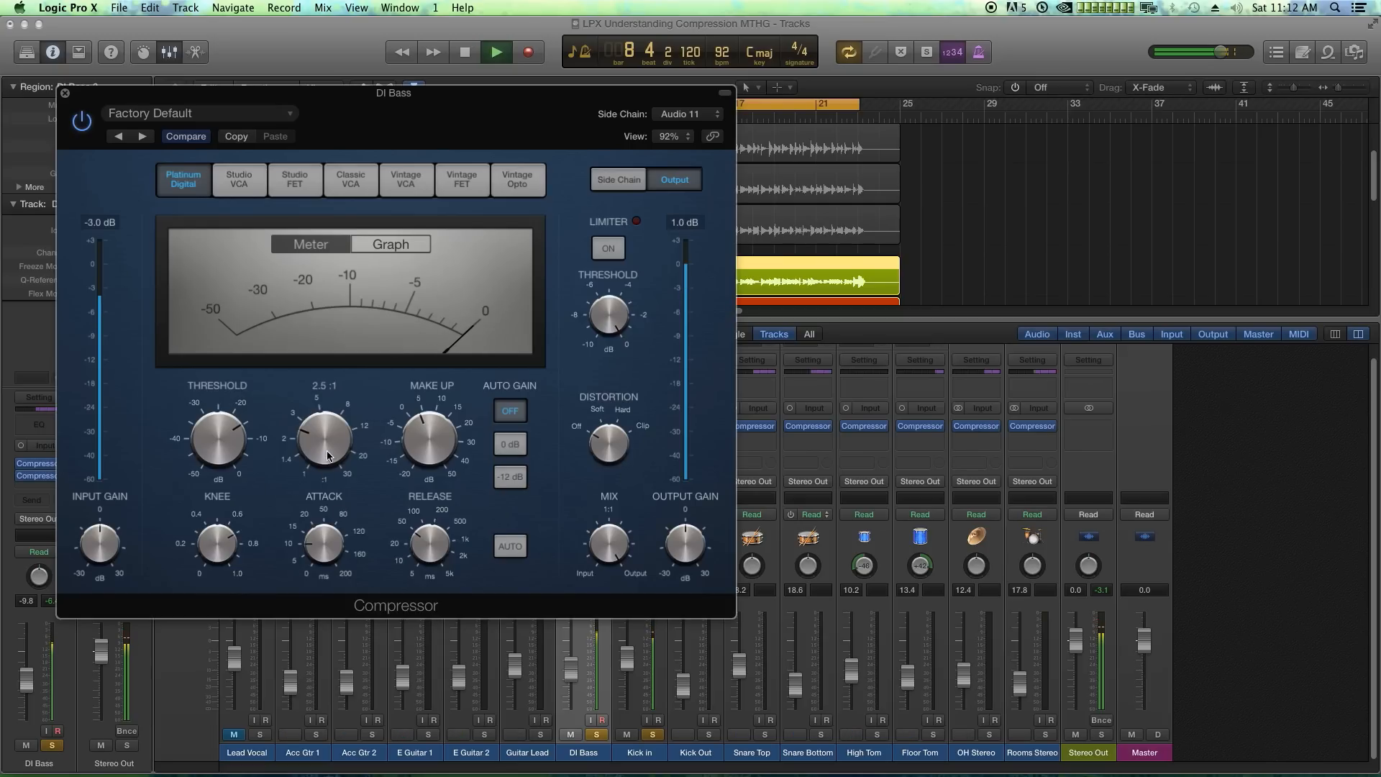
pyautogui.moveTo(329, 452); pyautogui.dragTo(331, 446)
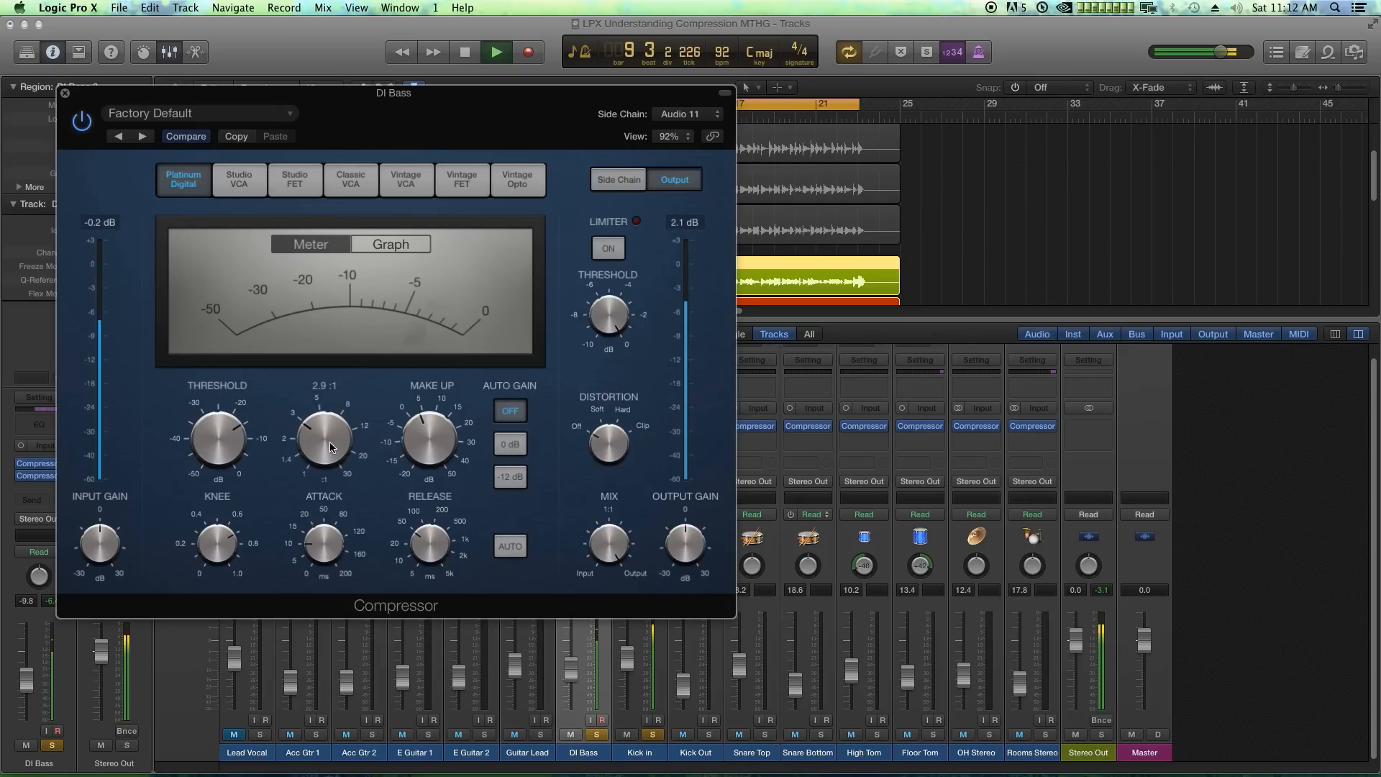
# Step: Exaggerate the ducking with a -36.5 dB threshold and 11:1 ratio, and audition the bass against the kick
pyautogui.moveTo(330, 447); pyautogui.dragTo(328, 411)
pyautogui.press('space')
pyautogui.moveTo(215, 432); pyautogui.dragTo(207, 446)
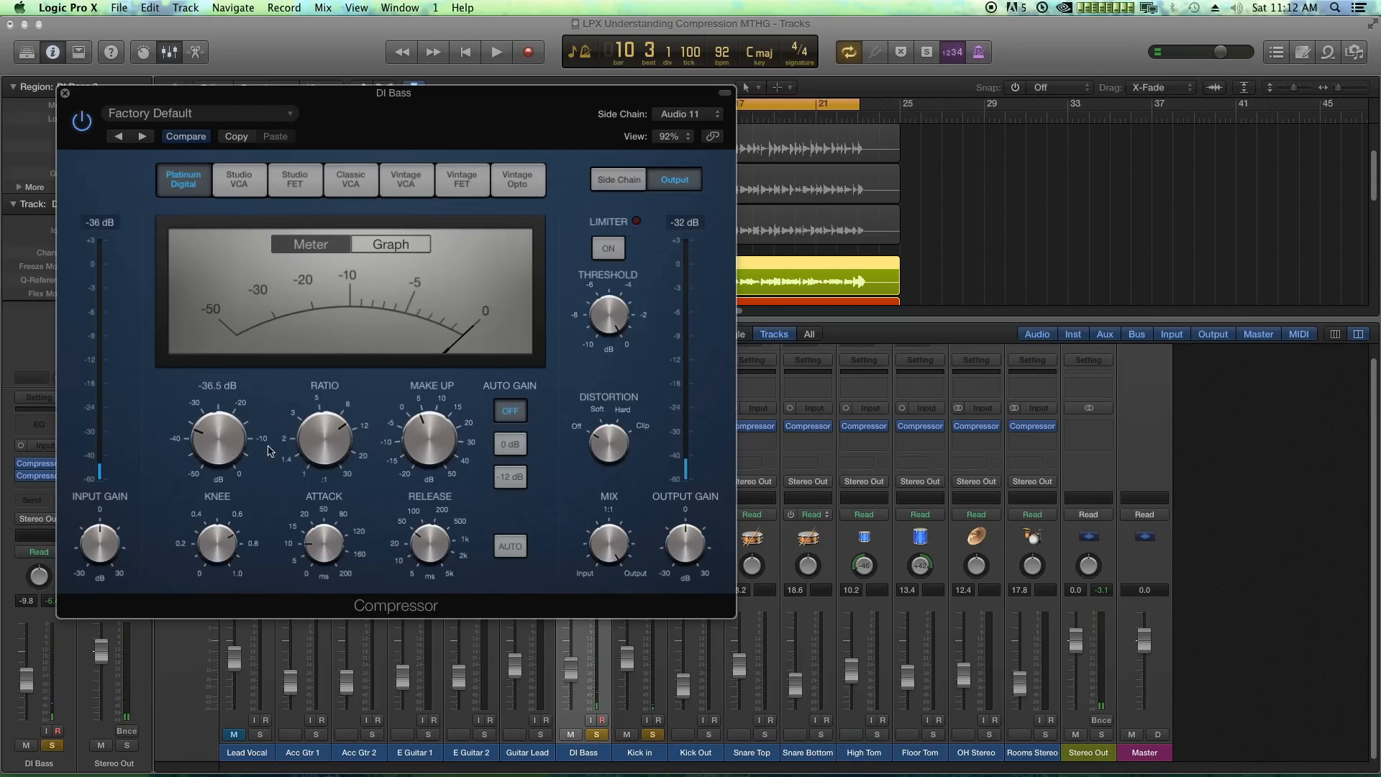
pyautogui.moveTo(331, 443); pyautogui.dragTo(329, 433)
pyautogui.press('space')
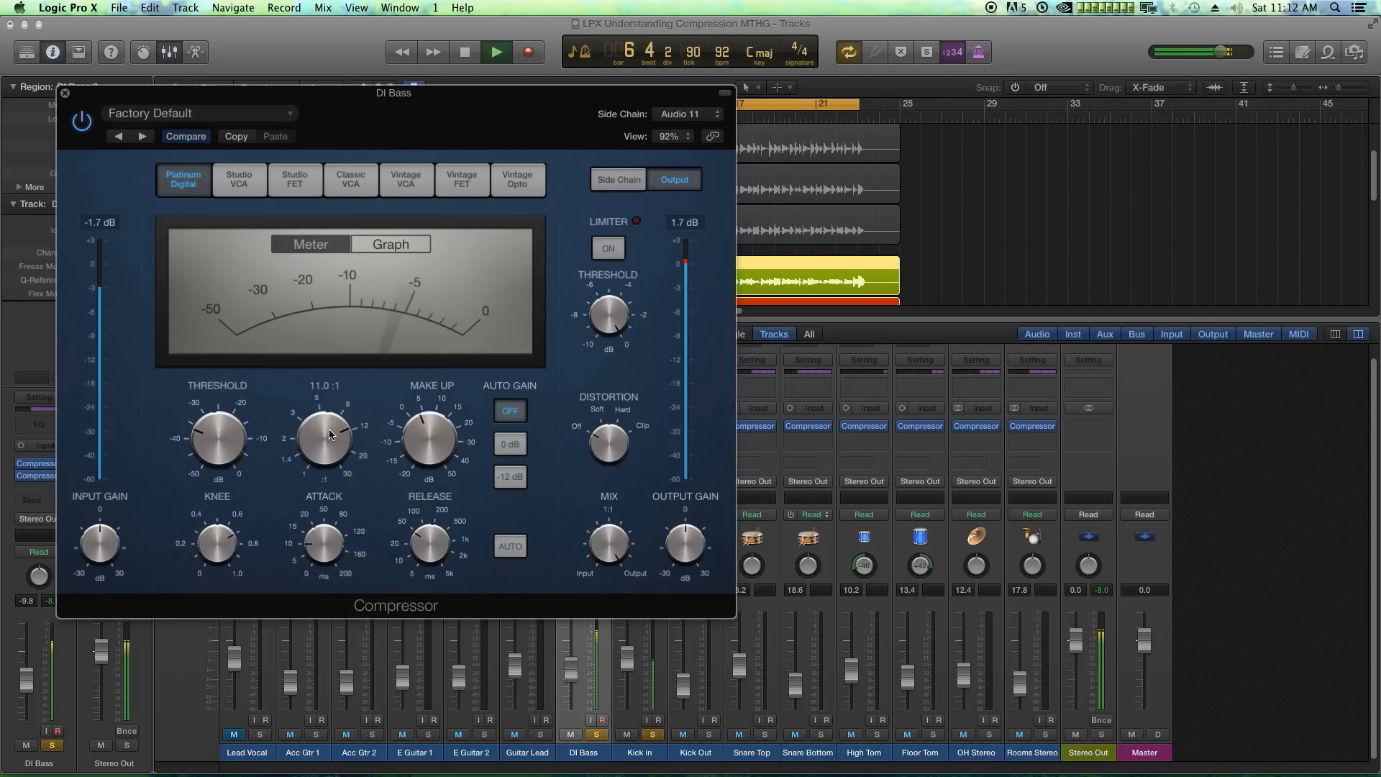
pyautogui.press('space')
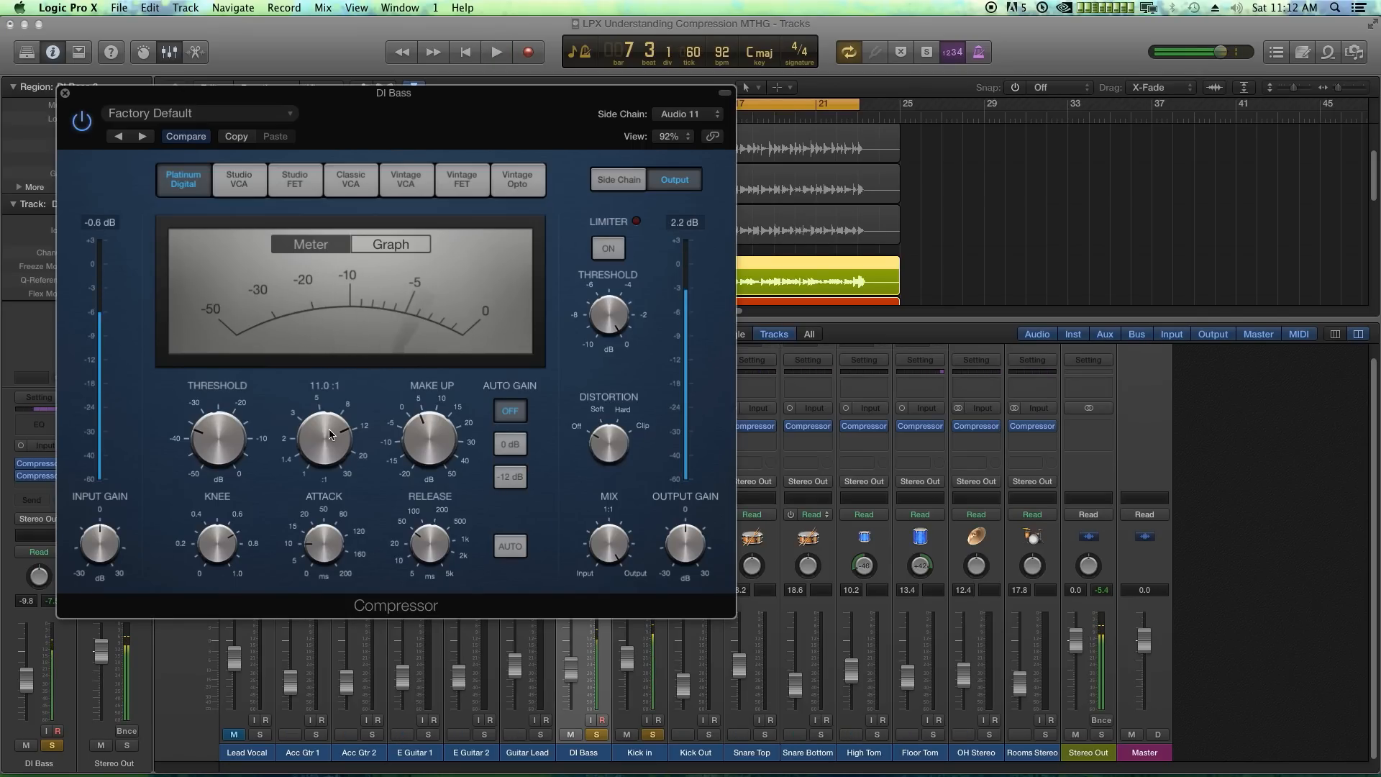
# Step: Ease the compressor's threshold to -11 dB, lower its ratio, and shorten its attack and release
pyautogui.moveTo(329, 434); pyautogui.dragTo(337, 475)
pyautogui.moveTo(243, 451); pyautogui.dragTo(267, 353)
pyautogui.moveTo(323, 438); pyautogui.dragTo(325, 489)
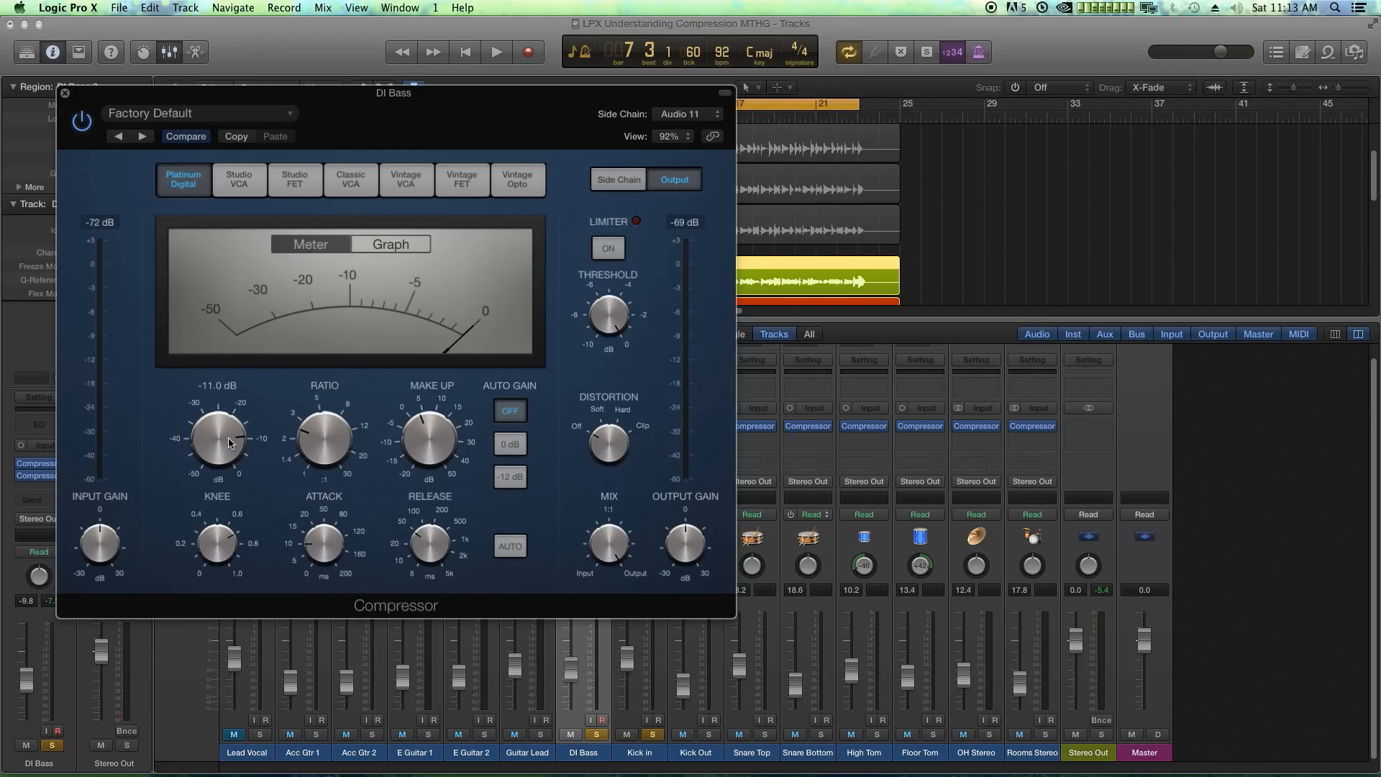
pyautogui.moveTo(315, 543); pyautogui.dragTo(320, 551)
pyautogui.moveTo(437, 541); pyautogui.dragTo(432, 575)
# Step: Audition the bass with the kick and fine-tune the compressor's ratio to 2.8:1 during playback
pyautogui.press('space')
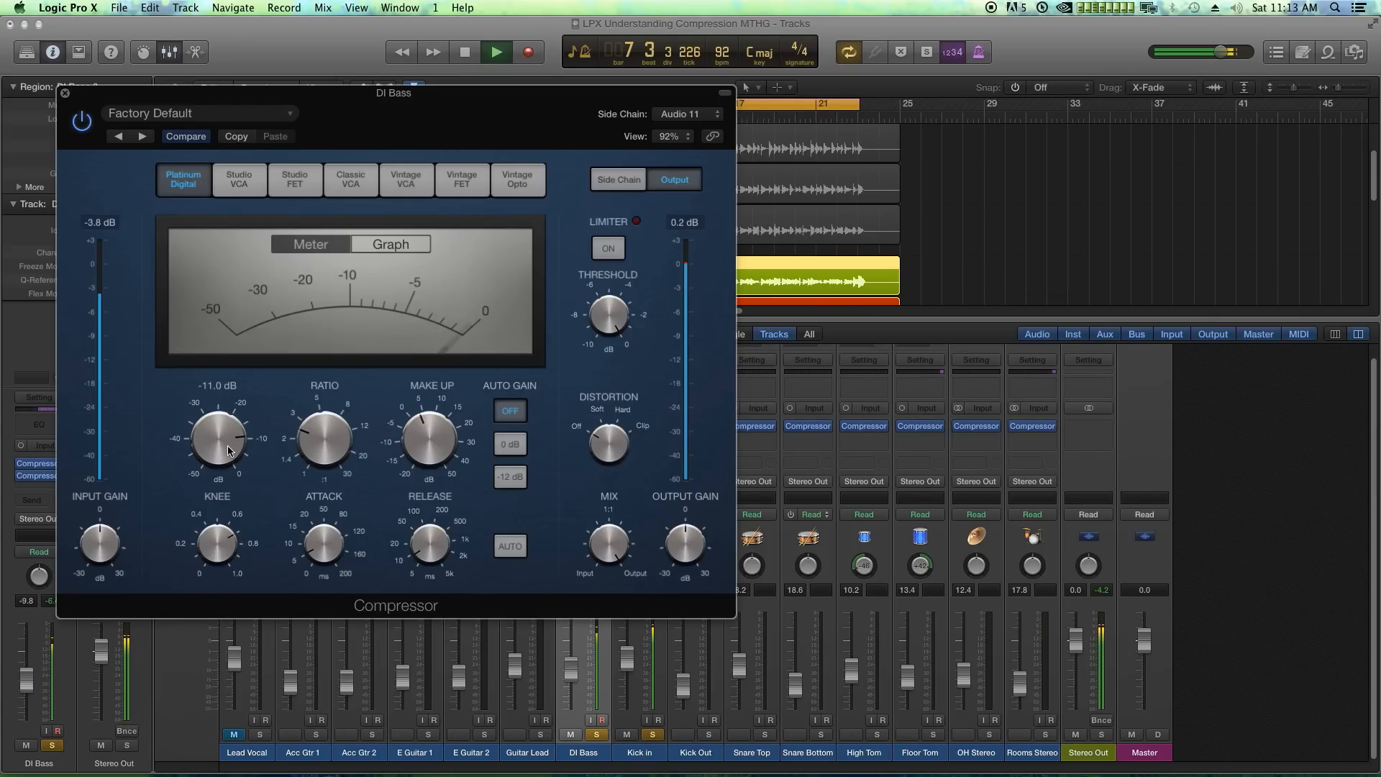
pyautogui.moveTo(313, 444)
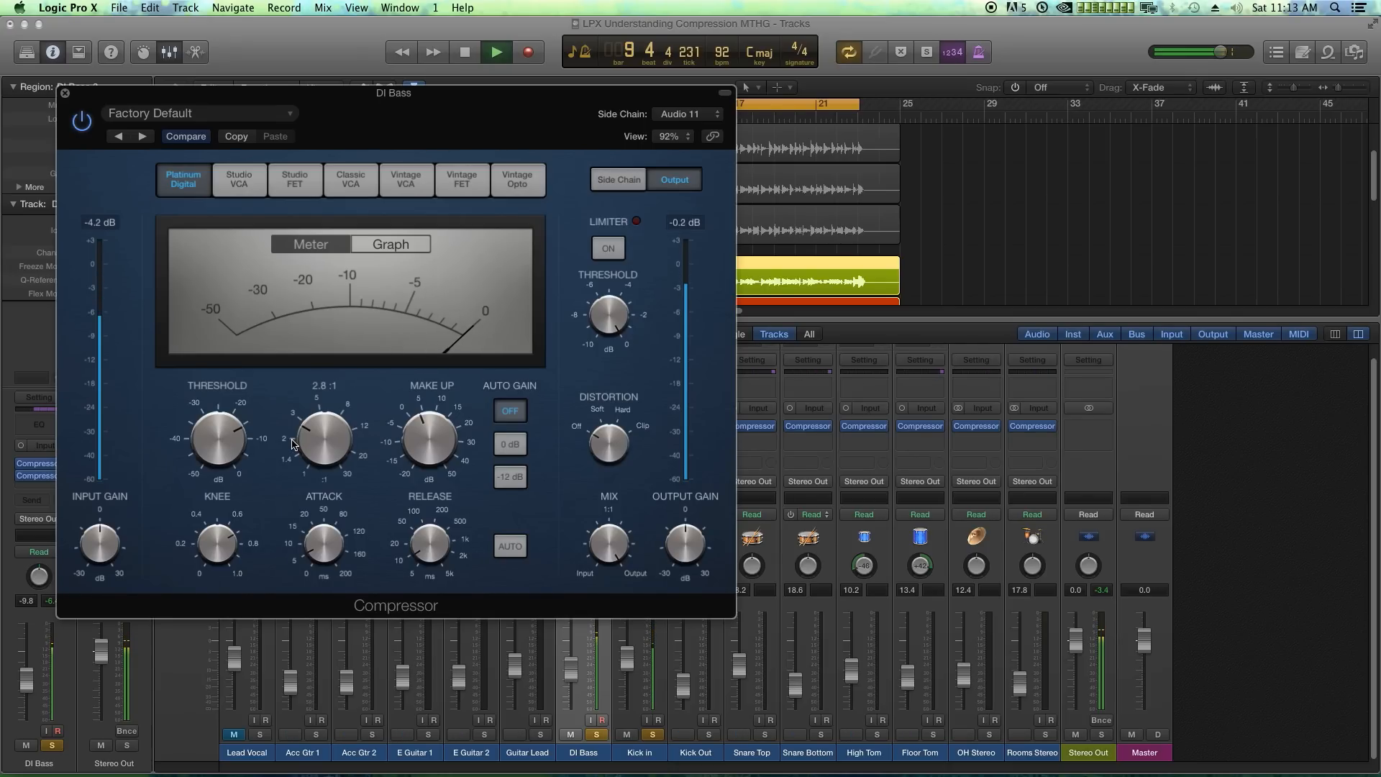
pyautogui.press('space')
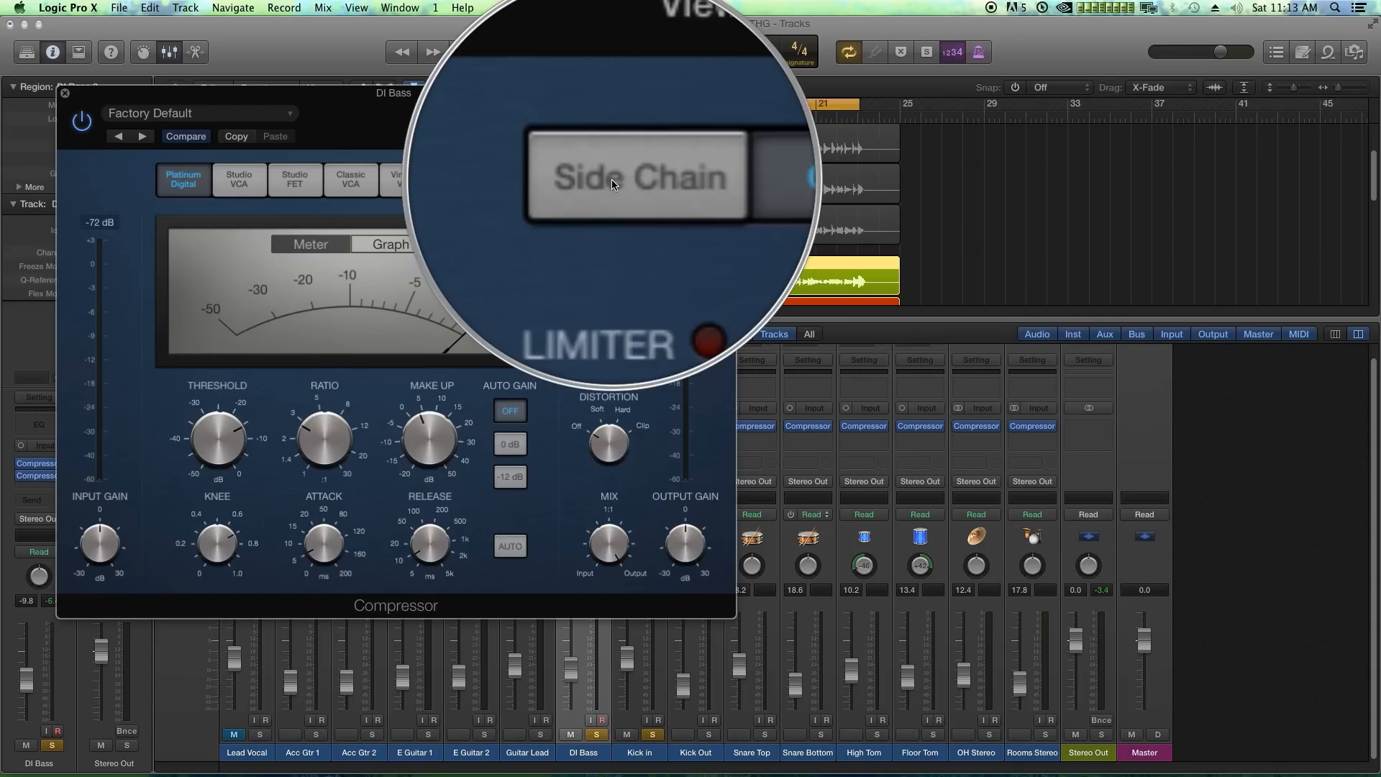
# Step: Show the compressor's side-chain settings and switch detection between Sum and Max, finishing on Max
pyautogui.click(613, 183)
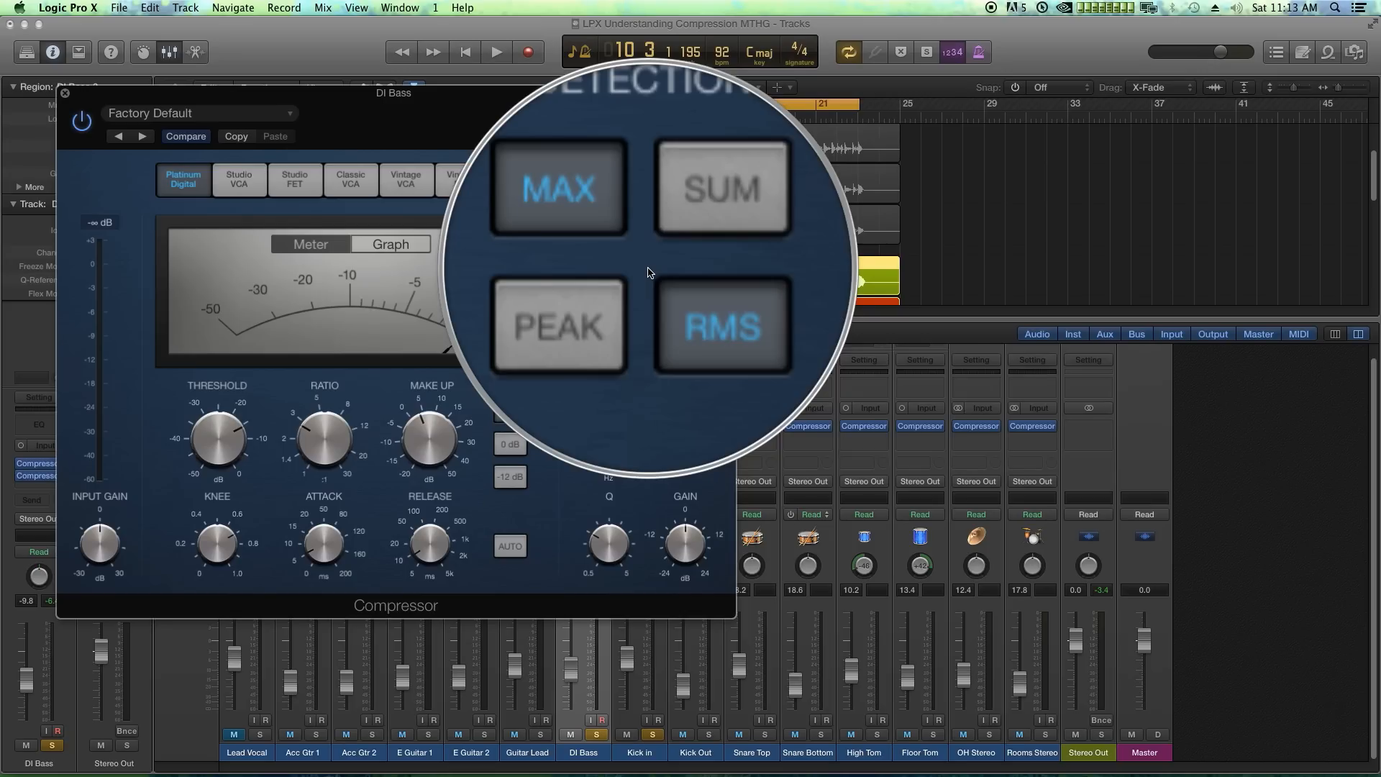
pyautogui.click(637, 252)
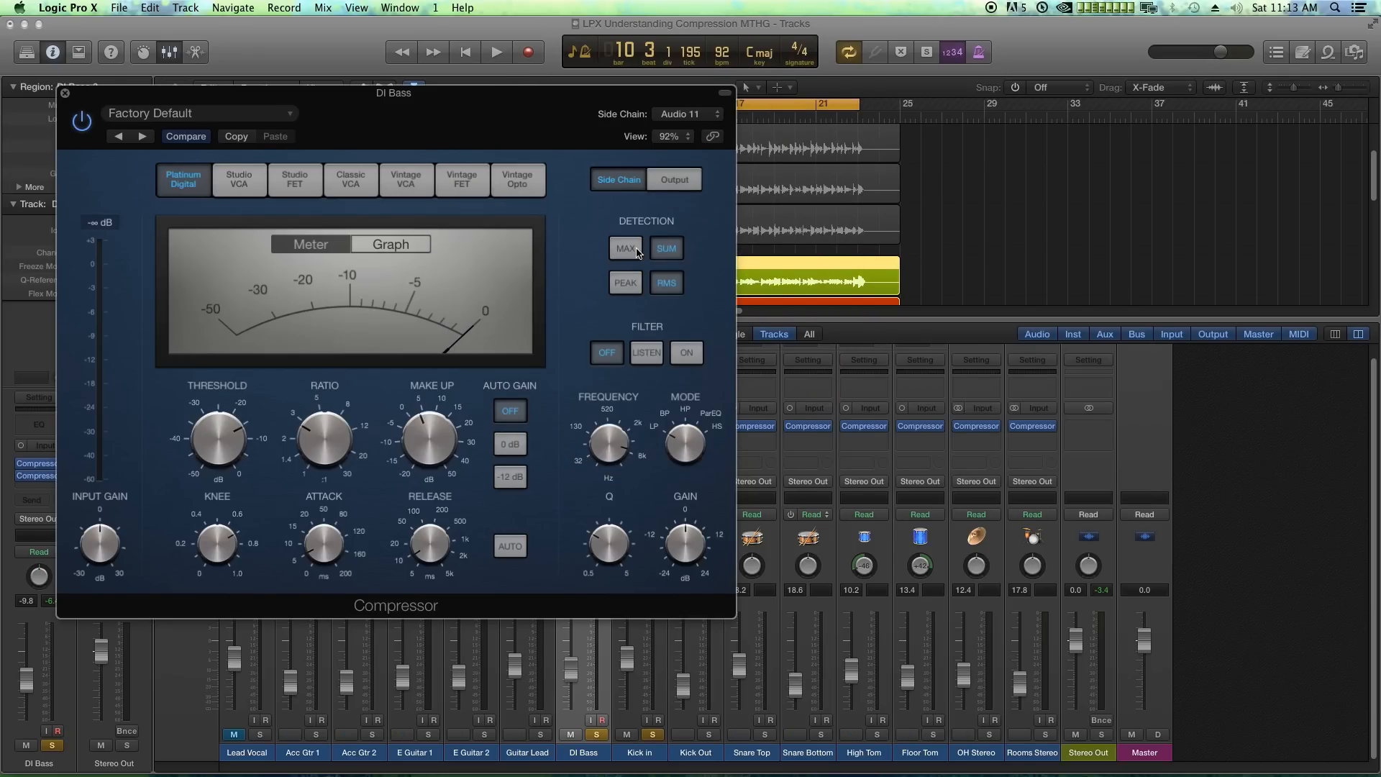
pyautogui.click(637, 252)
pyautogui.click(653, 252)
pyautogui.click(637, 252)
pyautogui.click(670, 256)
pyautogui.click(626, 248)
# Step: Switch the side-chain detection between Peak and RMS, leave it on Peak, and audition the gain reduction
pyautogui.click(631, 284)
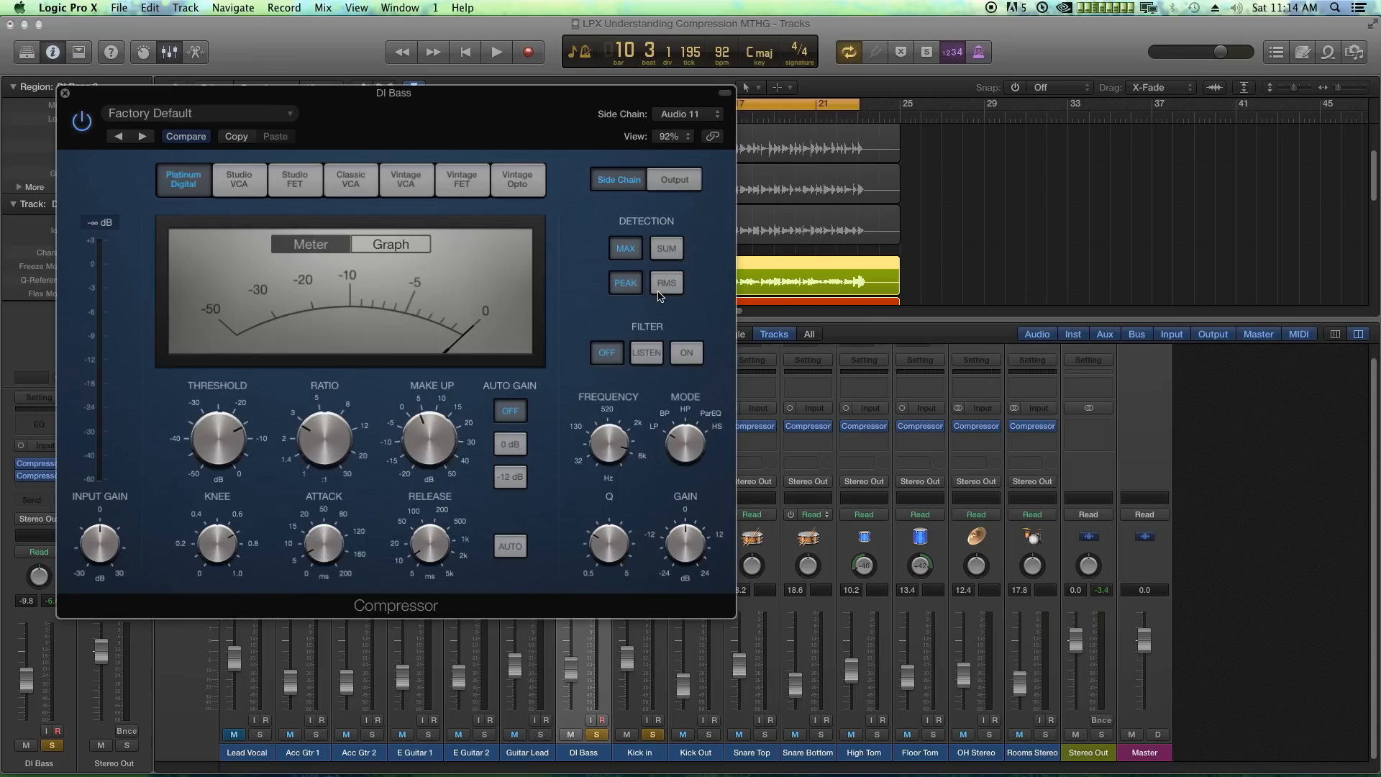
pyautogui.click(658, 291)
pyautogui.click(635, 295)
pyautogui.click(674, 288)
pyautogui.click(626, 285)
pyautogui.press('space')
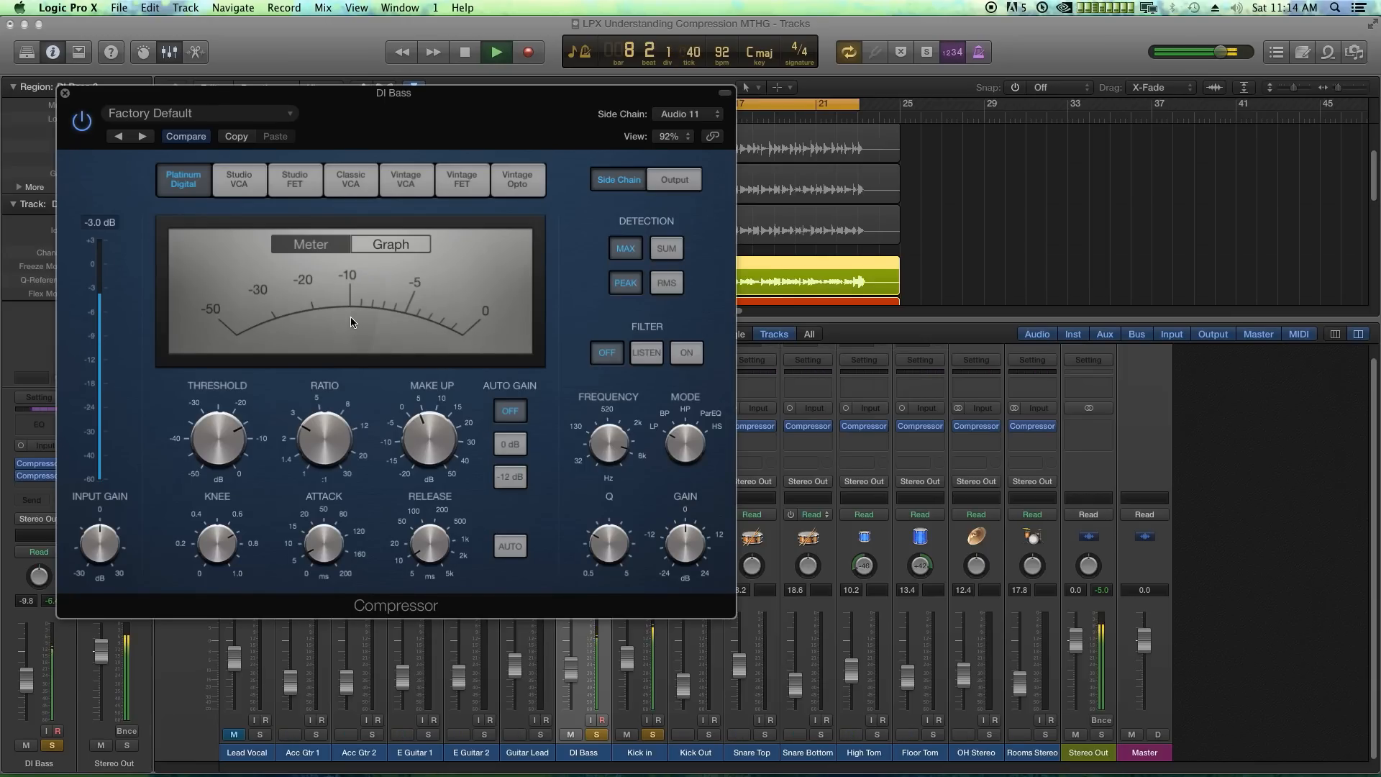
pyautogui.press('space')
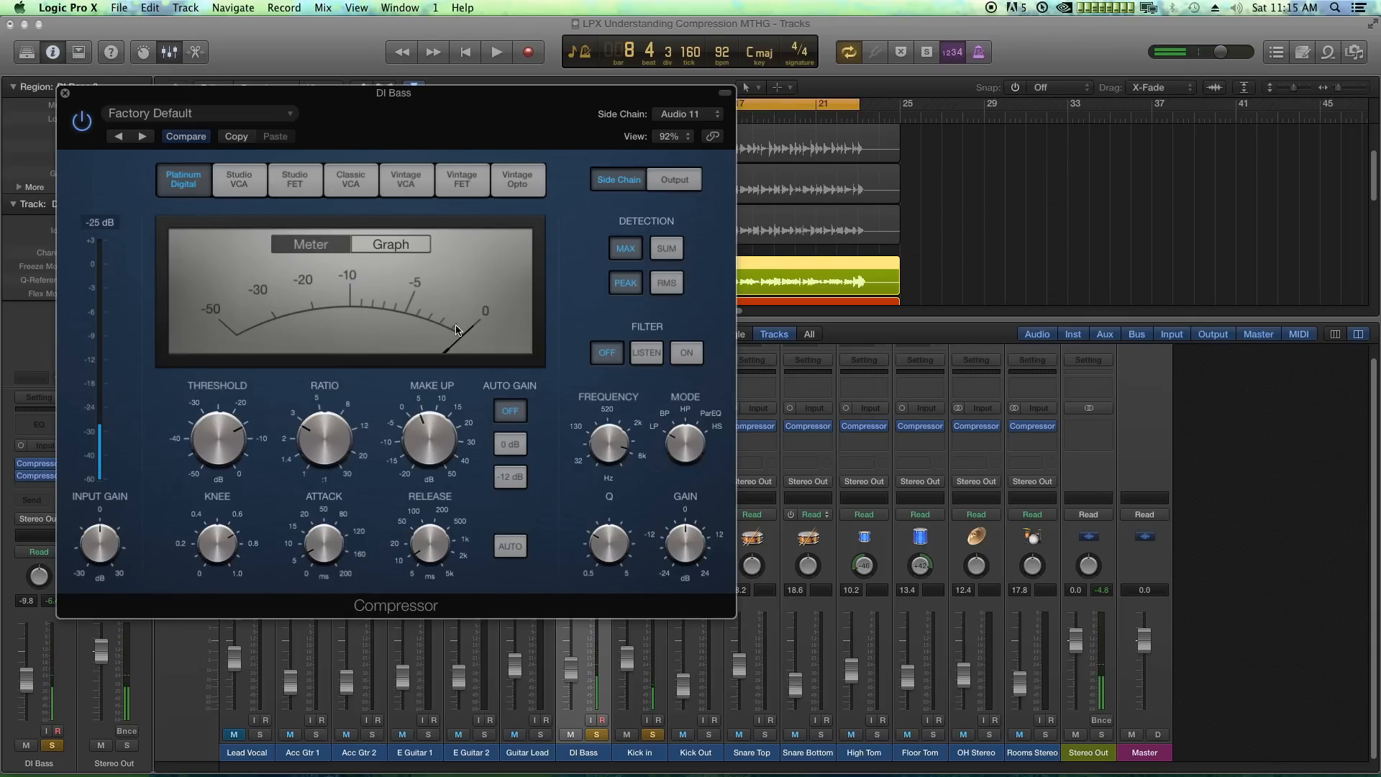
# Step: Set the side-chain detection to RMS and play the bass and kick to check the gain reduction
pyautogui.click(668, 289)
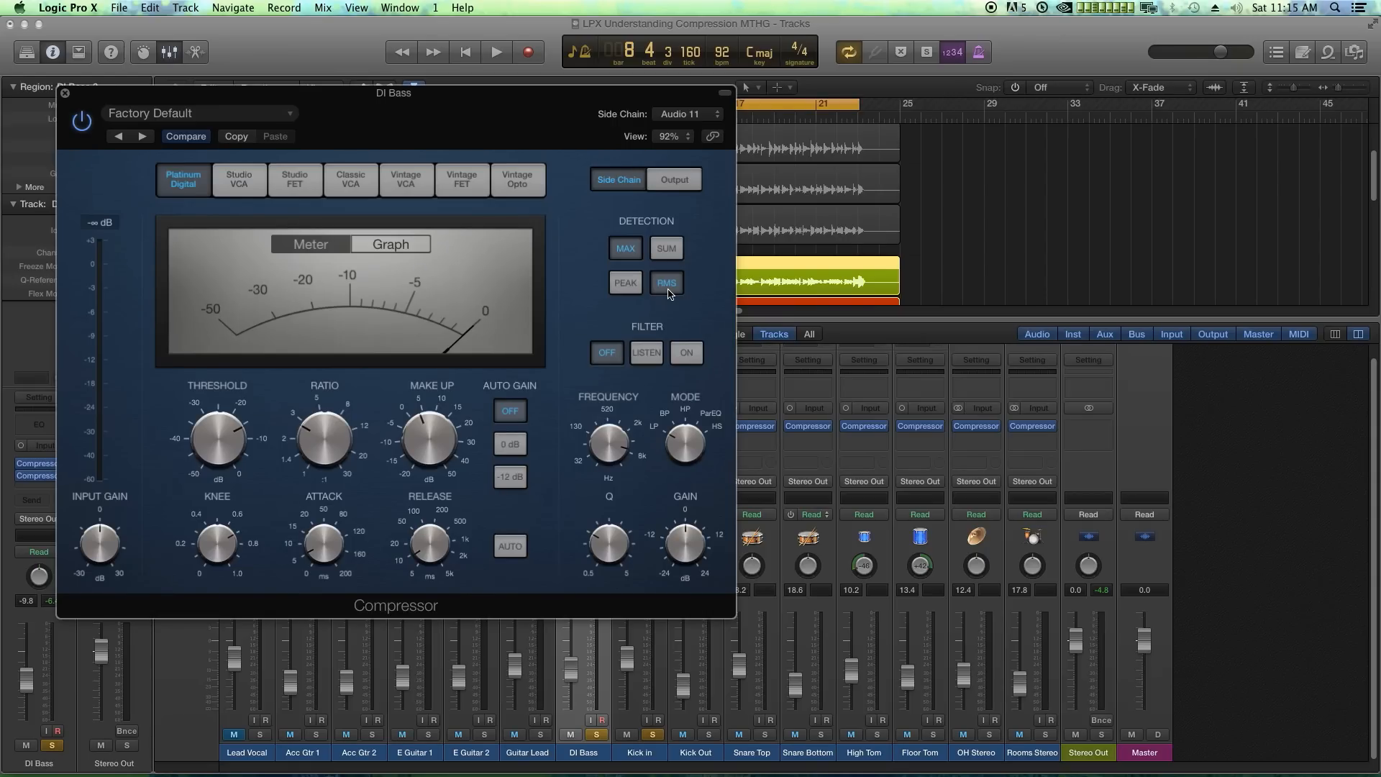
pyautogui.press('space')
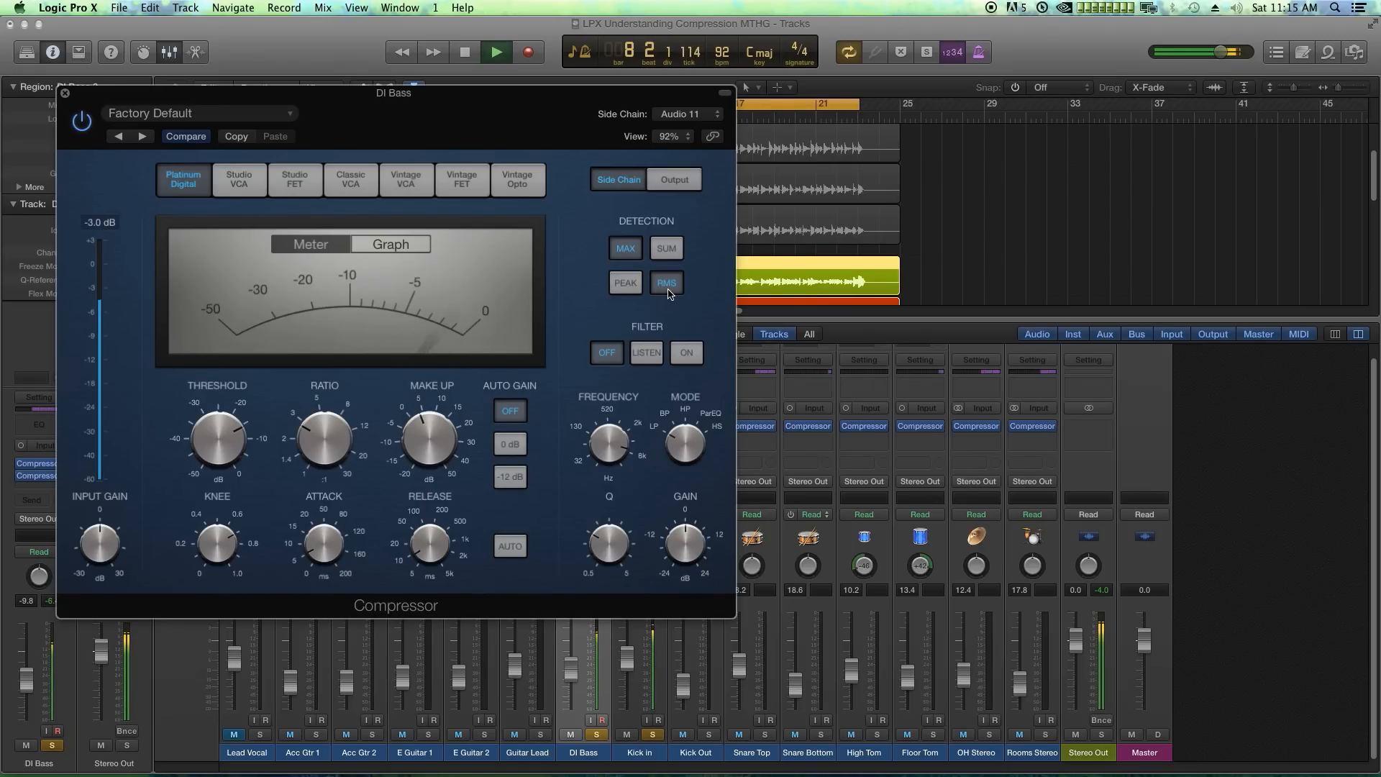
pyautogui.press('space')
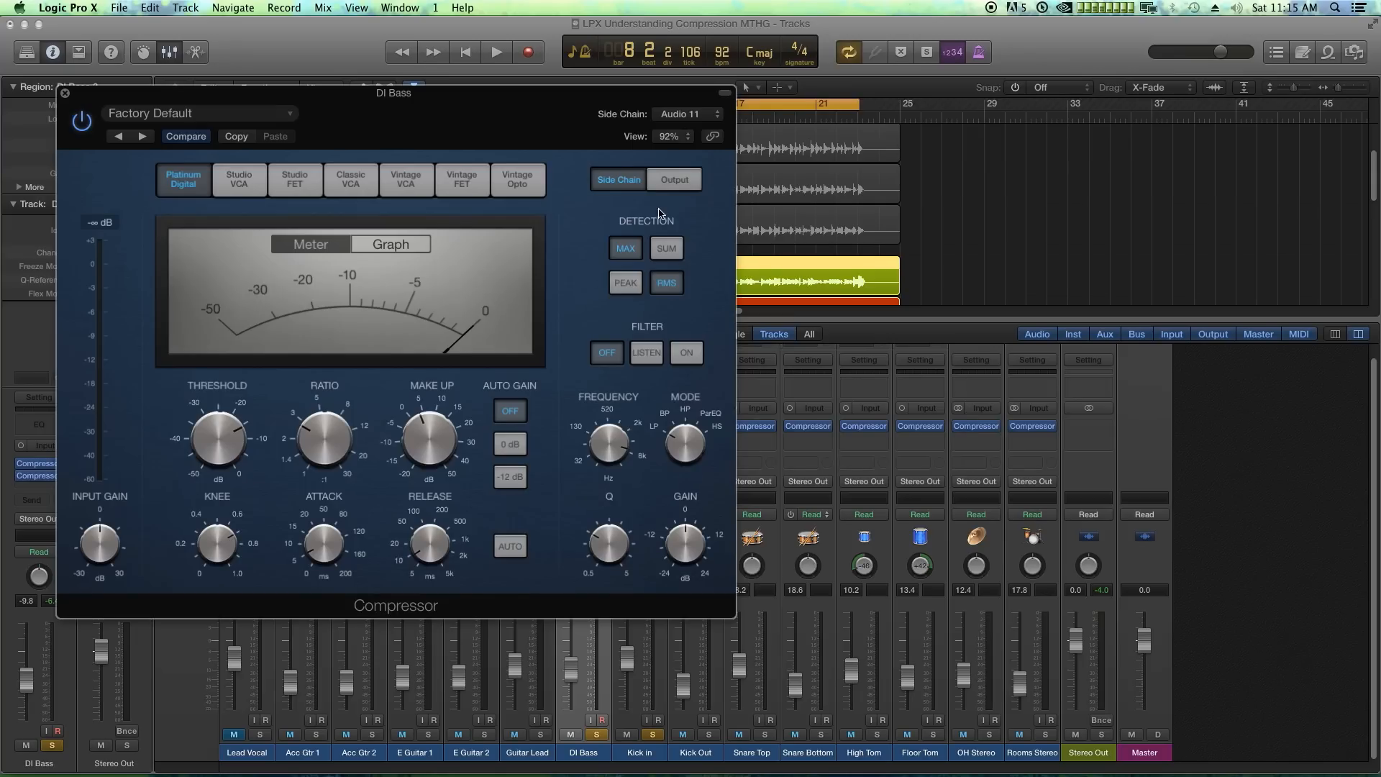
# Step: Review the available side-chain sources for the DI Bass compressor, keeping Audio 11 - Kick in
pyautogui.click(688, 117)
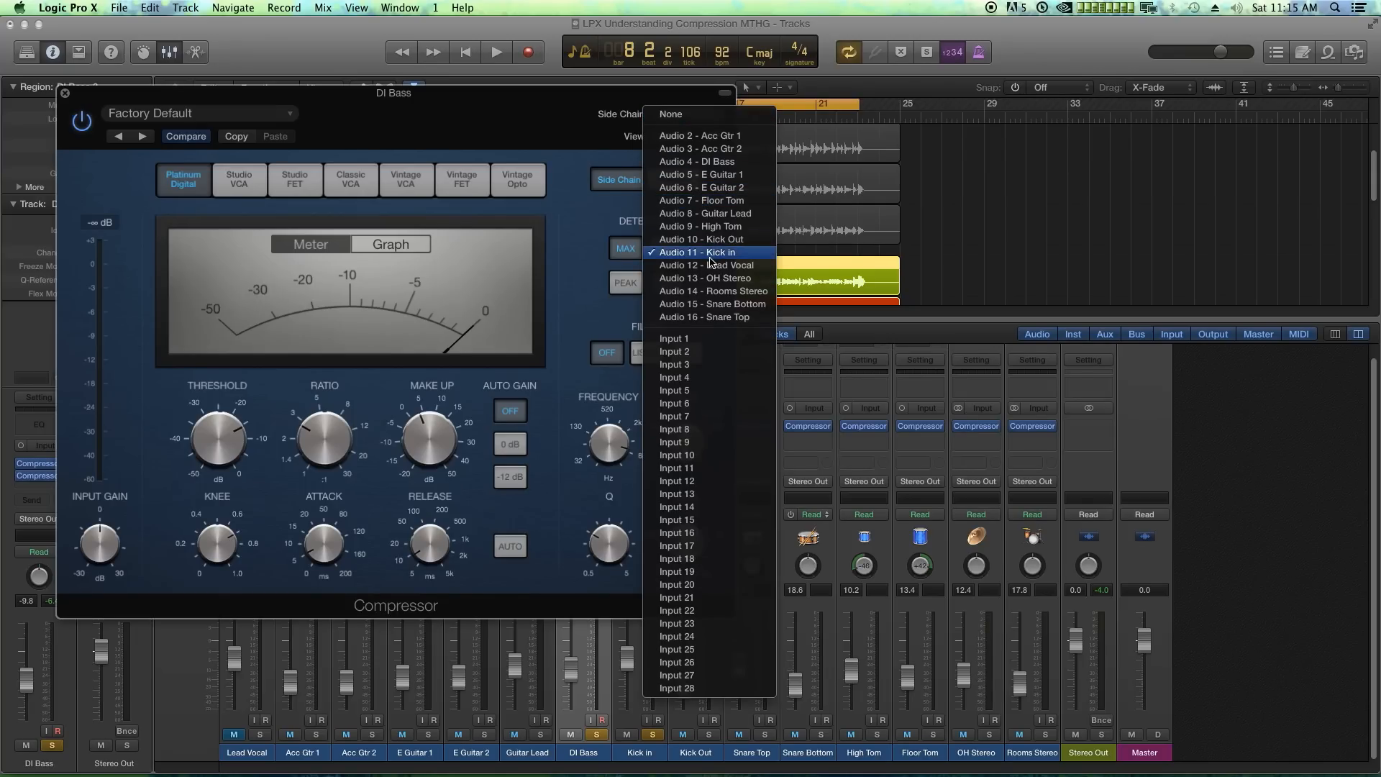
pyautogui.click(591, 260)
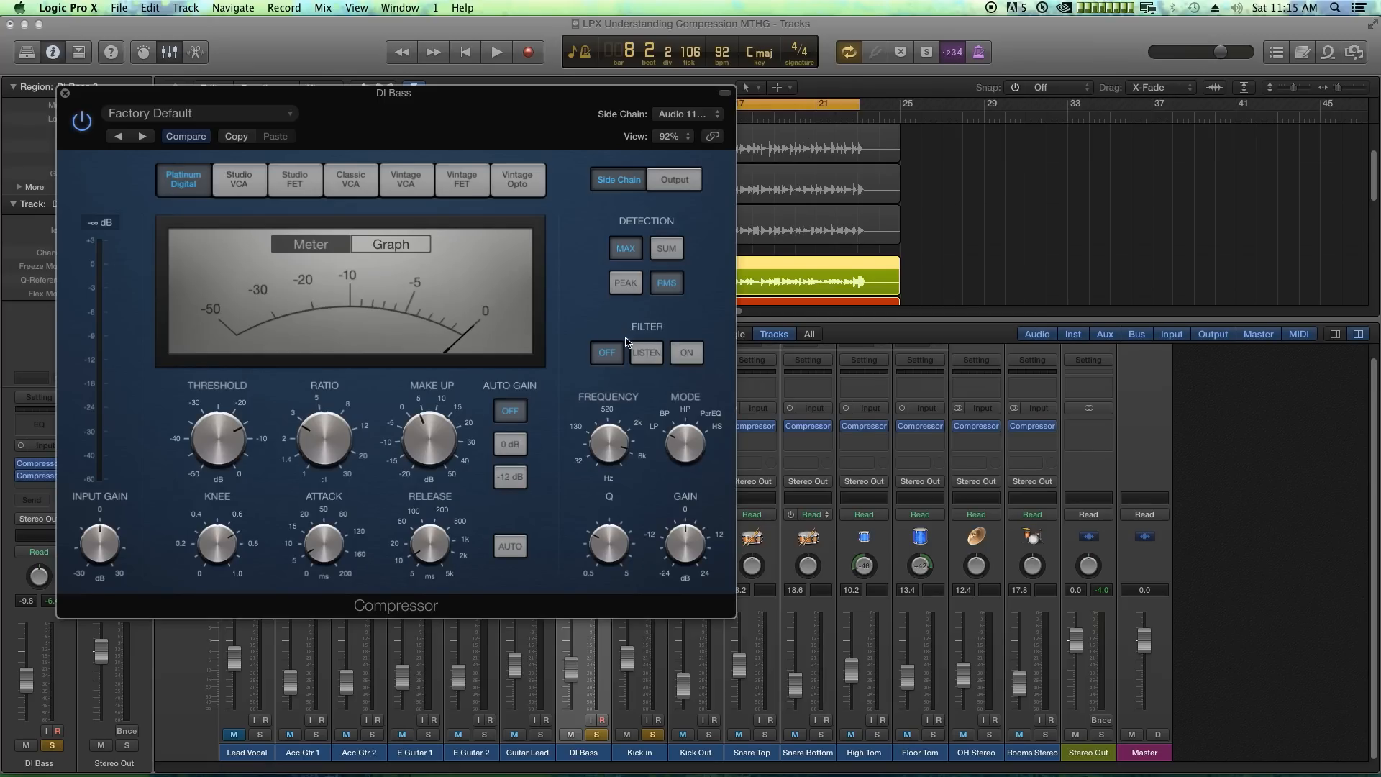
pyautogui.moveTo(723, 517)
# Step: Close the compressor window and the mixer, and clear the solos on DI Bass and Kick in
pyautogui.click(64, 93)
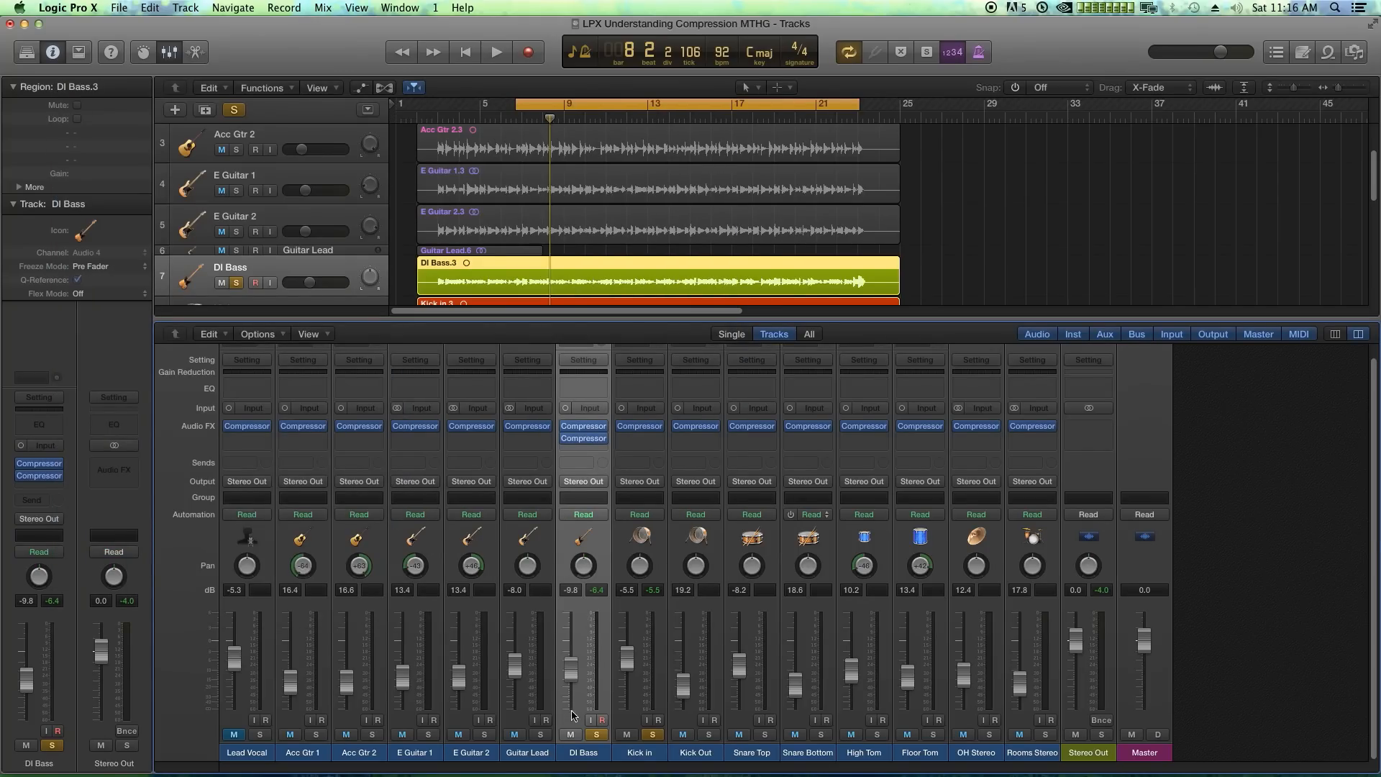
pyautogui.click(596, 735)
pyautogui.click(652, 734)
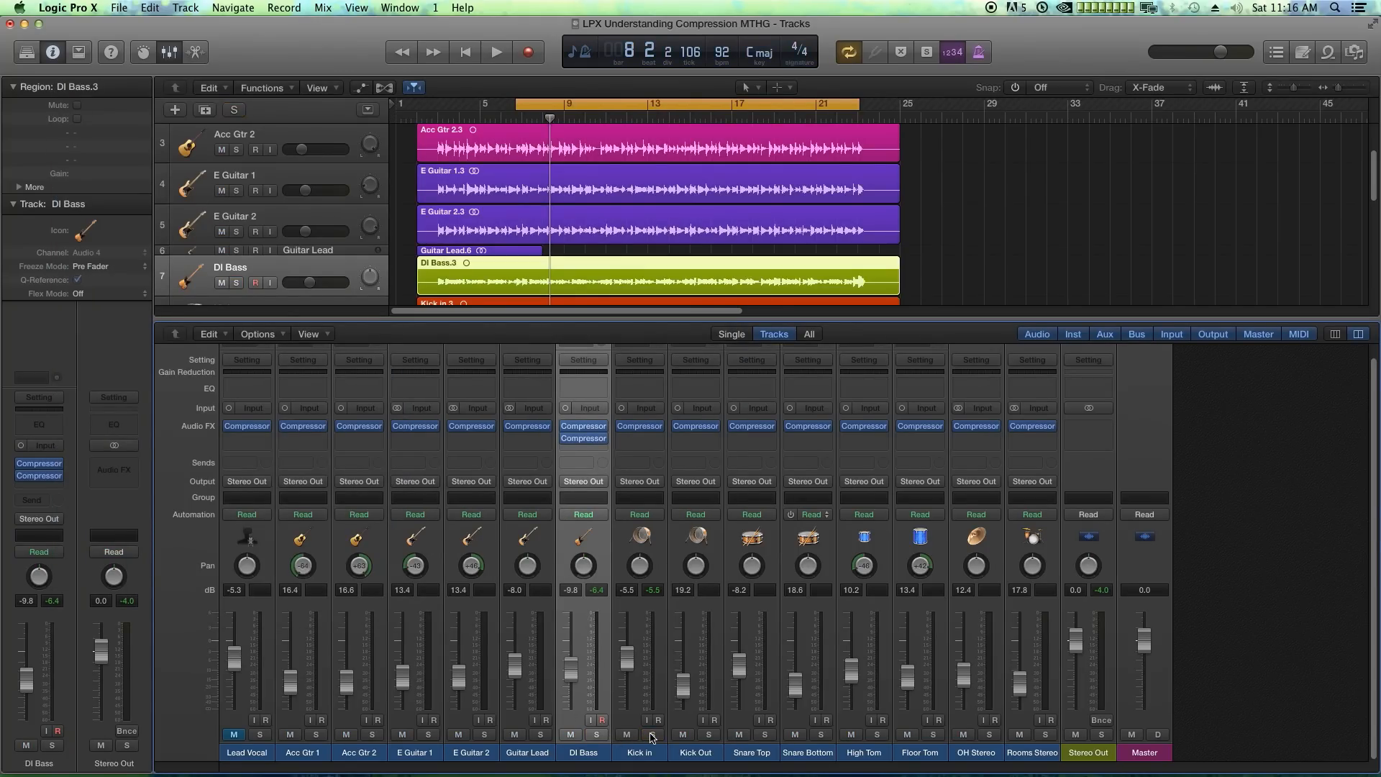
pyautogui.press('x')
pyautogui.click(1004, 326)
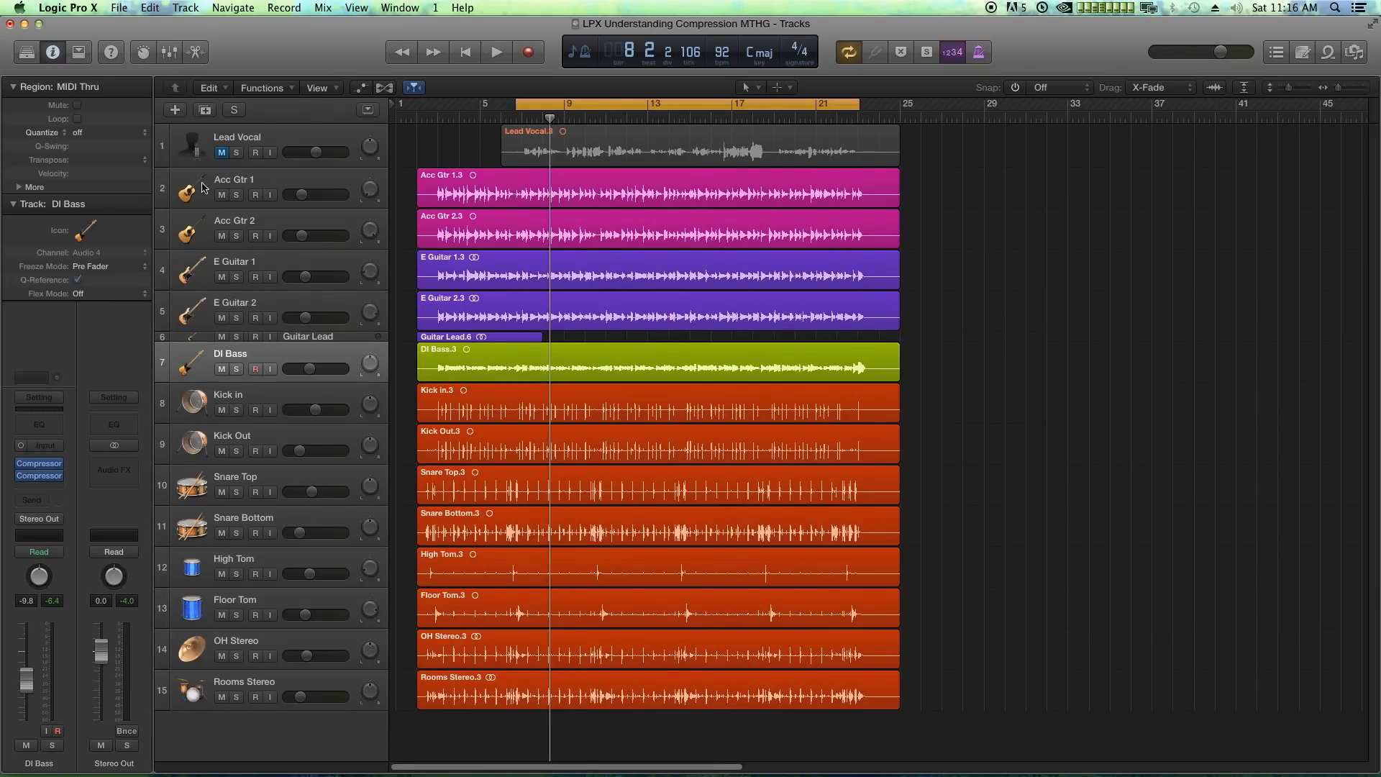
# Step: Unmute the Lead Vocal track and reset the individual track zoom to 0 for all tracks
pyautogui.click(222, 153)
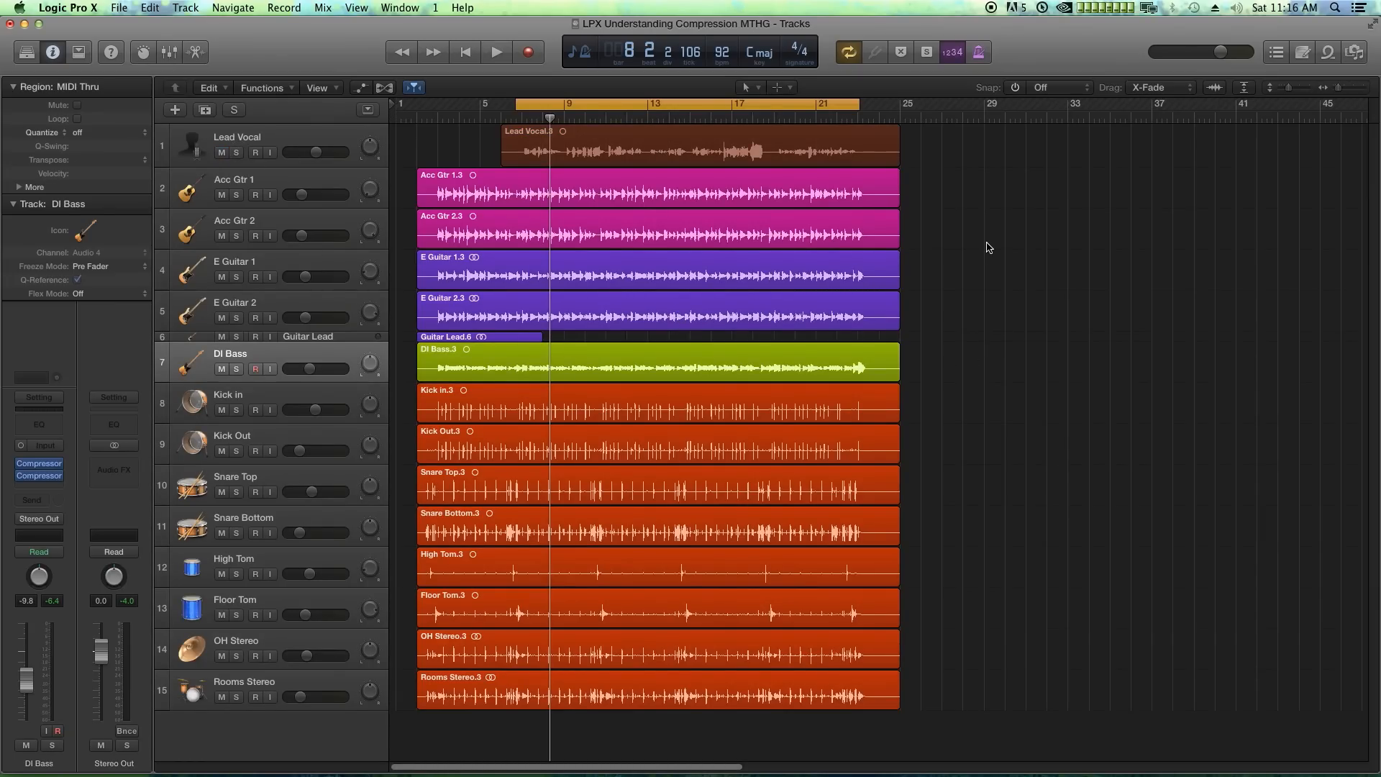
pyautogui.press('super+Right')
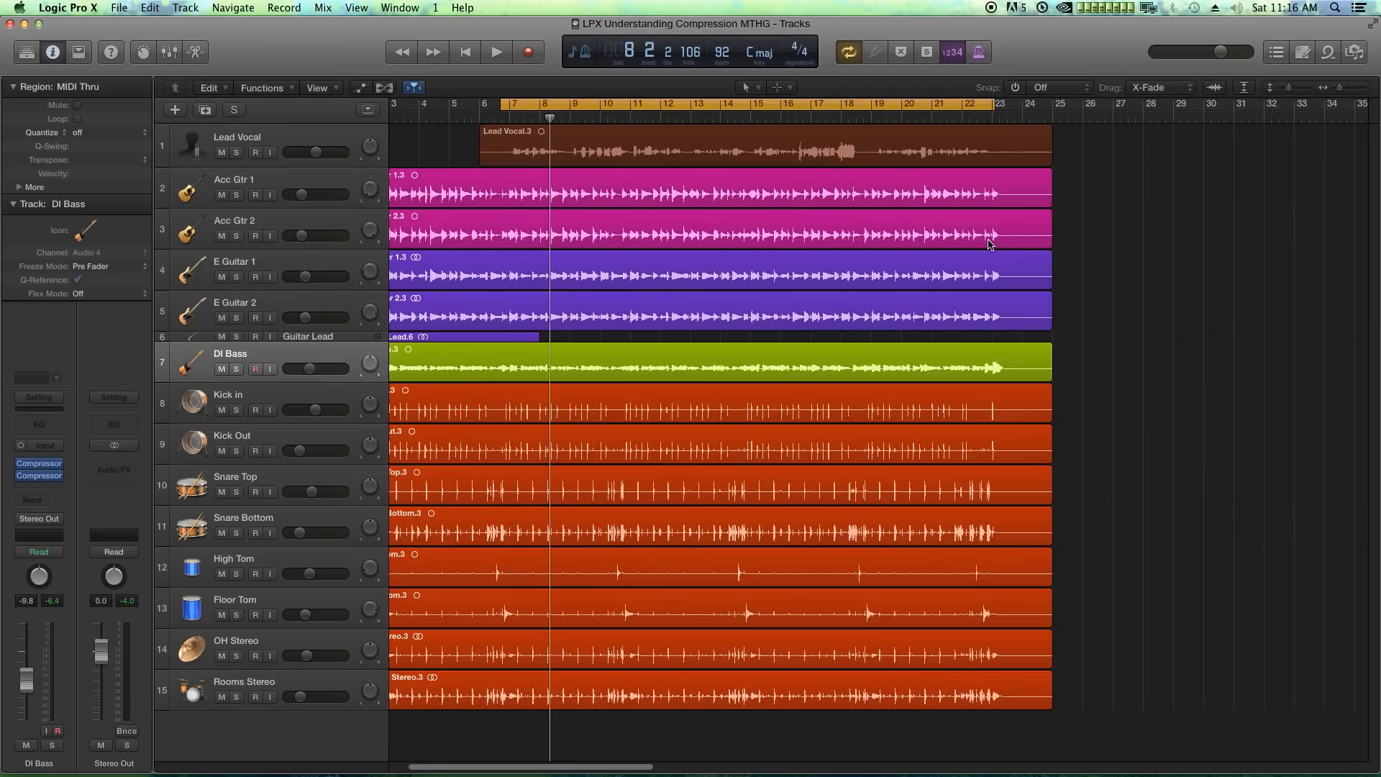
pyautogui.keyDown('shift'); pyautogui.click(267, 167); pyautogui.keyUp('shift')
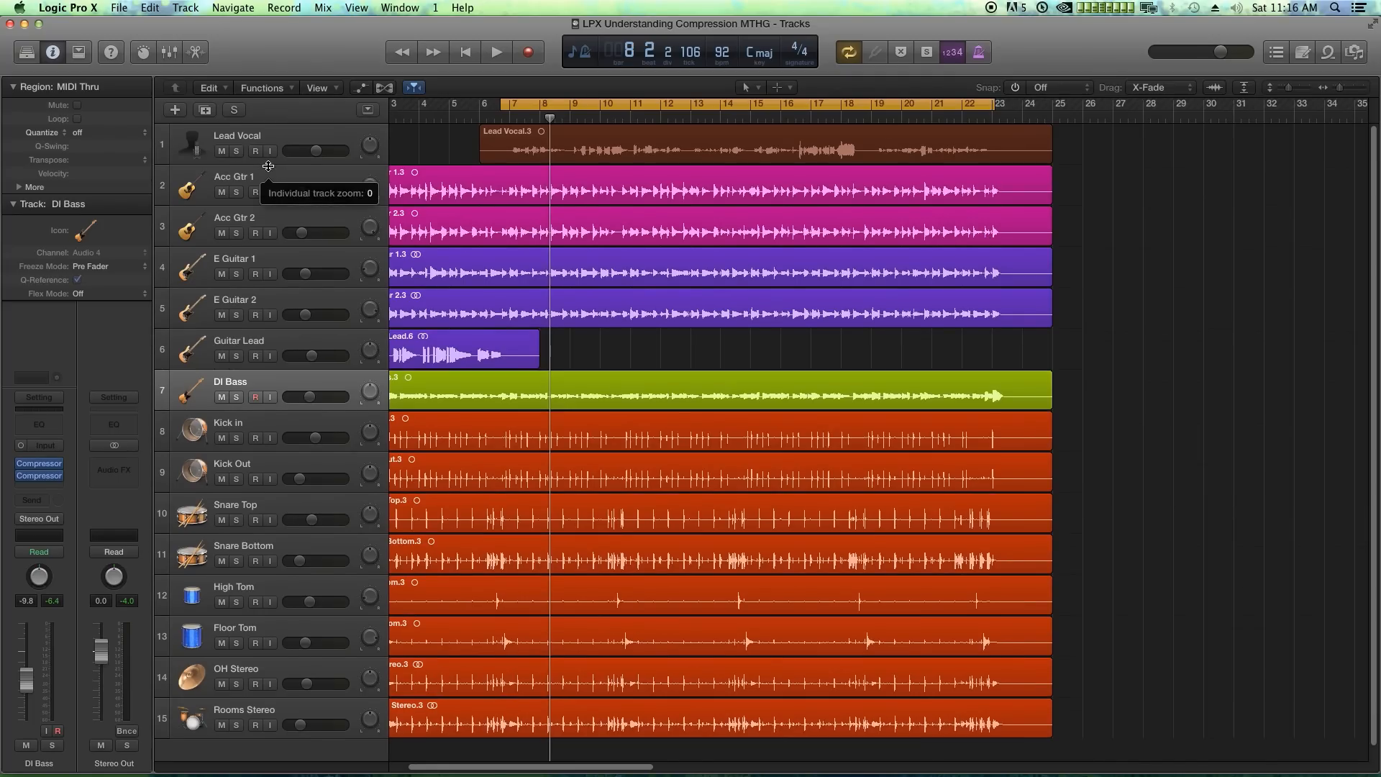
# Step: Turn off Cycle mode and return the playhead to the beginning of the project
pyautogui.press('c')
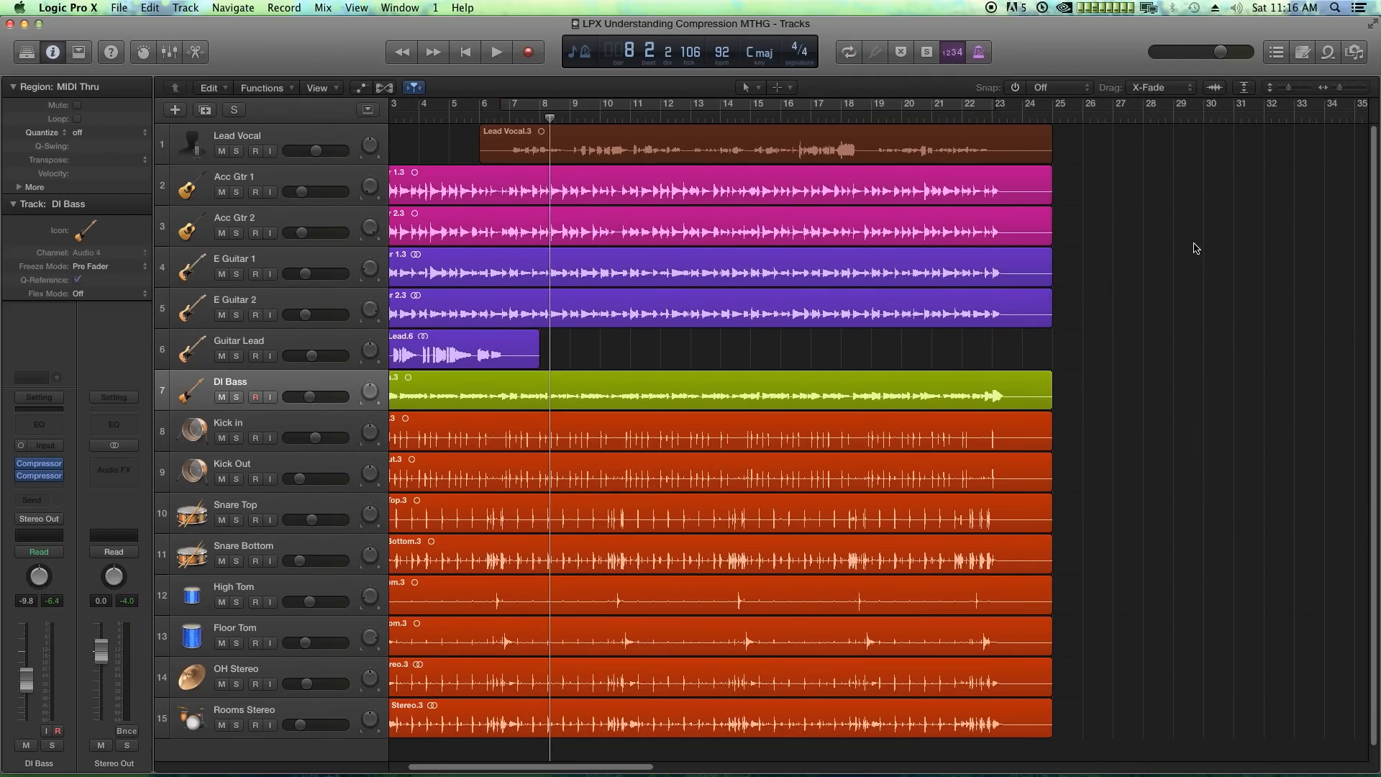
pyautogui.press('super+Left')
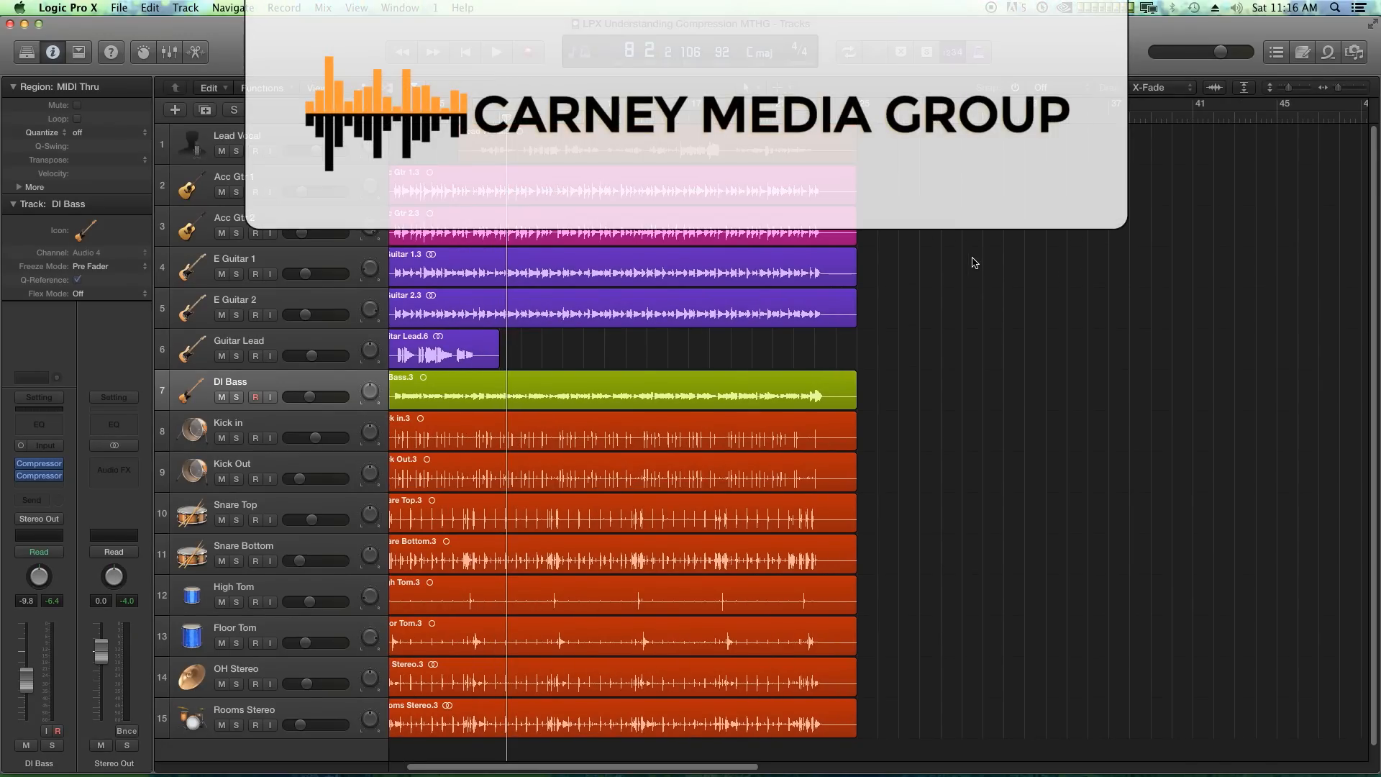
pyautogui.press('Return')
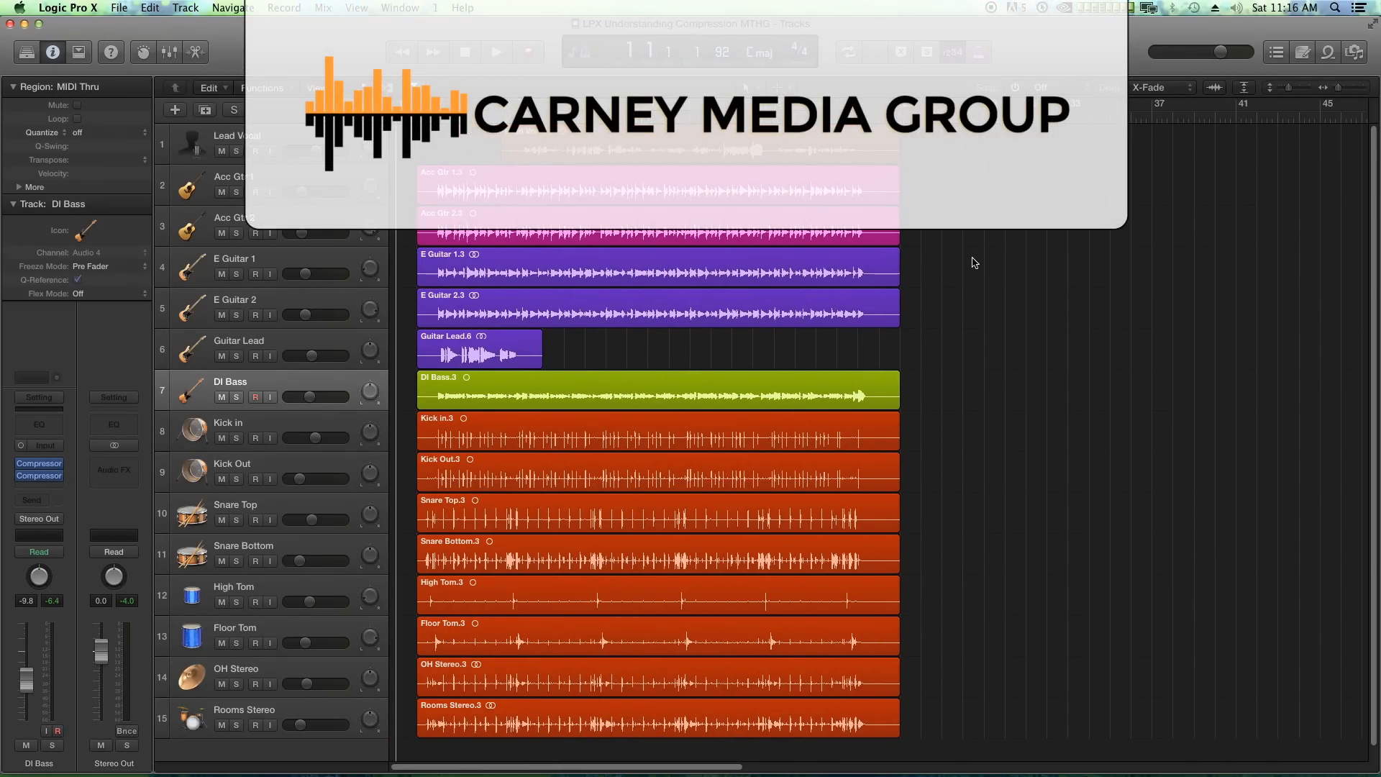